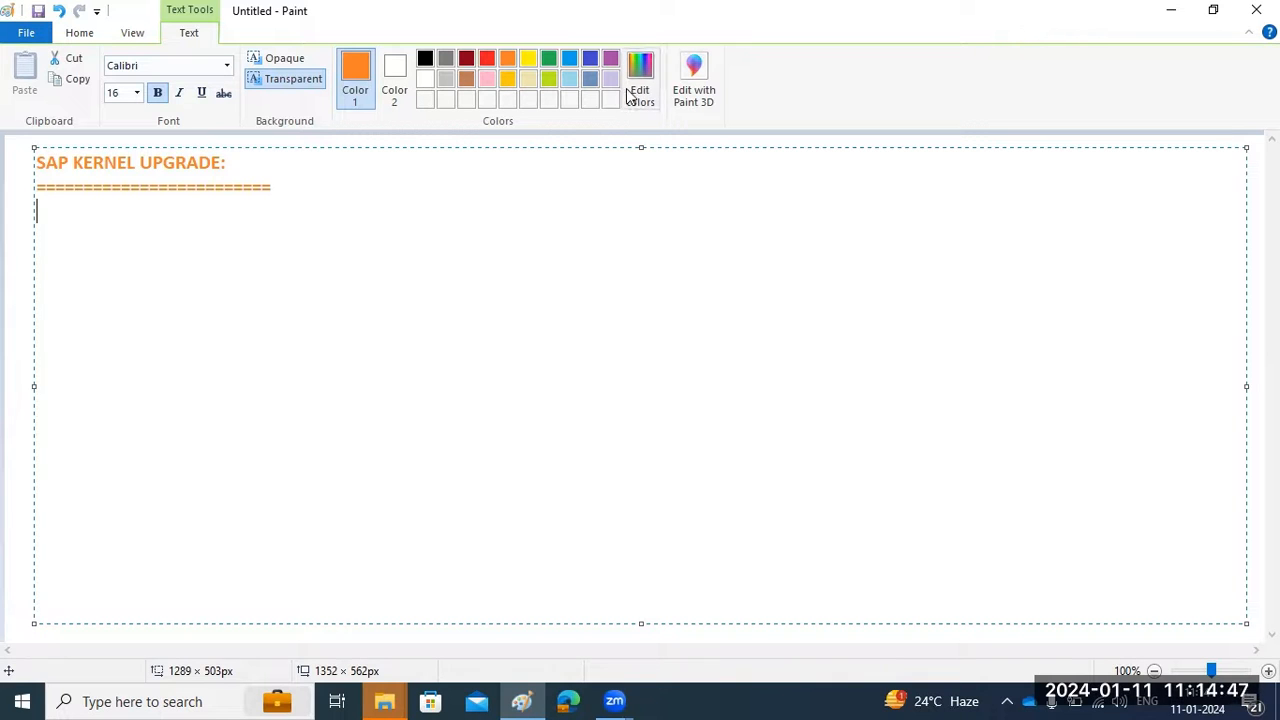
# Launch Remote Desktop Connection with mstsc and connect to the remote SAP server
pyautogui.press('super+r')
pyautogui.click(157, 645)
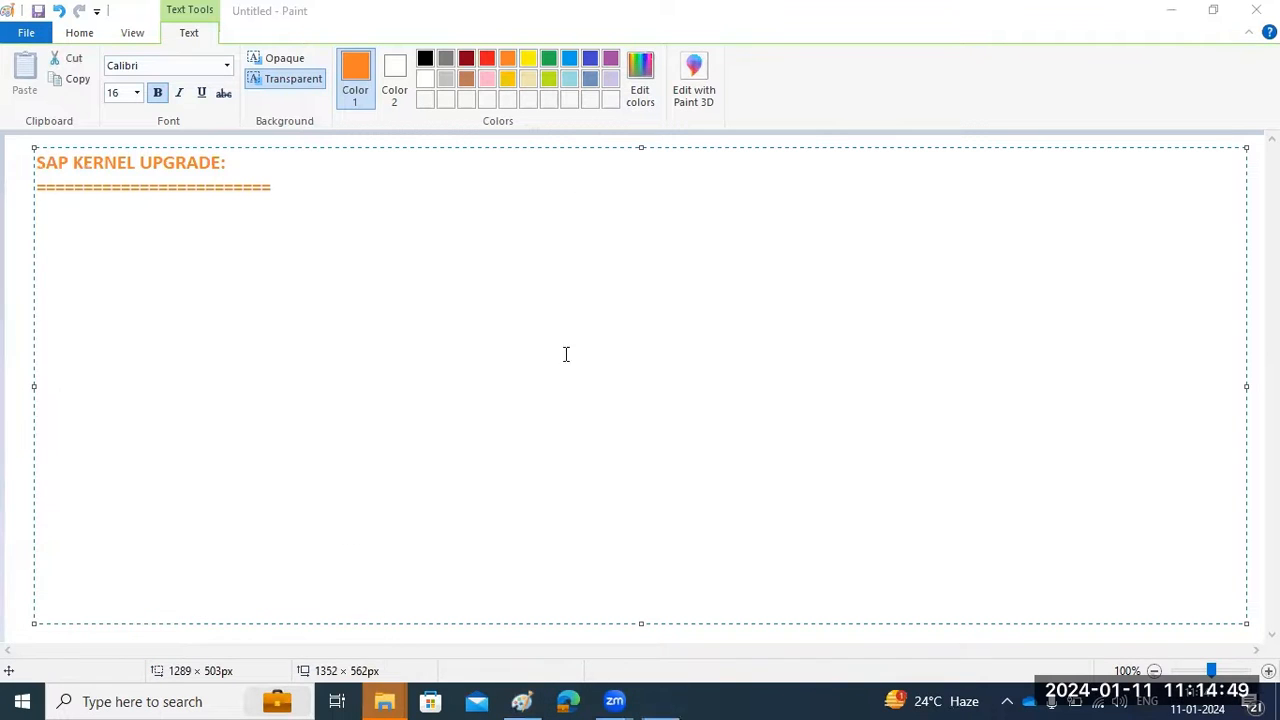
pyautogui.click(714, 328)
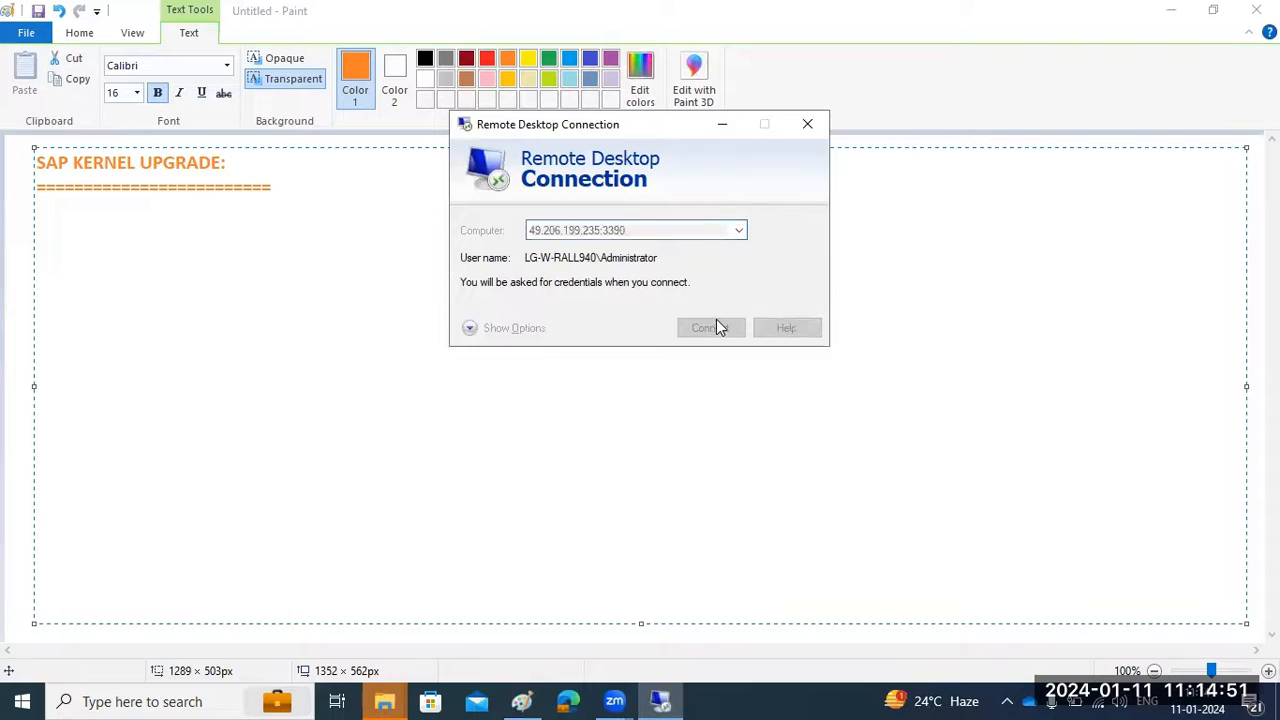
# Sign in with the Administrator password and accept the server certificate warning
pyautogui.write('•')
pyautogui.press('BackSpace')
pyautogui.write('•••••••••••••')
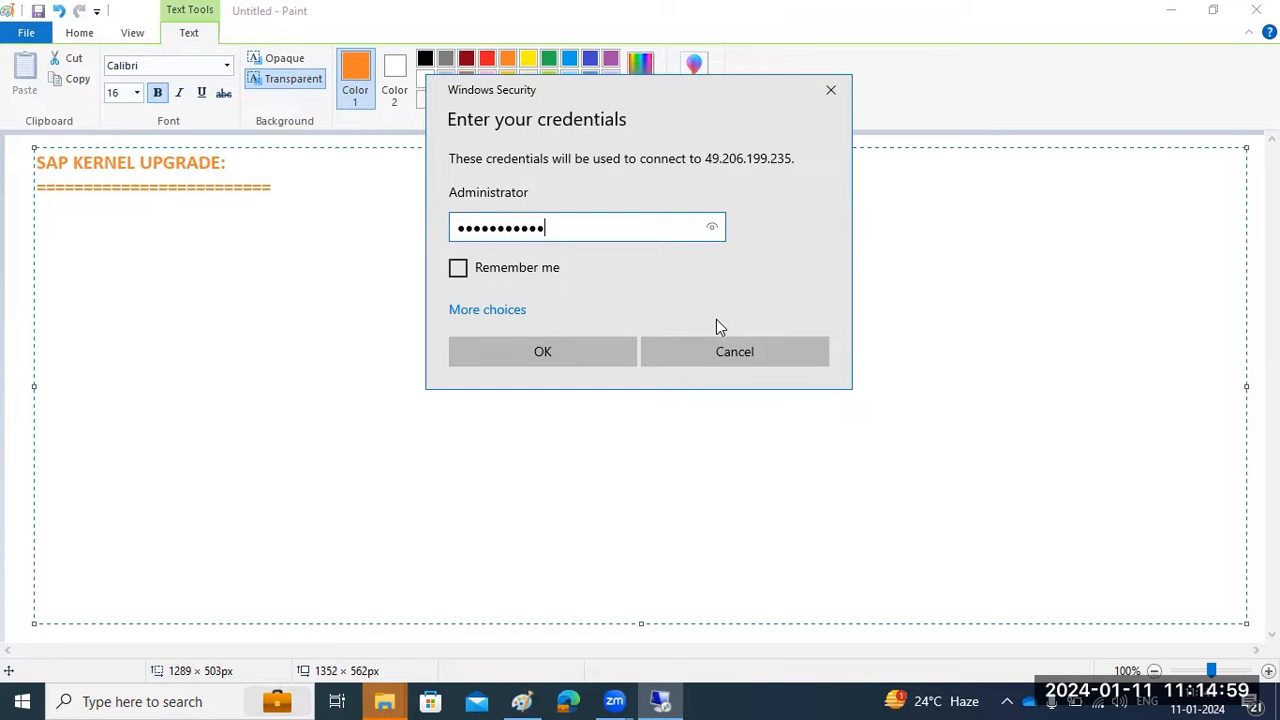
pyautogui.press('Return')
pyautogui.click(696, 428)
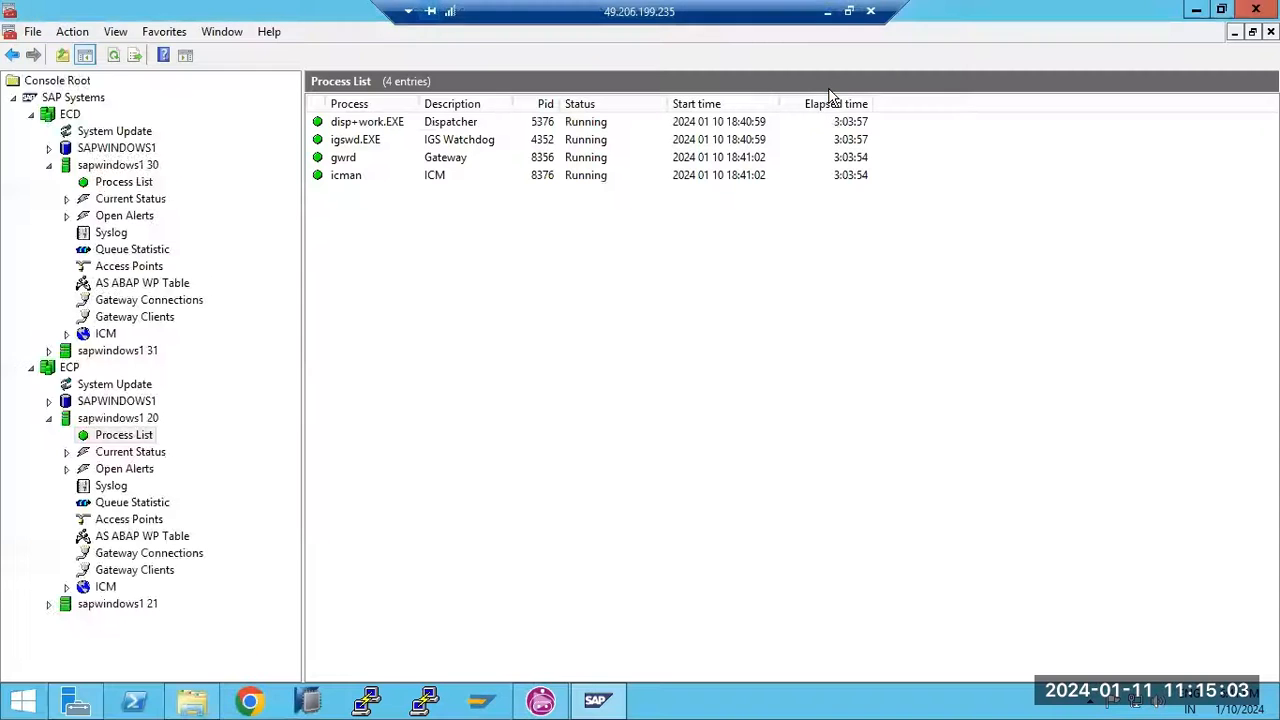
# Minimize the SAP console and file browser, close Server Manager, and return to local Paint
pyautogui.click(1196, 12)
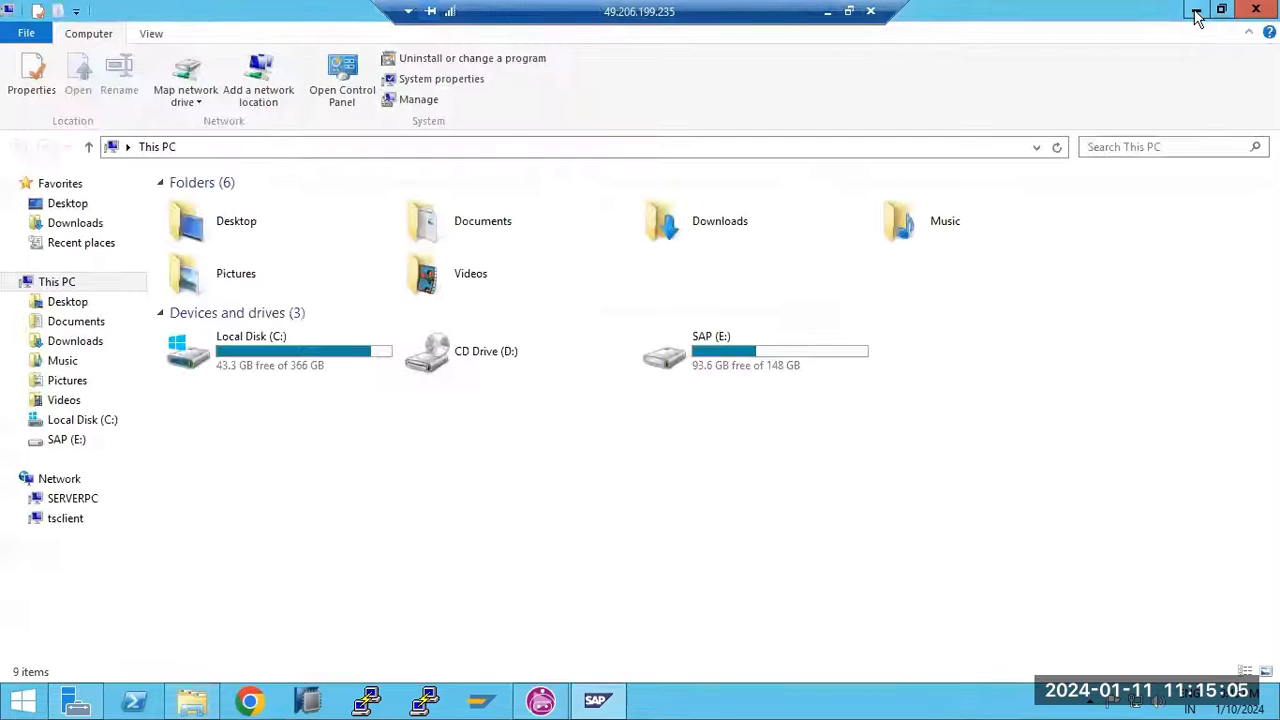
pyautogui.click(1196, 12)
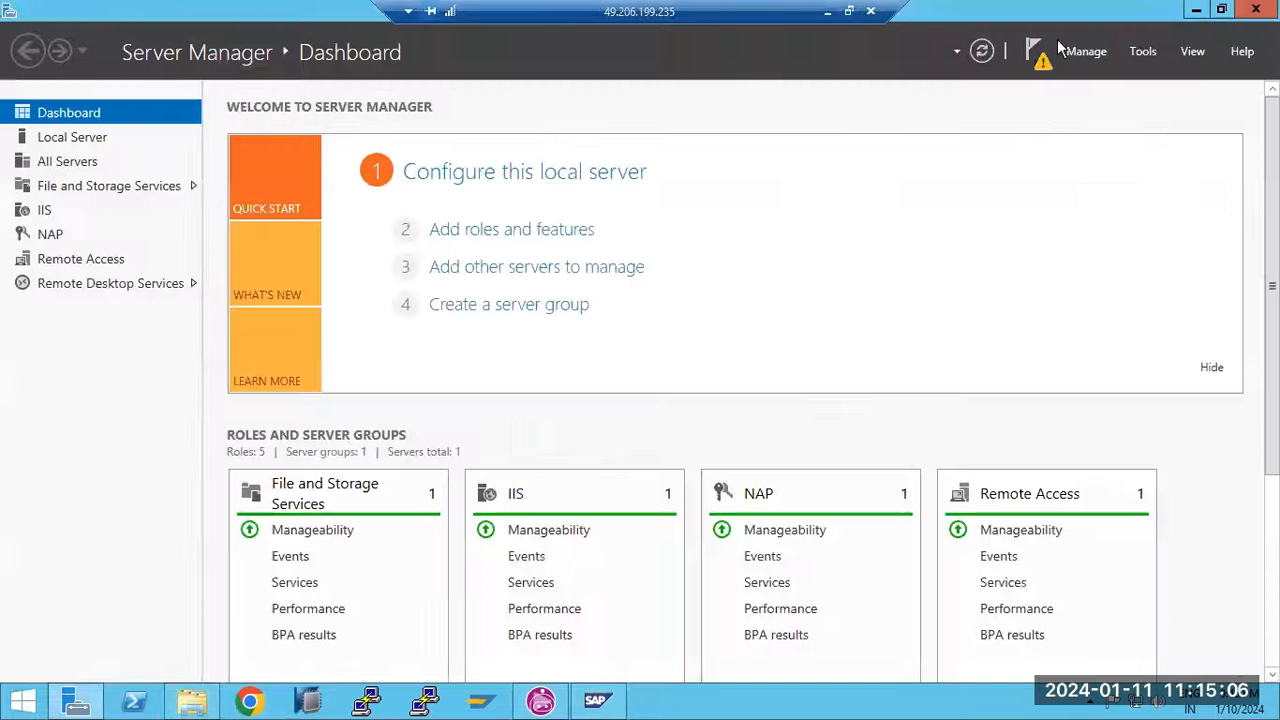
pyautogui.click(1256, 10)
pyautogui.hotkey('alt', 'Tab')
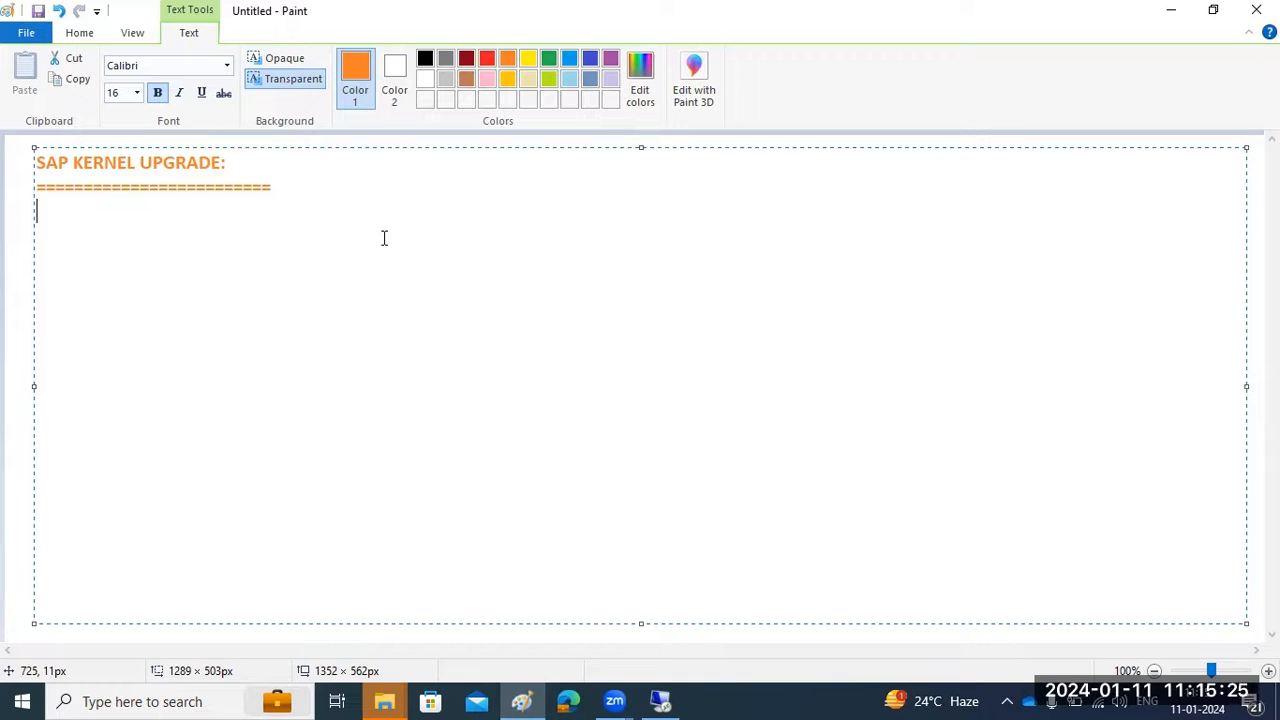
# Type /USR/SAP/SID/SYS/EXE, /USr/SAP/SID/D*/EXE and /usr/sap/SID/ASCS*/EXE on separate lines
pyautogui.write('/USR/SAP/')
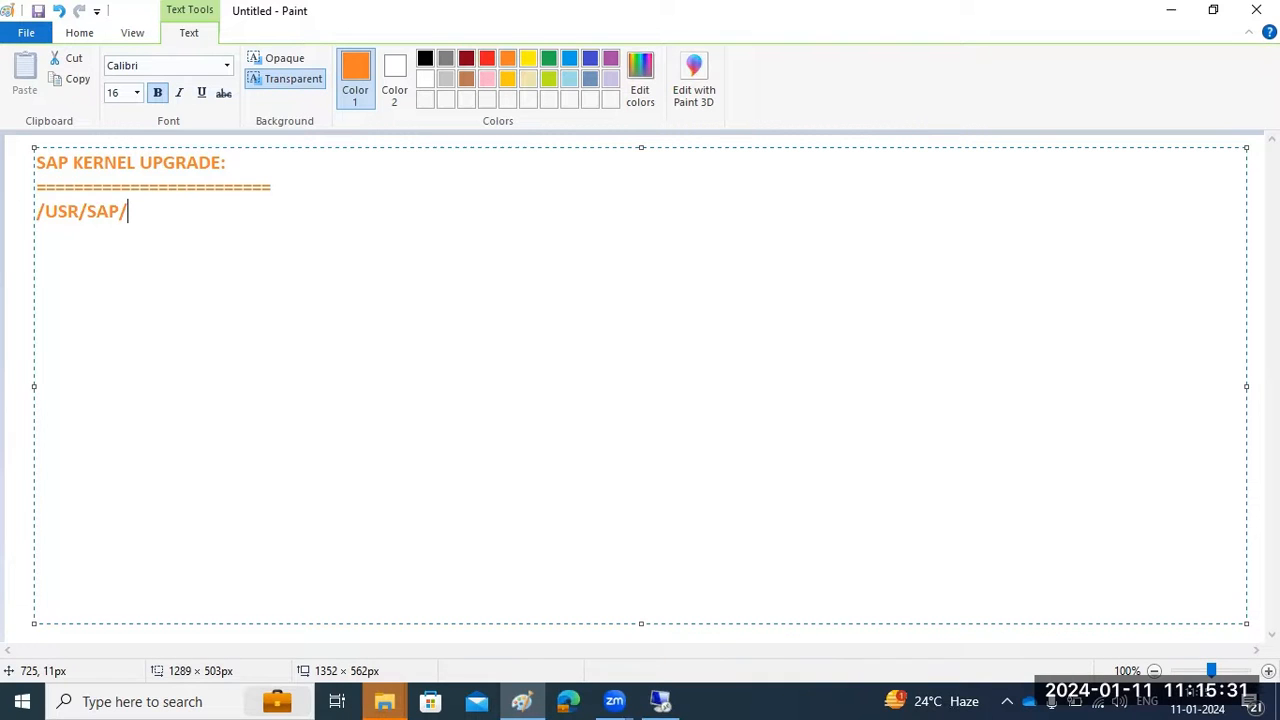
pyautogui.write('SID/SYS/EXE ')
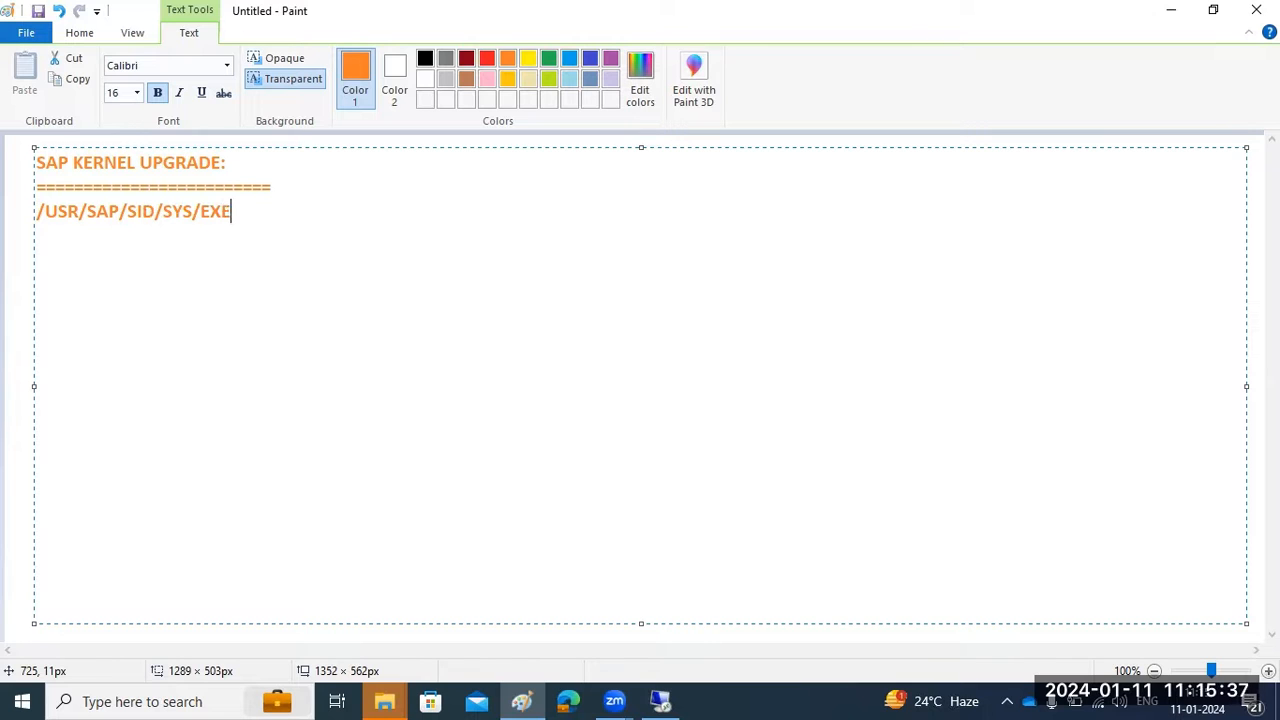
pyautogui.write('/USr/SAP/SID/D')
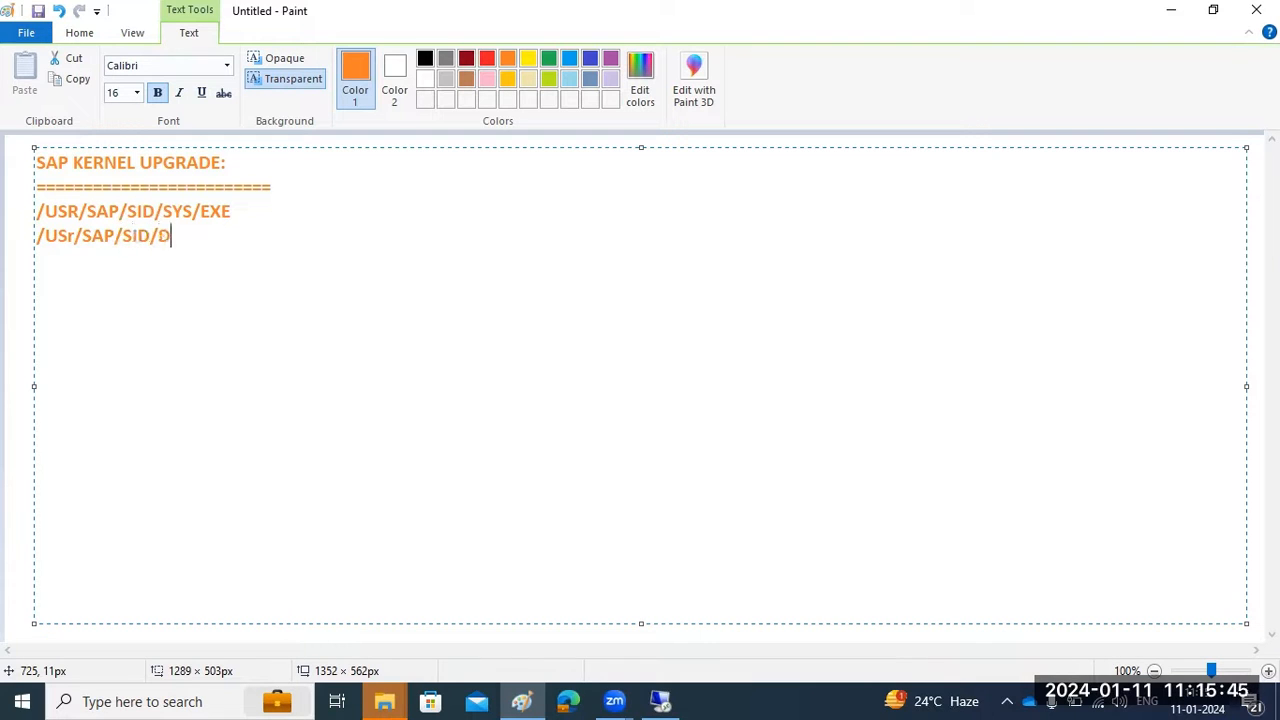
pyautogui.write('*/EXE')
pyautogui.press('Return')
pyautogui.write('/usr/sap/')
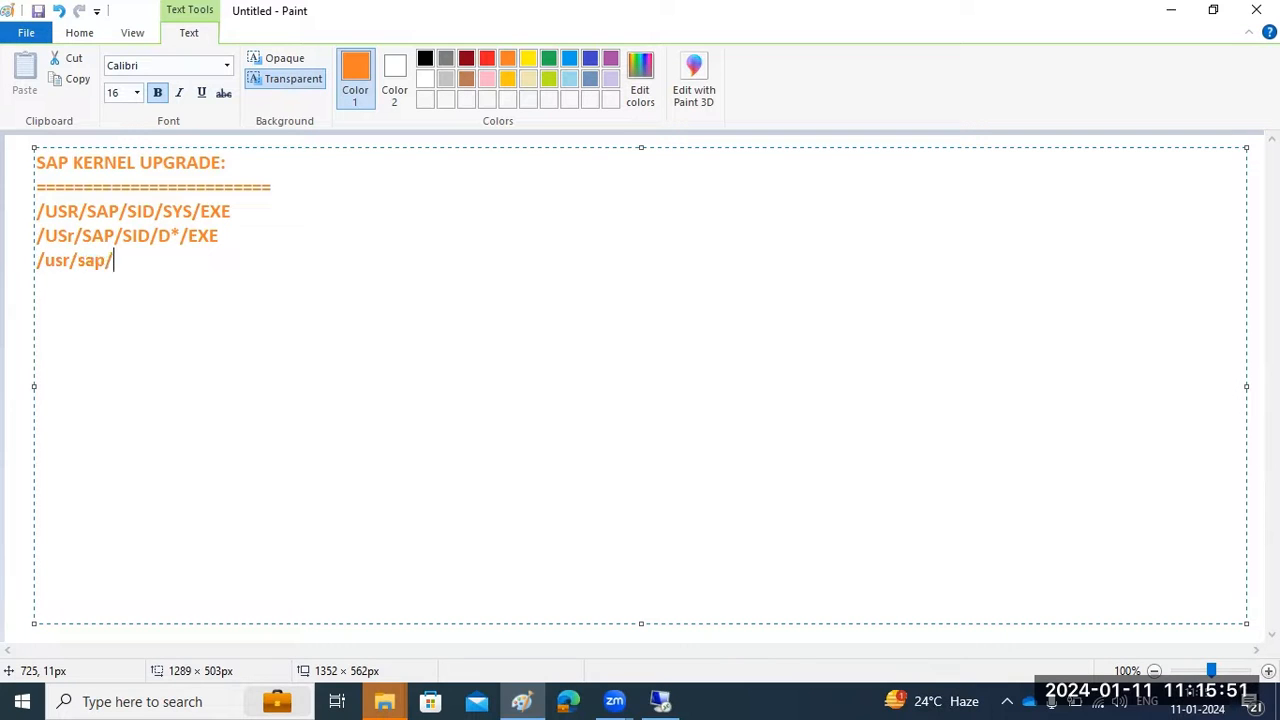
pyautogui.write('SID/ASC')
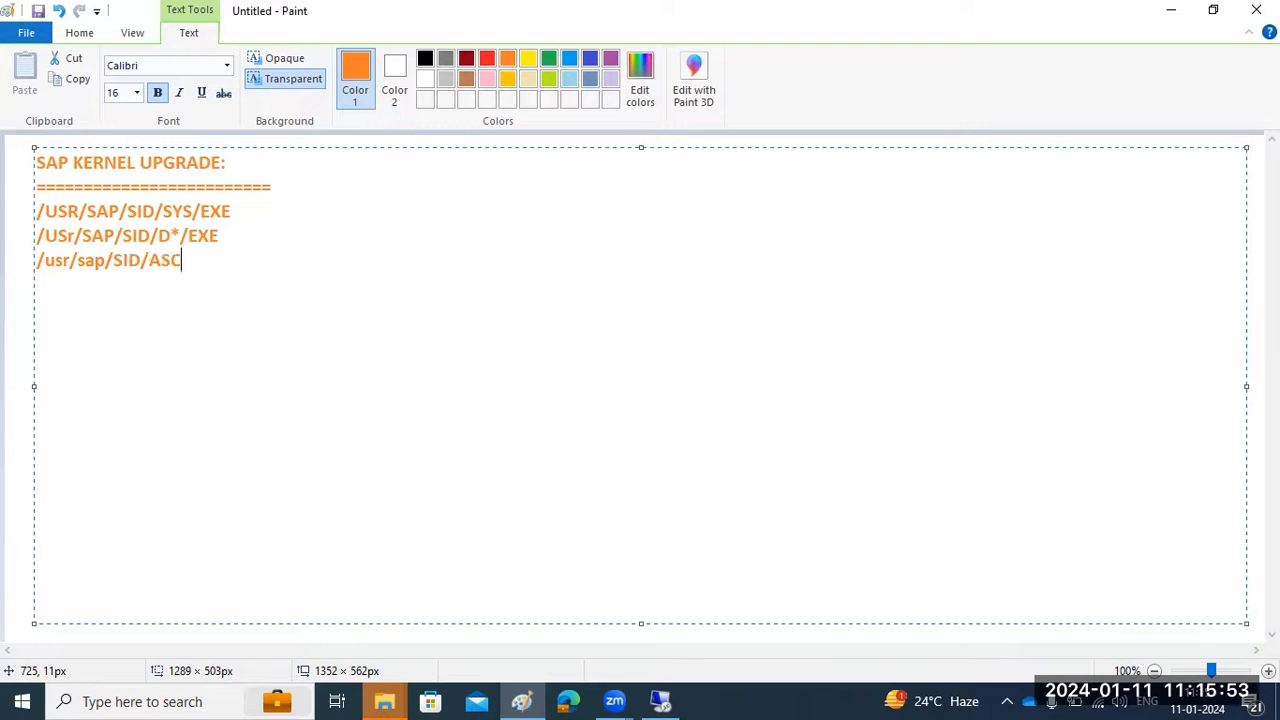
pyautogui.write('S*/EXE')
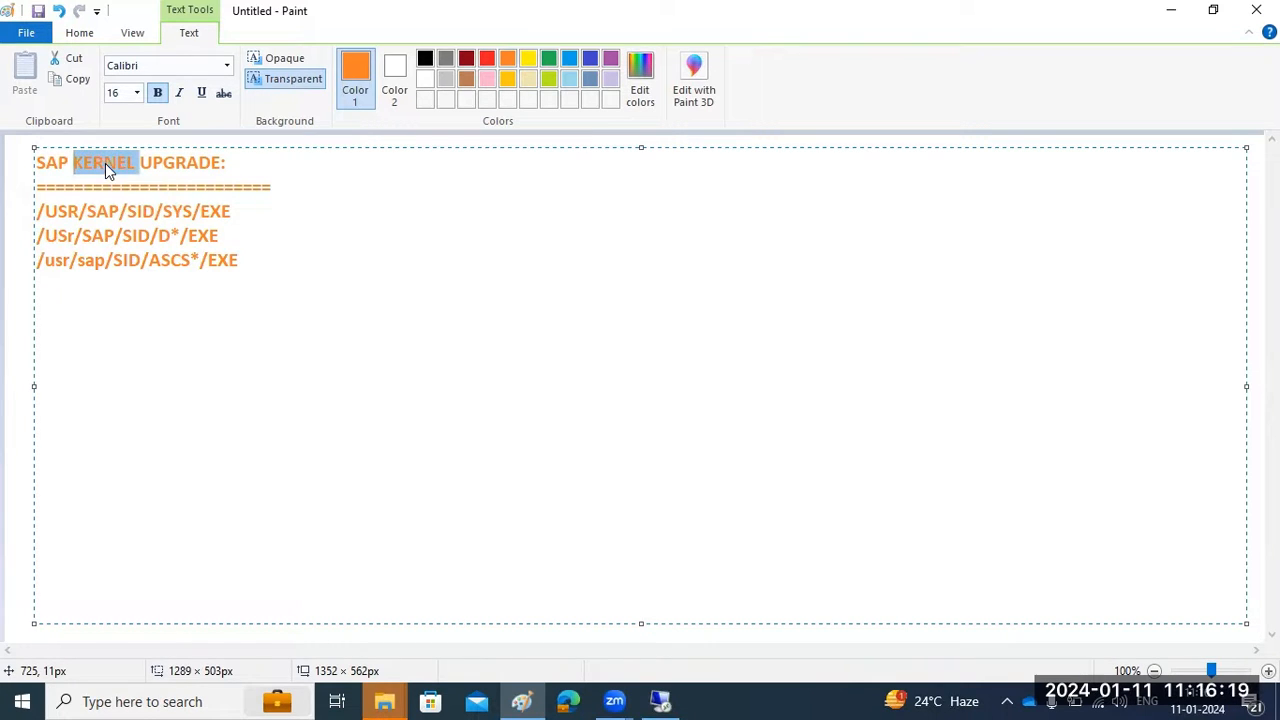
# Switch to the remote session and open Local Disk (C:) in File Explorer
pyautogui.click(329, 189)
pyautogui.click(660, 701)
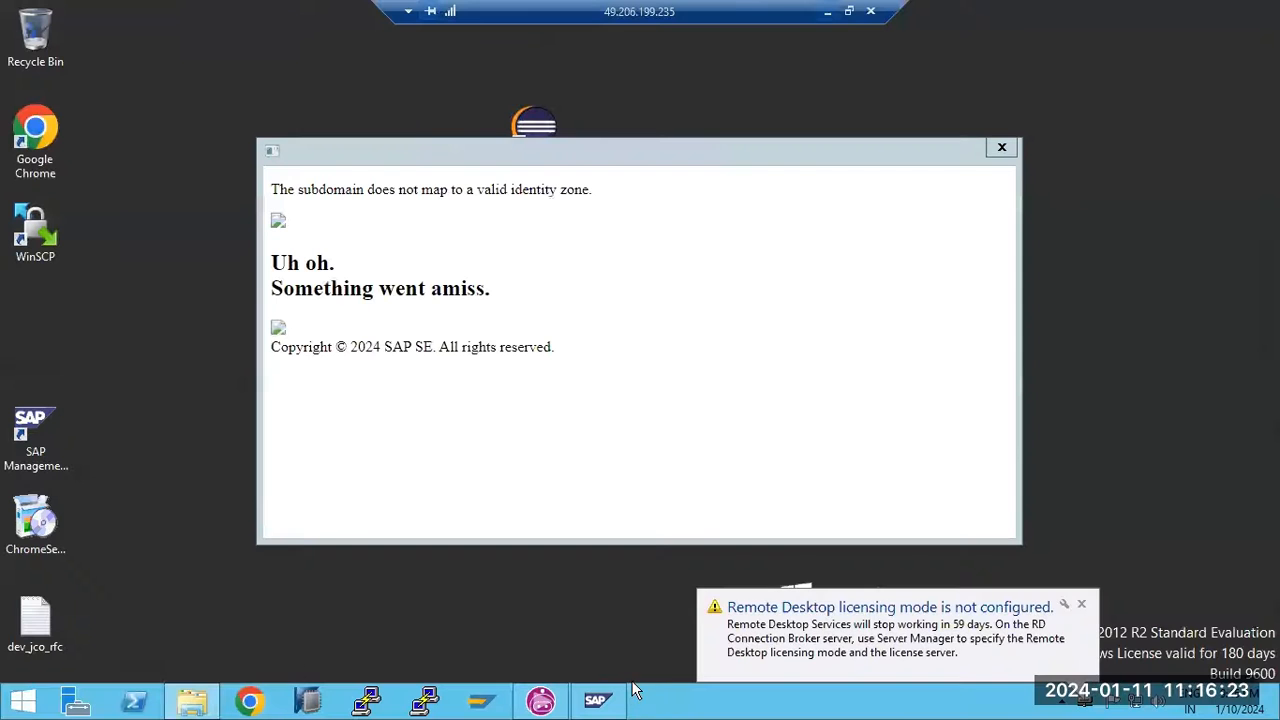
pyautogui.click(192, 700)
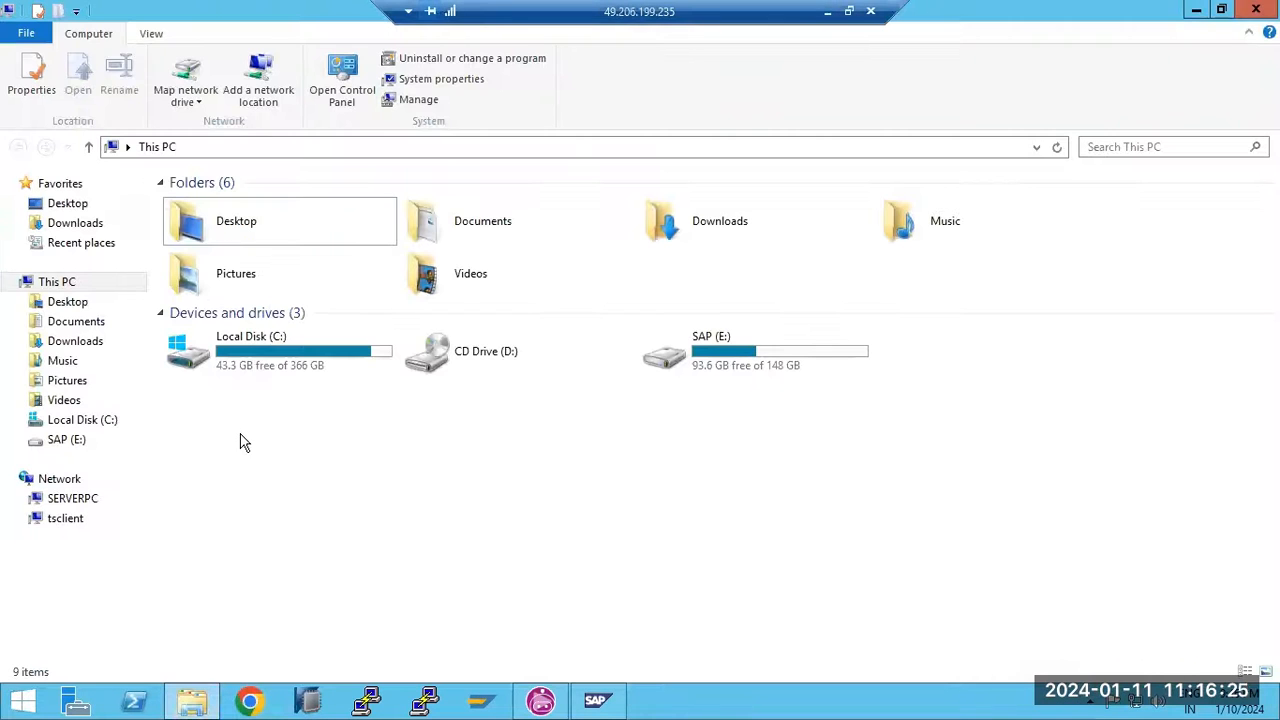
pyautogui.doubleClick(262, 370)
pyautogui.click(251, 447)
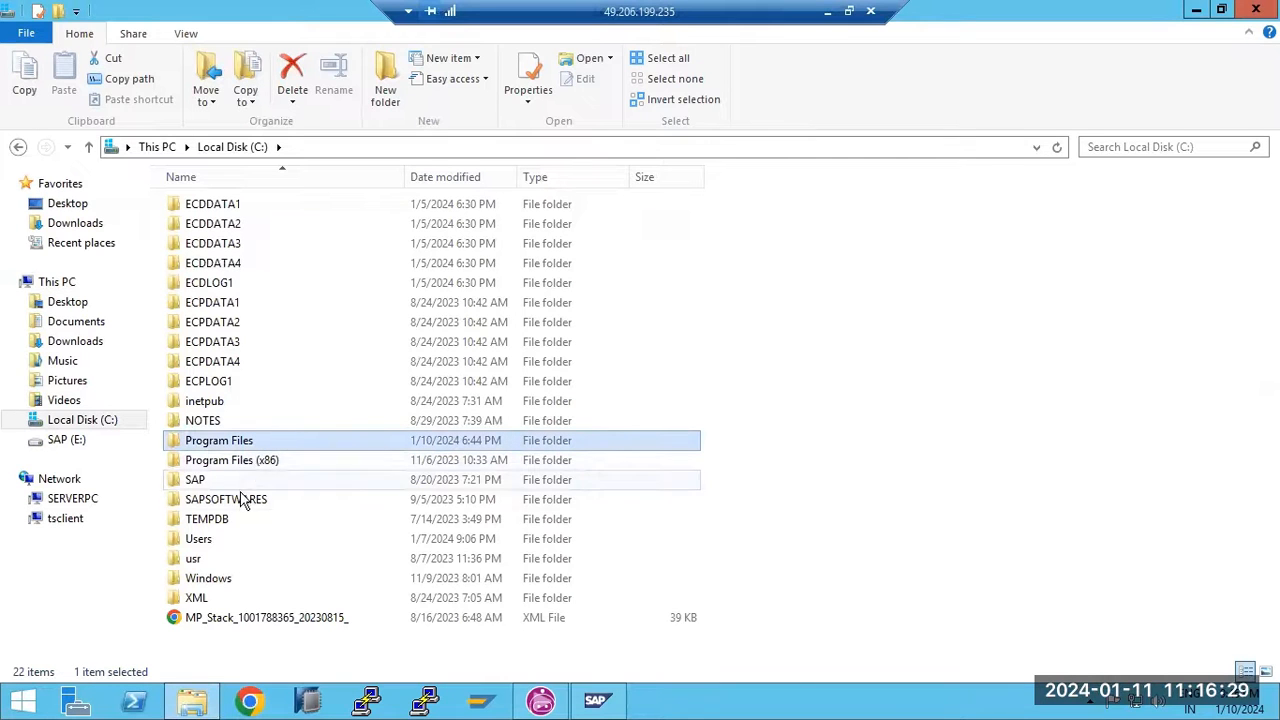
pyautogui.doubleClick(206, 580)
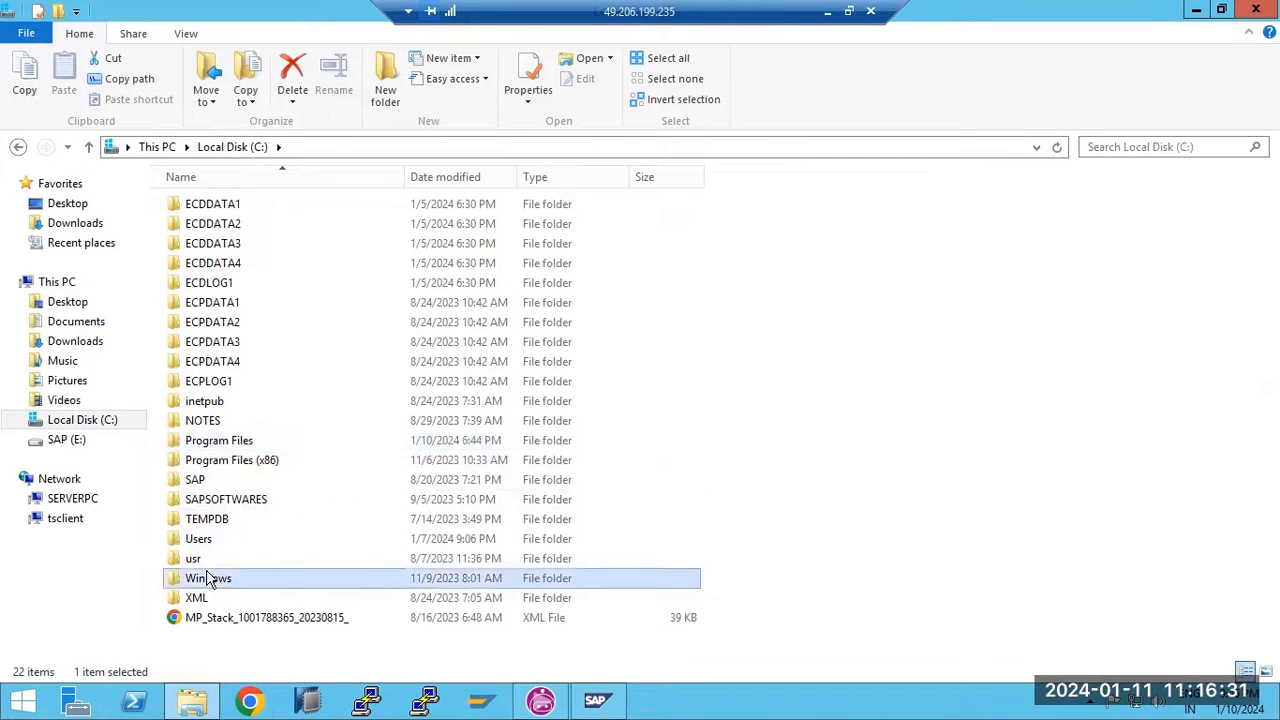
pyautogui.click(214, 150)
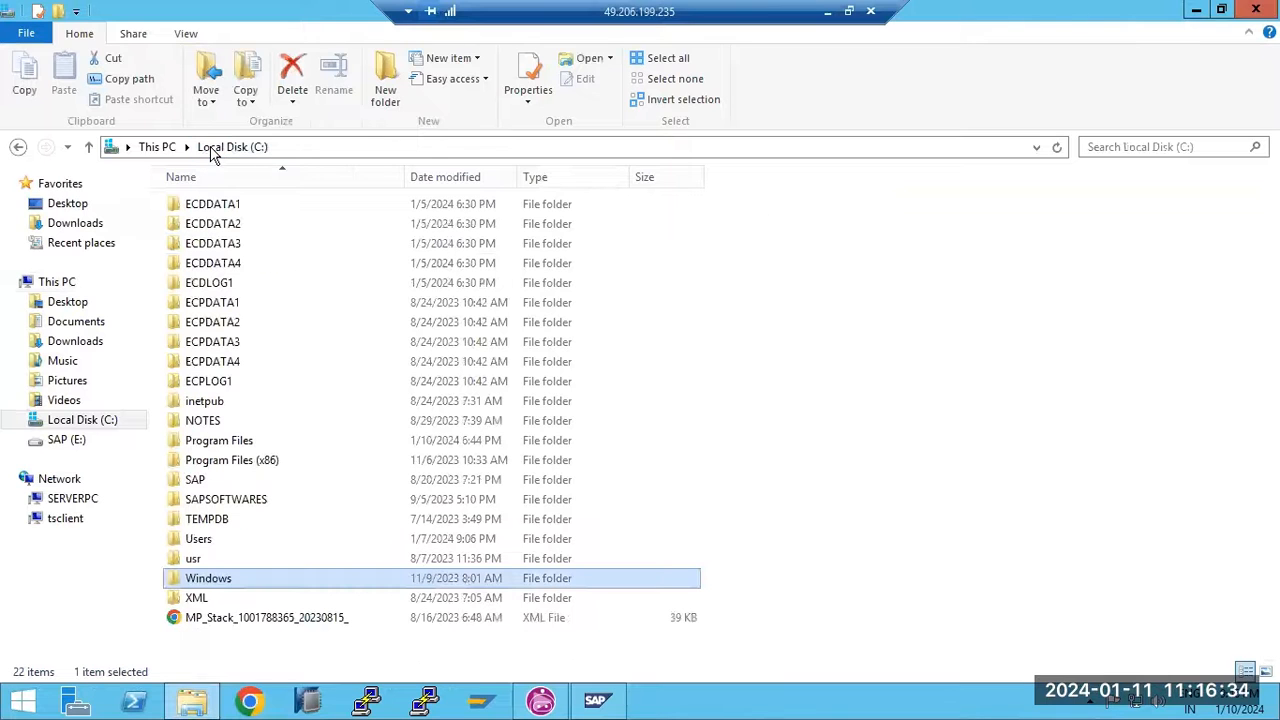
# Navigate through usr, sap, ECD and SYS into the exe kernel folder
pyautogui.doubleClick(193, 558)
pyautogui.doubleClick(194, 208)
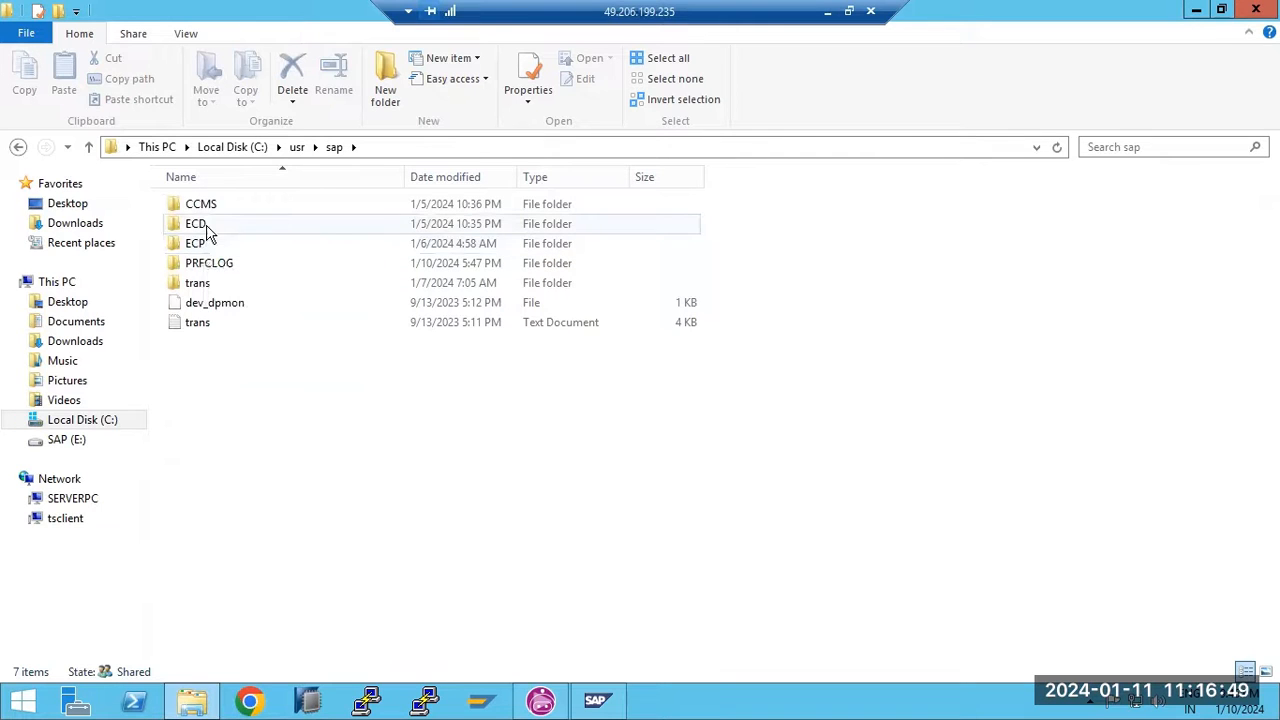
pyautogui.doubleClick(209, 233)
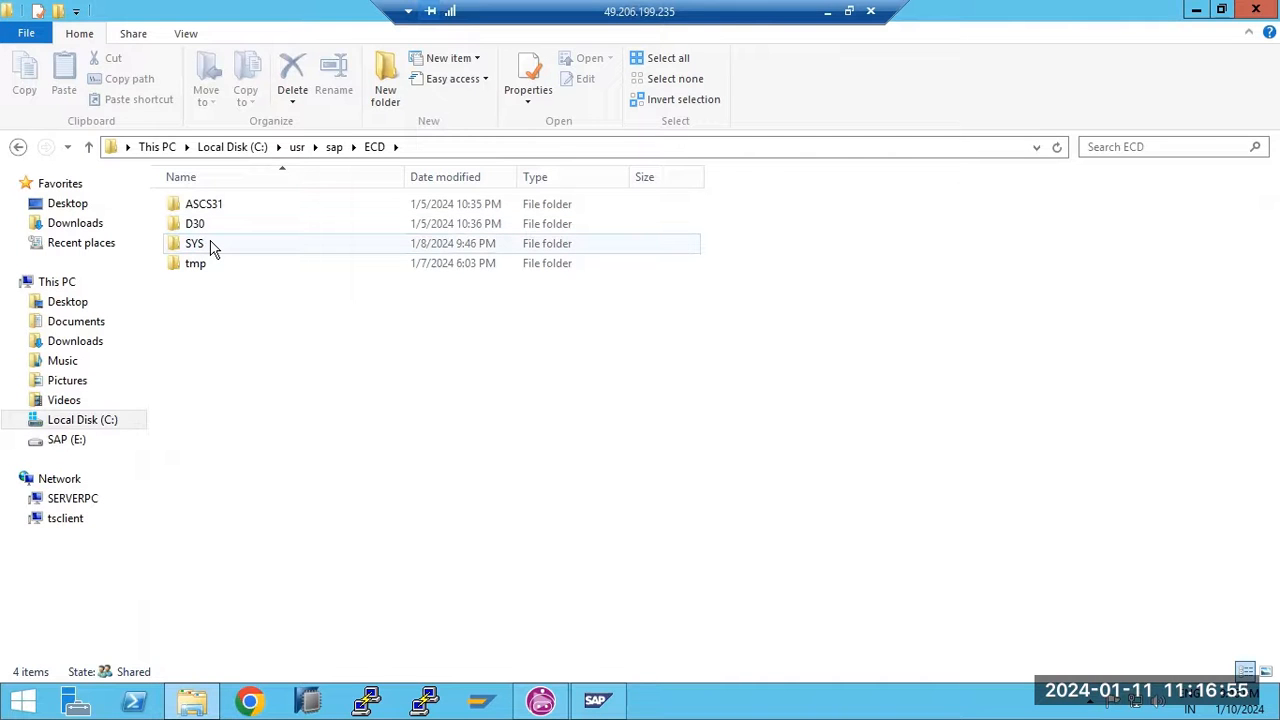
pyautogui.doubleClick(209, 246)
pyautogui.doubleClick(203, 206)
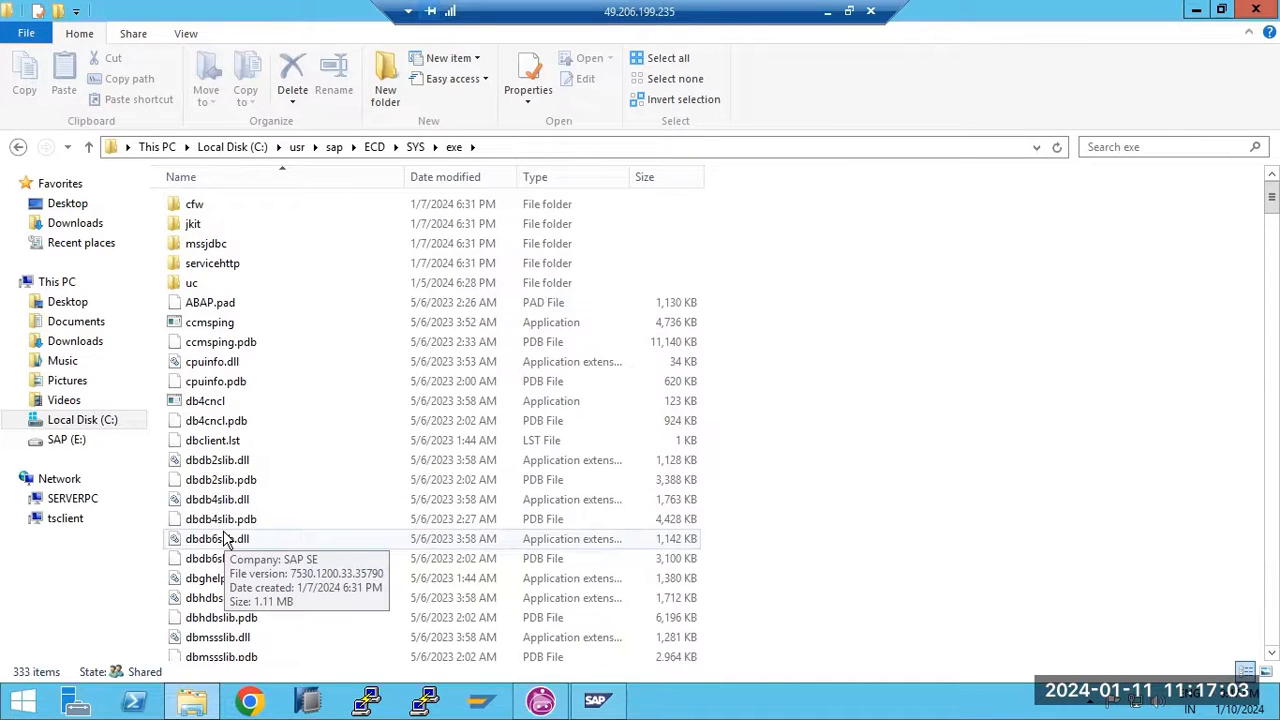
# Inspect the igswd.EXE and disp+work.EXE processes and AS ABAP WP Table, then return to Paint
pyautogui.click(596, 704)
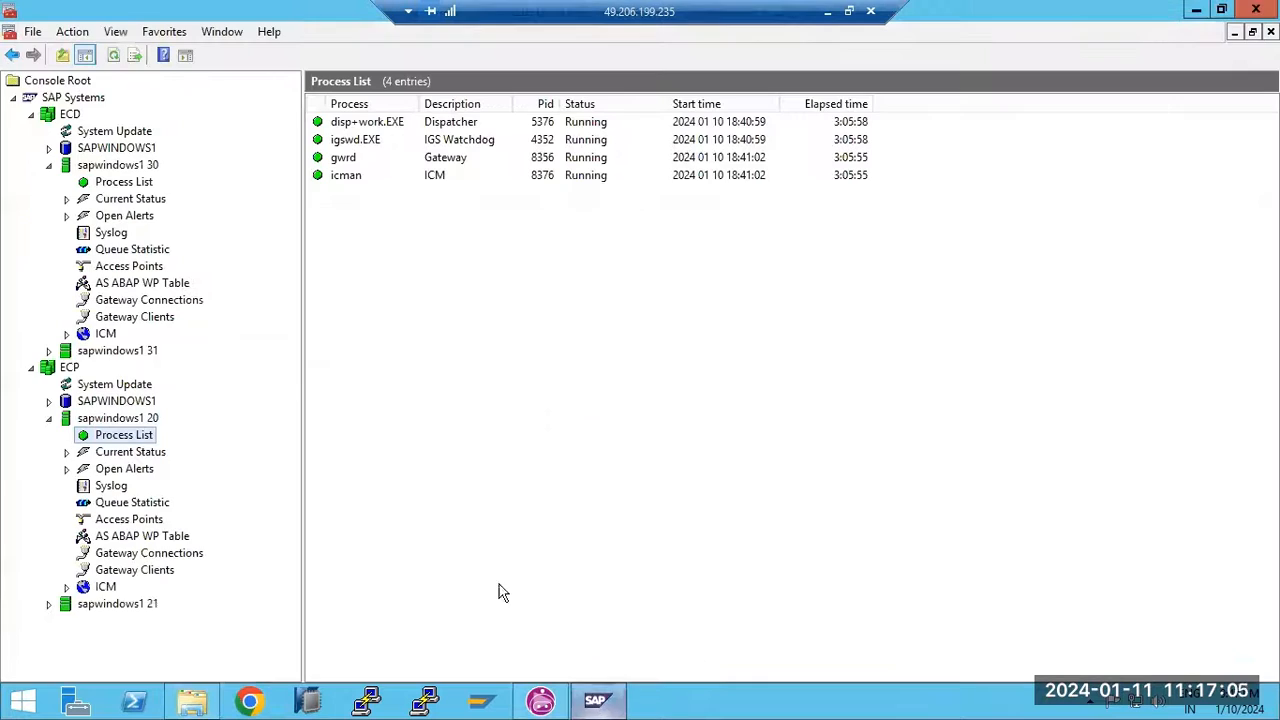
pyautogui.click(358, 140)
pyautogui.click(358, 124)
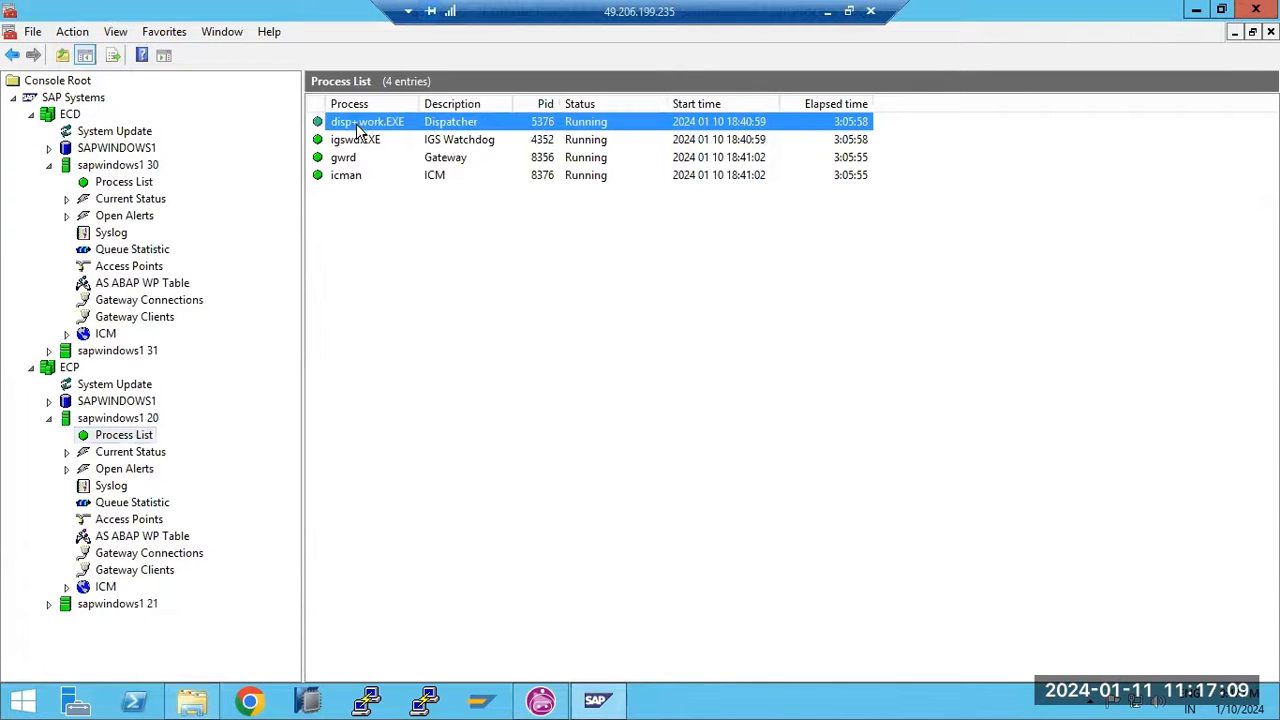
pyautogui.click(142, 285)
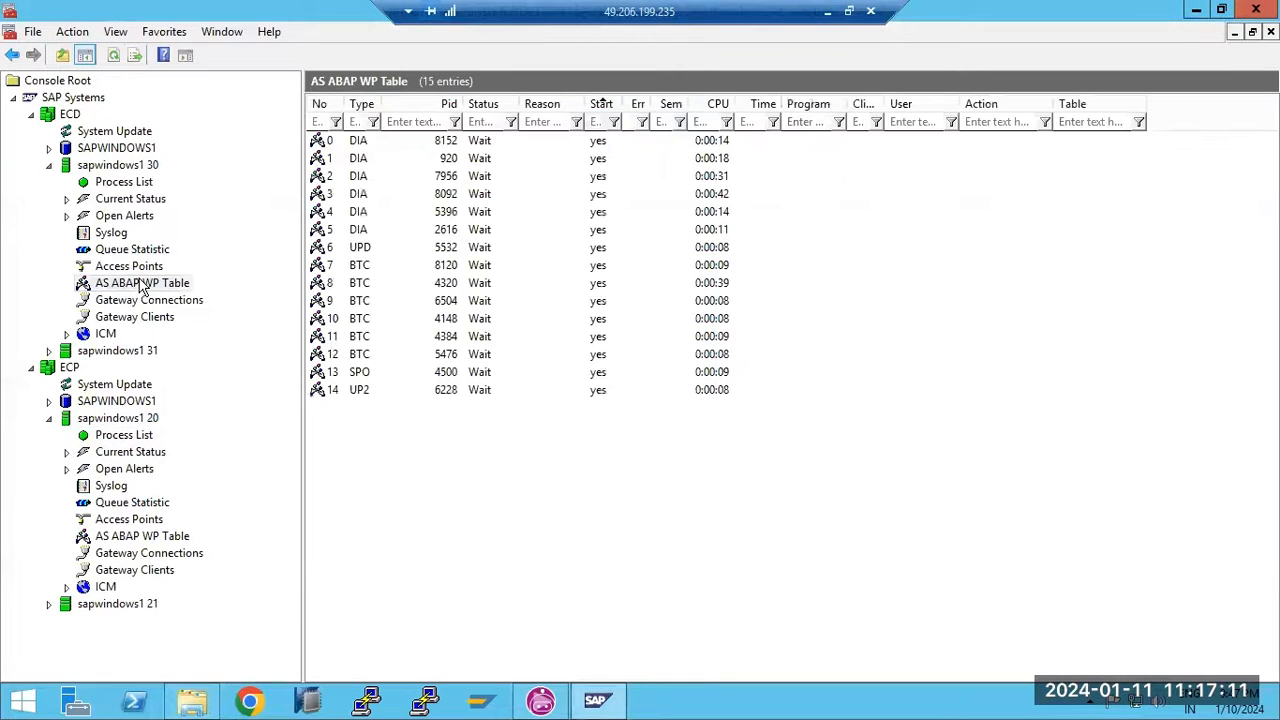
pyautogui.click(596, 704)
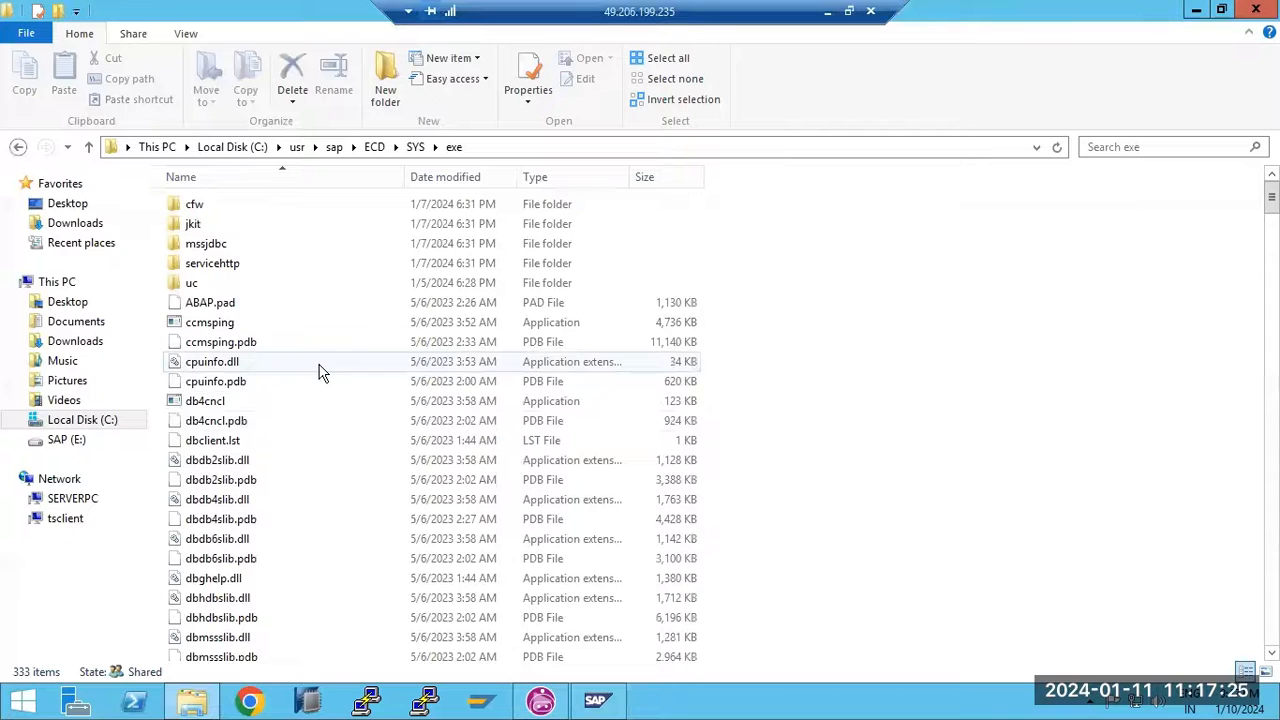
pyautogui.click(828, 12)
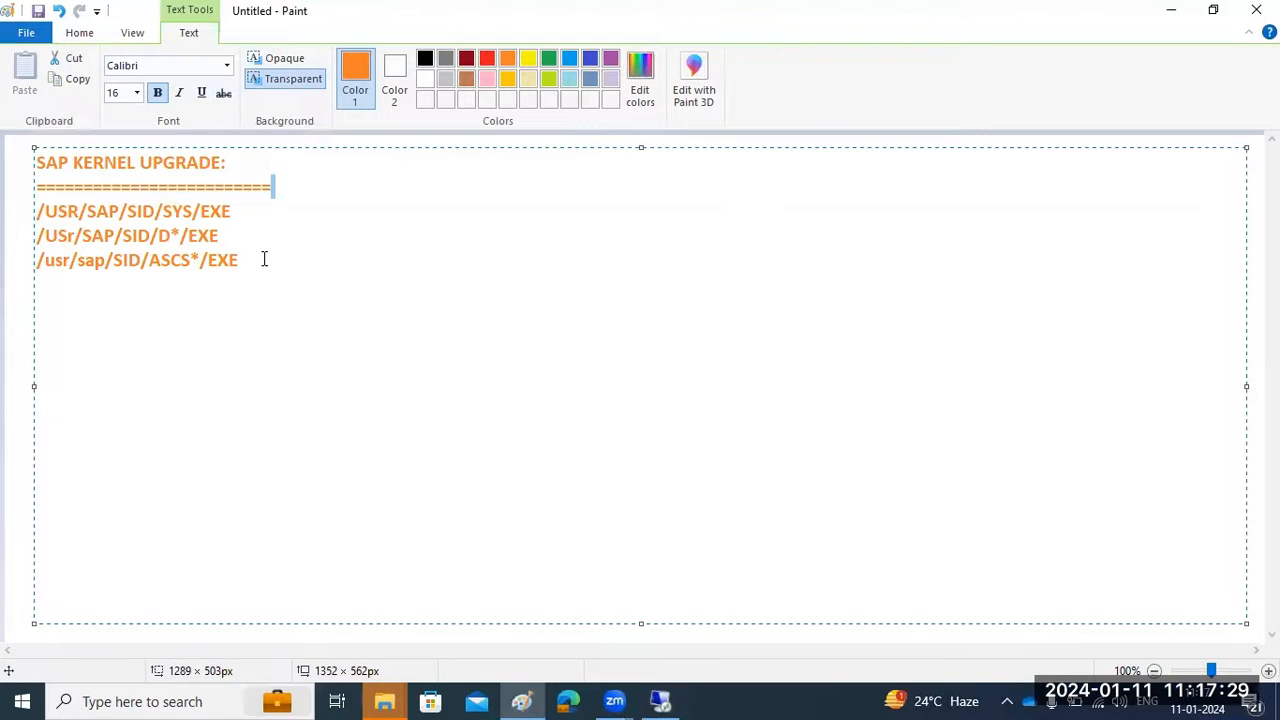
# Select the three path lines and glance at the remote session before returning to Paint
pyautogui.moveTo(243, 263); pyautogui.dragTo(31, 213)
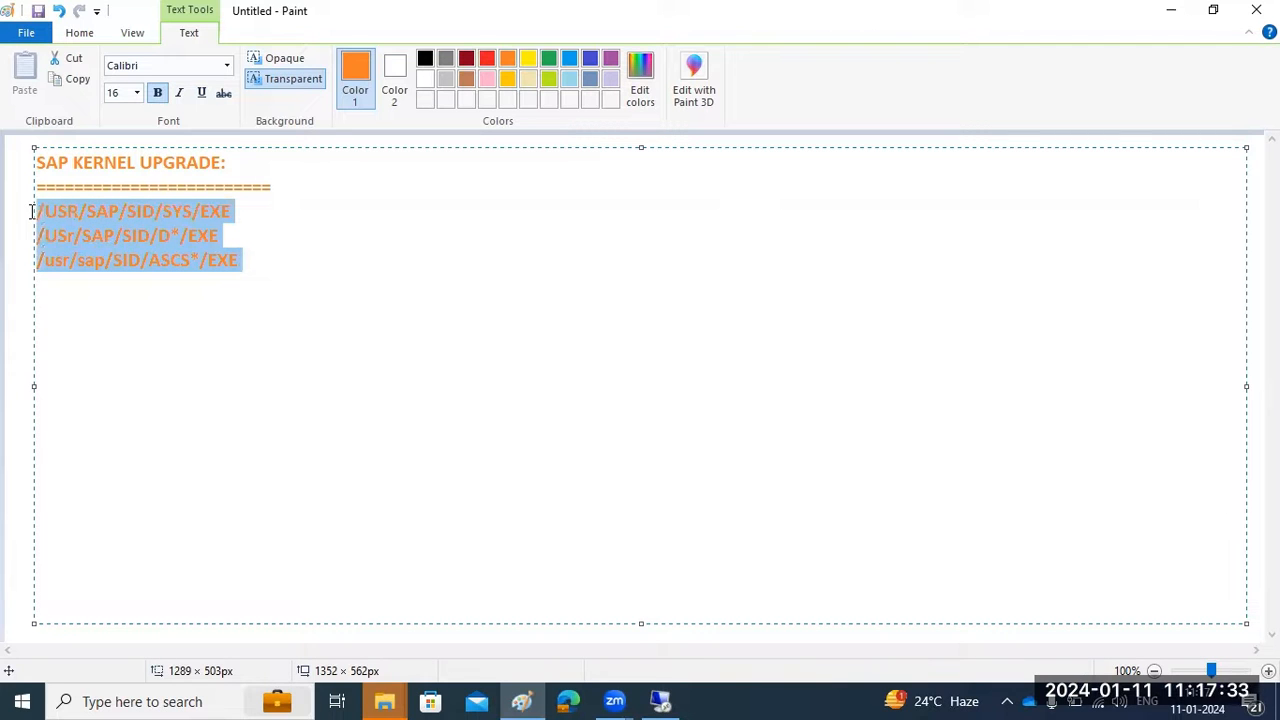
pyautogui.click(659, 700)
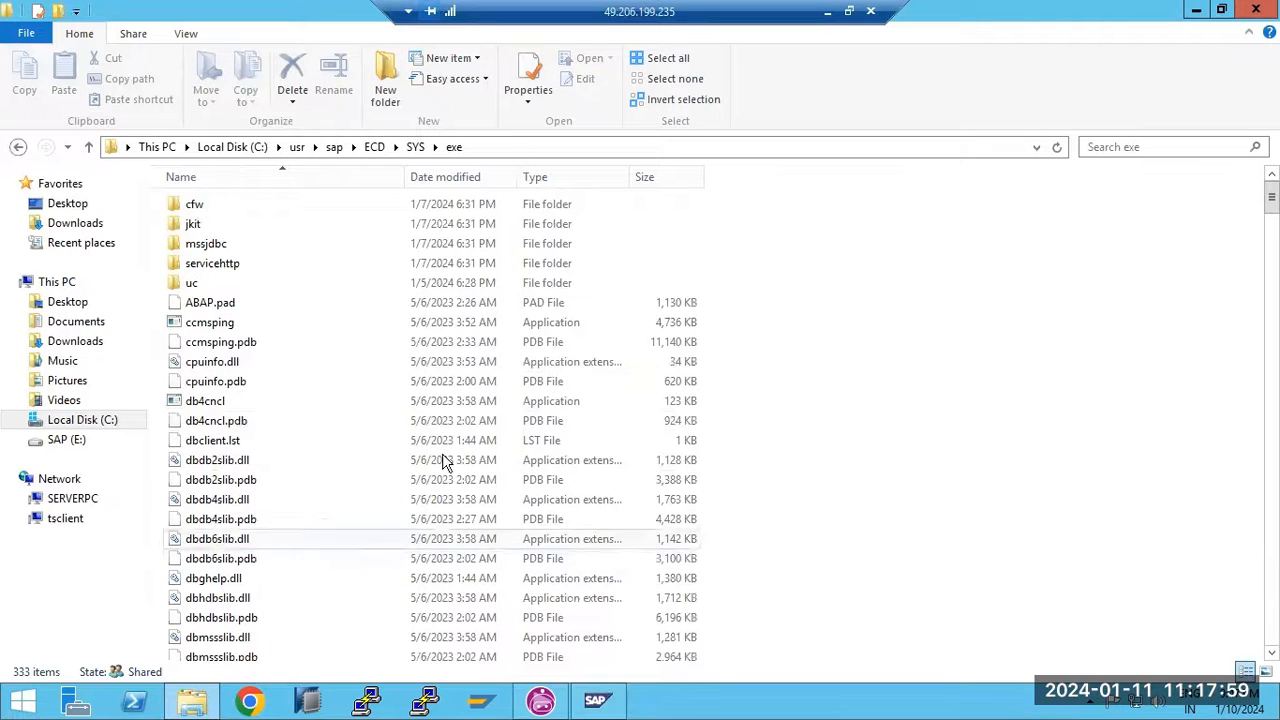
pyautogui.click(827, 12)
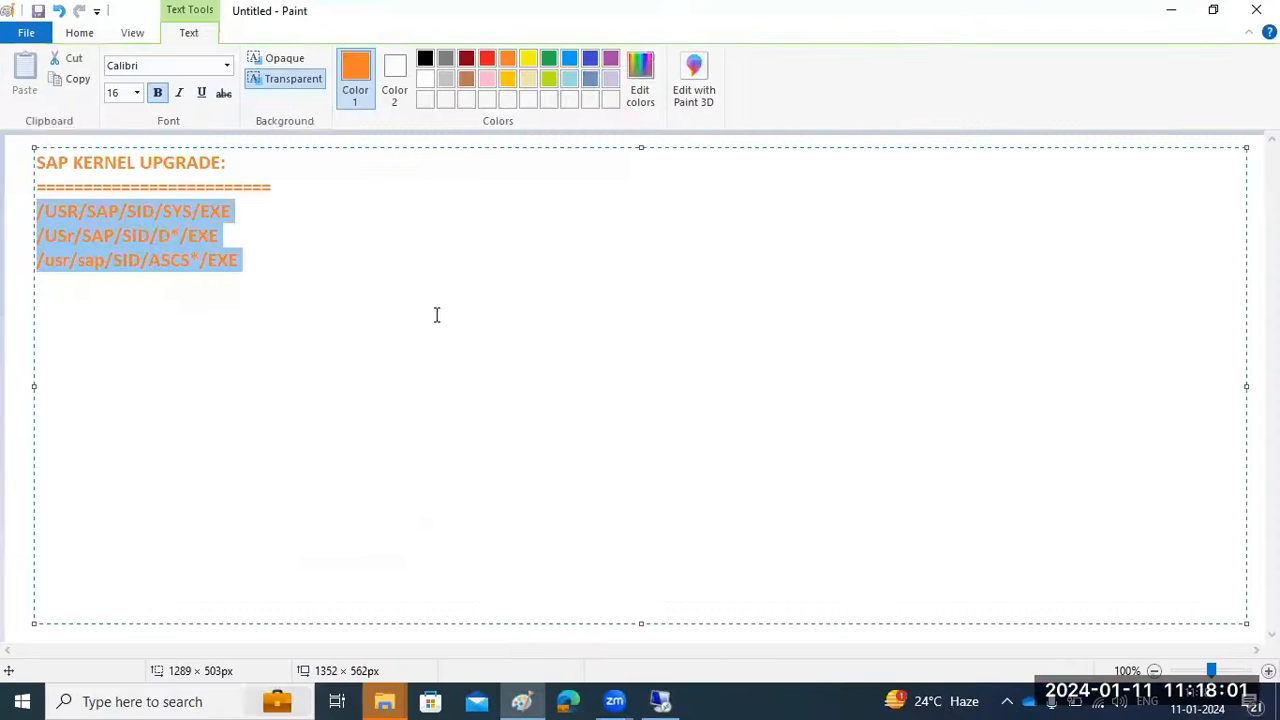
# Add a 'SAP KERNEL -' line below the paths and reselect the three exe path lines
pyautogui.click(352, 268)
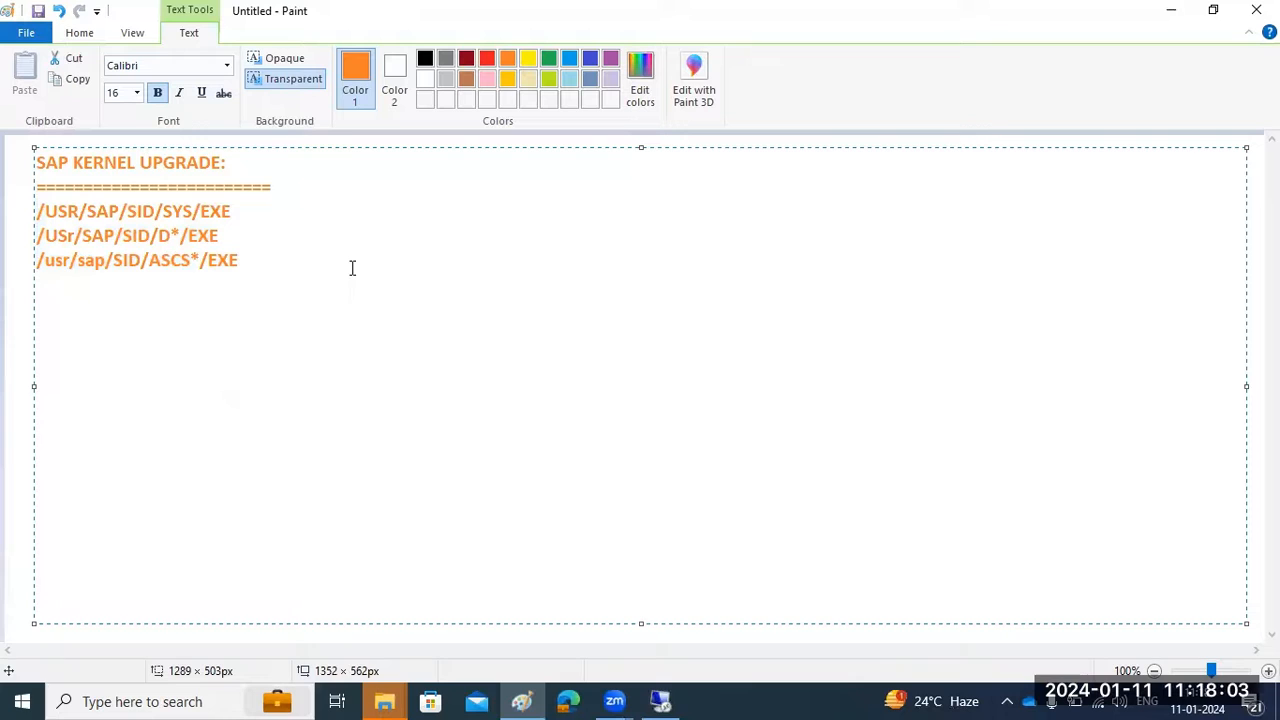
pyautogui.write('SAP K')
pyautogui.write('ERNEL -')
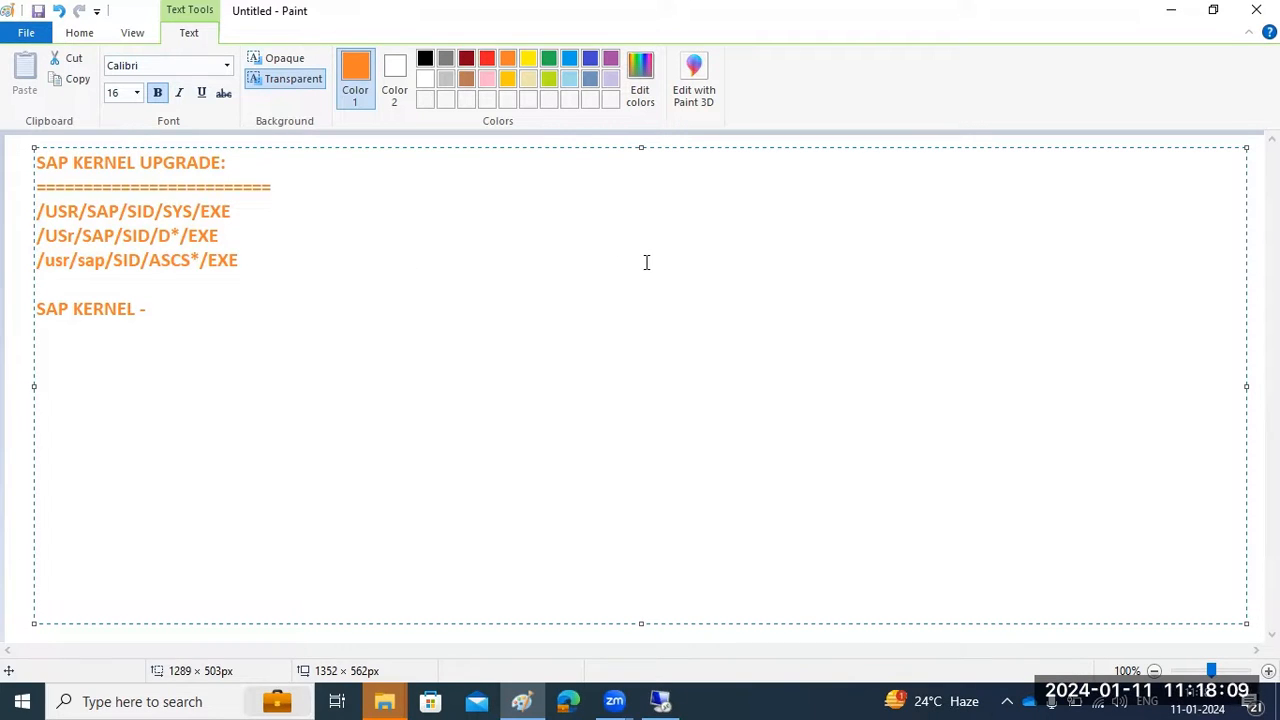
pyautogui.click(256, 272)
pyautogui.moveTo(256, 272); pyautogui.dragTo(40, 205)
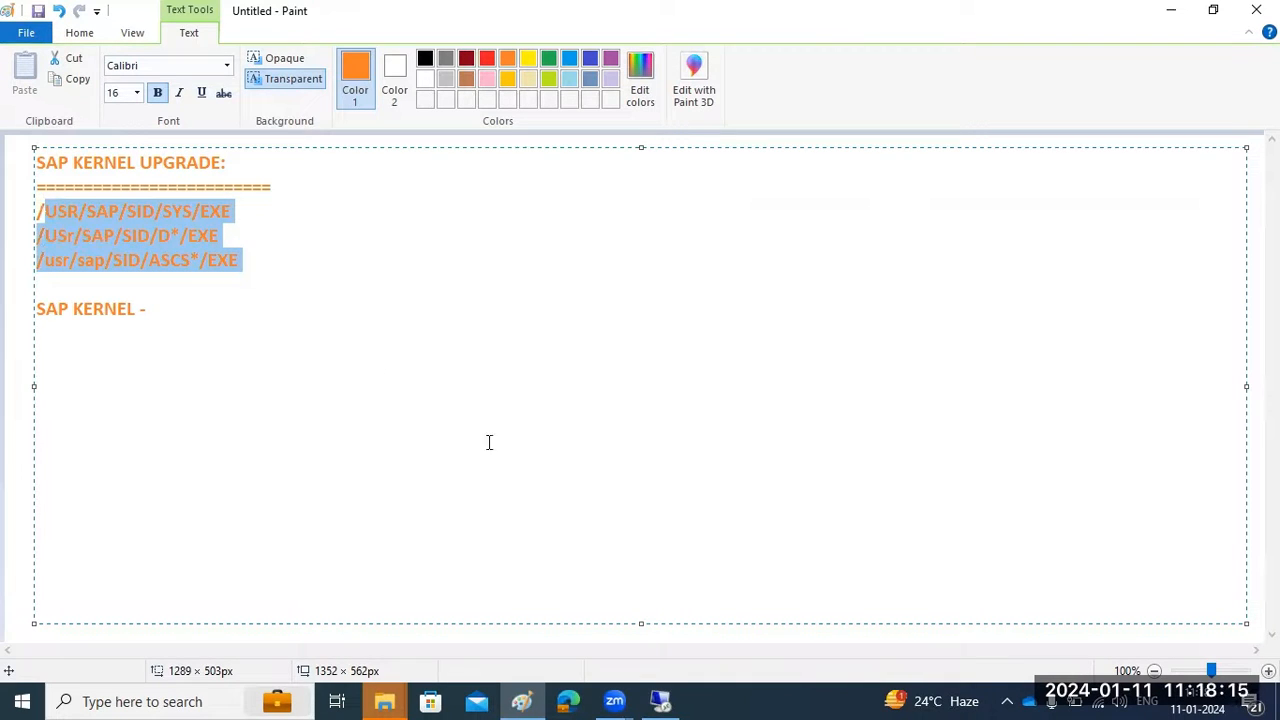
pyautogui.click(658, 699)
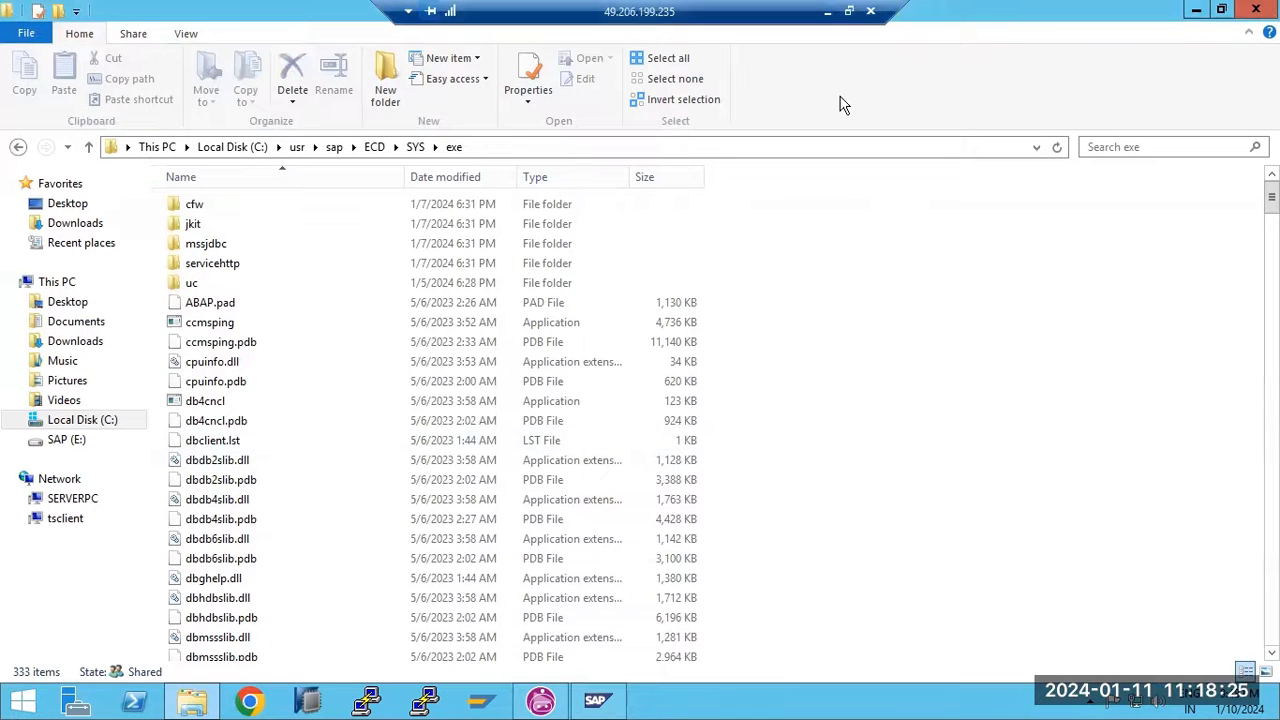
# Minimize the Remote Desktop window to bring the Paint kernel notes back
pyautogui.click(828, 12)
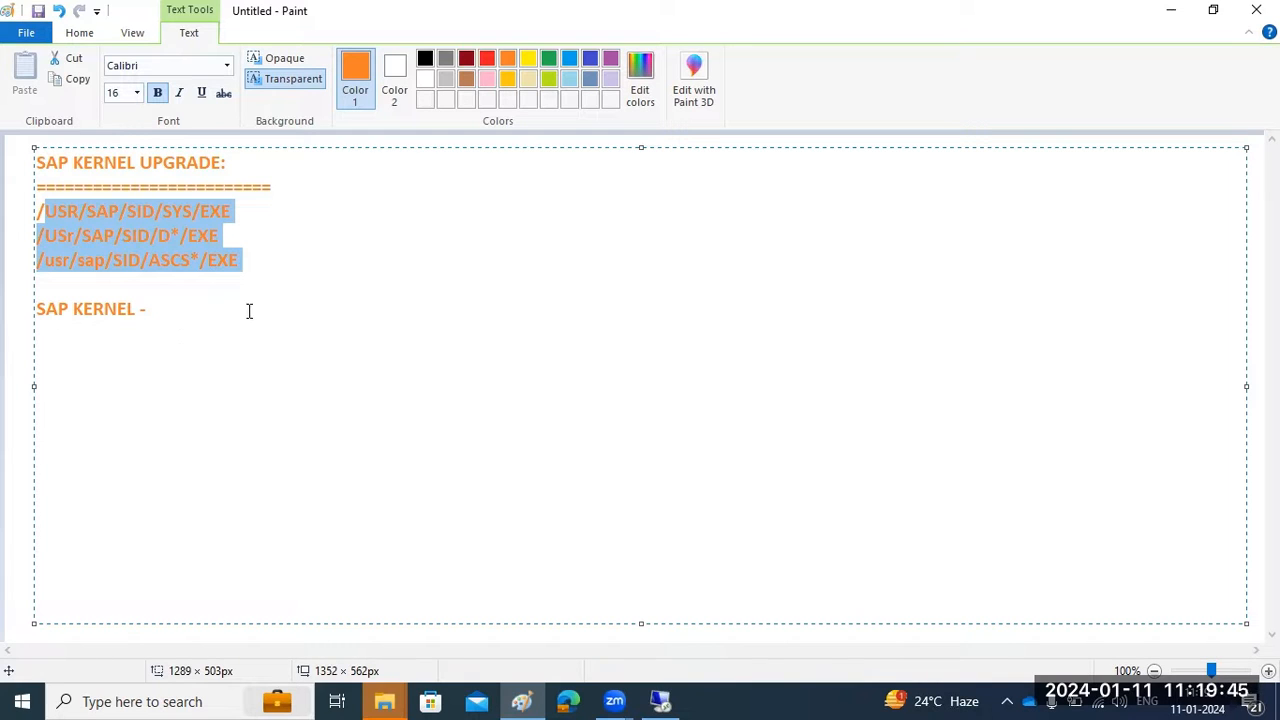
# Extend the line to 'SAP KERNEL - core componet of SAP Applications ..' and switch to the server
pyautogui.click(204, 316)
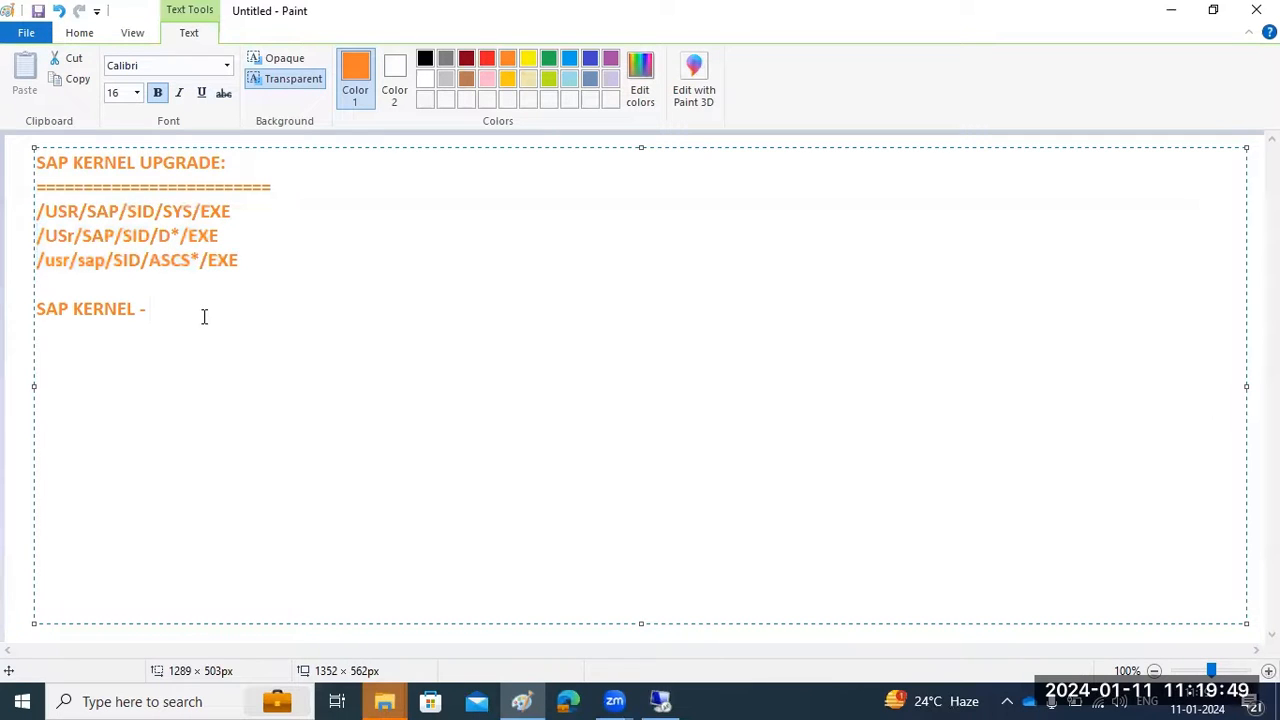
pyautogui.write('core comp')
pyautogui.write('o')
pyautogui.press('BackSpace')
pyautogui.press('BackSpace')
pyautogui.write('ponet of ')
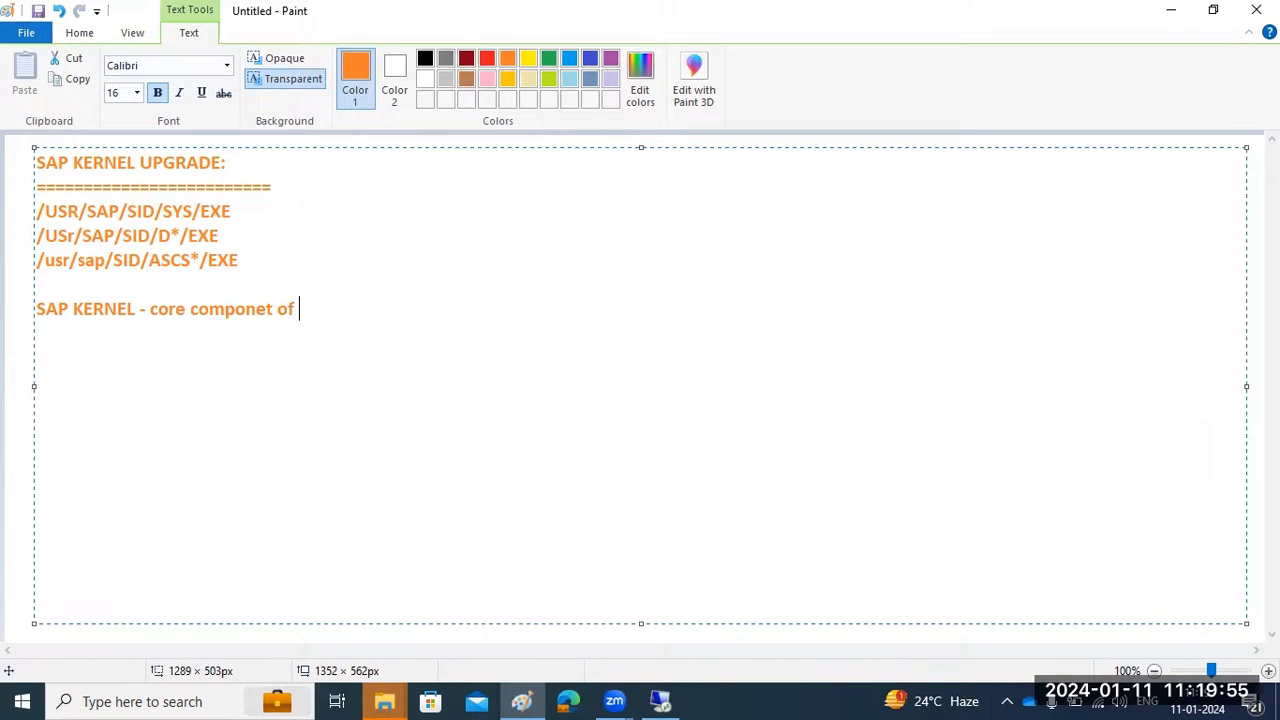
pyautogui.write('SAP Applications ..')
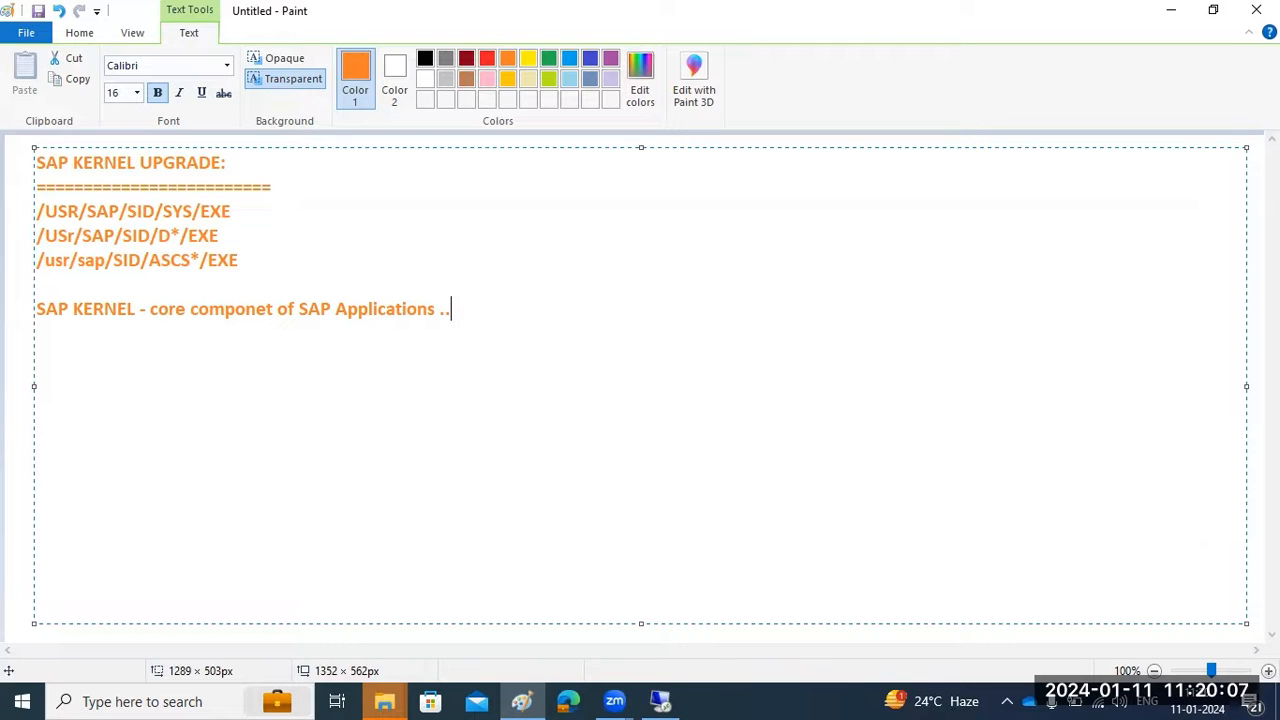
pyautogui.click(668, 704)
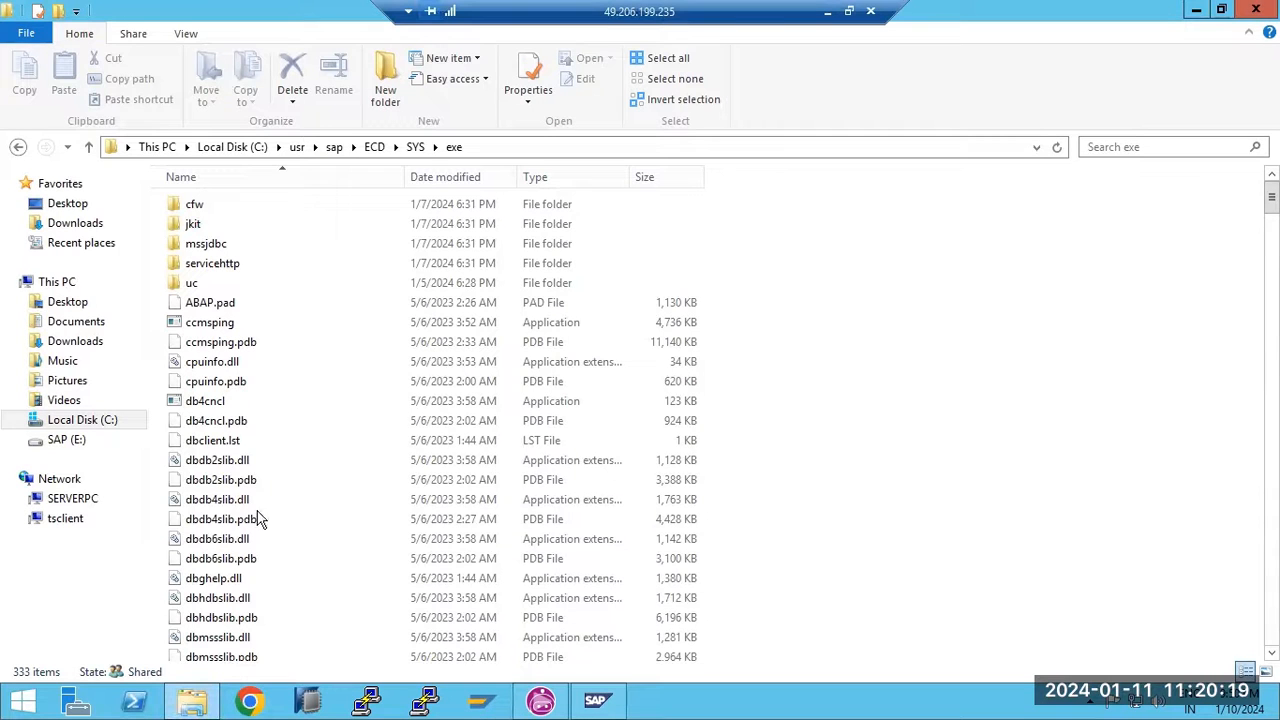
# Return to Paint and start a new line with '1)' below the kernel description
pyautogui.moveTo(280, 509)
pyautogui.click(828, 11)
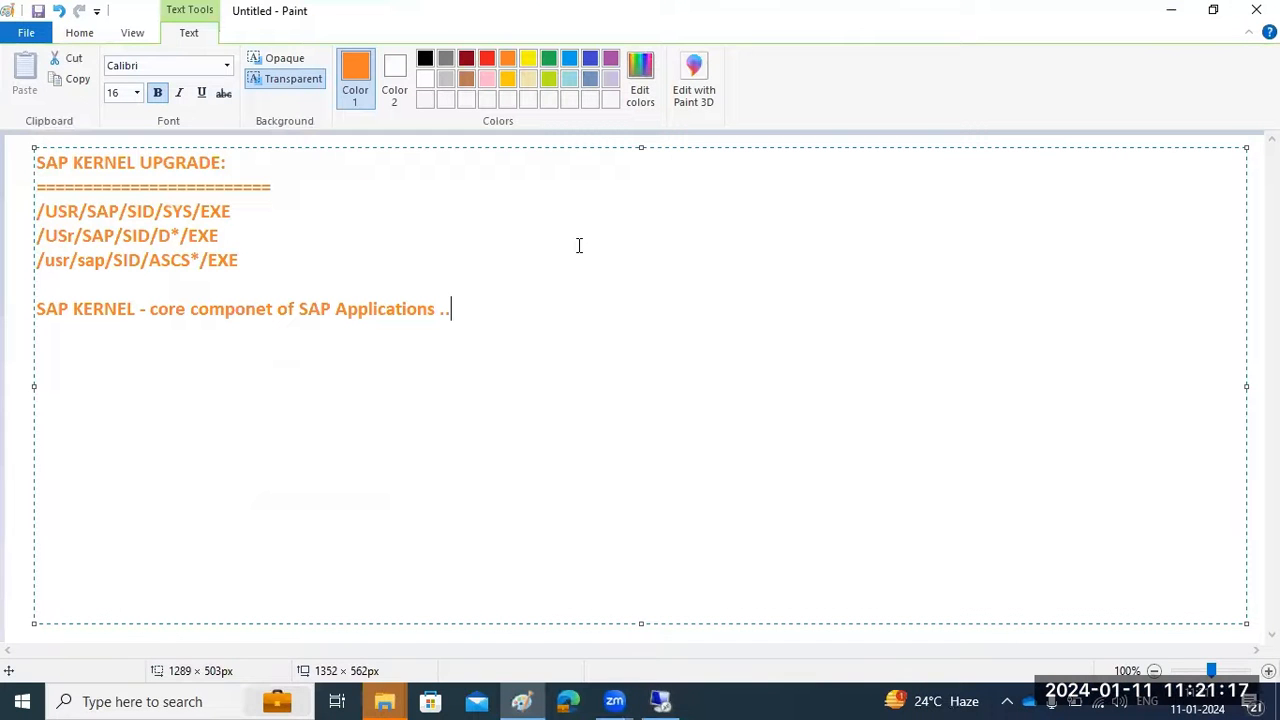
pyautogui.press('Return')
pyautogui.press('Return')
pyautogui.write('1)')
# Write step 1 as 'Check the curent verison of the kernel (Sm51-Release notes or DISP+work)'
pyautogui.write('Check')
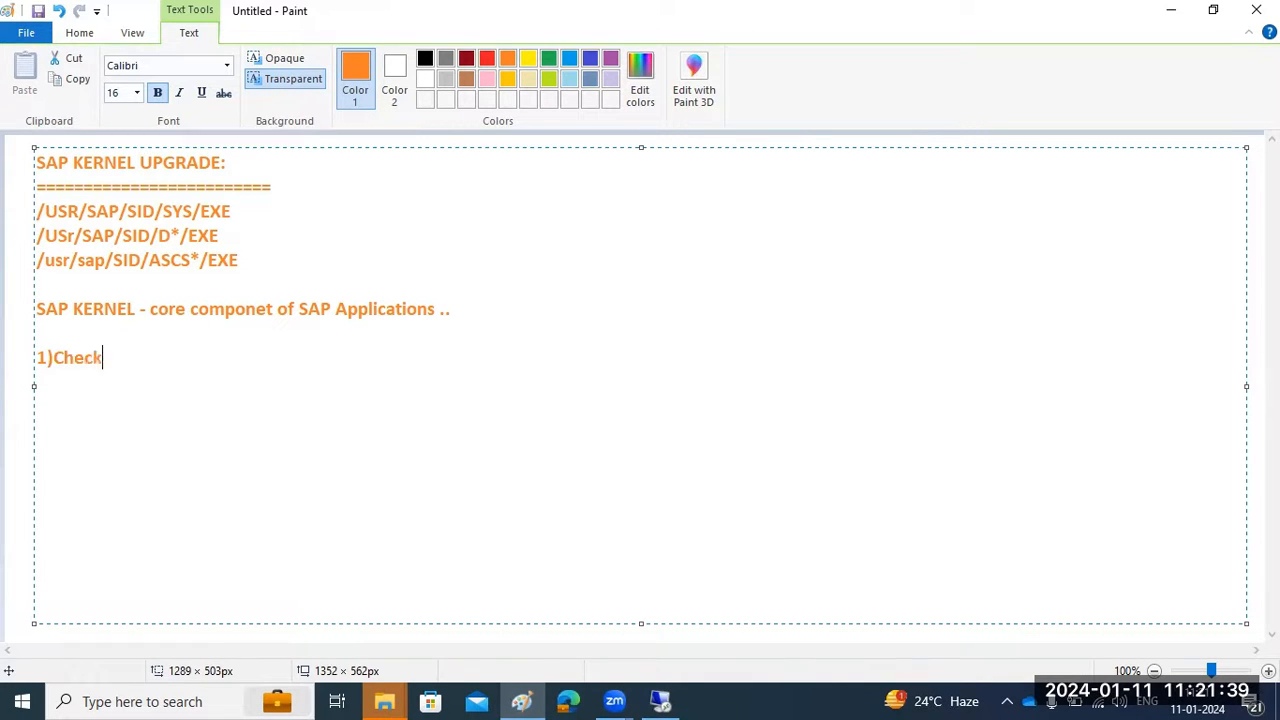
pyautogui.write(' the curent ve')
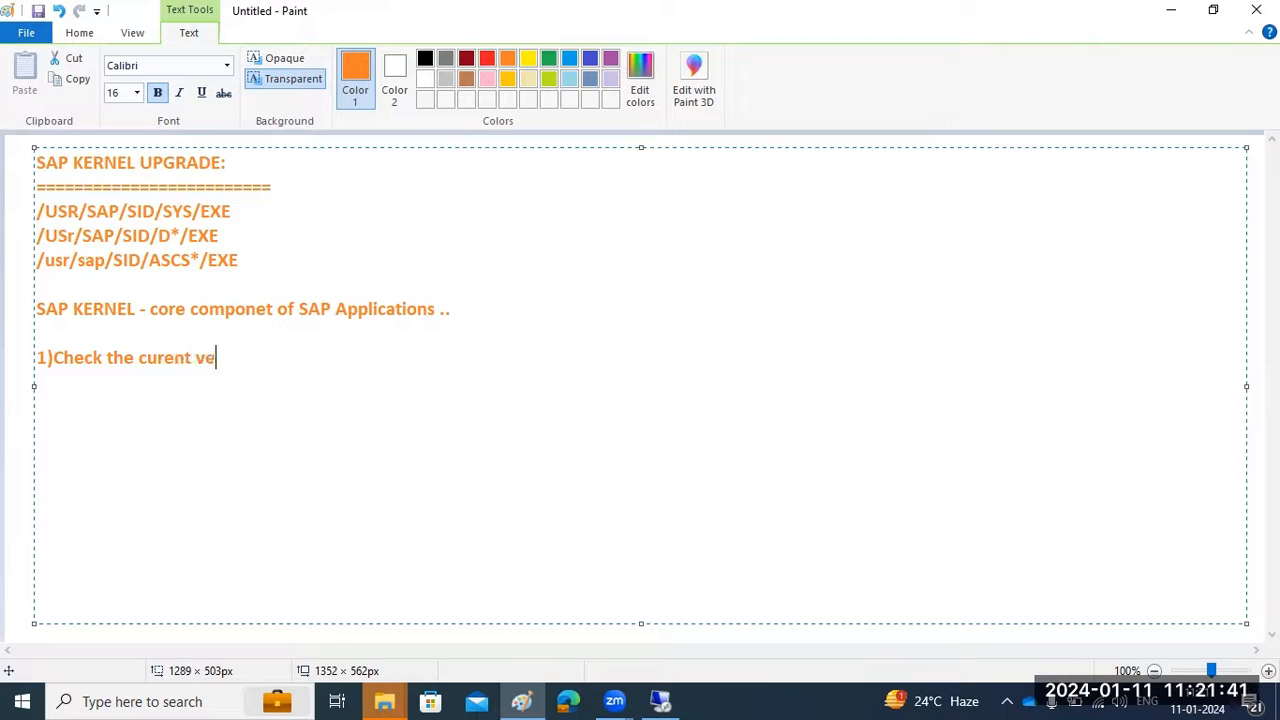
pyautogui.write('rison of te ke')
pyautogui.press('BackSpace')
pyautogui.press('BackSpace')
pyautogui.press('BackSpace')
pyautogui.press('BackSpace')
pyautogui.write('he kernel')
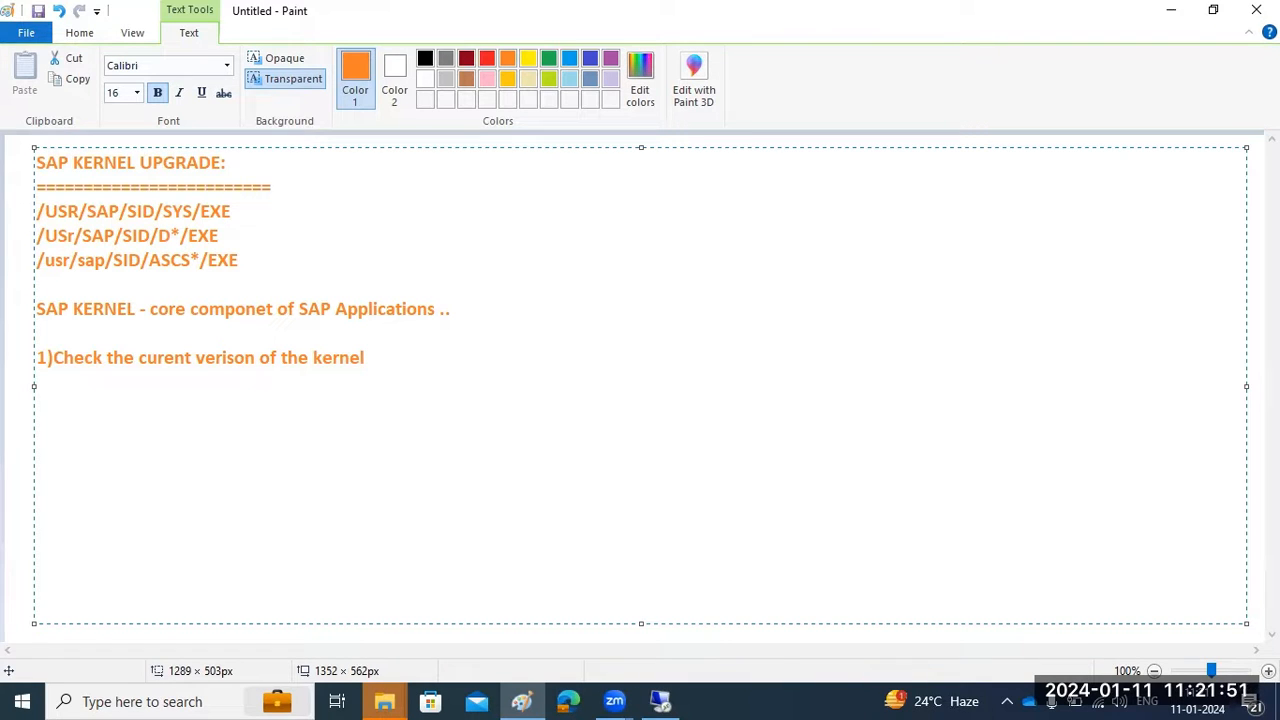
pyautogui.write('(Sm51-Release notes or')
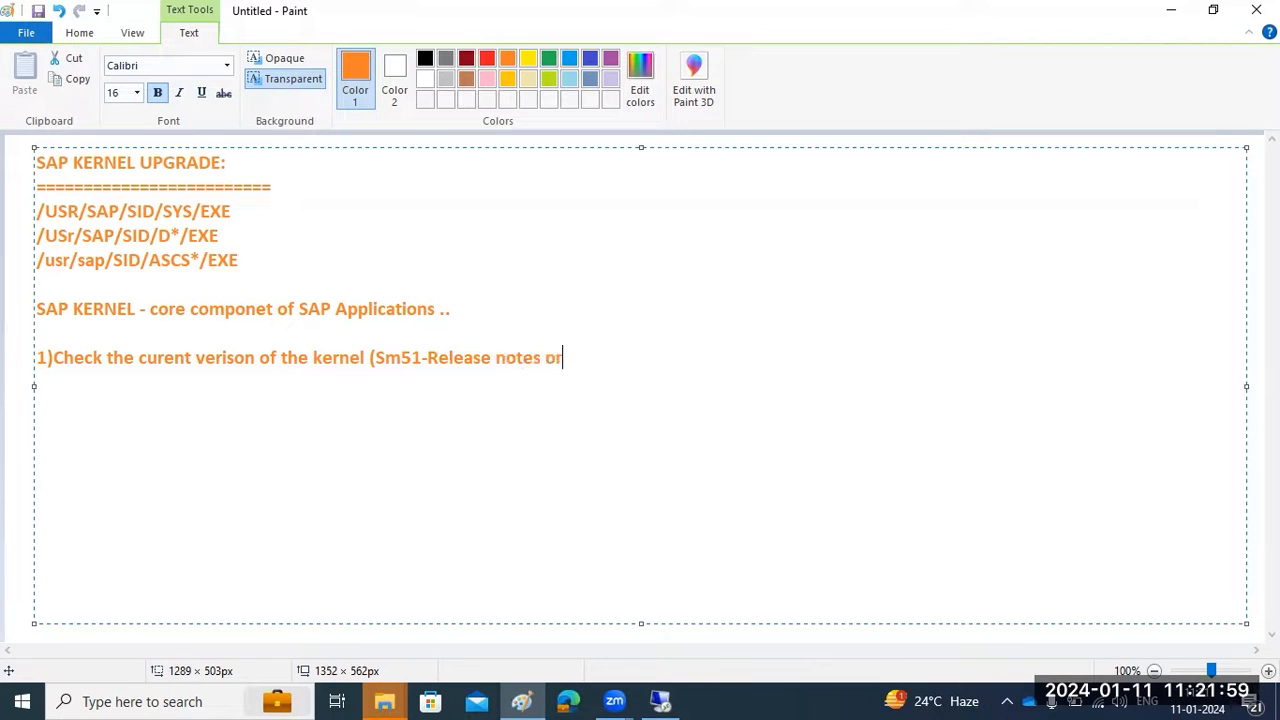
pyautogui.write(' DISP=WORK')
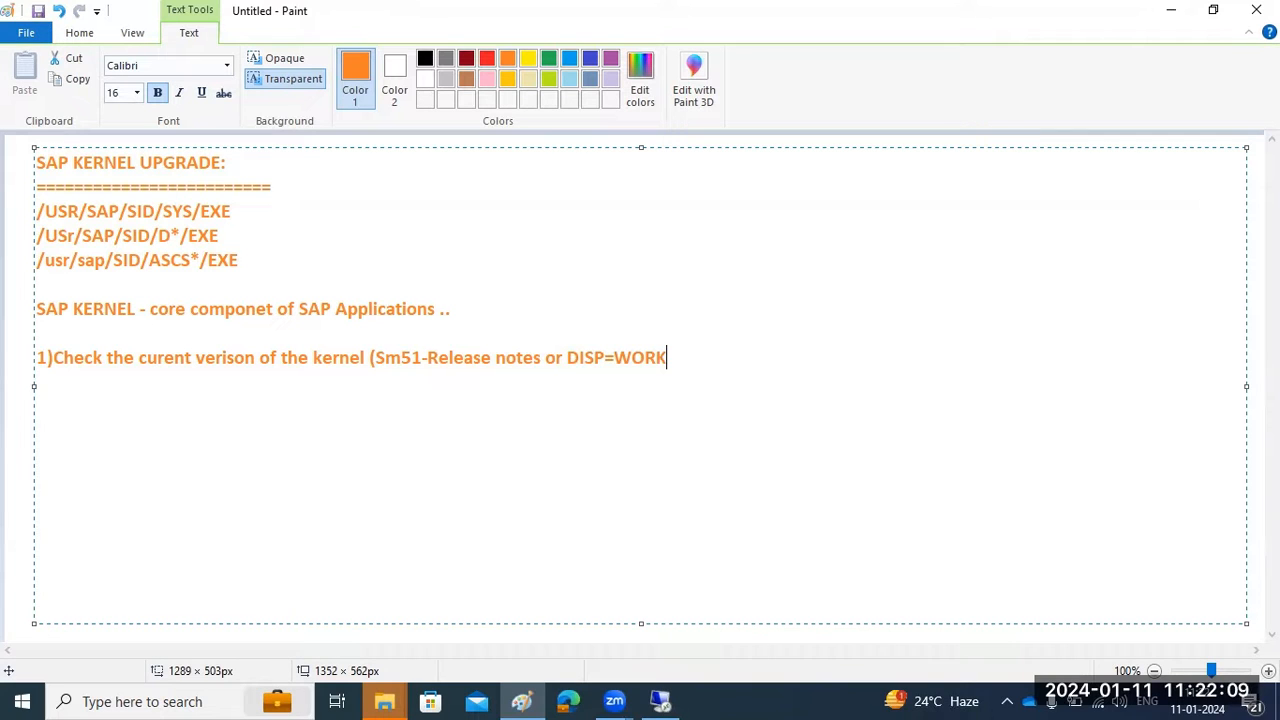
pyautogui.write(')')
pyautogui.press('BackSpace')
pyautogui.press('BackSpace')
pyautogui.press('BackSpace')
pyautogui.press('BackSpace')
pyautogui.press('BackSpace')
pyautogui.press('BackSpace')
pyautogui.write('+work)')
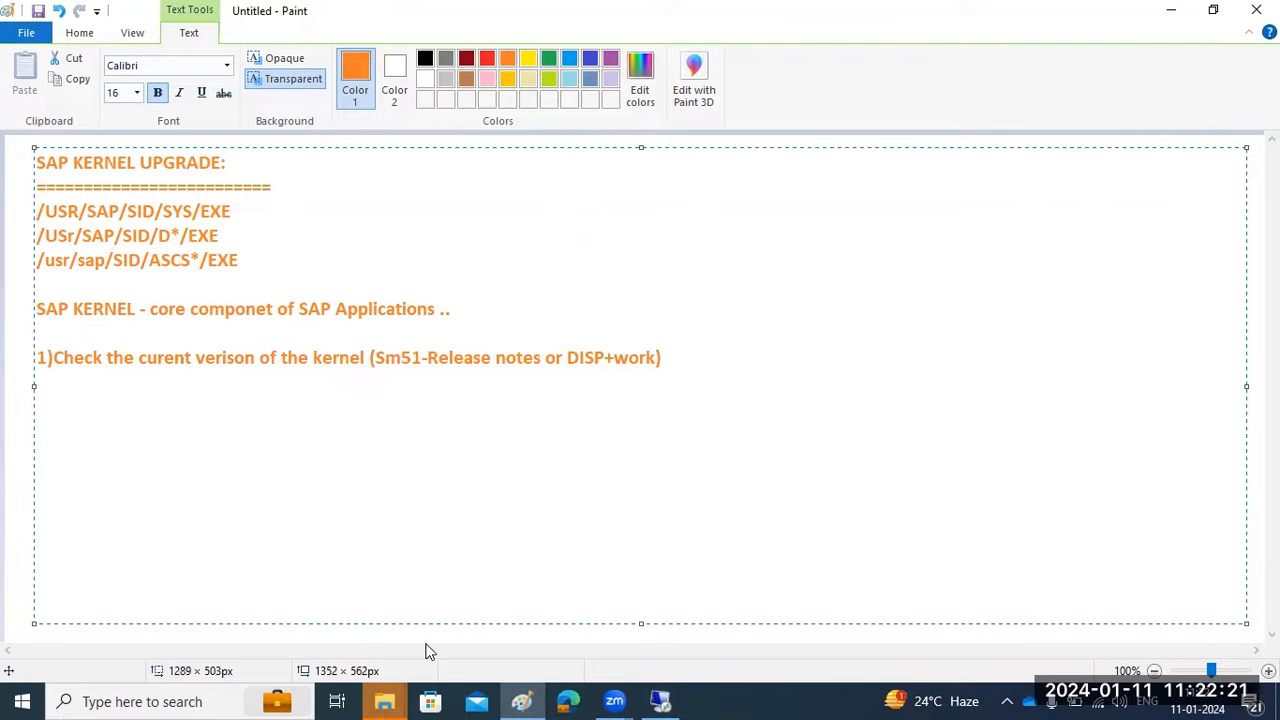
pyautogui.click(664, 701)
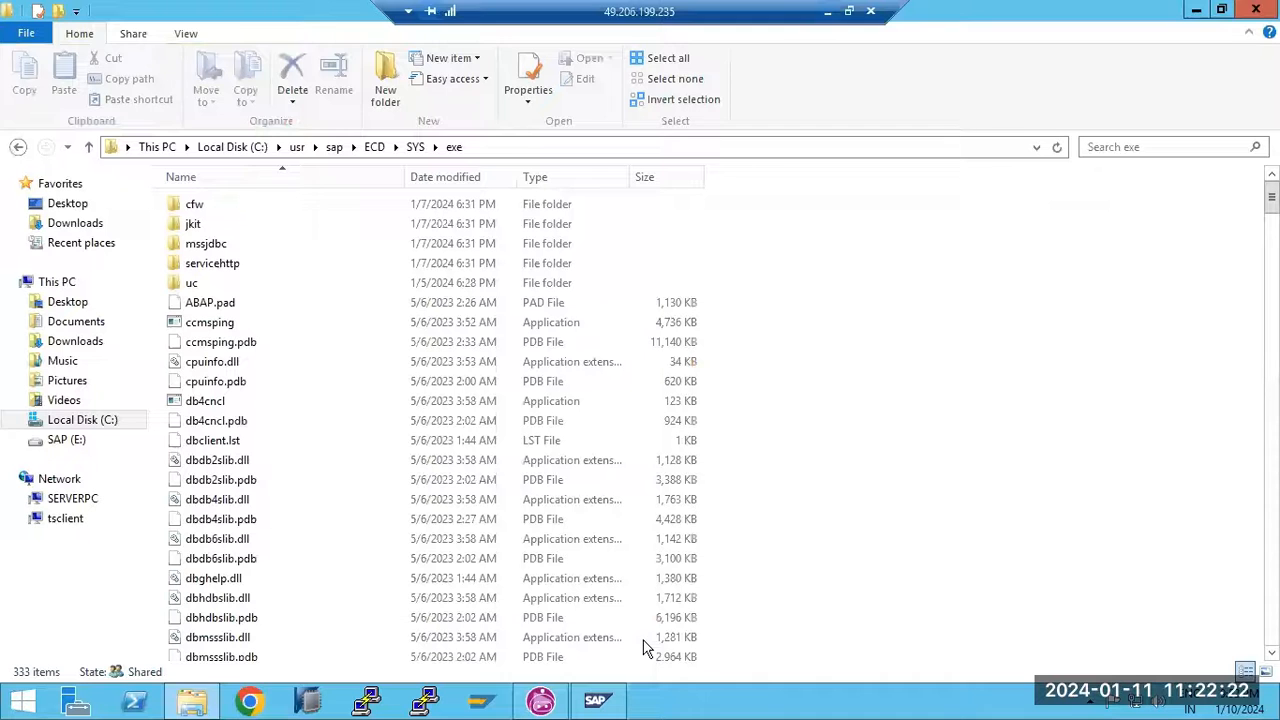
# Log on to SAP ECC DEV with the logon user and password, then run SM51
pyautogui.click(483, 706)
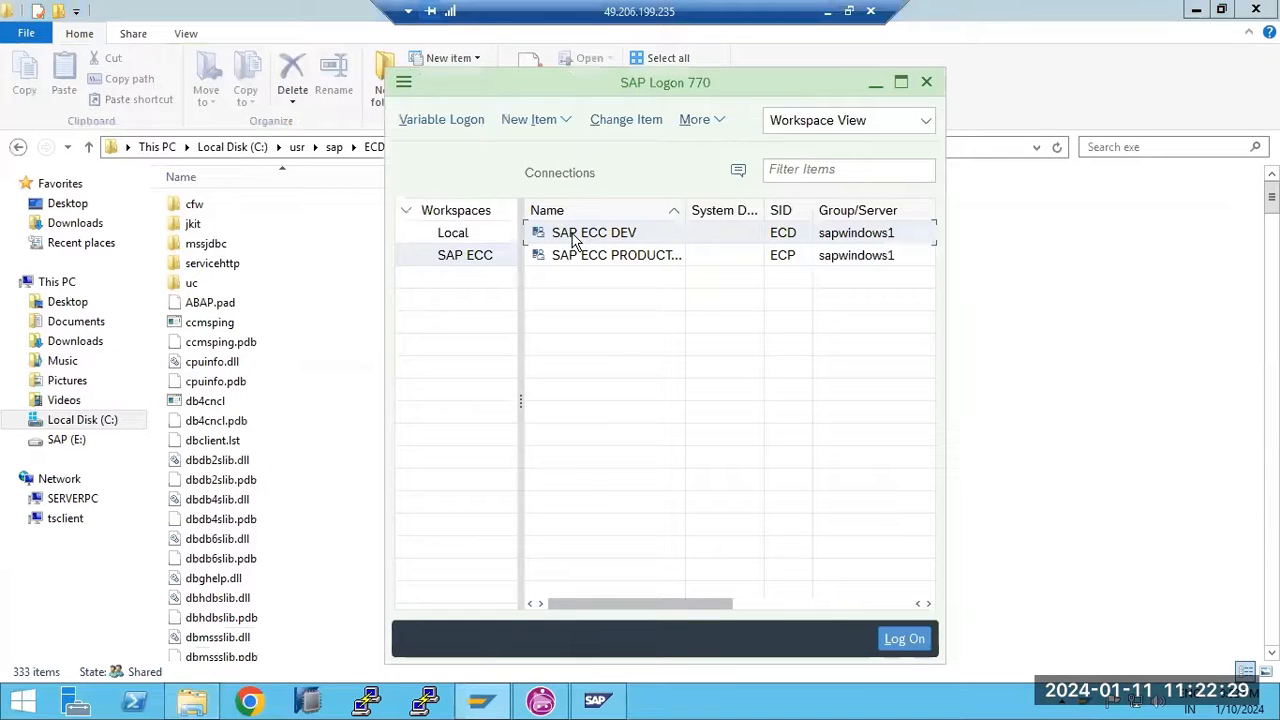
pyautogui.doubleClick(575, 235)
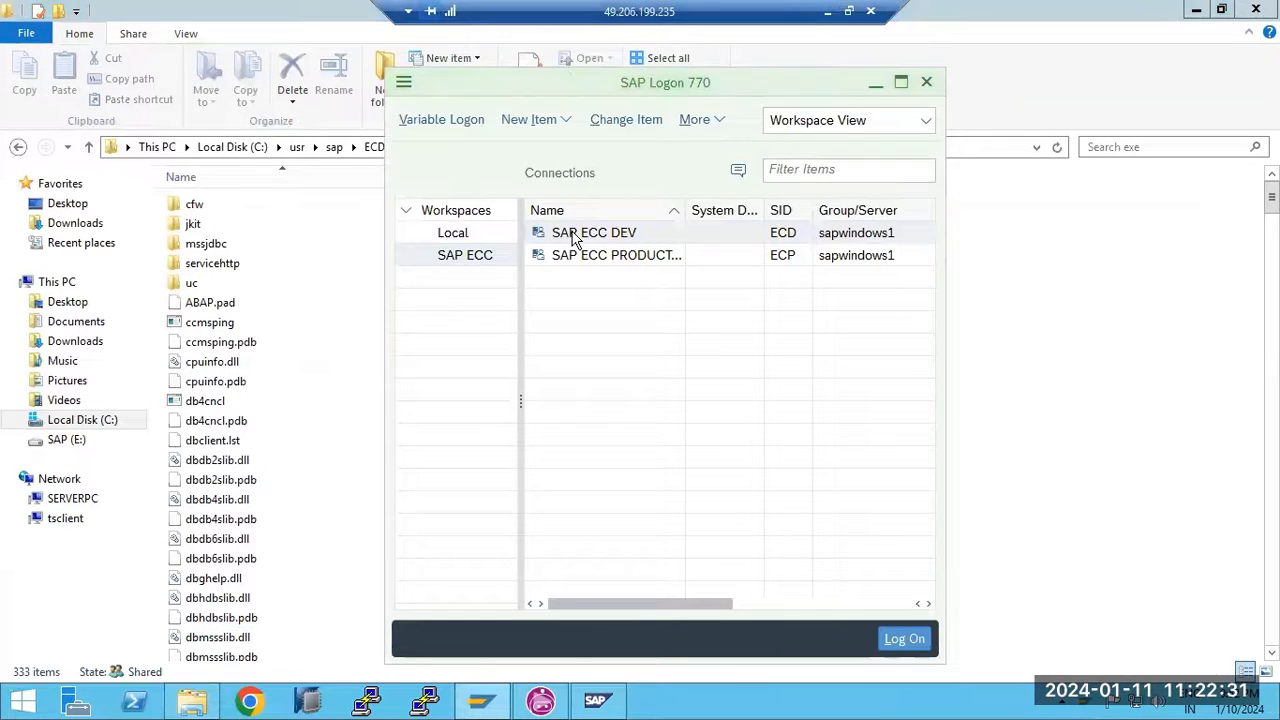
pyautogui.write('basis')
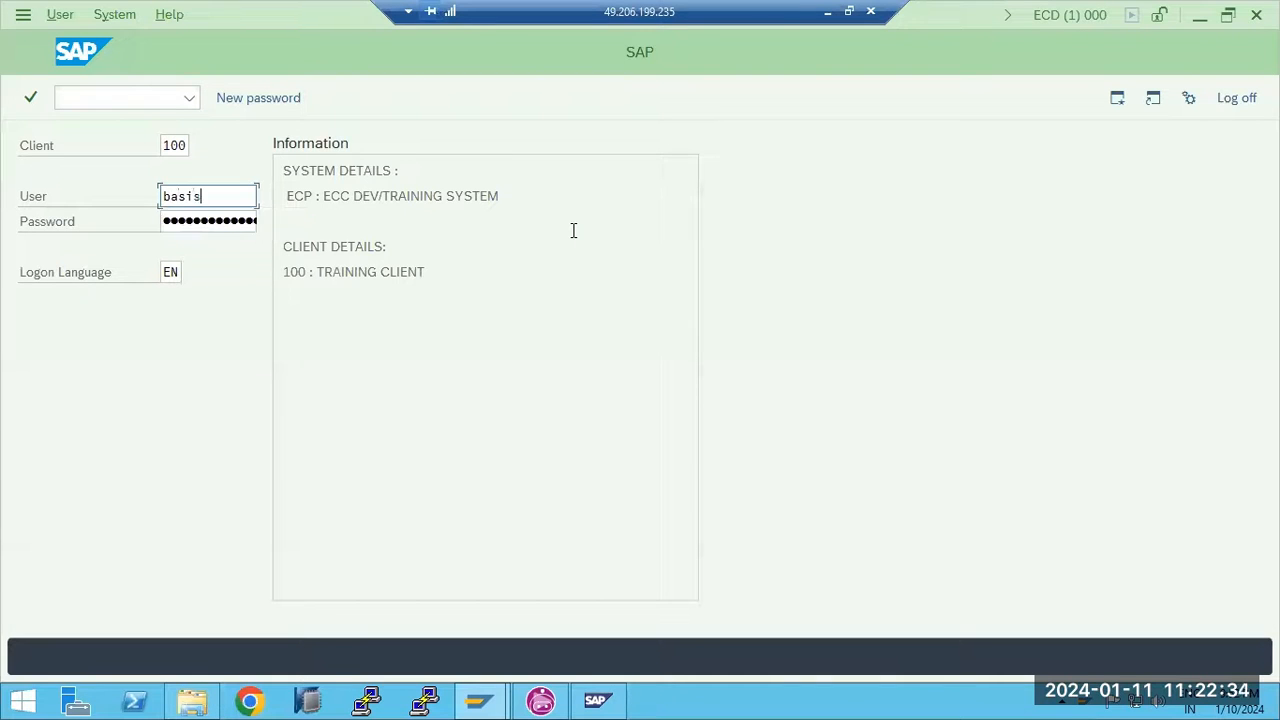
pyautogui.press('Tab')
pyautogui.write('●●')
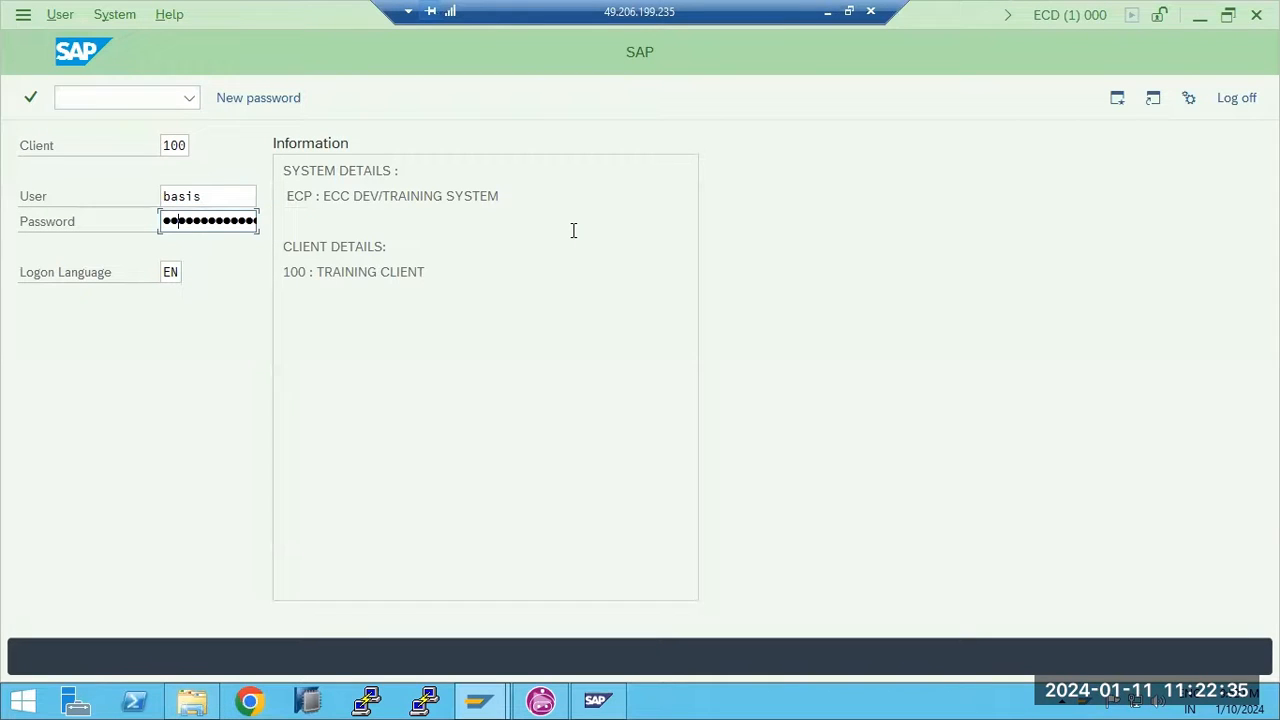
pyautogui.press('Return')
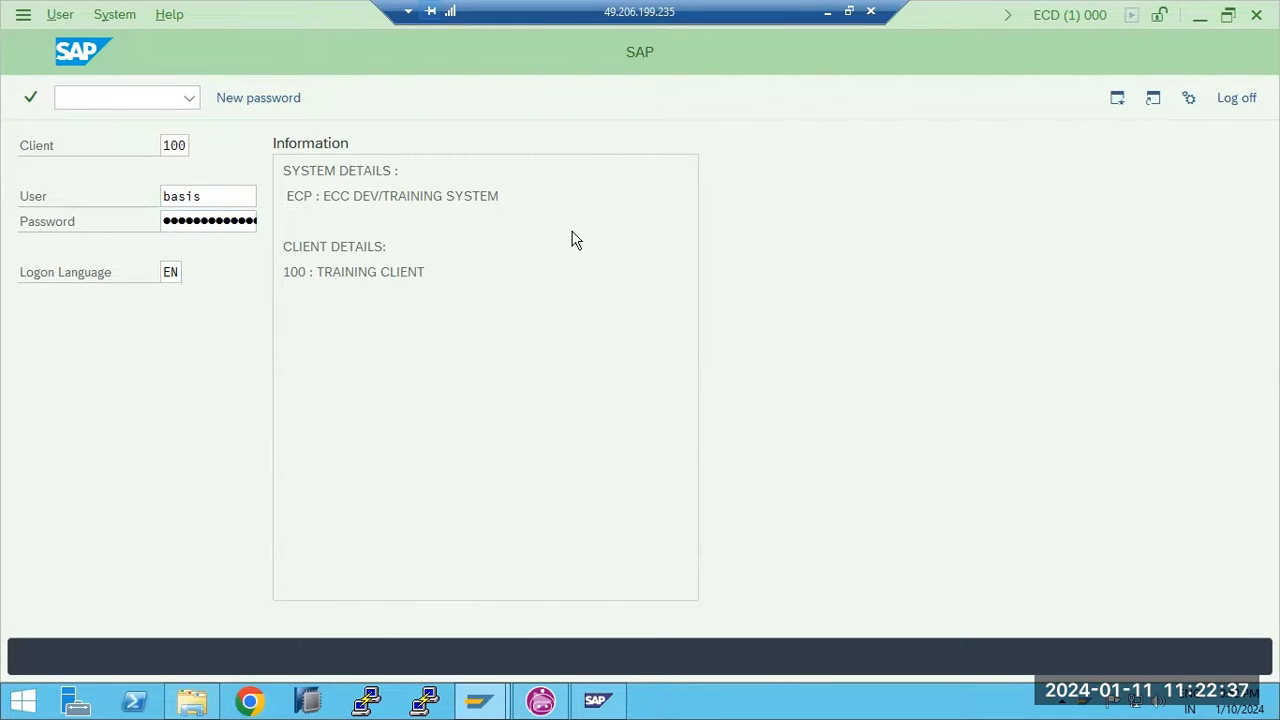
pyautogui.write('sm51')
pyautogui.press('Return')
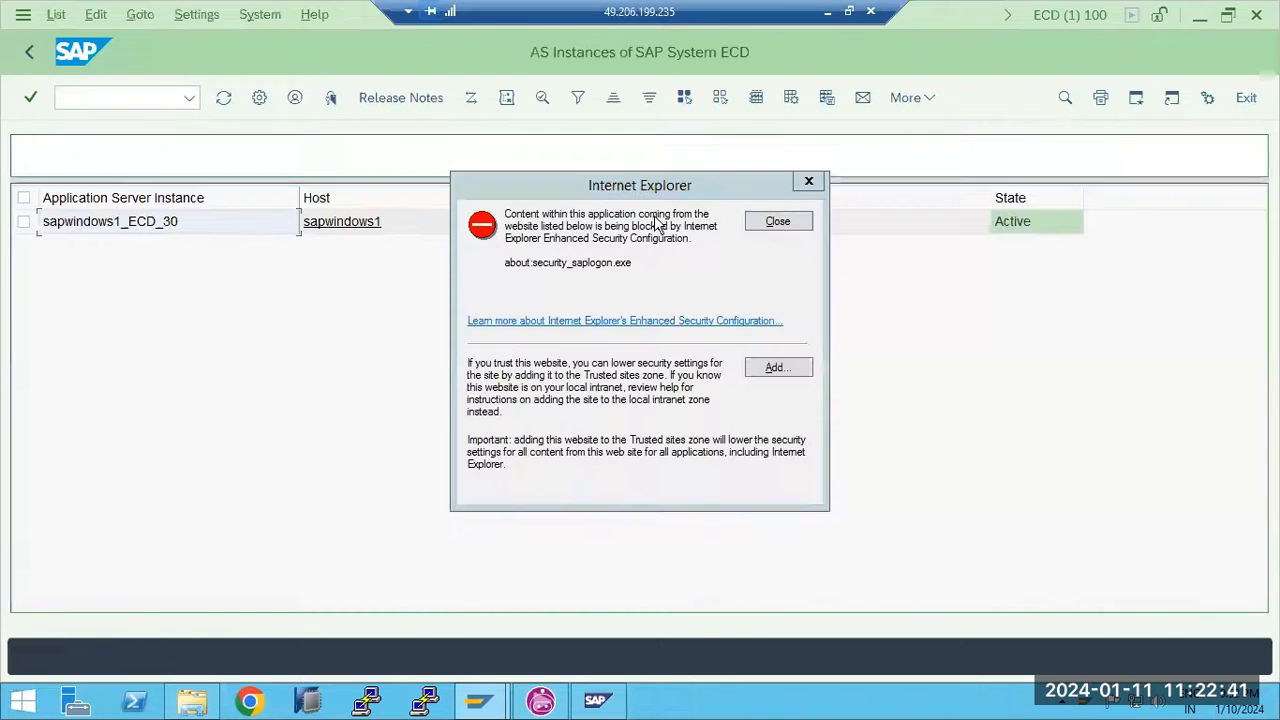
# Dismiss the browser warning, open sapwindows1_ECD_30's release notes, and mark the kernel 753 and patch 1200 rows
pyautogui.click(770, 222)
pyautogui.click(399, 104)
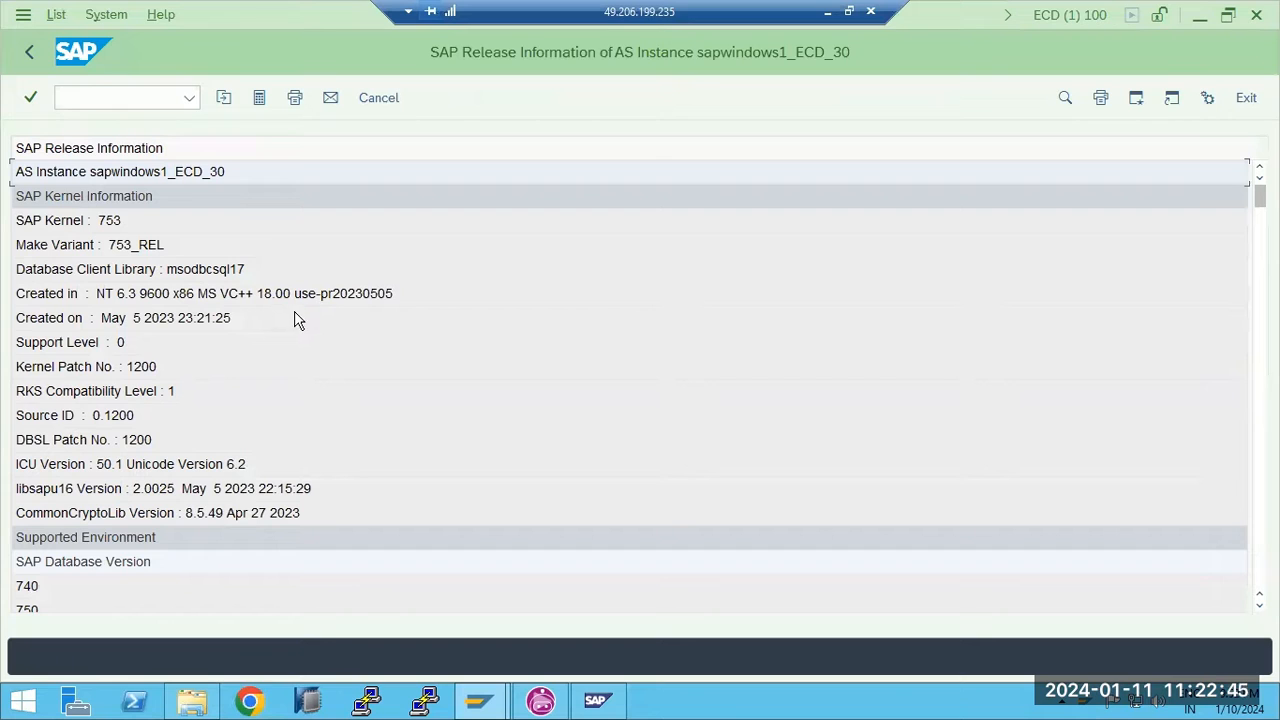
pyautogui.click(101, 228)
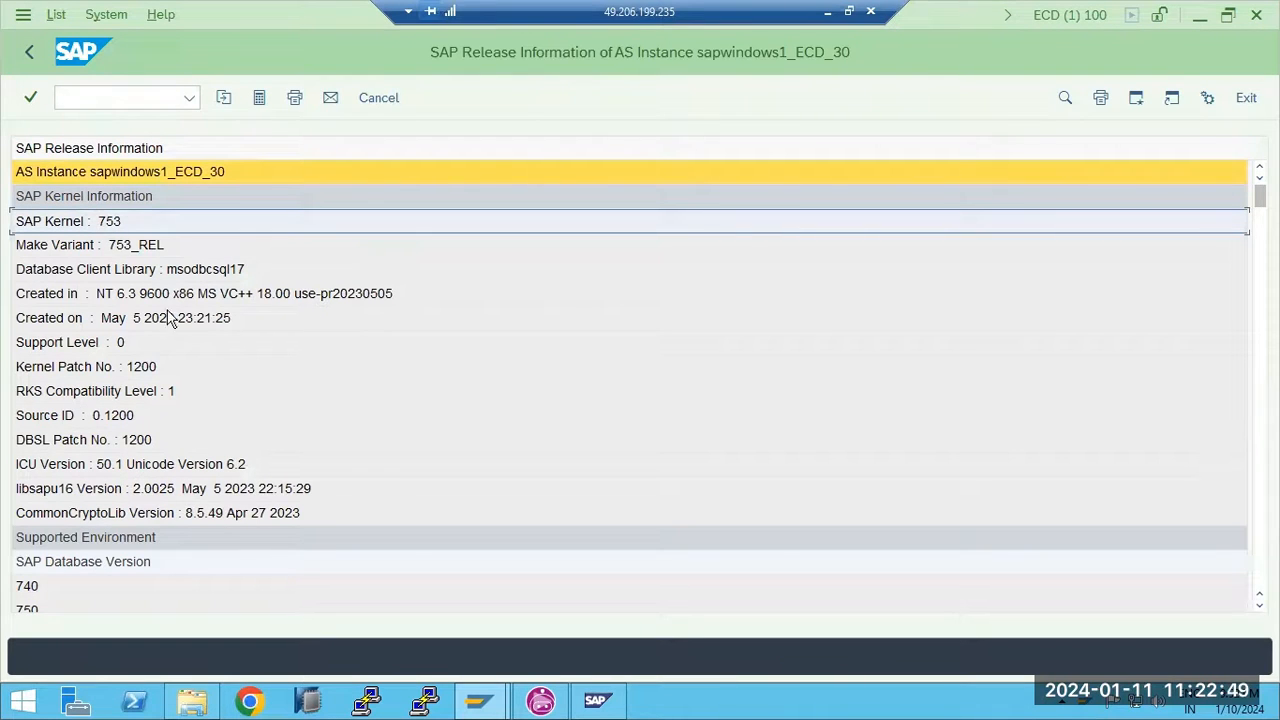
pyautogui.click(160, 367)
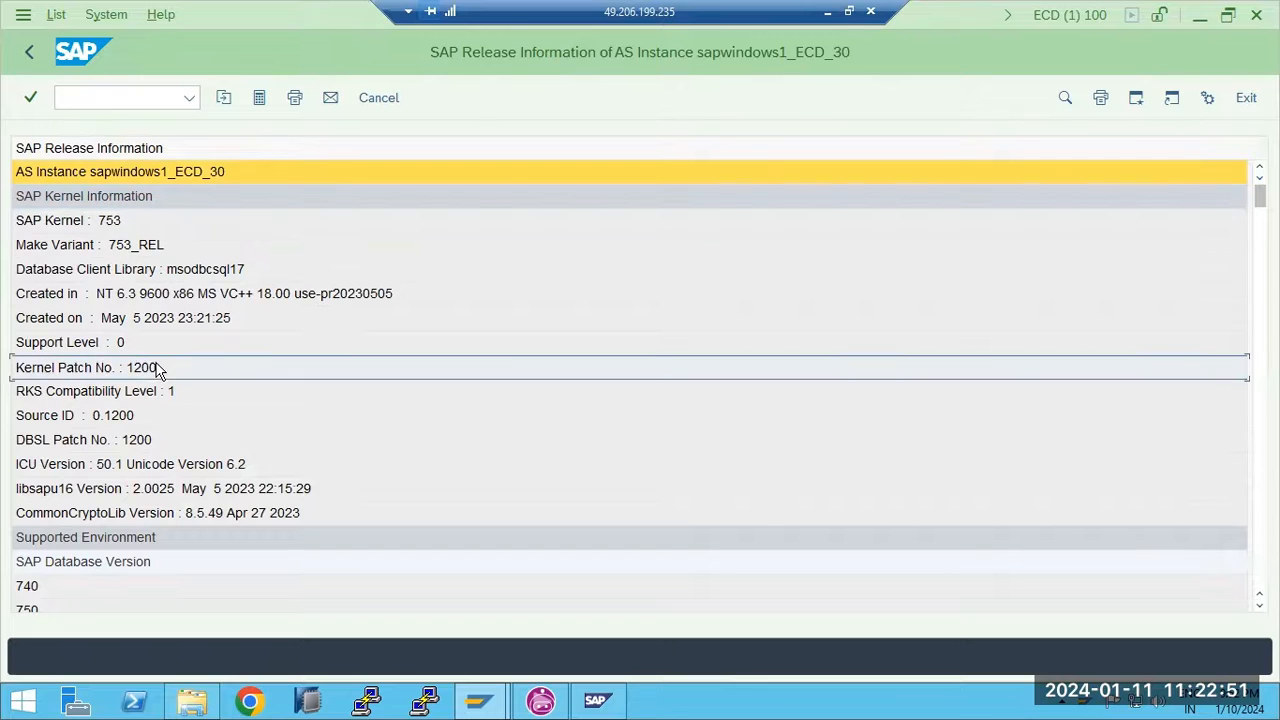
pyautogui.click(144, 221)
pyautogui.click(145, 368)
pyautogui.click(110, 222)
pyautogui.click(144, 369)
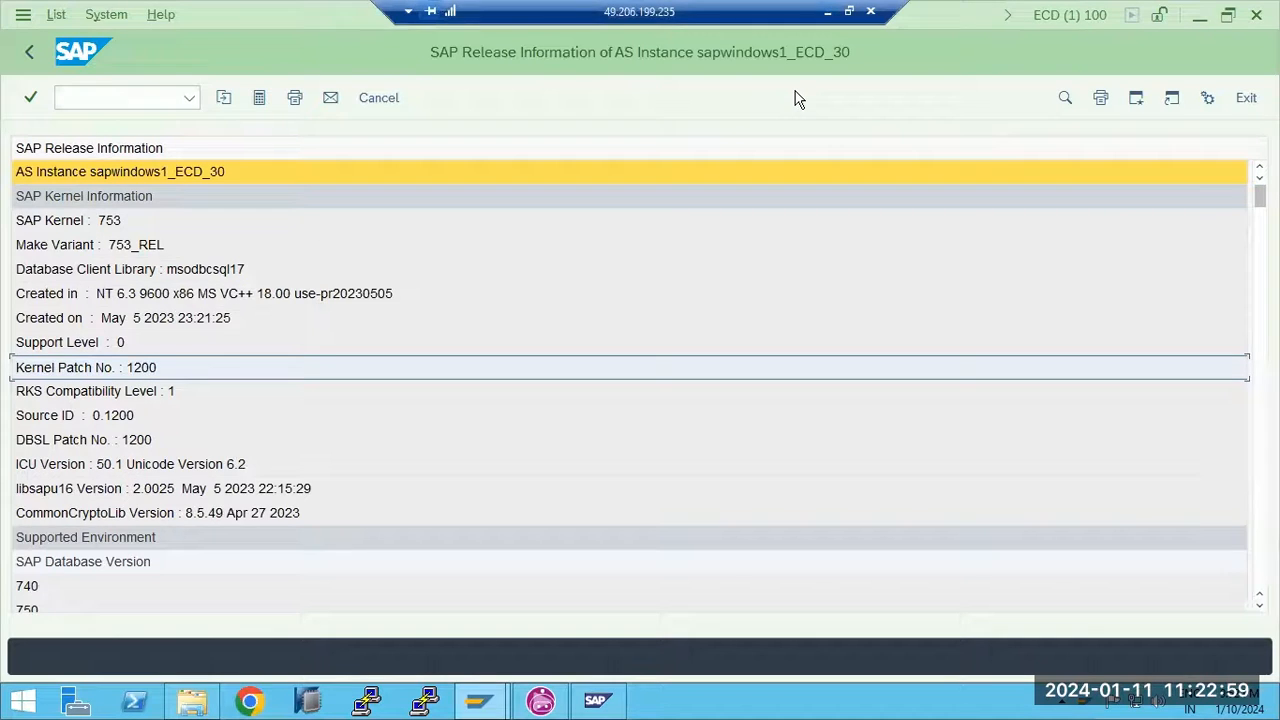
pyautogui.click(828, 12)
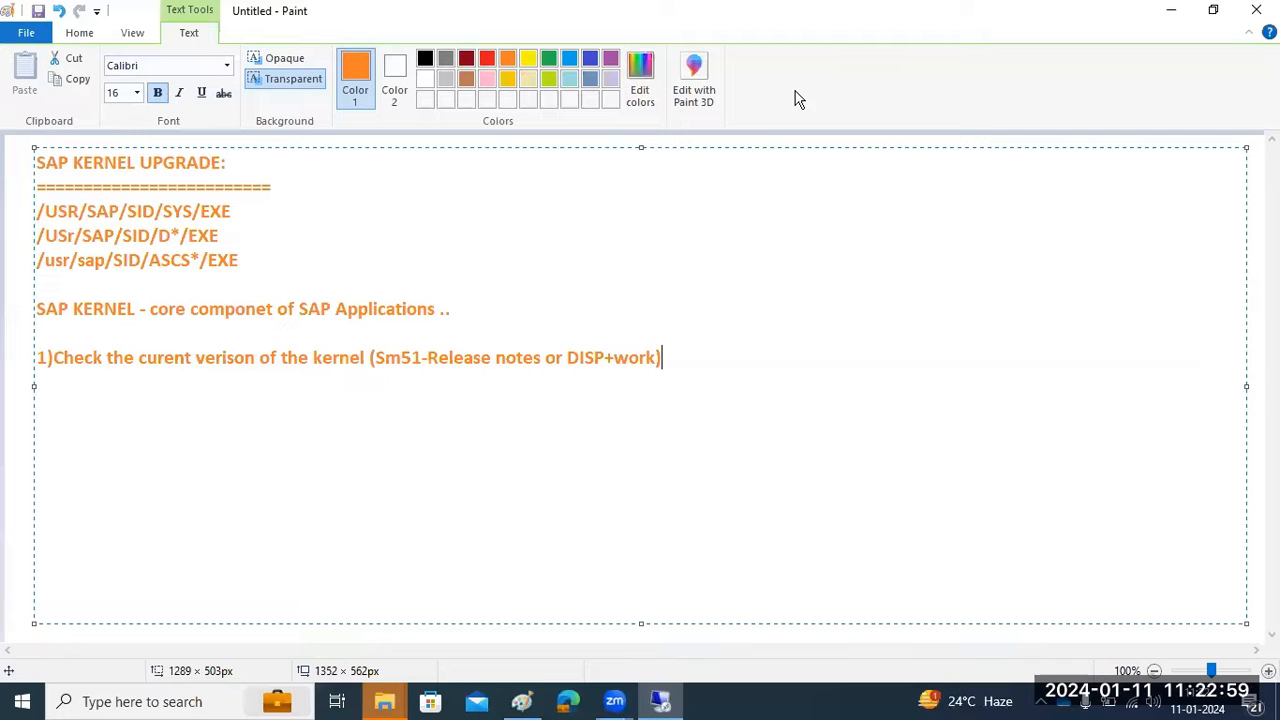
# Close the step 1 line with ')' and start a new line labelled '2)'
pyautogui.click(658, 357)
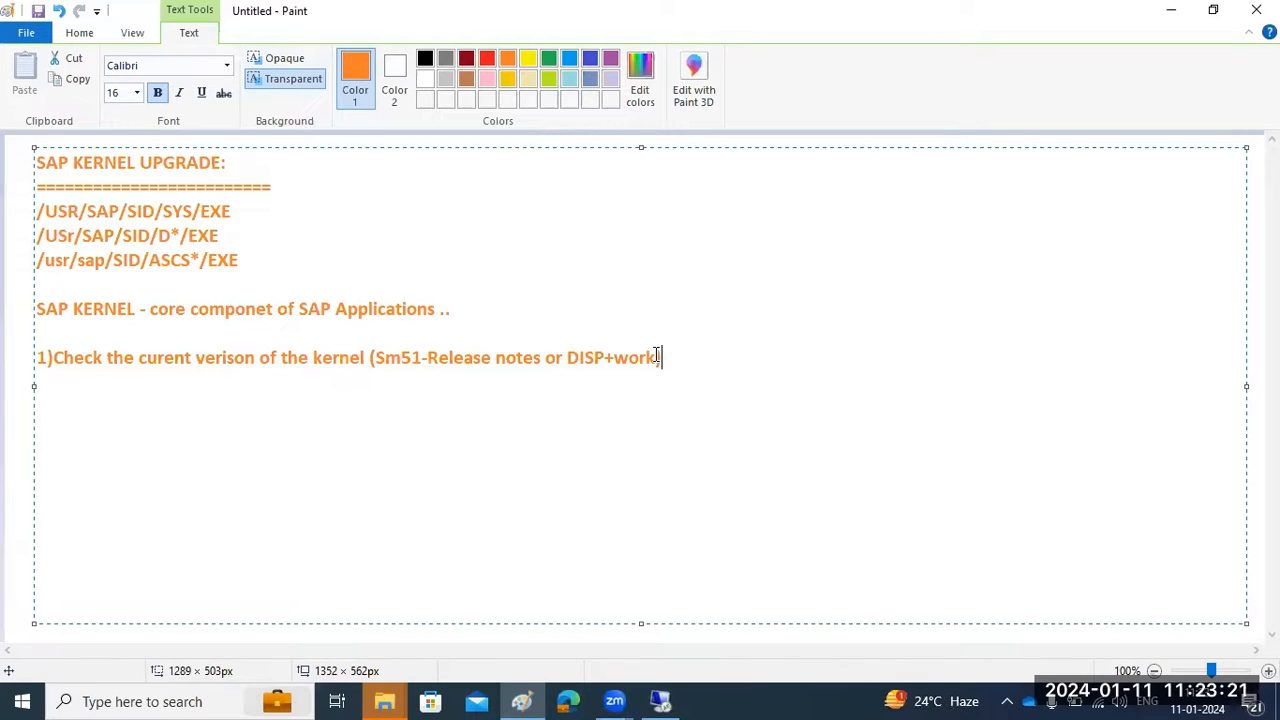
pyautogui.write(')')
pyautogui.press('Return')
pyautogui.write('2)')
# Write step 2's text about downloading the latest kernel from SMP, fixing a typo in 'kernel'
pyautogui.click(114, 357)
pyautogui.moveTo(115, 357); pyautogui.dragTo(518, 360)
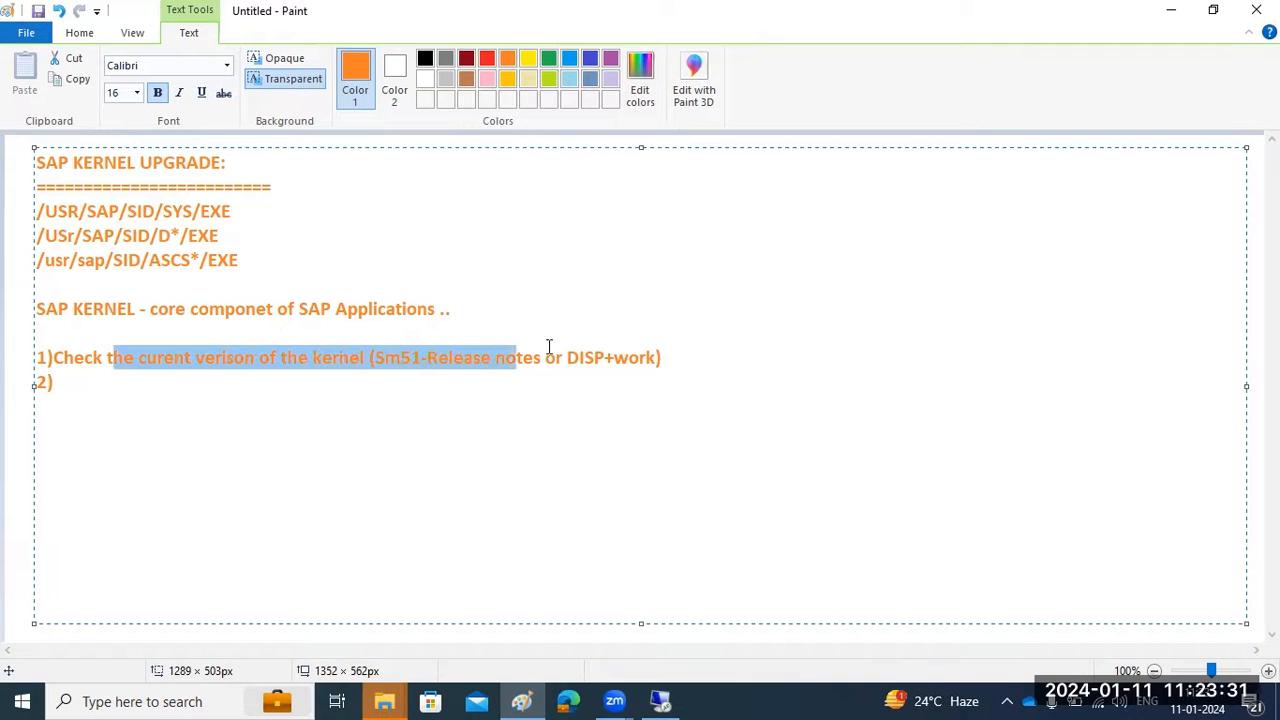
pyautogui.click(357, 382)
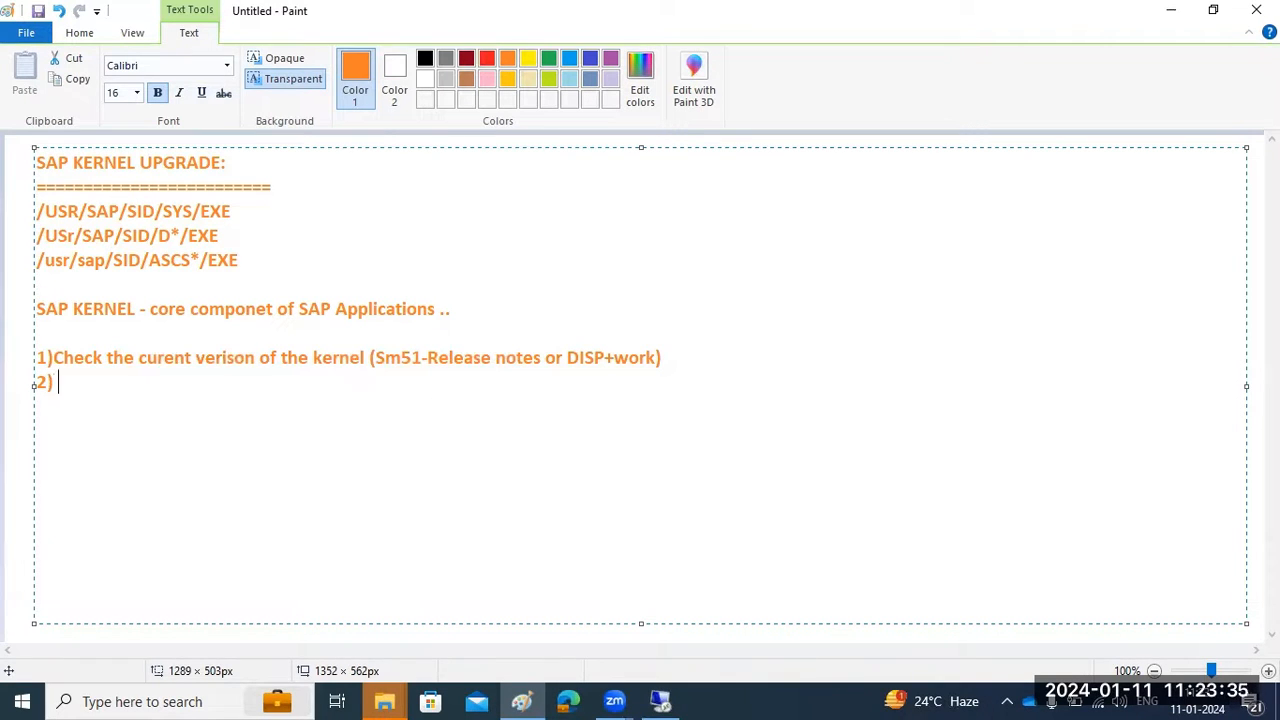
pyautogui.write('Downloa')
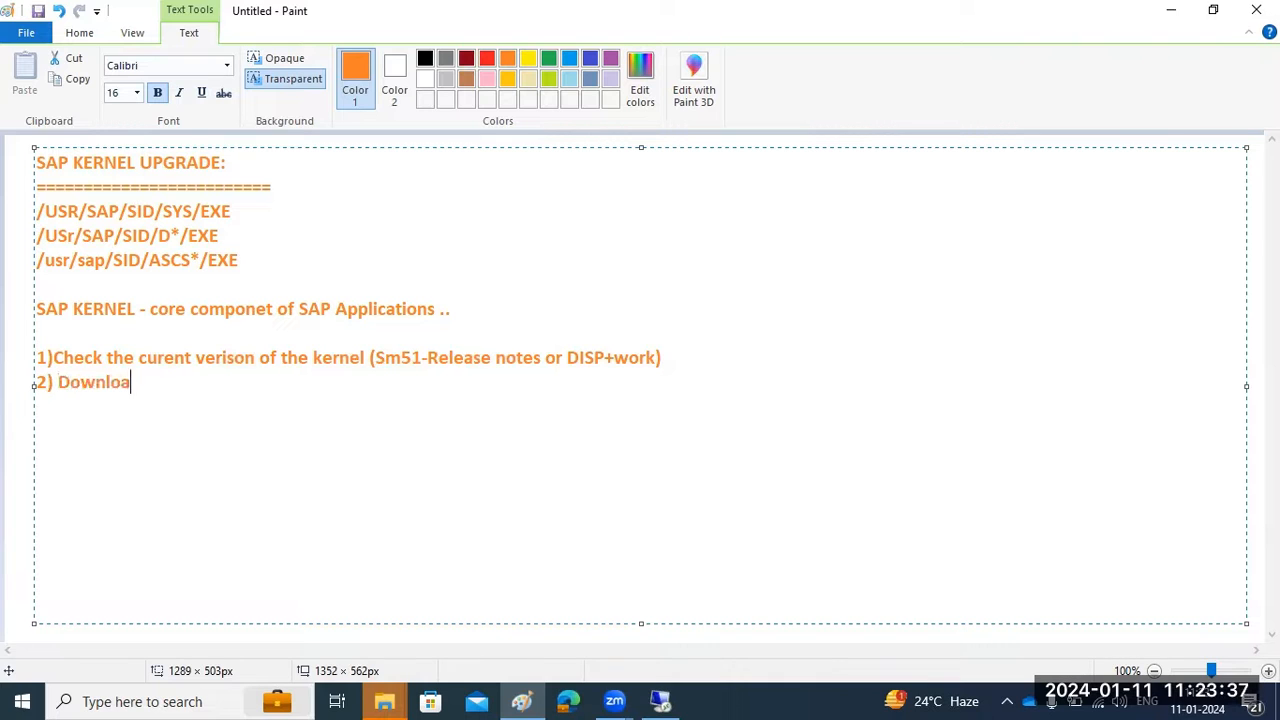
pyautogui.write('d the lates')
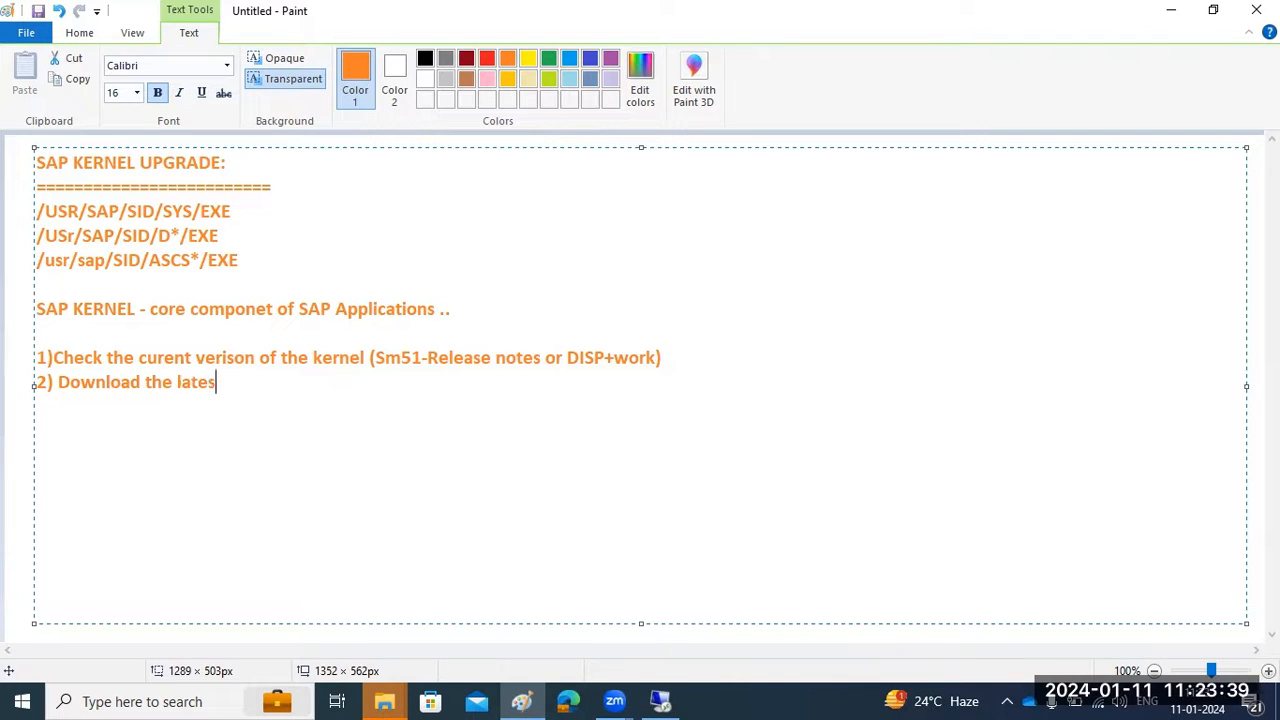
pyautogui.write('t version fo the kennrl')
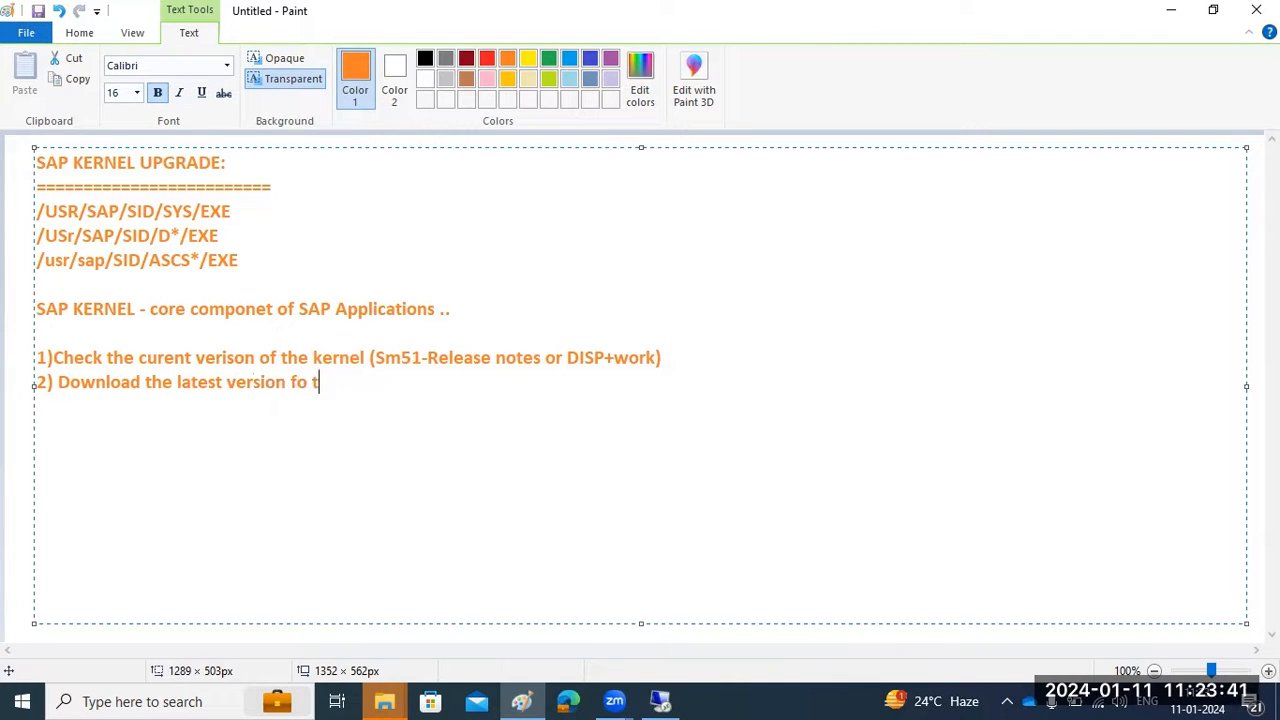
pyautogui.press('BackSpace')
pyautogui.press('BackSpace')
pyautogui.press('BackSpace')
pyautogui.write('el')
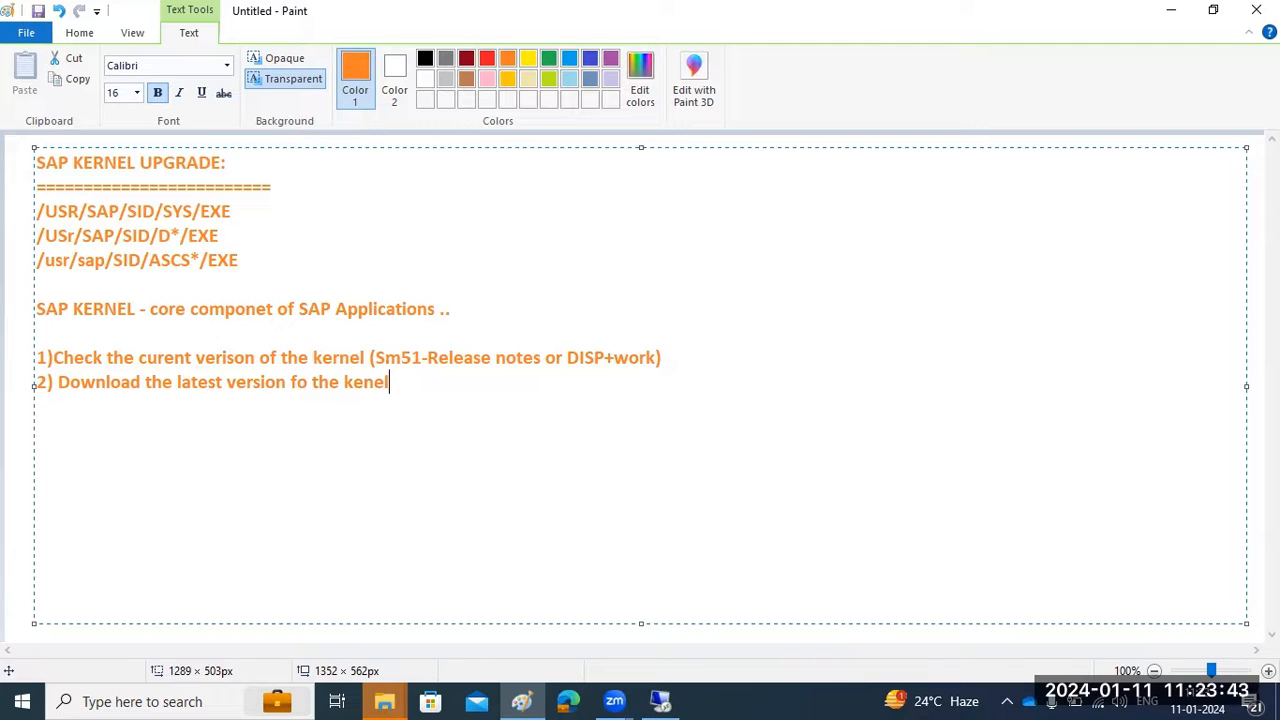
pyautogui.write(' from SMP')
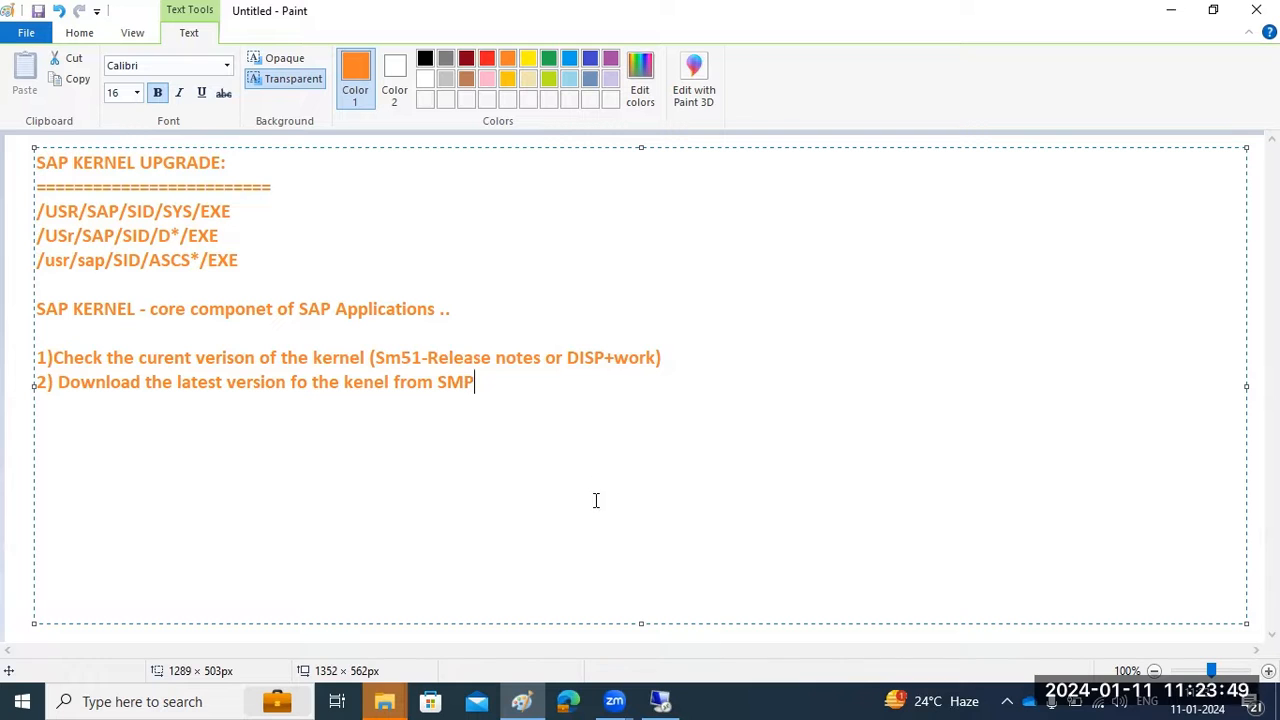
pyautogui.click(660, 701)
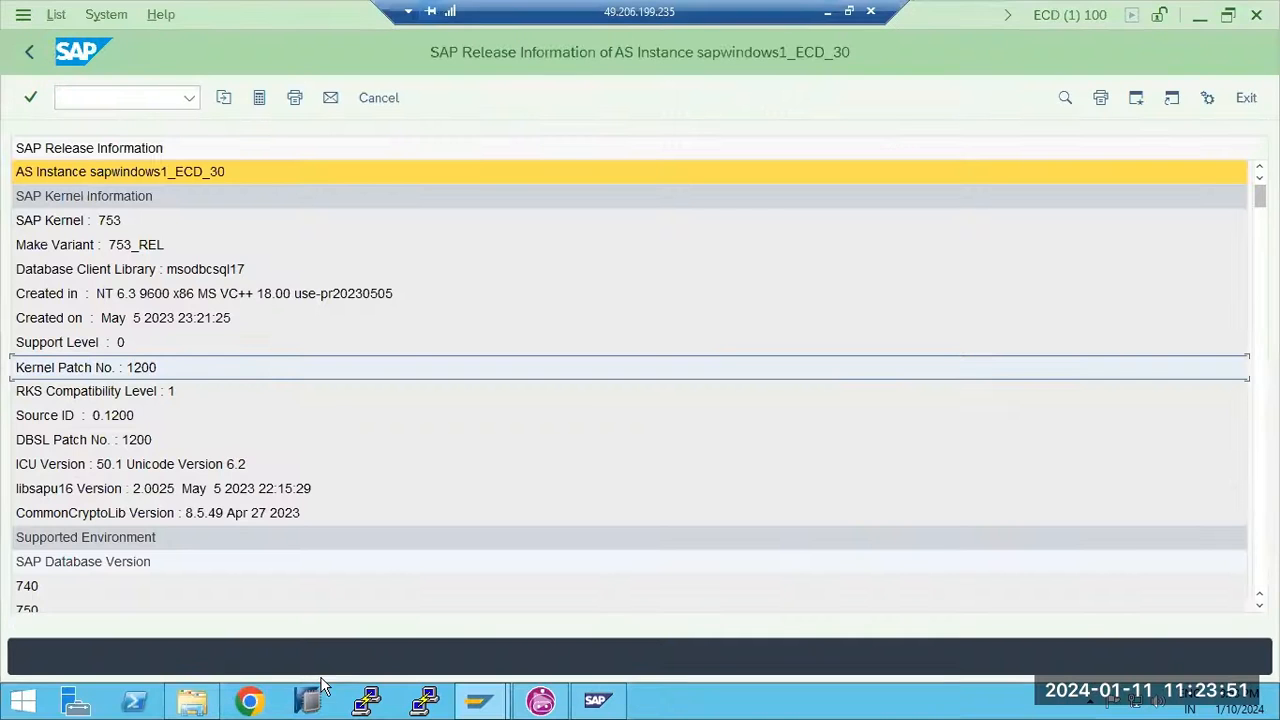
# Open Chrome to the SAP Service site, save the login password, and dismiss the restore-pages notice
pyautogui.click(252, 703)
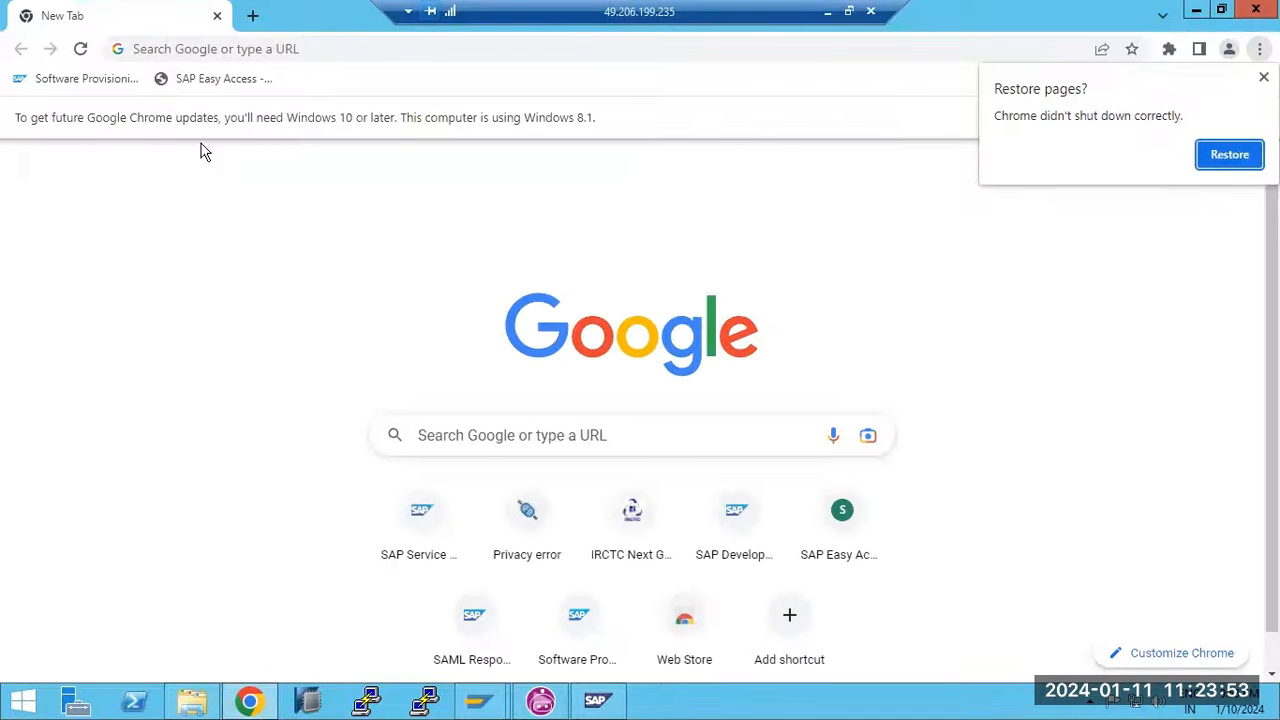
pyautogui.click(405, 532)
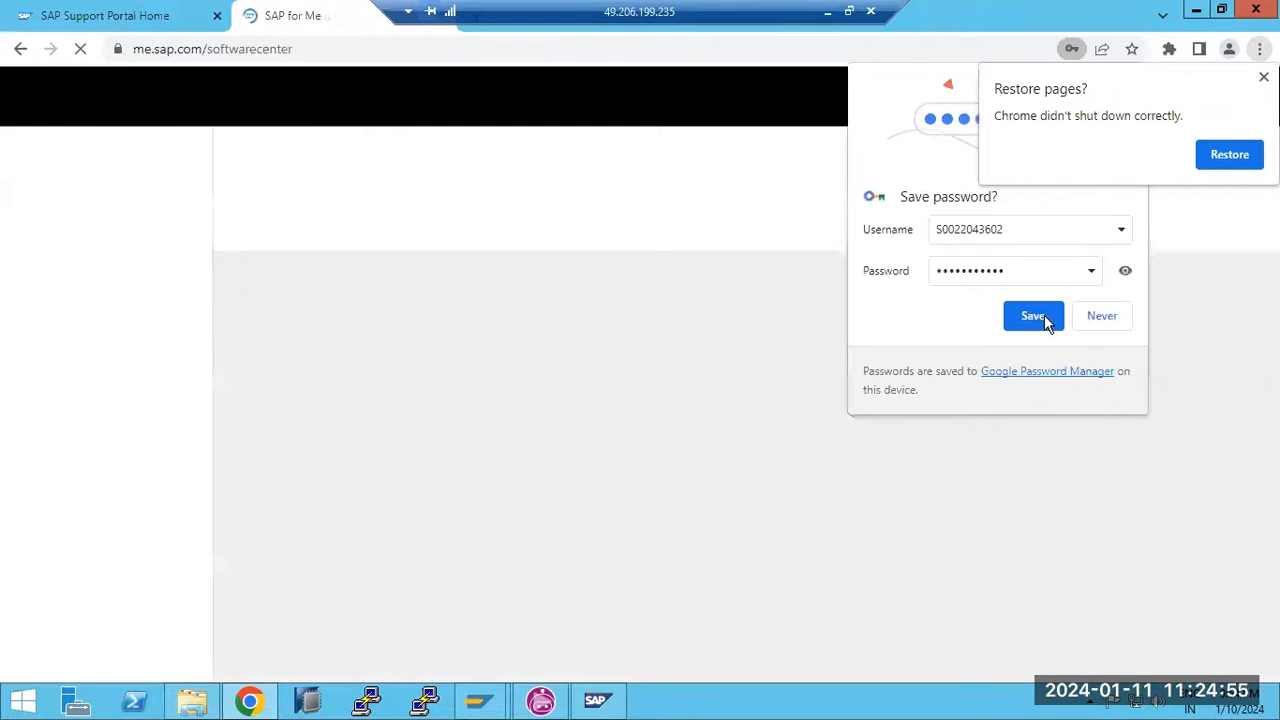
pyautogui.click(1044, 316)
pyautogui.click(1263, 77)
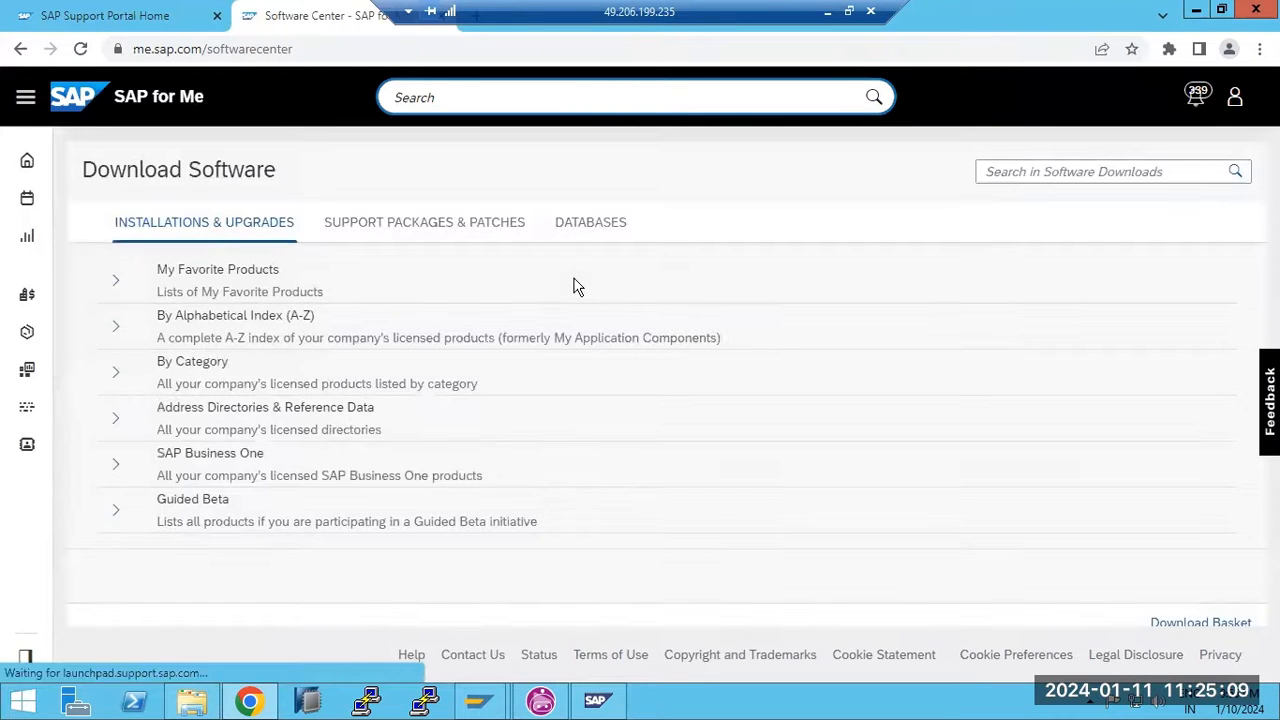
# Browse Support Packages & Patches alphabetically to K and open SAP KERNEL 64-BIT UNICODE, then switch back to SAP
pyautogui.click(430, 224)
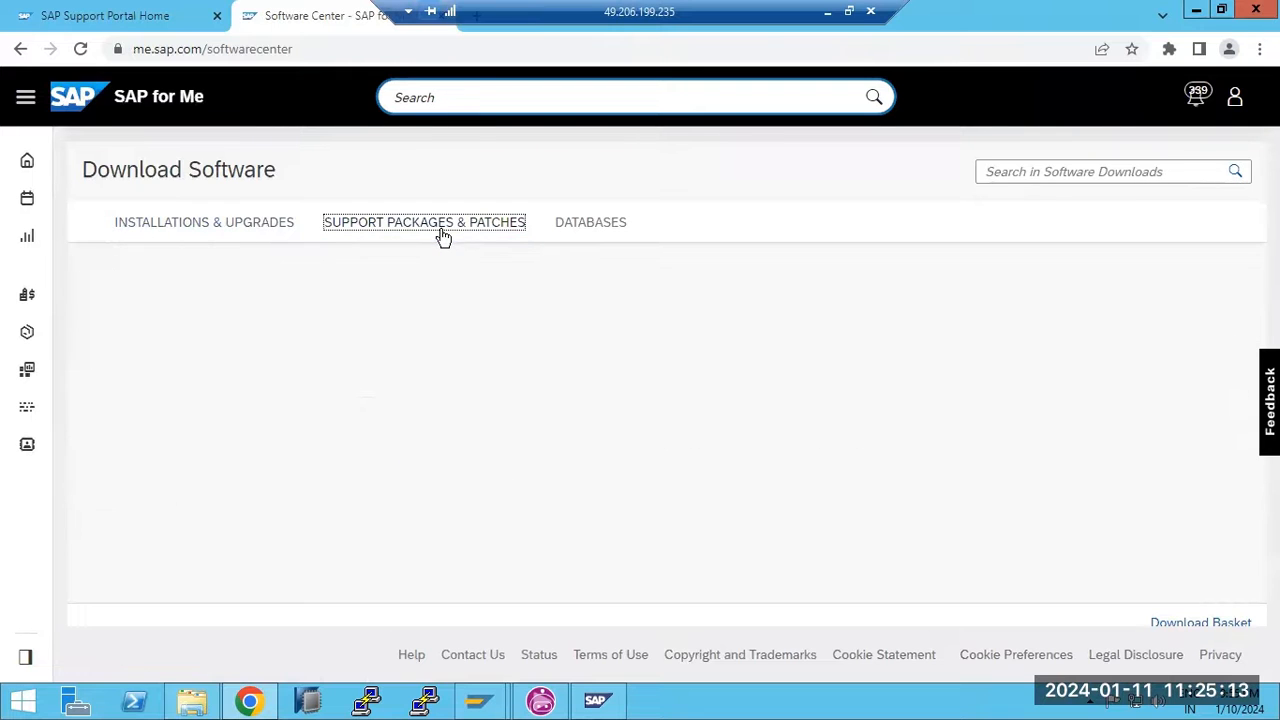
pyautogui.click(117, 329)
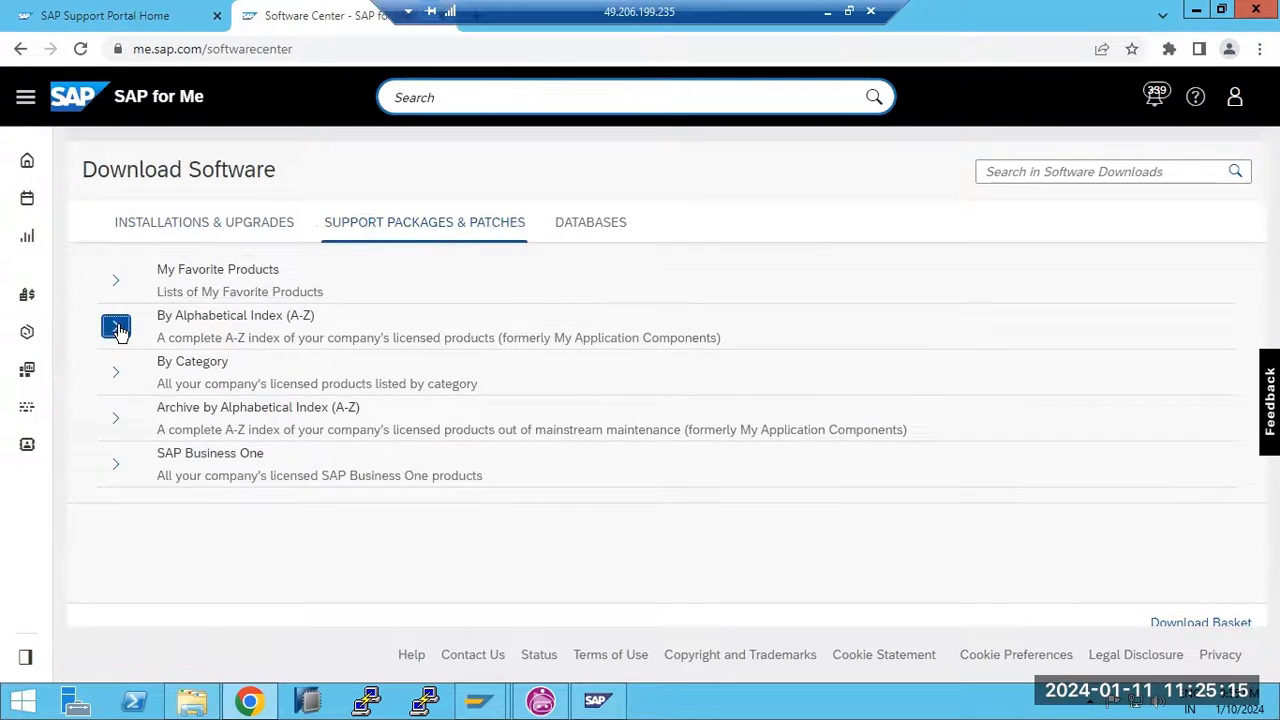
pyautogui.scroll(-5, 250, 460)
pyautogui.scroll(-3, 250, 460)
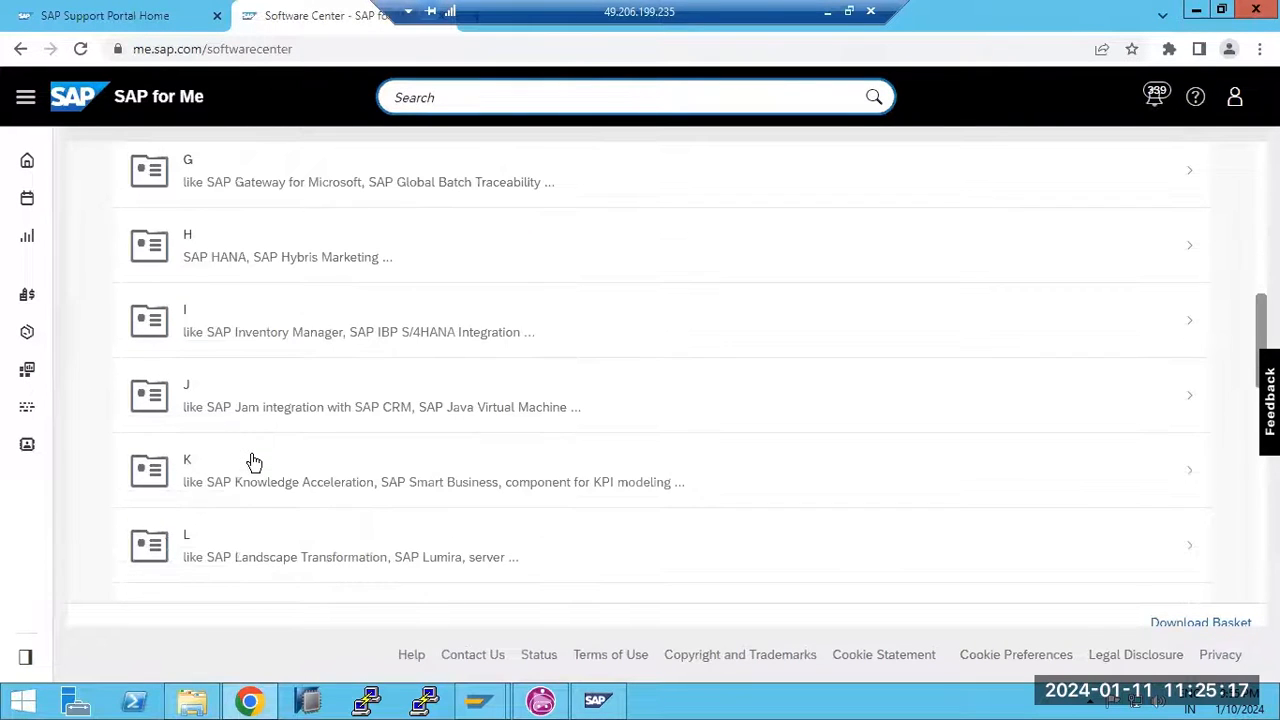
pyautogui.click(249, 462)
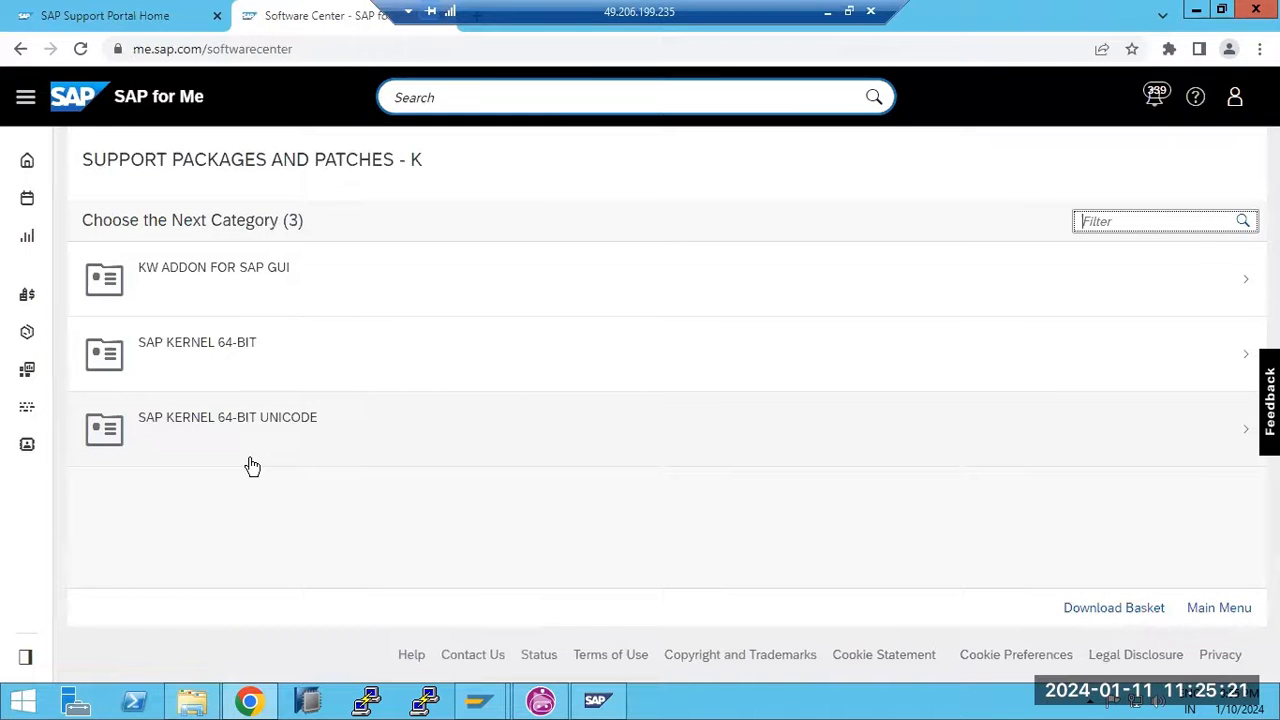
pyautogui.click(248, 433)
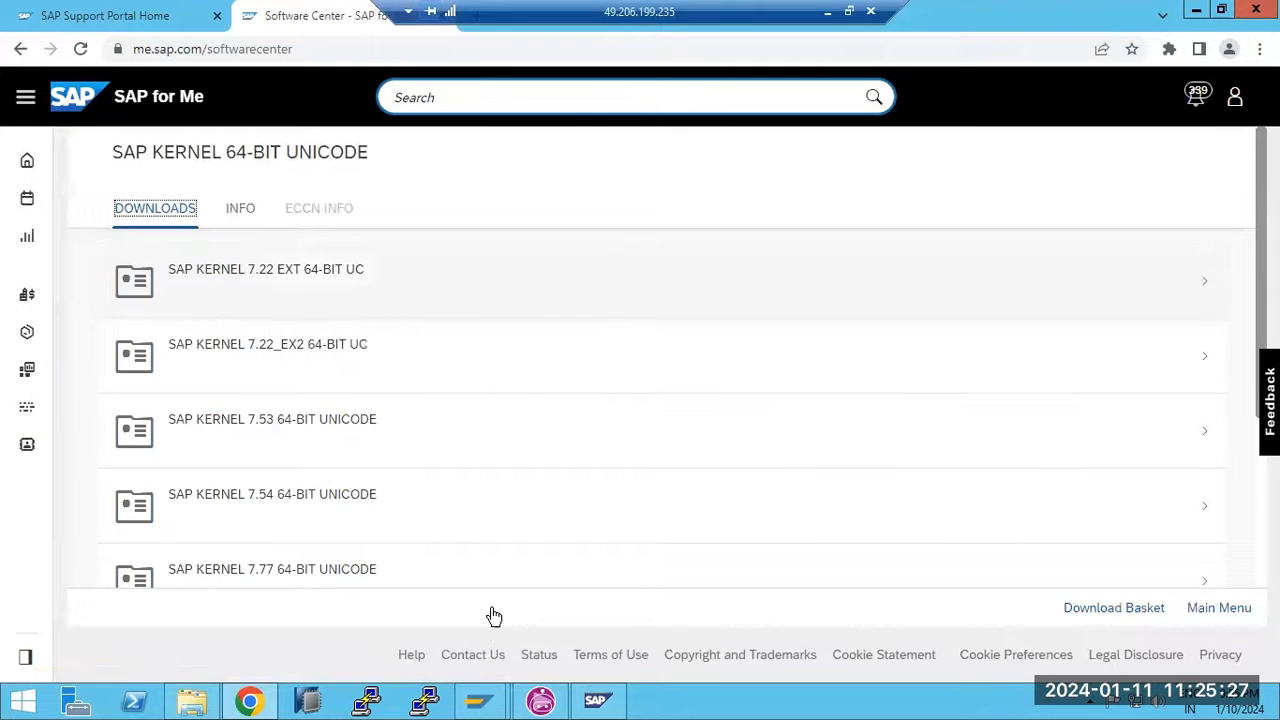
pyautogui.moveTo(479, 700)
pyautogui.click(569, 632)
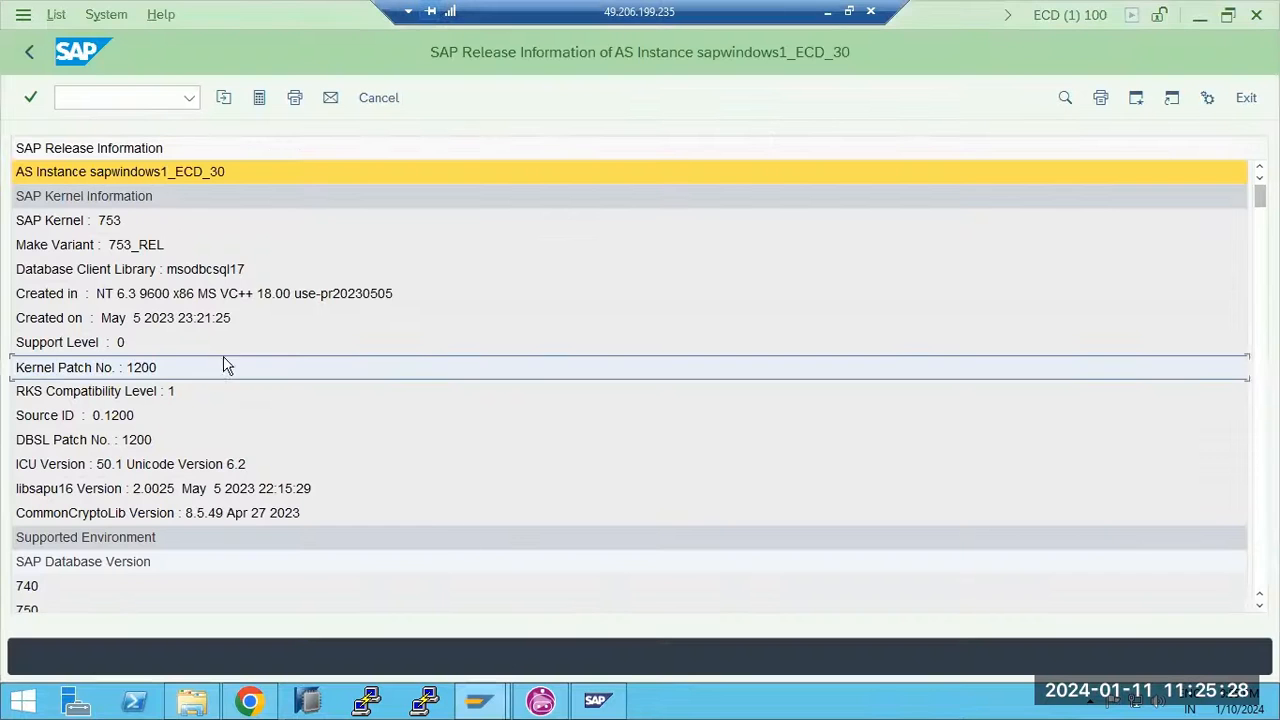
# Mark the SAP Kernel 753 and Kernel Patch No. 1200 rows, then switch back to the browser's kernel downloads
pyautogui.click(110, 226)
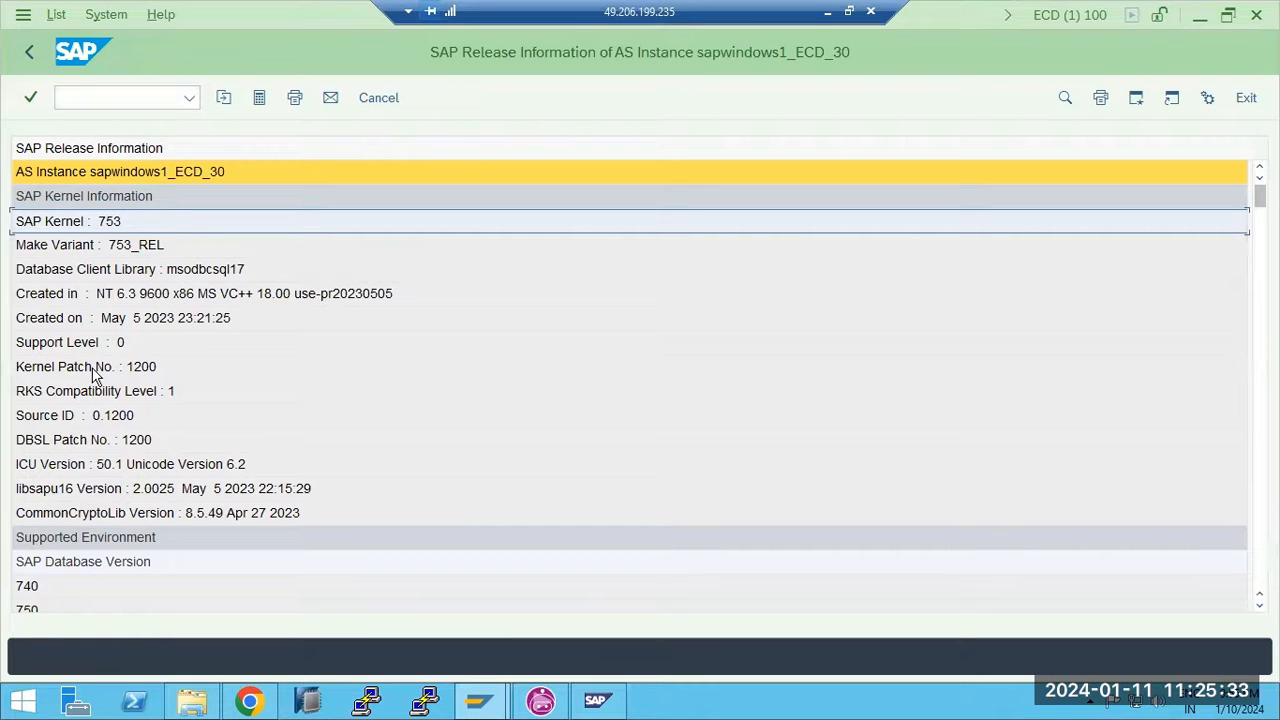
pyautogui.click(93, 370)
pyautogui.click(120, 226)
pyautogui.click(118, 368)
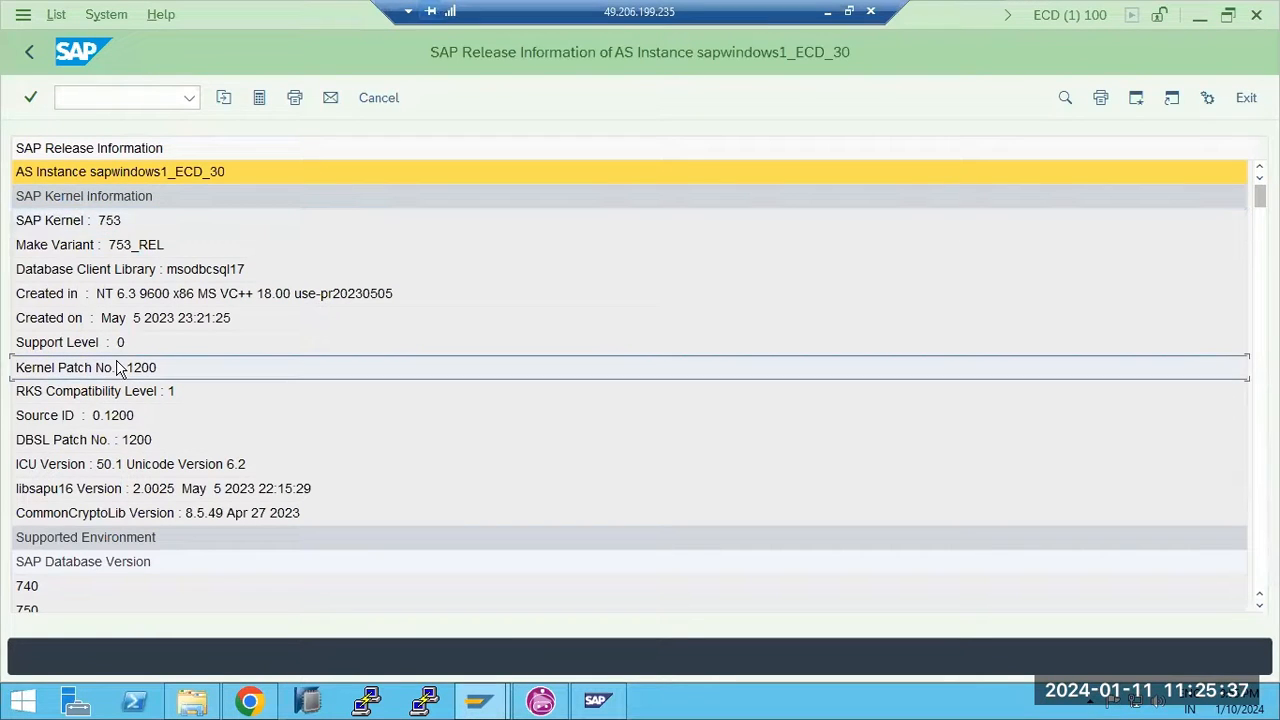
pyautogui.click(116, 232)
pyautogui.click(140, 365)
pyautogui.moveTo(476, 700)
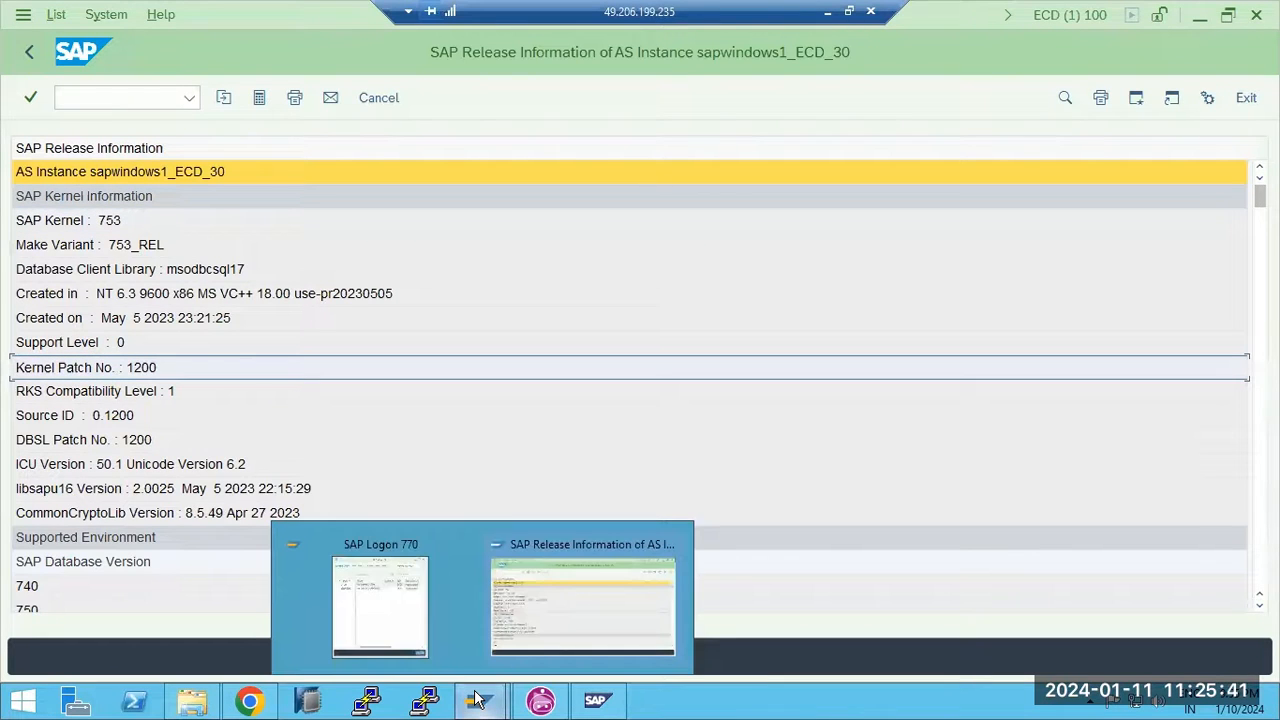
pyautogui.click(249, 702)
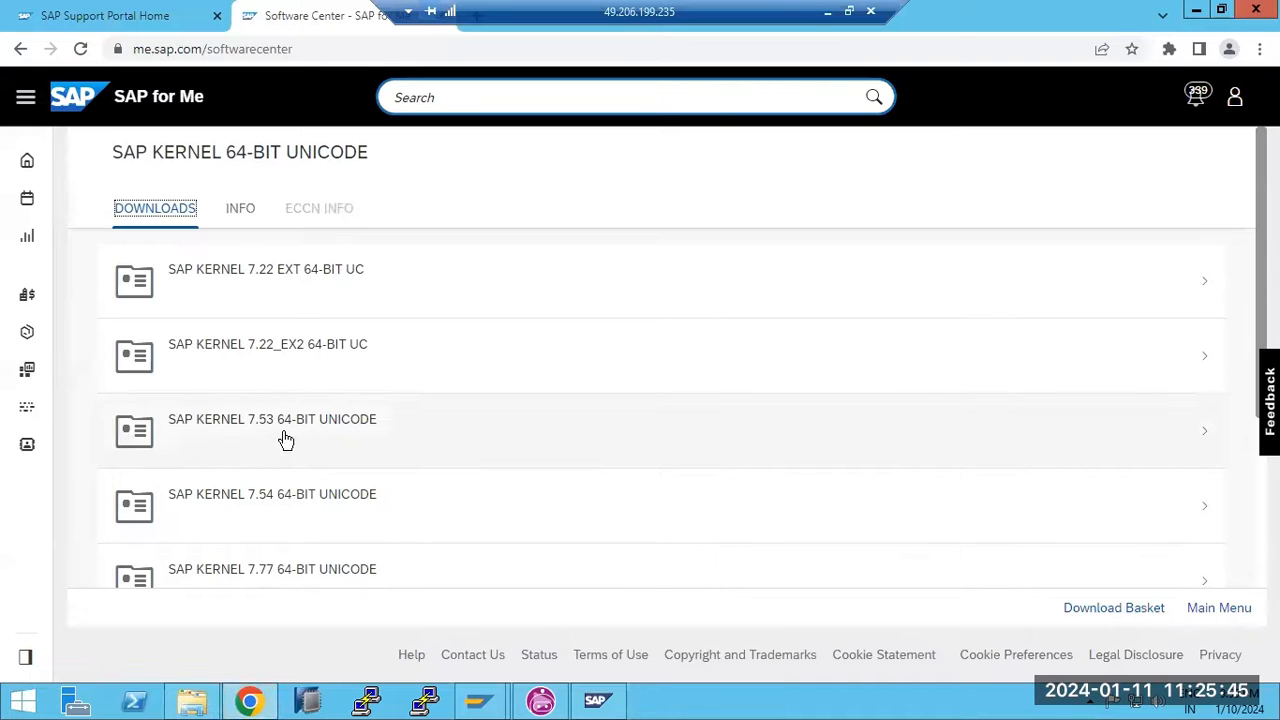
# Scroll through the SAP KERNEL 64-BIT UNICODE version list, then switch back to the SAP release information
pyautogui.scroll(-2, 284, 500)
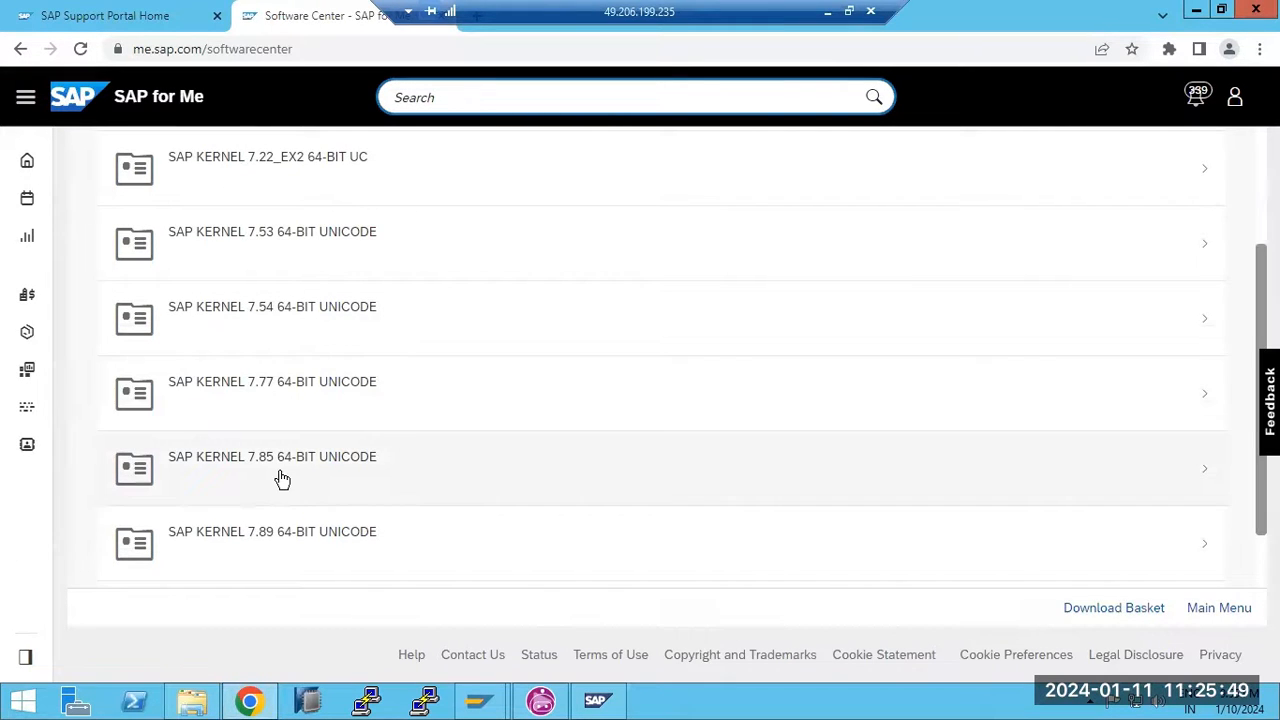
pyautogui.scroll(-1, 280, 470)
pyautogui.scroll(1, 281, 532)
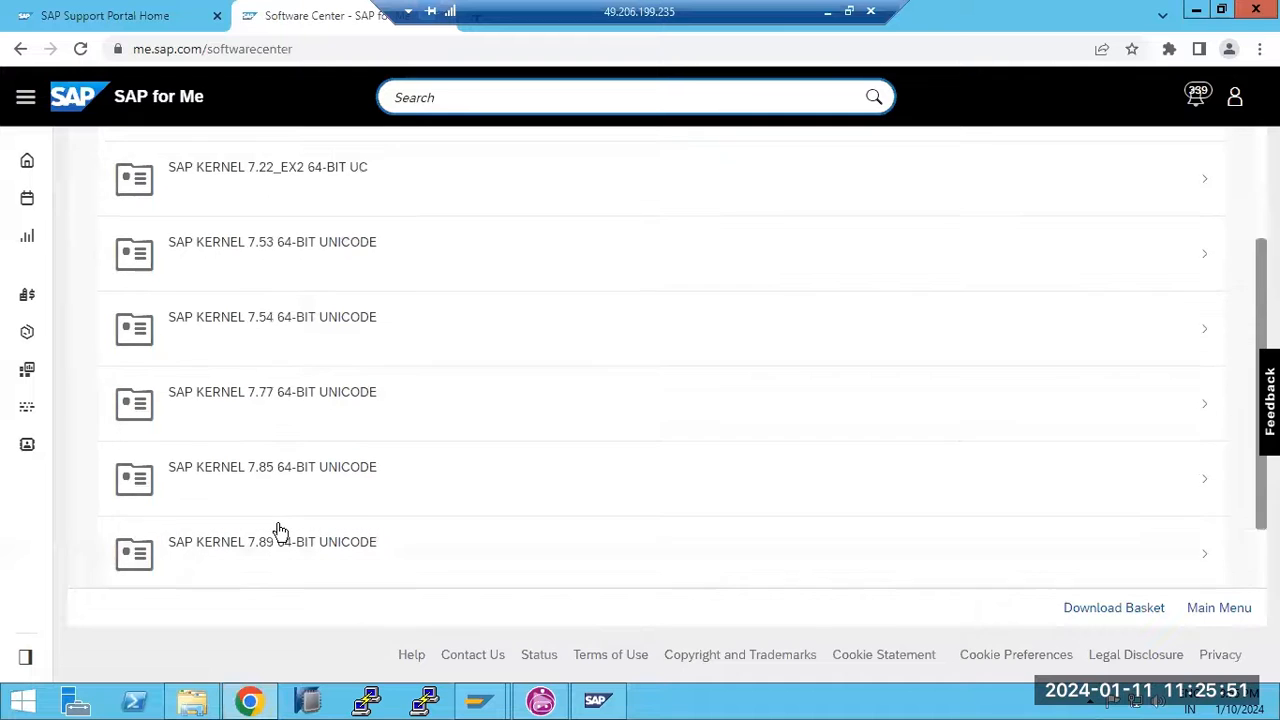
pyautogui.scroll(1, 279, 528)
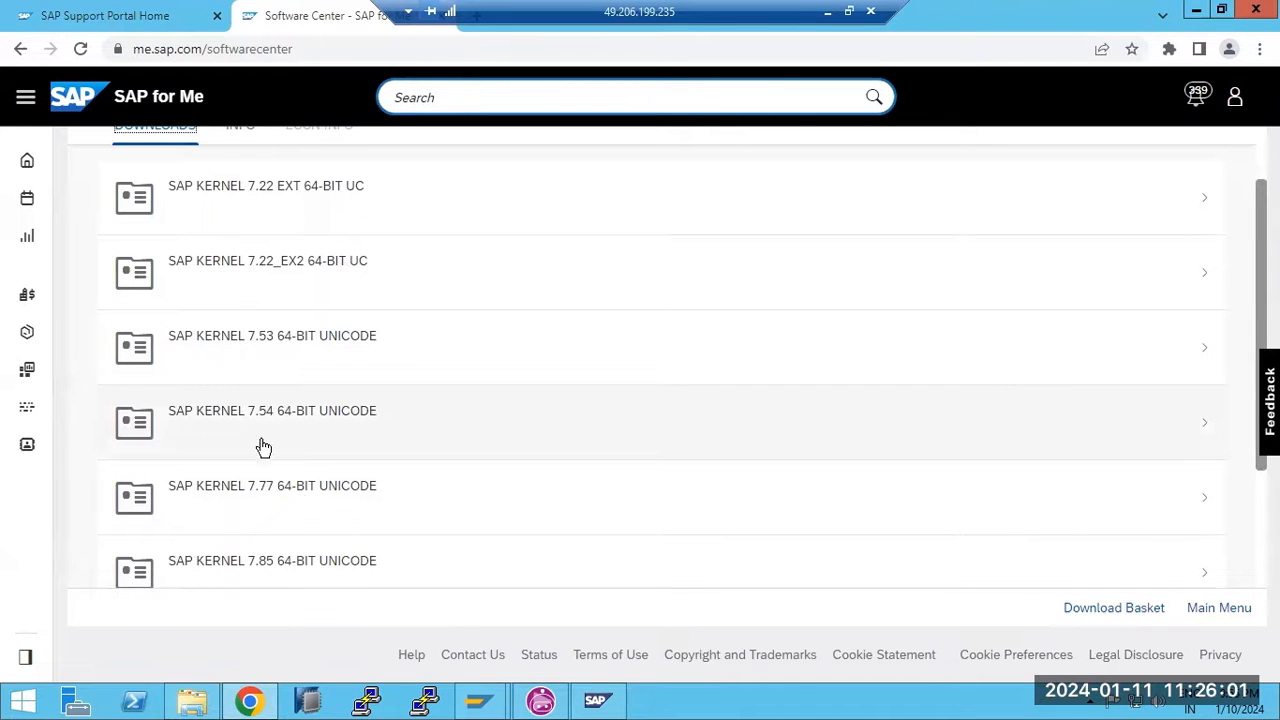
pyautogui.moveTo(479, 700)
pyautogui.click(517, 618)
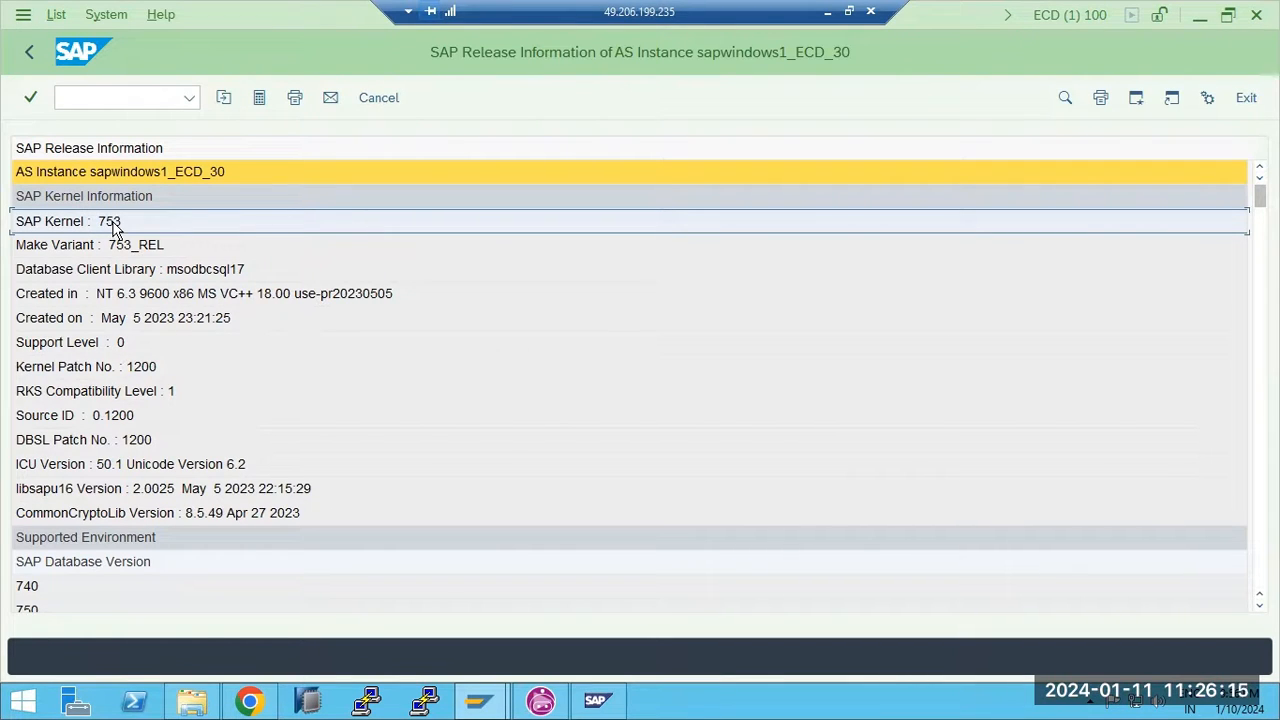
# Mark the Kernel Patch No. 1200 row, then minimize the remote session to show Paint
pyautogui.click(145, 378)
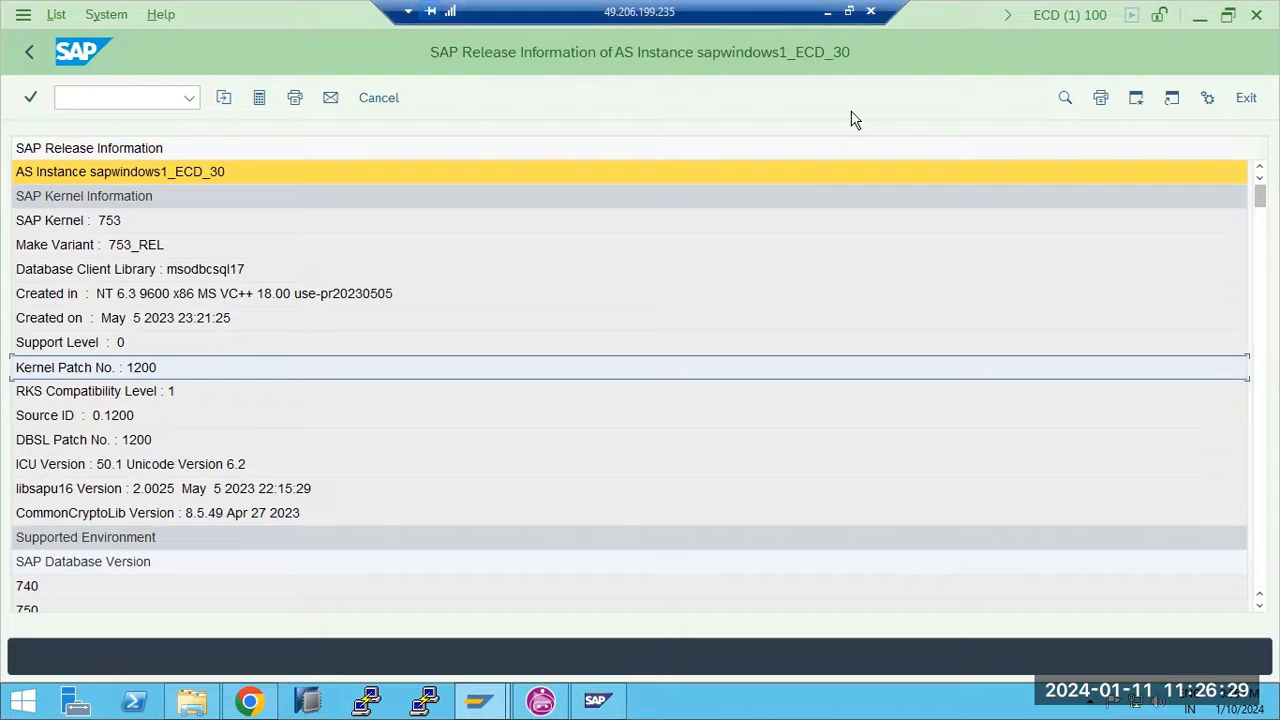
pyautogui.click(795, 10)
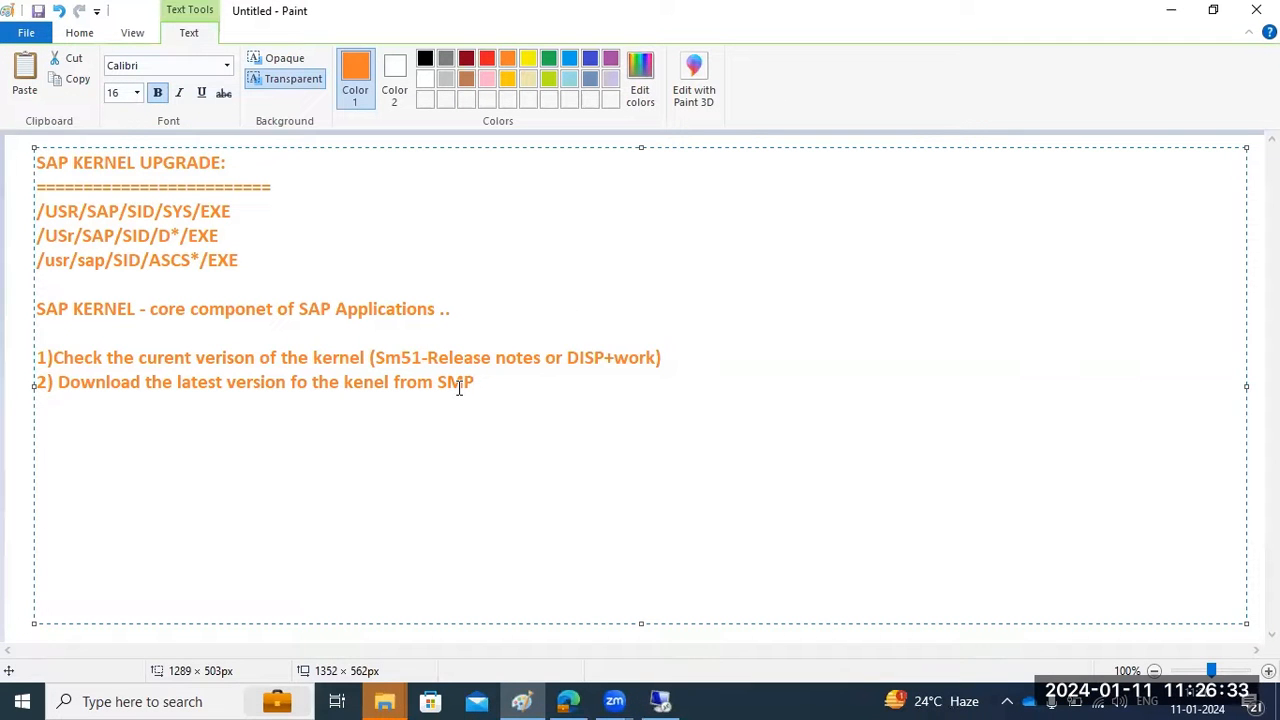
# Add a new text box reading '753 -to 754 release' and '753 -PL 1200 -----753 -1300'
pyautogui.click(8, 250)
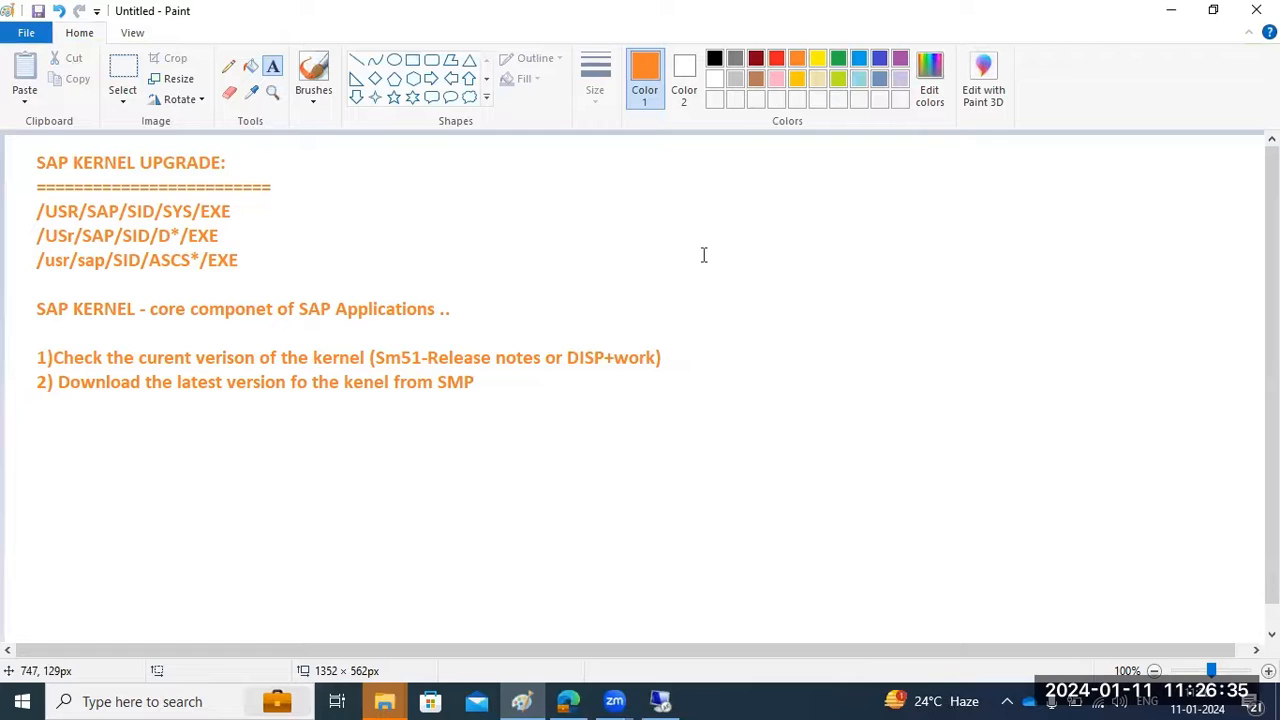
pyautogui.moveTo(673, 157); pyautogui.dragTo(1122, 381)
pyautogui.write('753 -to 754')
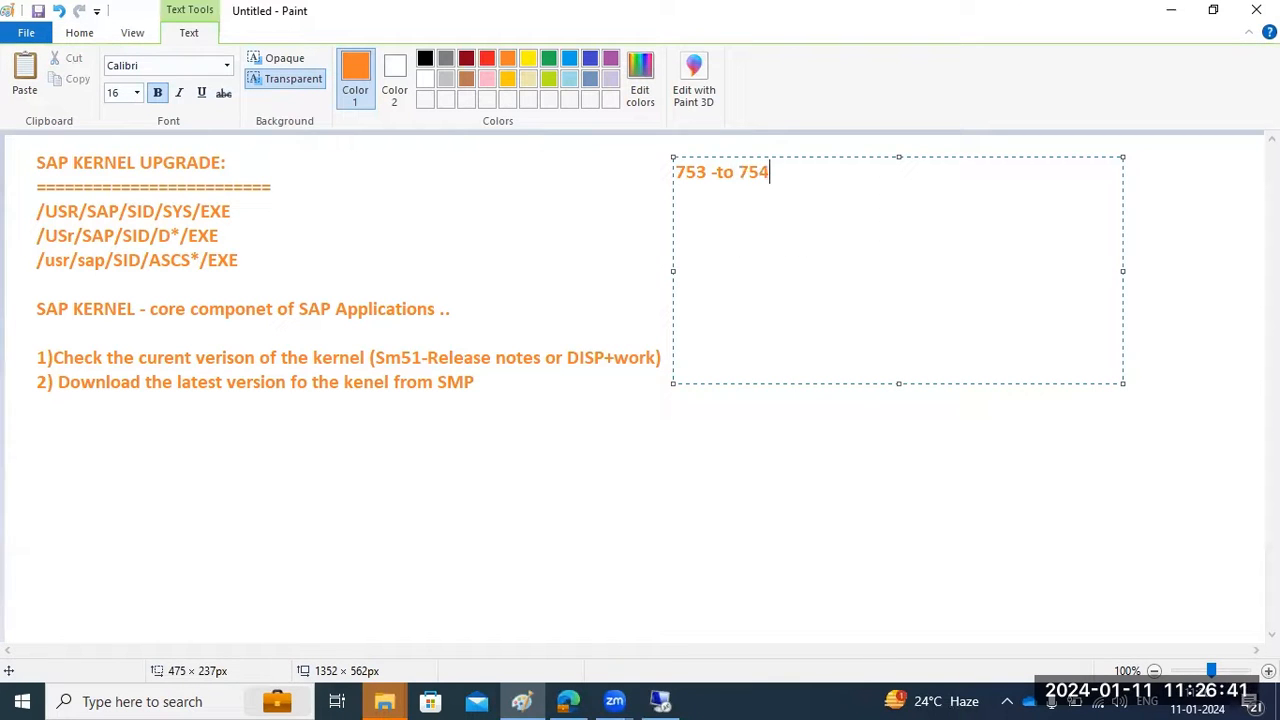
pyautogui.write(' release')
pyautogui.press('Return')
pyautogui.press('Return')
pyautogui.write('753 -PL 1200 --')
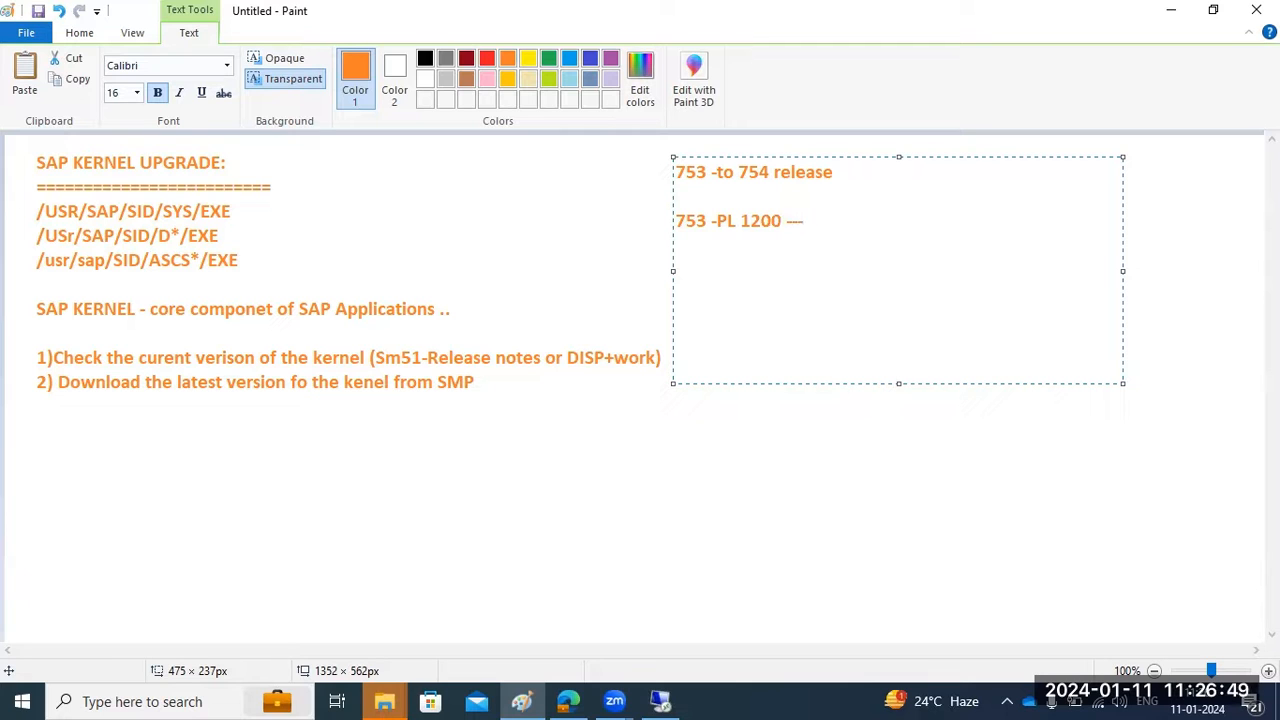
pyautogui.write('---5753 -1300')
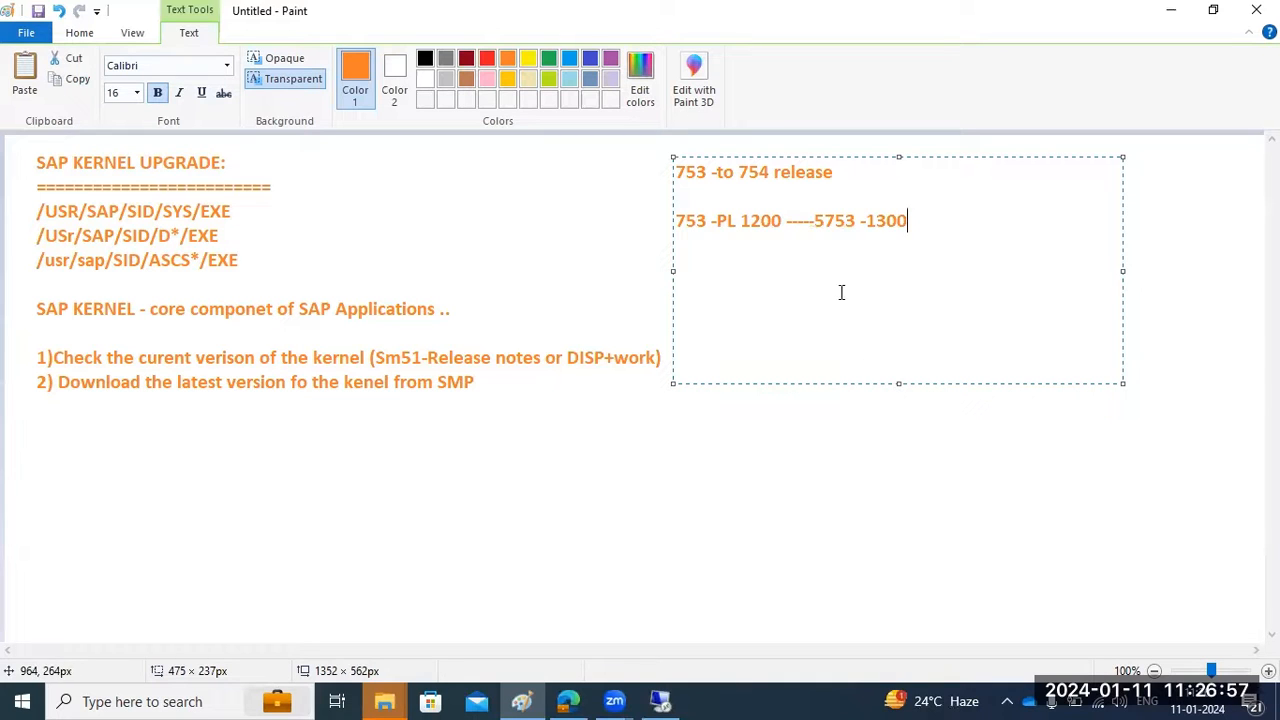
# Delete the stray 5 before 753 -1300 and highlight 1200 and the 754 release
pyautogui.click(826, 221)
pyautogui.press('BackSpace')
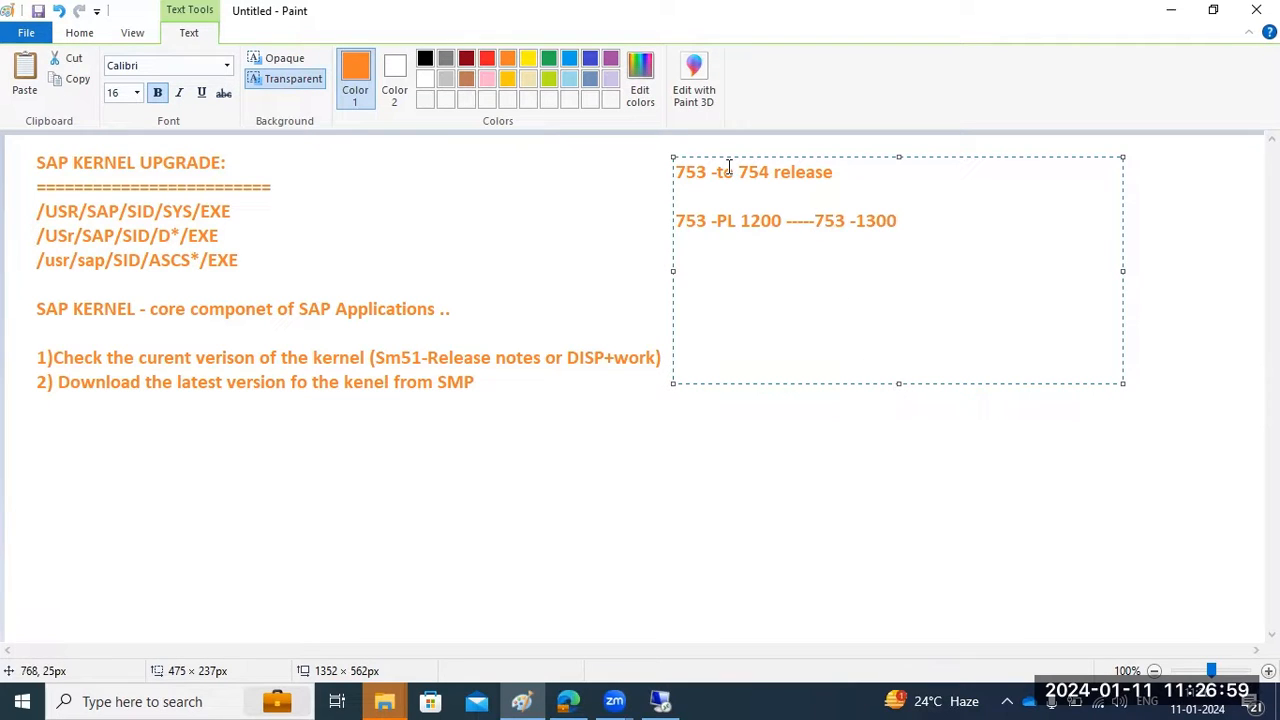
pyautogui.moveTo(741, 221); pyautogui.dragTo(784, 227)
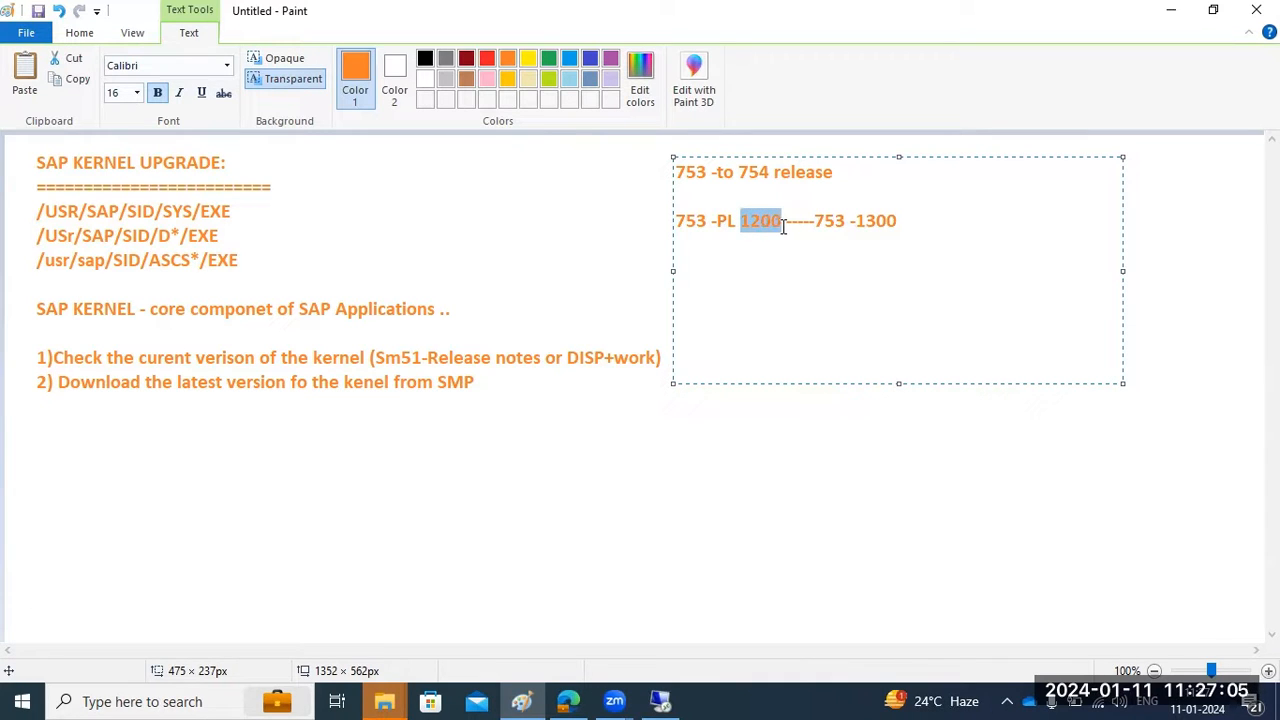
pyautogui.moveTo(736, 172); pyautogui.dragTo(822, 172)
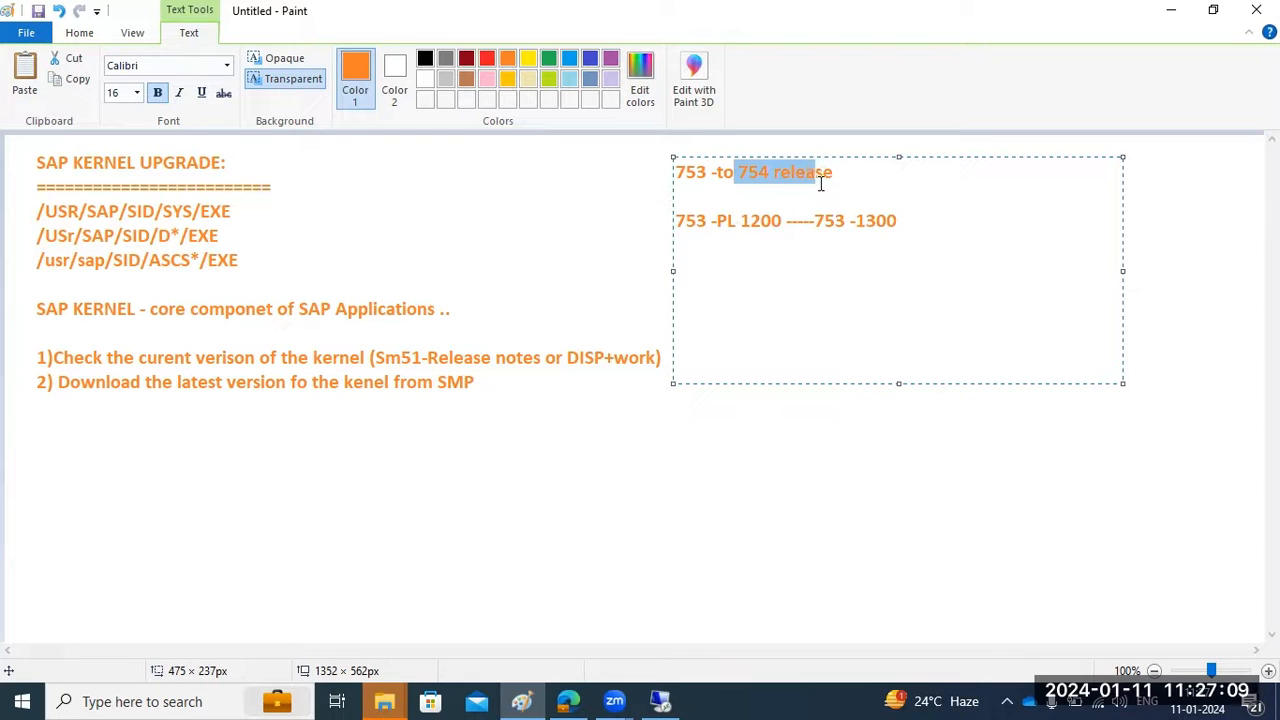
pyautogui.click(660, 701)
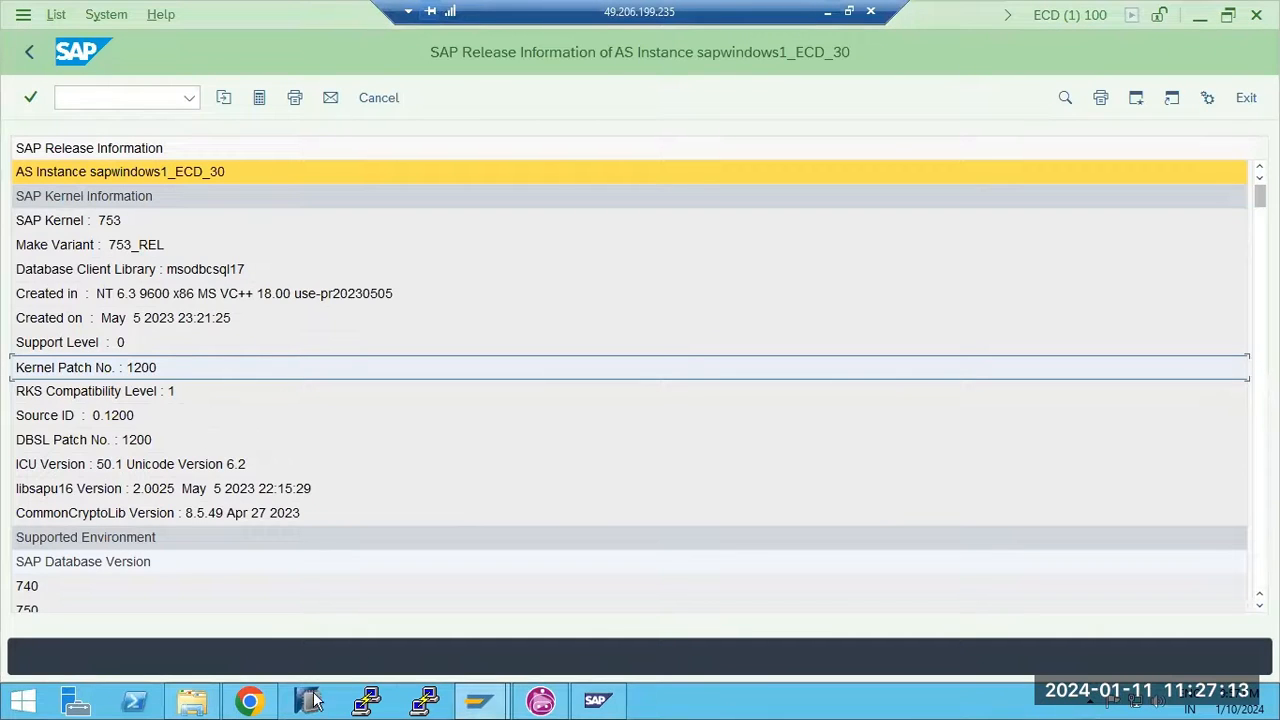
# Open the SAP KERNEL 7.53 64-BIT UNICODE downloads and select SAPEXE_1200-80002612.SAR, then return to Paint
pyautogui.click(250, 703)
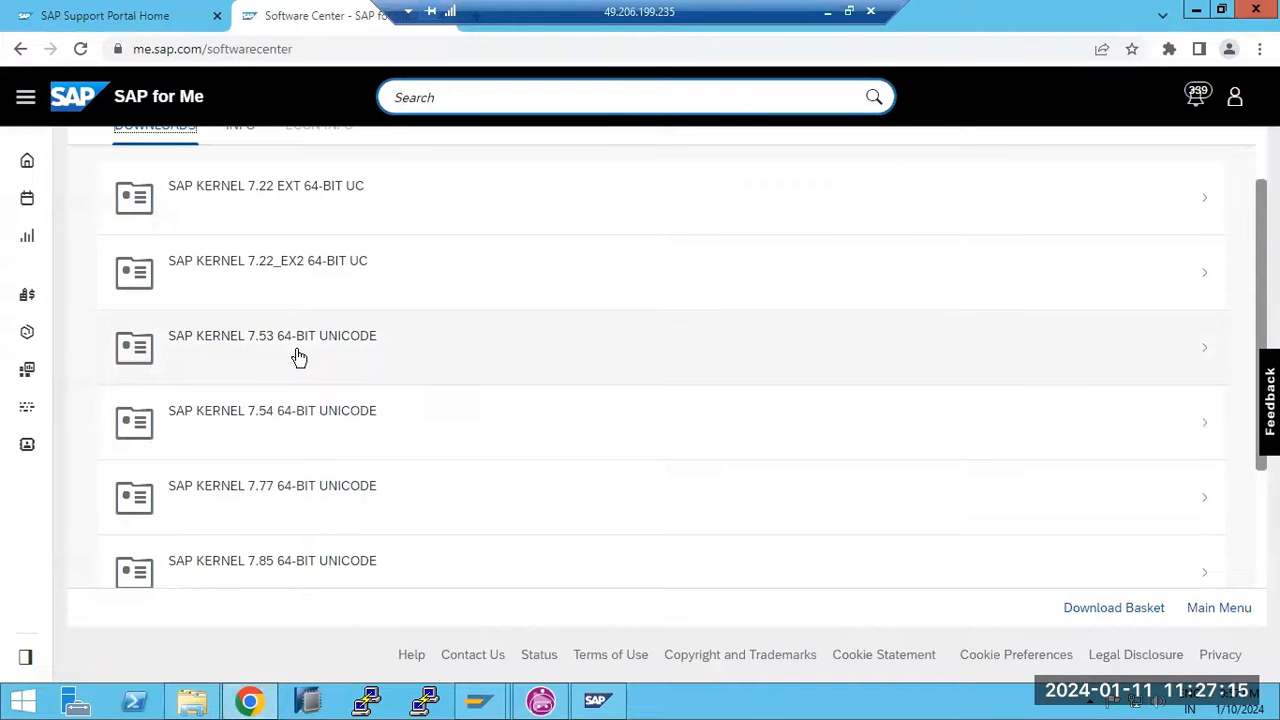
pyautogui.click(298, 357)
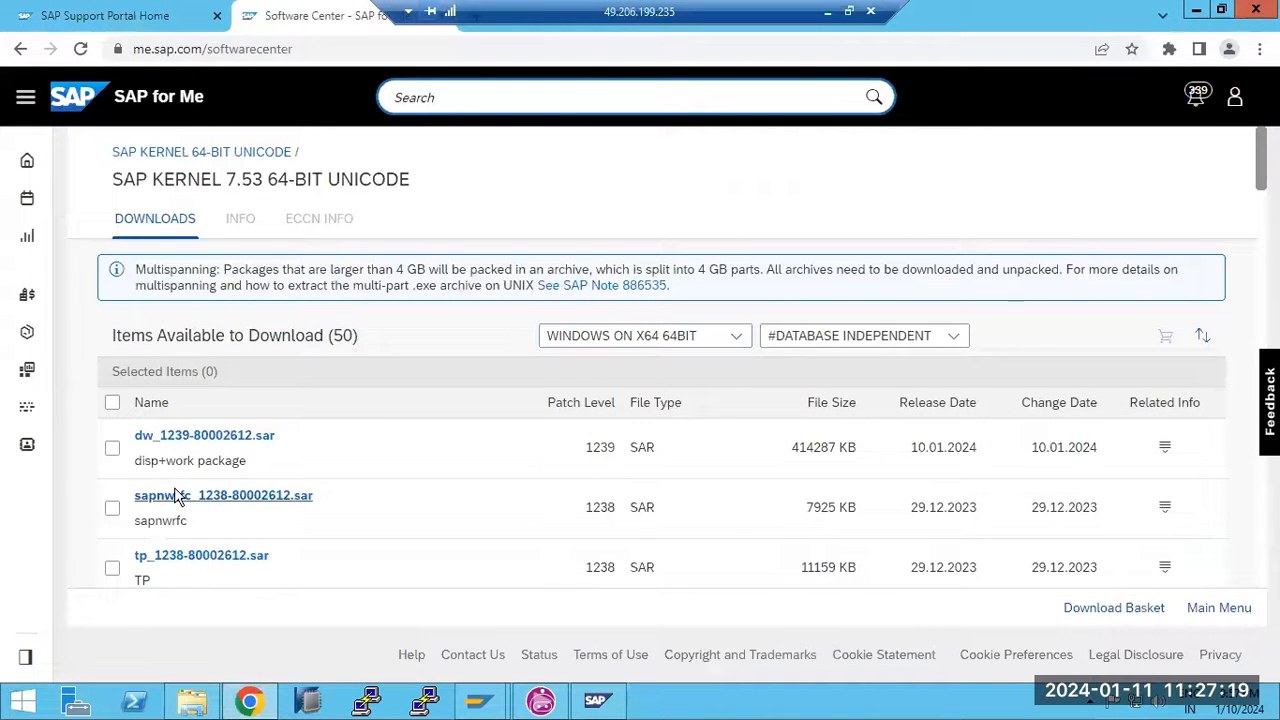
pyautogui.scroll(-2, 174, 490)
pyautogui.scroll(-4, 174, 495)
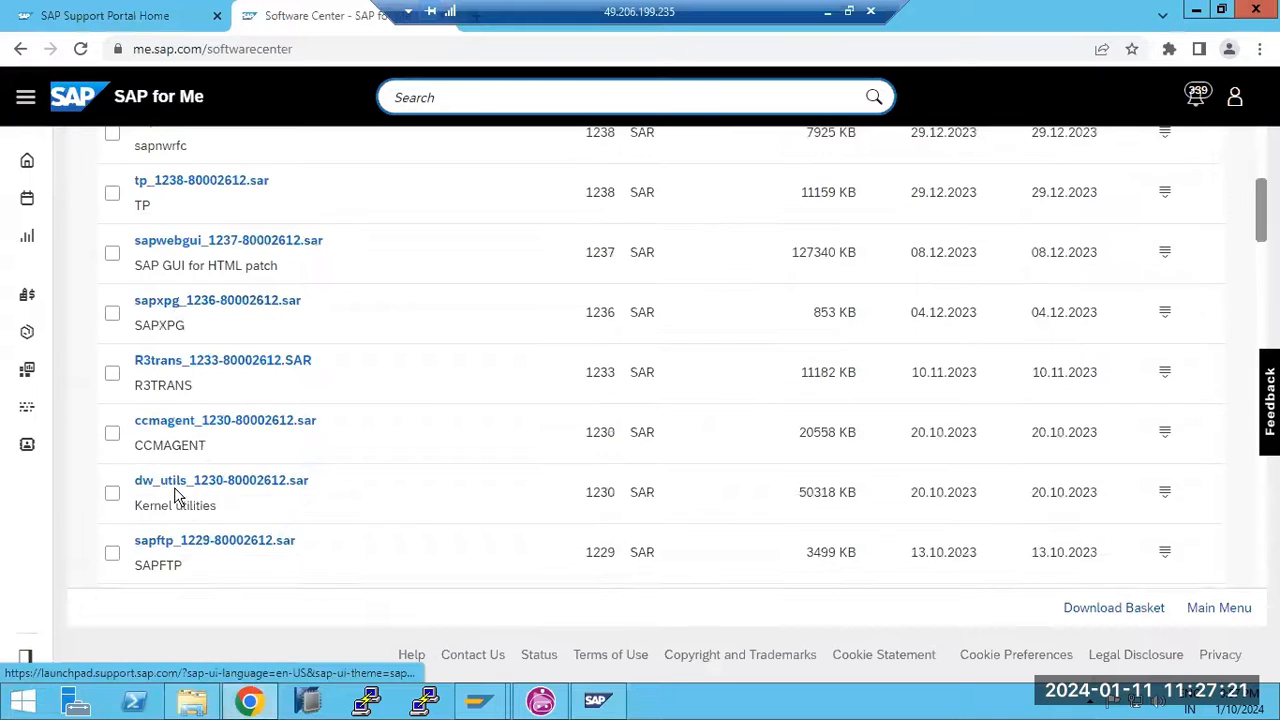
pyautogui.scroll(-2, 175, 497)
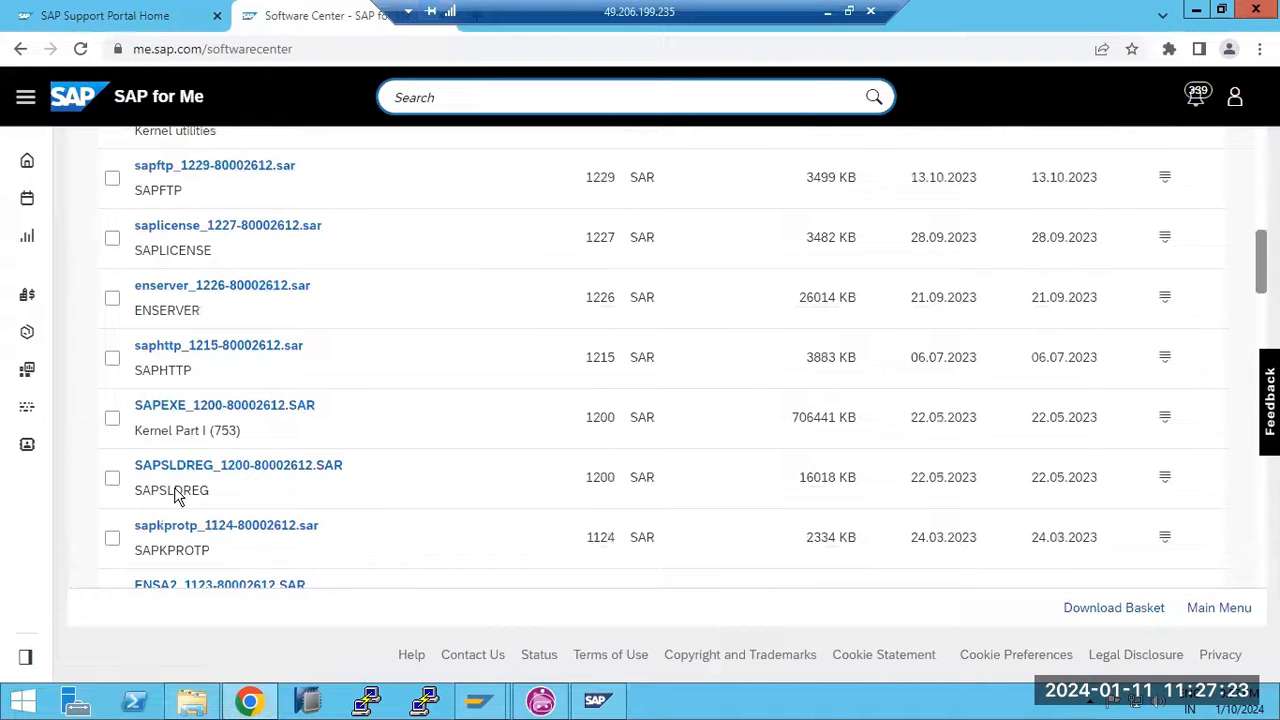
pyautogui.moveTo(130, 403); pyautogui.dragTo(403, 413)
pyautogui.click(827, 12)
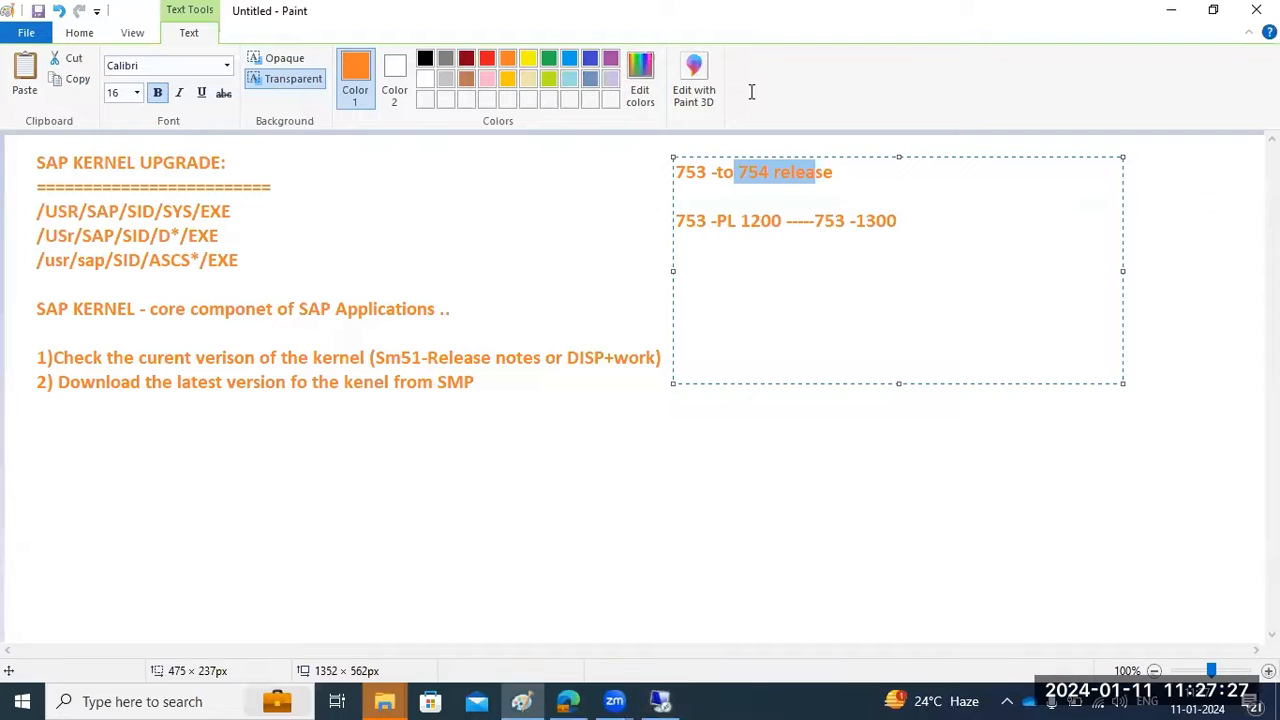
# Add a KERNEL heading below the 753 patch lines, noting SAPEXE as 'DB inde'
pyautogui.click(929, 232)
pyautogui.press('Return')
pyautogui.press('Return')
pyautogui.write('KERNEL')
pyautogui.press('Return')
pyautogui.press('Return')
pyautogui.write('SAPEXE')
pyautogui.press('Return')
pyautogui.write('SAPEXEDV')
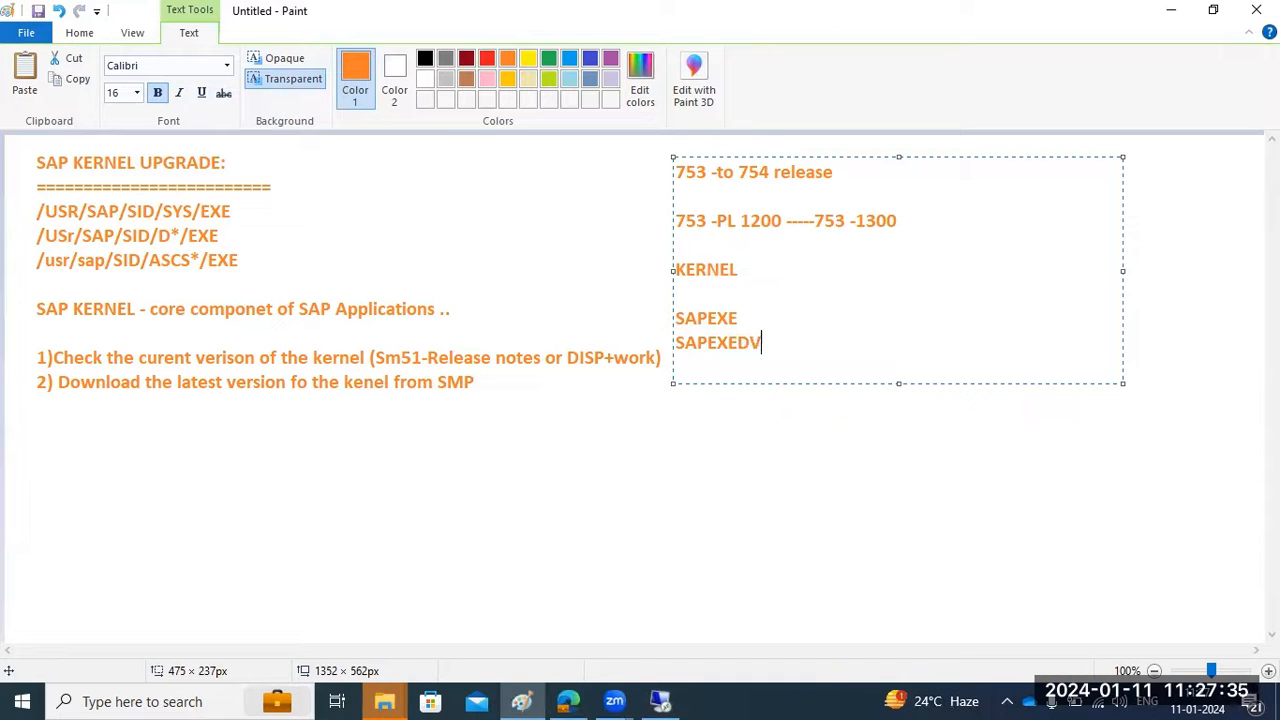
pyautogui.write(' - DB inde')
# Add the 'SAPEXEDB-DB depen' line, correcting the mistyped SAPEXEDV to SAPEXEDB
pyautogui.click(762, 343)
pyautogui.write('-DB depen')
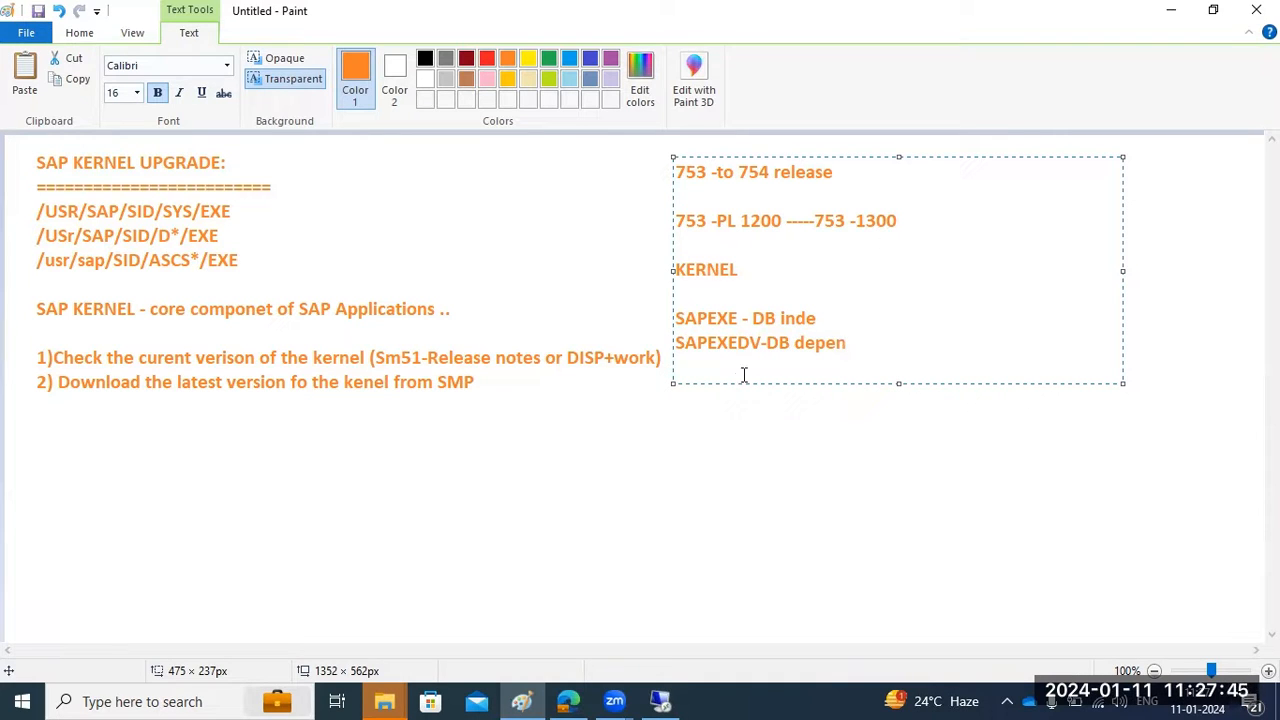
pyautogui.click(762, 343)
pyautogui.press('BackSpace')
pyautogui.write('B')
pyautogui.click(662, 699)
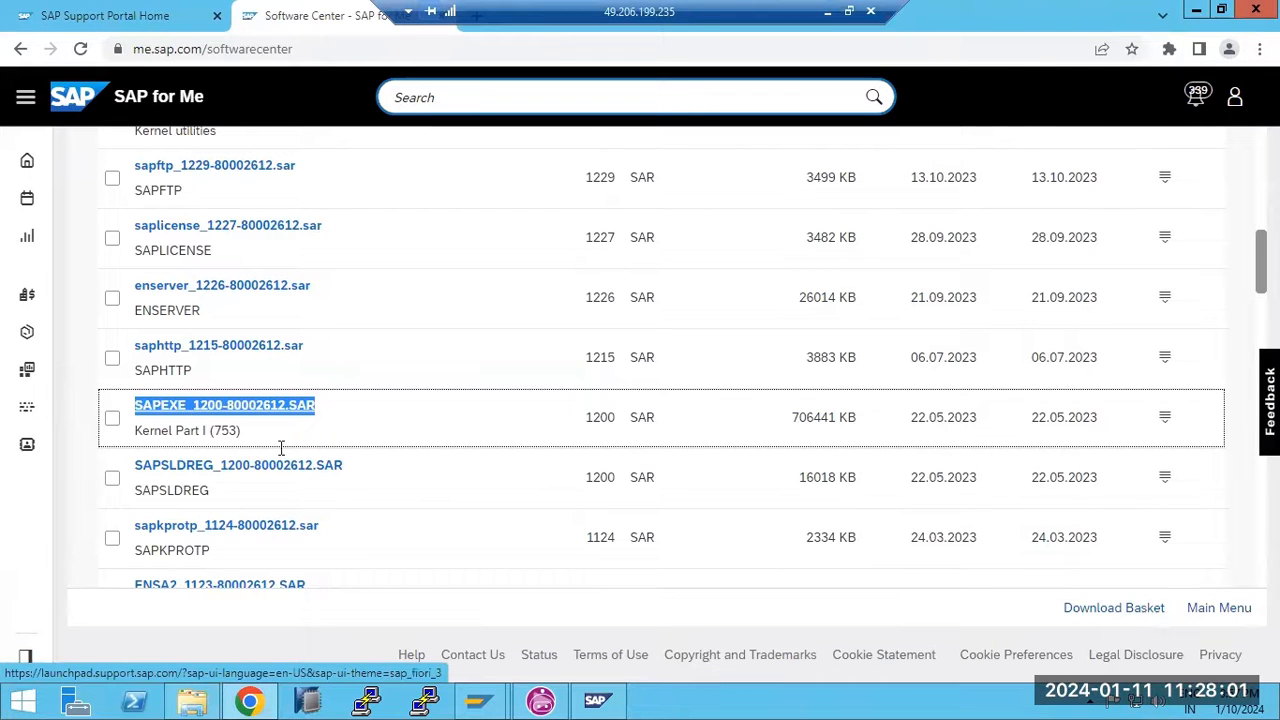
# Filter the 7.53 downloads to MS SQL SERVER, select SAPEXEDB_1200-80002611.SAR, and return to the kernel versions
pyautogui.scroll(3, 300, 460)
pyautogui.scroll(5, 295, 460)
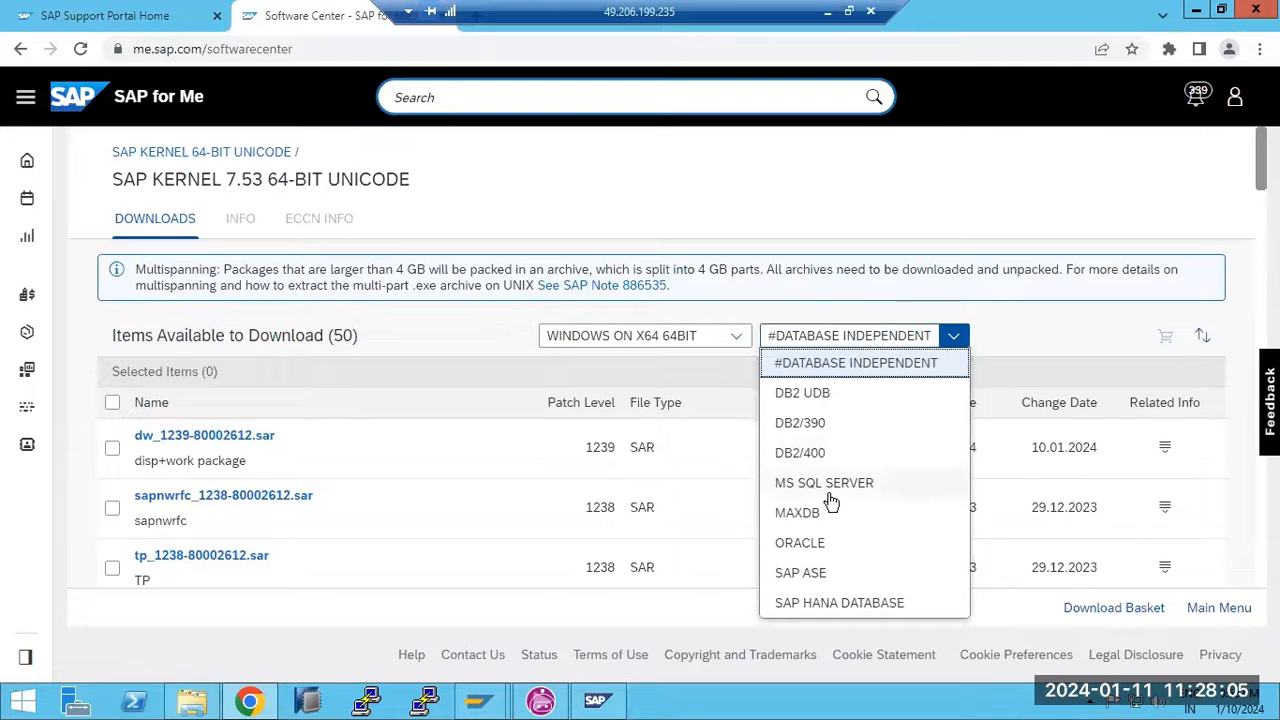
pyautogui.click(829, 488)
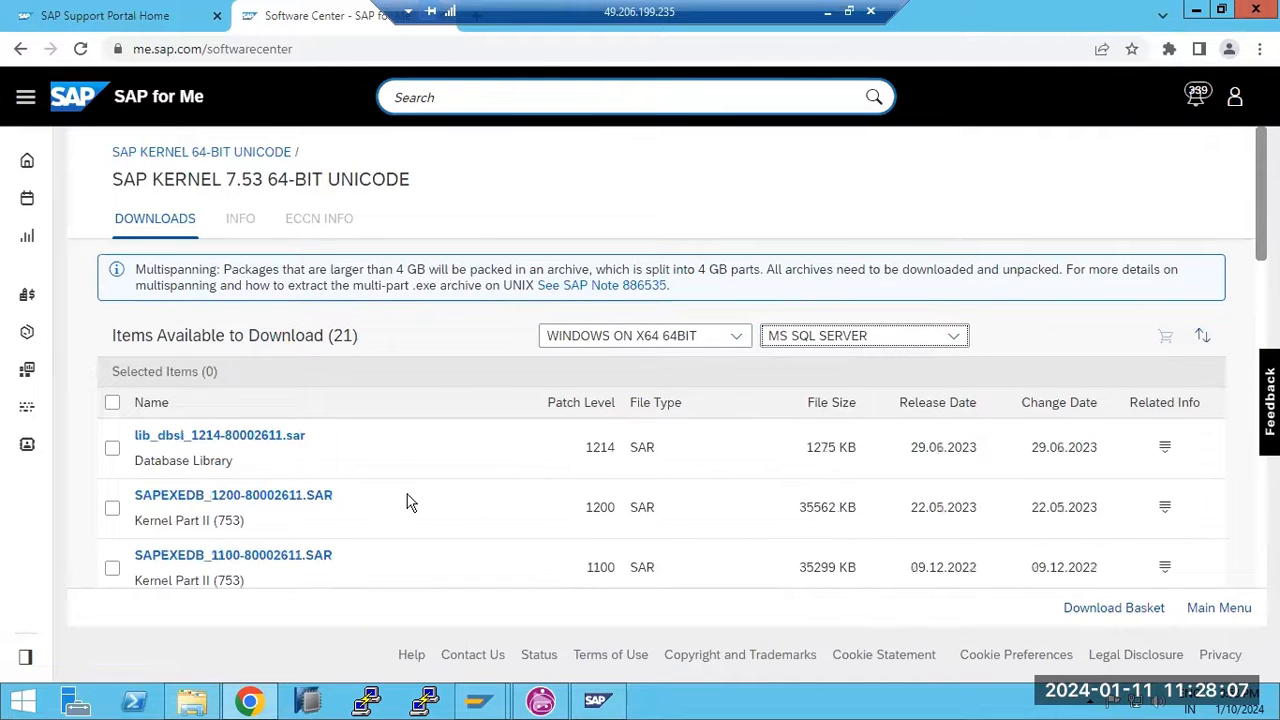
pyautogui.moveTo(131, 493); pyautogui.dragTo(350, 494)
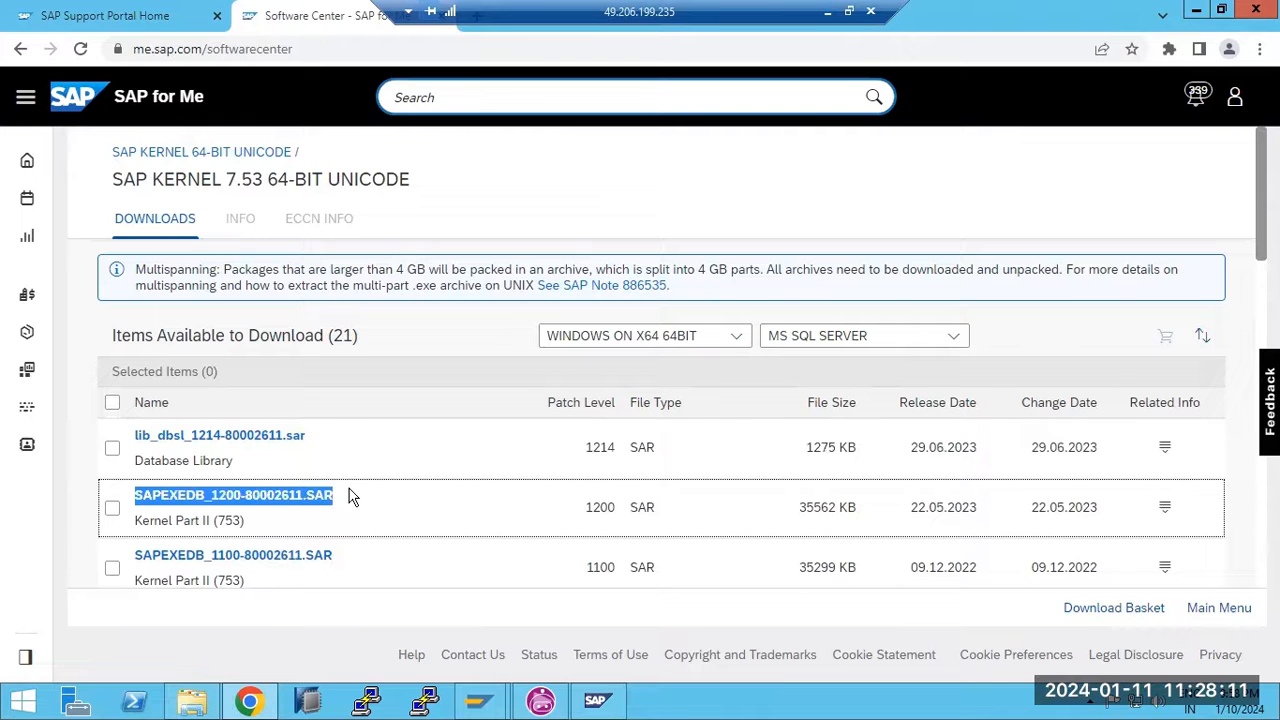
pyautogui.click(202, 152)
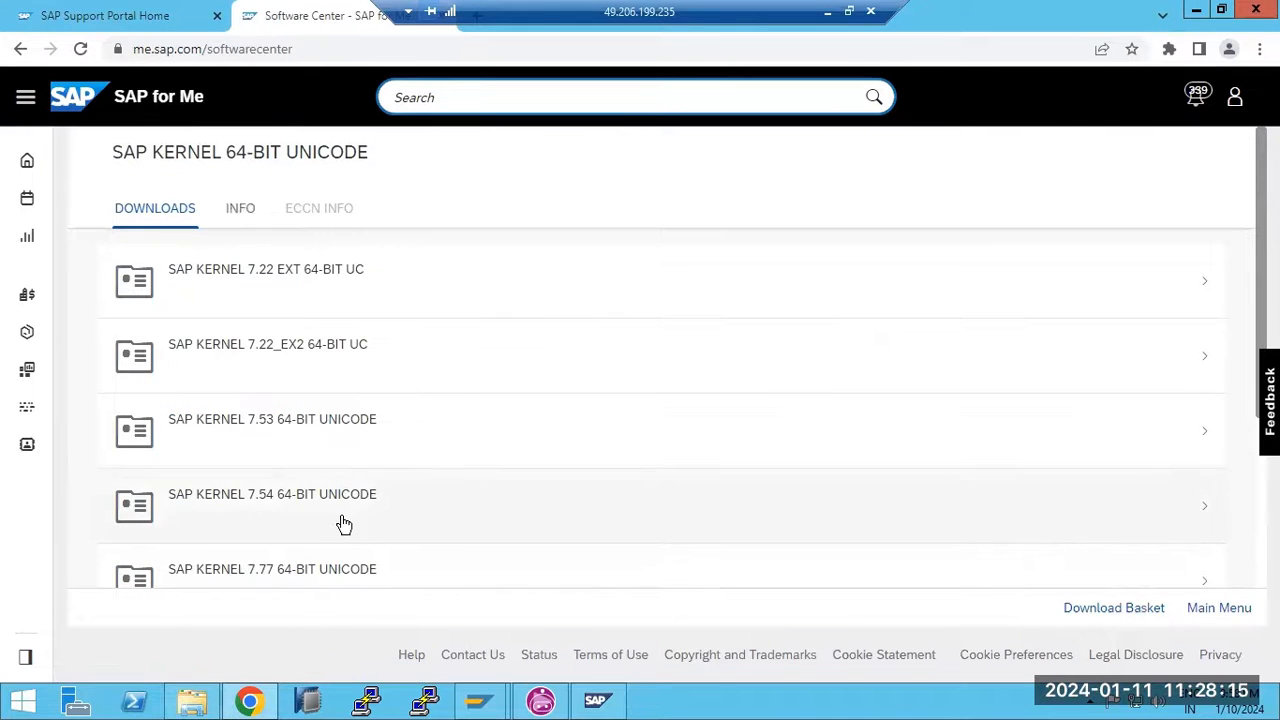
# Open SAP KERNEL 7.54 64-BIT UNICODE and download SAPEXEDB_200-80007650.SAR
pyautogui.click(307, 504)
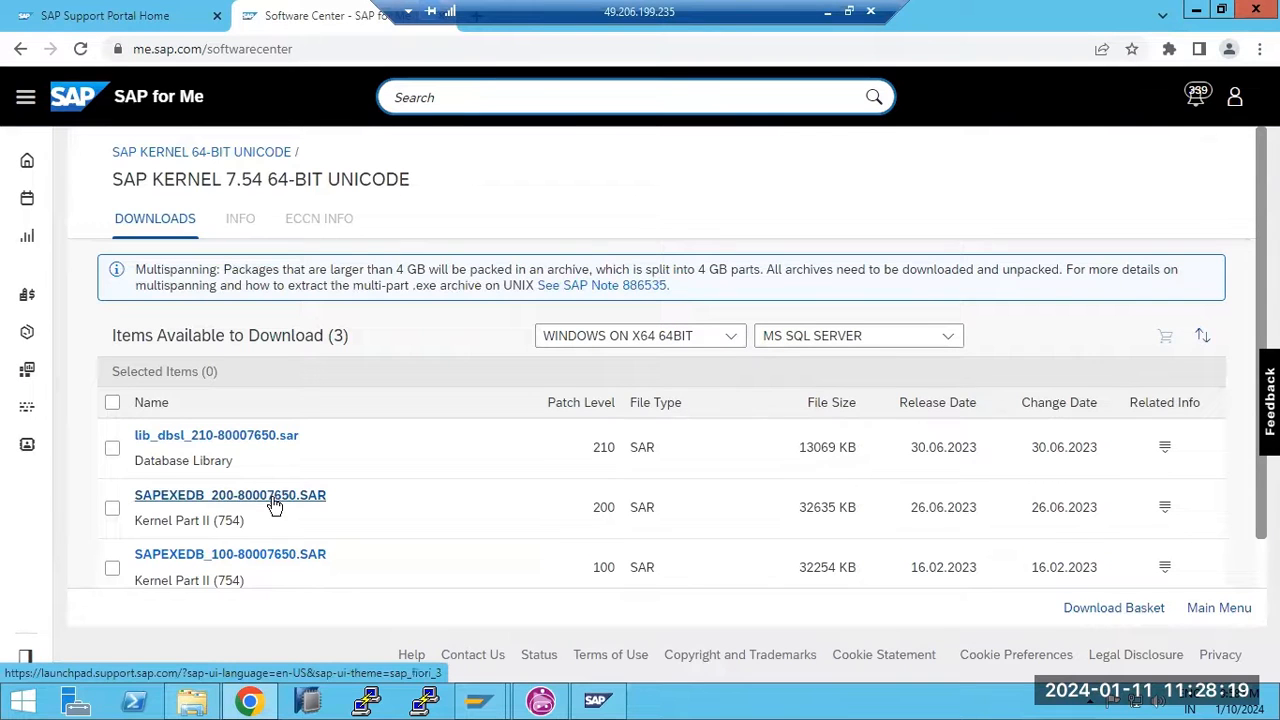
pyautogui.click(218, 495)
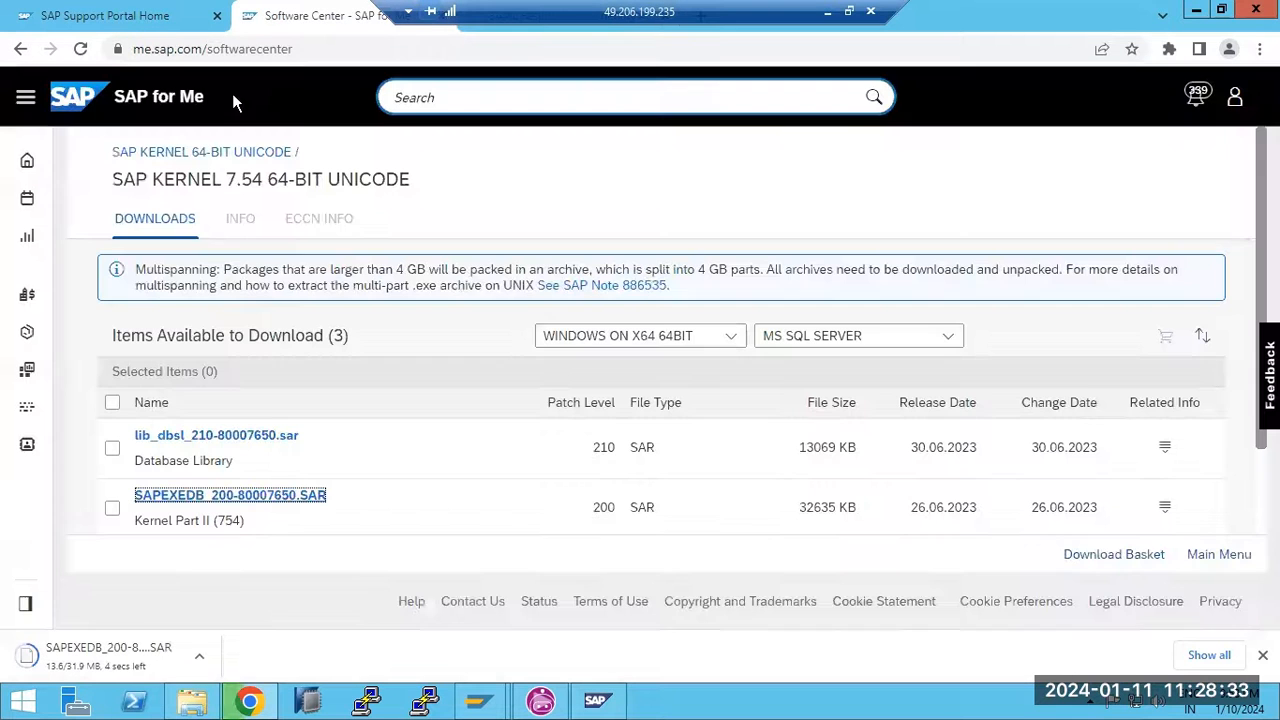
pyautogui.click(943, 337)
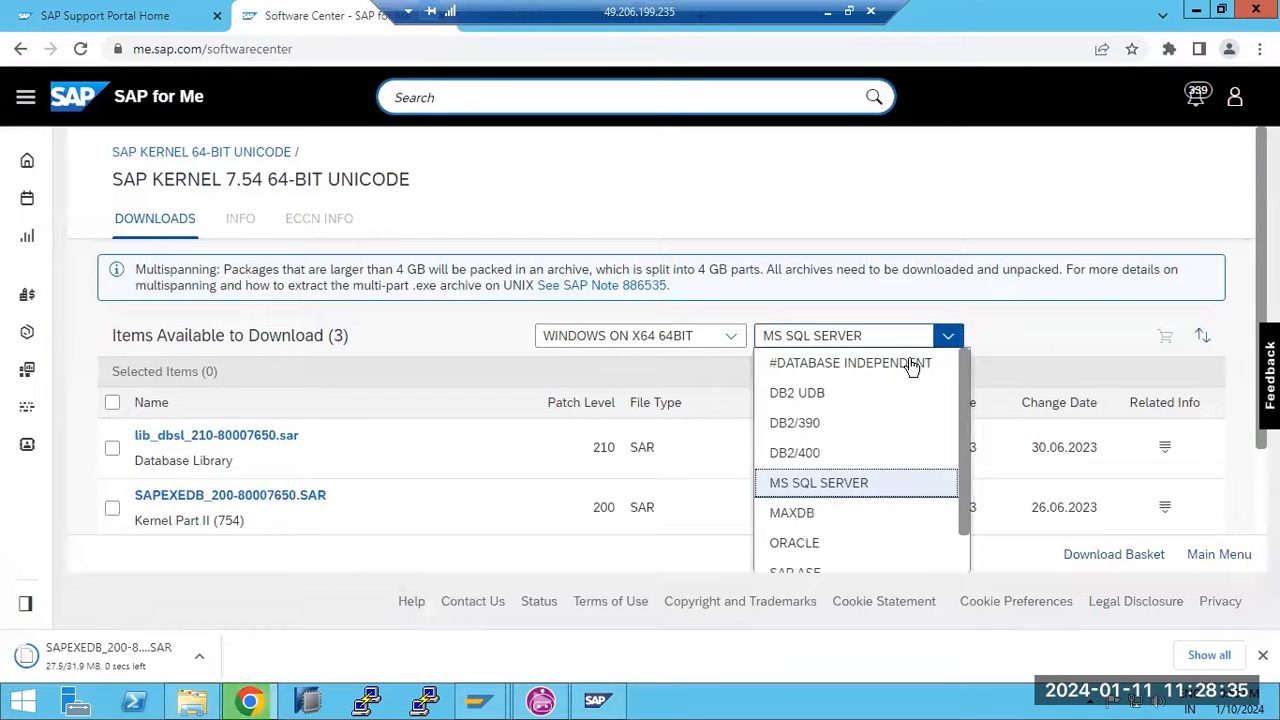
# Filter to #DATABASE INDEPENDENT and download SAPEXE_200-80007651.SAR (Kernel Part I)
pyautogui.click(909, 363)
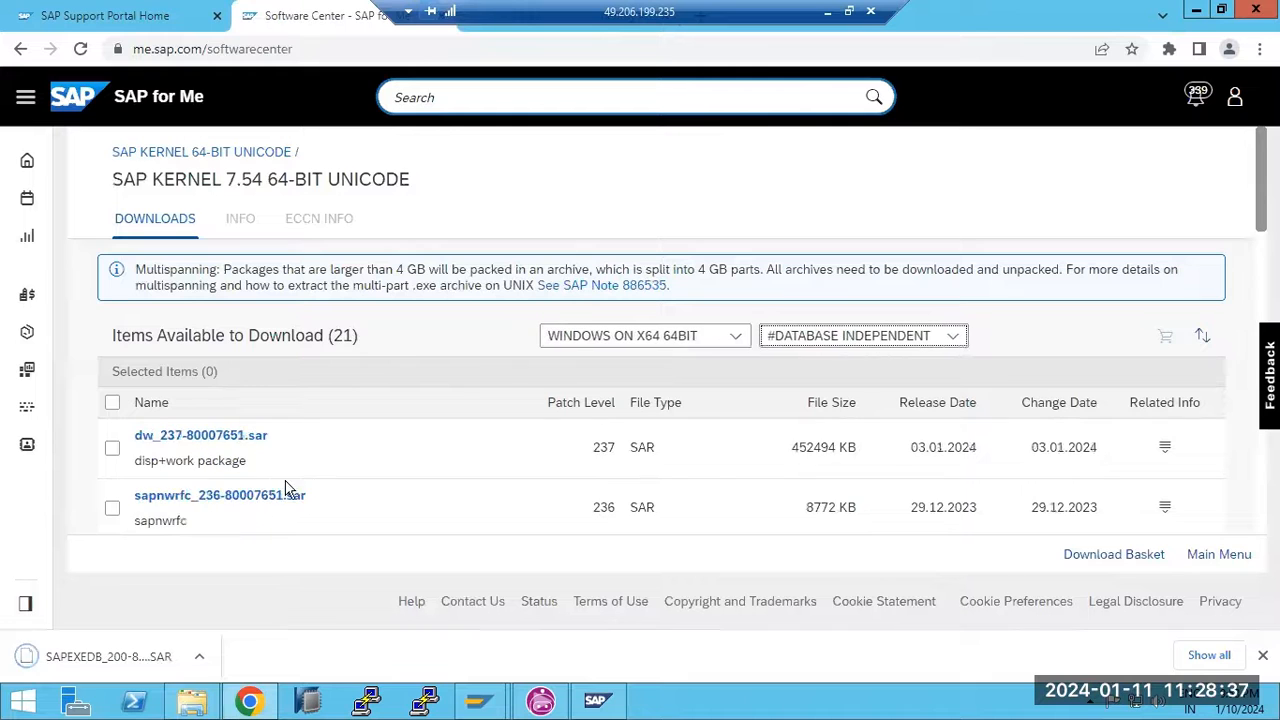
pyautogui.scroll(-3, 286, 491)
pyautogui.scroll(-3, 278, 485)
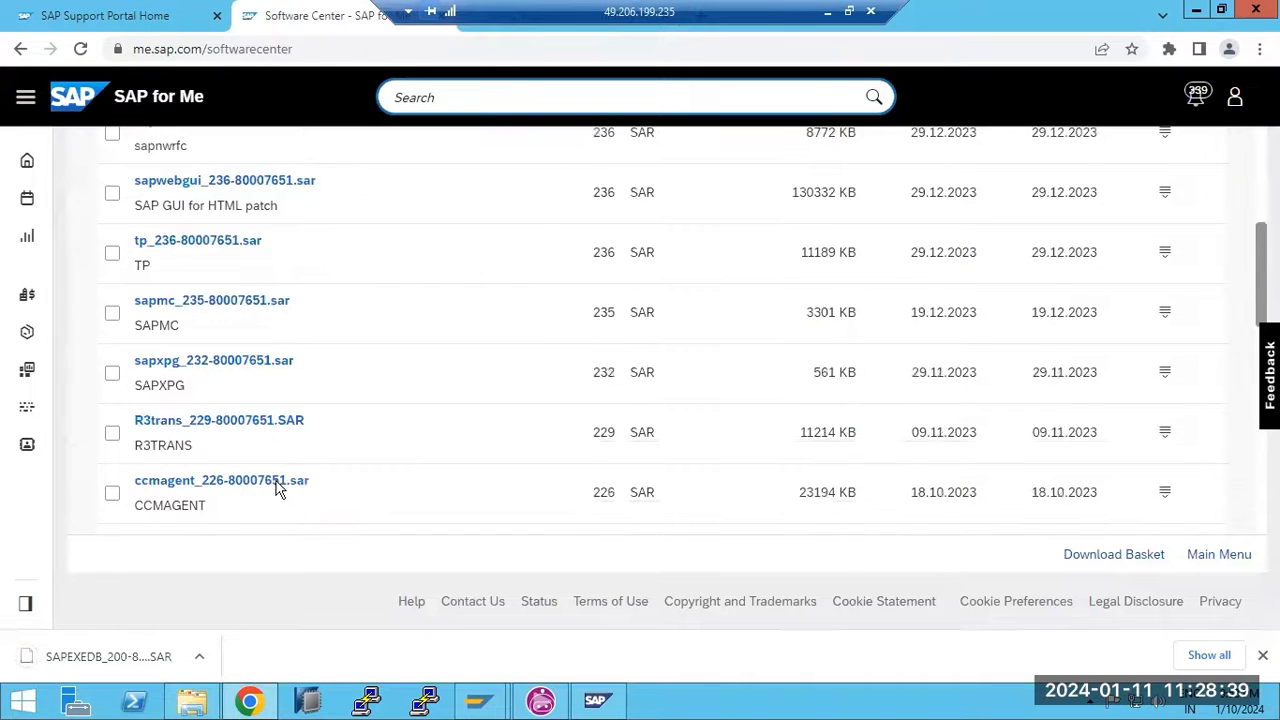
pyautogui.scroll(-4, 278, 488)
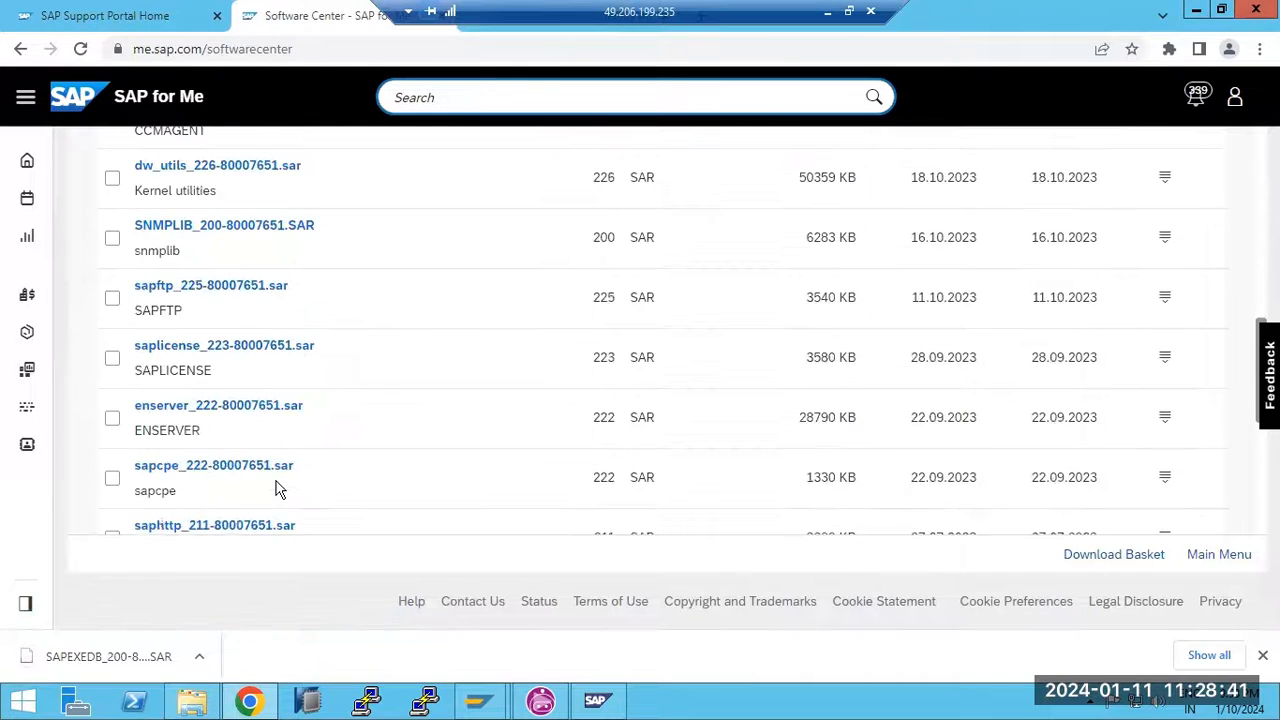
pyautogui.click(182, 399)
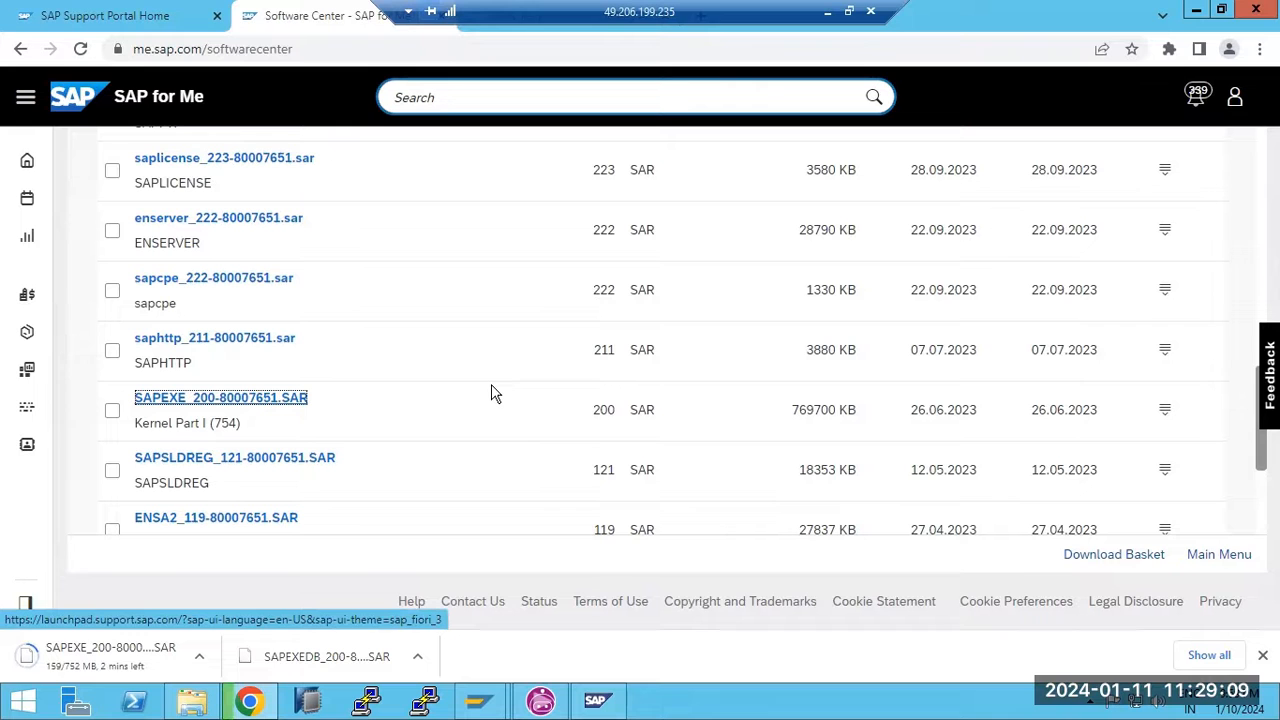
# Commit the kernel notes text box in Paint, then return to SAP for Me
pyautogui.hotkey('alt', 'Tab')
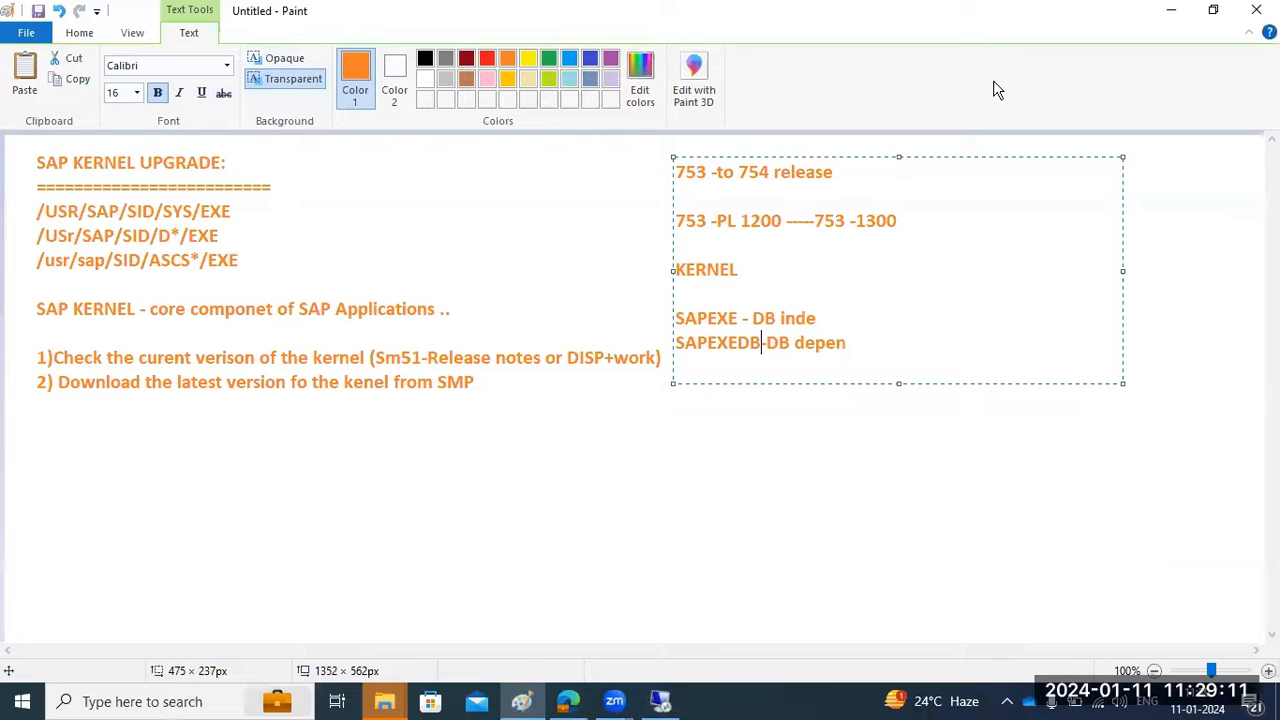
pyautogui.click(617, 404)
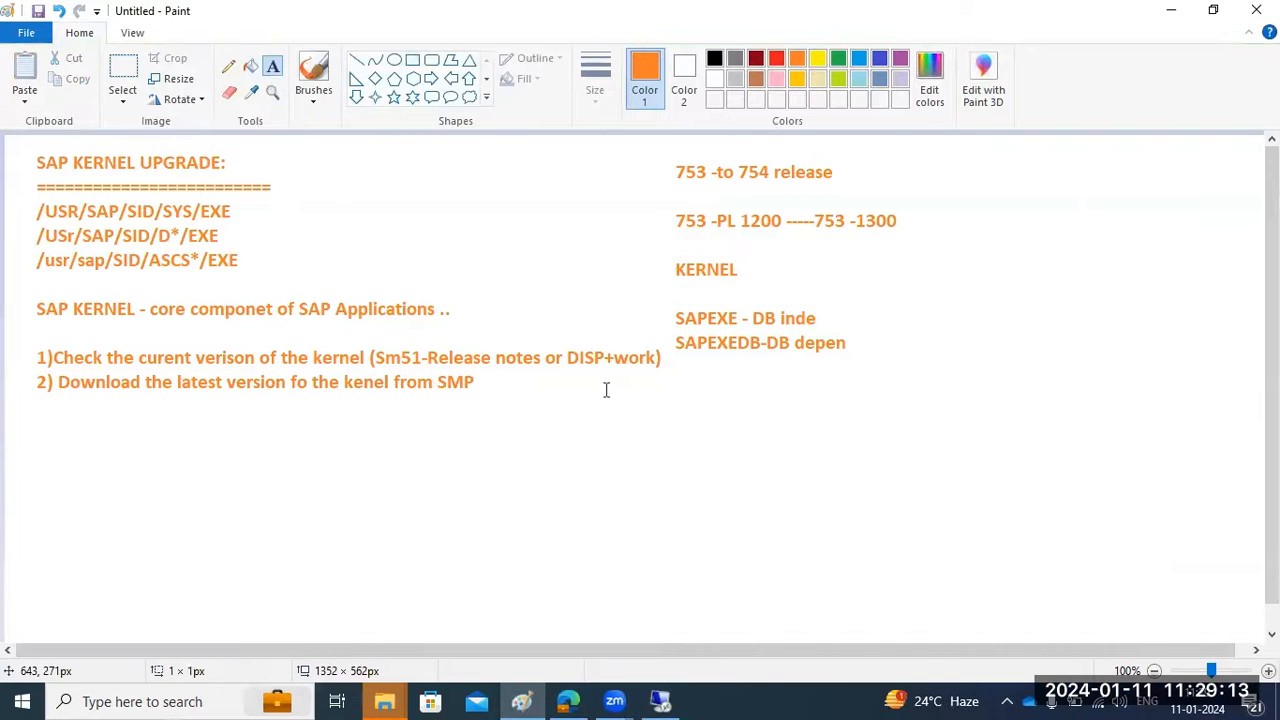
pyautogui.click(606, 387)
pyautogui.click(660, 701)
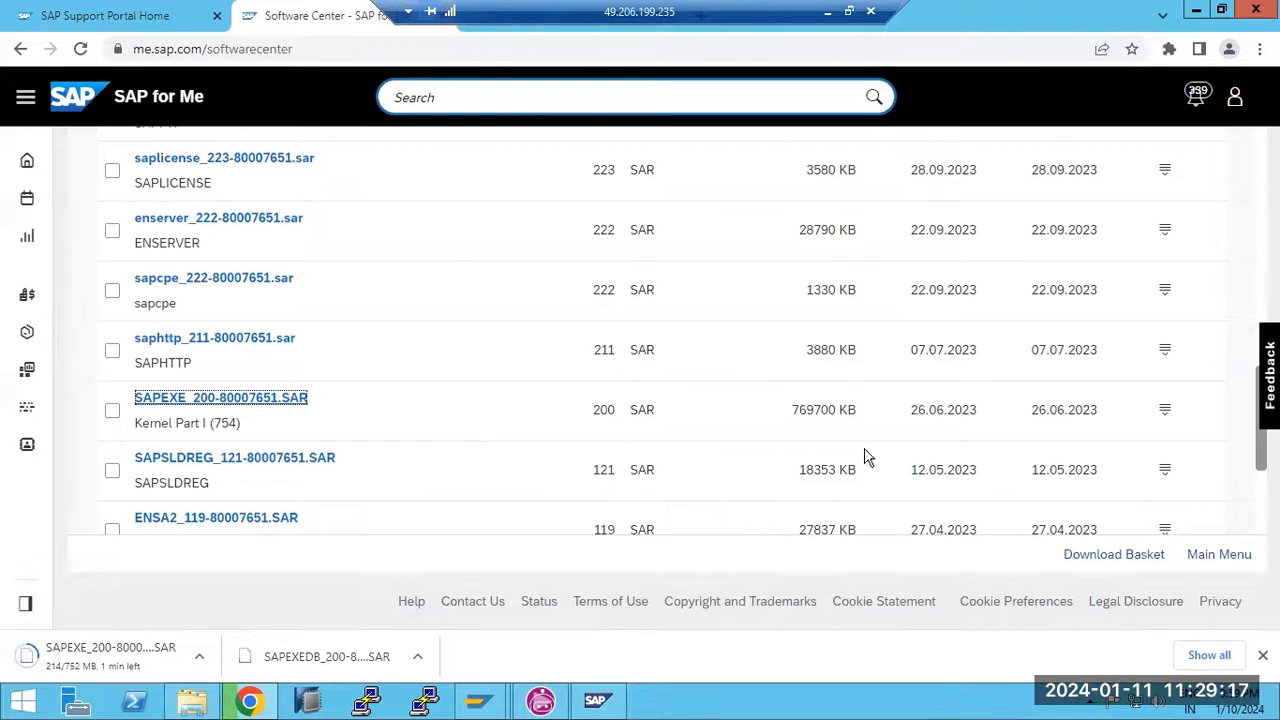
# Open the SAPEXE_200 details and highlight the supported database versions, including 750
pyautogui.click(1165, 411)
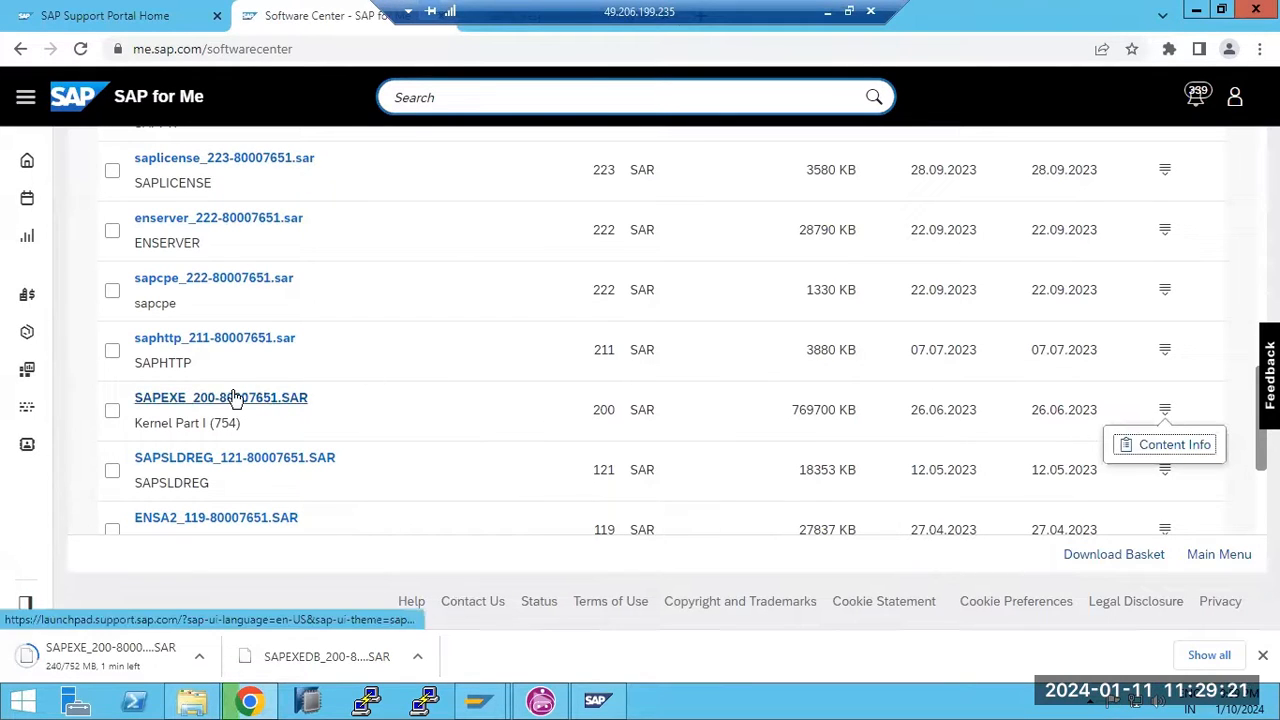
pyautogui.moveTo(485, 707)
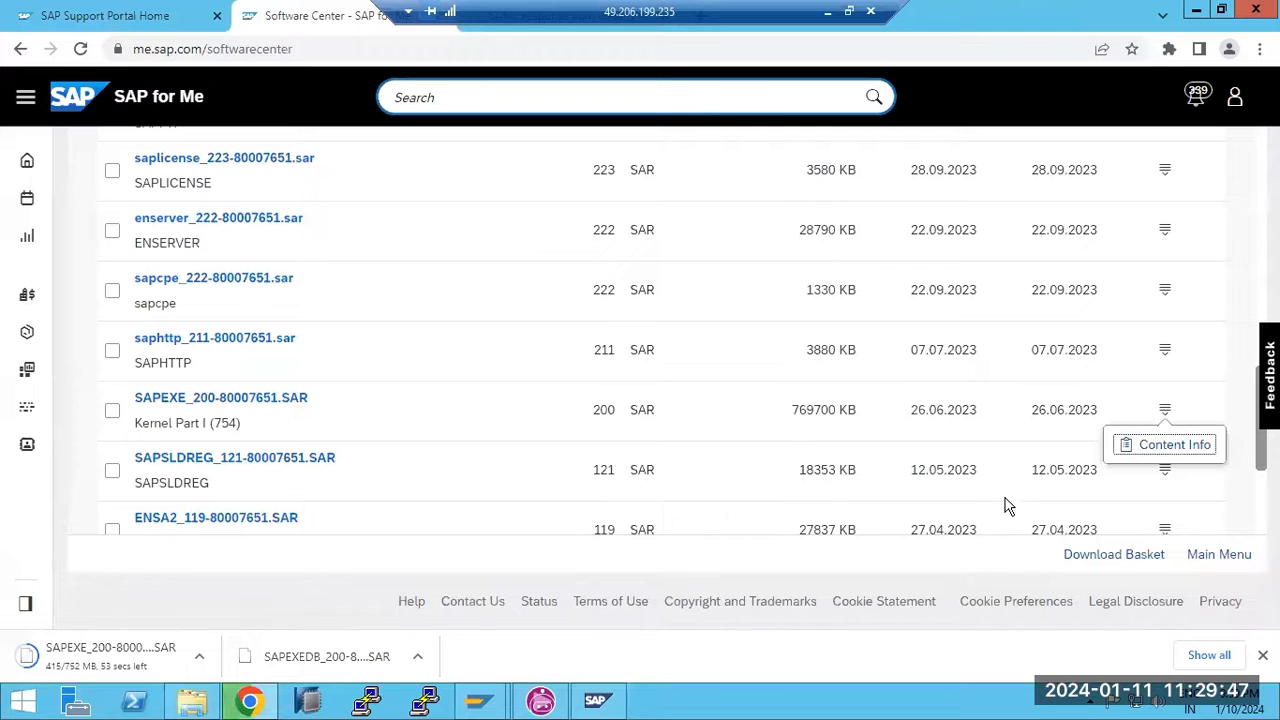
pyautogui.click(1156, 446)
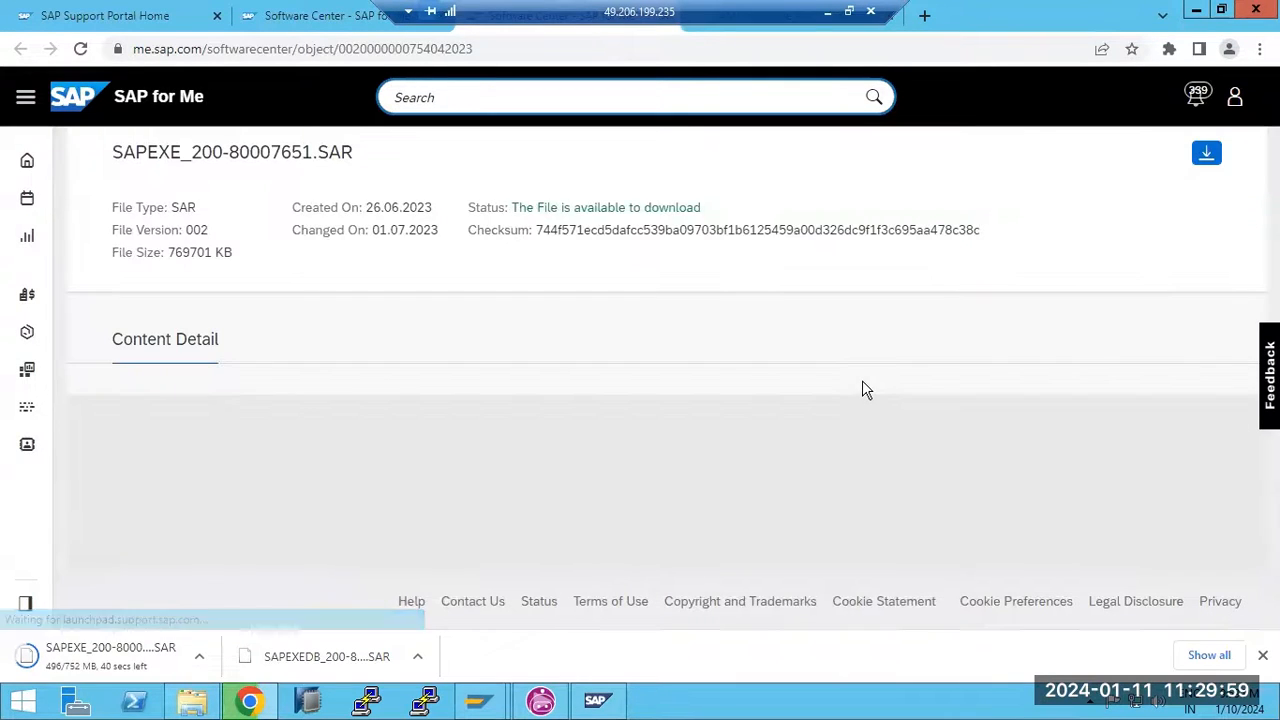
pyautogui.scroll(-4, 862, 380)
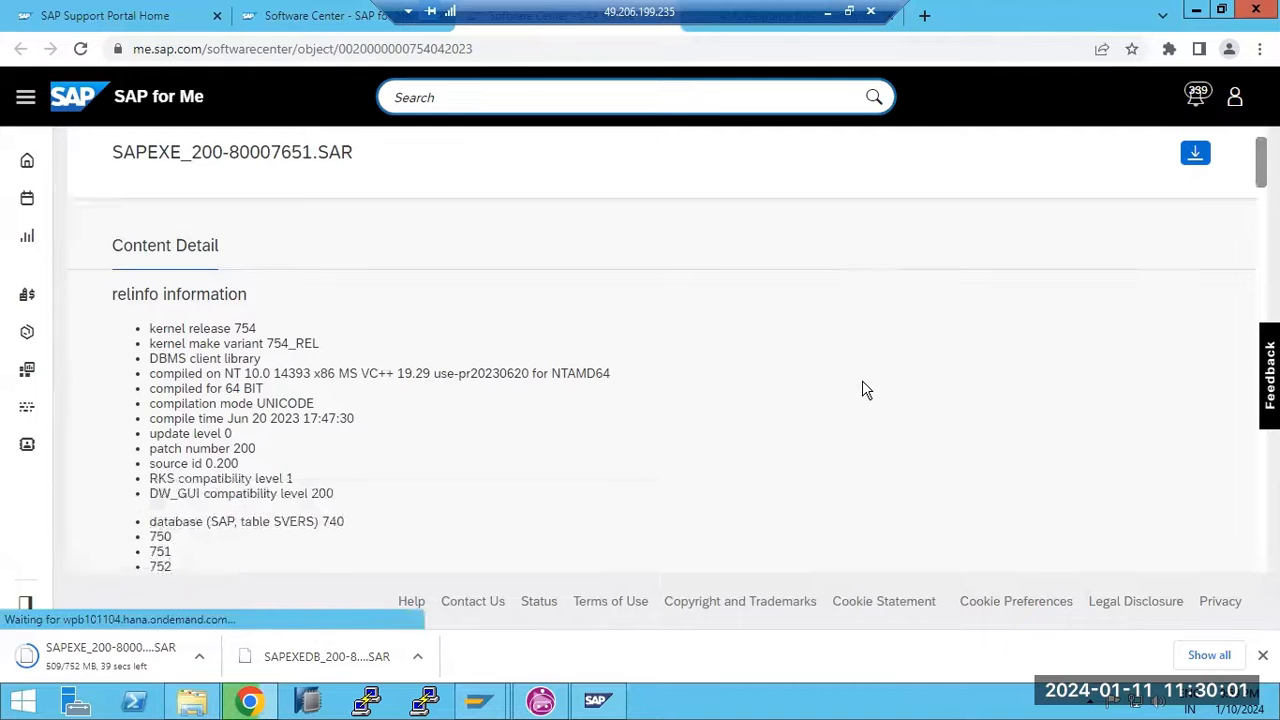
pyautogui.scroll(1, 864, 382)
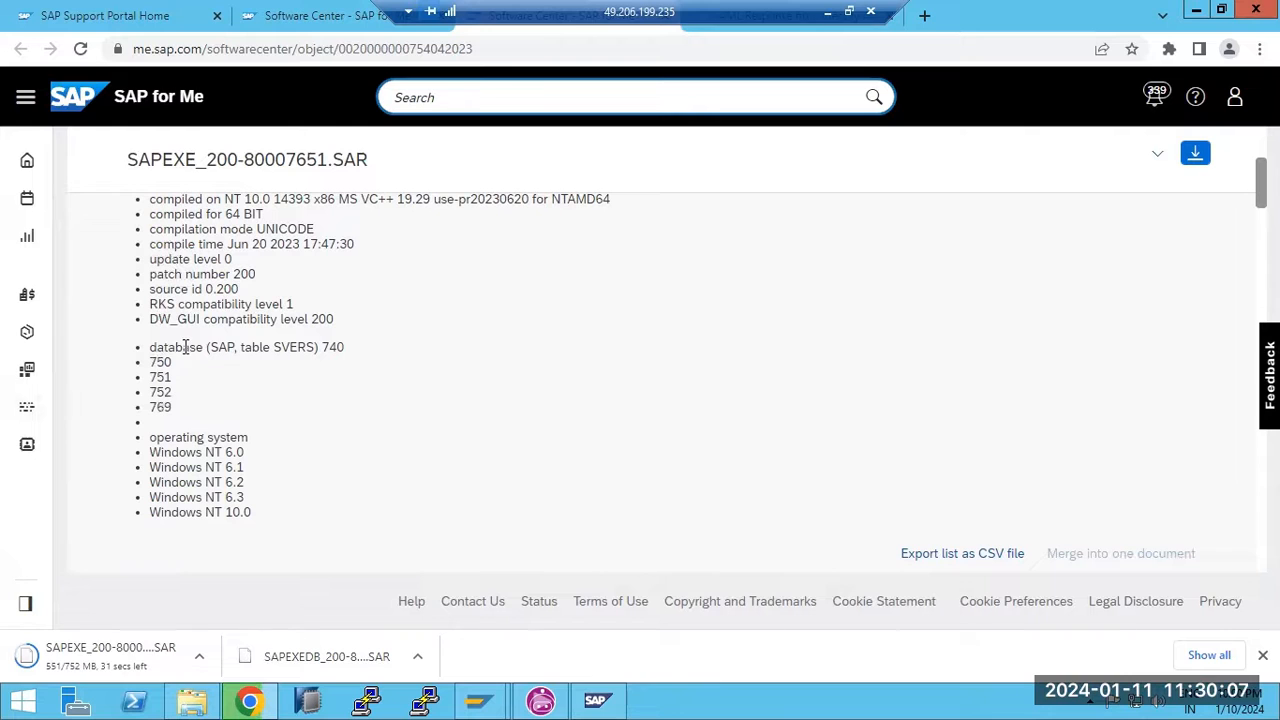
pyautogui.moveTo(183, 347); pyautogui.dragTo(180, 408)
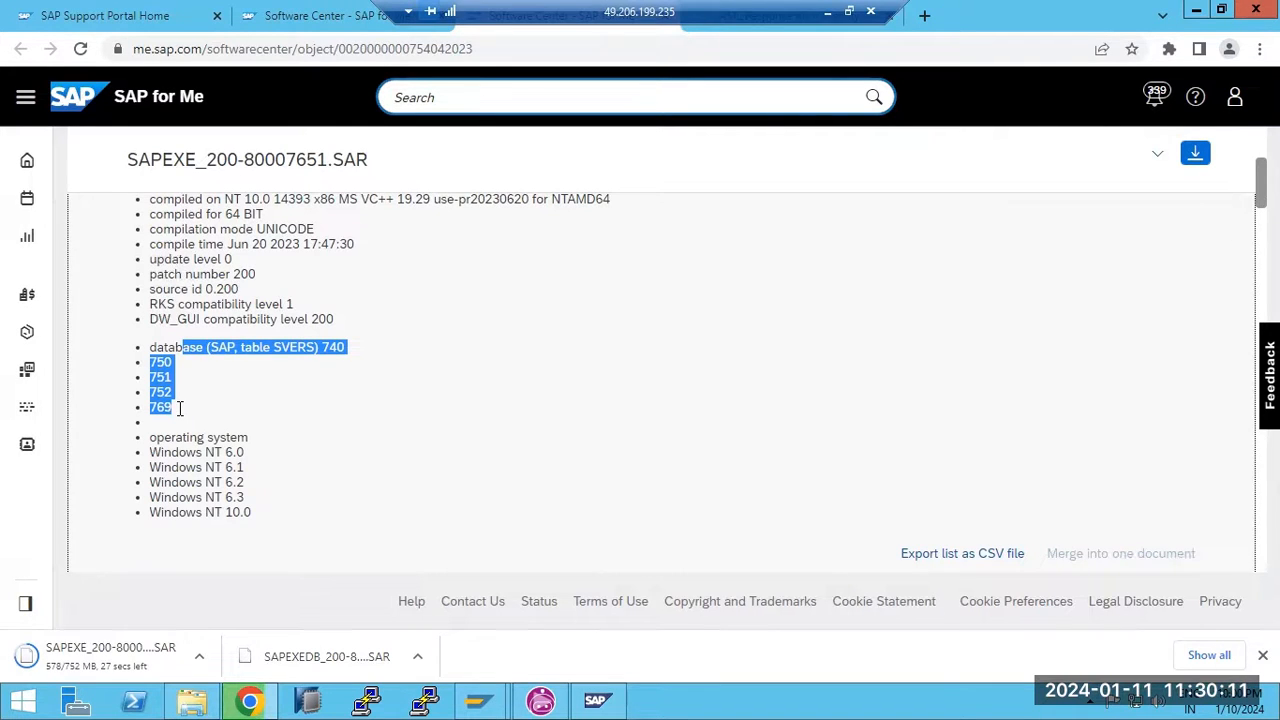
pyautogui.moveTo(156, 347); pyautogui.dragTo(180, 408)
pyautogui.doubleClick(160, 363)
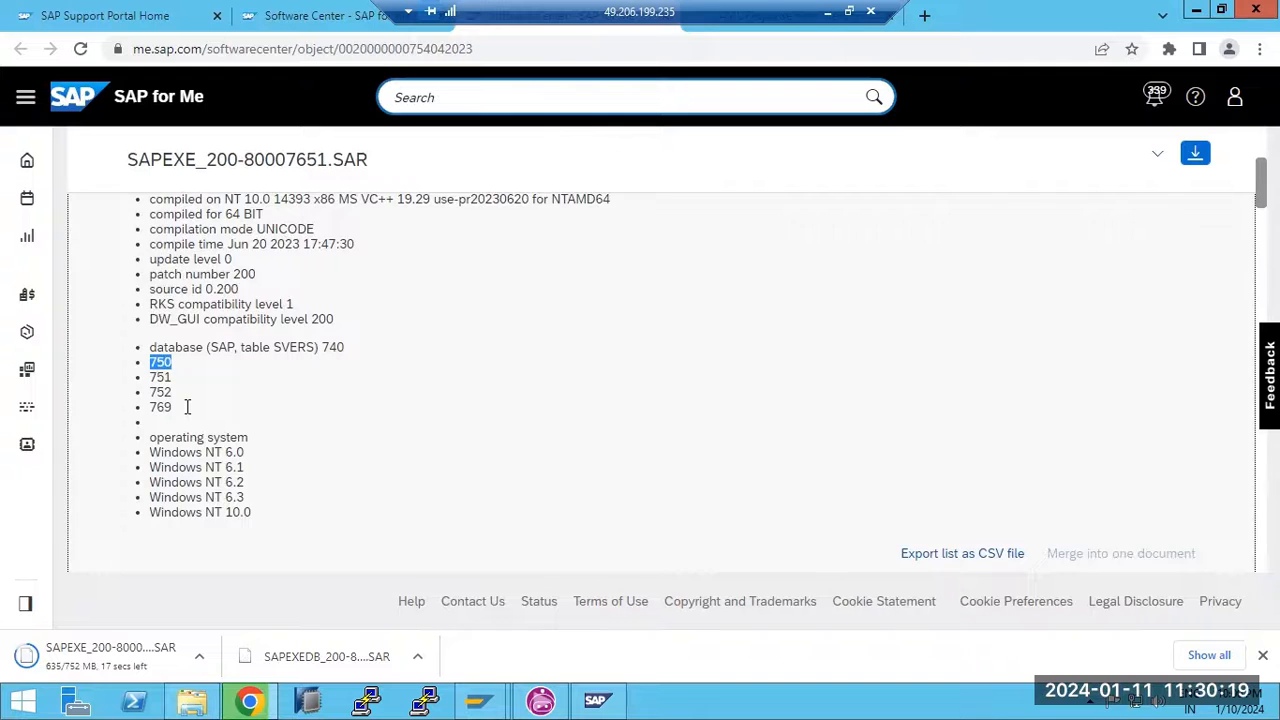
# Scroll through the SAPEXE_200 patch notes, then leave the remote session for Paint
pyautogui.scroll(-5, 183, 408)
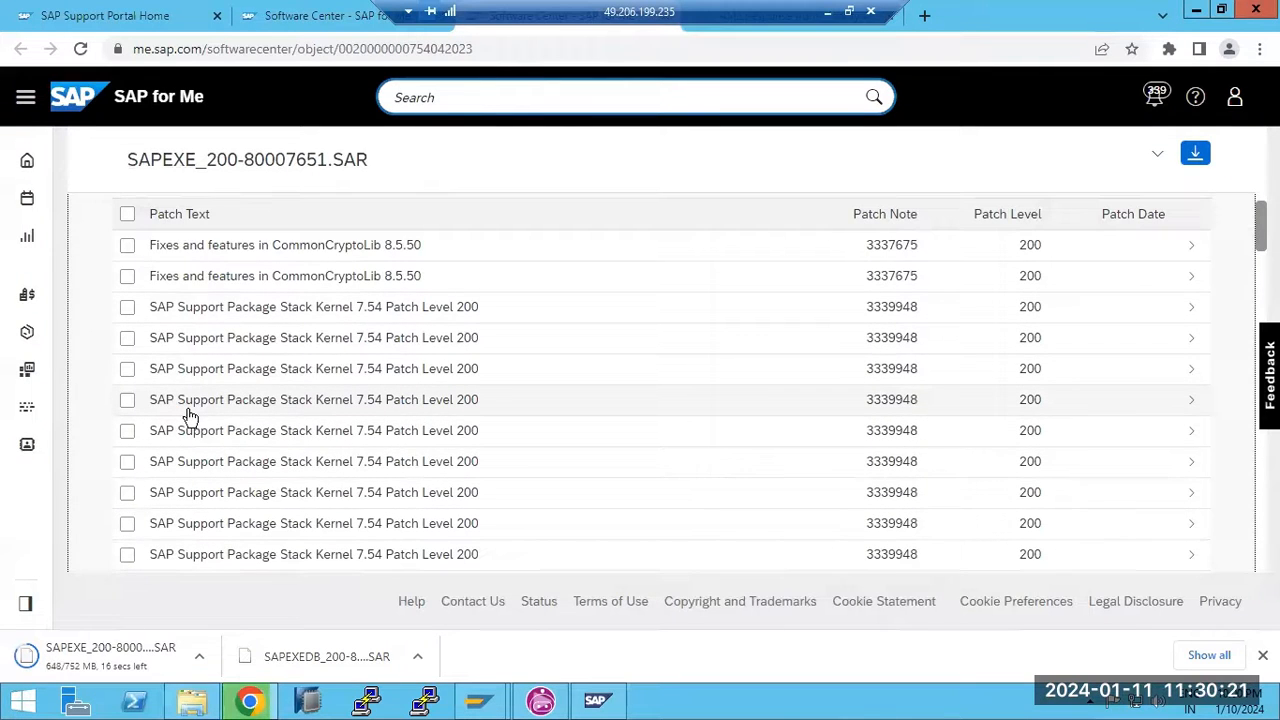
pyautogui.scroll(5, 190, 415)
pyautogui.scroll(-6, 190, 415)
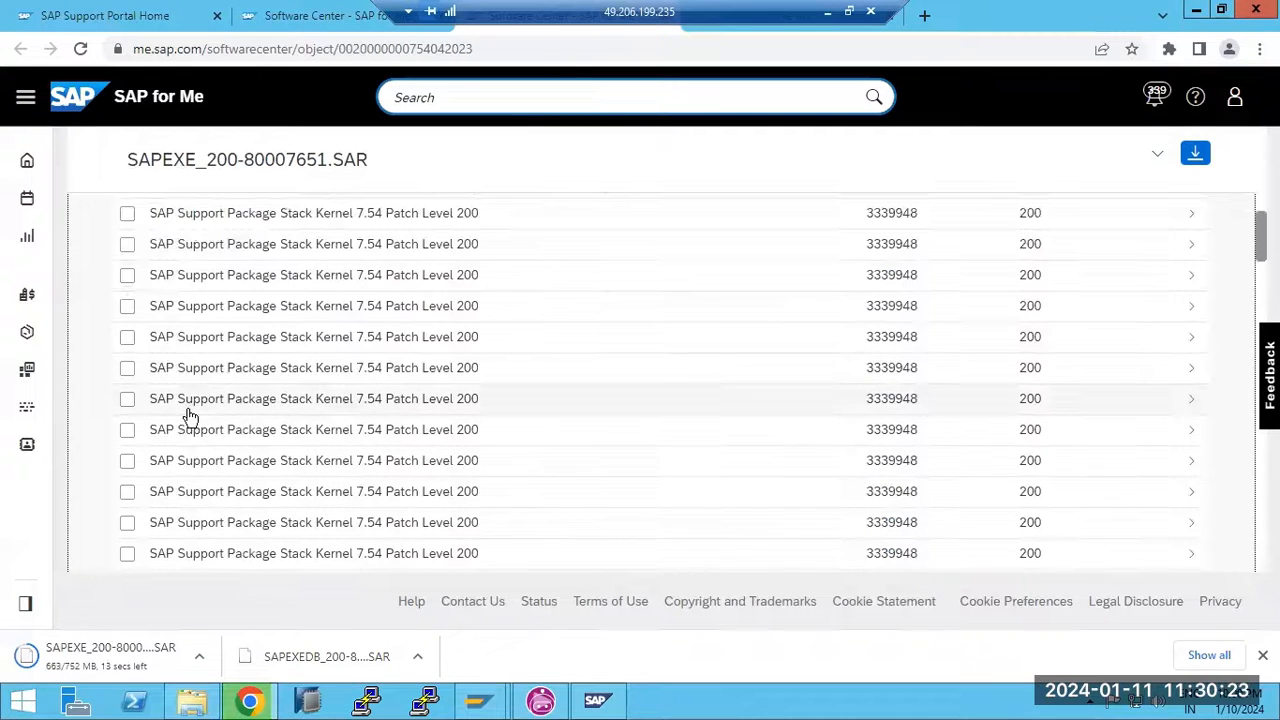
pyautogui.scroll(-10, 247, 385)
pyautogui.scroll(15, 251, 440)
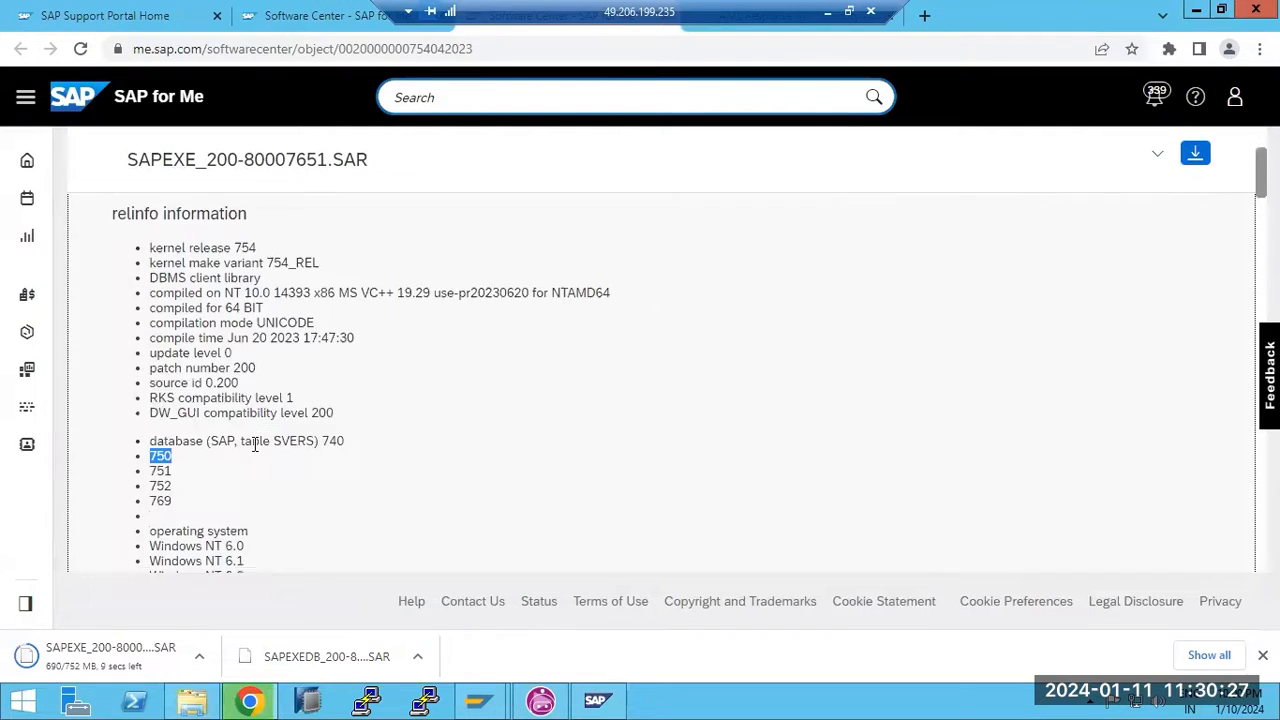
pyautogui.scroll(3, 274, 337)
pyautogui.scroll(-8, 277, 354)
pyautogui.scroll(-15, 287, 466)
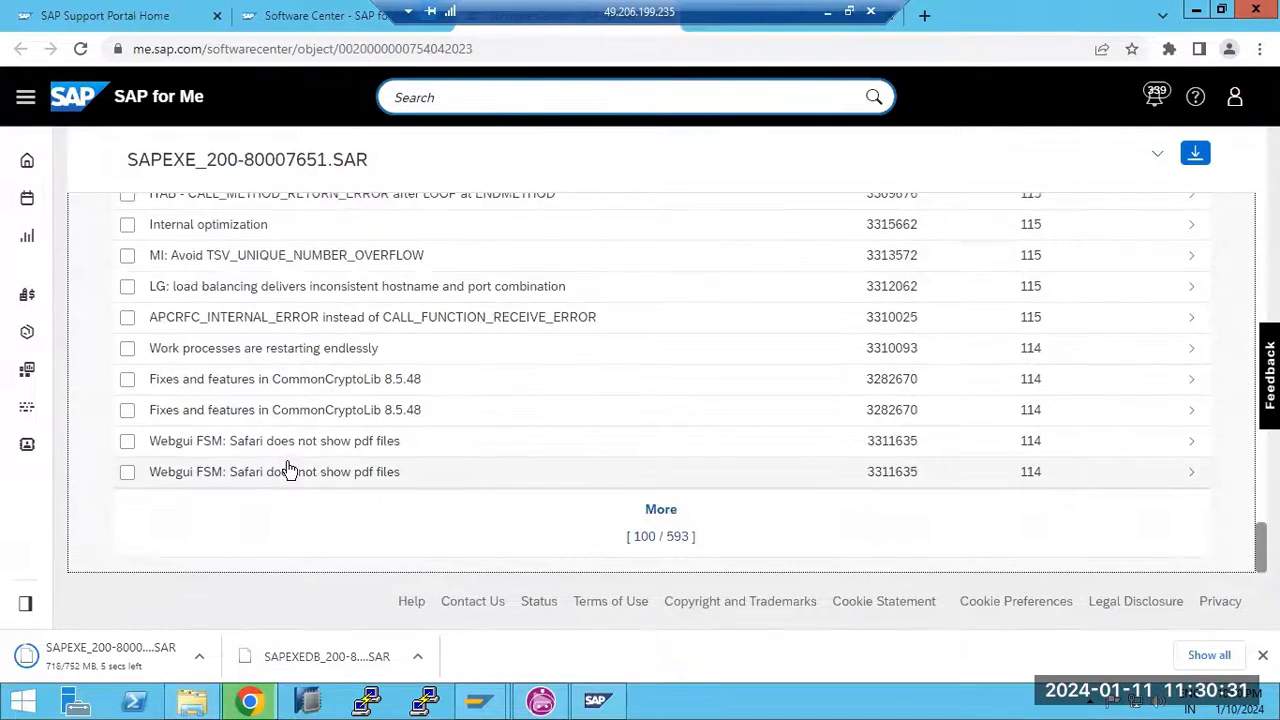
pyautogui.scroll(10, 290, 468)
pyautogui.scroll(6, 300, 467)
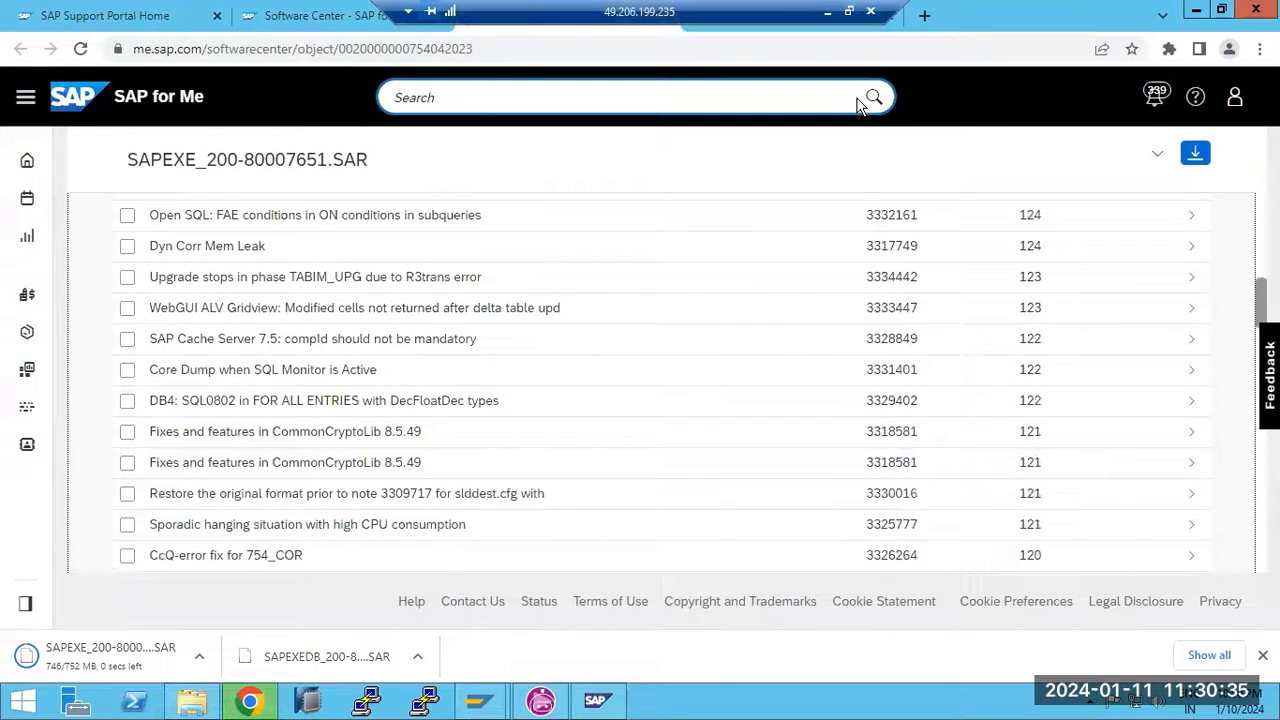
pyautogui.click(828, 12)
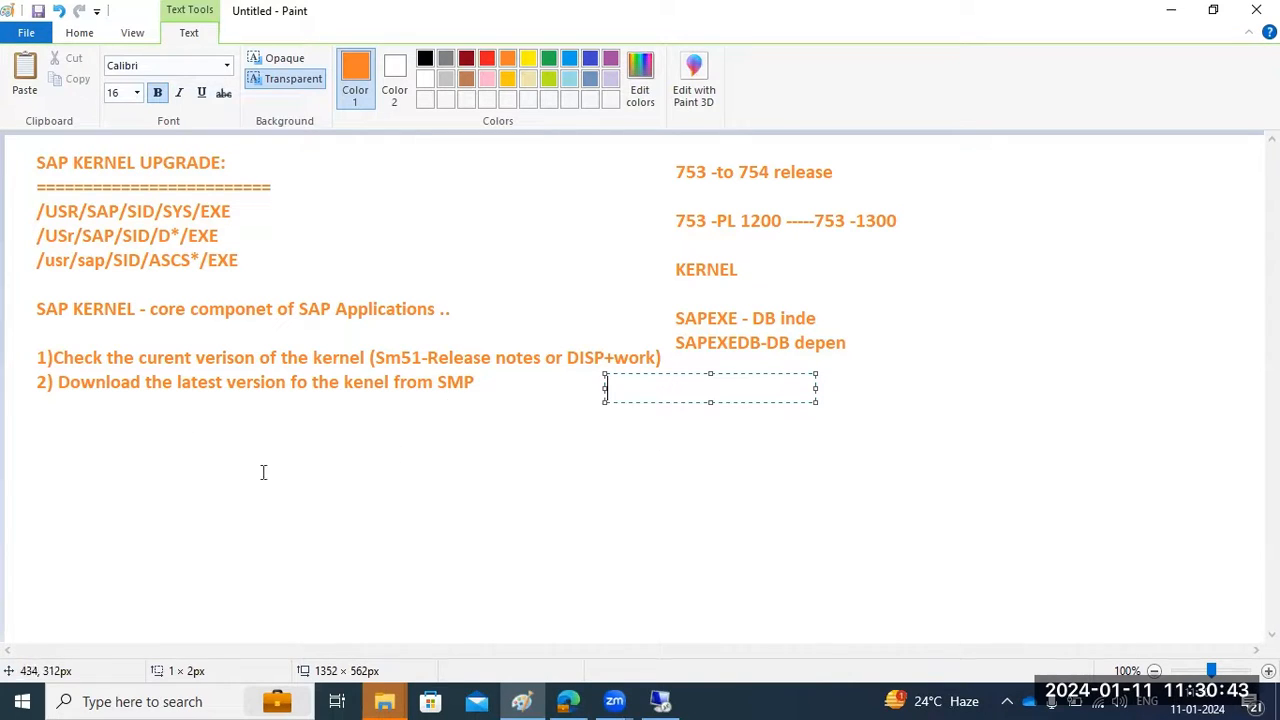
# Add a text box with steps 3 (extract kernel files), 4 (stop SAP) and 5 (replace kernel in EXE directory)
pyautogui.click(49, 437)
pyautogui.moveTo(29, 400); pyautogui.dragTo(1063, 604)
pyautogui.write('3')
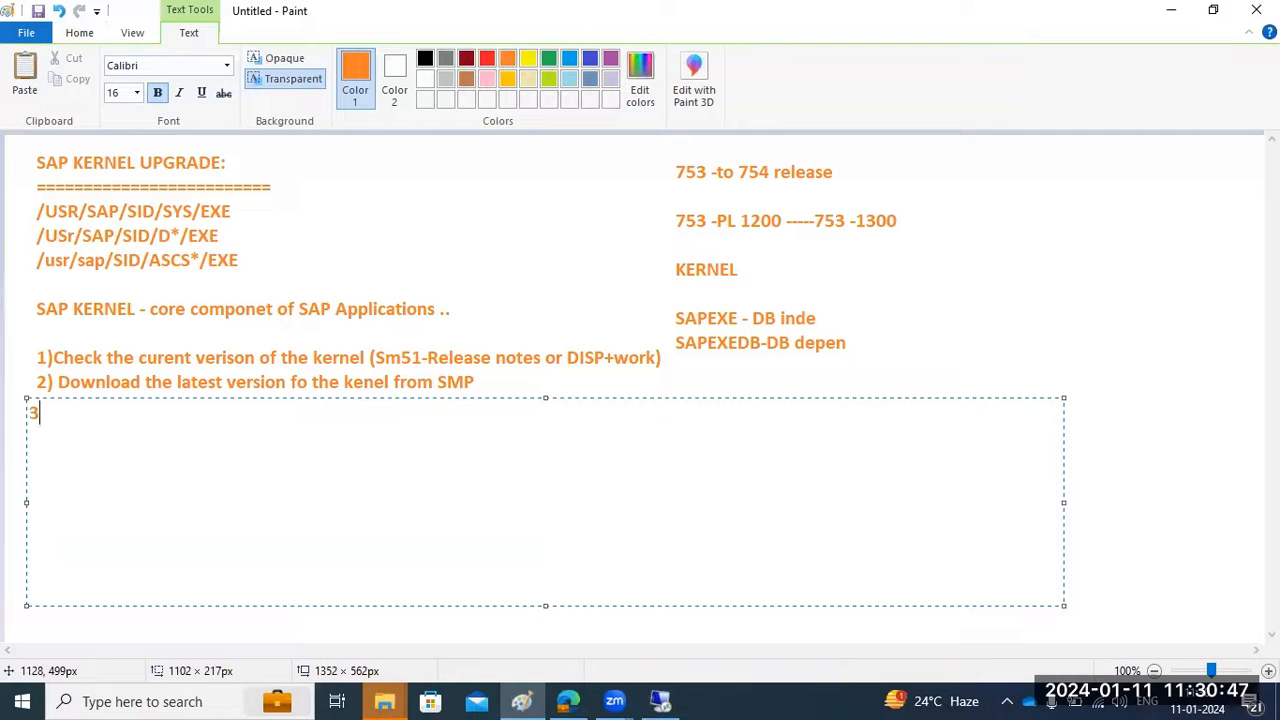
pyautogui.write(')Extract th')
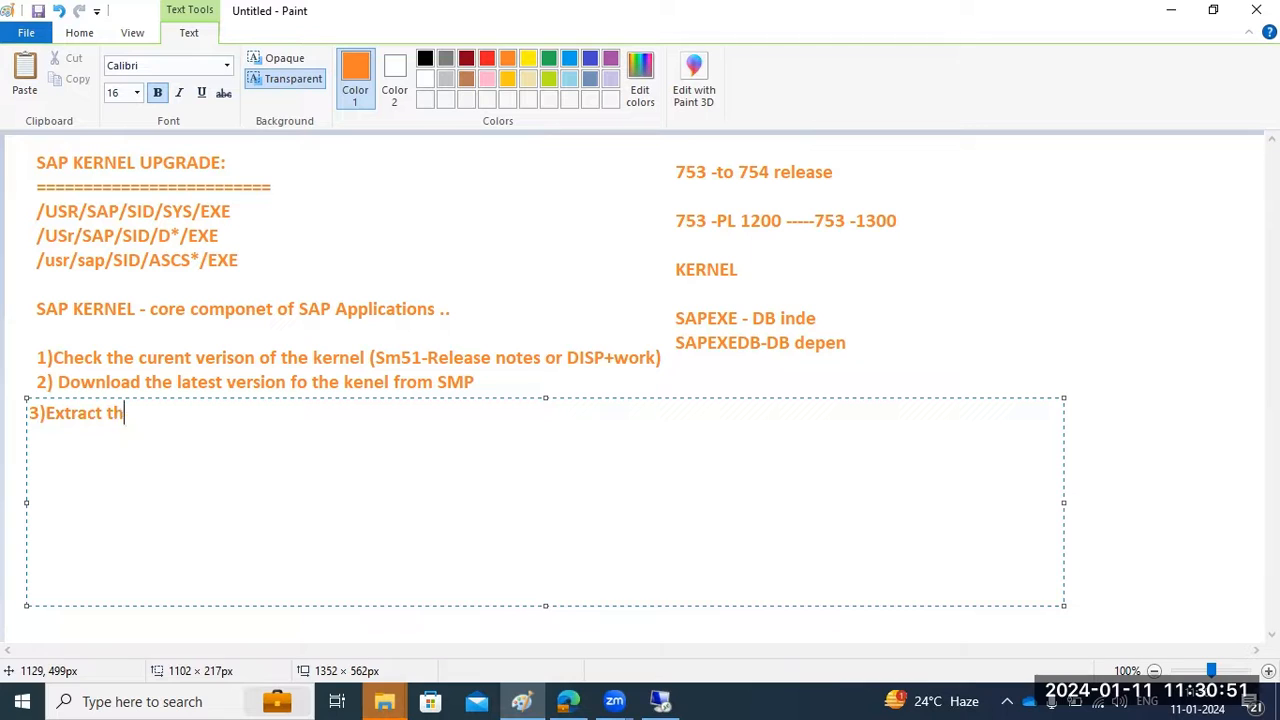
pyautogui.write('e kernel fi')
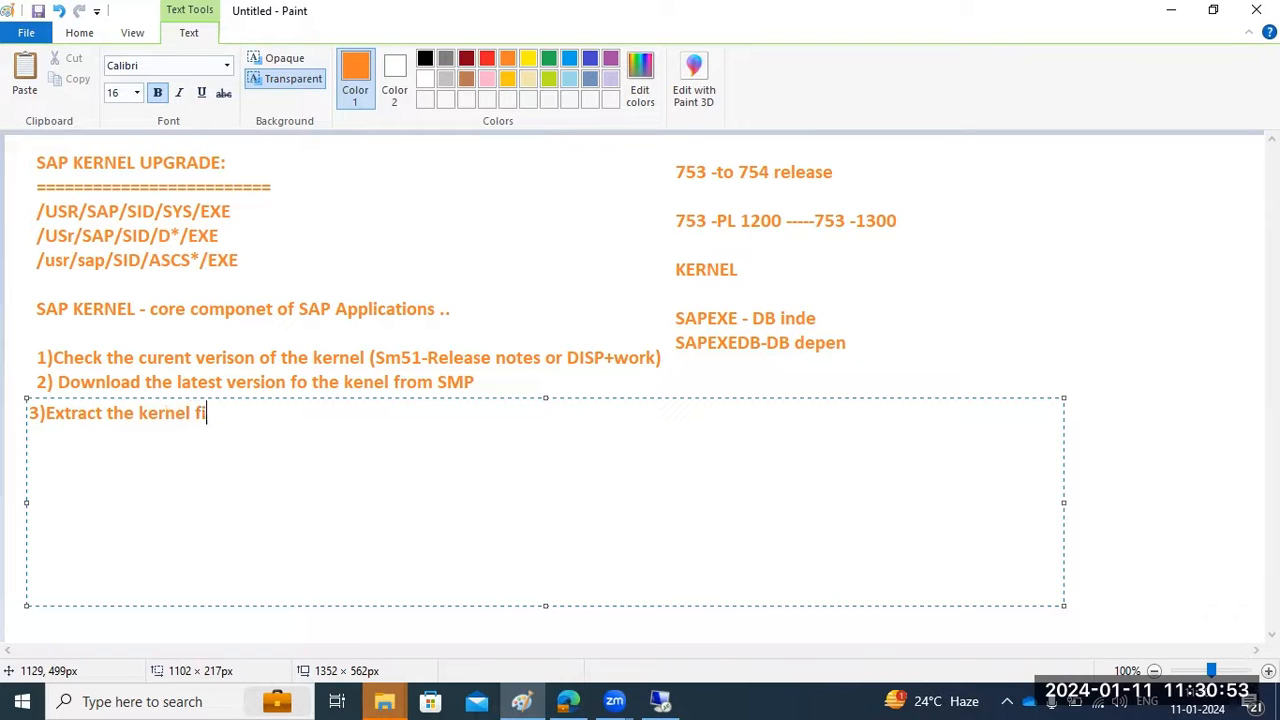
pyautogui.write('les and keep it ready')
pyautogui.press('Return')
pyautogui.write('4)Stopsap A')
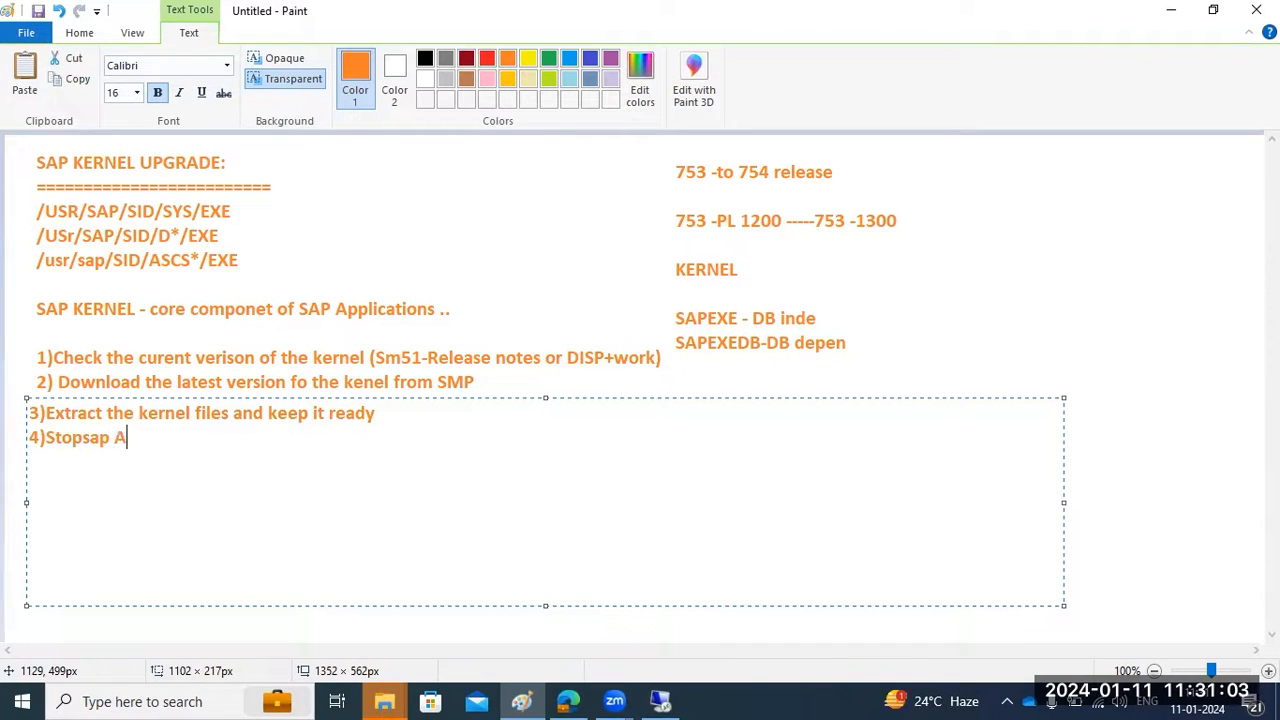
pyautogui.write('pplication for kernel upgrade')
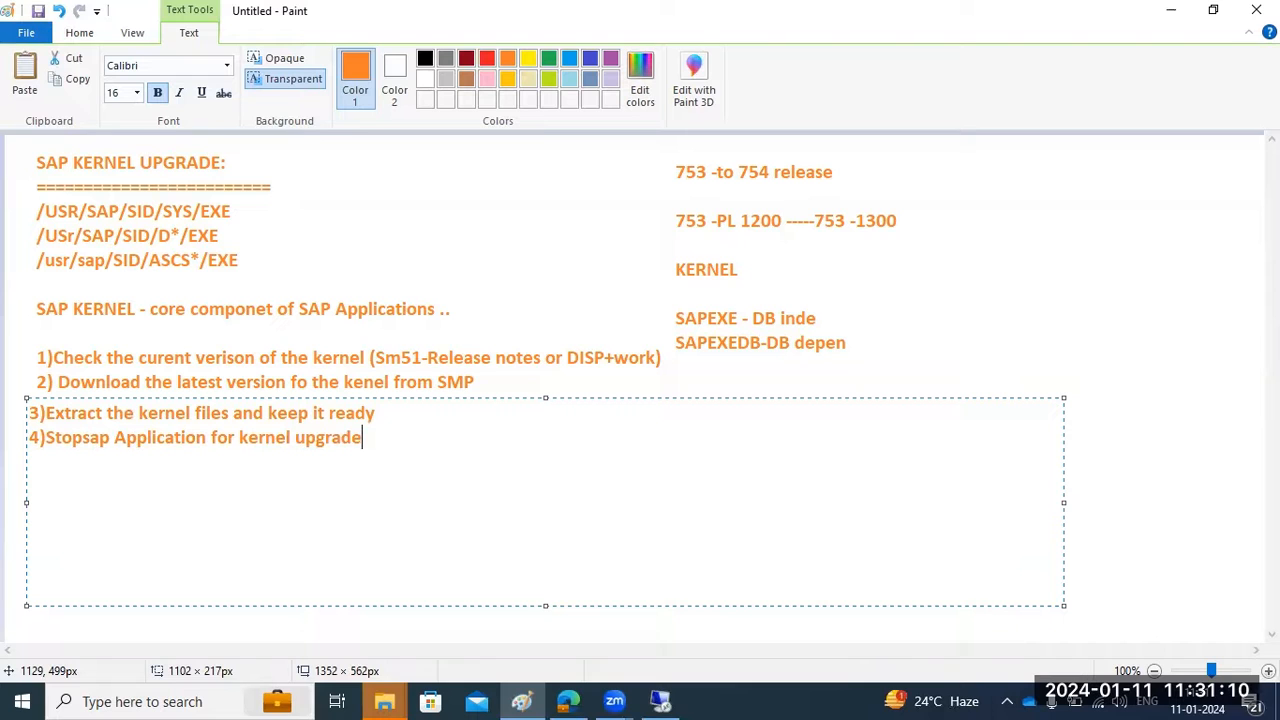
pyautogui.press('Return')
pyautogui.write('5)replace the ')
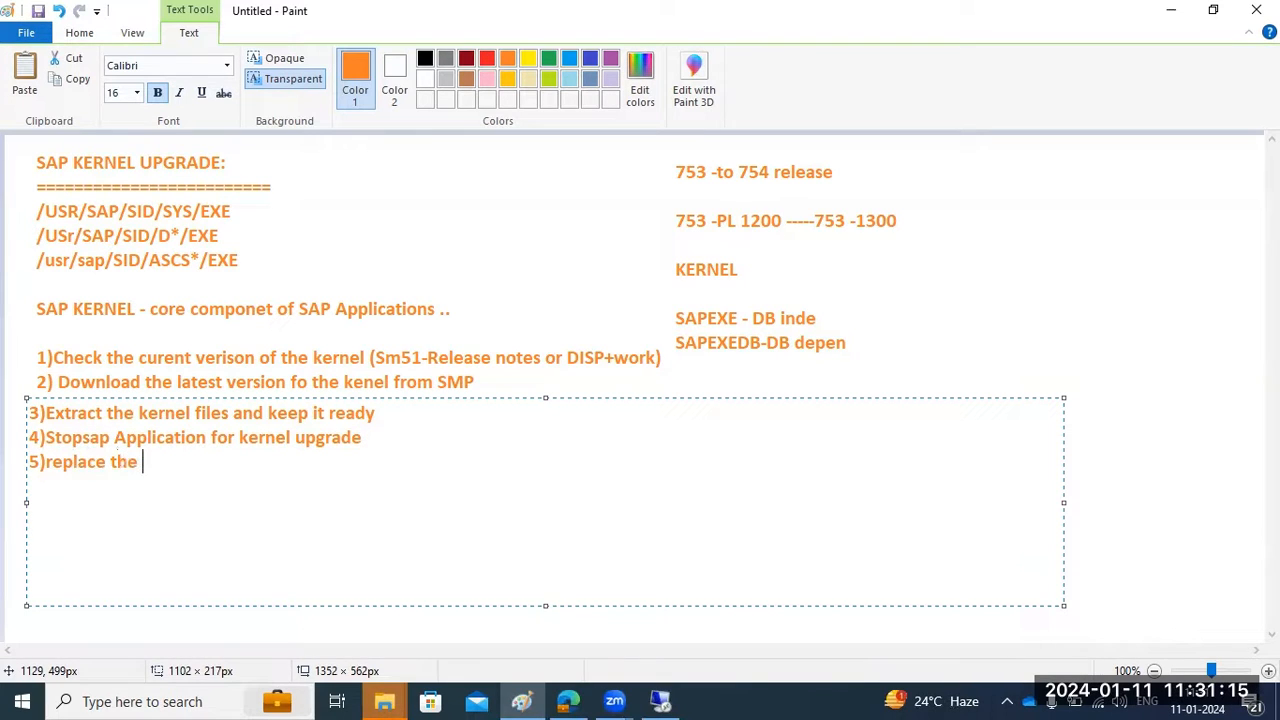
pyautogui.write('new kernel ')
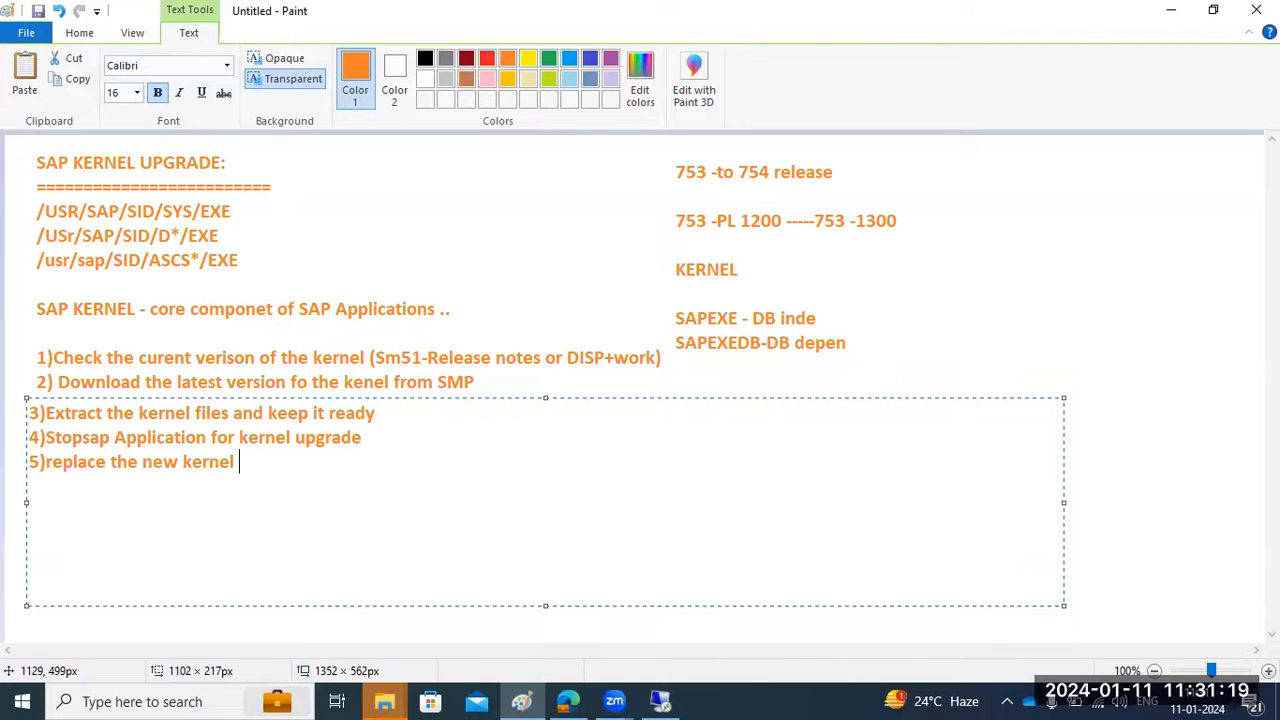
pyautogui.write('(point 3)')
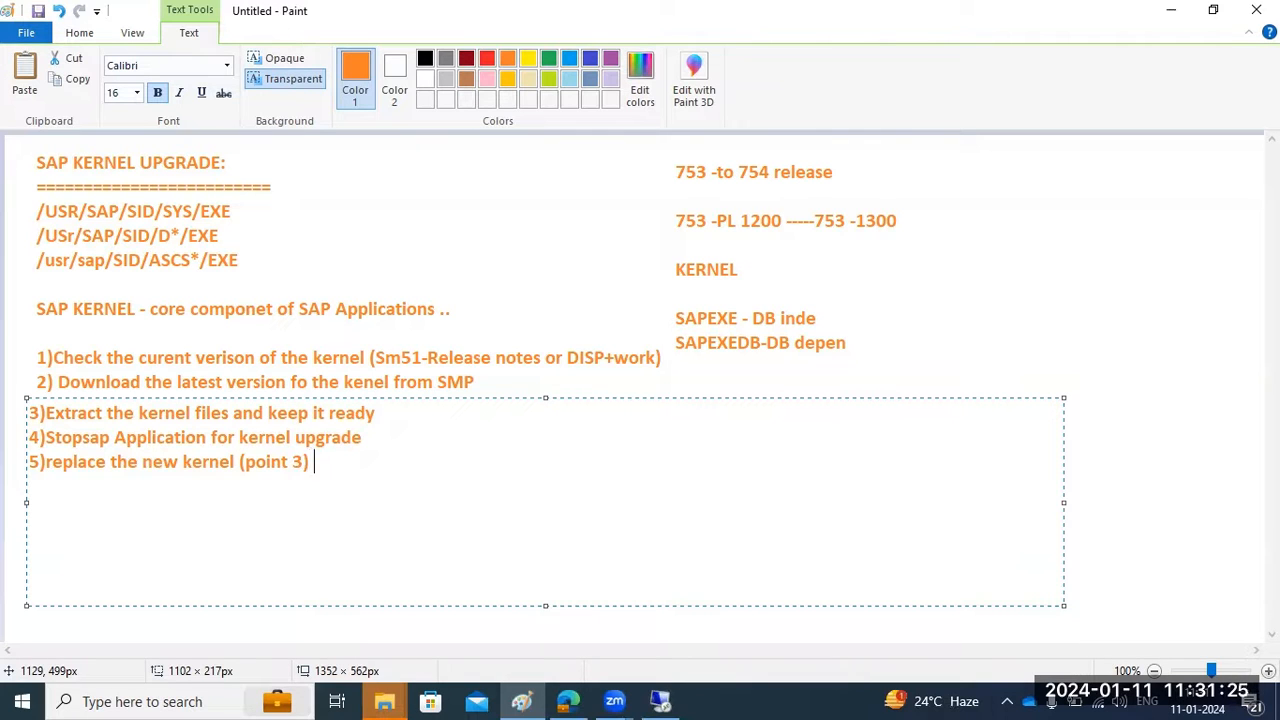
pyautogui.write('into exist')
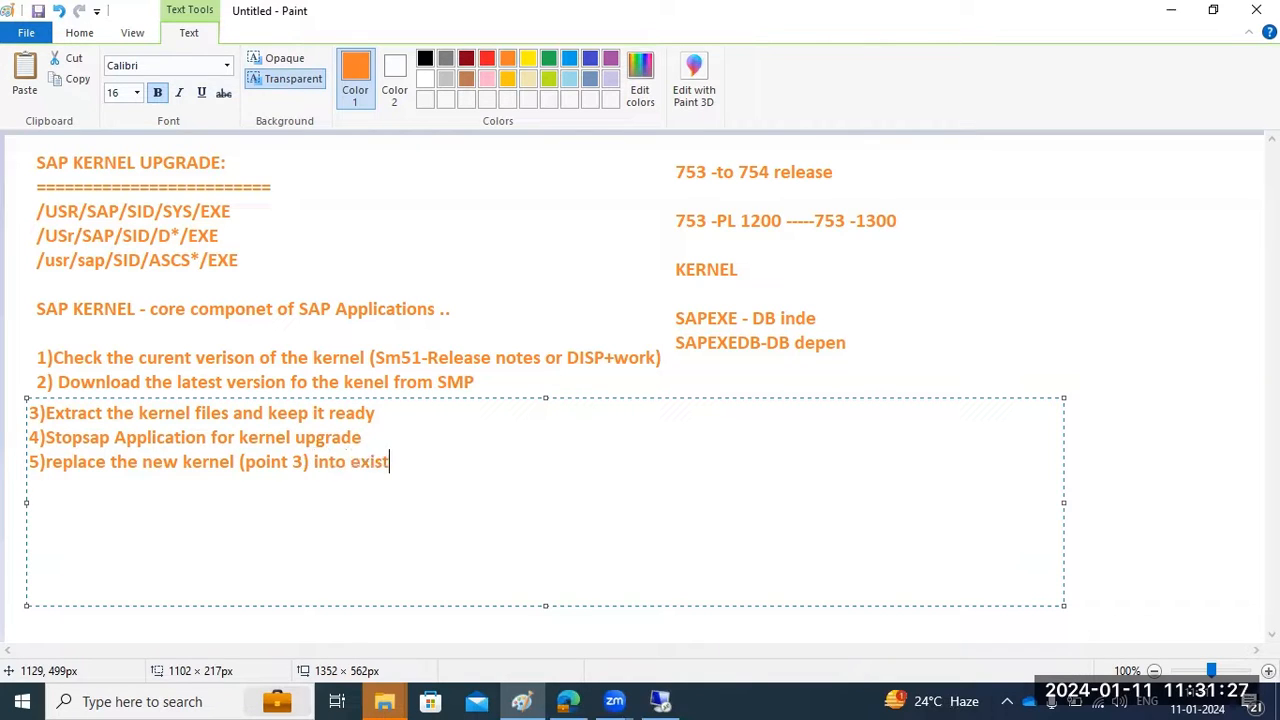
pyautogui.write('ing EXE')
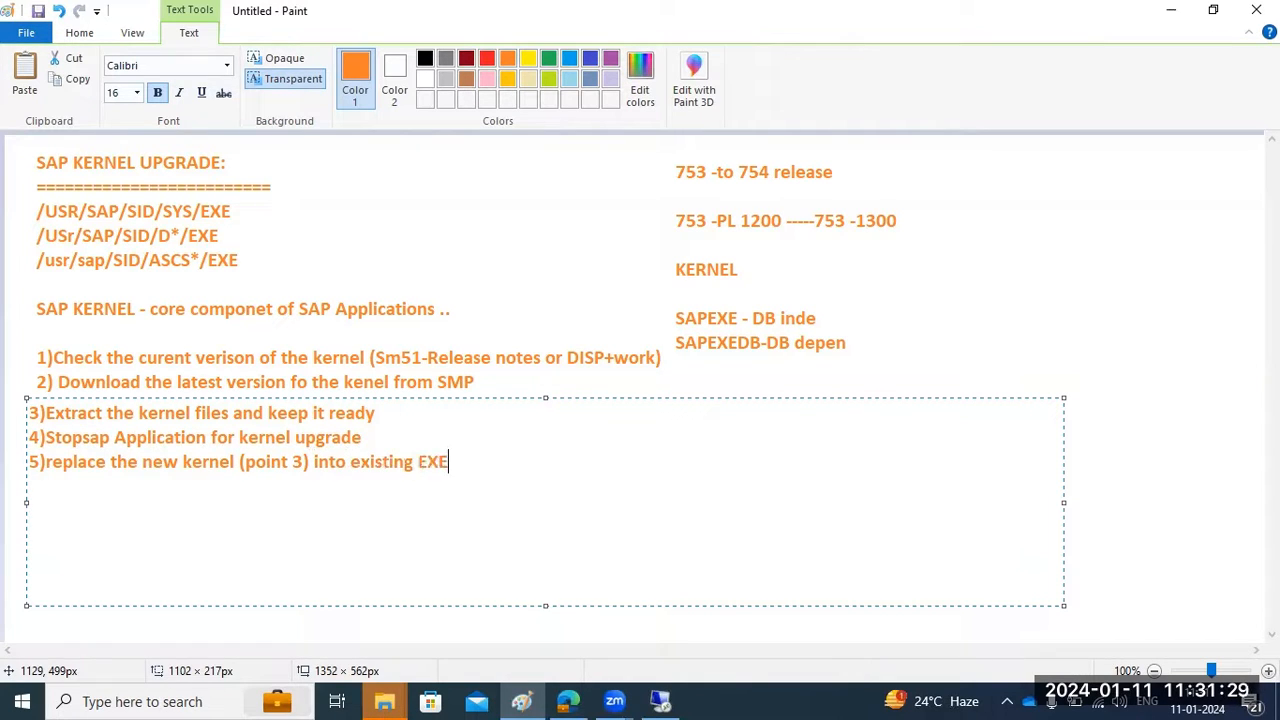
pyautogui.write(' directory')
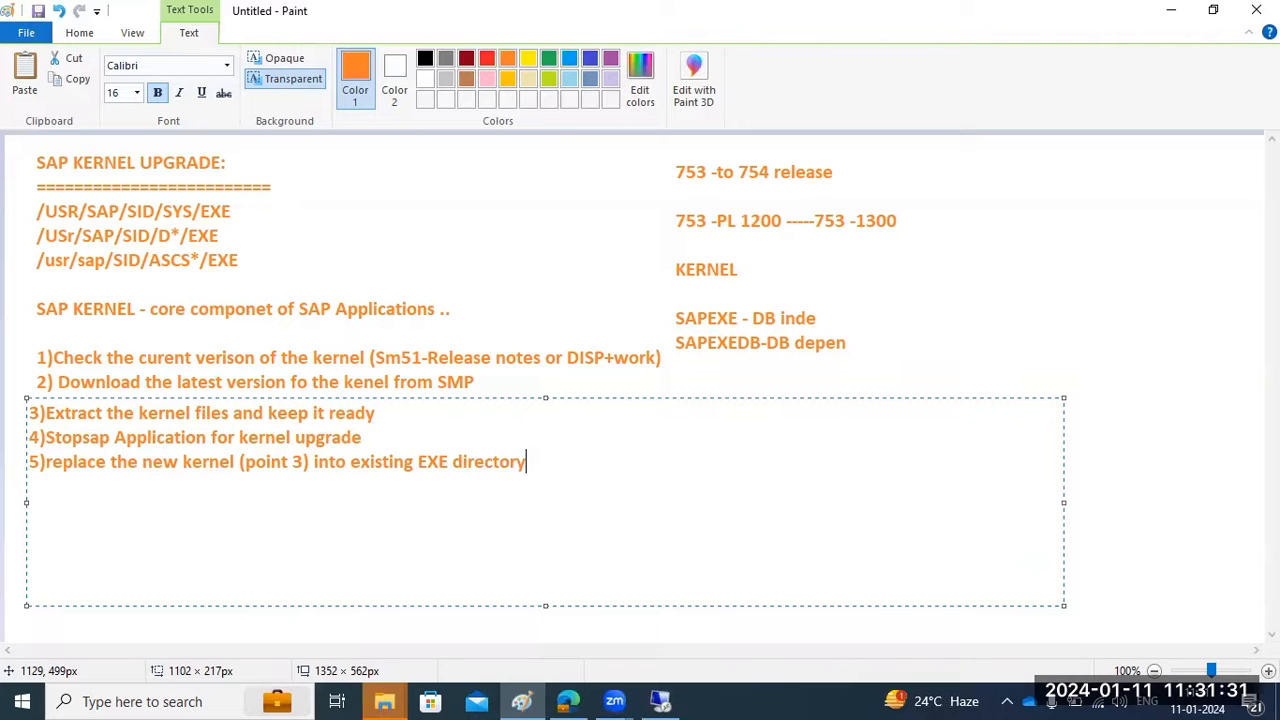
pyautogui.write('6)If its linux 0 =>')
# Finish the notes with the SAPROOT.SH permissions step, 7) start the SAP and 8) perform the health checks
pyautogui.press('BackSpace')
pyautogui.press('BackSpace')
pyautogui.press('BackSpace')
pyautogui.press('BackSpace')
pyautogui.press('BackSpace')
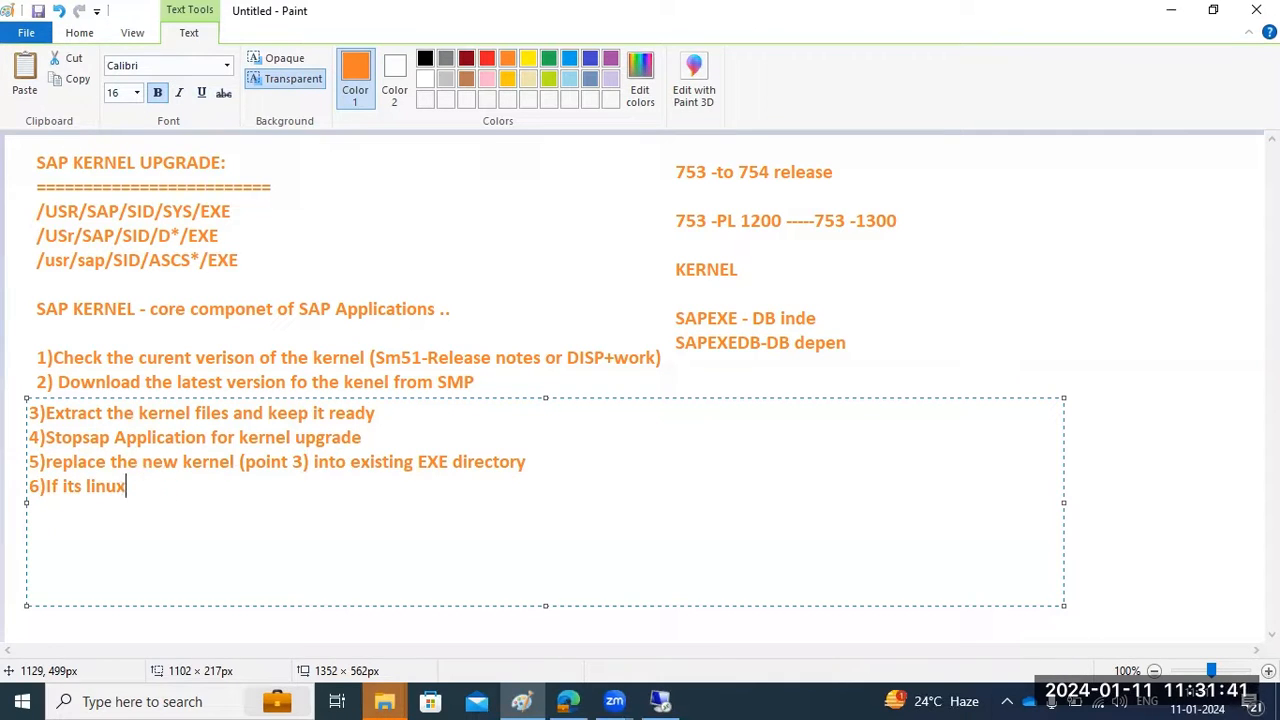
pyautogui.write('- SAPROOT.SH s')
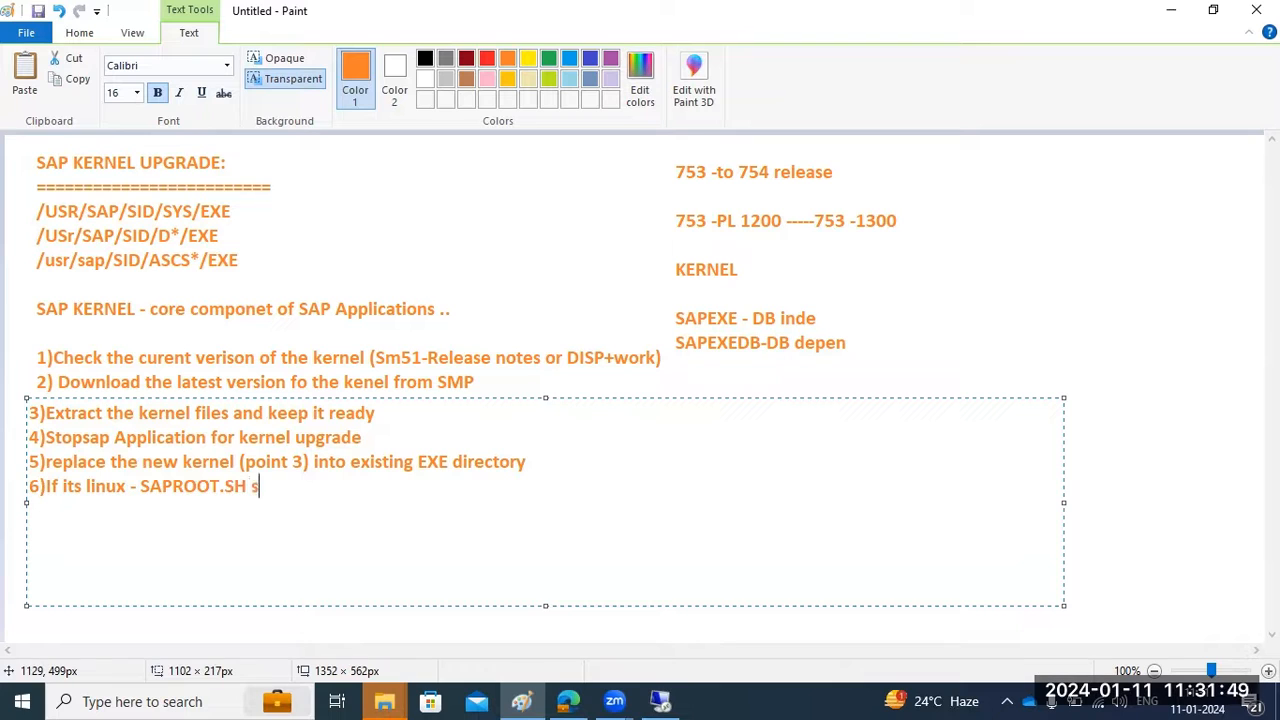
pyautogui.write('cript to s')
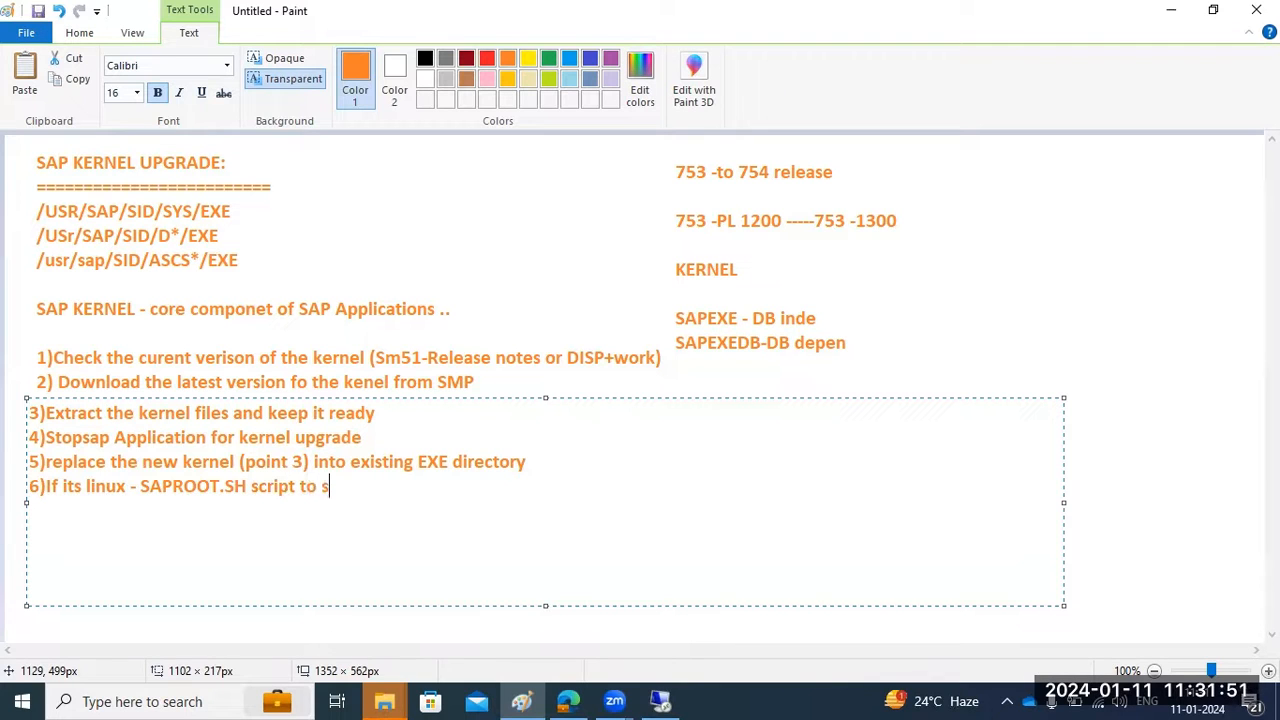
pyautogui.write('et permissions and ')
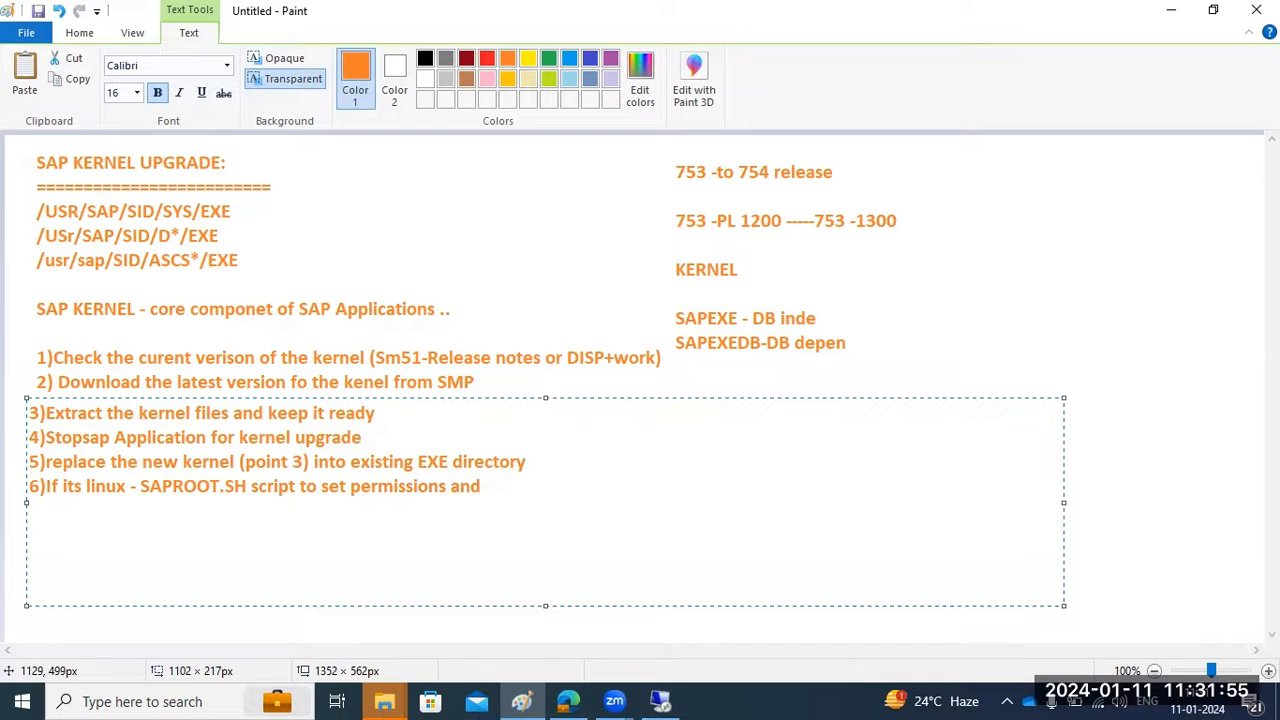
pyautogui.write('groups..7)start the SAP8)perfor')
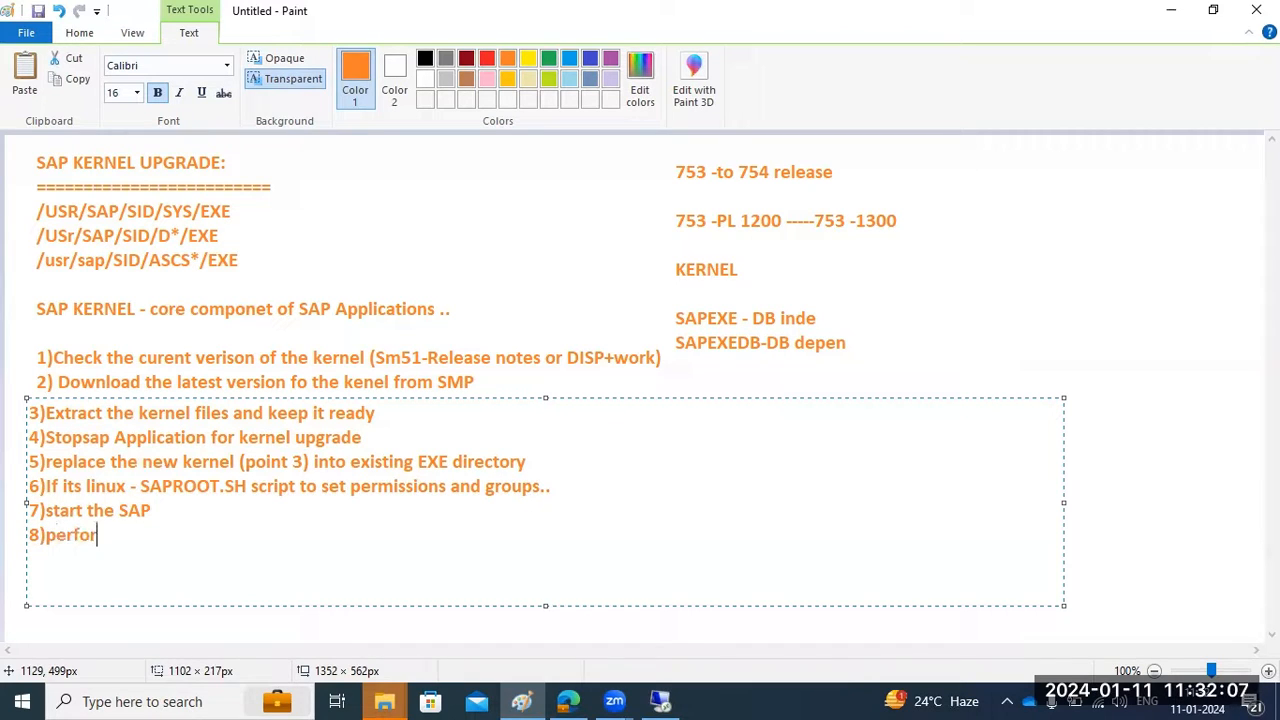
pyautogui.write('m the ha')
pyautogui.press('BackSpace')
pyautogui.press('BackSpace')
pyautogui.write('health ')
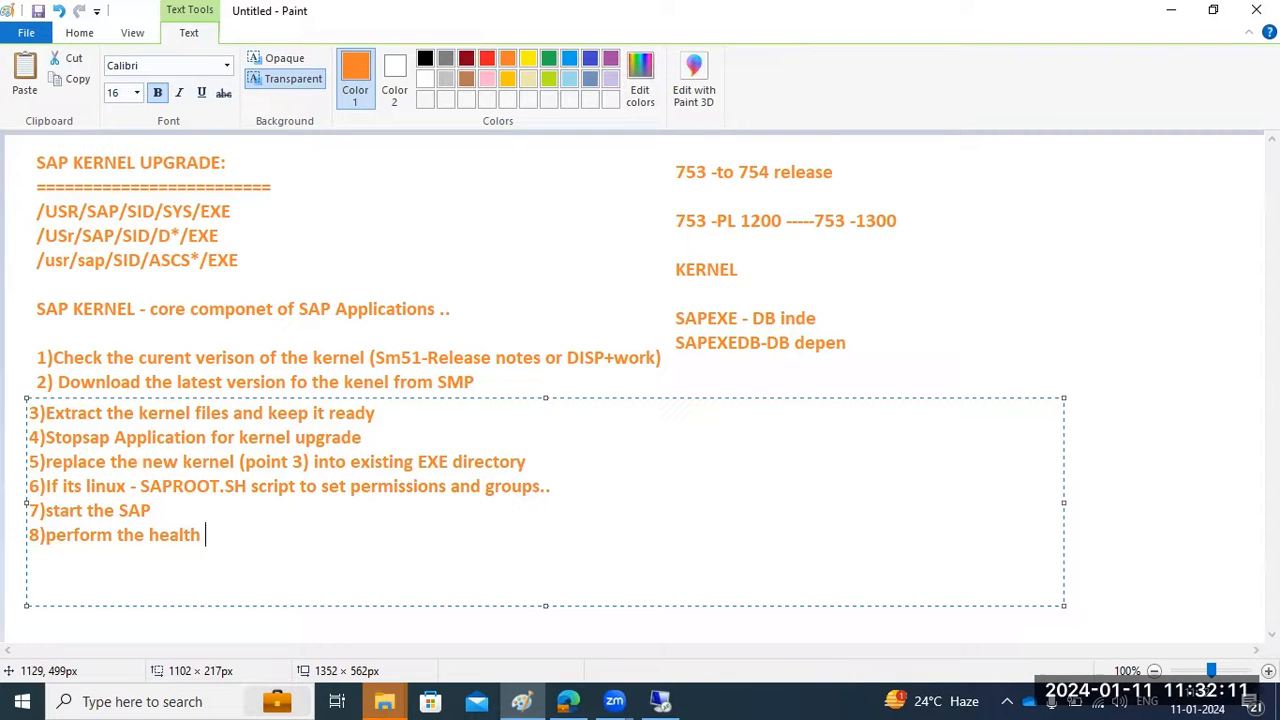
pyautogui.write('checks')
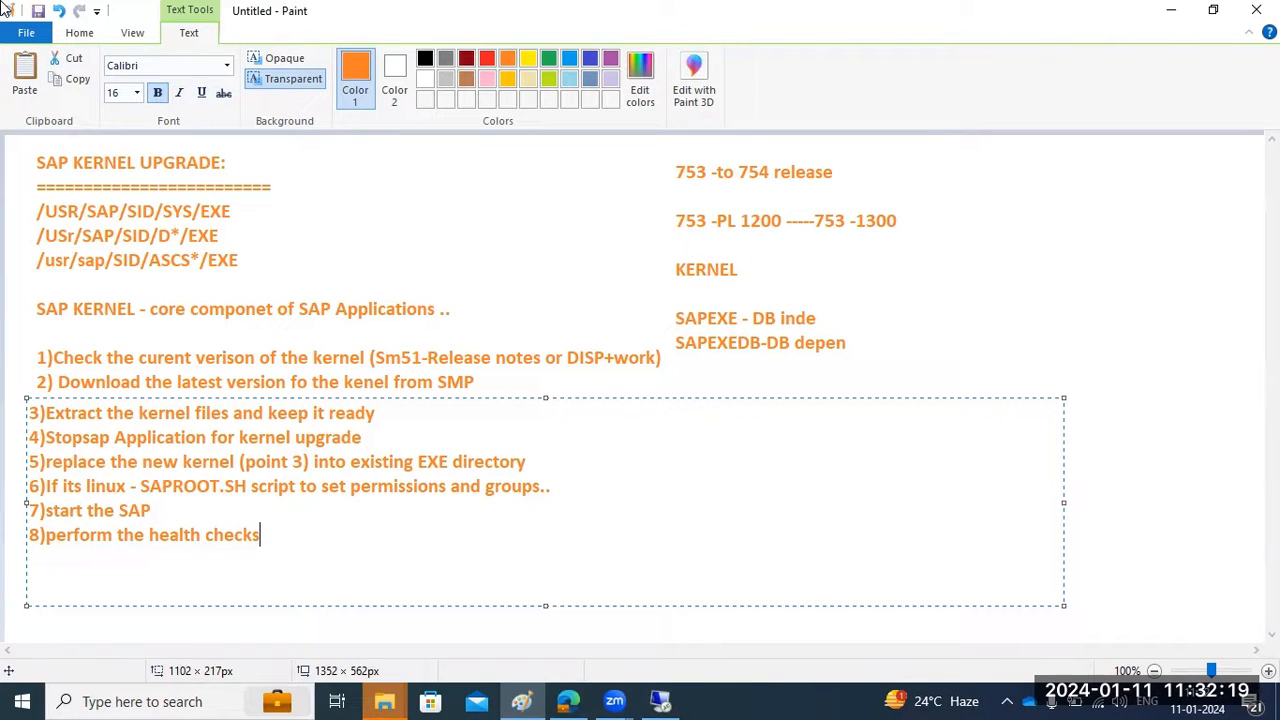
pyautogui.click(660, 701)
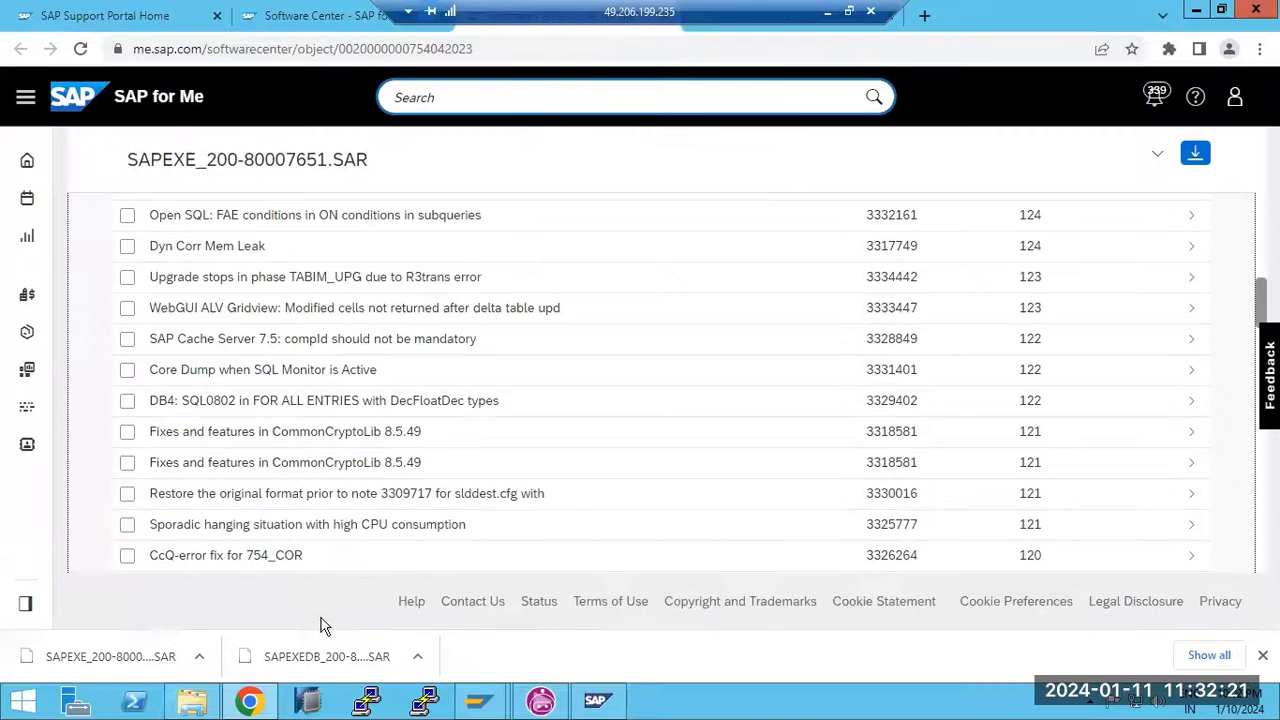
# Select both SAPEXE_200 and SAPEXEDB_200 SAR files in Downloads for moving
pyautogui.click(212, 703)
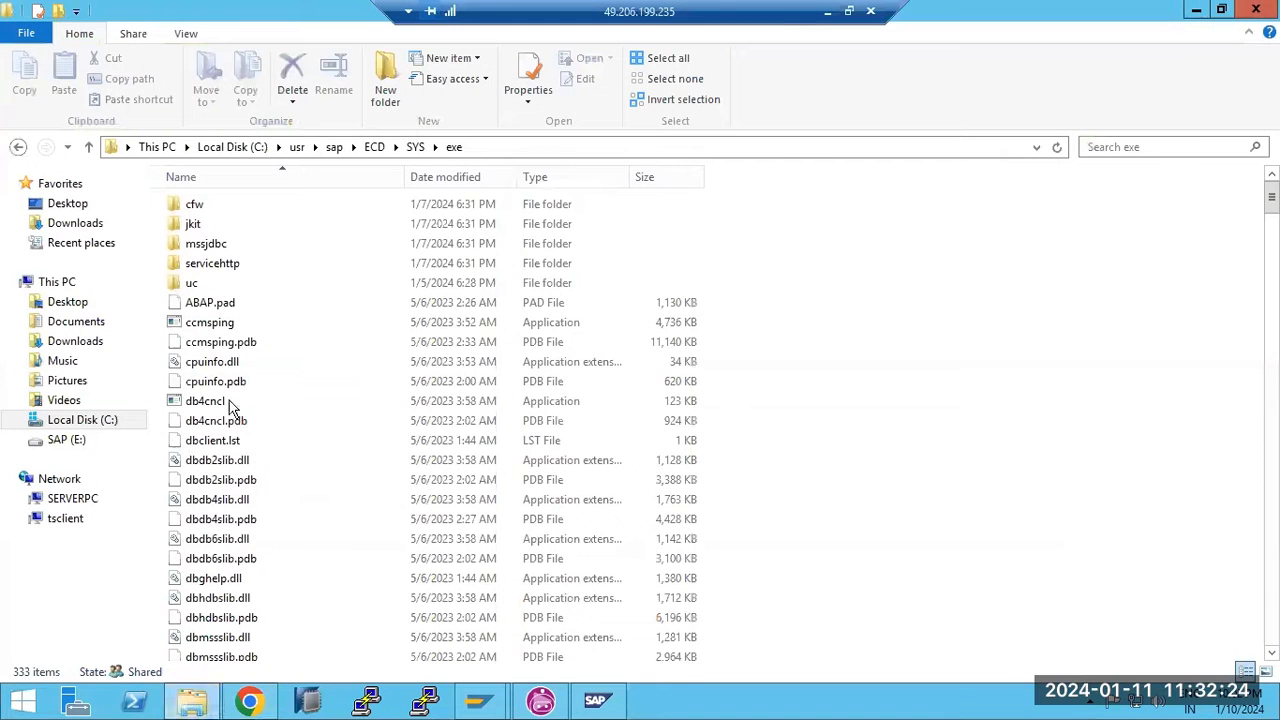
pyautogui.click(90, 225)
pyautogui.click(257, 205)
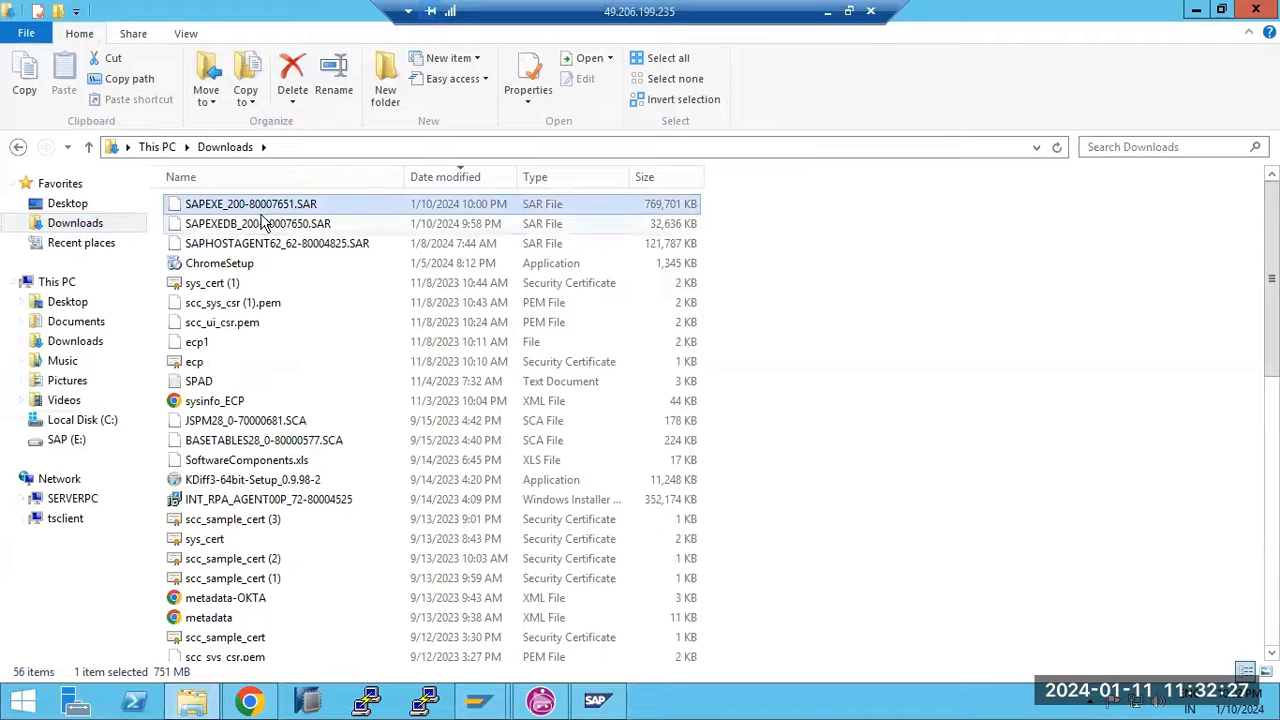
pyautogui.keyDown('ctrl'); pyautogui.click(262, 222); pyautogui.keyUp('ctrl')
pyautogui.hotkey('ctrl', 'c')
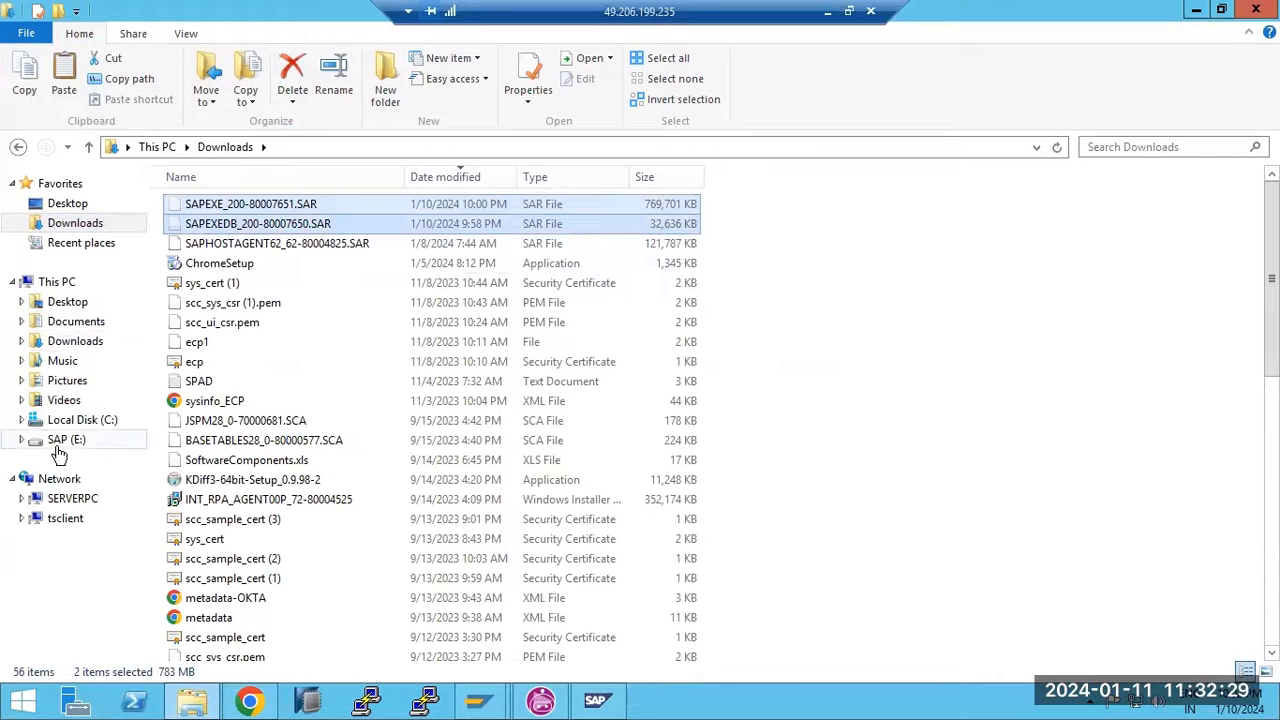
# Create a new folder named kernel-743 in E:\SAPSOFTWARES
pyautogui.click(66, 441)
pyautogui.doubleClick(224, 226)
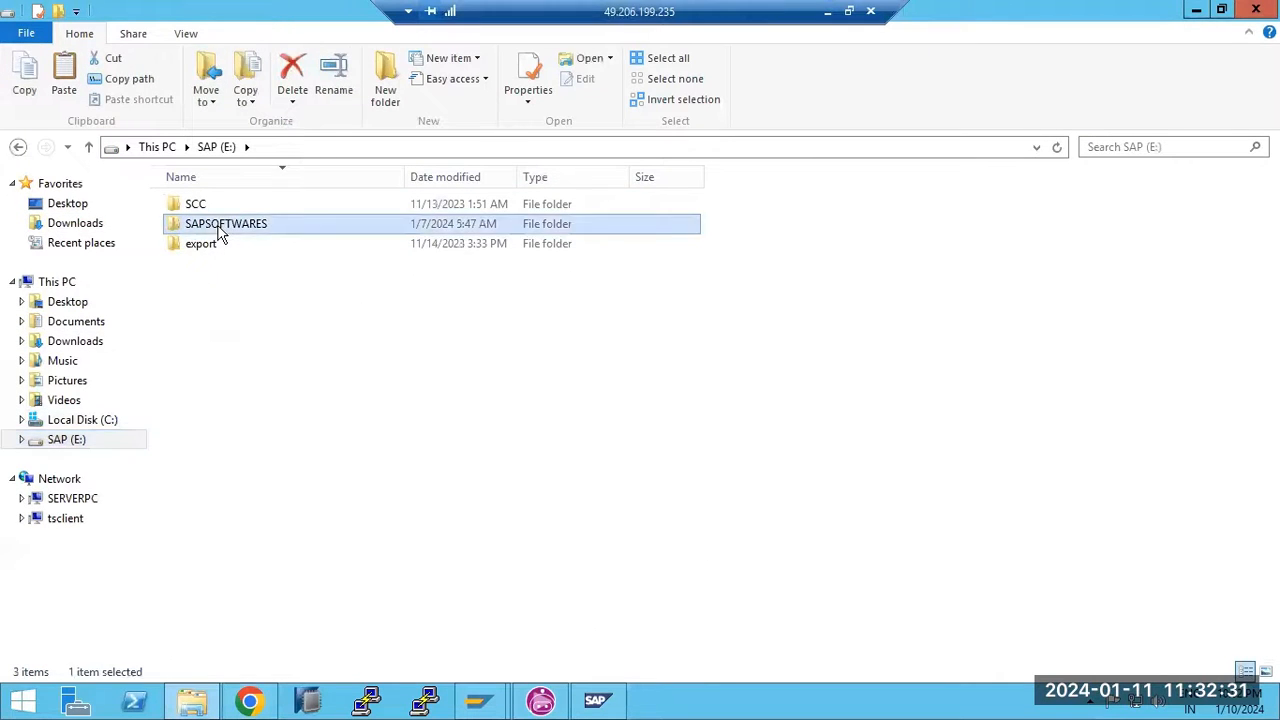
pyautogui.rightClick(248, 362)
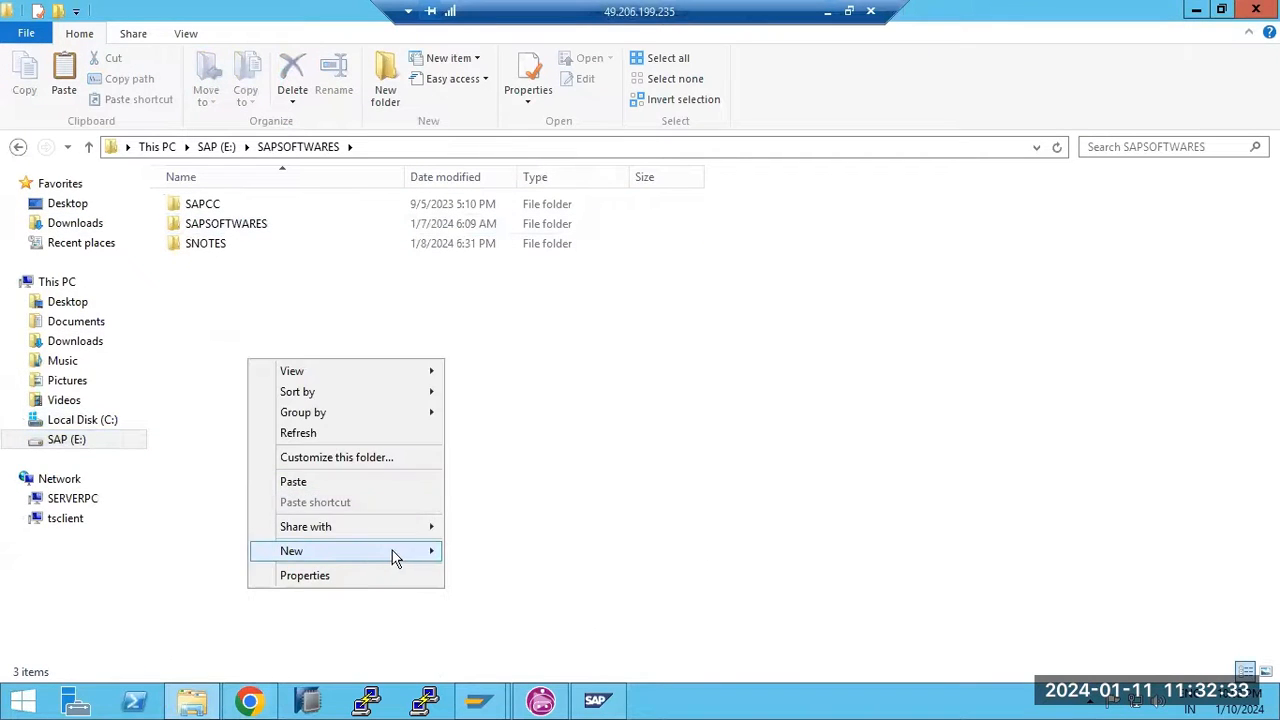
pyautogui.moveTo(394, 552)
pyautogui.click(492, 384)
pyautogui.write('kernel-743')
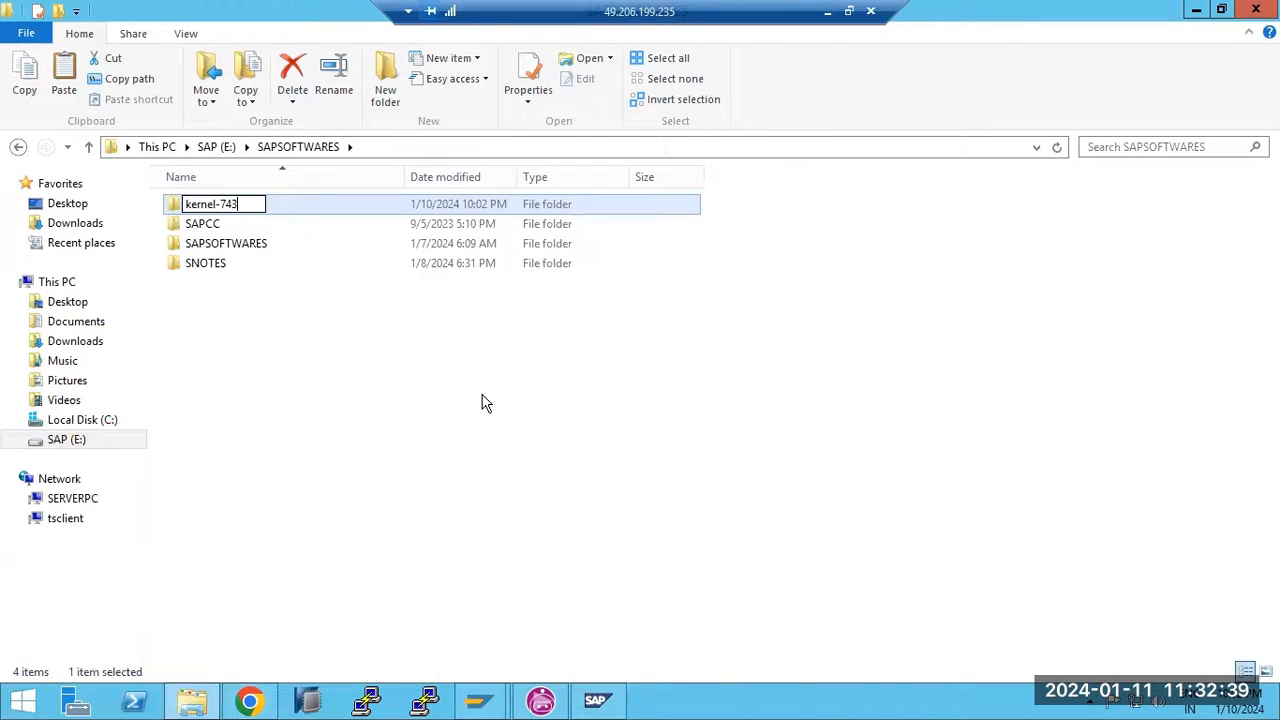
pyautogui.click(440, 437)
# Paste the two kernel SAR archives into kernel-743
pyautogui.doubleClick(209, 205)
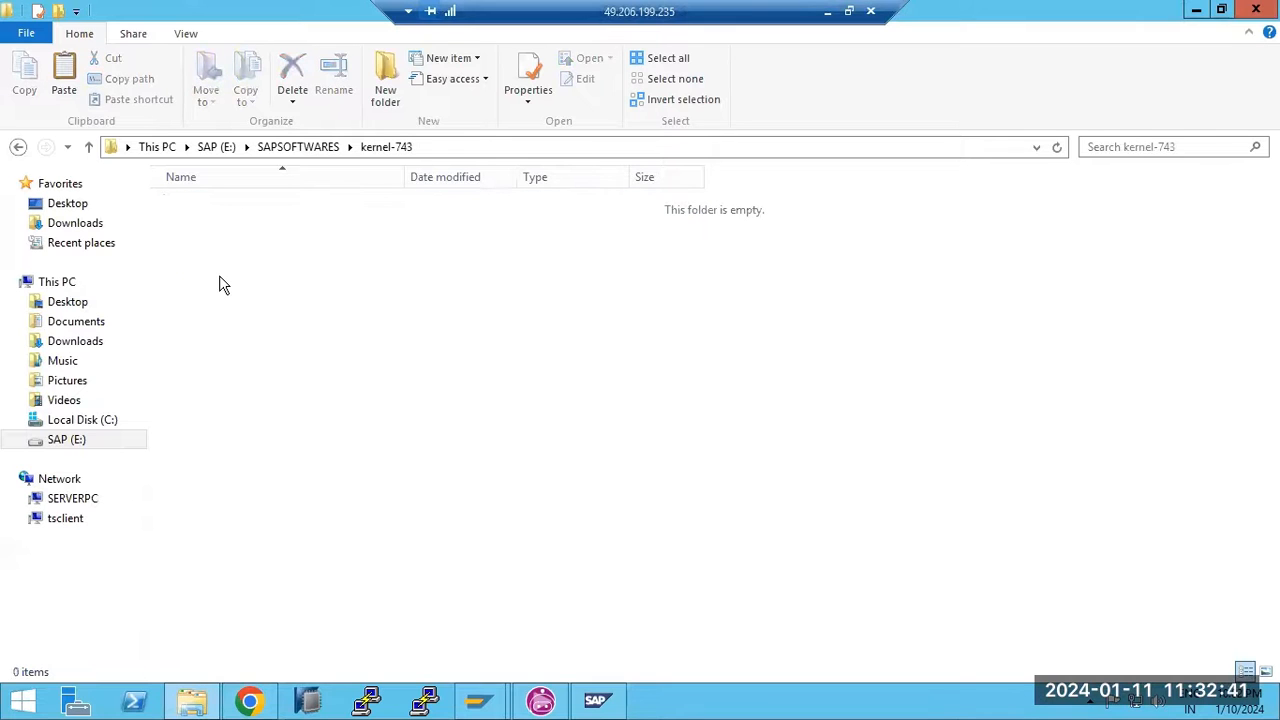
pyautogui.hotkey('ctrl', 'v')
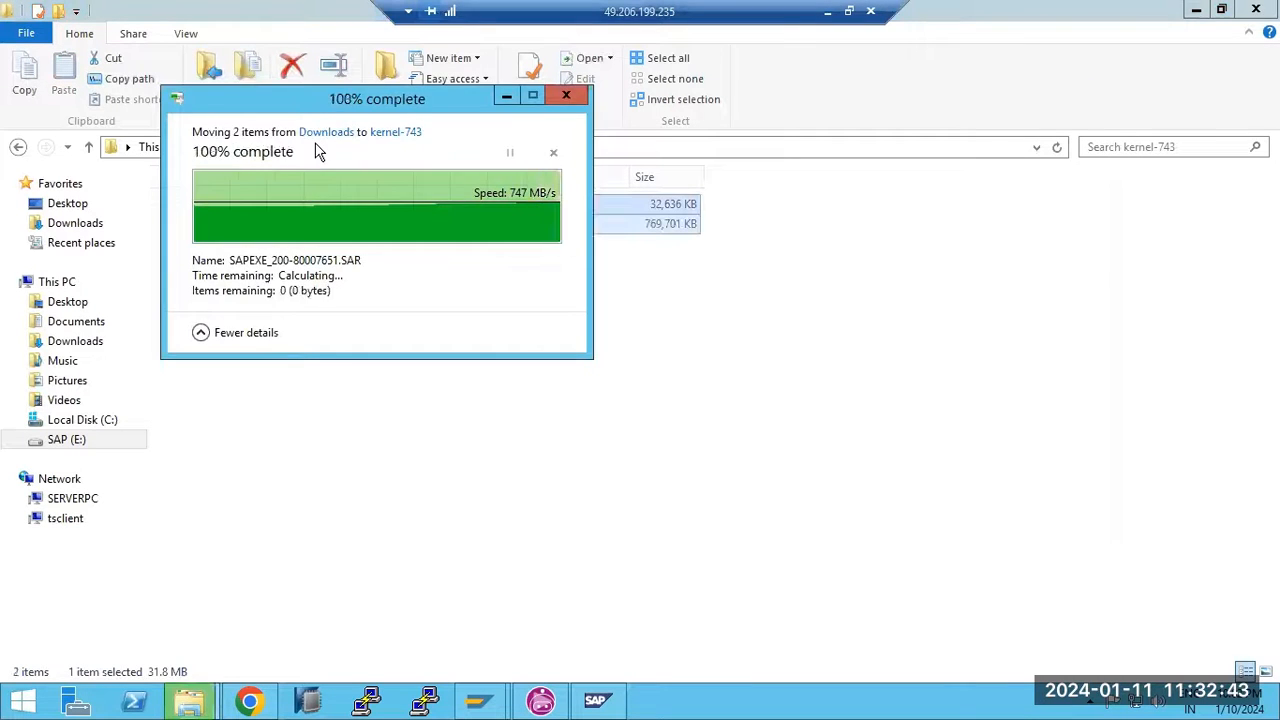
pyautogui.click(318, 147)
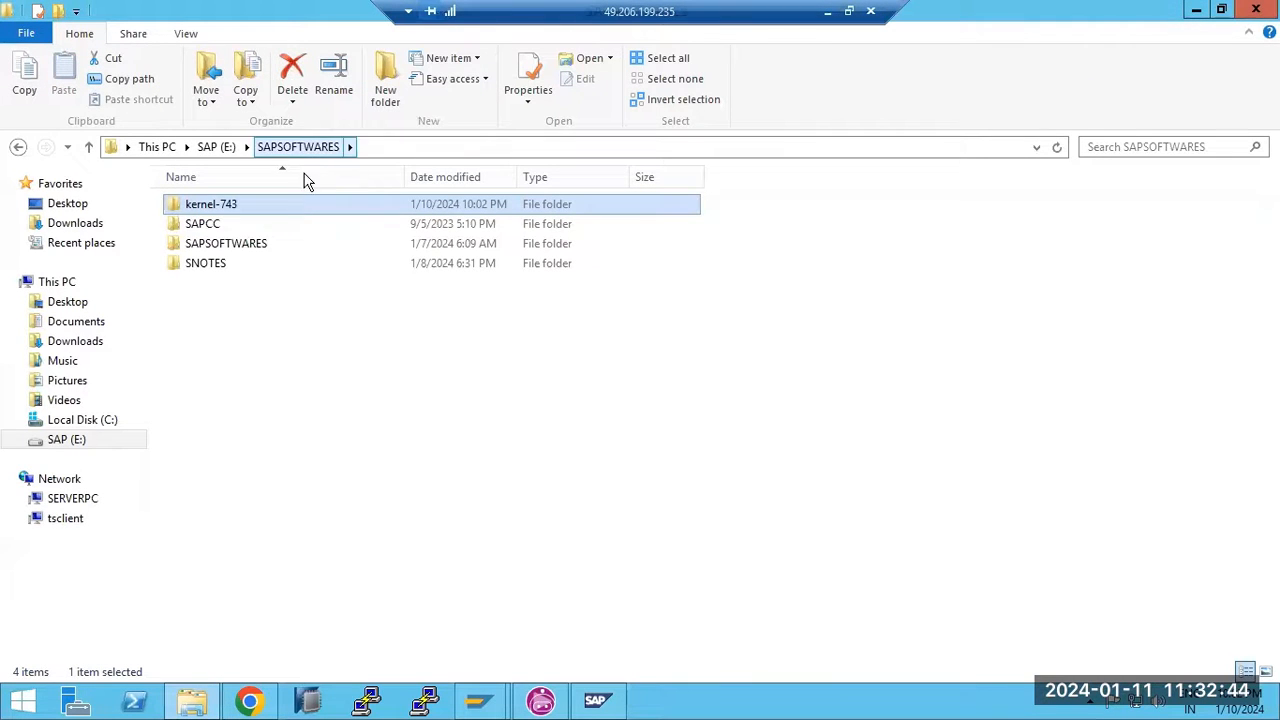
# Copy the SAPCAR program from the SAPSOFTWARES\SWPM folder
pyautogui.doubleClick(219, 245)
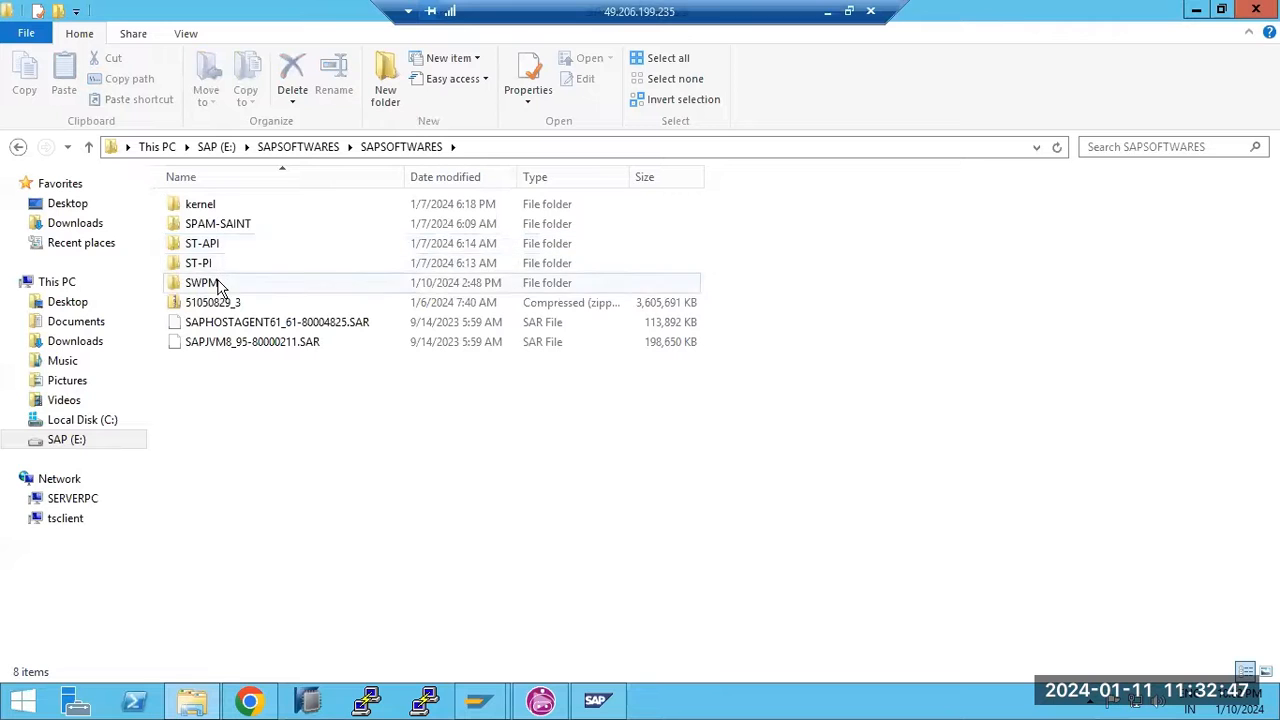
pyautogui.doubleClick(217, 285)
pyautogui.scroll(-2, 258, 422)
pyautogui.scroll(-5, 258, 422)
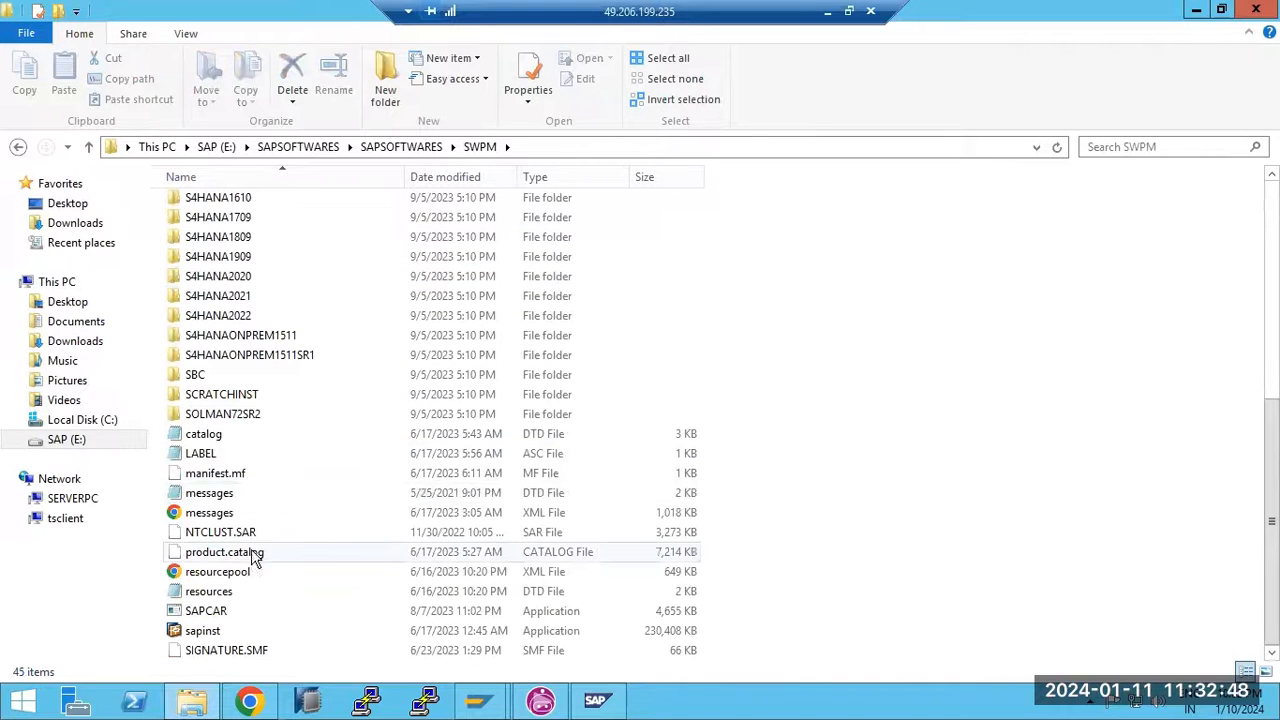
pyautogui.click(238, 614)
pyautogui.hotkey('ctrl', 'c')
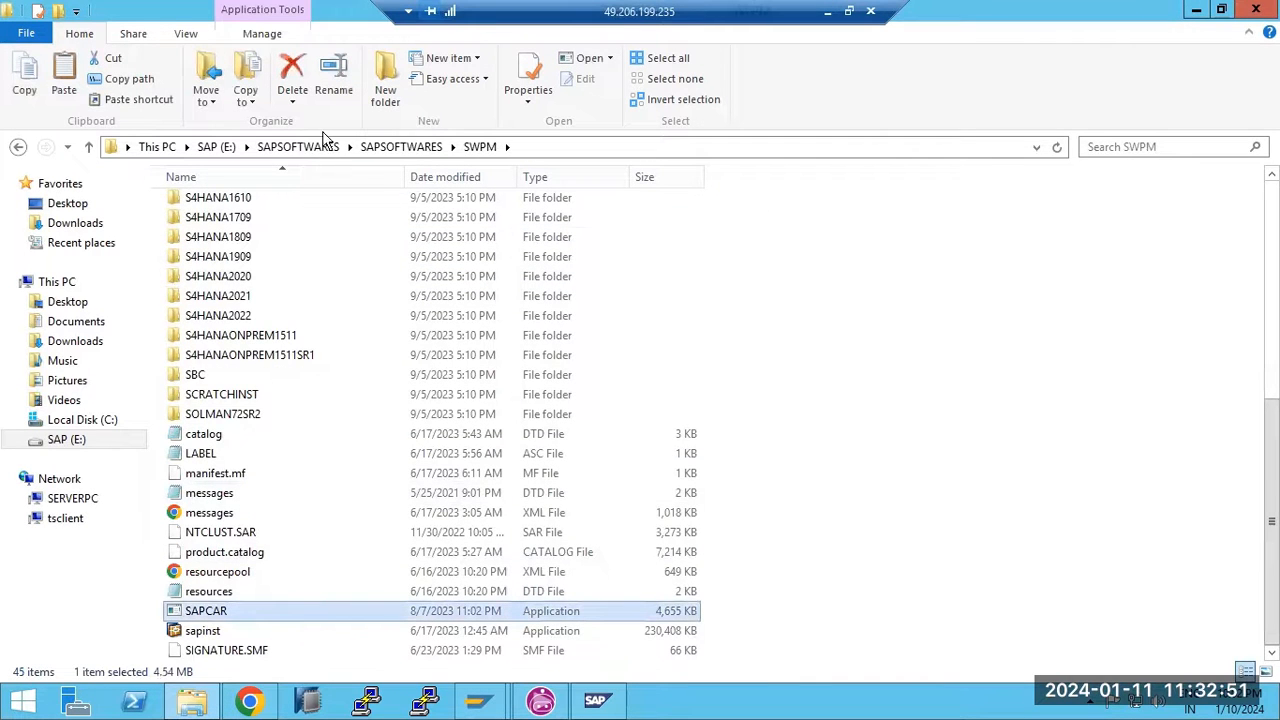
# Paste SAPCAR into E:\SAPSOFTWARES\kernel-743 alongside the kernel archives
pyautogui.click(390, 146)
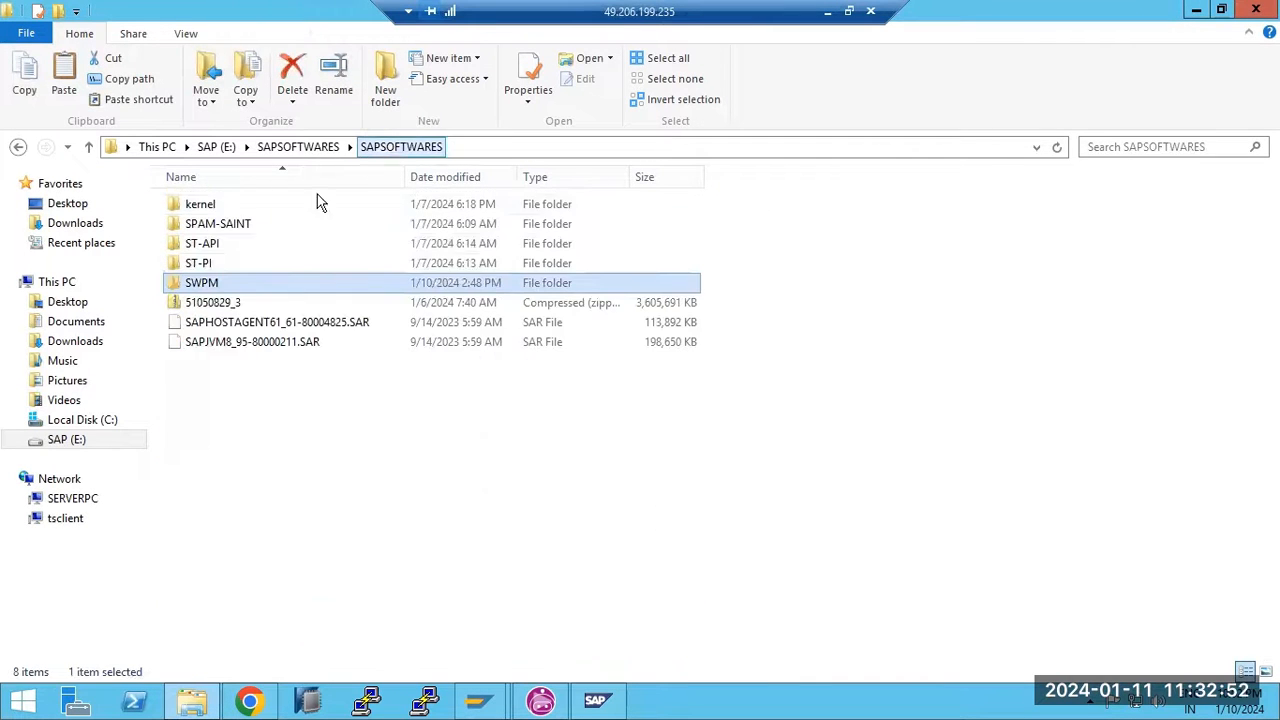
pyautogui.doubleClick(200, 205)
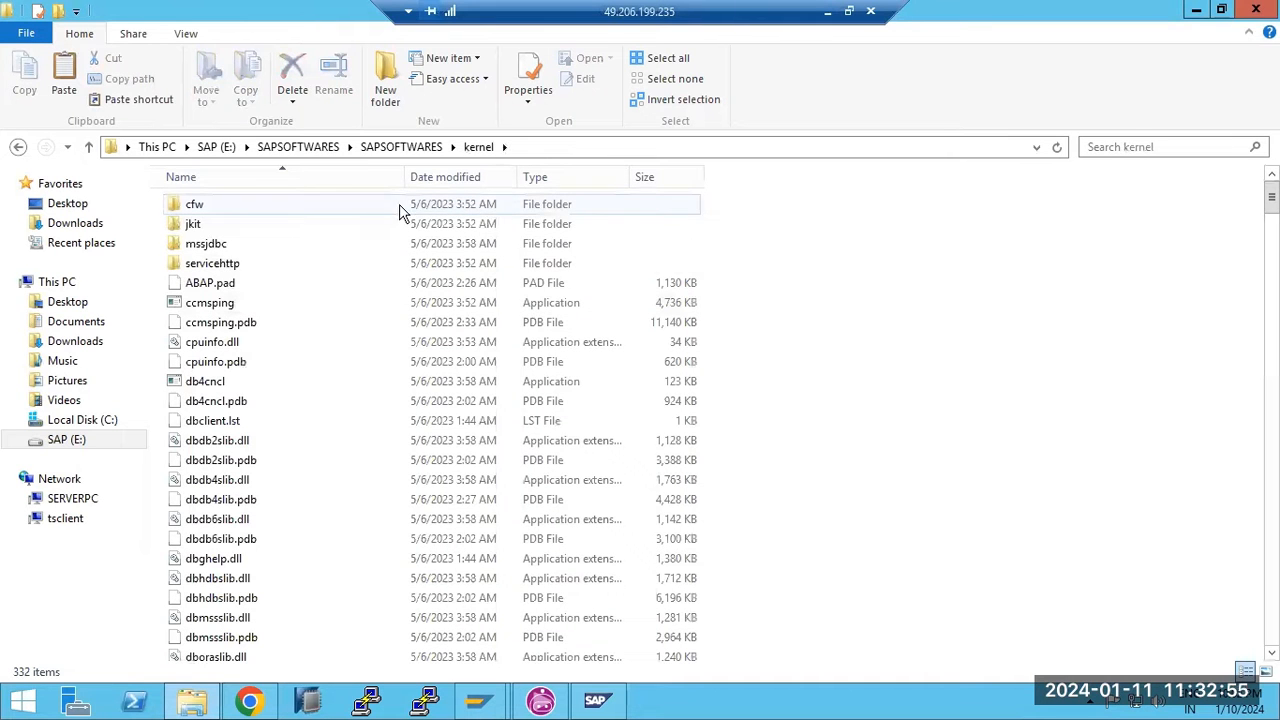
pyautogui.click(226, 150)
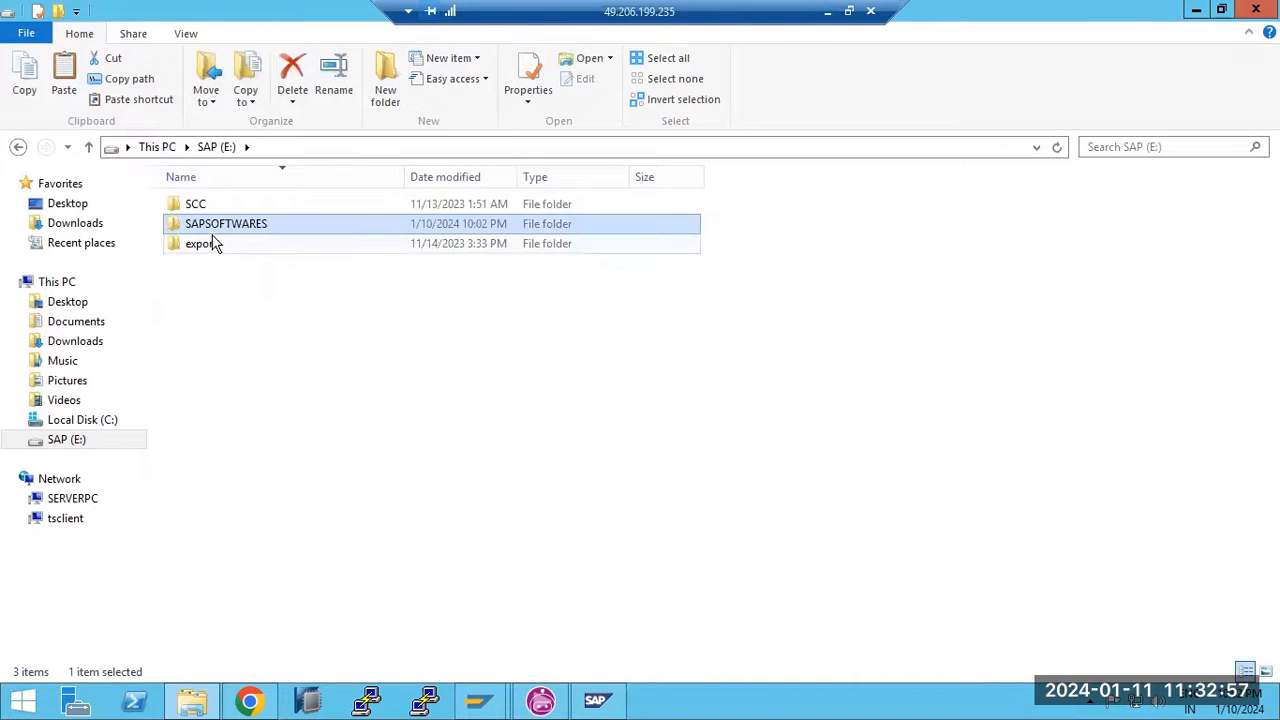
pyautogui.doubleClick(213, 228)
pyautogui.doubleClick(220, 205)
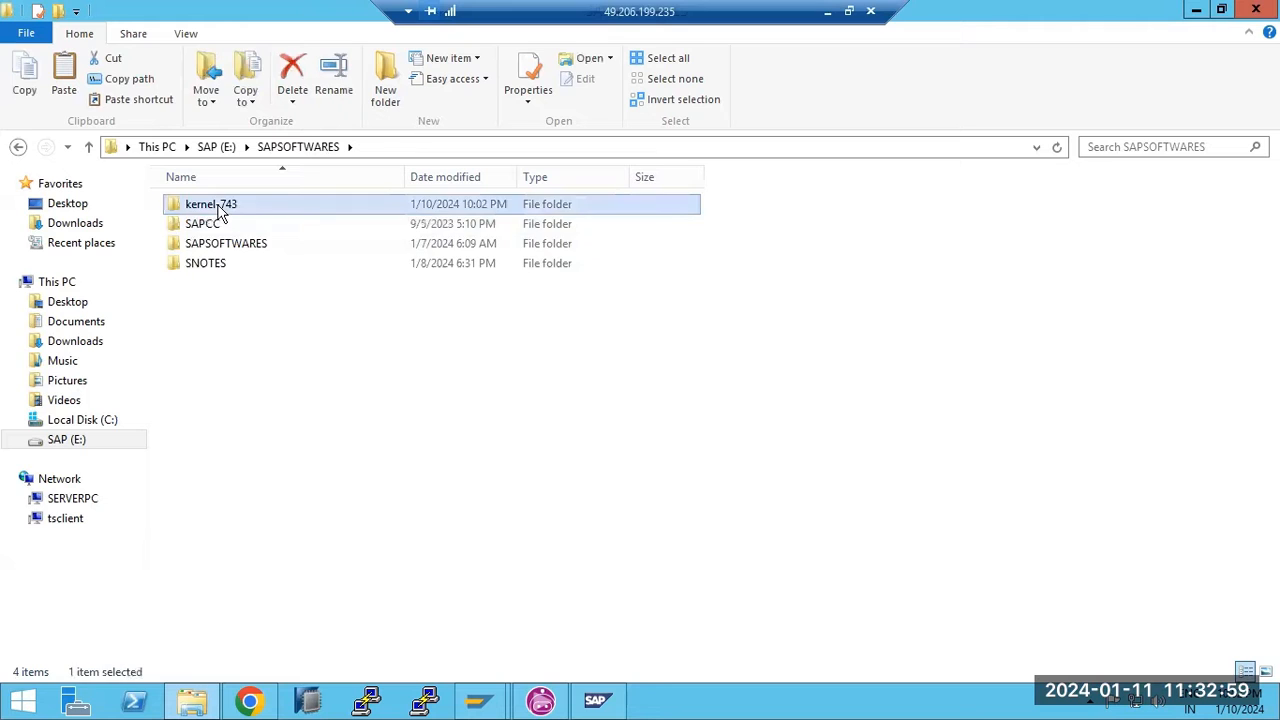
pyautogui.hotkey('ctrl', 'v')
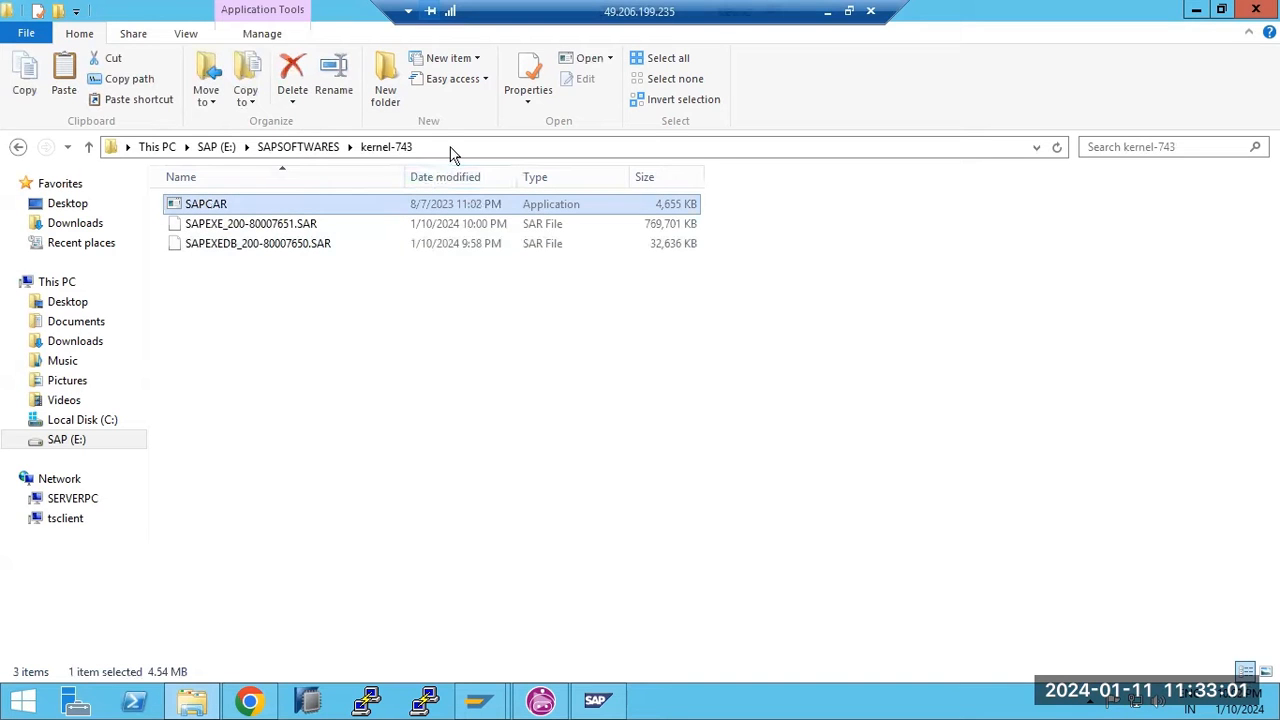
pyautogui.click(451, 147)
# Open a Command Prompt in kernel-743 and run SAPCAR -xvf on the SAPEXE archive, extracting 886 files
pyautogui.write('cmd')
pyautogui.press('Return')
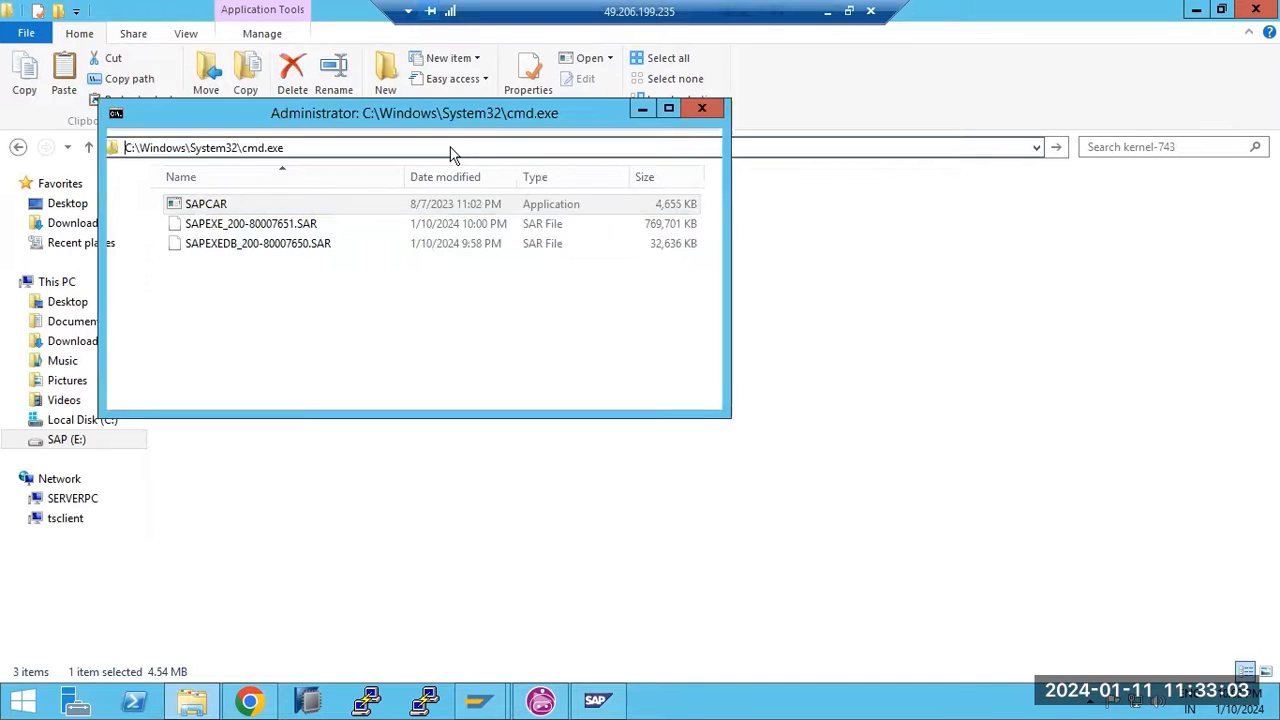
pyautogui.write('SAPCAR')
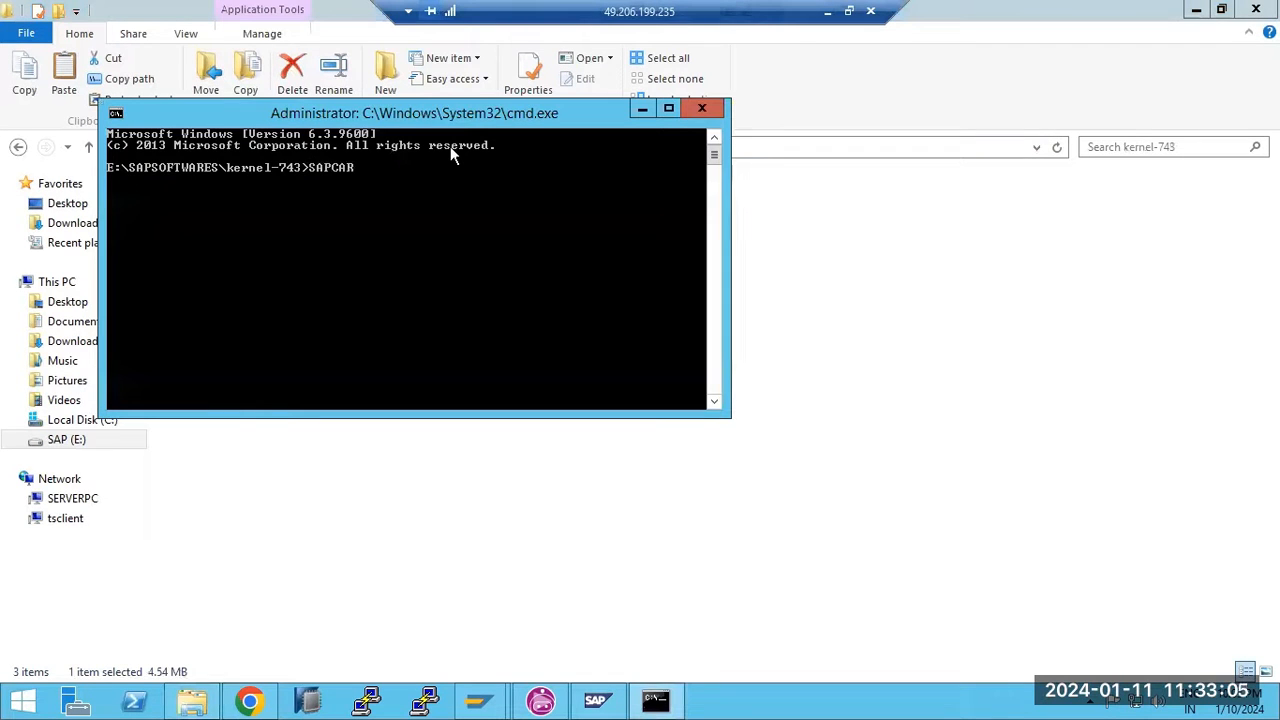
pyautogui.write(' -xvf SAPEXE_*.SAR')
pyautogui.moveTo(446, 118); pyautogui.dragTo(623, 293)
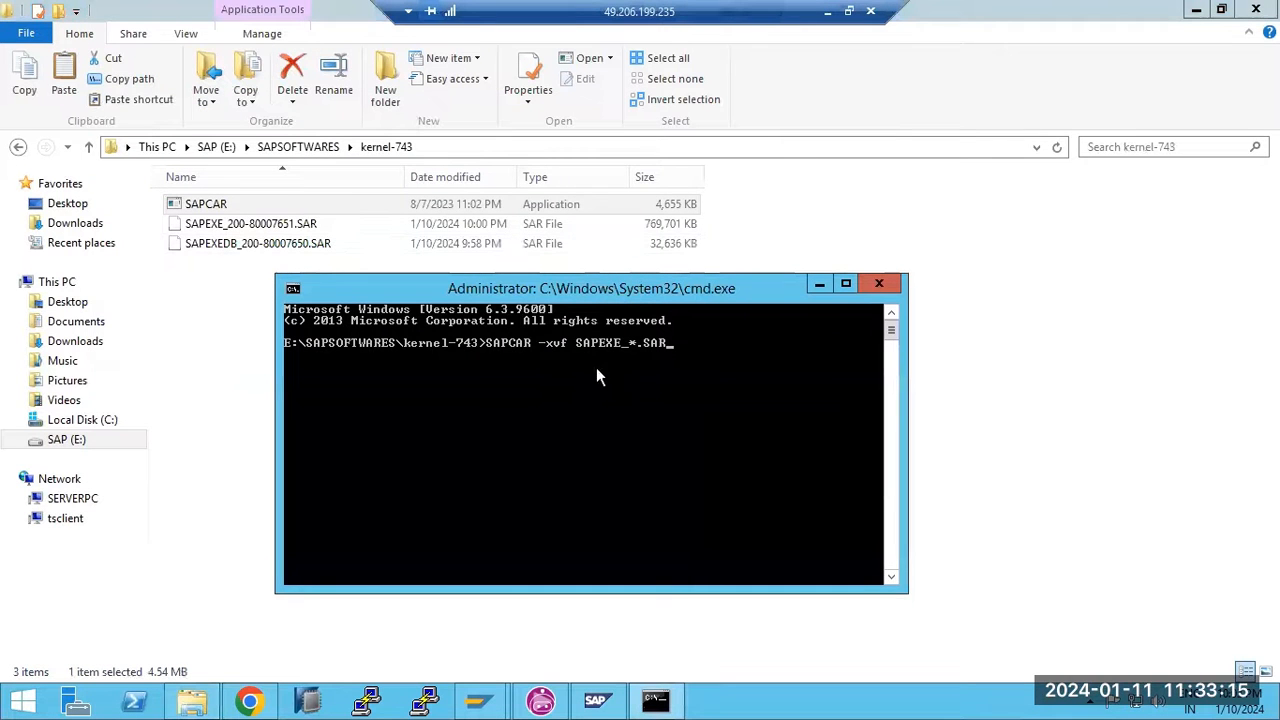
pyautogui.press('Return')
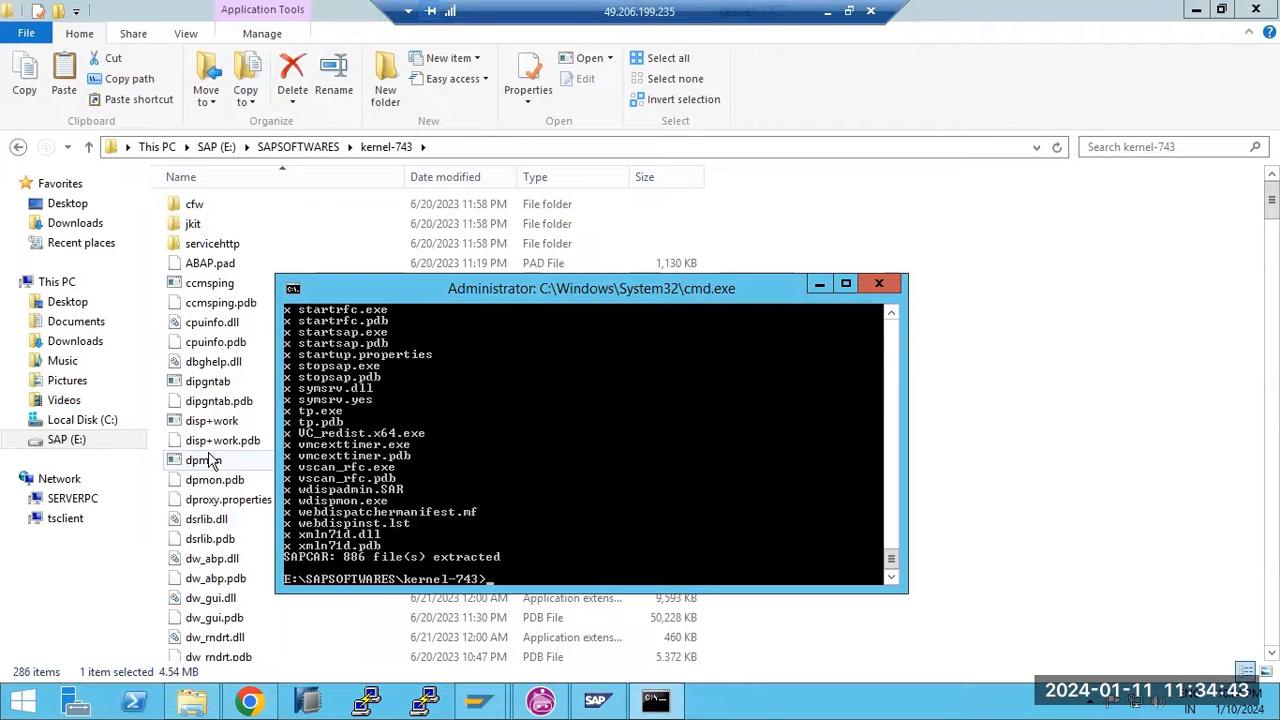
# Extract SAPEXEDB_*.SAR into kernel-743 with SAPCAR -xvf, then glance at the Paint notes
pyautogui.press('Up')
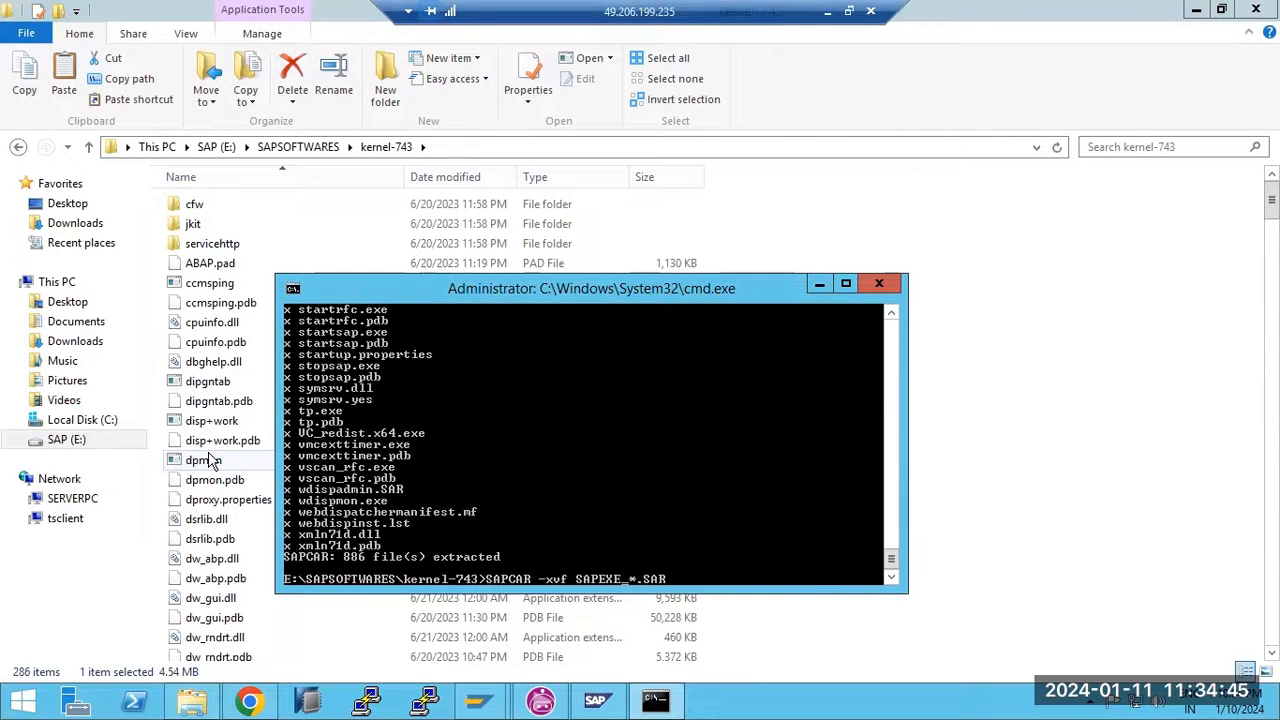
pyautogui.write('DB')
pyautogui.press('Return')
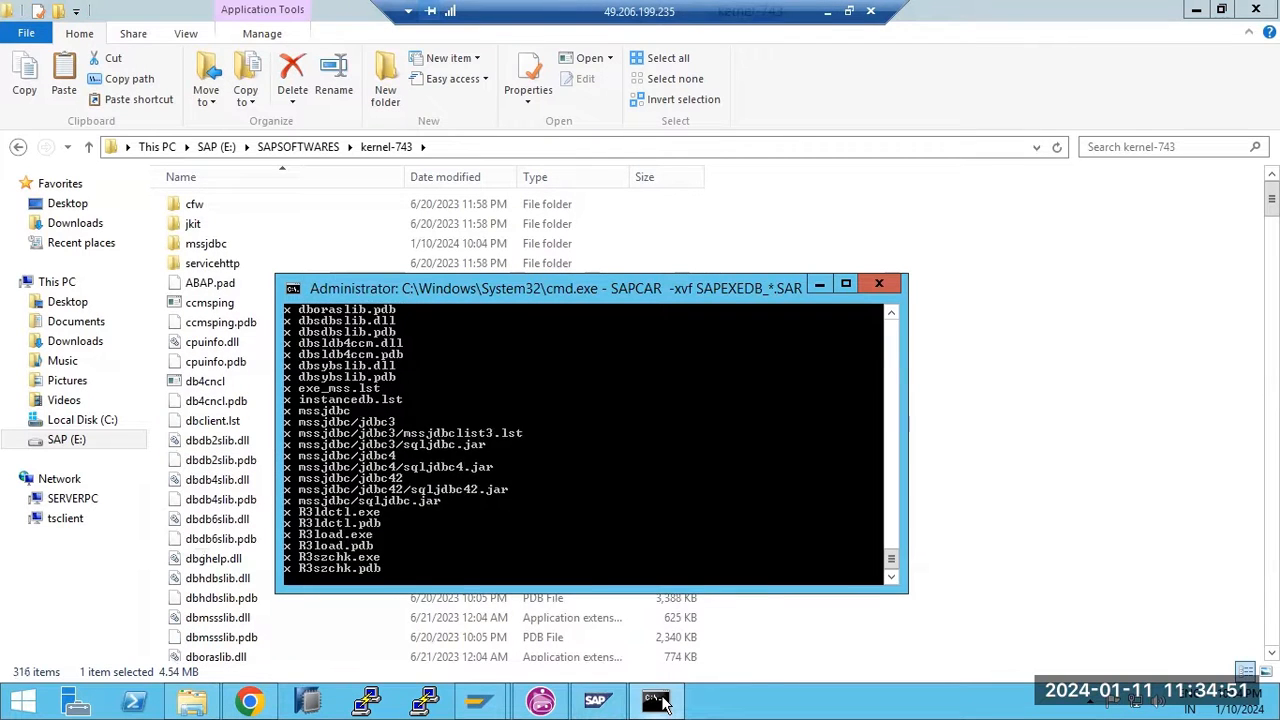
pyautogui.click(827, 12)
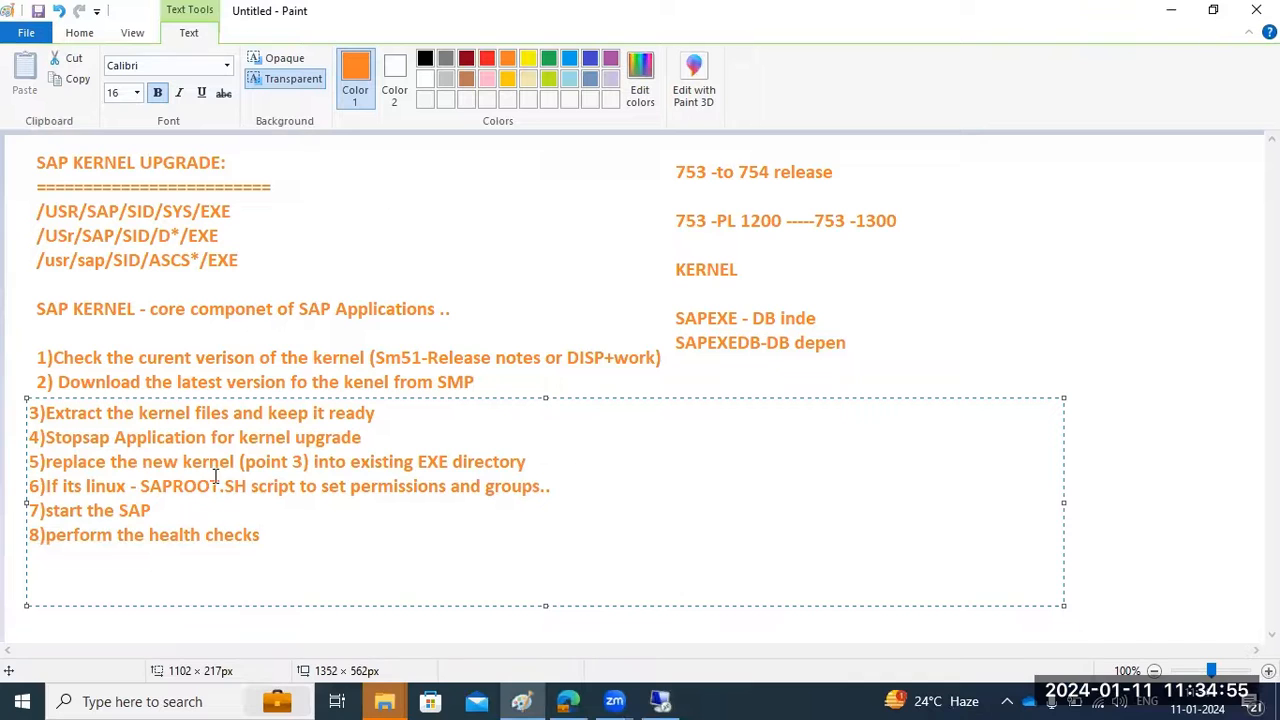
pyautogui.click(600, 700)
# Stop all ECD instances with a hard shutdown and refresh the work process table
pyautogui.click(596, 698)
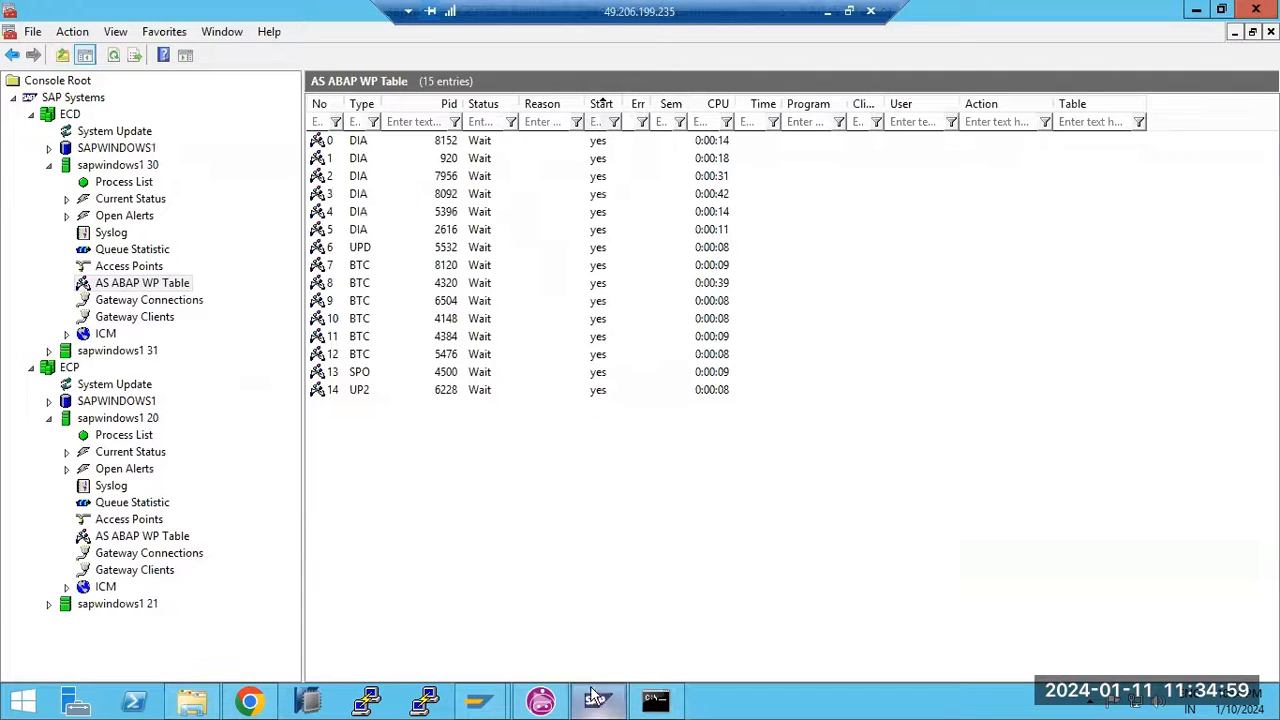
pyautogui.rightClick(58, 115)
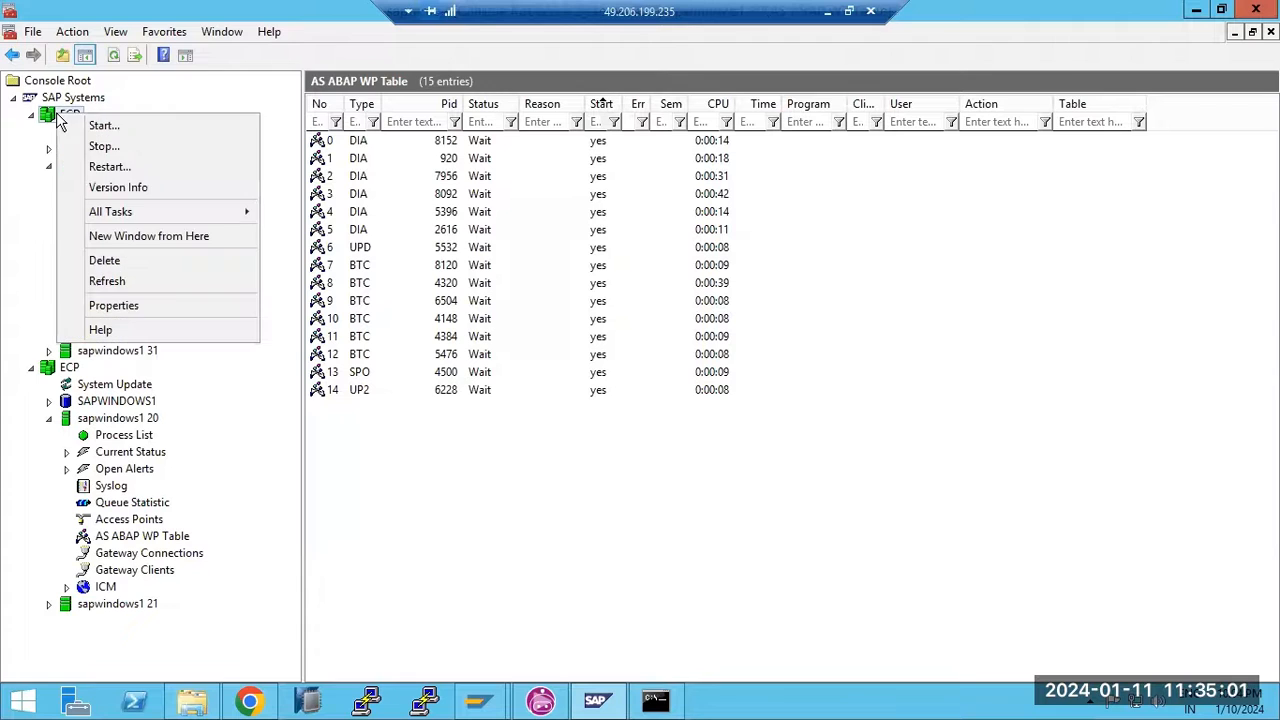
pyautogui.click(104, 146)
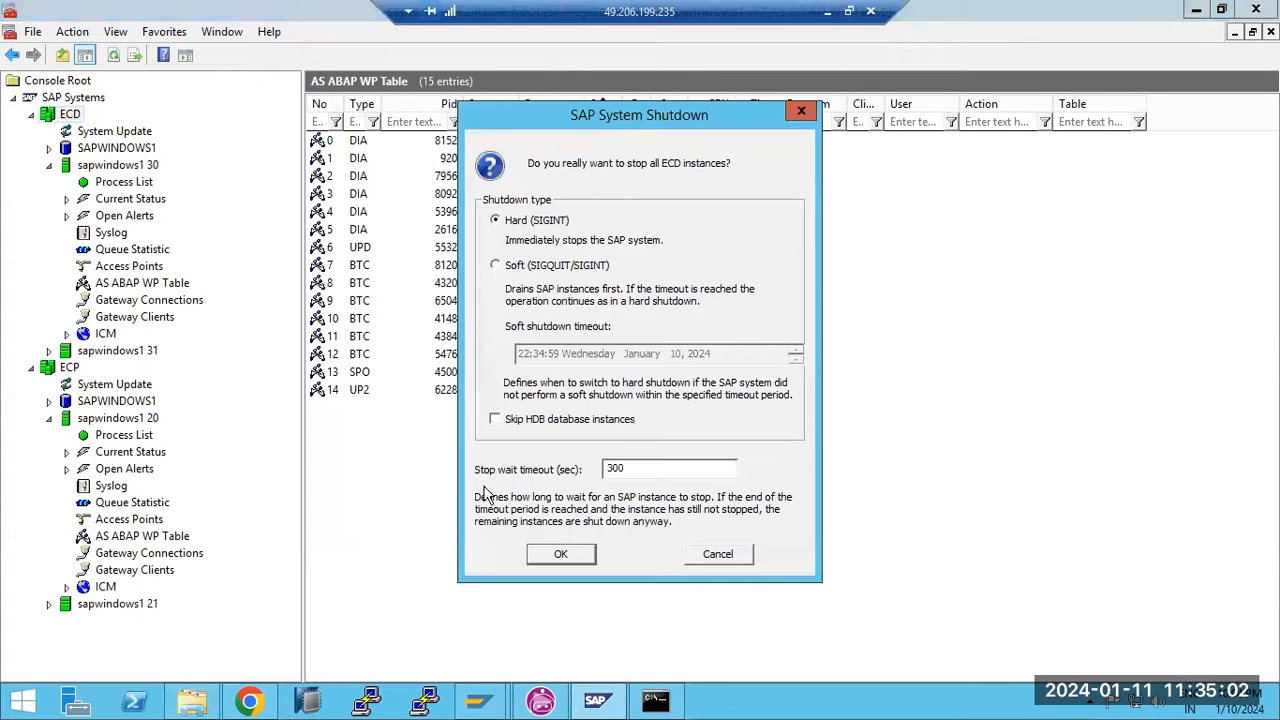
pyautogui.click(561, 554)
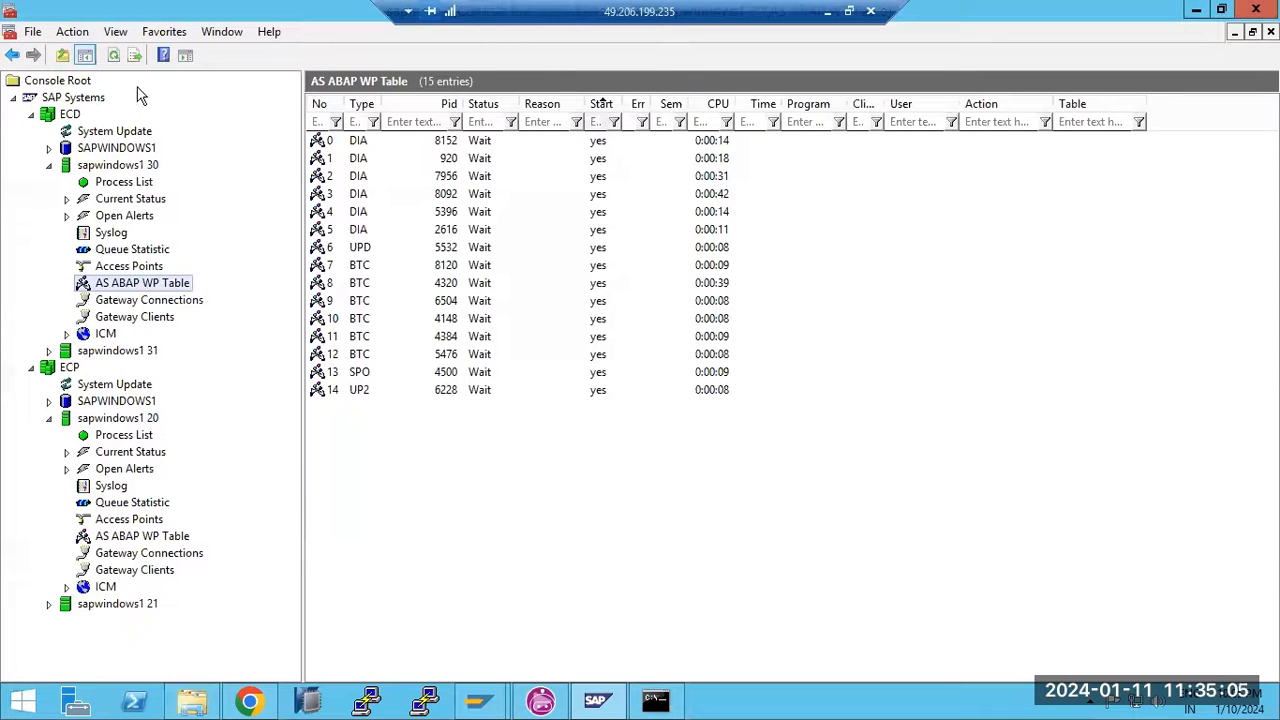
pyautogui.click(113, 55)
# Show the ECD instance's process list and decline the SAP GUI error details
pyautogui.click(133, 184)
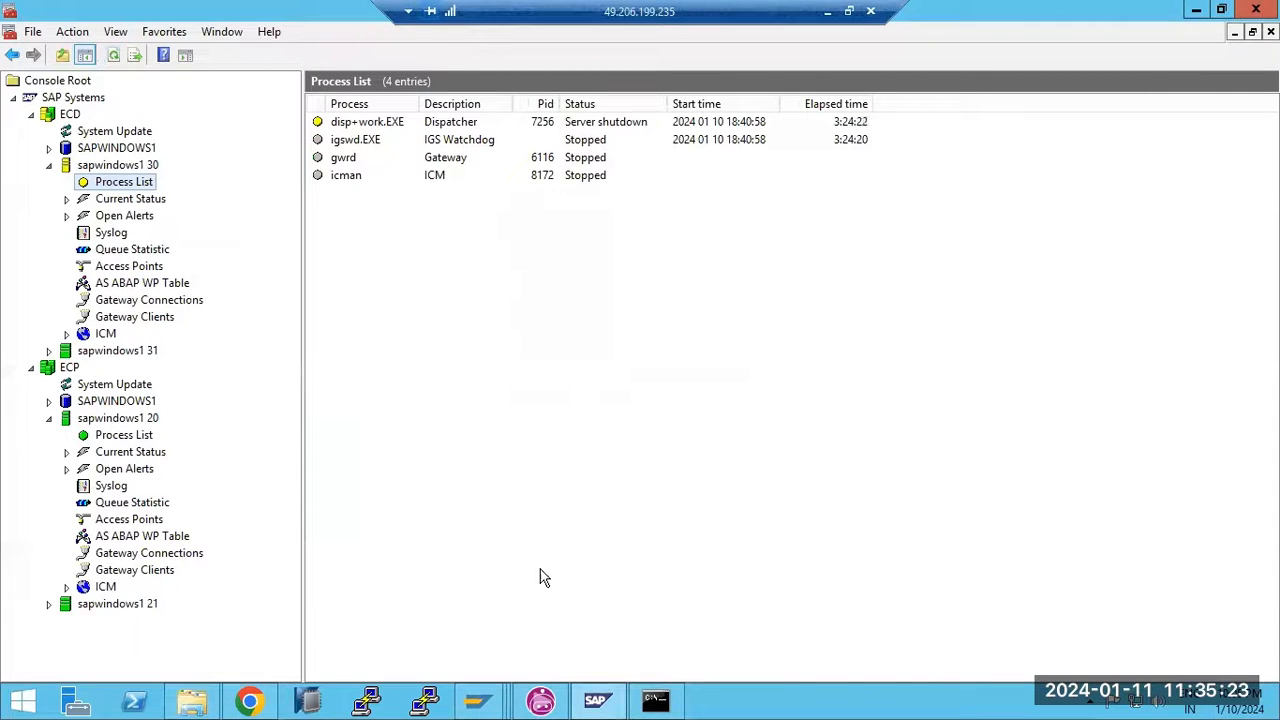
pyautogui.click(477, 700)
pyautogui.click(612, 598)
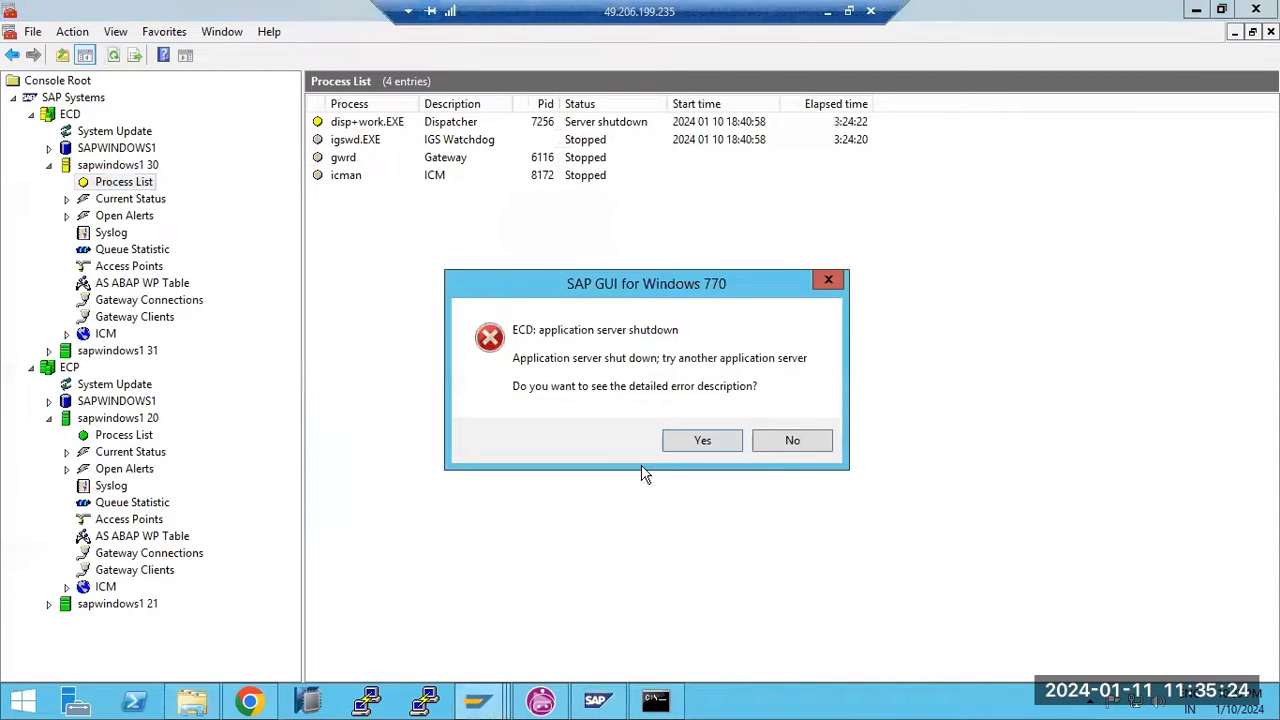
pyautogui.click(788, 440)
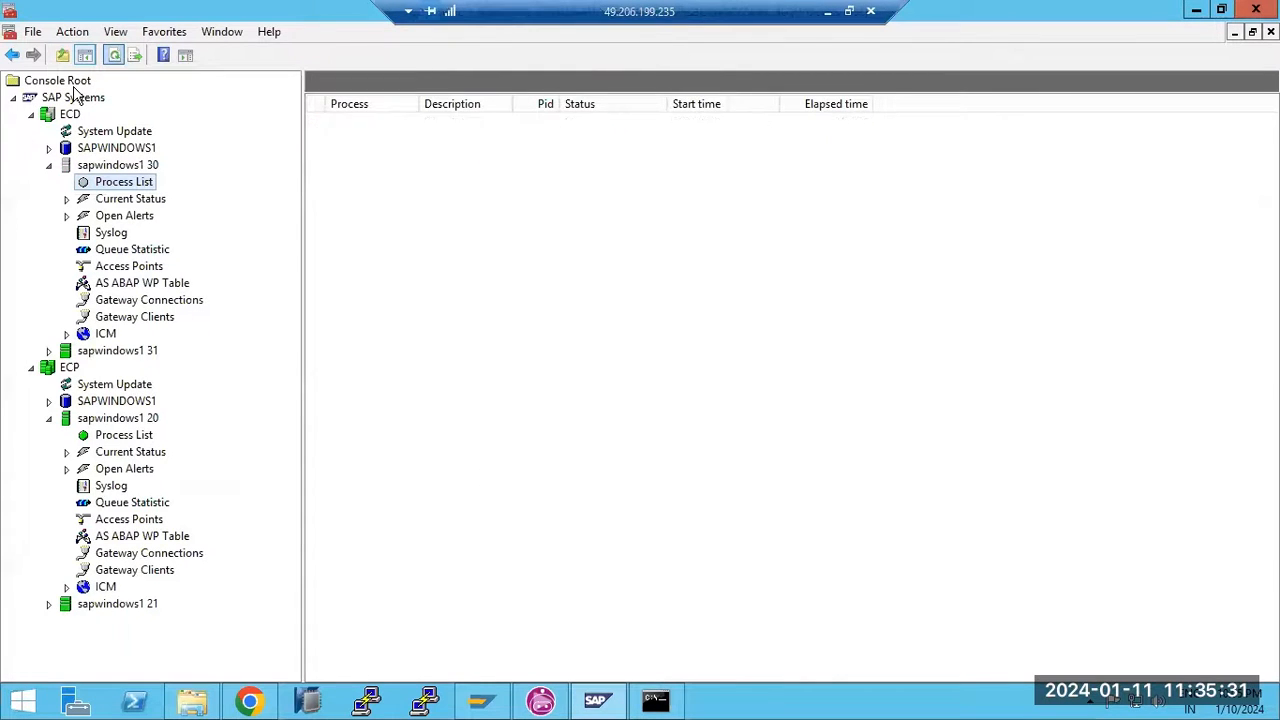
# Open Task Manager's Services list and position it beside the console tree
pyautogui.rightClick(771, 705)
pyautogui.click(812, 650)
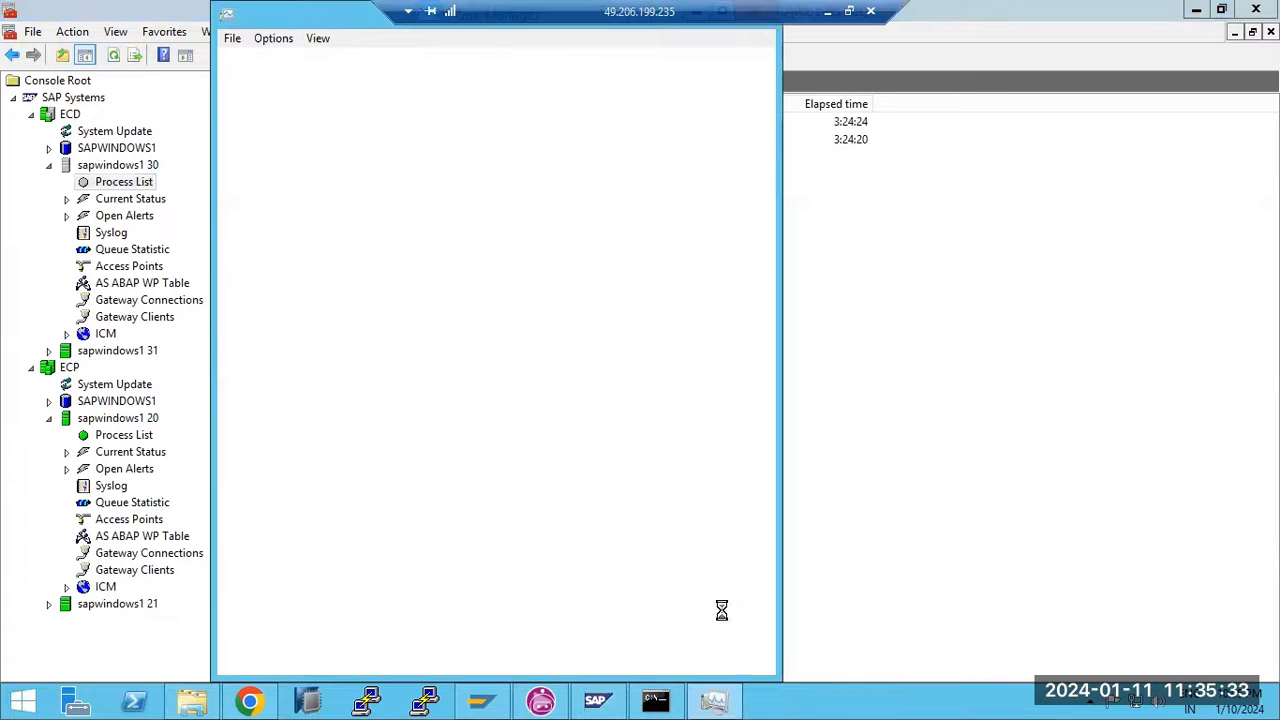
pyautogui.moveTo(296, 15); pyautogui.dragTo(322, 227)
pyautogui.click(478, 272)
pyautogui.moveTo(596, 212); pyautogui.dragTo(988, 46)
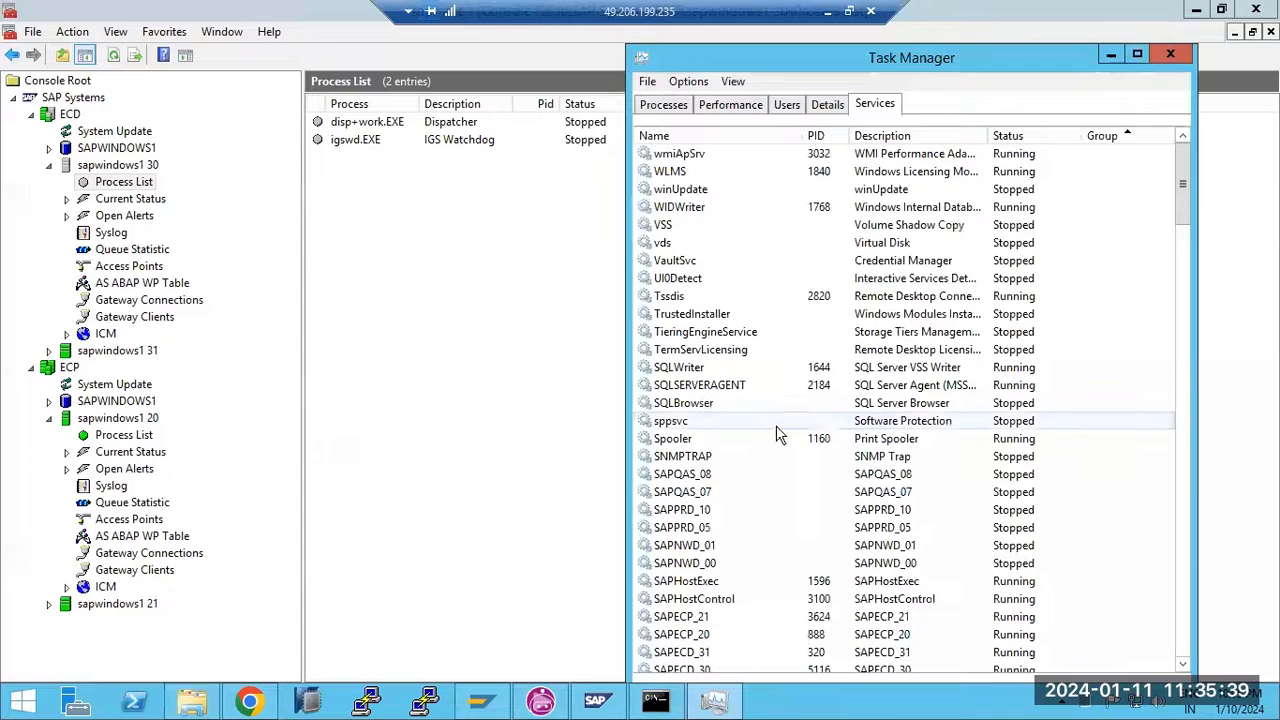
pyautogui.scroll(-2, 779, 435)
# Stop the SAPECD_31 and SAPECD_30 services, then return to the kernel-743 folder
pyautogui.rightClick(708, 549)
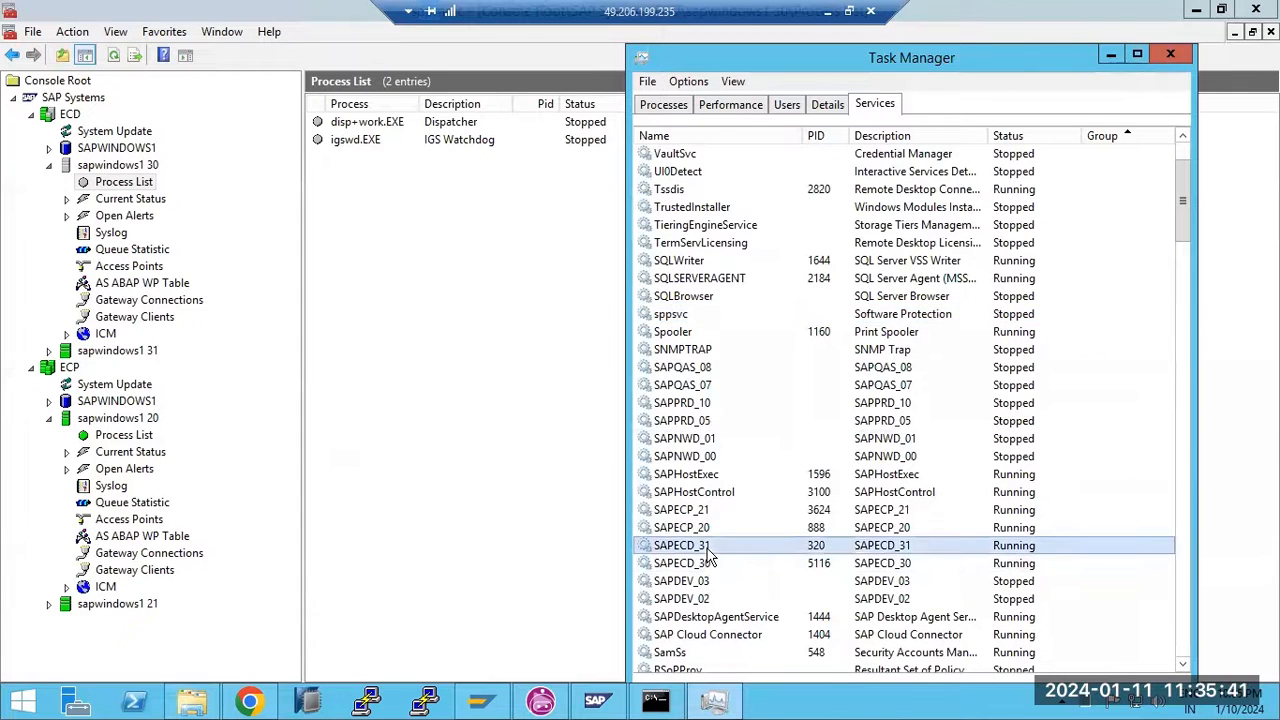
pyautogui.click(750, 581)
pyautogui.click(724, 566)
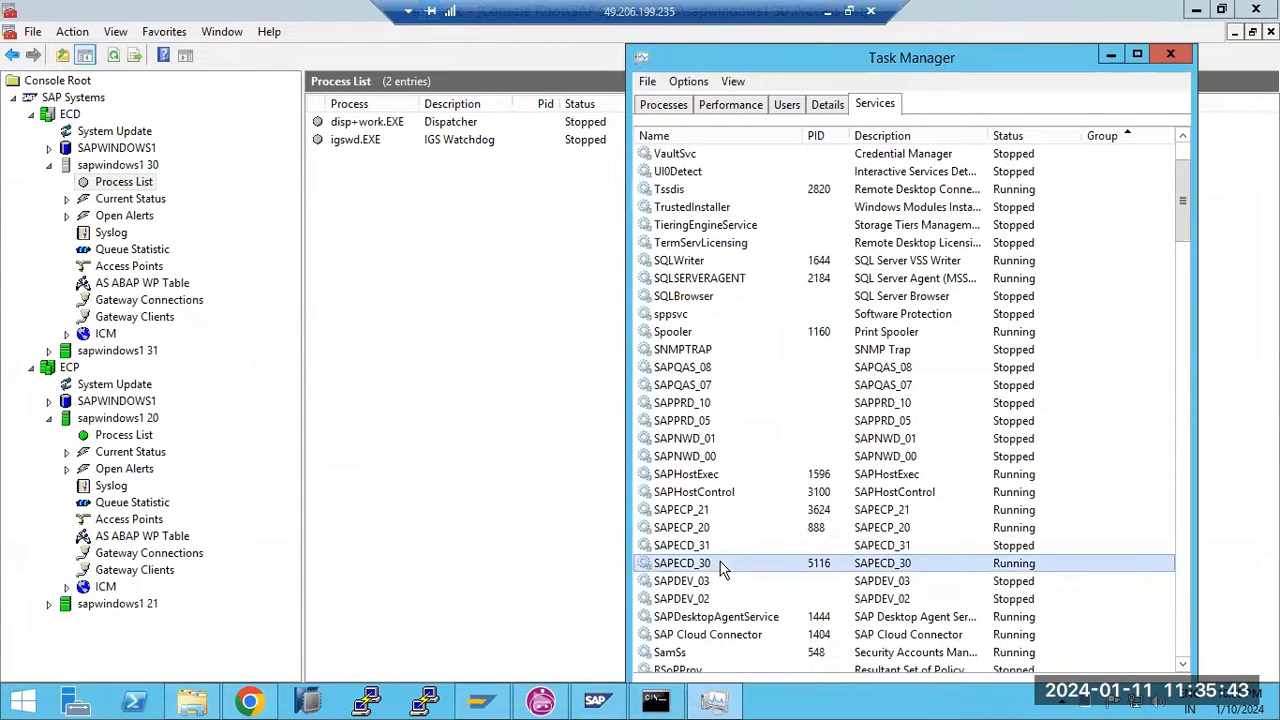
pyautogui.rightClick(724, 566)
pyautogui.click(764, 461)
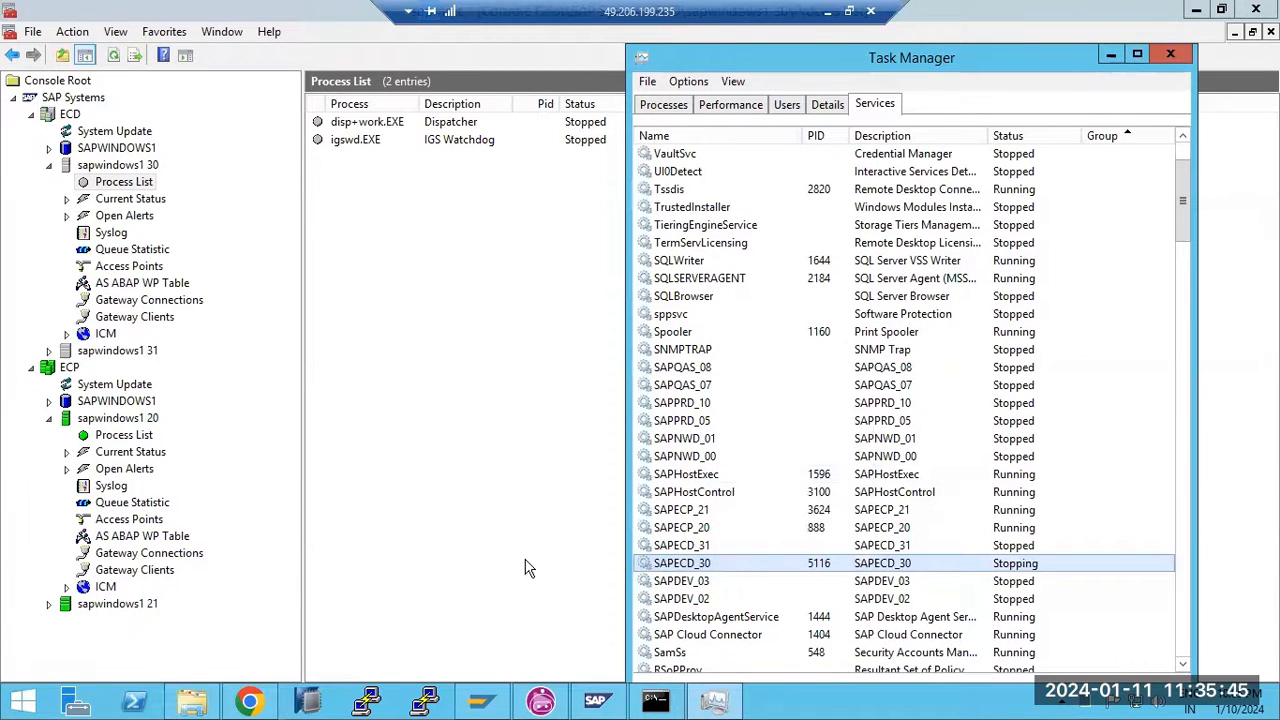
pyautogui.click(809, 701)
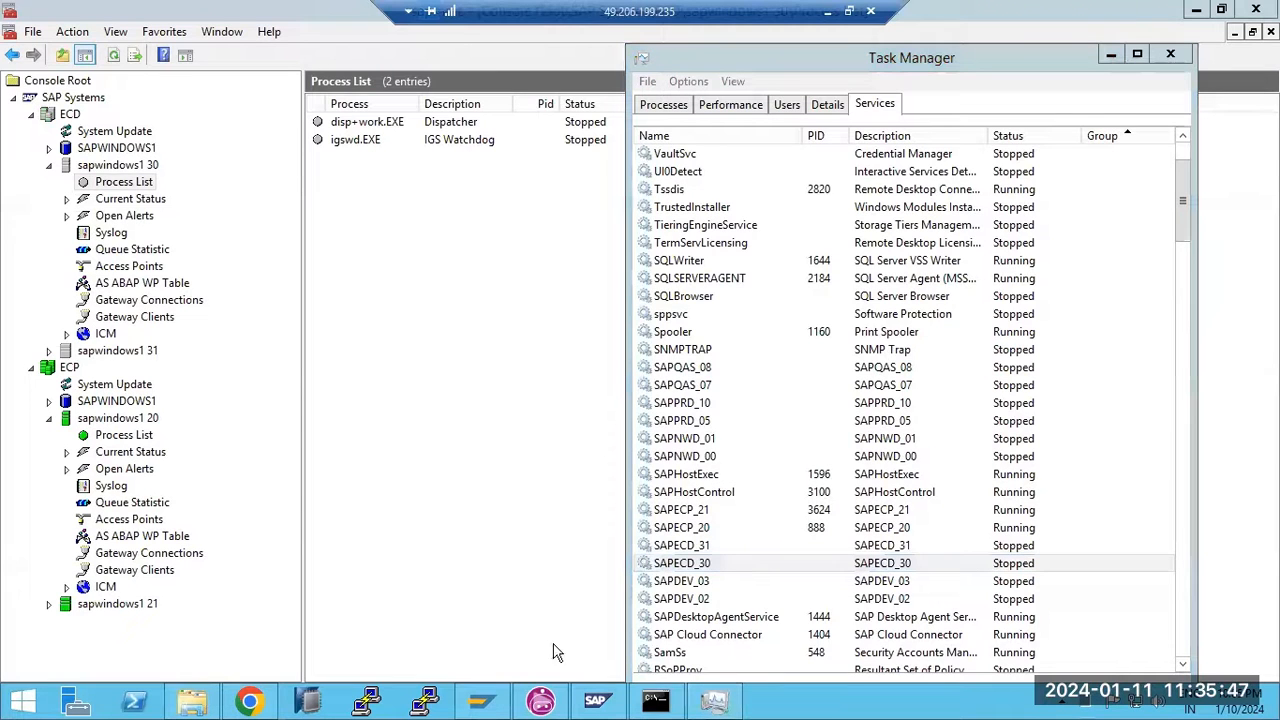
pyautogui.click(178, 706)
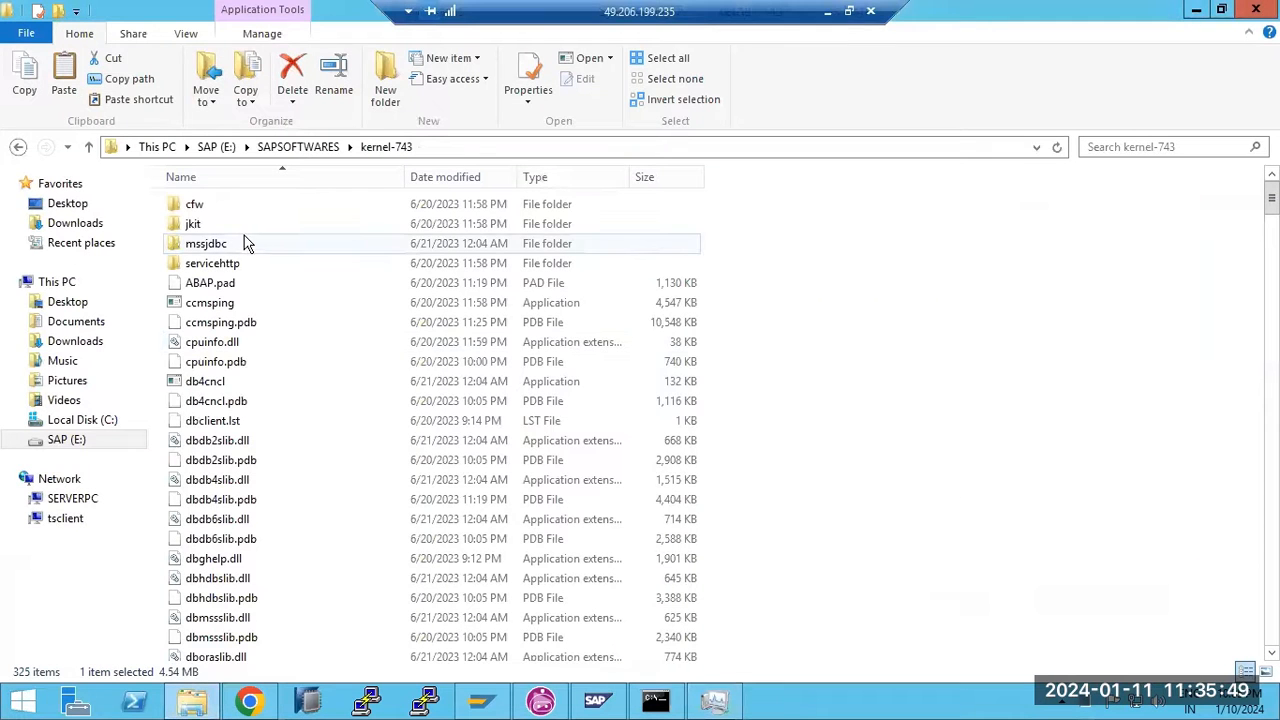
# Select all files in the kernel-743 folder, then leave the remote session
pyautogui.click(251, 384)
pyautogui.hotkey('ctrl', 'a')
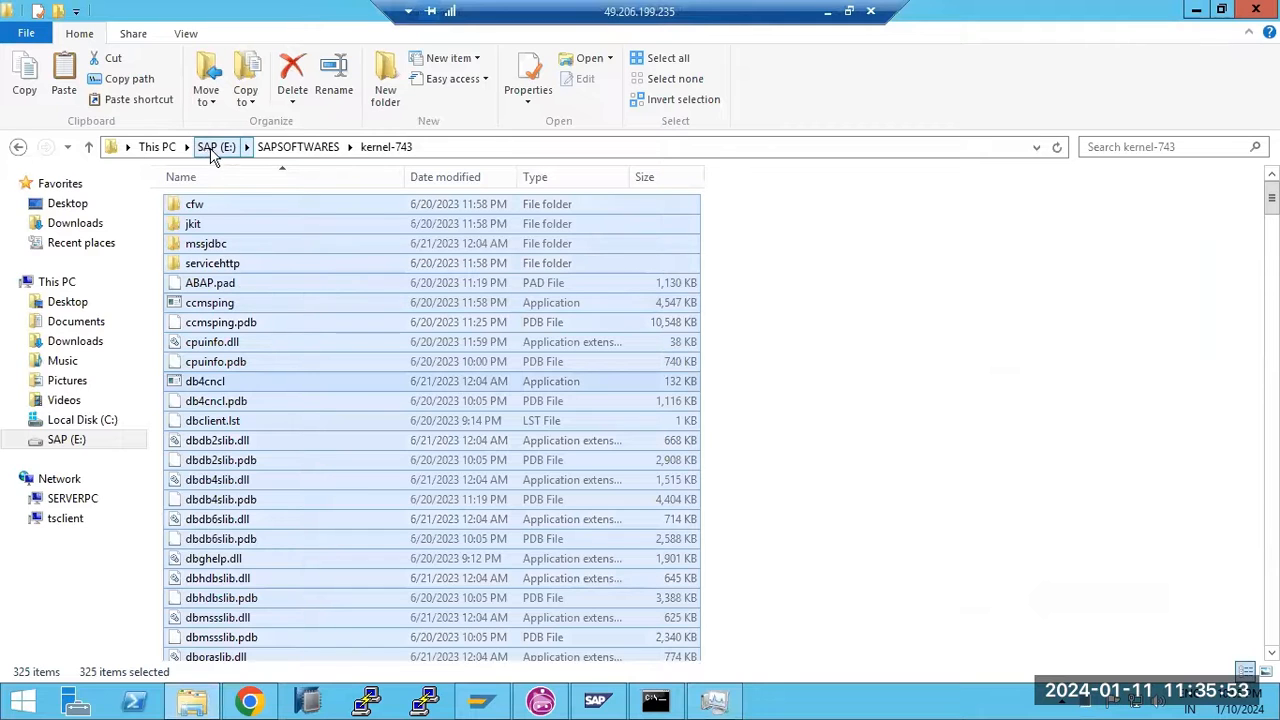
pyautogui.click(828, 12)
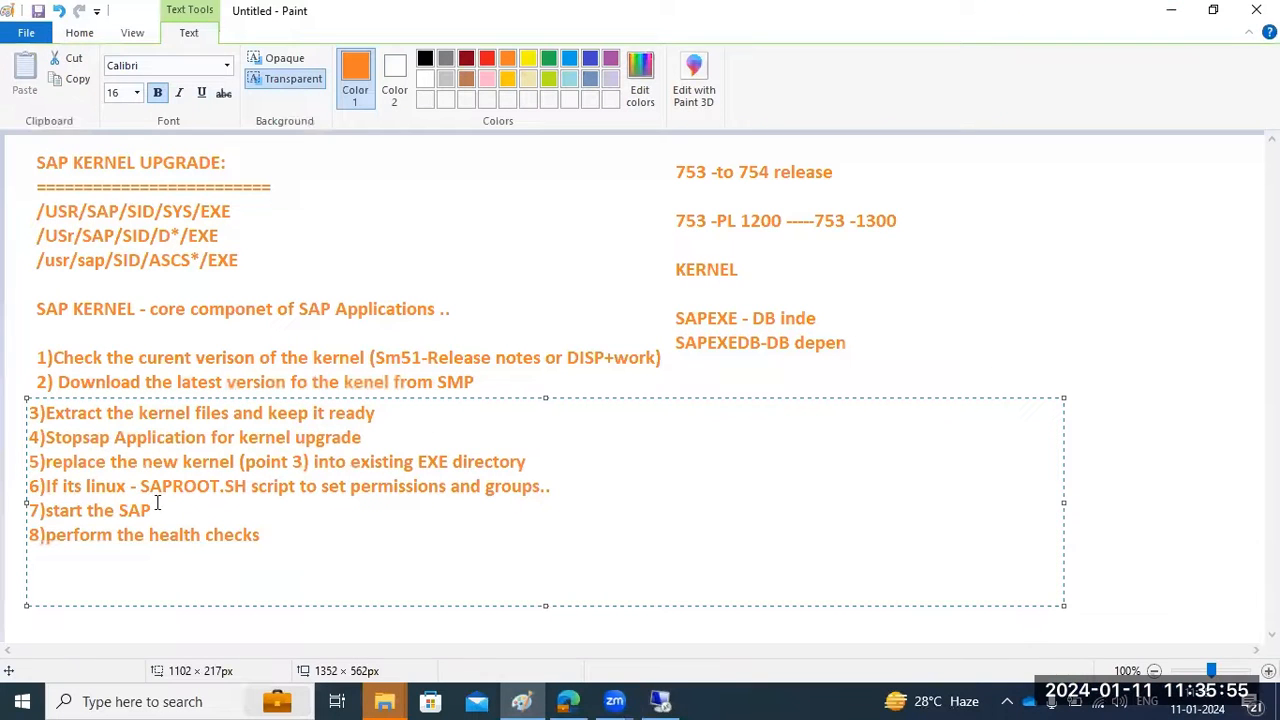
# Type the note 'GLOBAL' beside the /USR/SAP/SID/SYS/EXE path in Paint
pyautogui.moveTo(100, 467); pyautogui.dragTo(520, 463)
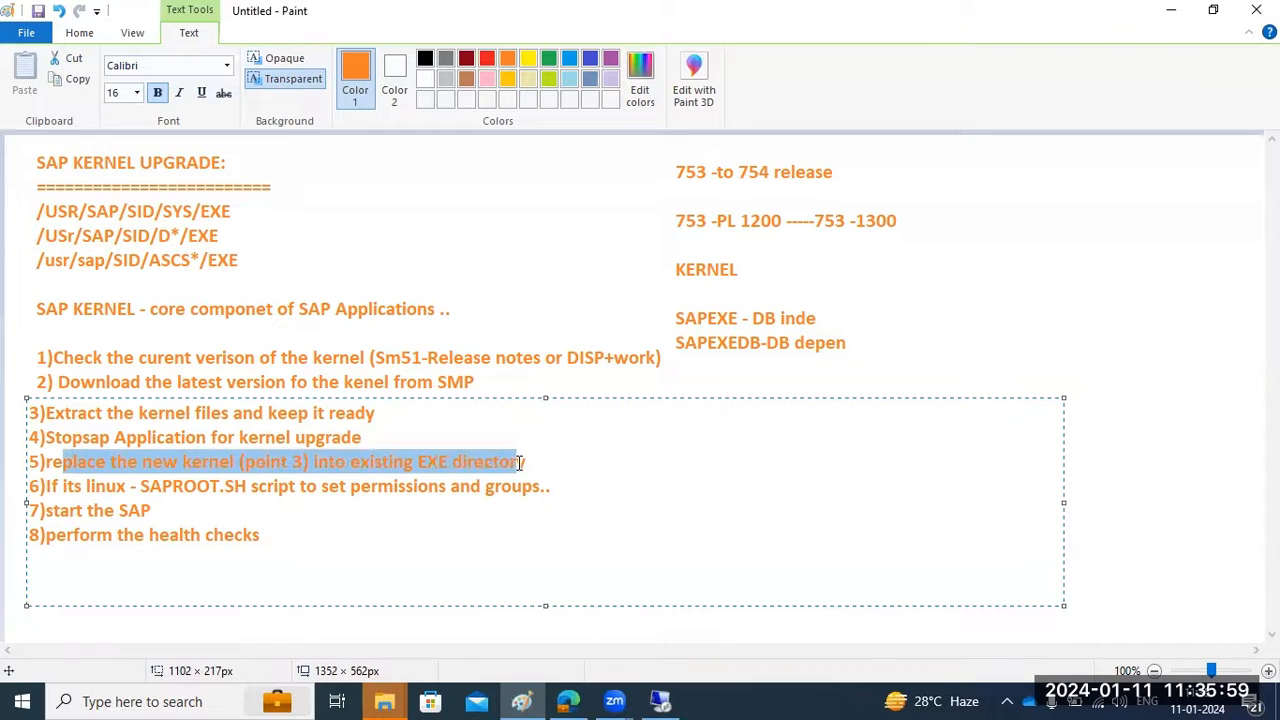
pyautogui.click(252, 211)
pyautogui.click(252, 211)
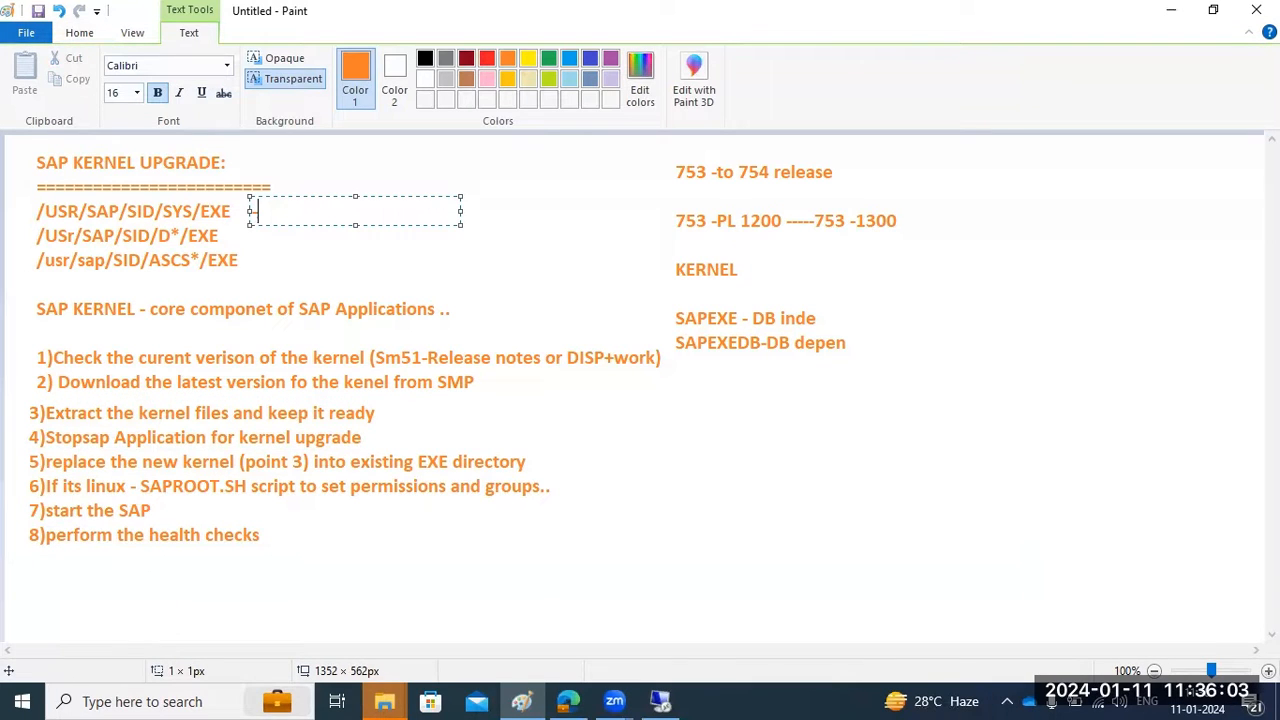
pyautogui.write('GLOBAL')
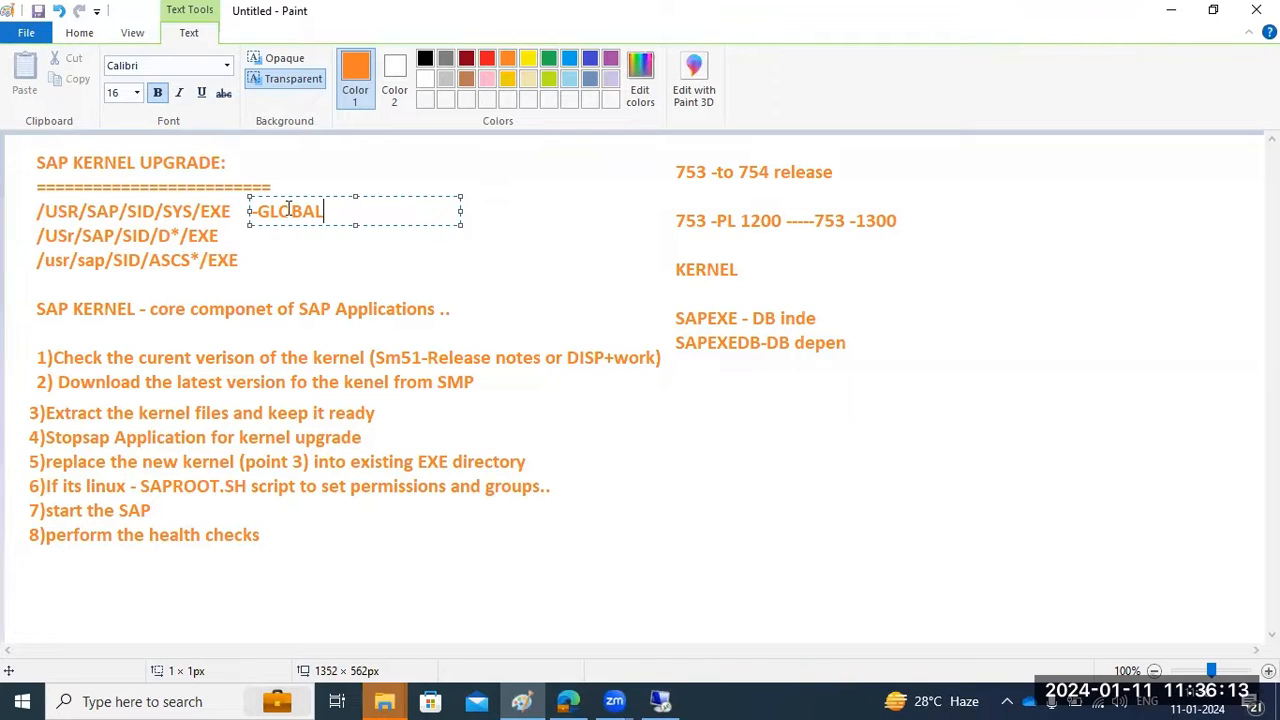
# Paste the kernel-743 files into C:\usr\sap\ECD\SYS\exe, replacing the old kernel
pyautogui.click(660, 701)
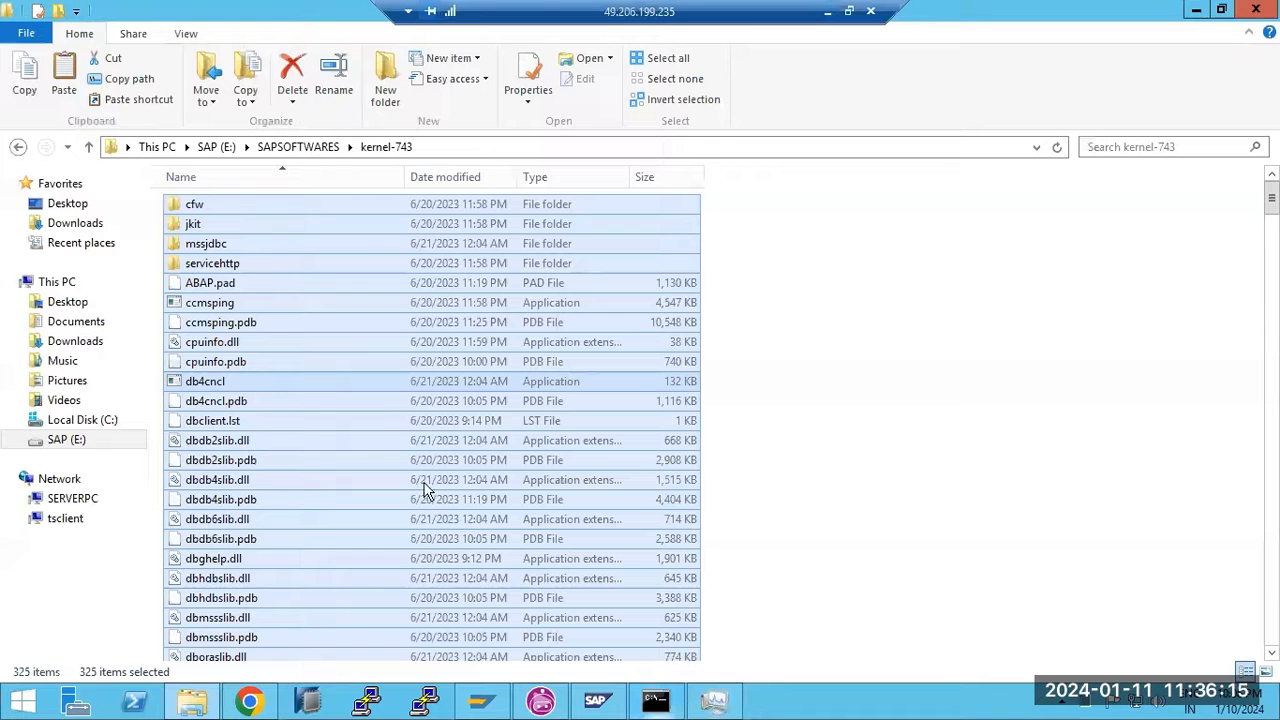
pyautogui.click(157, 146)
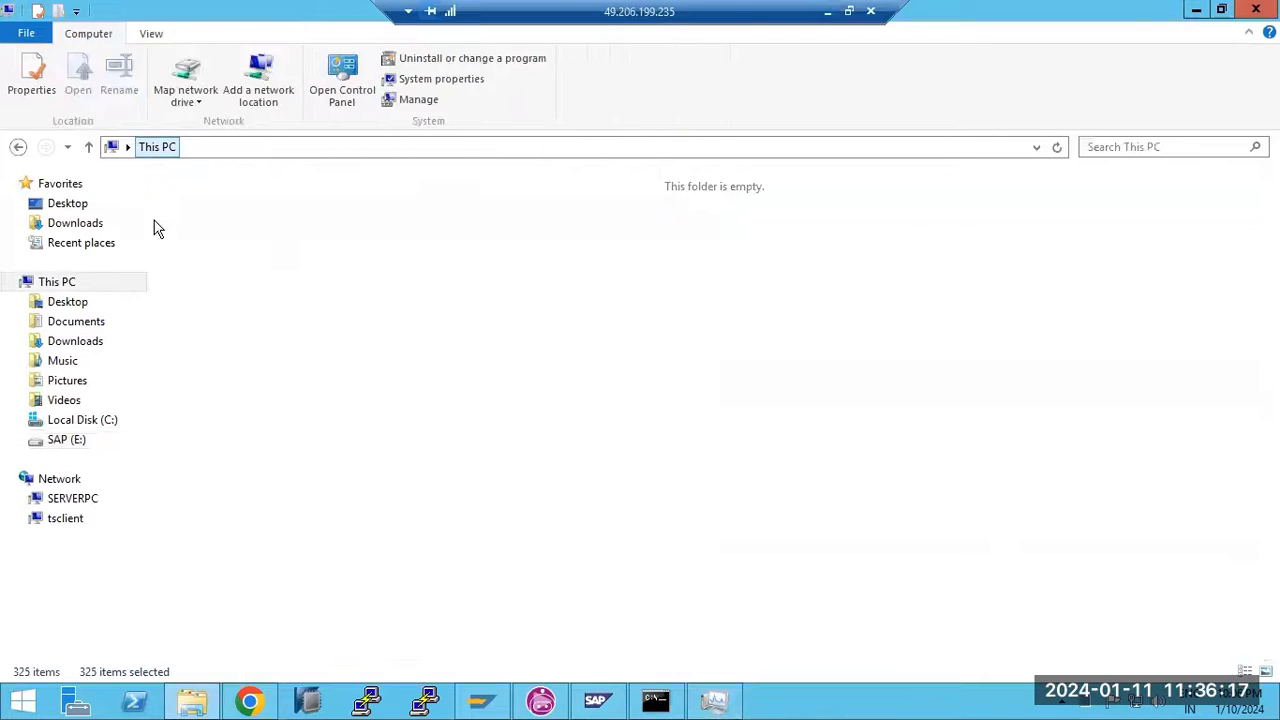
pyautogui.doubleClick(251, 350)
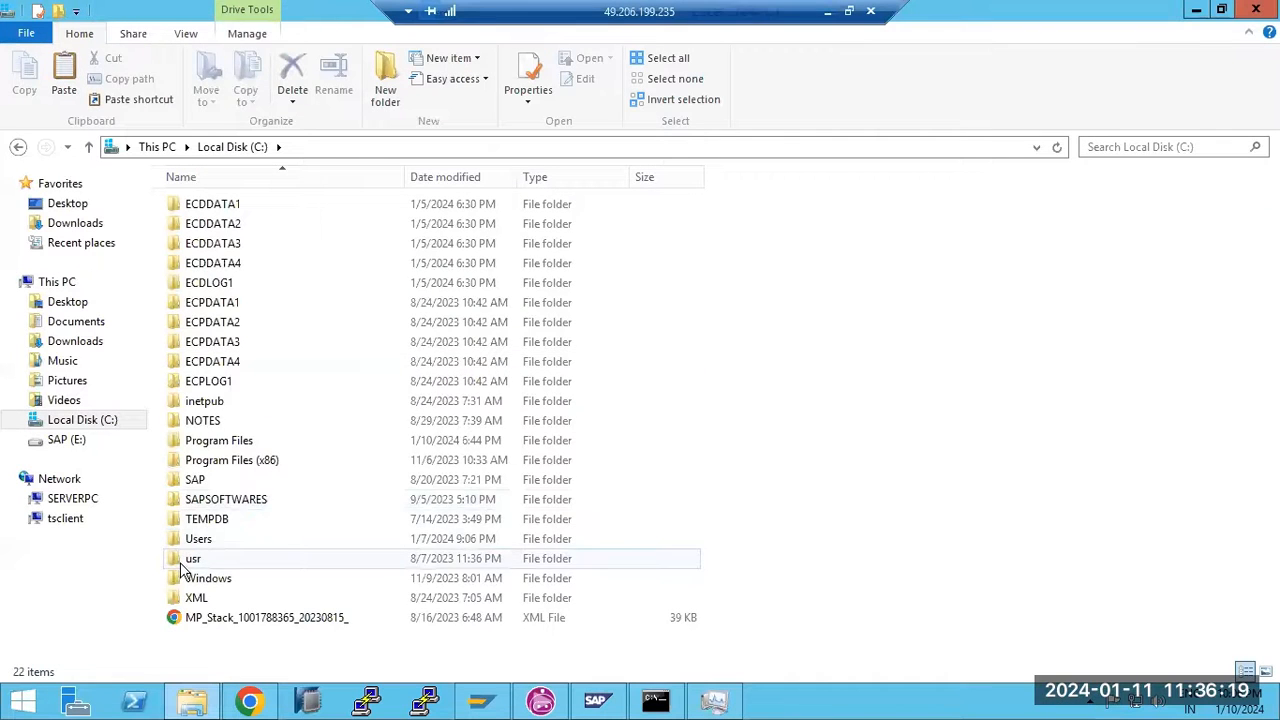
pyautogui.doubleClick(178, 555)
pyautogui.doubleClick(194, 206)
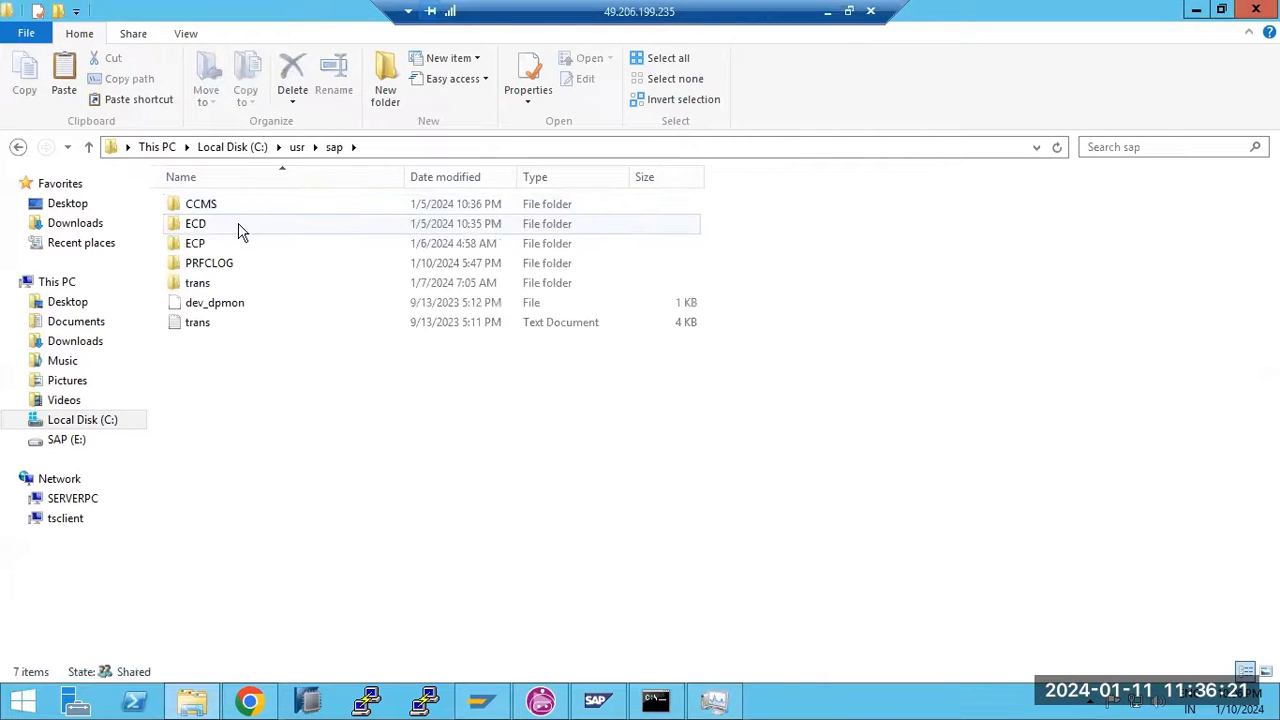
pyautogui.doubleClick(203, 224)
pyautogui.doubleClick(211, 243)
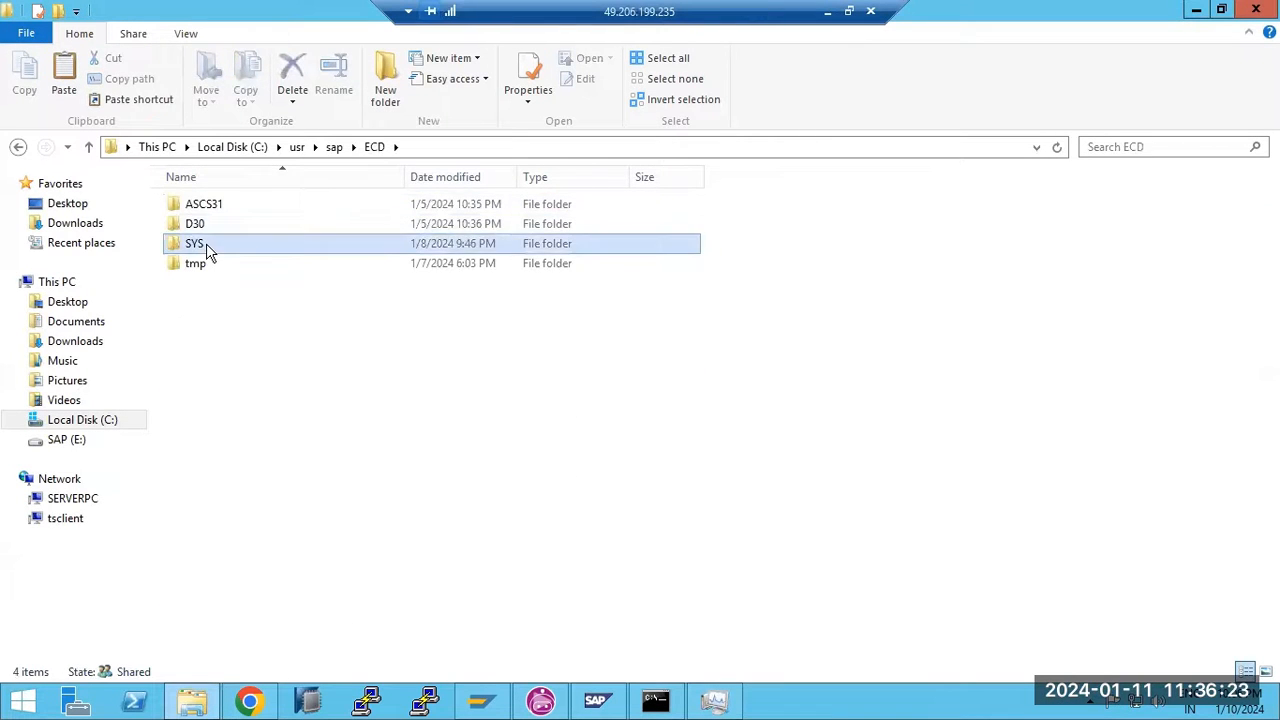
pyautogui.doubleClick(208, 204)
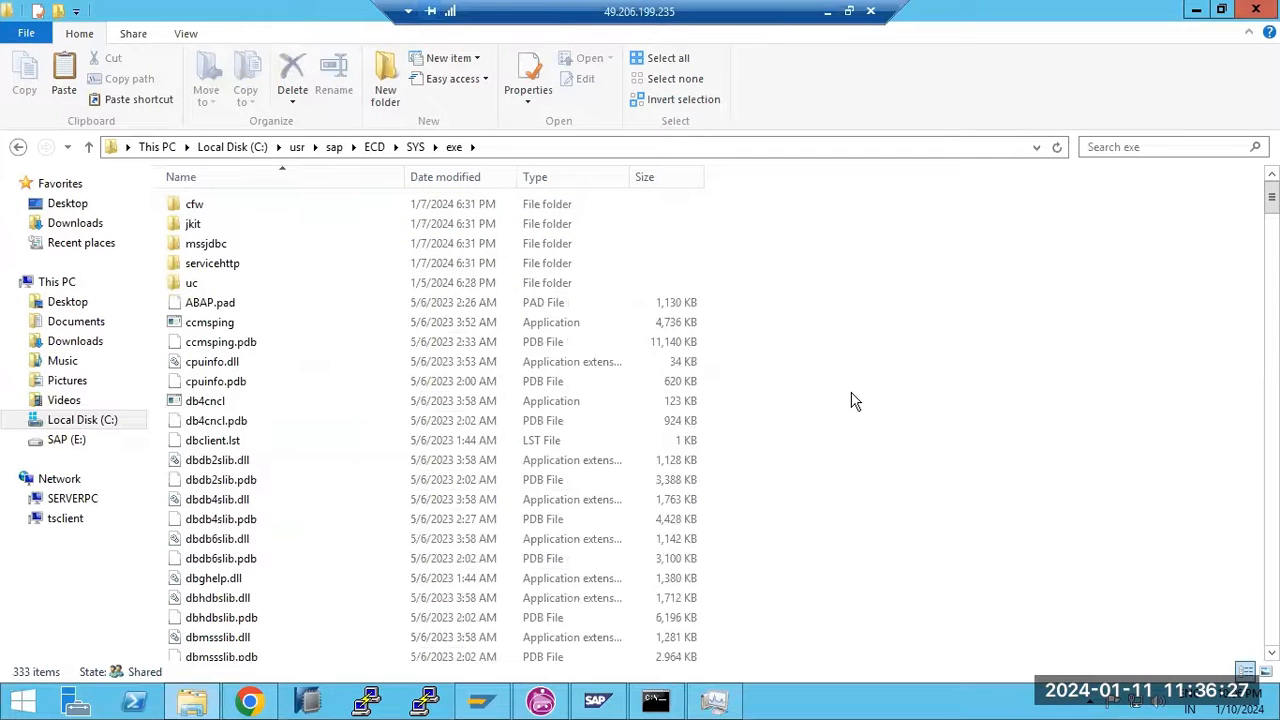
pyautogui.hotkey('ctrl', 'v')
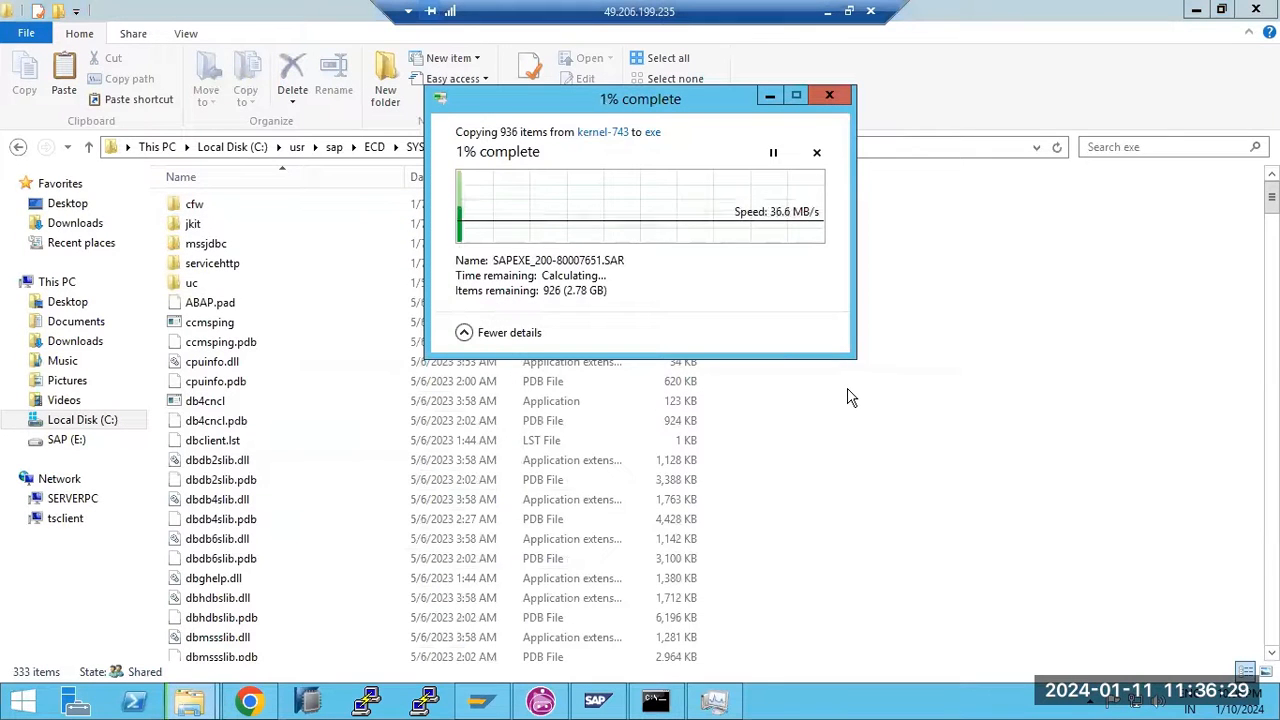
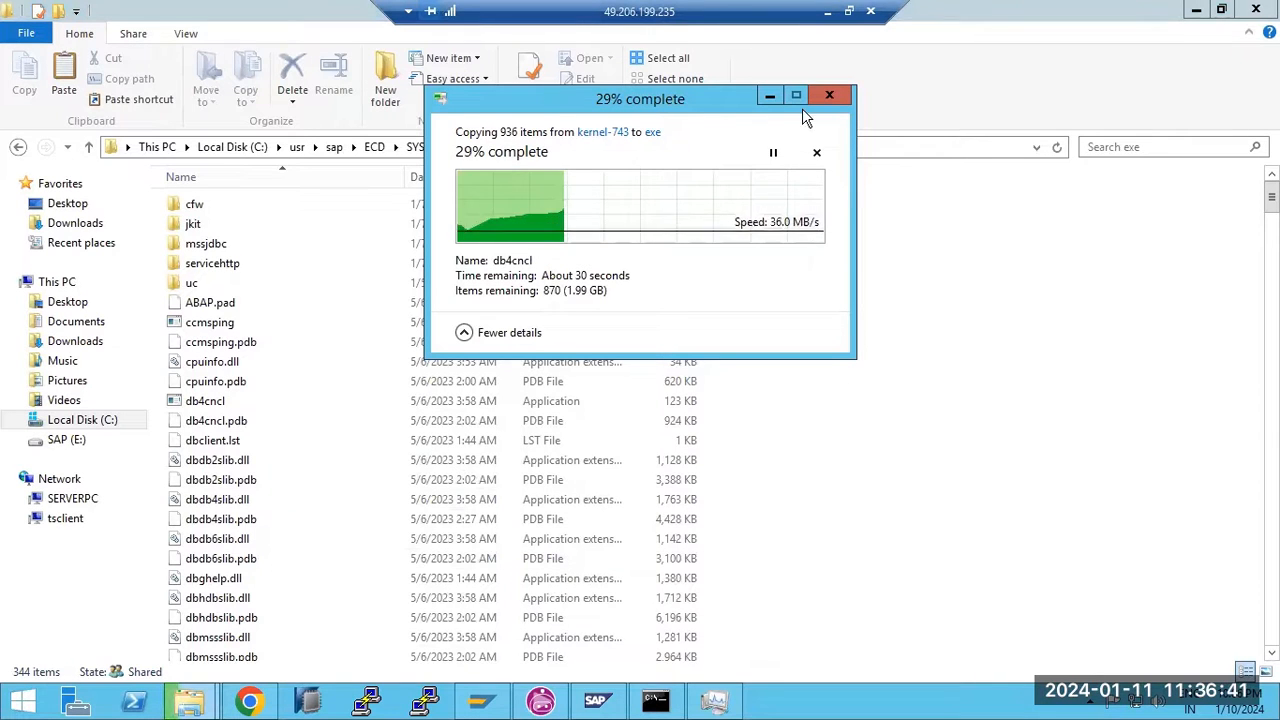
# Replace the existing files in ECD\SYS\exe with the new kernel-743 files
pyautogui.click(652, 206)
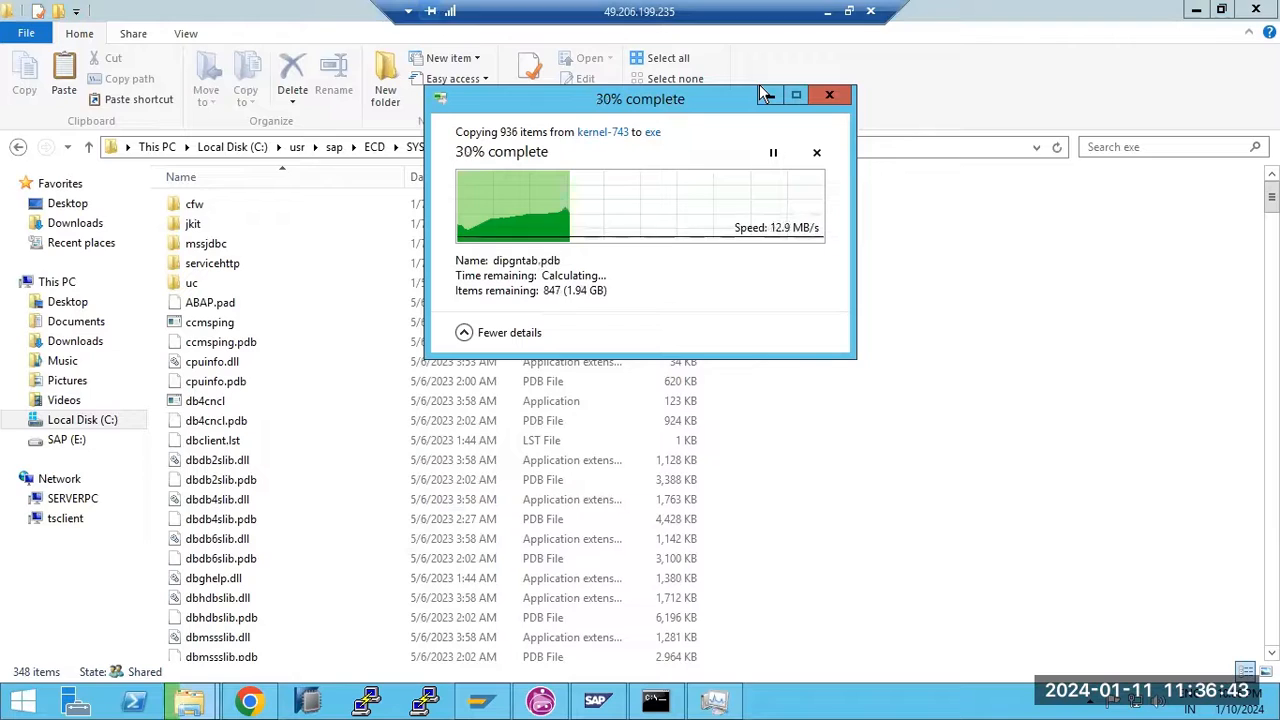
pyautogui.click(827, 11)
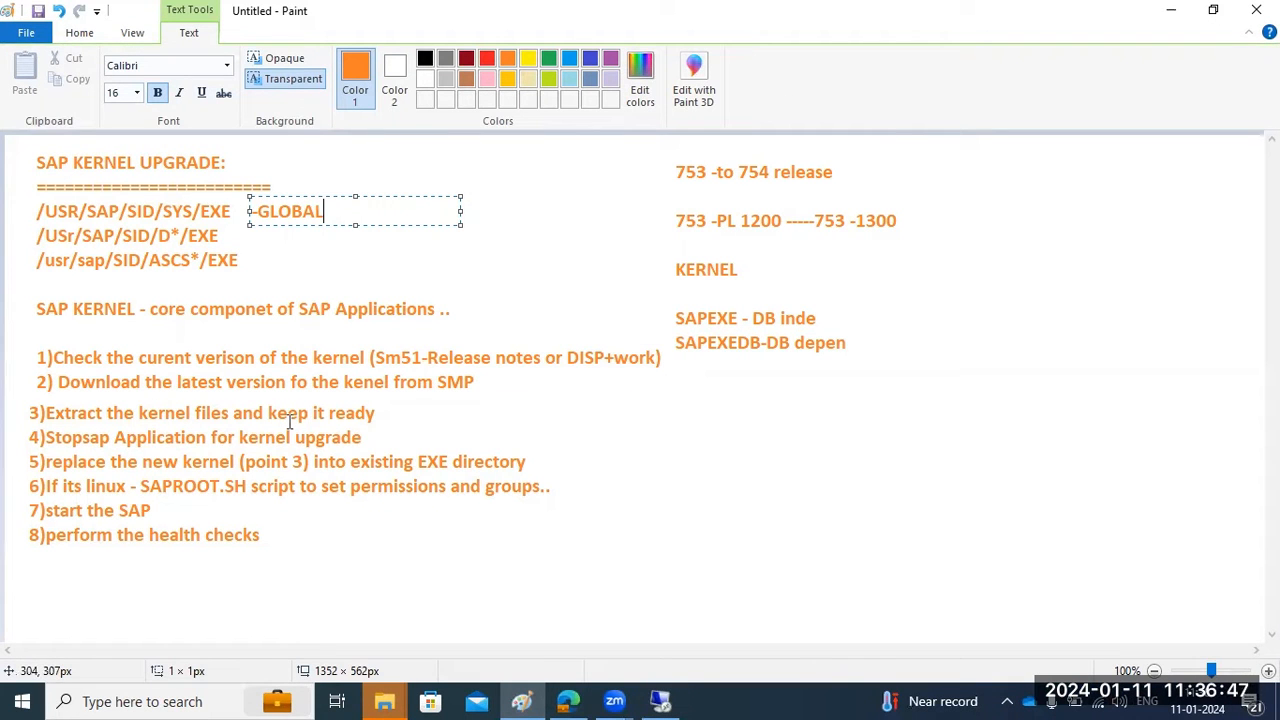
pyautogui.click(655, 701)
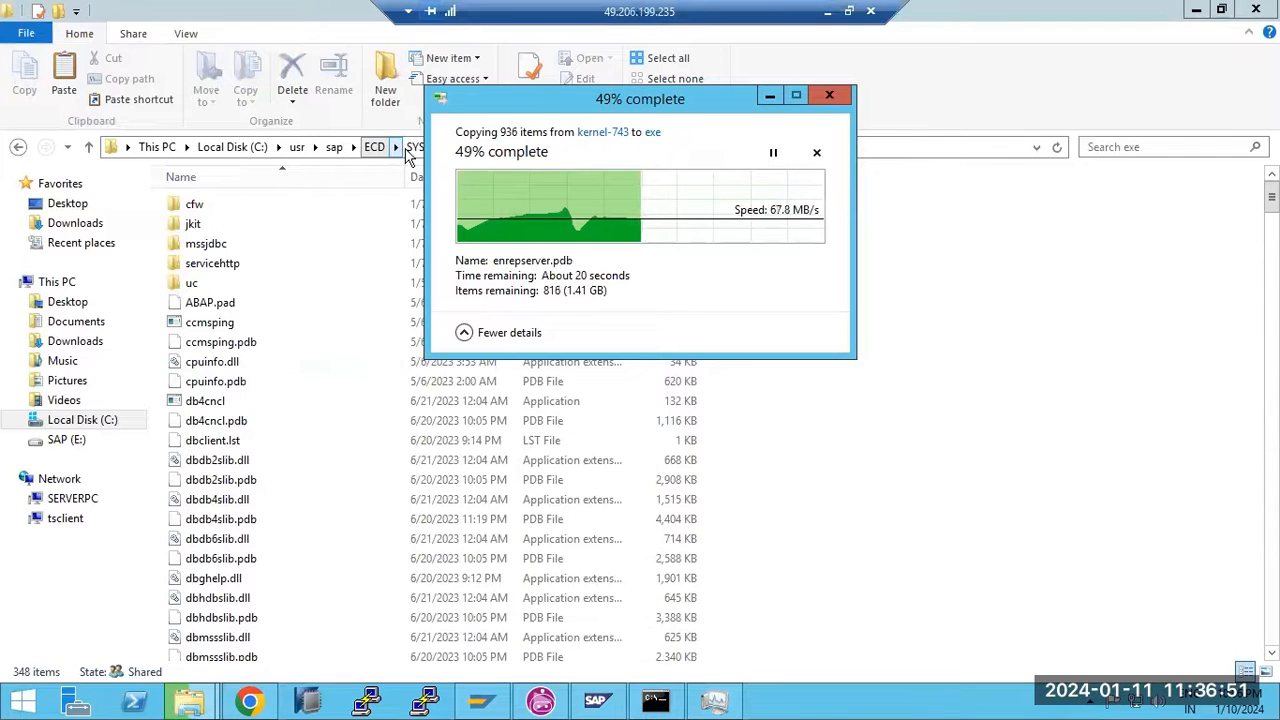
# Copy the exe folder inside ECD\SYS and check the copy progress dialog
pyautogui.click(413, 147)
pyautogui.rightClick(217, 210)
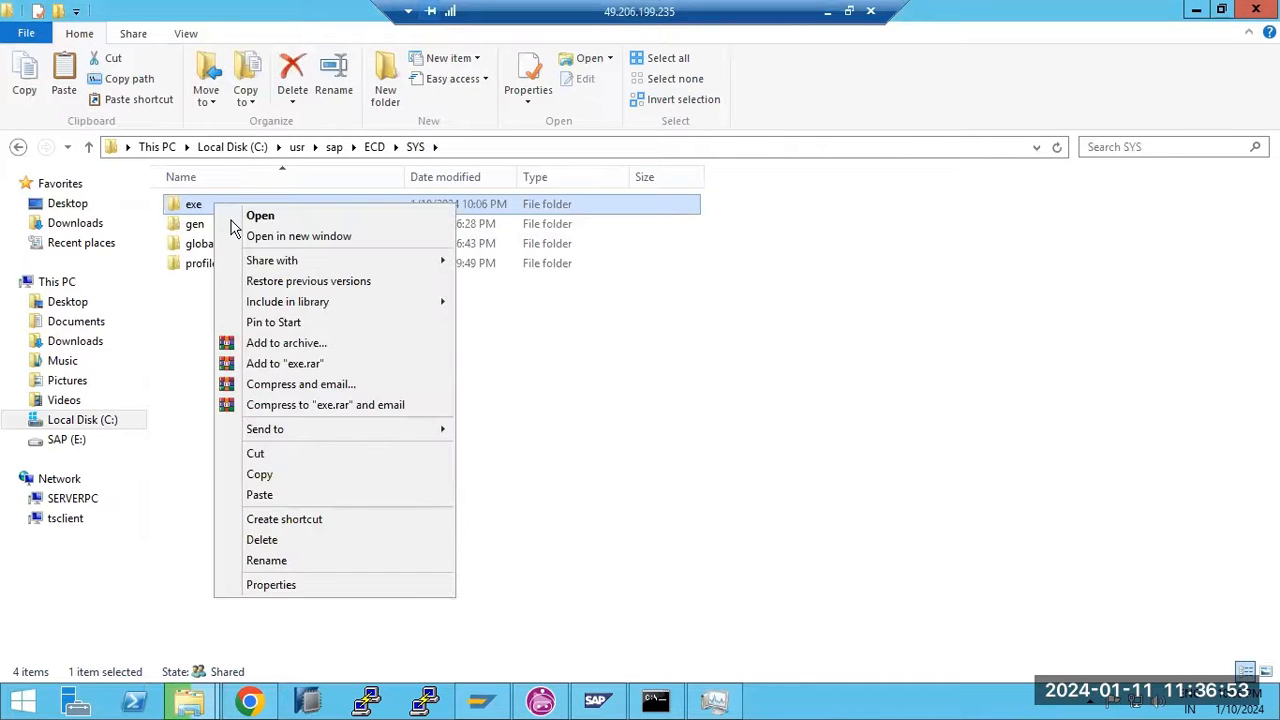
pyautogui.click(260, 475)
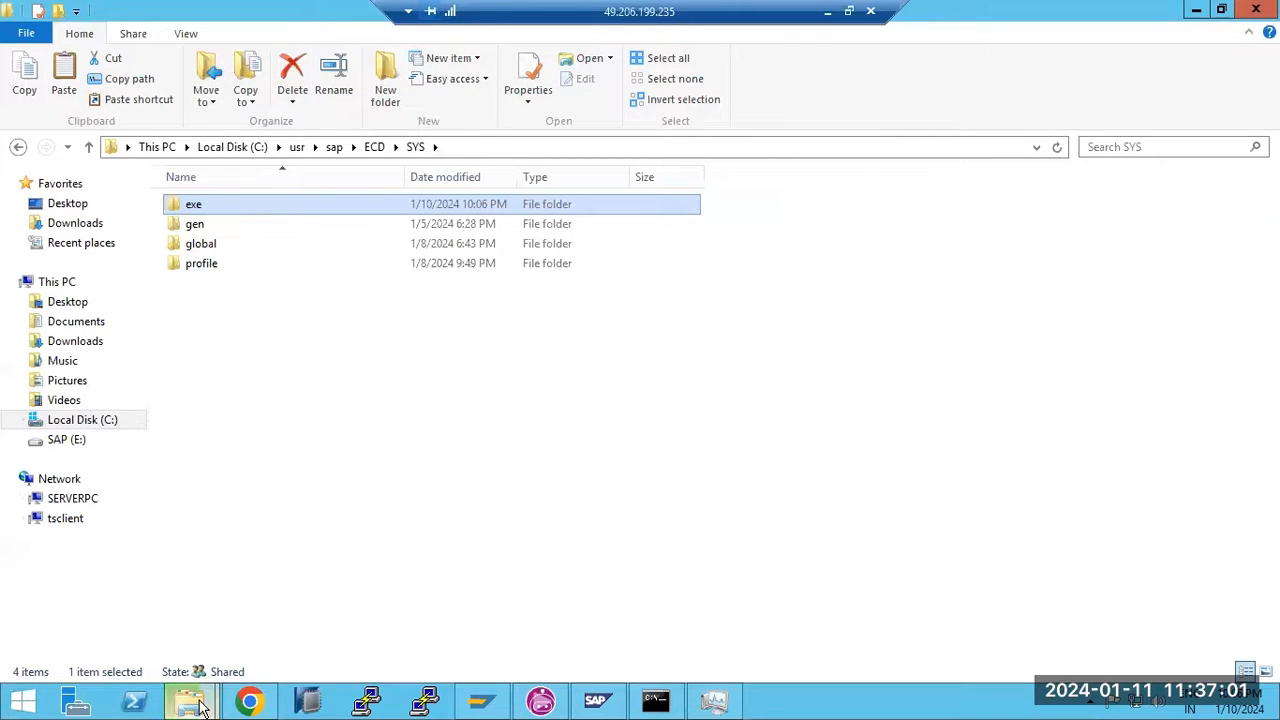
pyautogui.moveTo(205, 705)
pyautogui.click(275, 640)
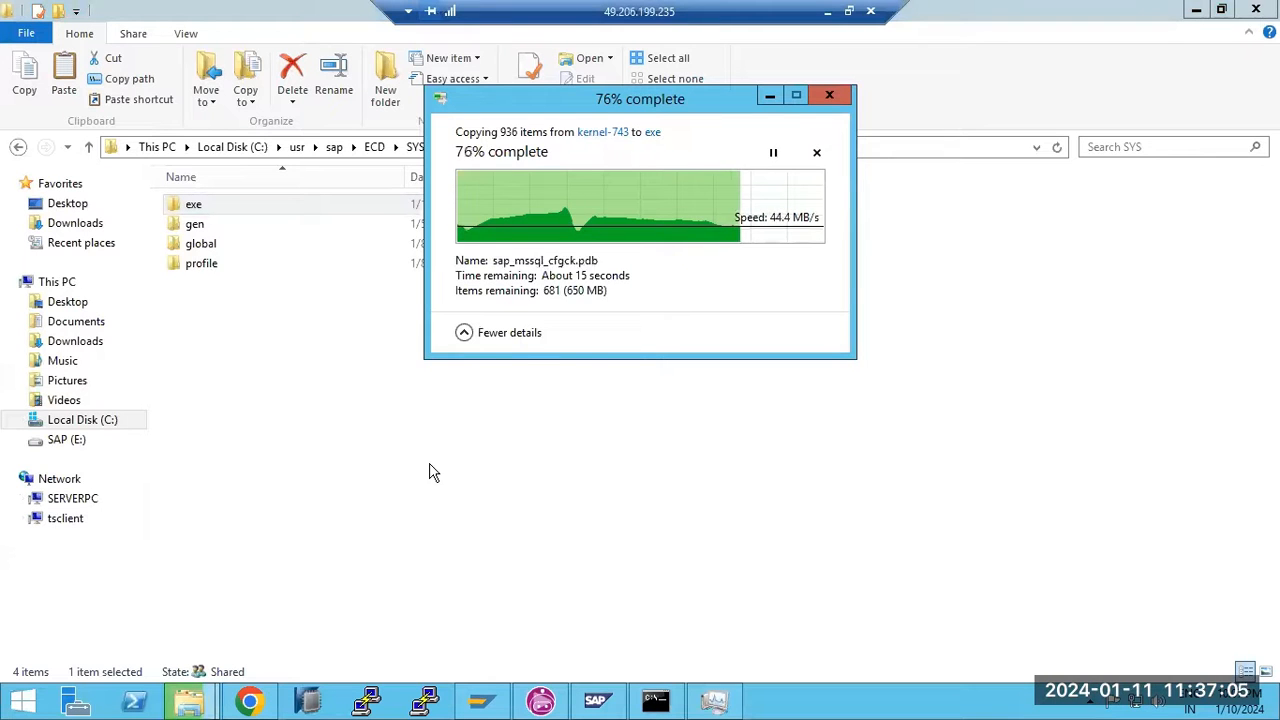
pyautogui.click(828, 12)
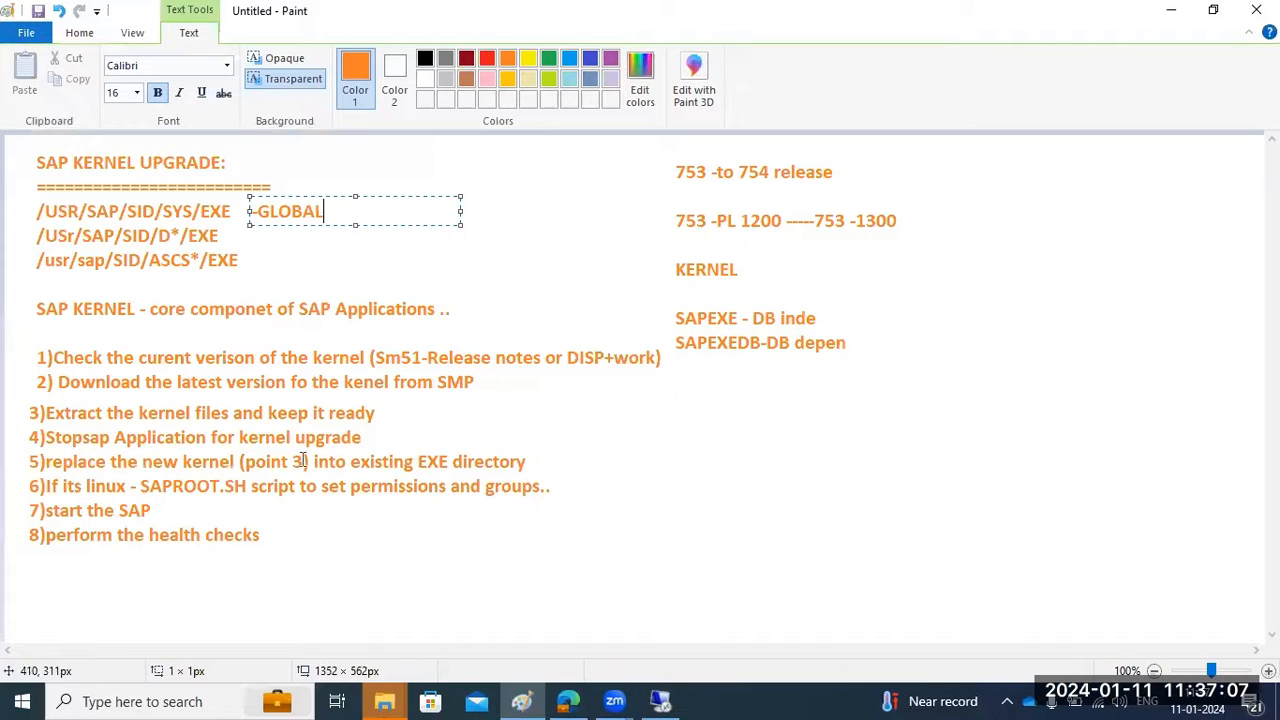
# Add the one-line note '(take the backup of existing EXE directories' beside step 4
pyautogui.click(390, 438)
pyautogui.click(390, 438)
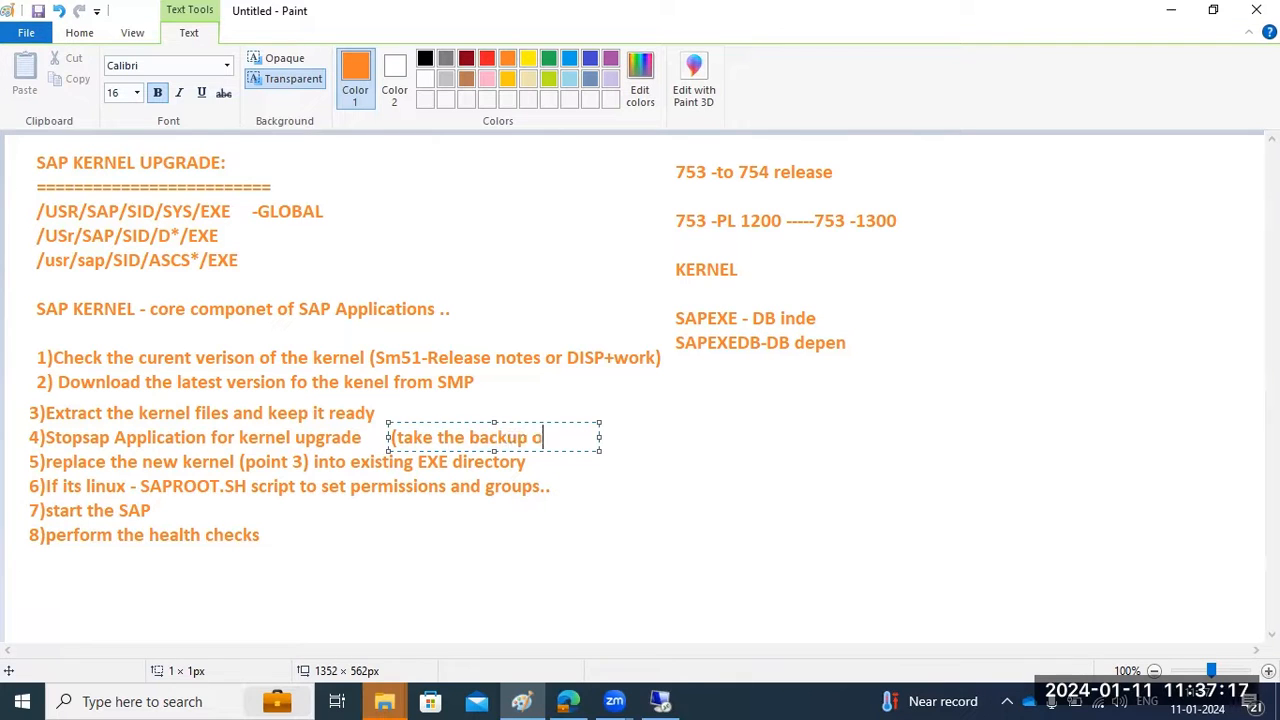
pyautogui.write('(take the backup of existing EXE directories')
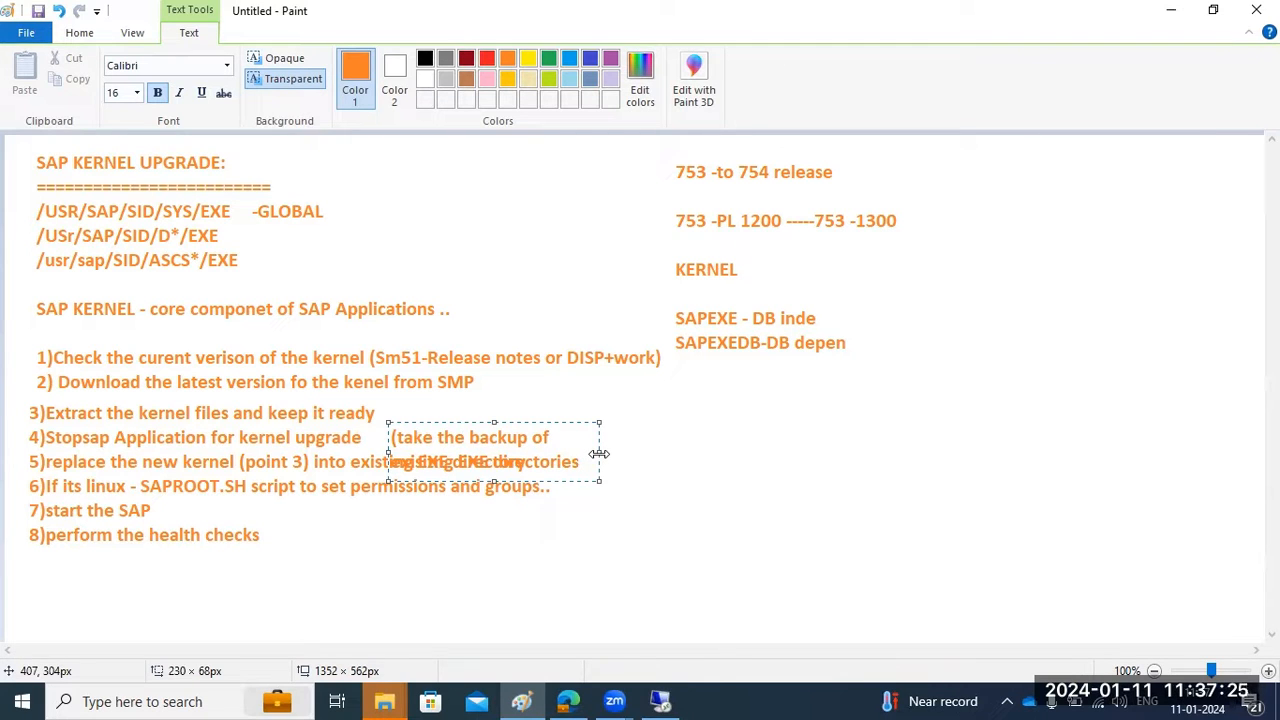
pyautogui.moveTo(599, 454); pyautogui.dragTo(1105, 454)
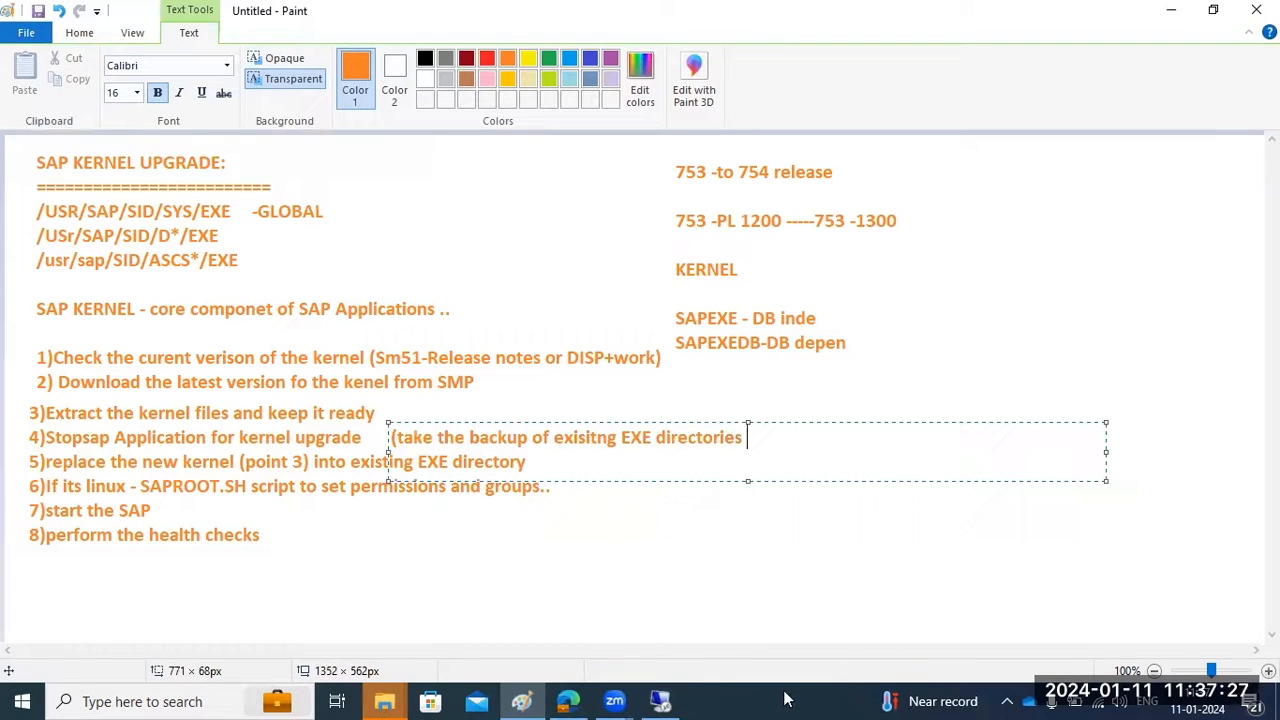
pyautogui.click(364, 553)
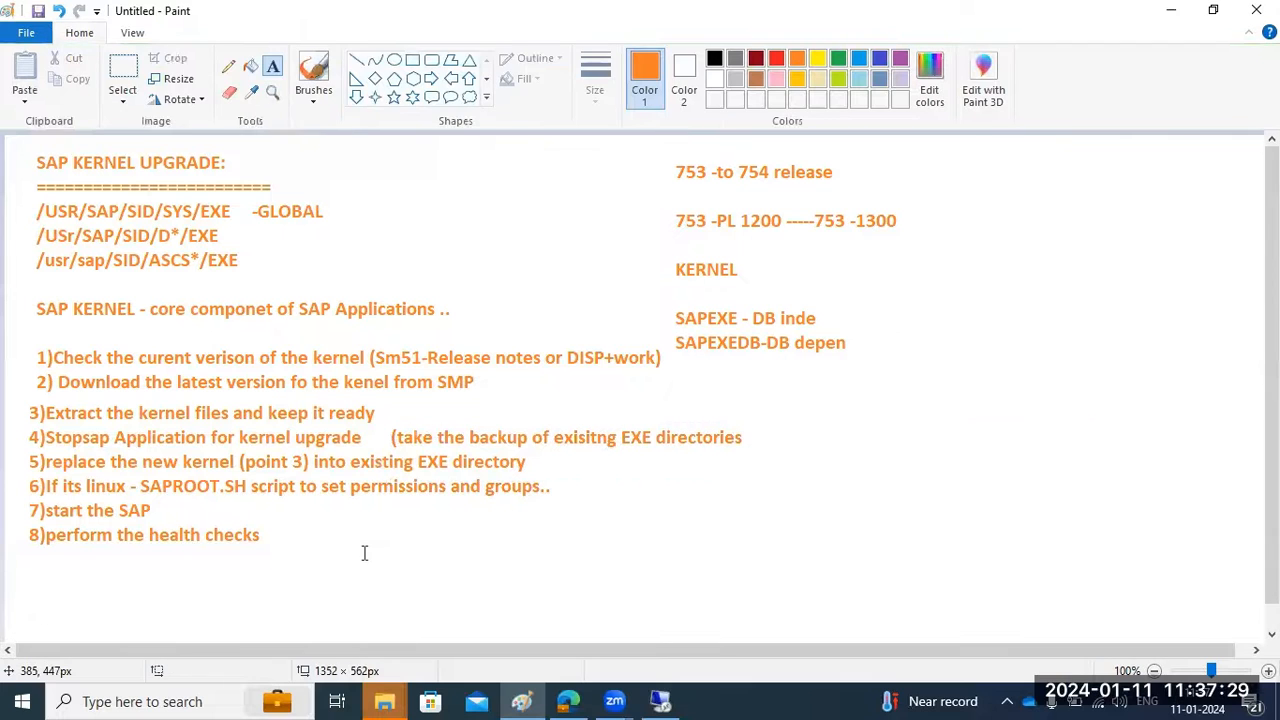
pyautogui.click(660, 701)
# Open the exe folder in ECD\SYS
pyautogui.moveTo(665, 707)
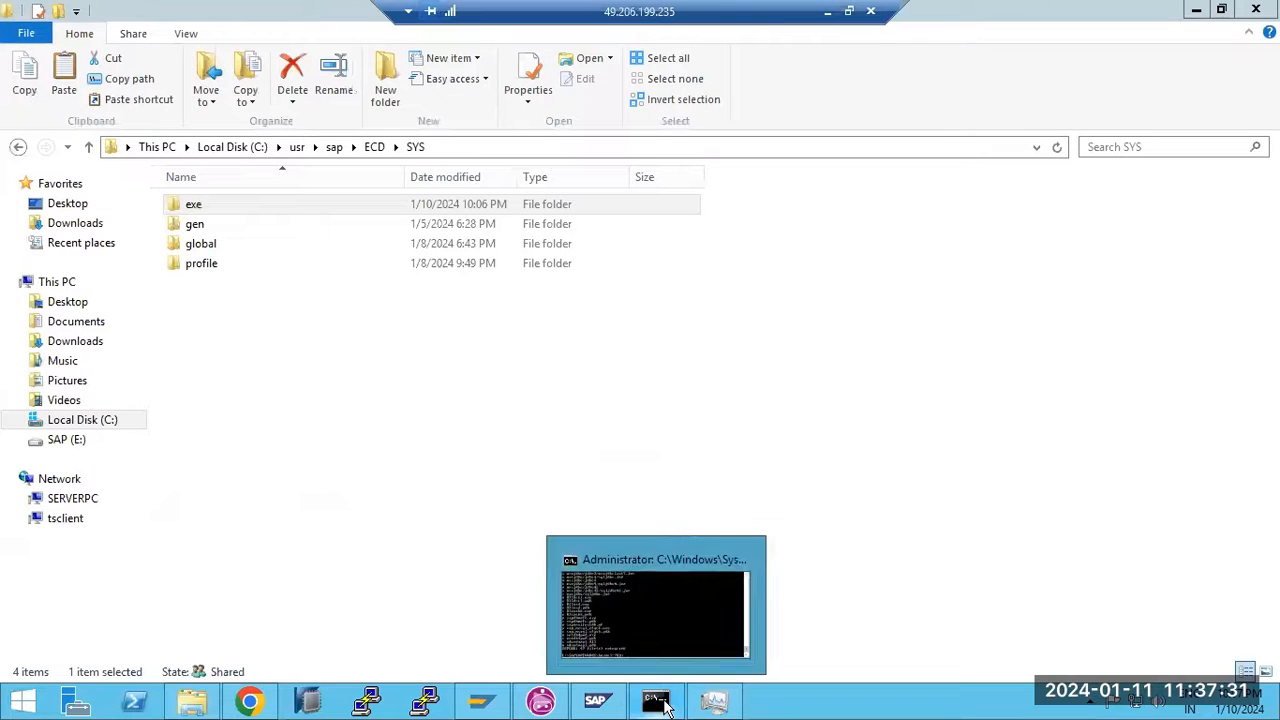
pyautogui.click(228, 205)
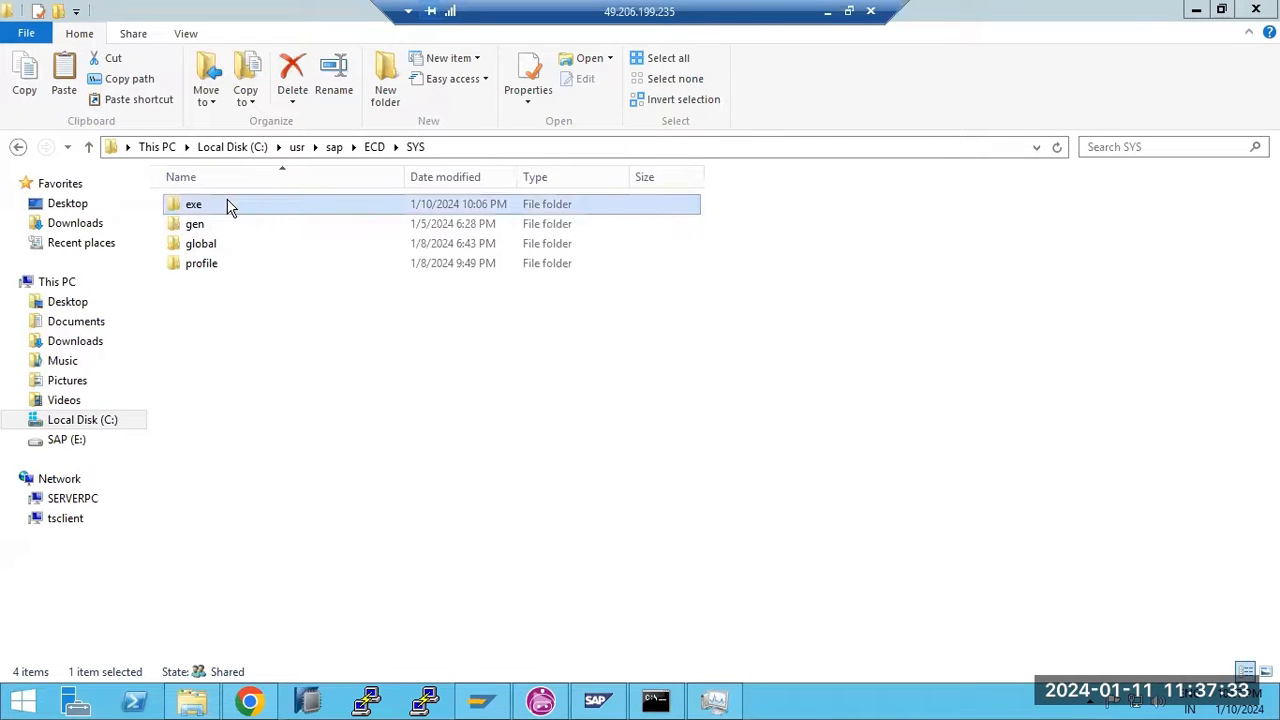
pyautogui.doubleClick(228, 205)
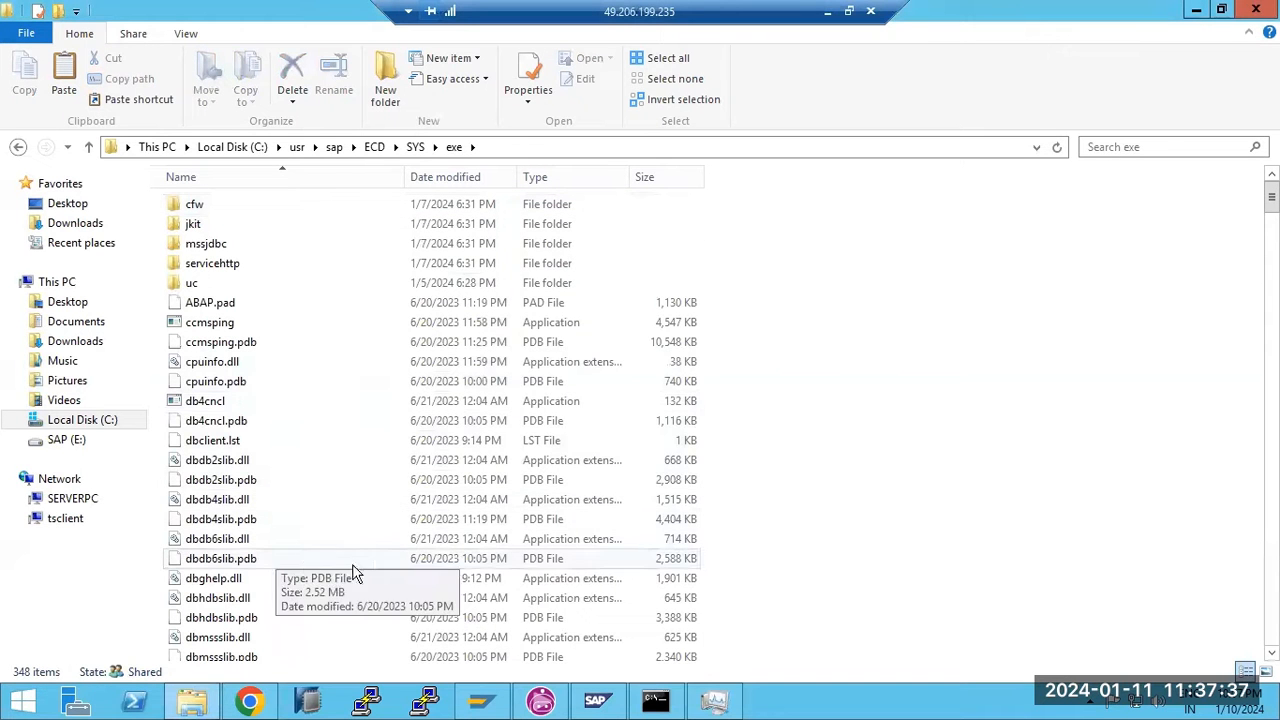
# Start the SAPECD_30 and SAPECD_31 services in Task Manager, then bring up SAP MMC
pyautogui.click(713, 700)
pyautogui.rightClick(700, 566)
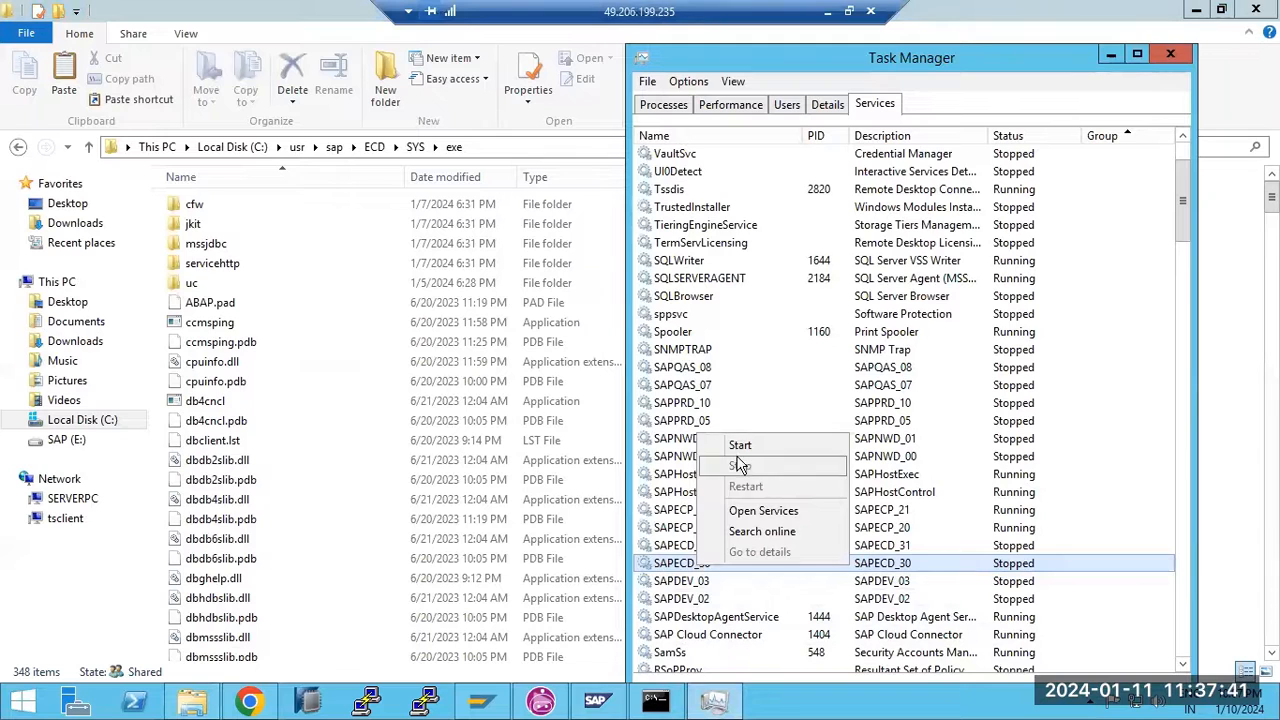
pyautogui.click(740, 446)
pyautogui.rightClick(712, 550)
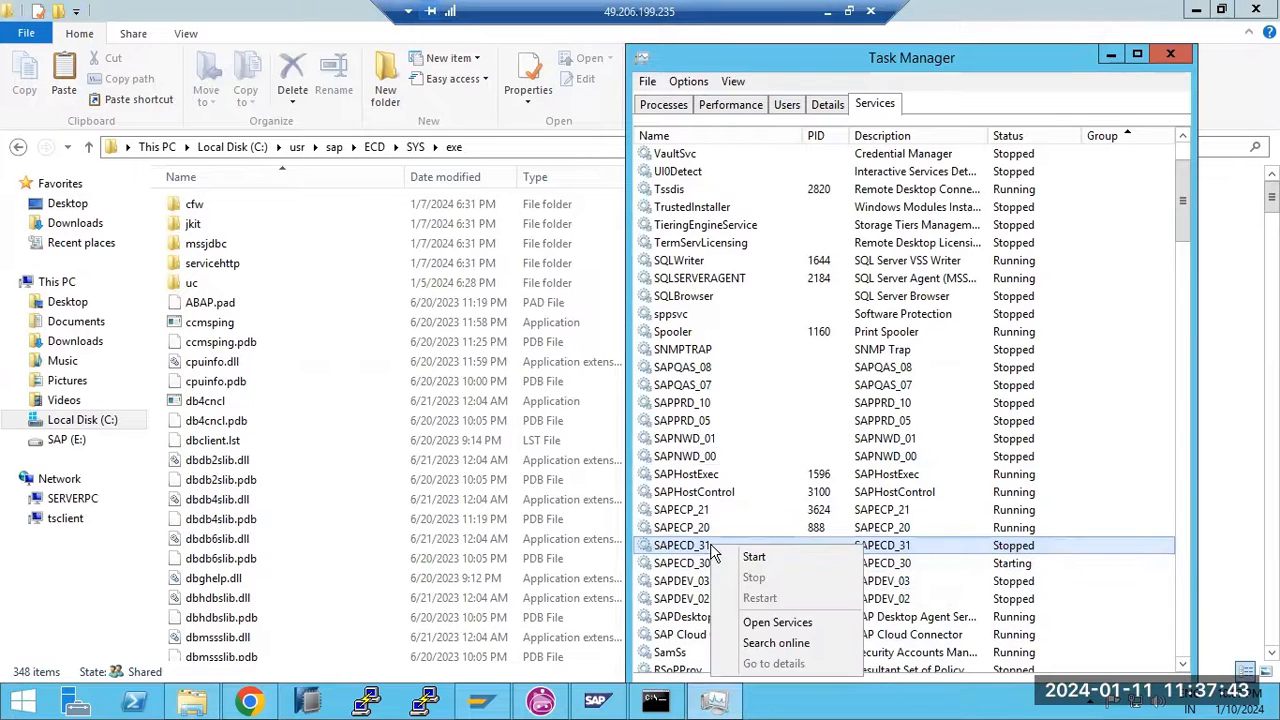
pyautogui.click(740, 557)
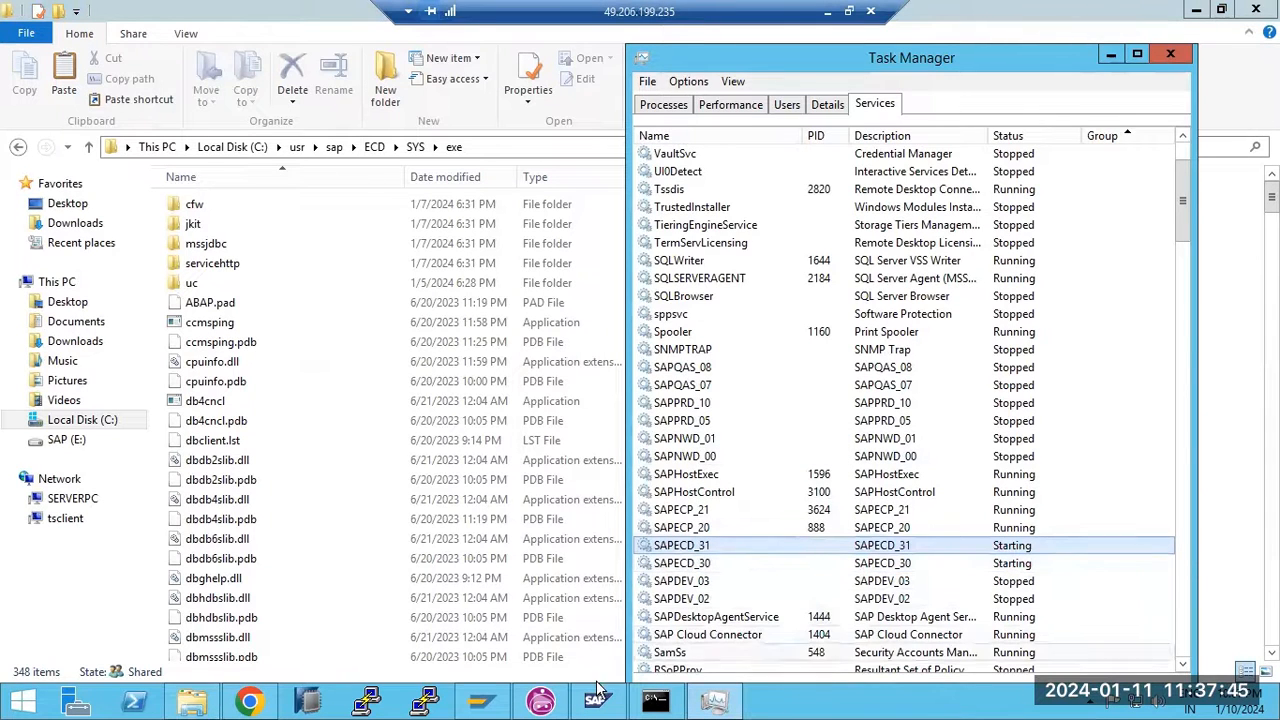
pyautogui.moveTo(537, 703)
pyautogui.moveTo(592, 706)
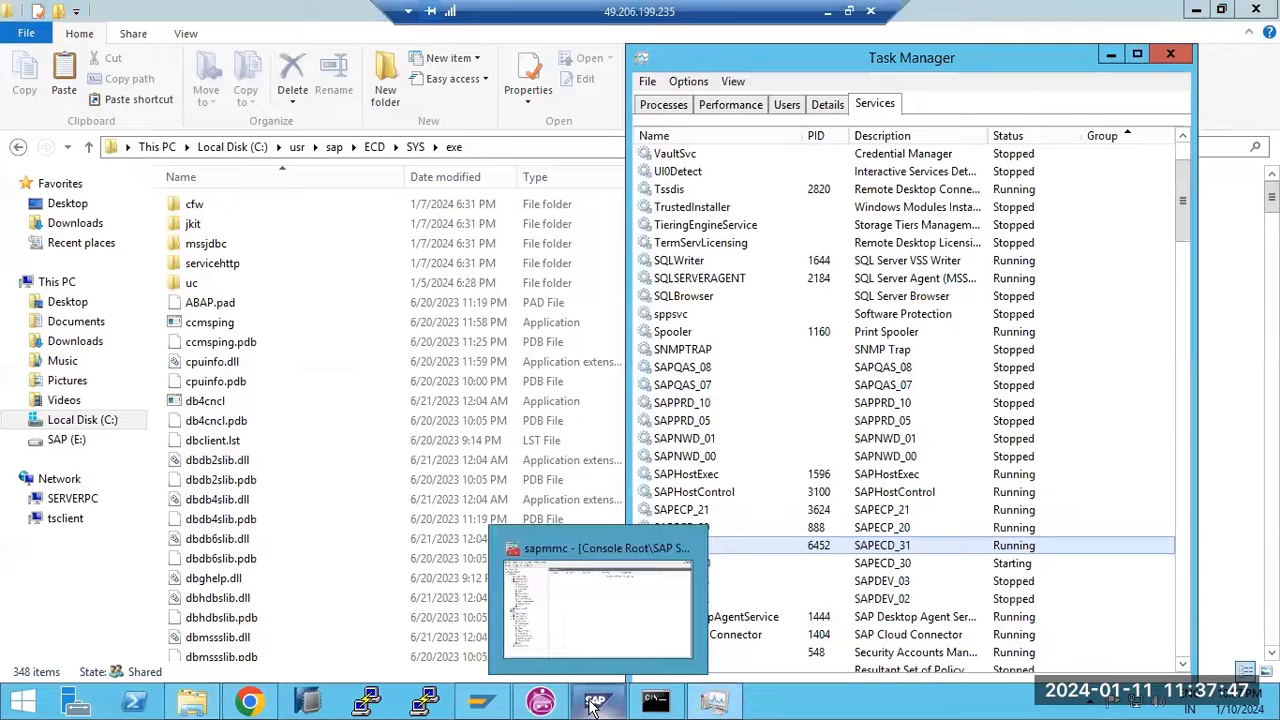
pyautogui.click(593, 704)
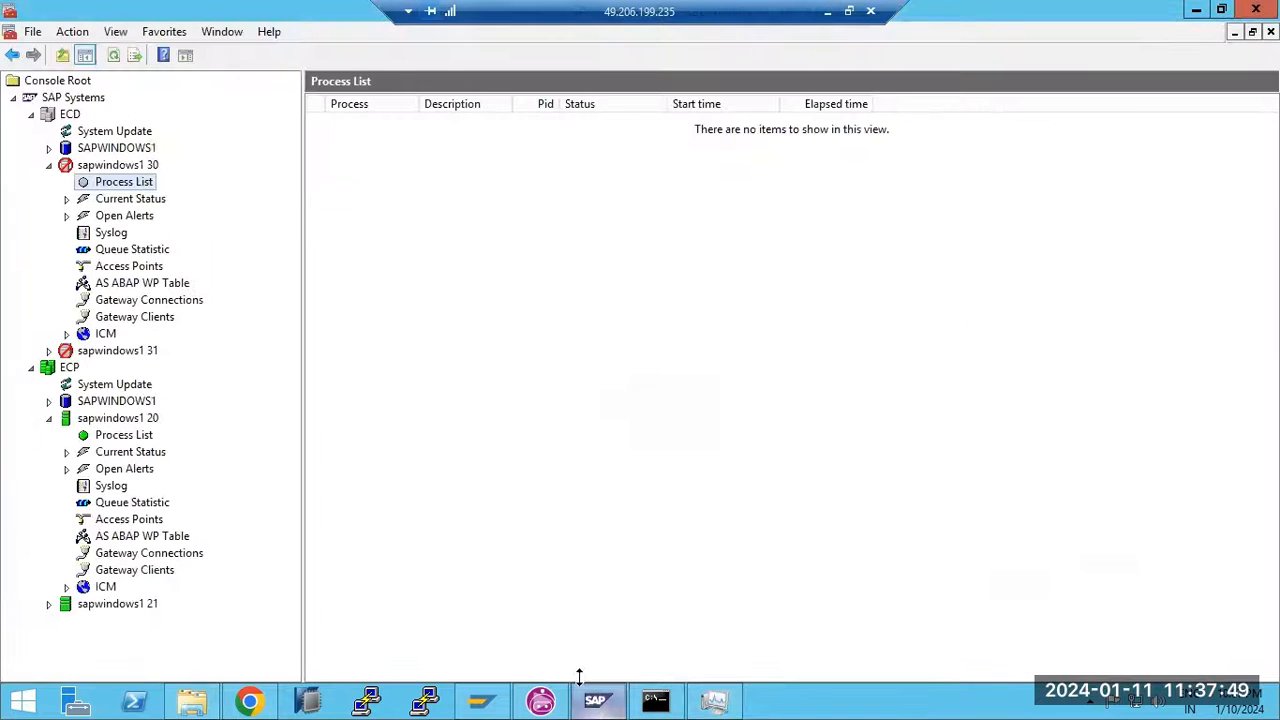
# Close SAP Management Console without saving and relaunch it from the desktop shortcut
pyautogui.click(1256, 10)
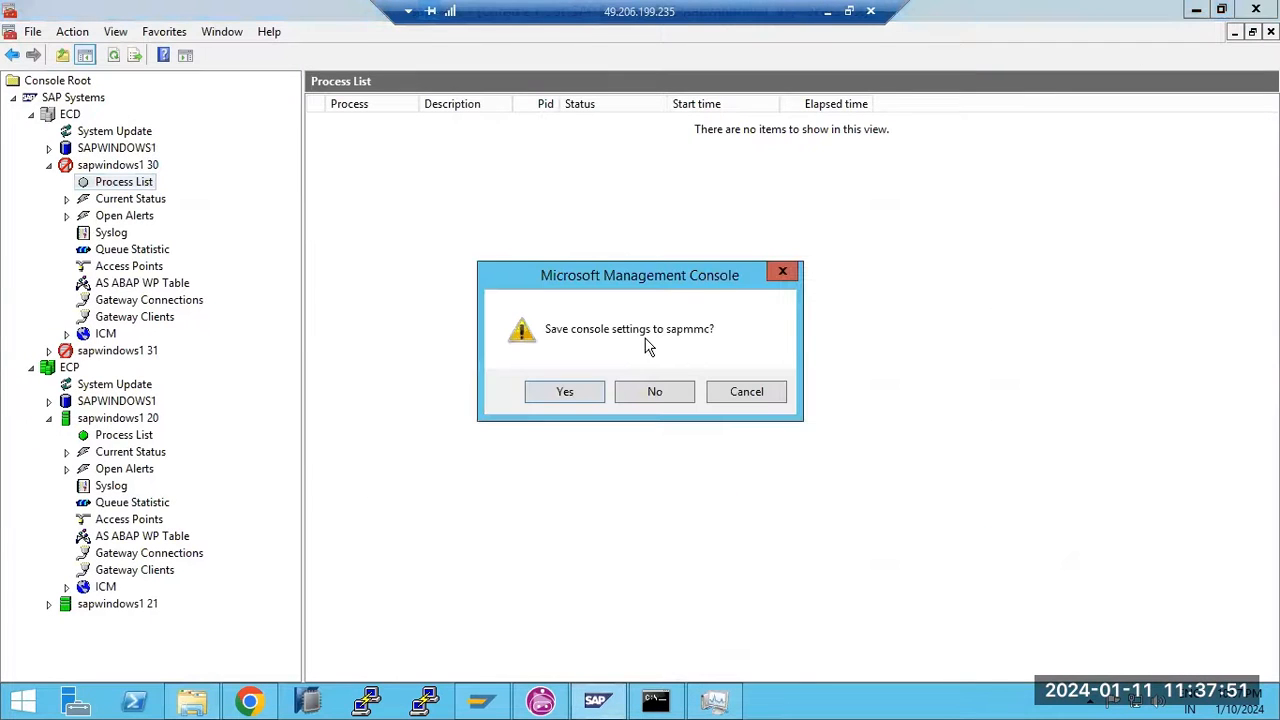
pyautogui.click(648, 400)
pyautogui.rightClick(740, 703)
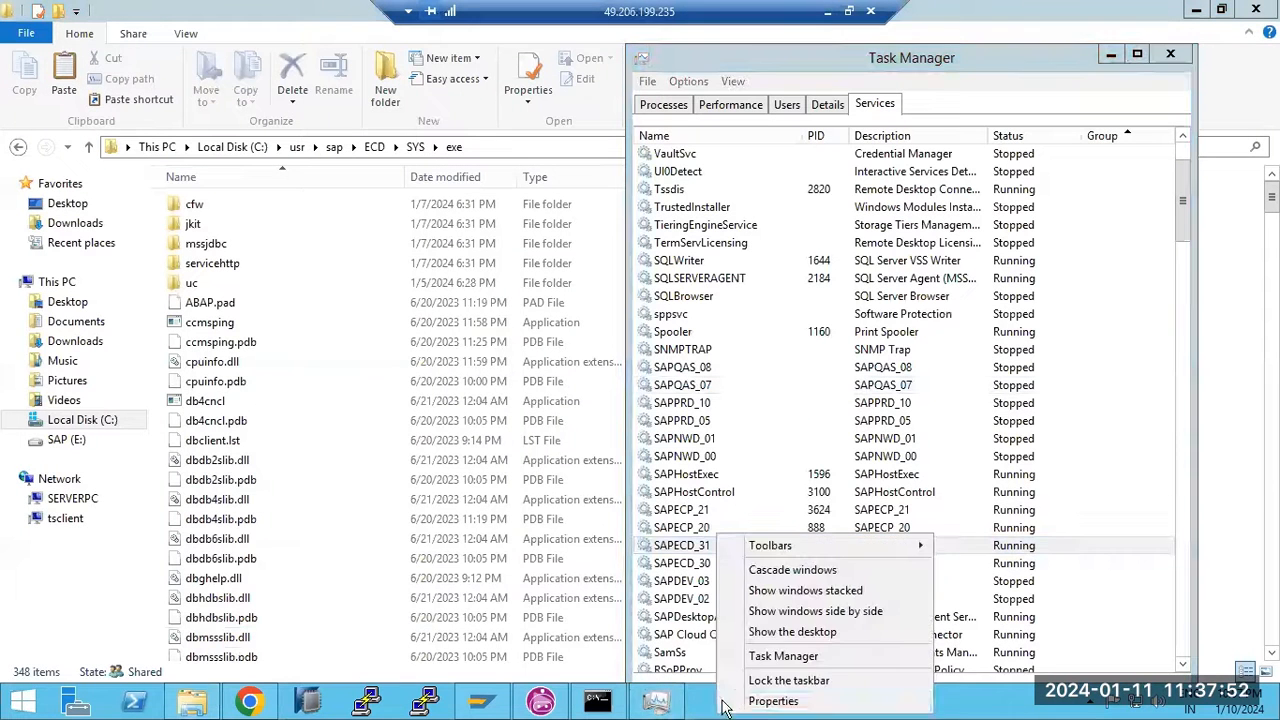
pyautogui.click(766, 636)
pyautogui.moveTo(43, 418); pyautogui.dragTo(52, 337)
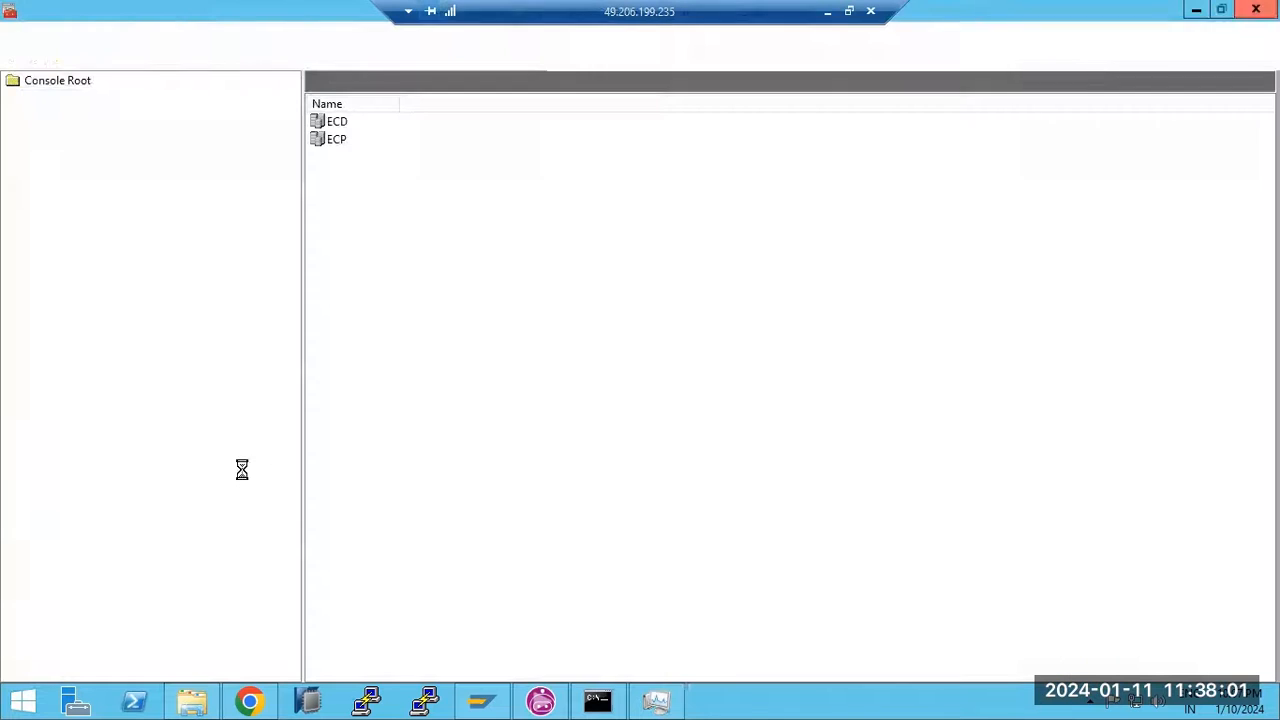
# Start the ECD system with the default timeout, entering the OS password
pyautogui.click(13, 98)
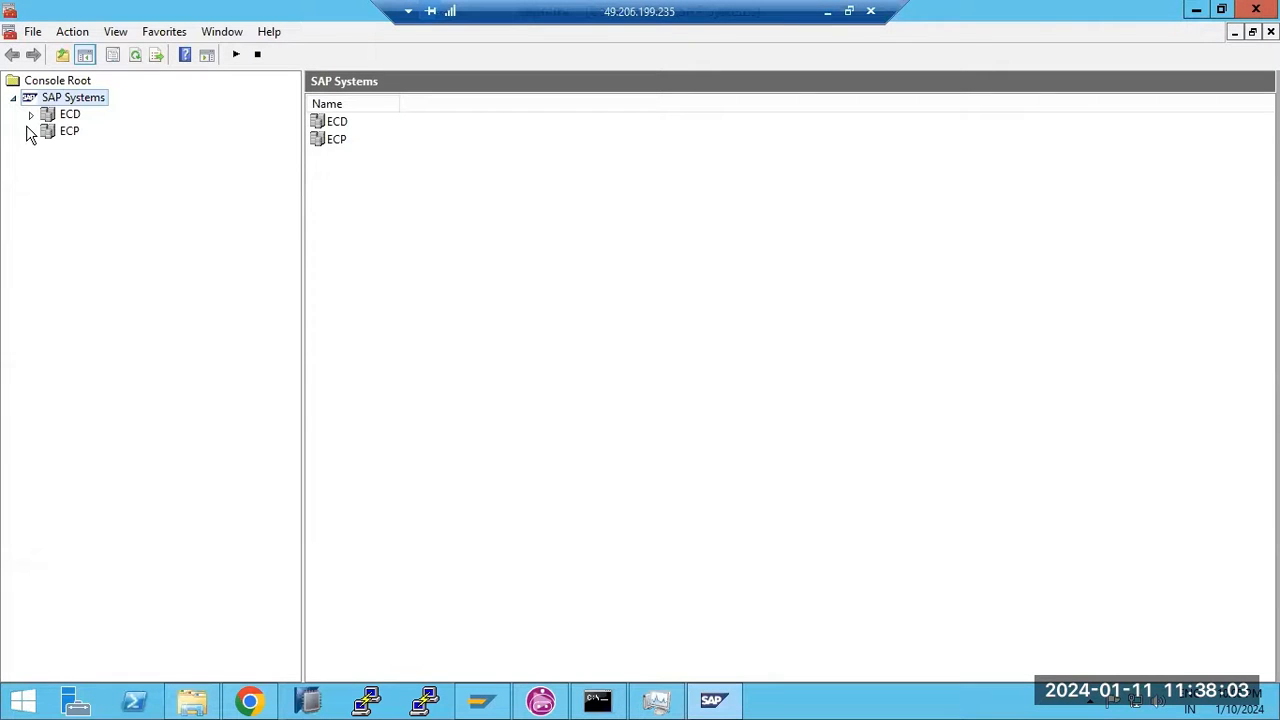
pyautogui.click(48, 182)
pyautogui.click(48, 182)
pyautogui.click(66, 114)
pyautogui.rightClick(62, 116)
pyautogui.click(86, 135)
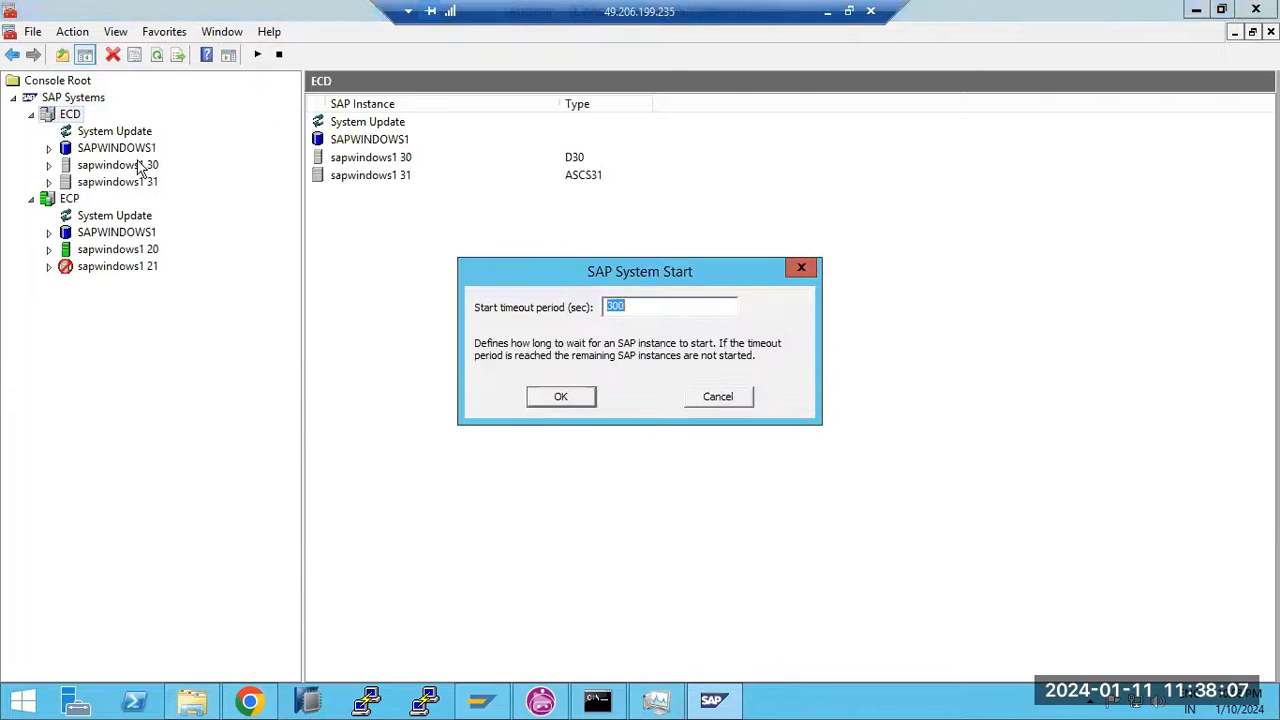
pyautogui.click(549, 400)
pyautogui.click(574, 365)
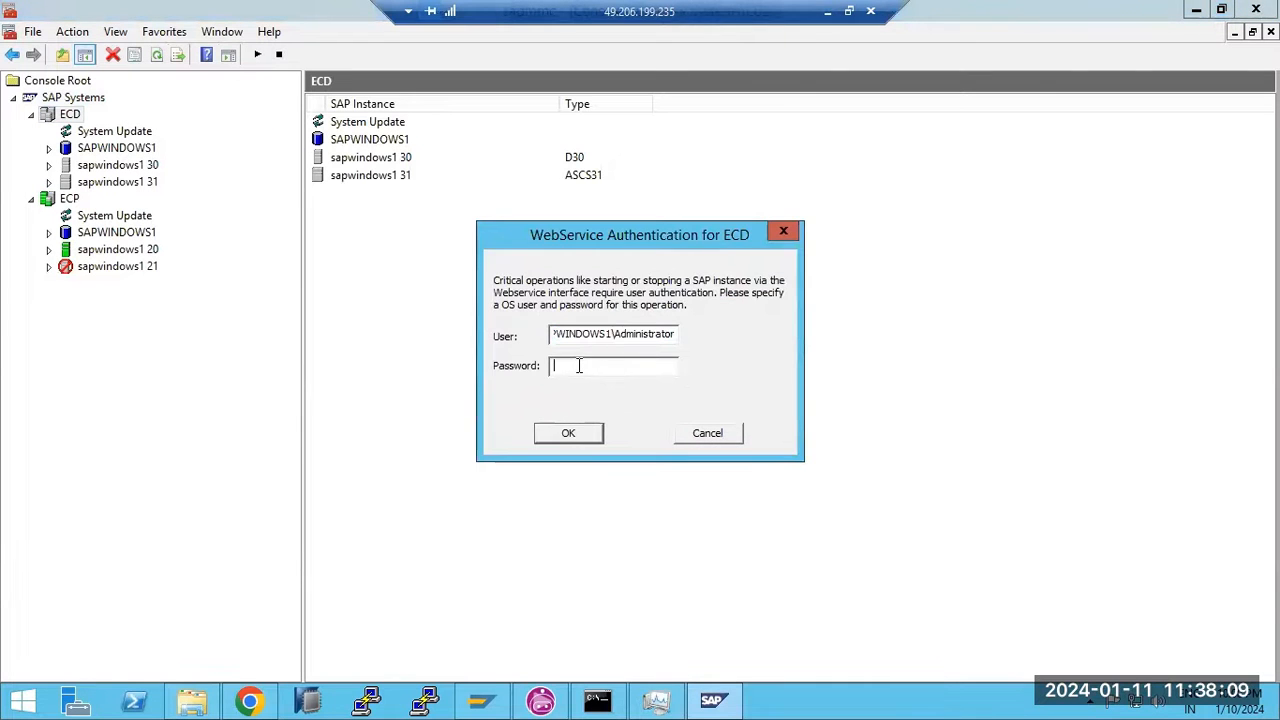
pyautogui.write('*')
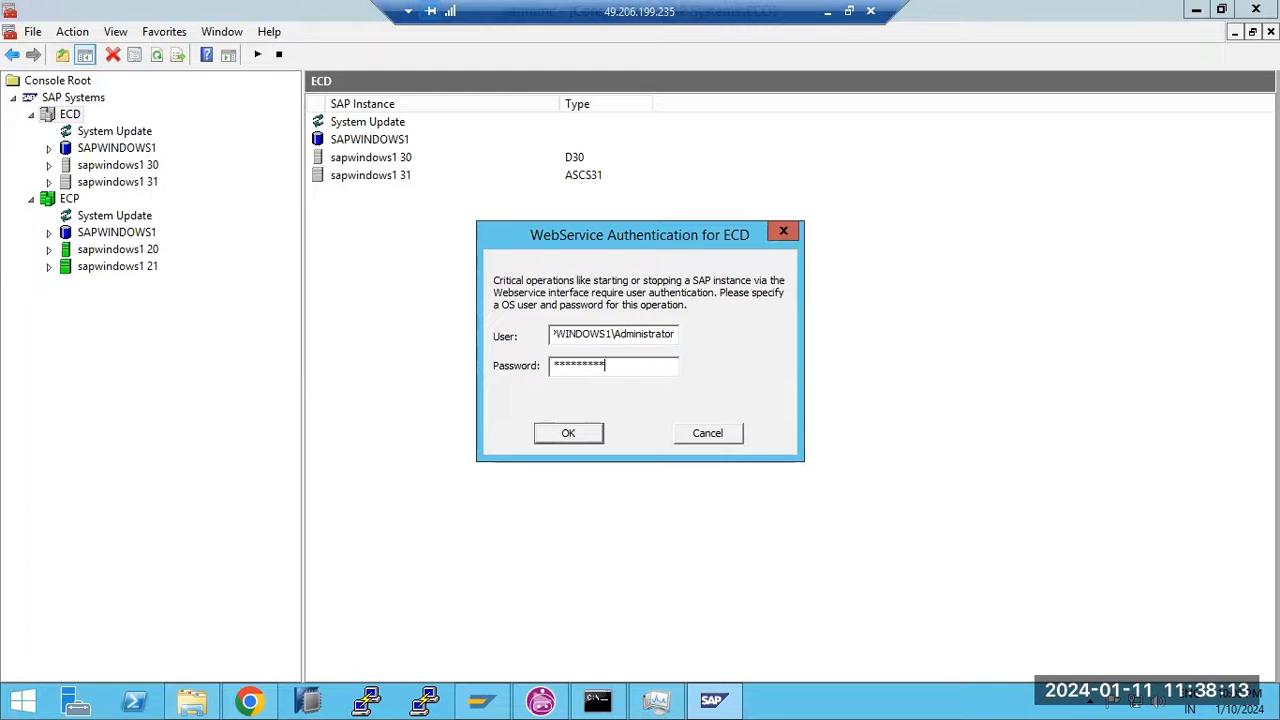
pyautogui.press('Return')
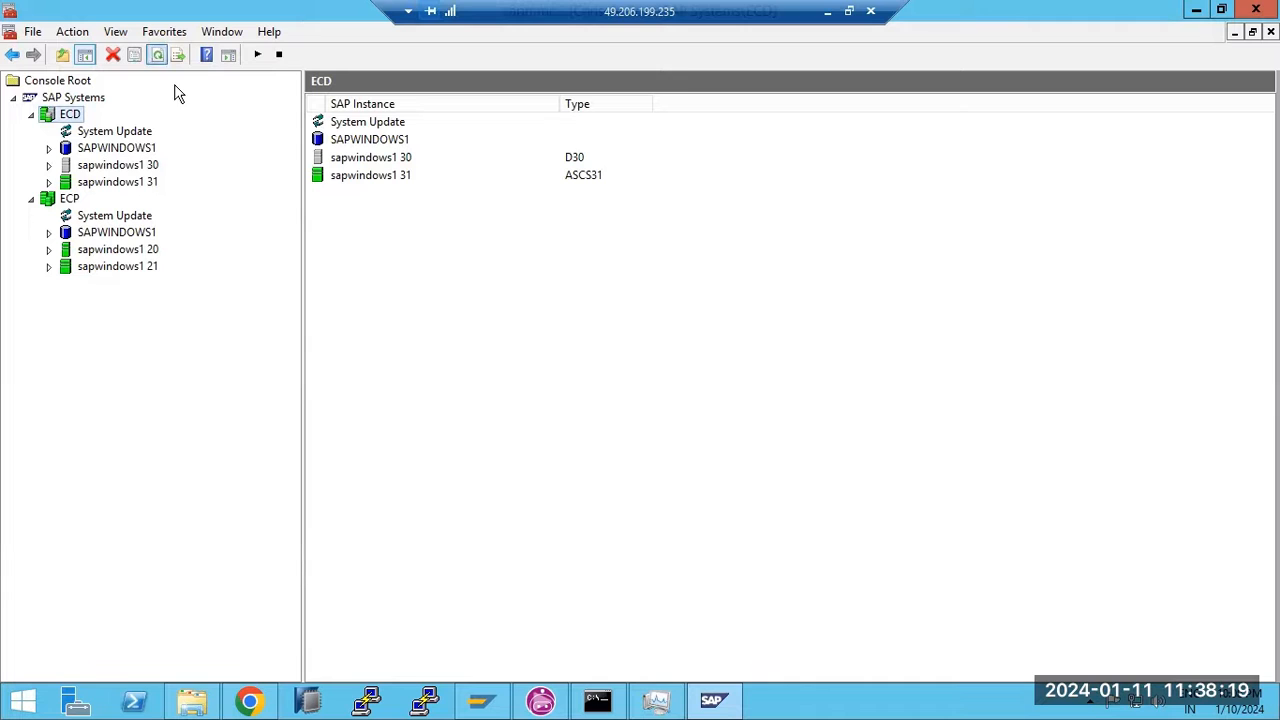
# Show the AS ABAP work-process table for the sapwindows1 30 instance
pyautogui.click(48, 182)
pyautogui.click(110, 198)
pyautogui.doubleClick(66, 167)
pyautogui.click(92, 180)
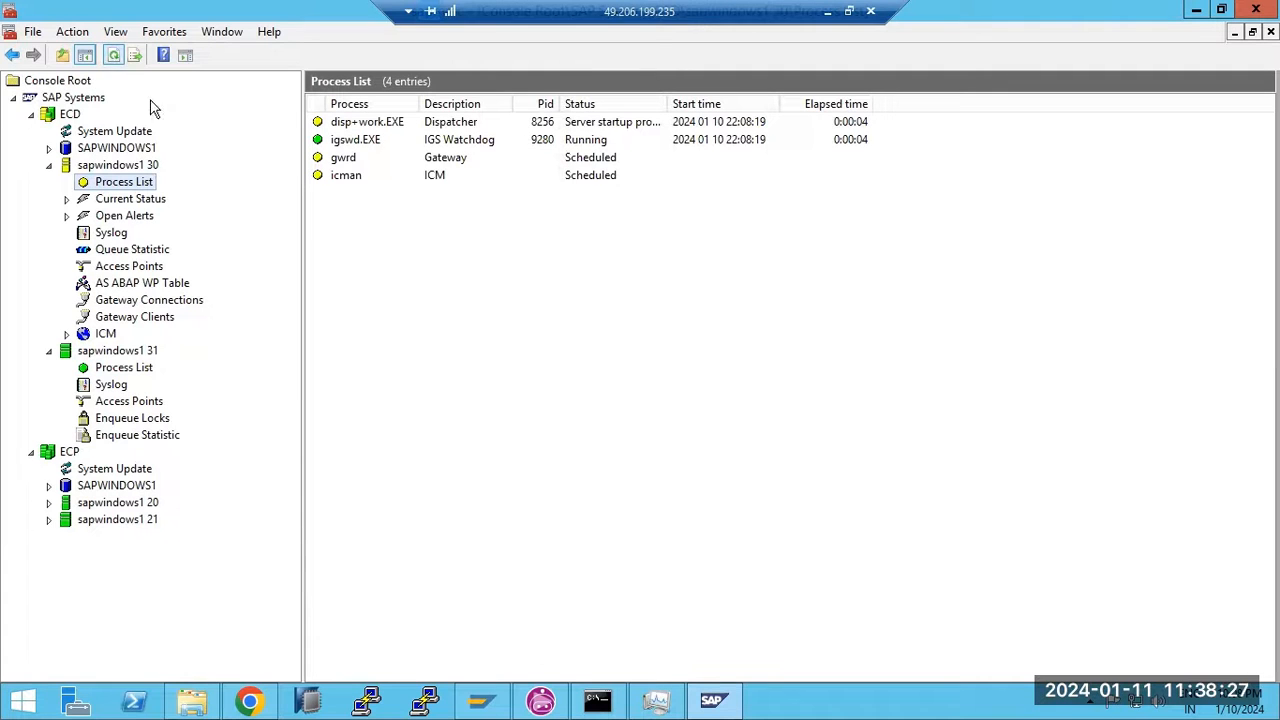
pyautogui.click(133, 286)
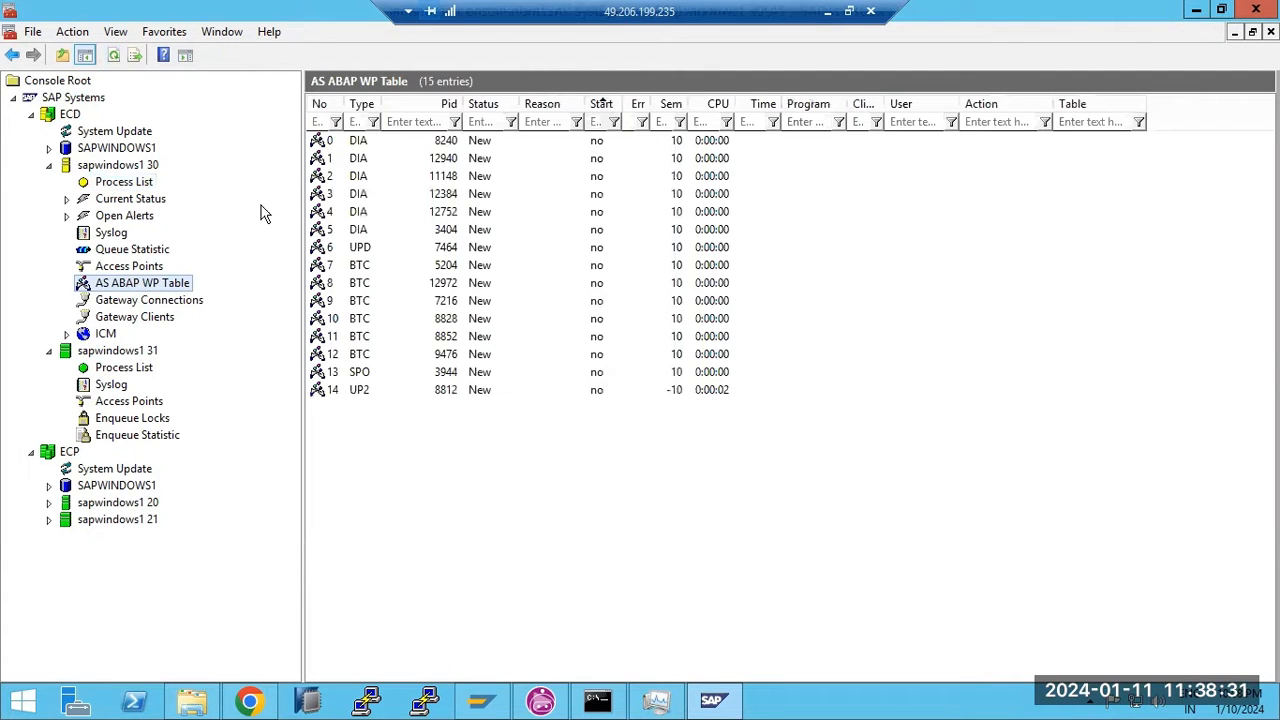
# Review work process 0's developer trace, marking the database library path
pyautogui.rightClick(380, 143)
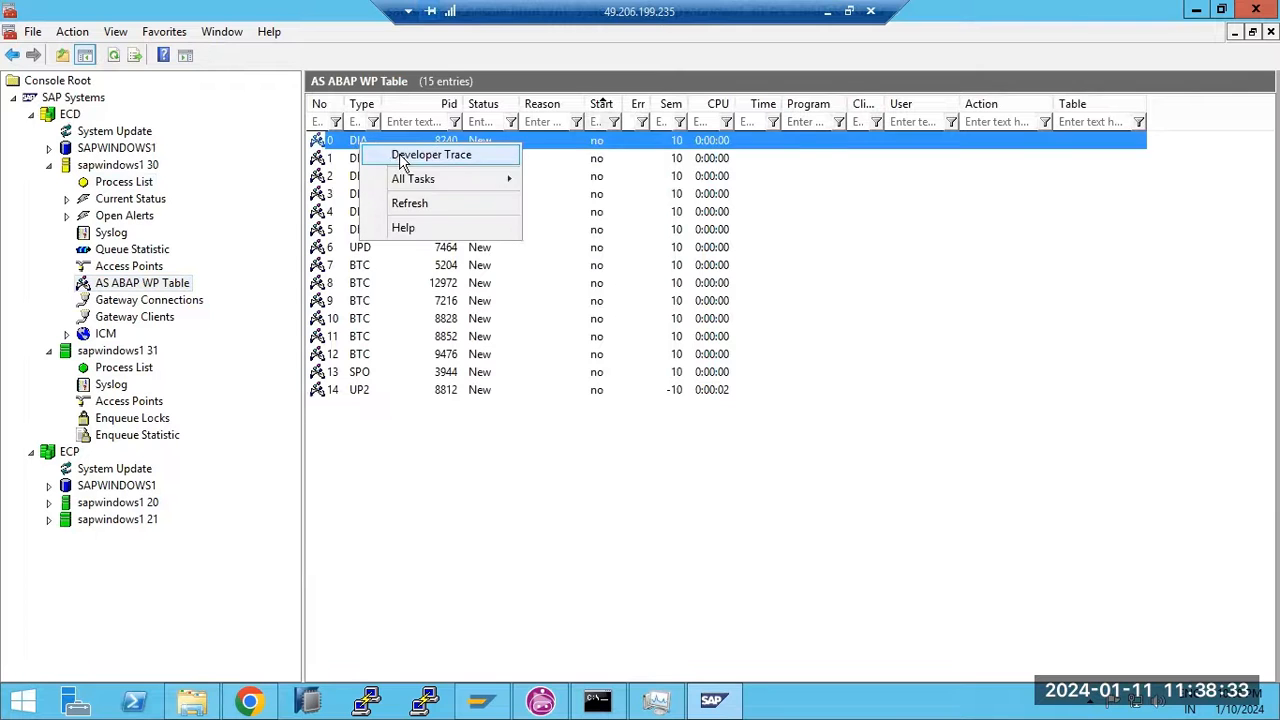
pyautogui.click(432, 151)
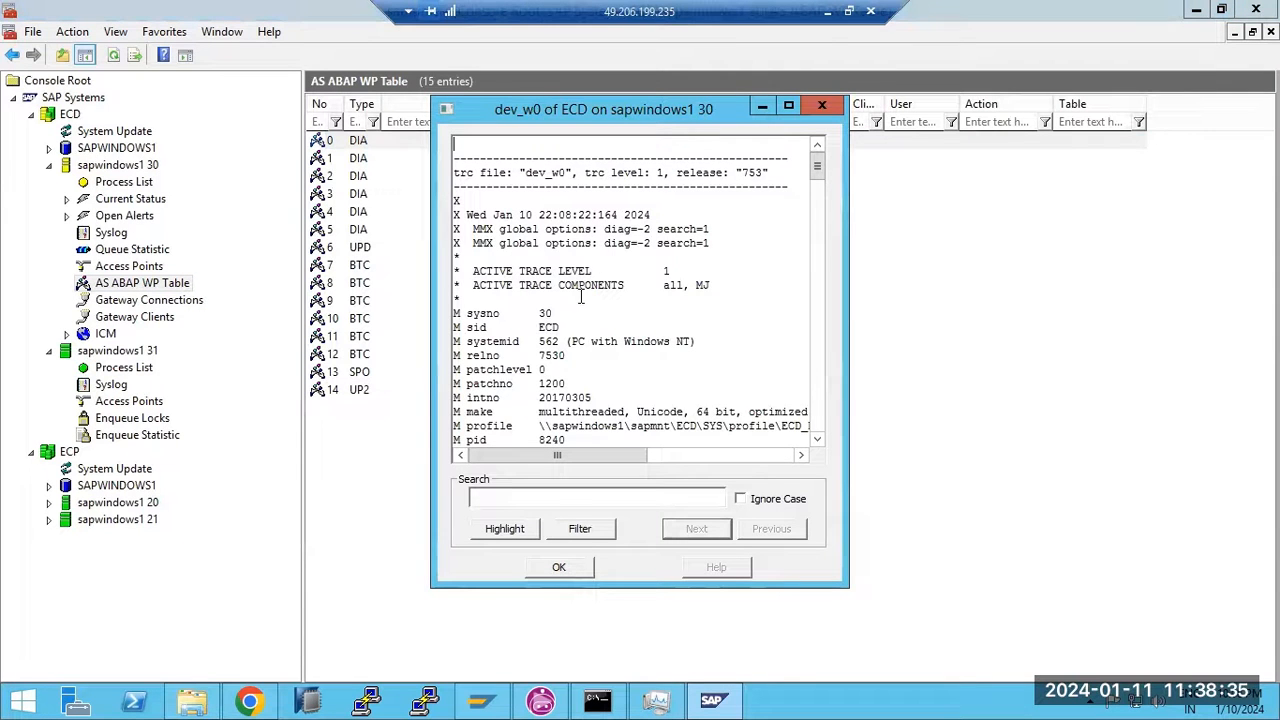
pyautogui.scroll(-1, 580, 333)
pyautogui.moveTo(618, 384); pyautogui.dragTo(763, 389)
pyautogui.scroll(-3, 664, 348)
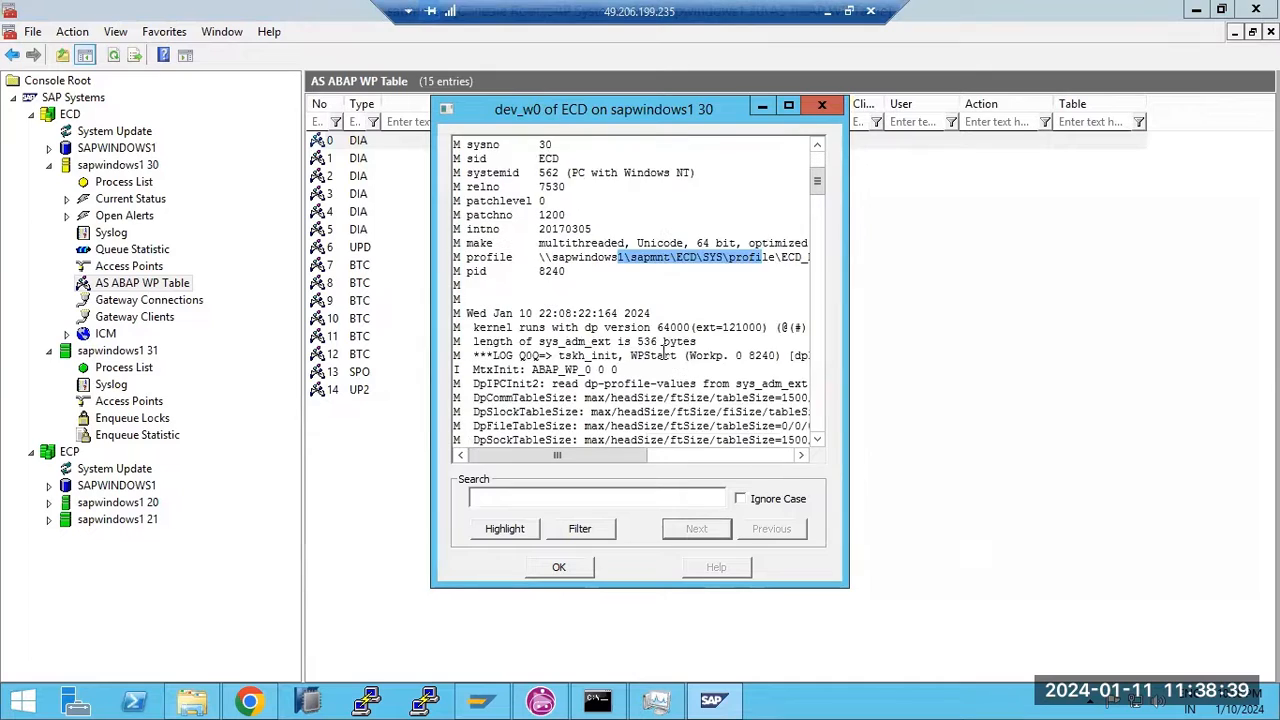
pyautogui.scroll(-1, 663, 348)
pyautogui.scroll(-20, 636, 340)
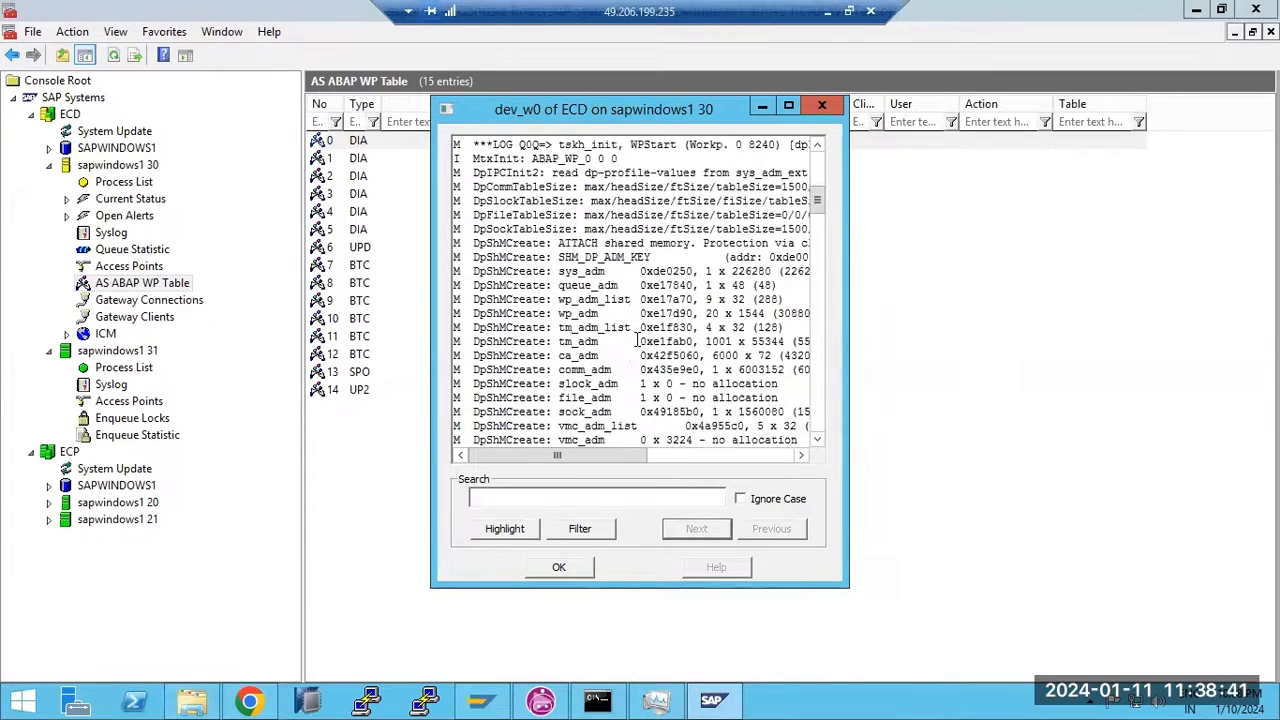
pyautogui.scroll(-6, 636, 340)
pyautogui.scroll(12, 635, 341)
pyautogui.moveTo(652, 380); pyautogui.dragTo(751, 371)
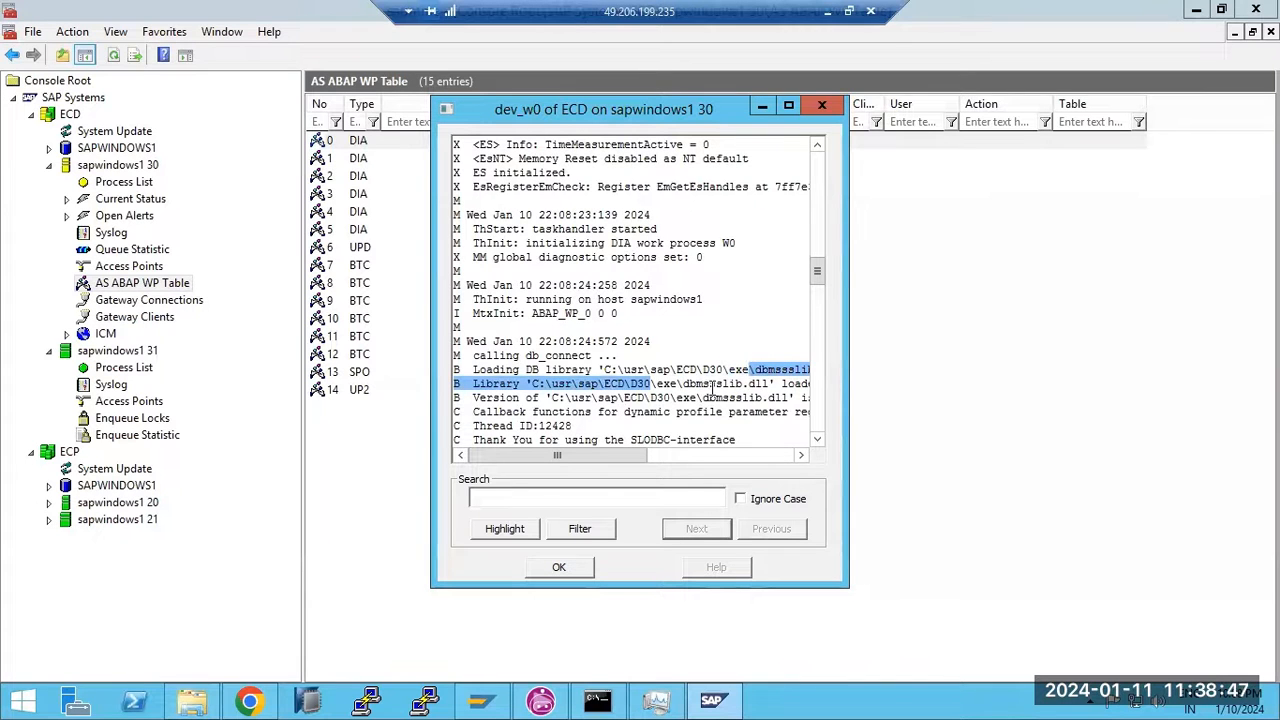
pyautogui.click(580, 568)
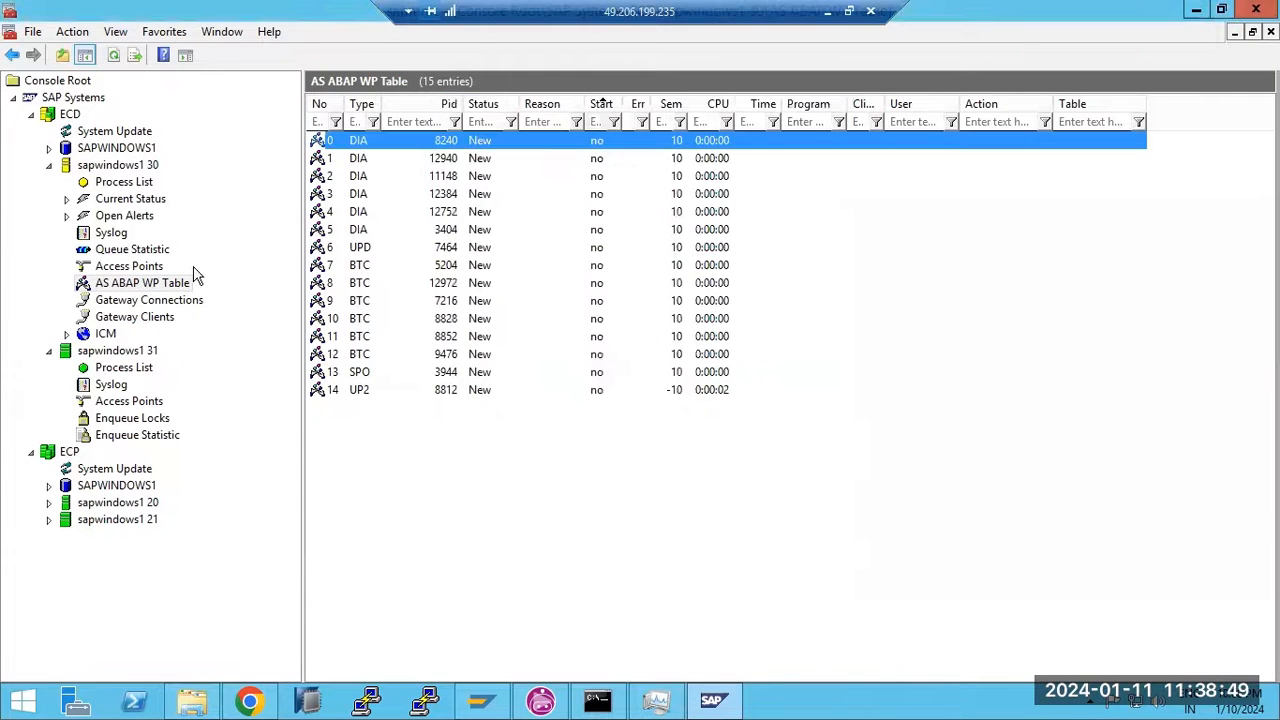
# Refresh the work-process table until Wait and Run statuses appear, then minimize the console
pyautogui.click(114, 56)
pyautogui.click(114, 56)
pyautogui.click(114, 56)
pyautogui.click(114, 56)
pyautogui.click(114, 56)
pyautogui.click(114, 56)
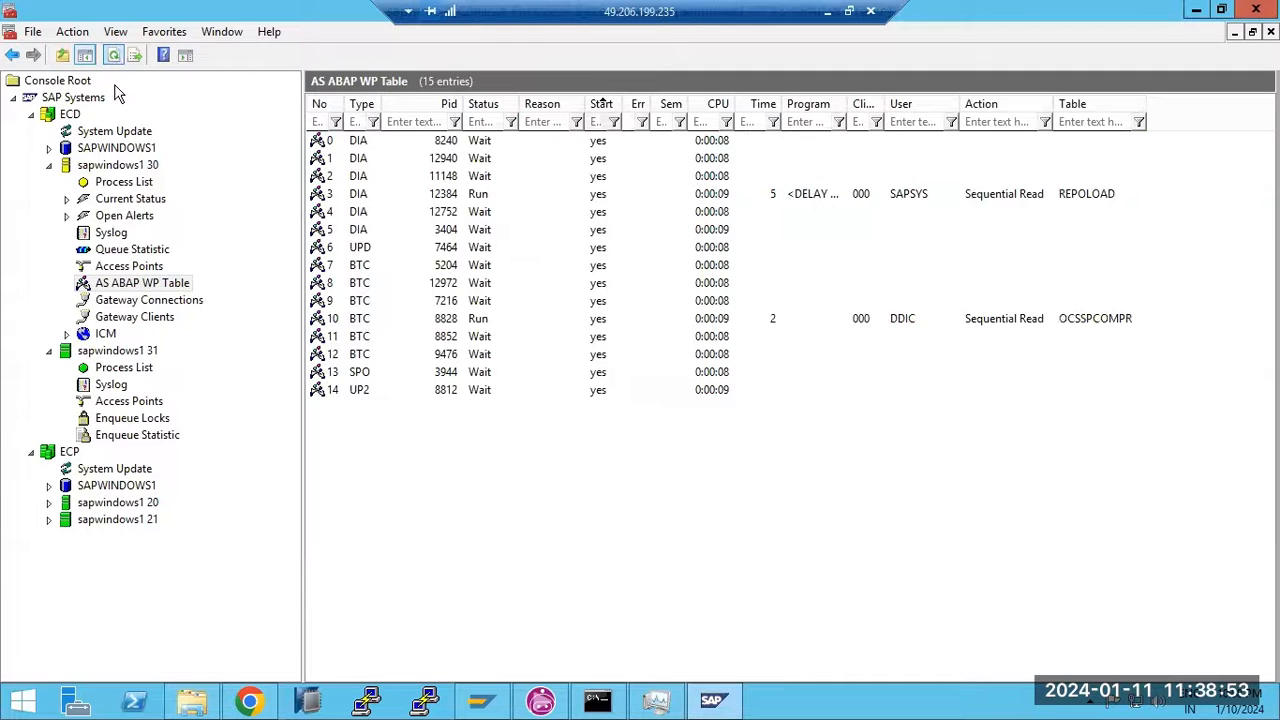
pyautogui.click(713, 700)
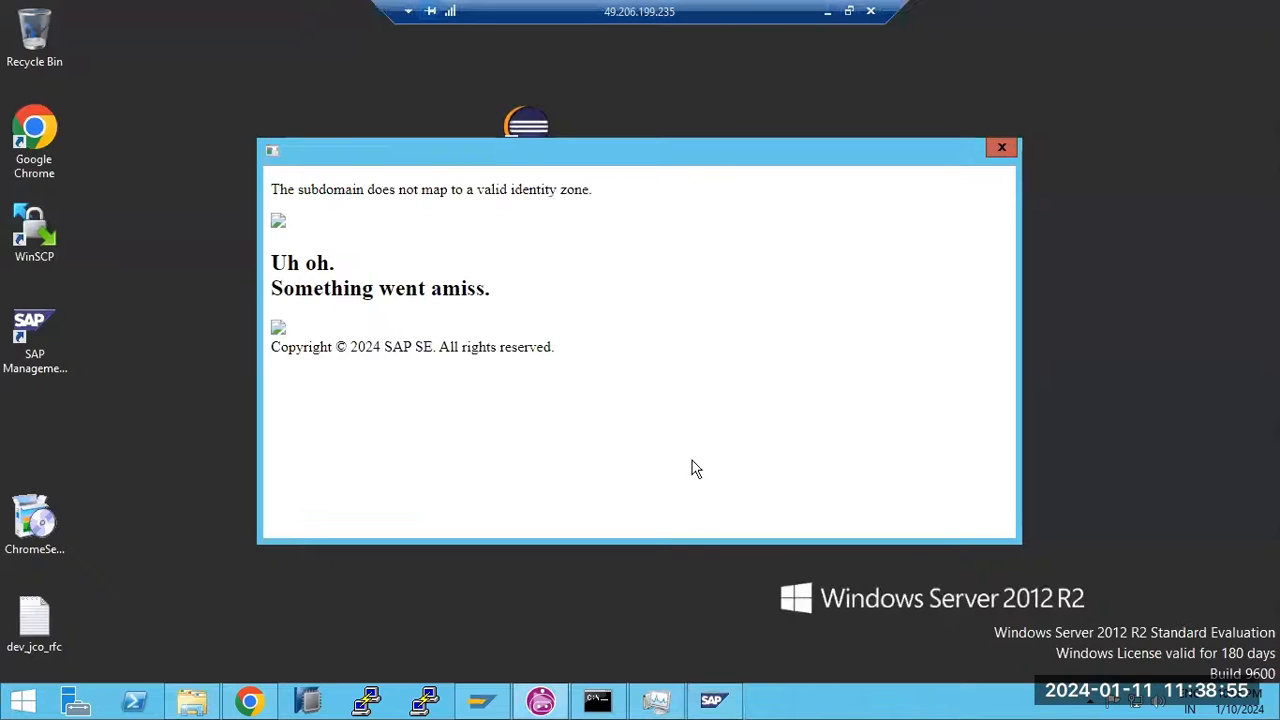
# Add the note 'SAPCPE utility program which will copy the binaries from global exe to local exe' under step 8
pyautogui.click(829, 11)
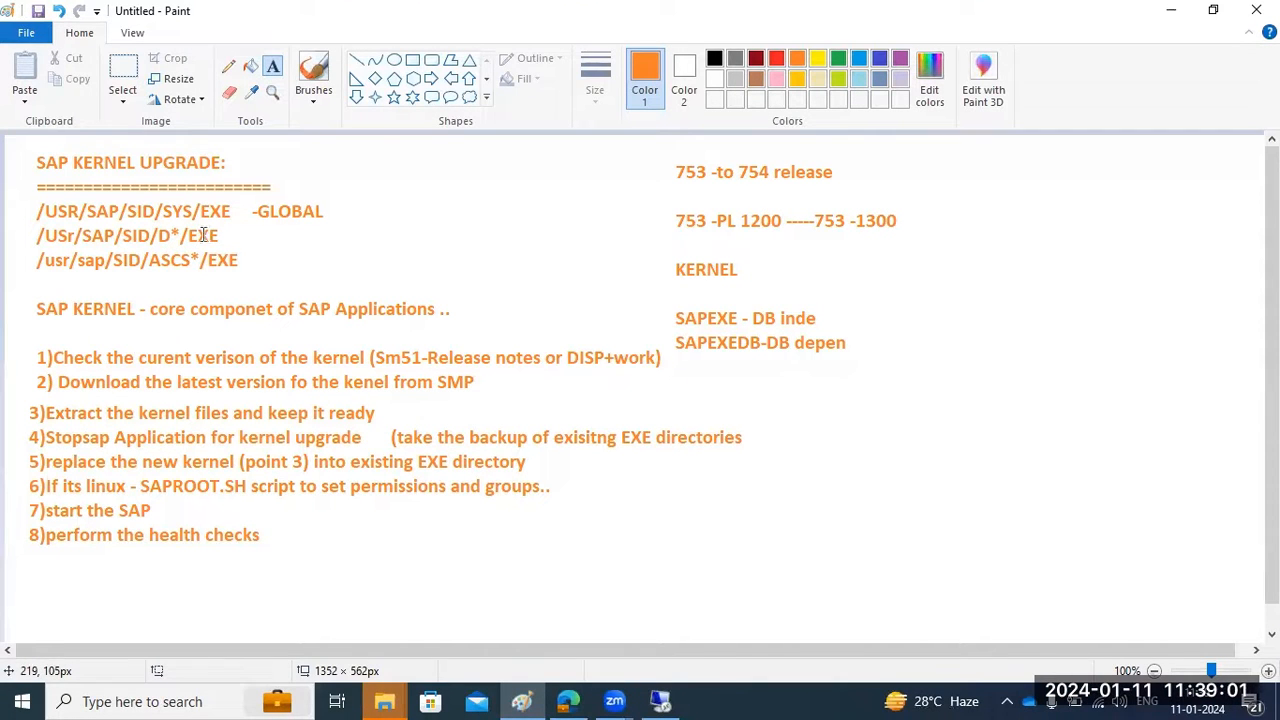
pyautogui.moveTo(331, 537); pyautogui.dragTo(1077, 590)
pyautogui.write('SACPU tulity')
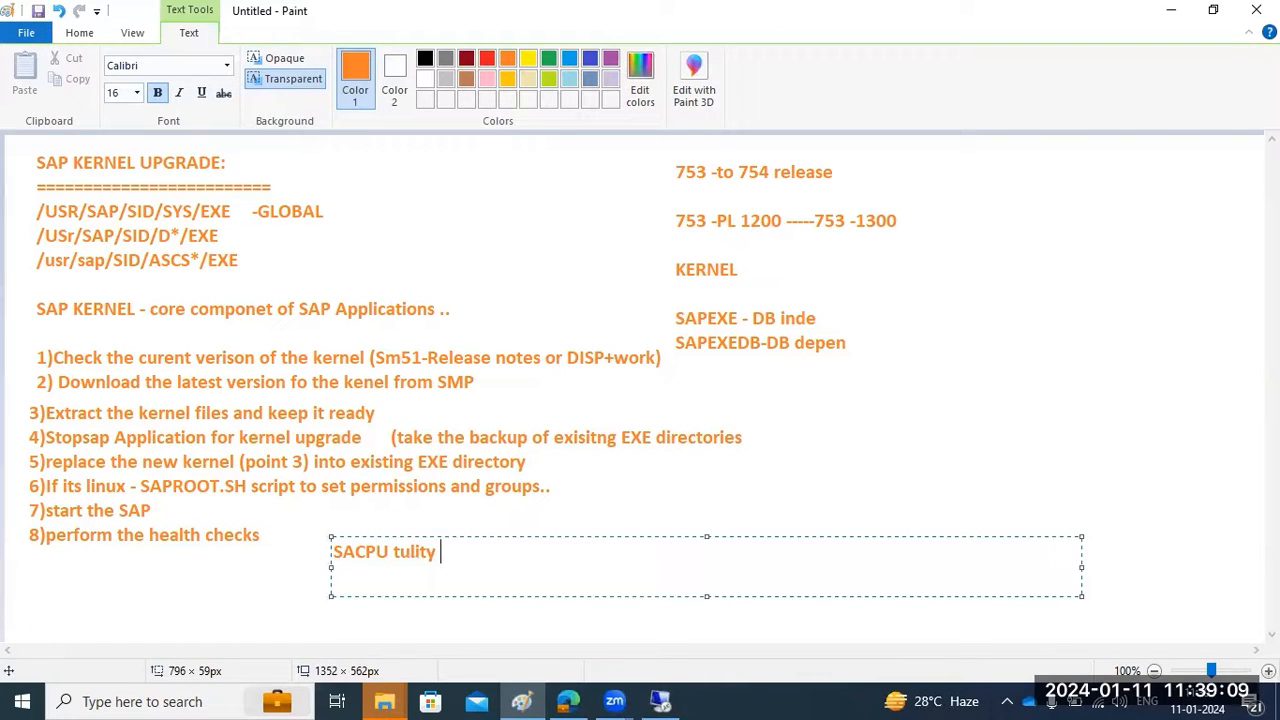
pyautogui.press('BackSpace')
pyautogui.press('BackSpace')
pyautogui.press('BackSpace')
pyautogui.press('BackSpace')
pyautogui.press('BackSpace')
pyautogui.press('BackSpace')
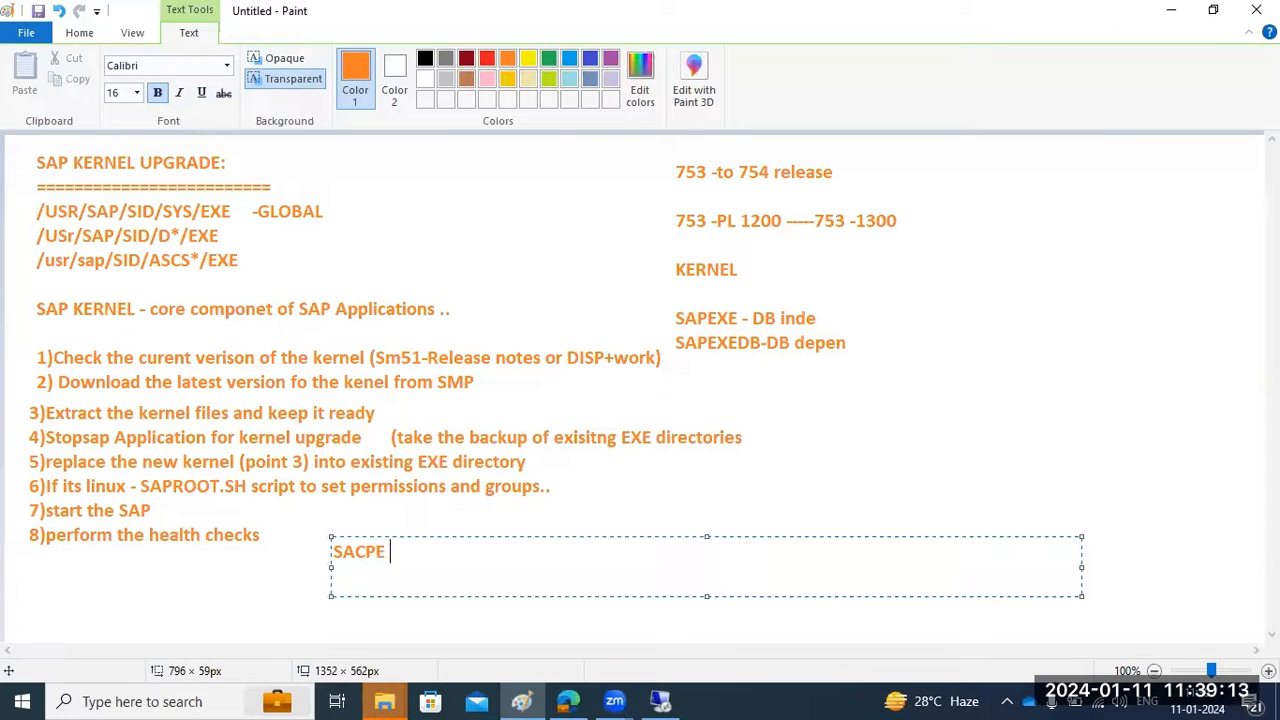
pyautogui.press('BackSpace')
pyautogui.press('BackSpace')
pyautogui.write('PCPE utili')
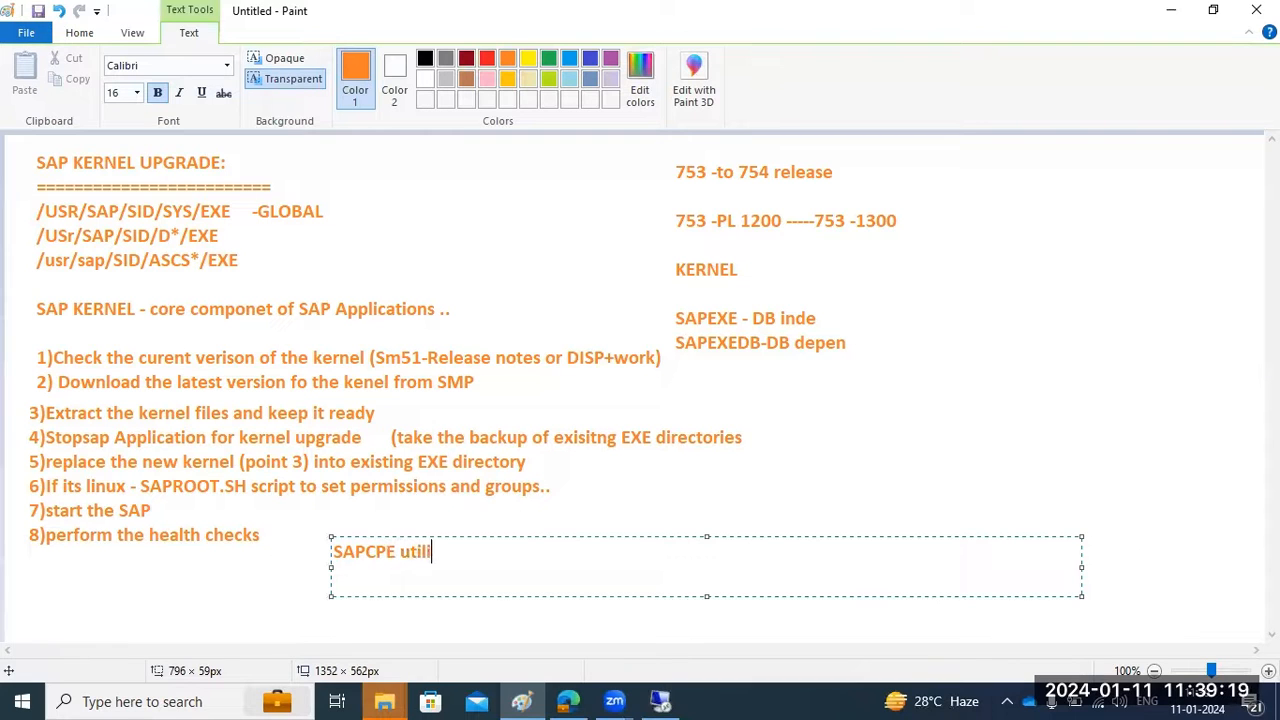
pyautogui.write('ty program which will ccopy the binaries from global eedx')
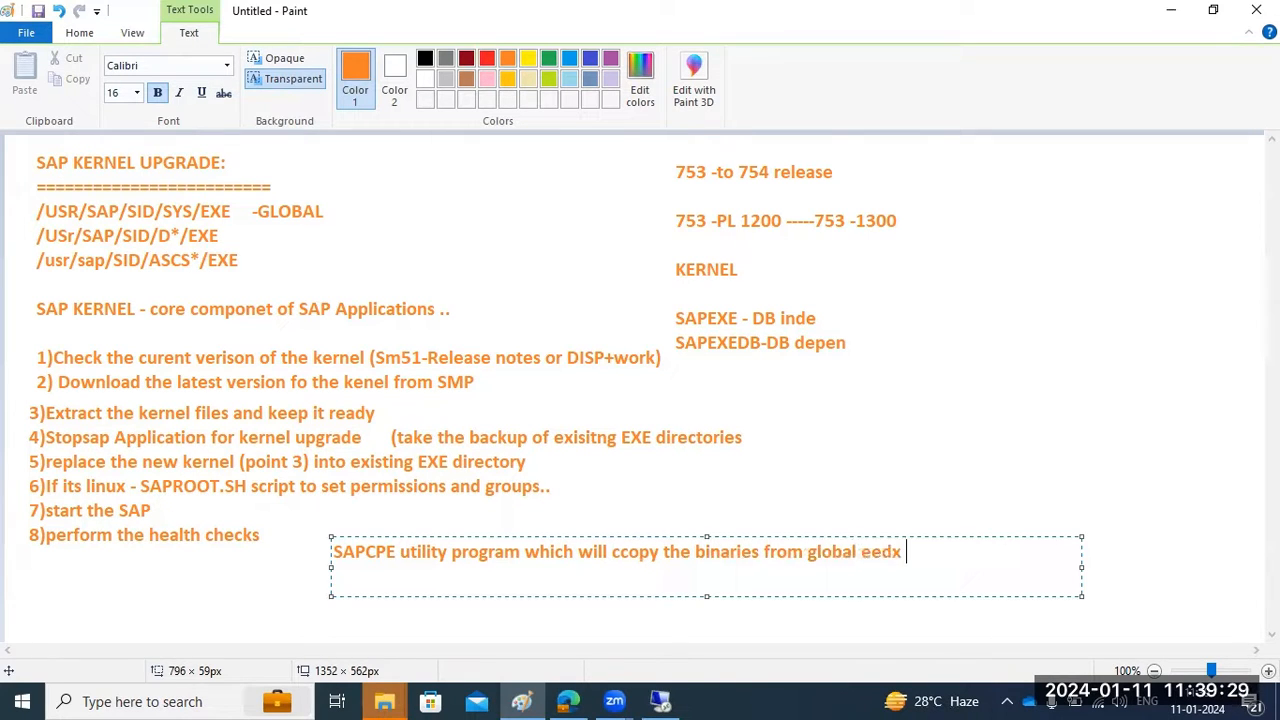
pyautogui.press('BackSpace')
pyautogui.press('BackSpace')
pyautogui.press('BackSpace')
pyautogui.press('BackSpace')
pyautogui.write('xe to local exe')
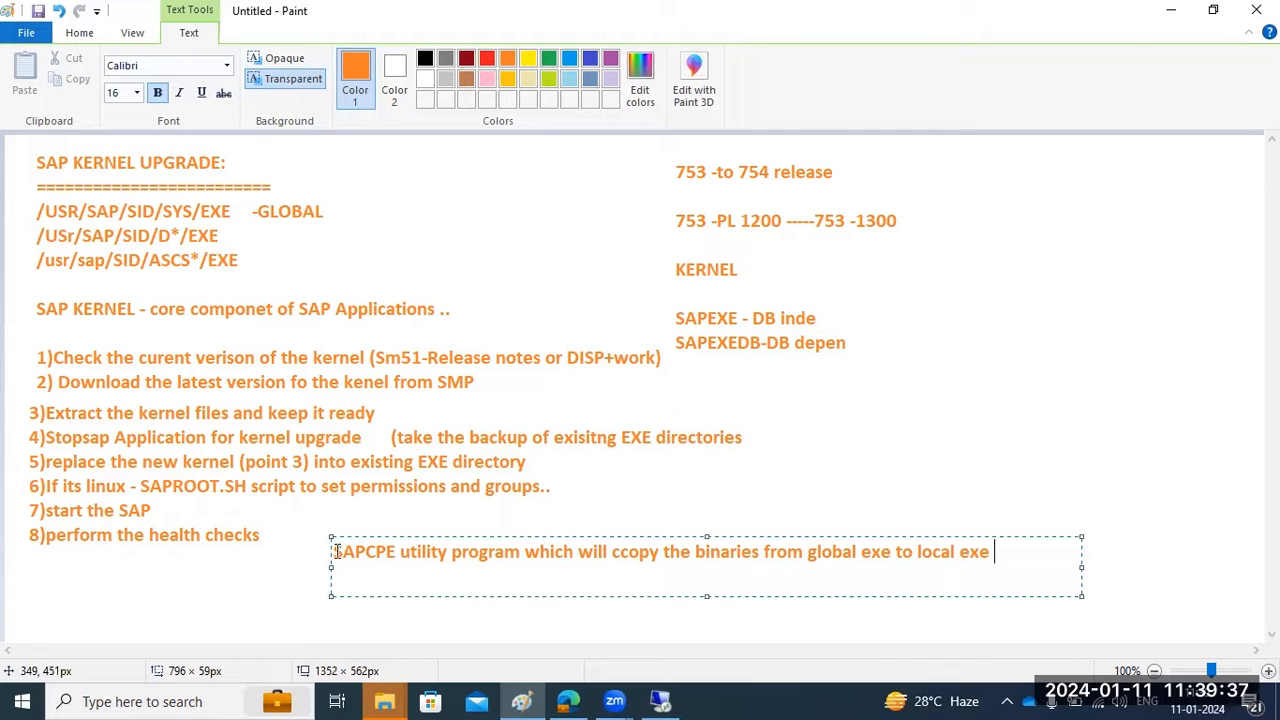
pyautogui.moveTo(336, 551)
pyautogui.mouseDown()
pyautogui.moveTo(466, 585)
pyautogui.moveTo(950, 588)
pyautogui.moveTo(988, 576)
pyautogui.mouseUp()
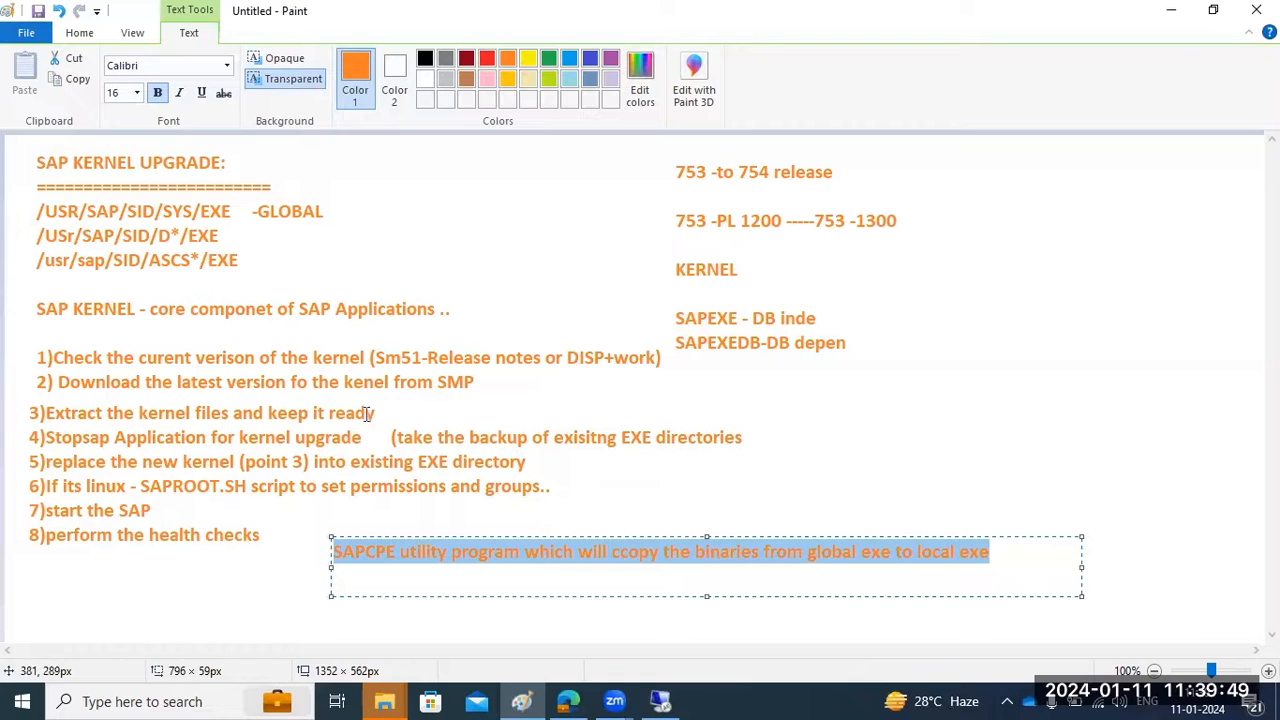
pyautogui.moveTo(396, 556); pyautogui.dragTo(335, 551)
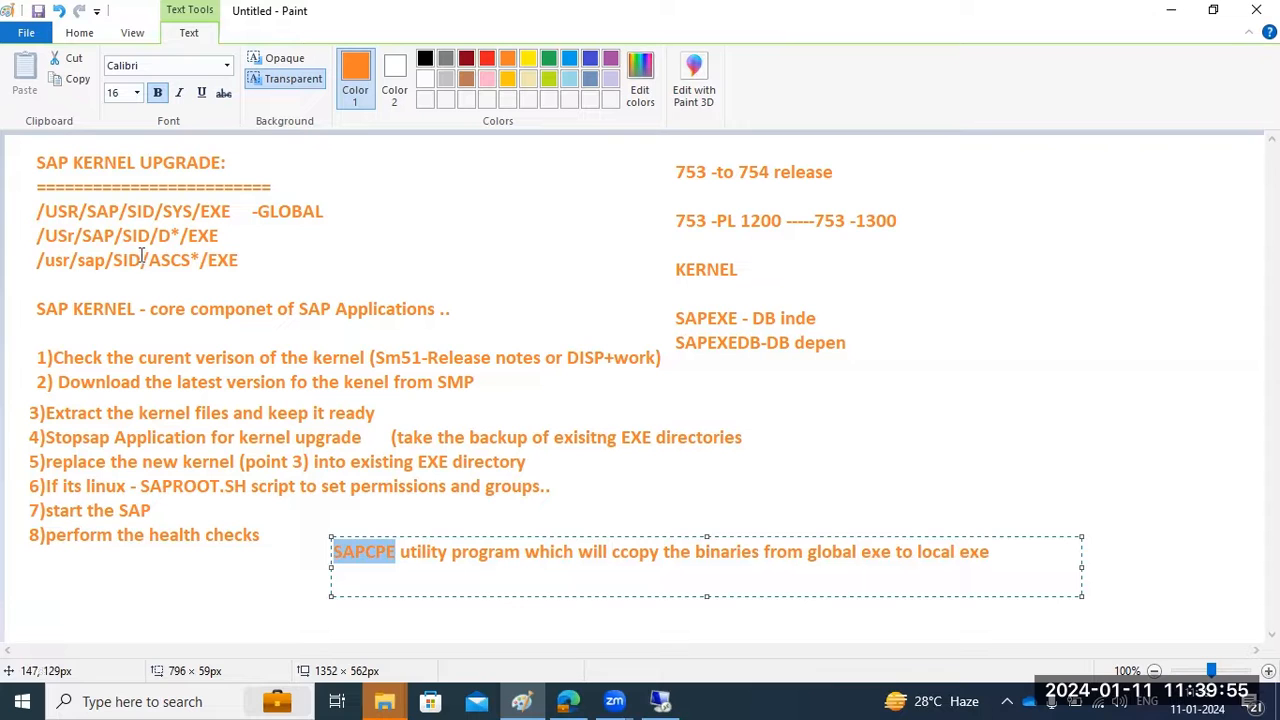
pyautogui.click(660, 701)
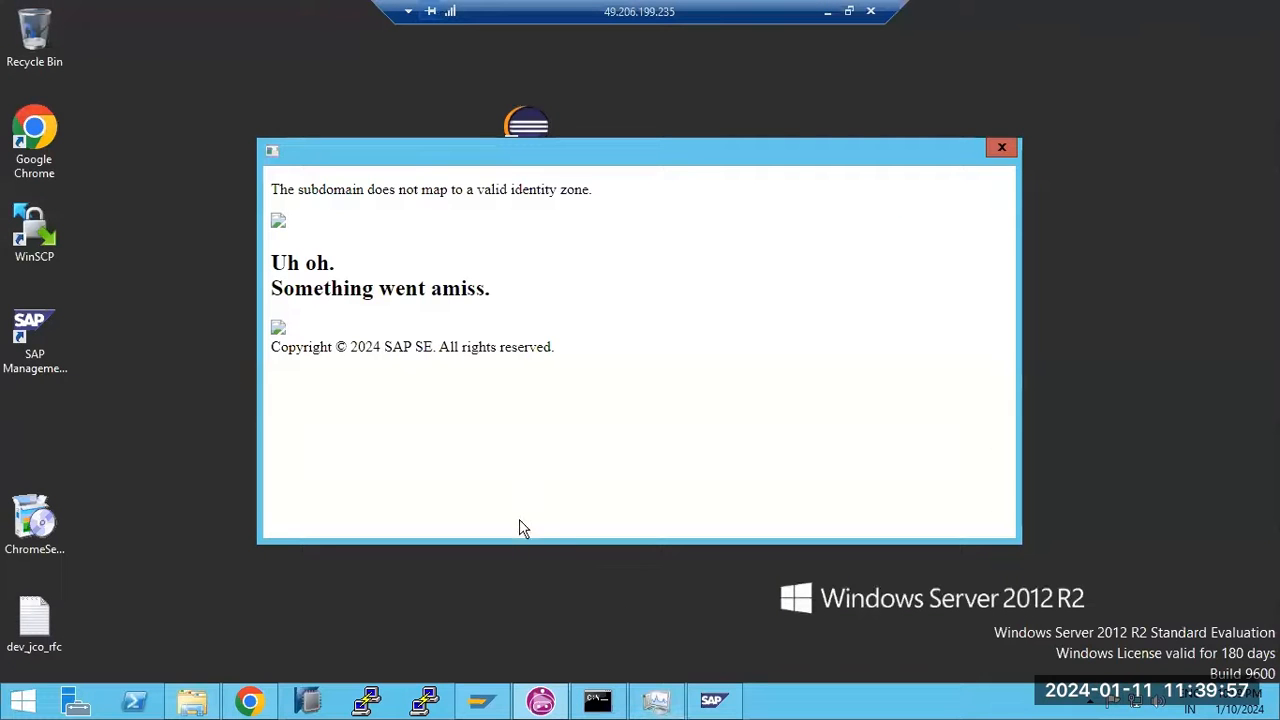
# Log on to SAP ECC DEV client 100 with the user's password and list the server instances
pyautogui.click(712, 700)
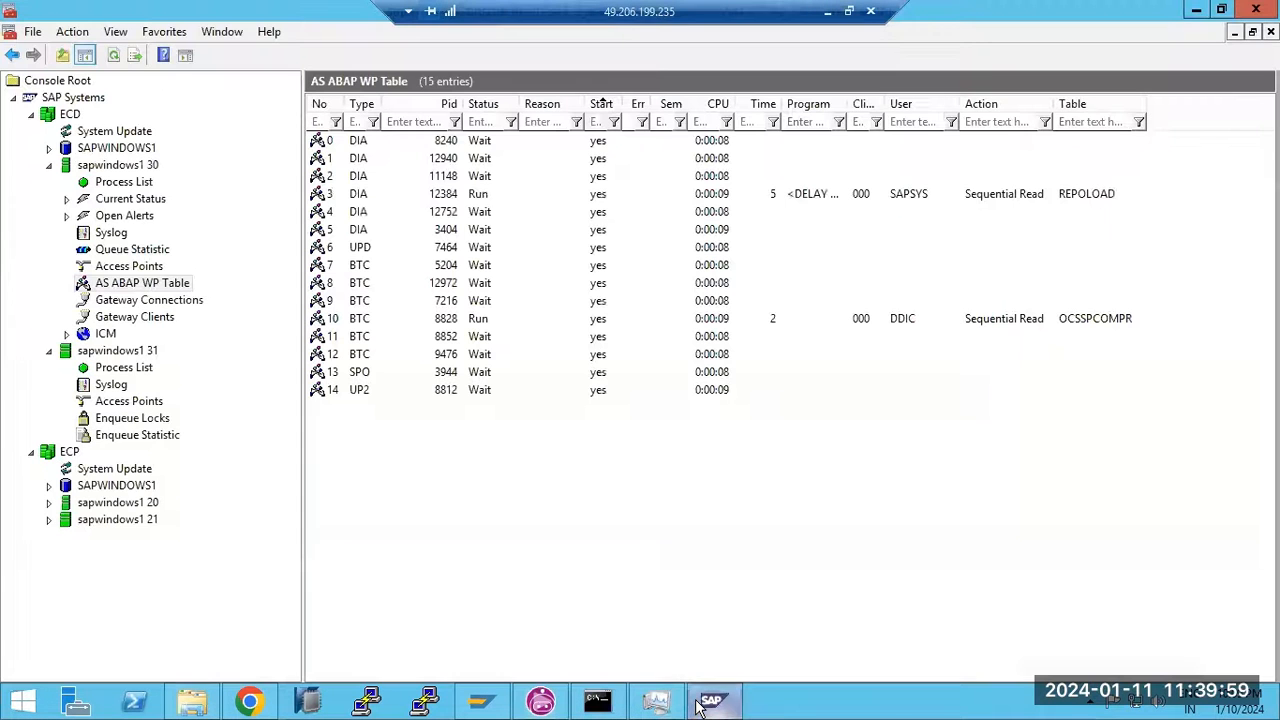
pyautogui.click(480, 700)
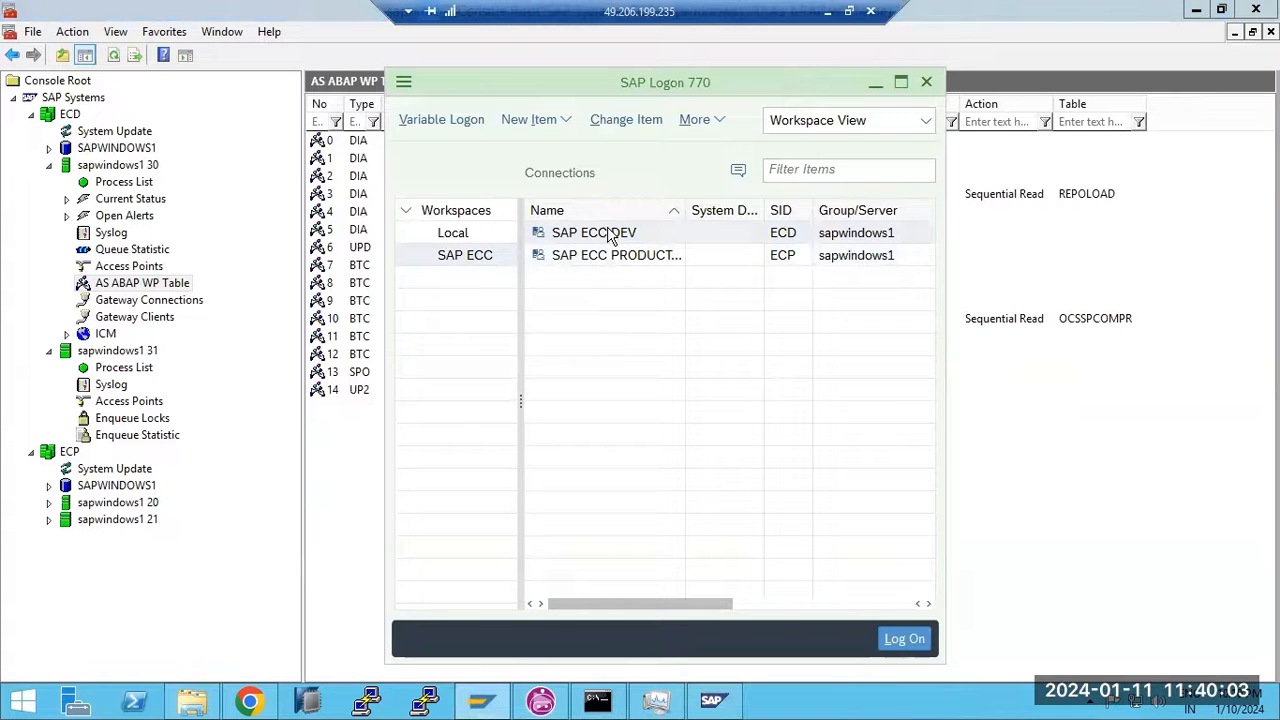
pyautogui.doubleClick(610, 233)
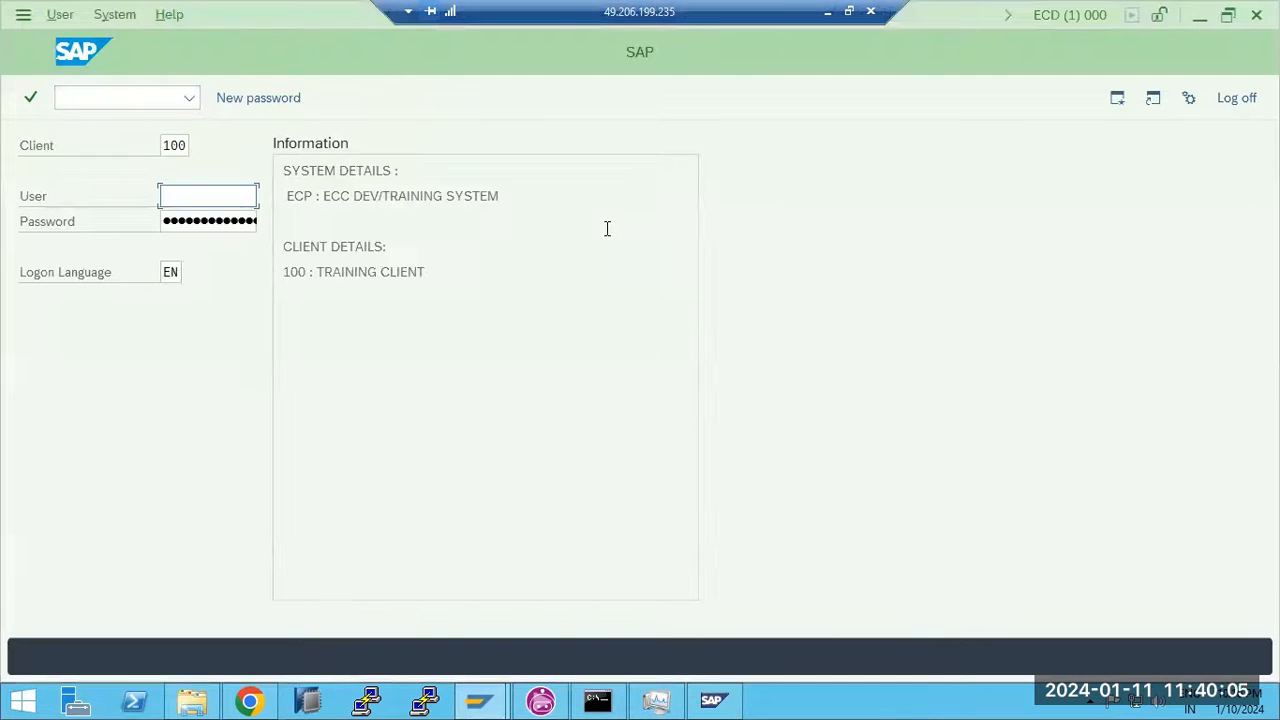
pyautogui.write('b')
pyautogui.click(186, 221)
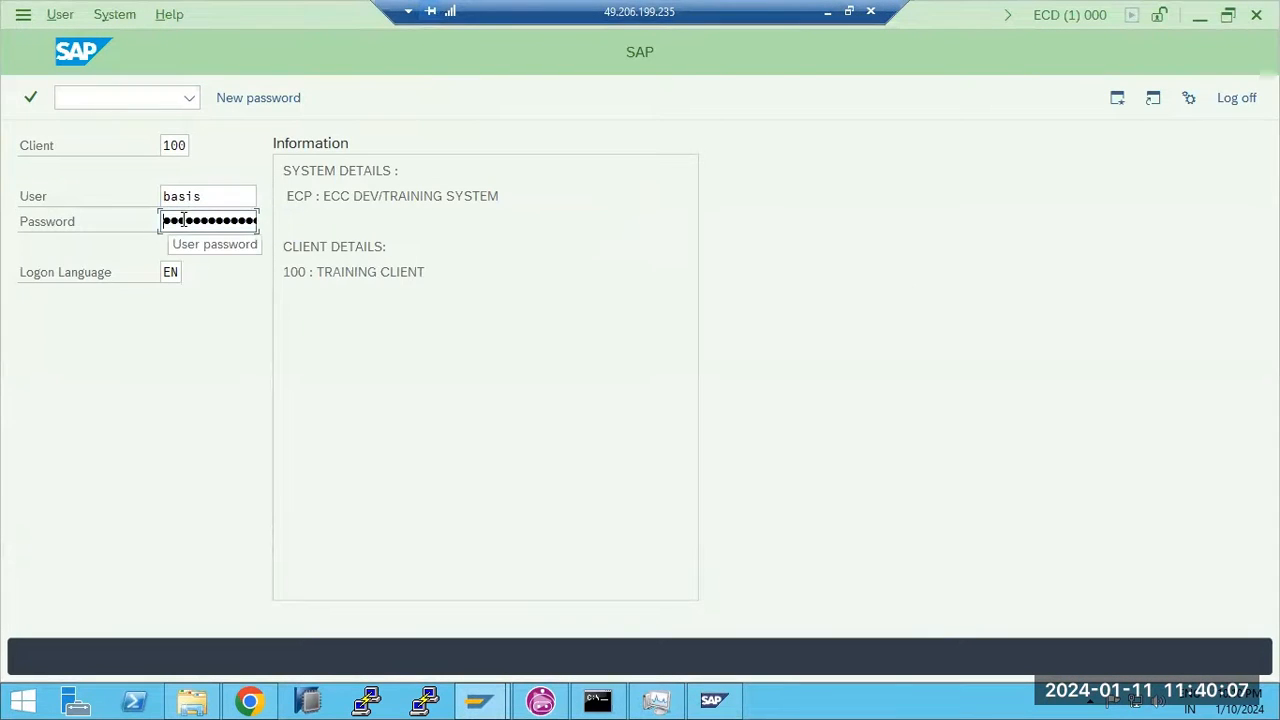
pyautogui.write('●●●●●●●●●')
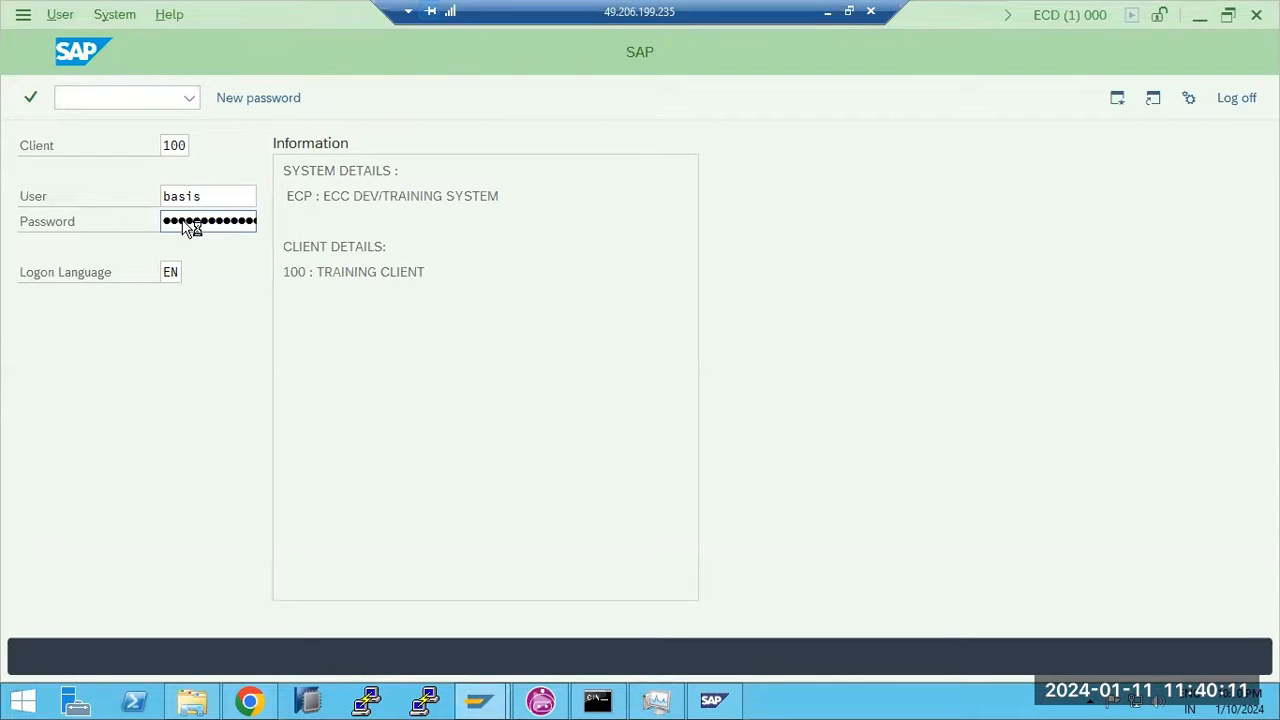
pyautogui.press('Return')
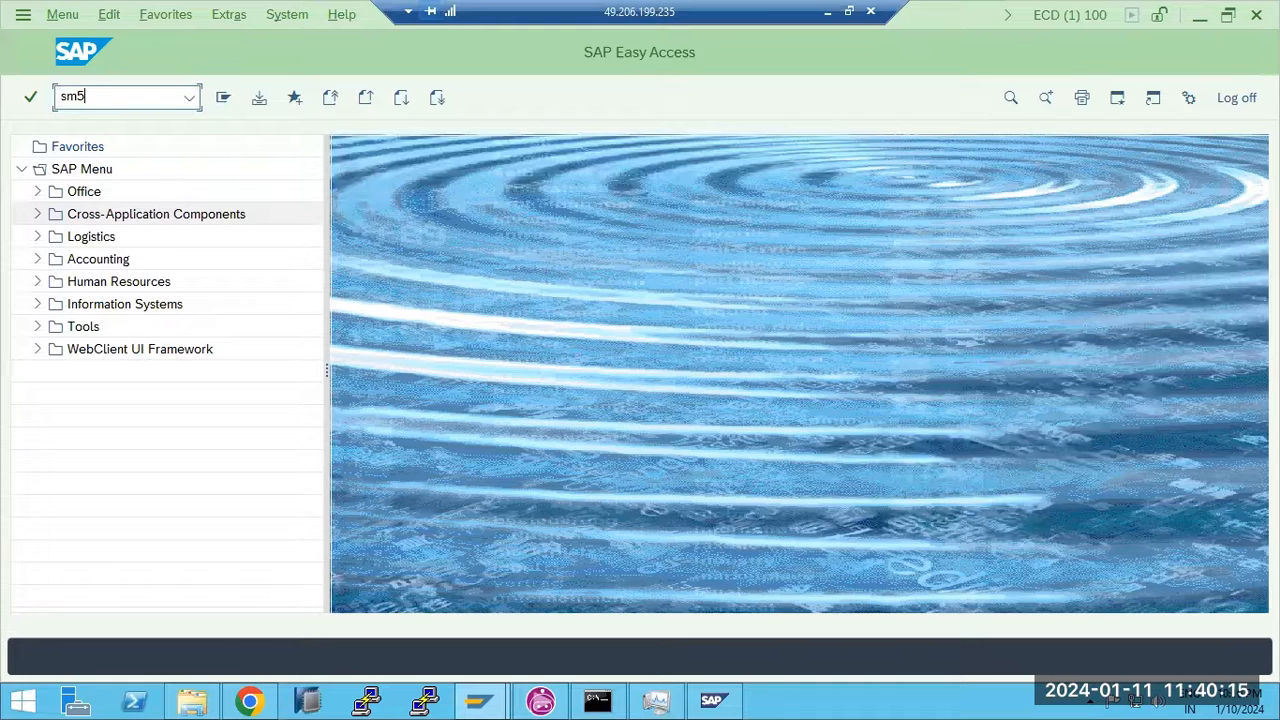
pyautogui.press('Return')
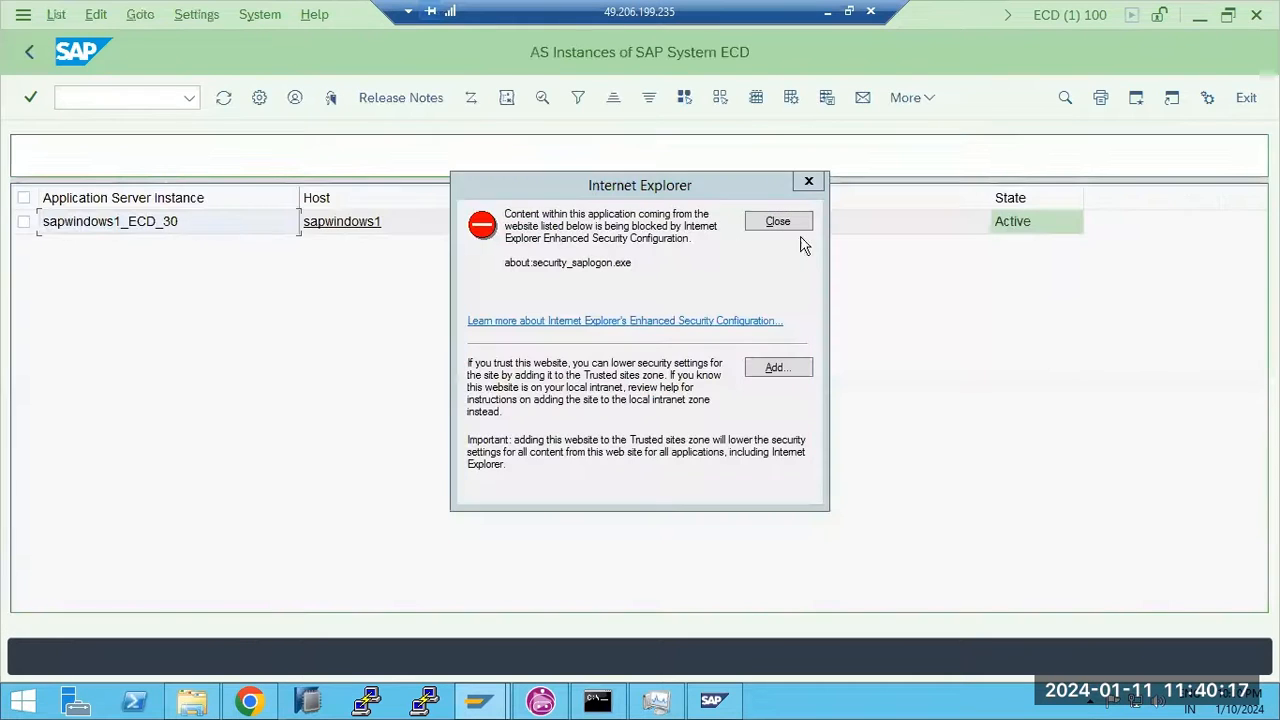
# Confirm sapwindows1_ECD_30 runs kernel 753 patch 1200, then bring up the ECD\SYS\exe folder
pyautogui.click(779, 222)
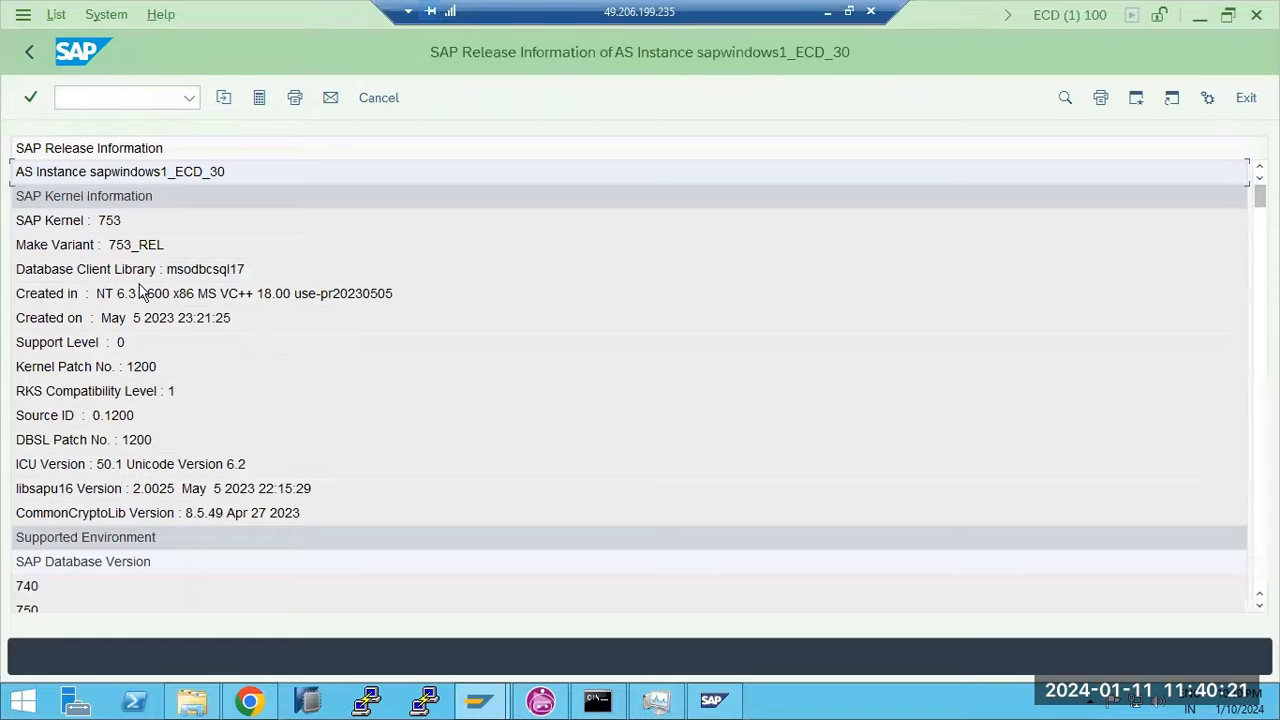
pyautogui.click(112, 229)
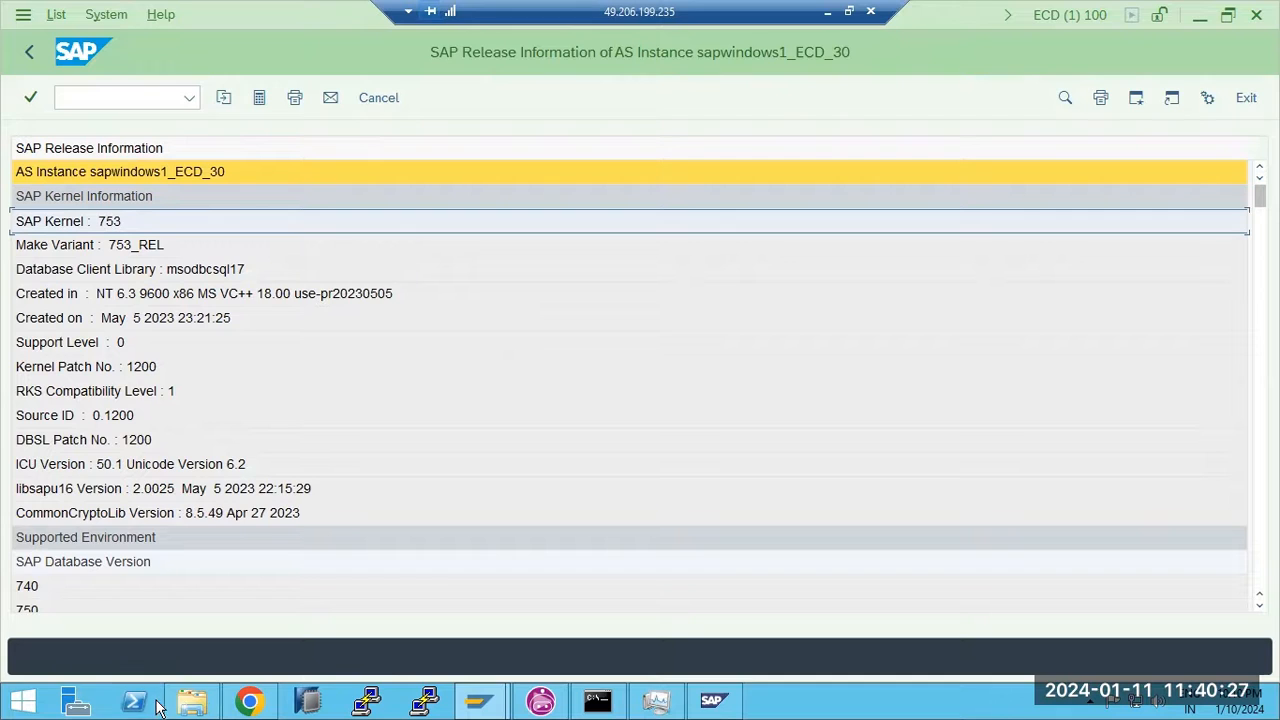
pyautogui.click(193, 703)
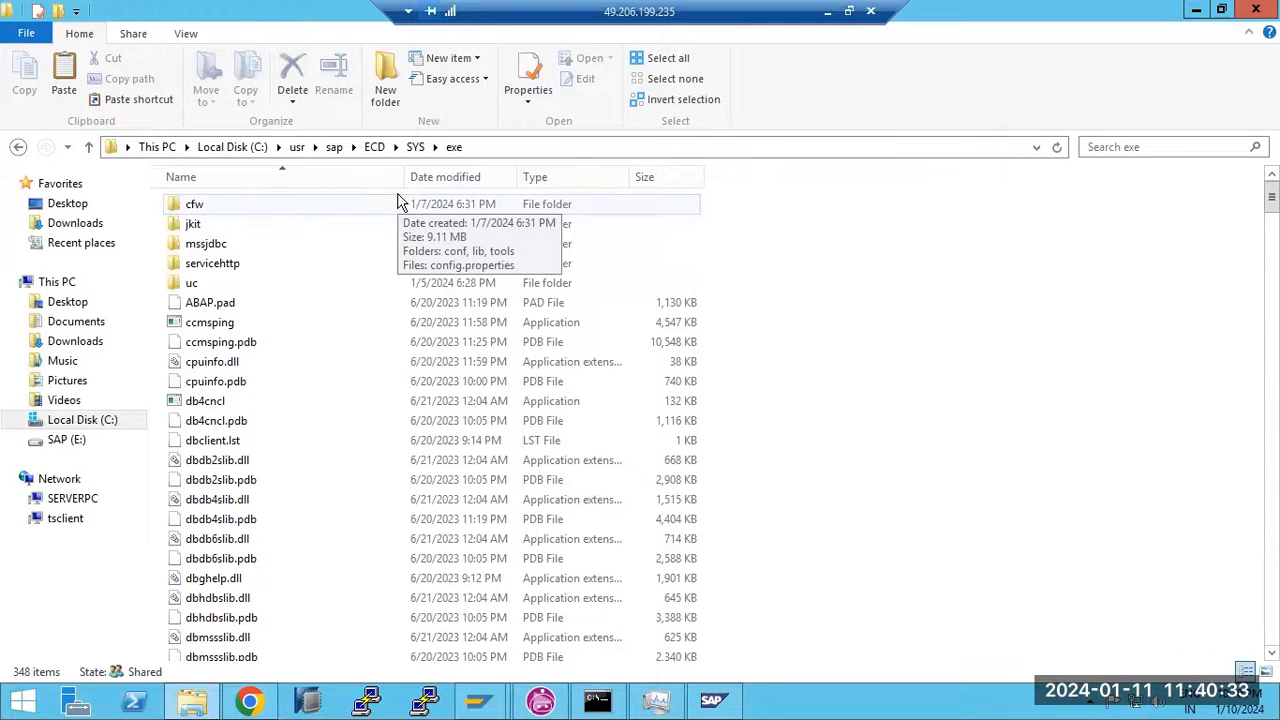
# Stop all ECD instances with a Hard (SIGINT) shutdown and 300-second wait timeout
pyautogui.click(714, 703)
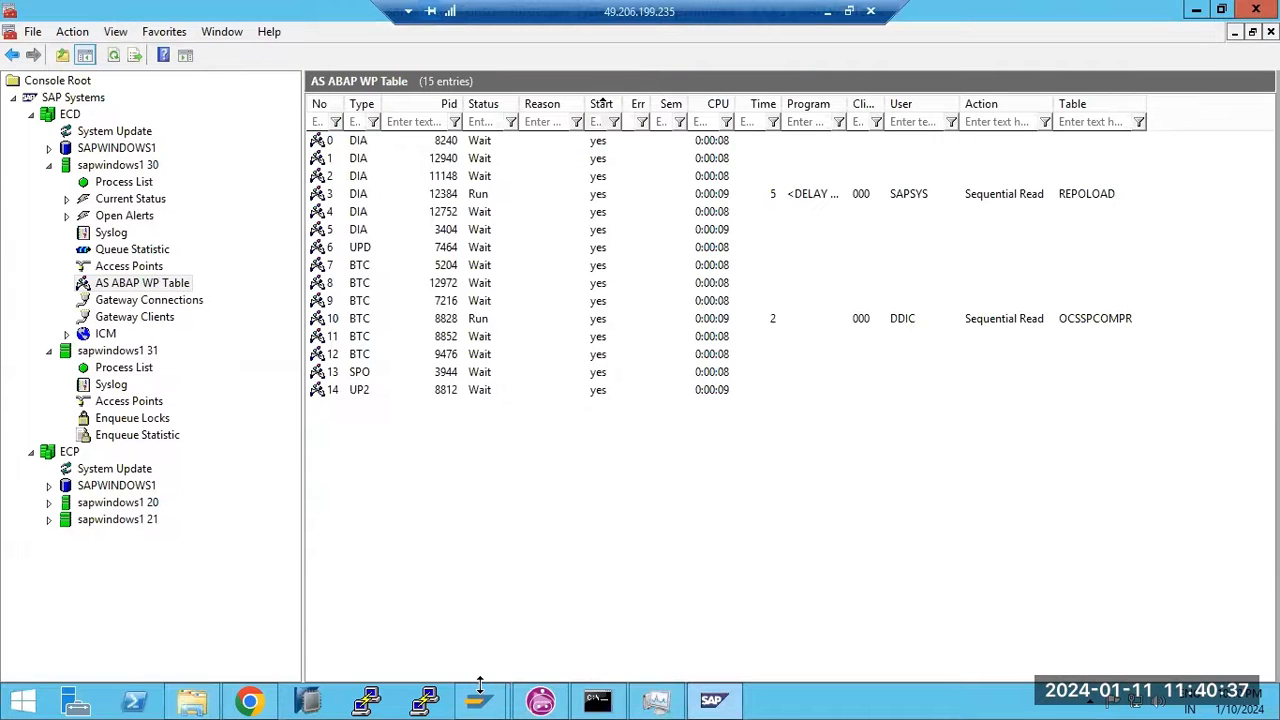
pyautogui.click(710, 703)
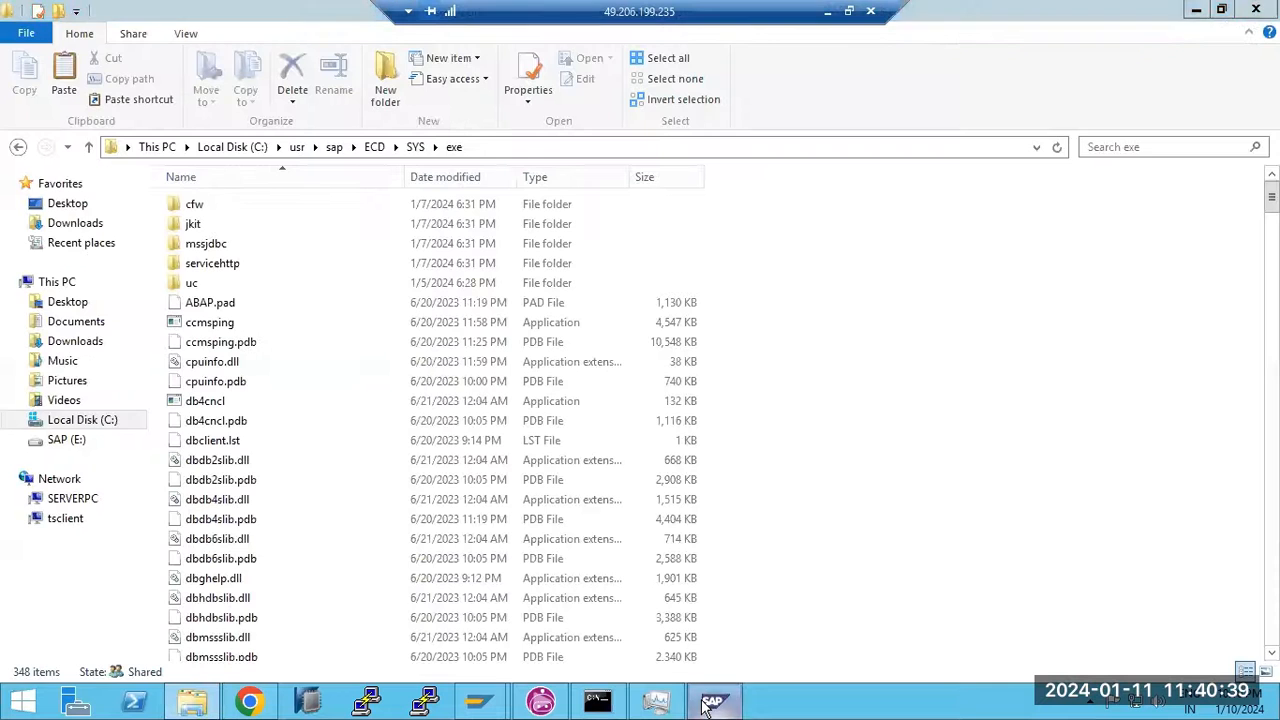
pyautogui.click(710, 703)
pyautogui.click(67, 118)
pyautogui.rightClick(67, 118)
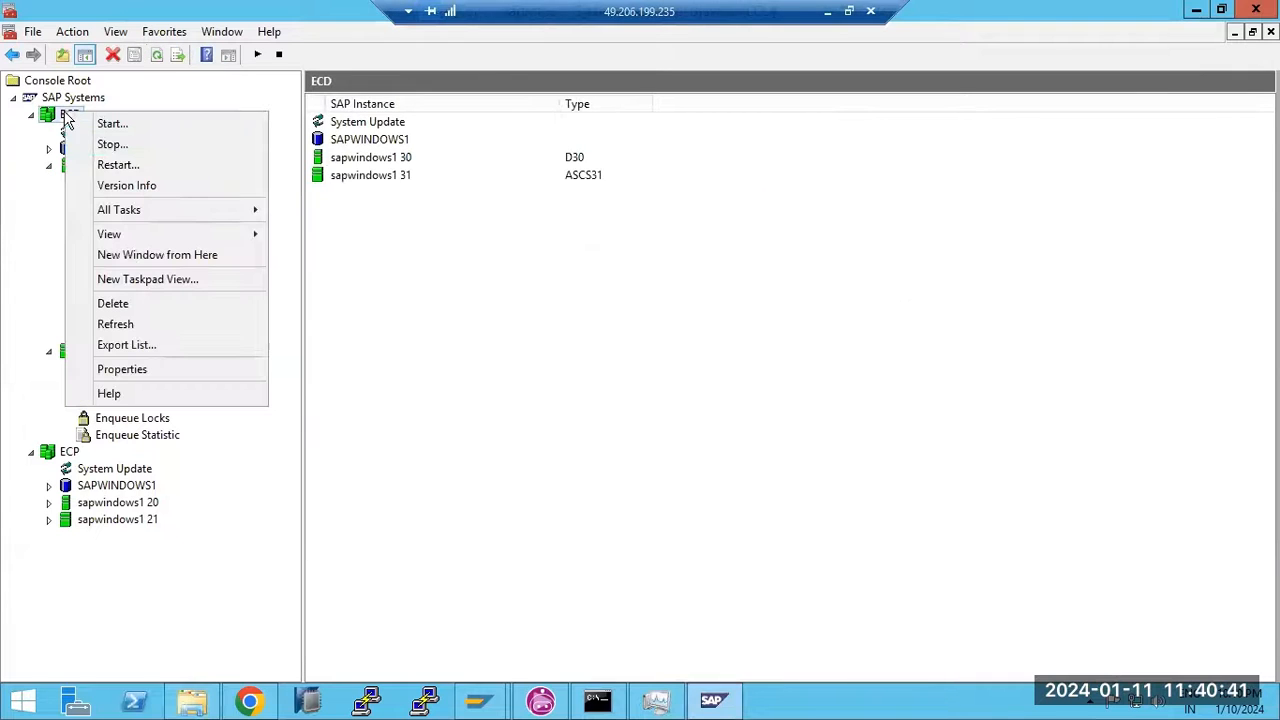
pyautogui.click(113, 146)
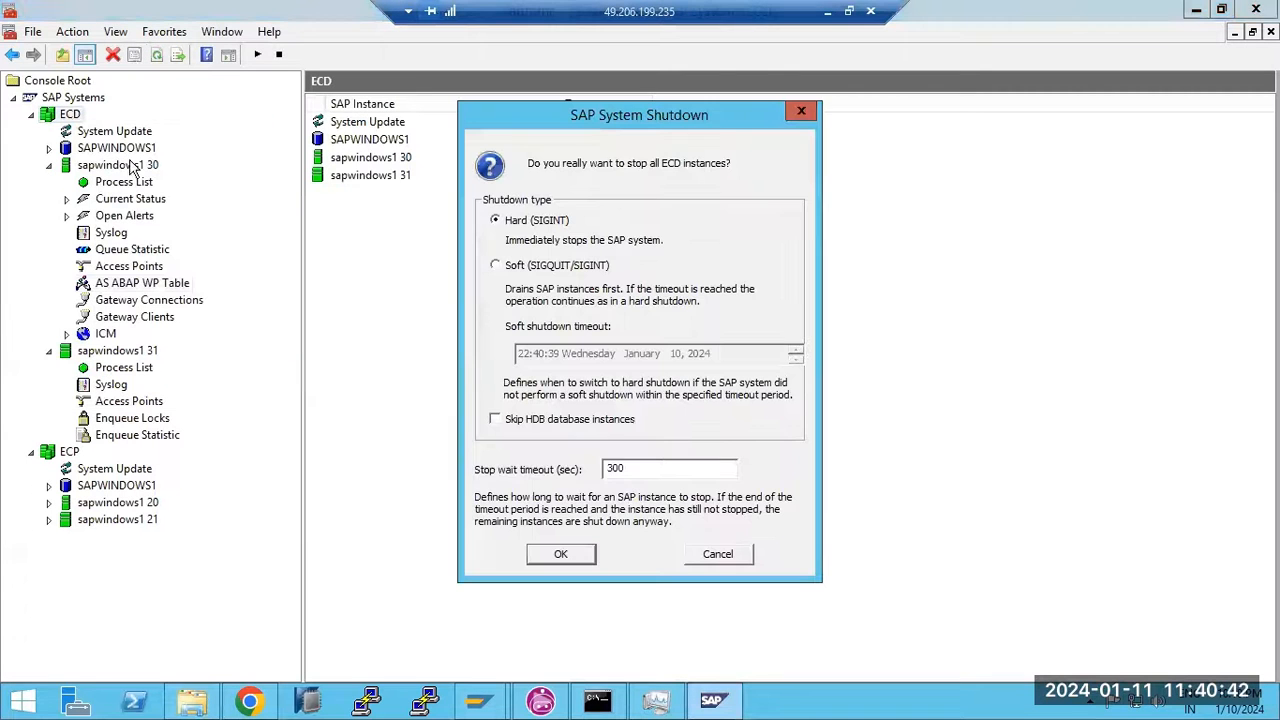
pyautogui.click(560, 556)
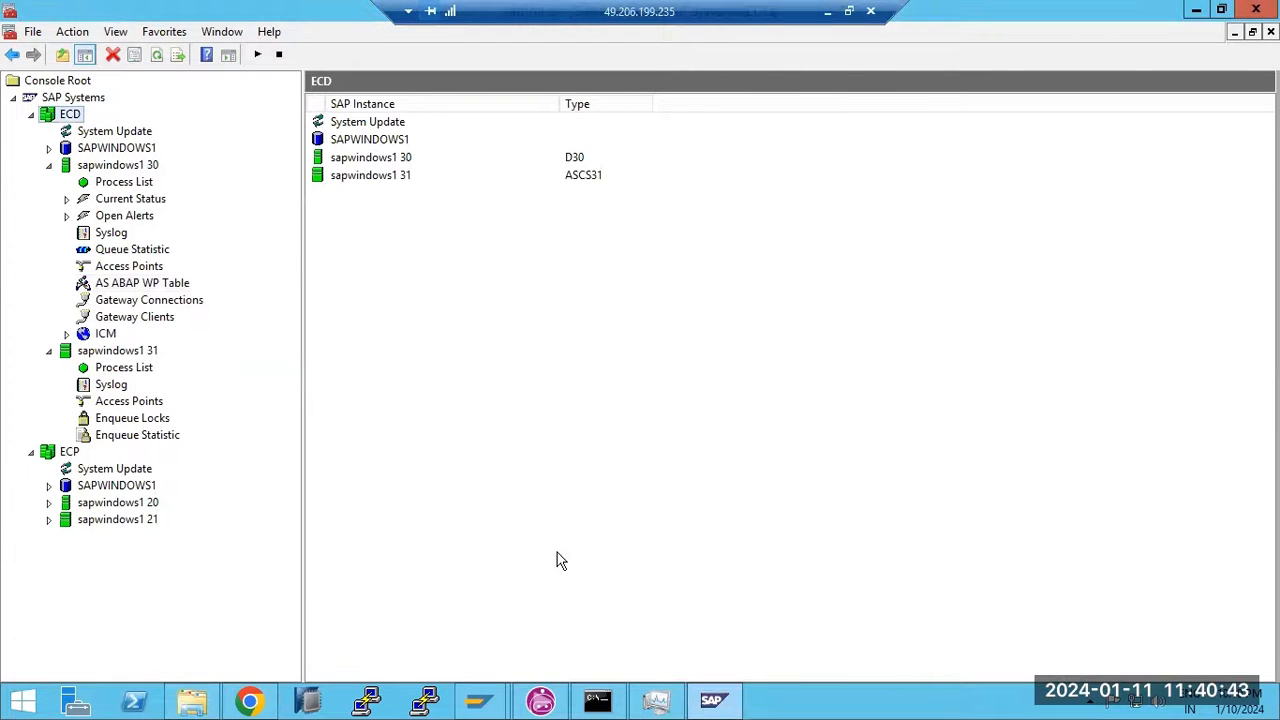
pyautogui.click(190, 703)
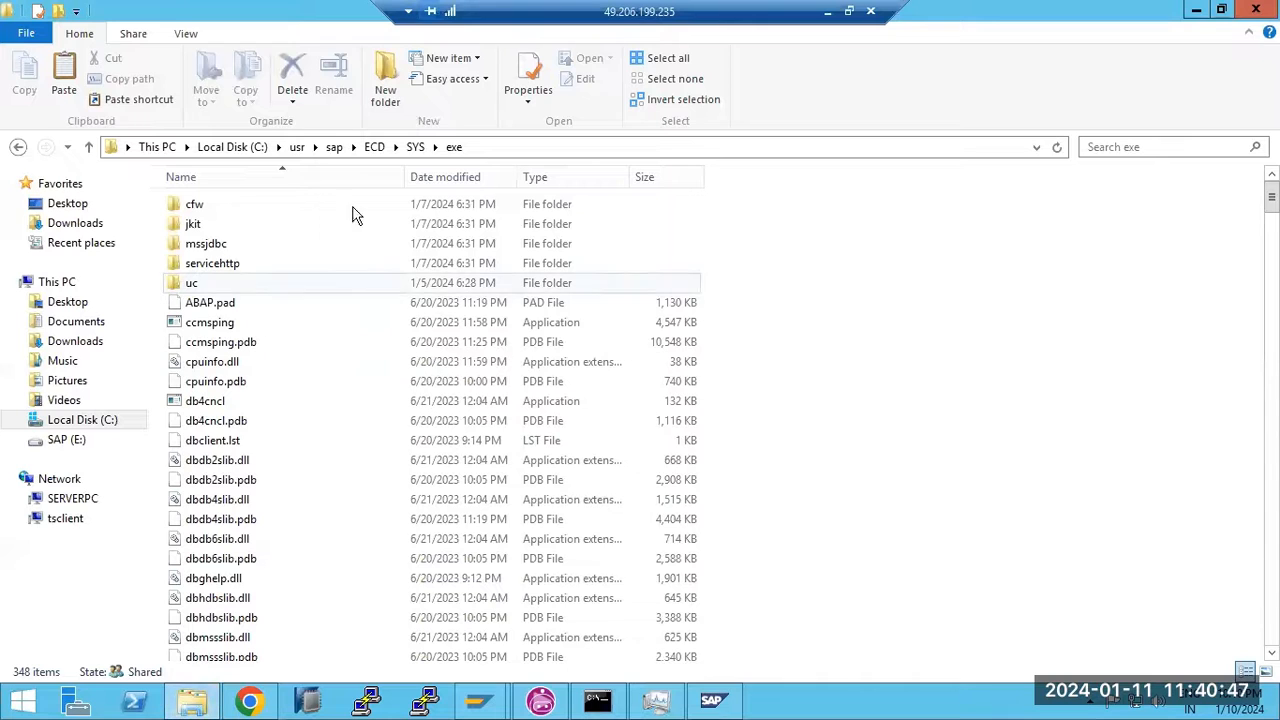
# Select and copy all files in E:\SAPSOFTWARES\kernel-743
pyautogui.click(372, 148)
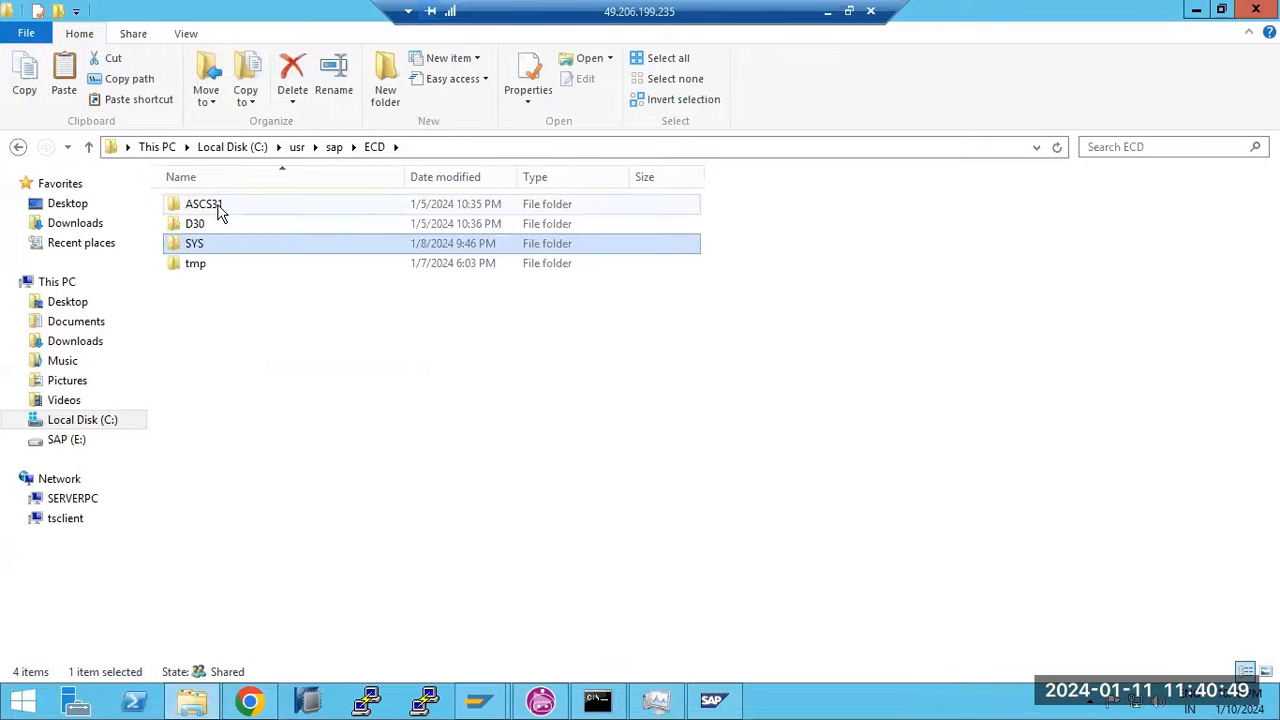
pyautogui.doubleClick(220, 206)
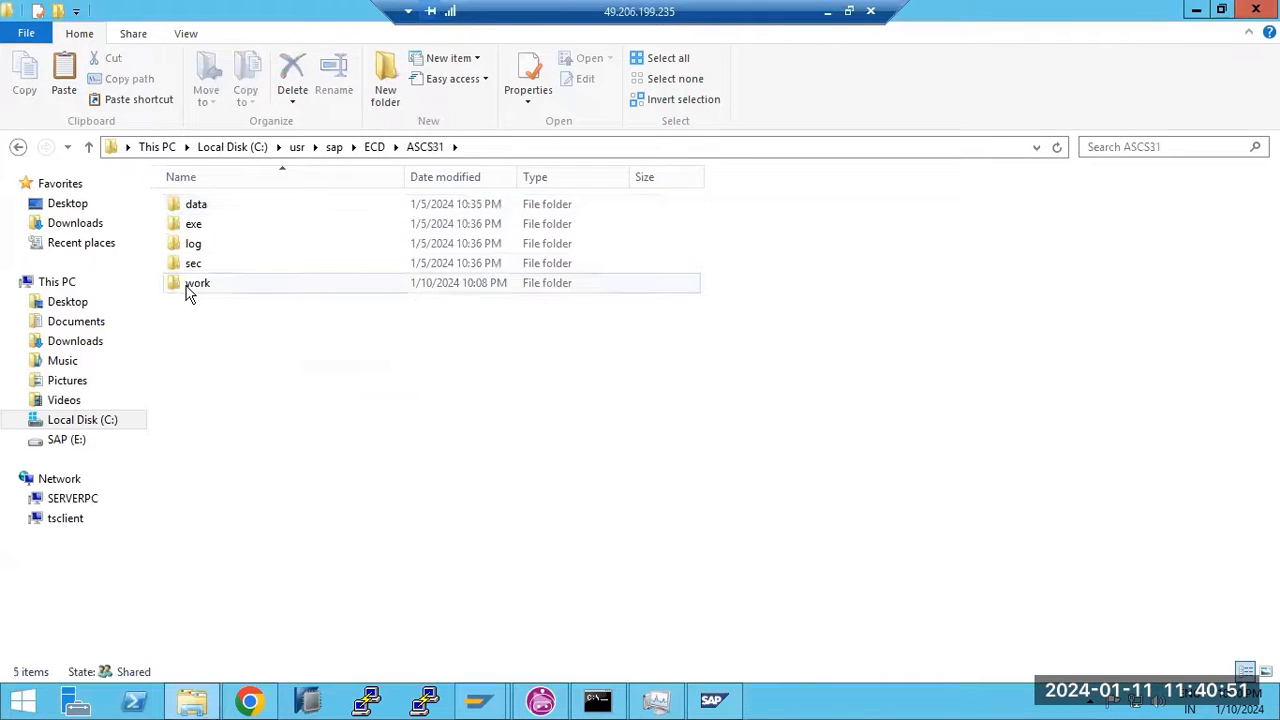
pyautogui.click(370, 150)
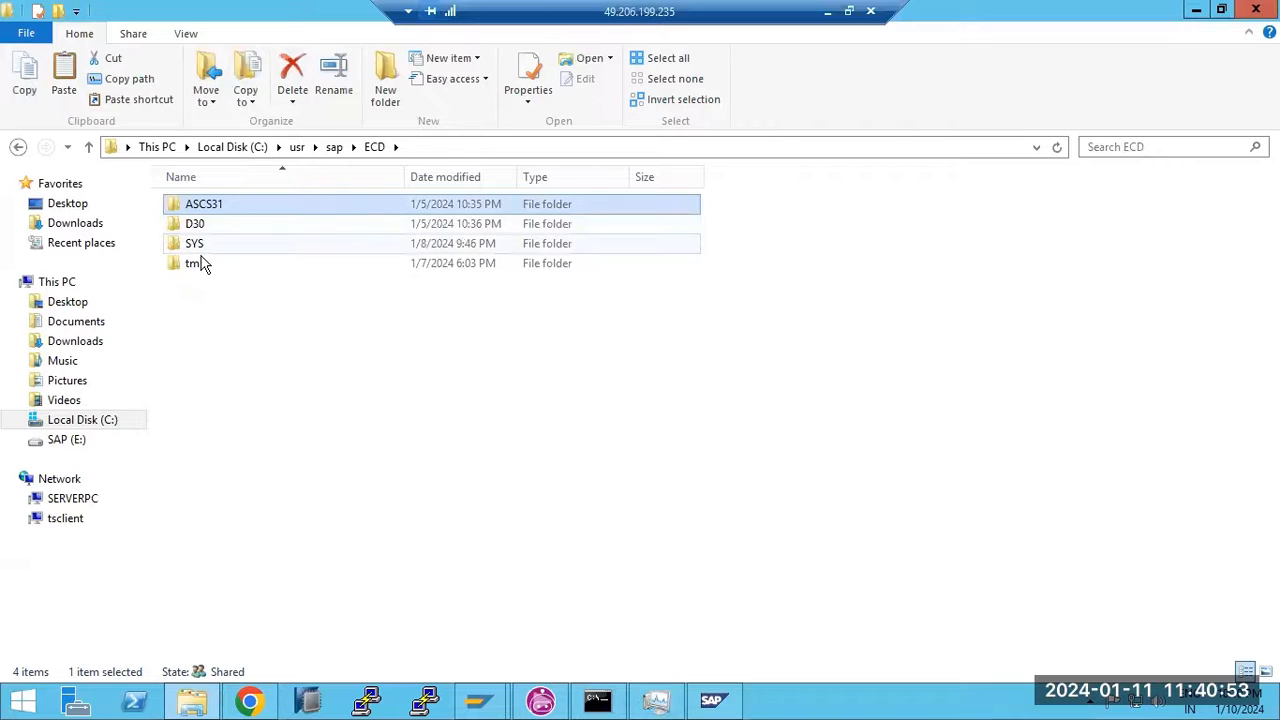
pyautogui.click(63, 441)
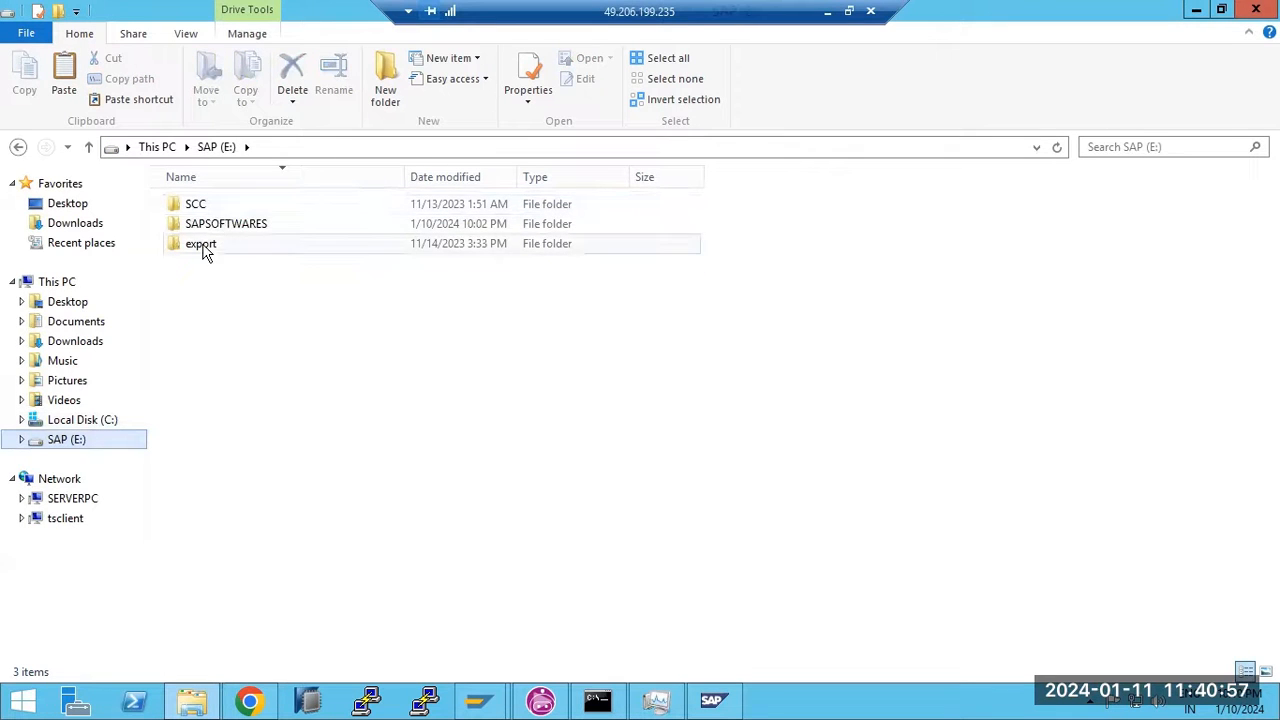
pyautogui.doubleClick(204, 230)
pyautogui.doubleClick(211, 205)
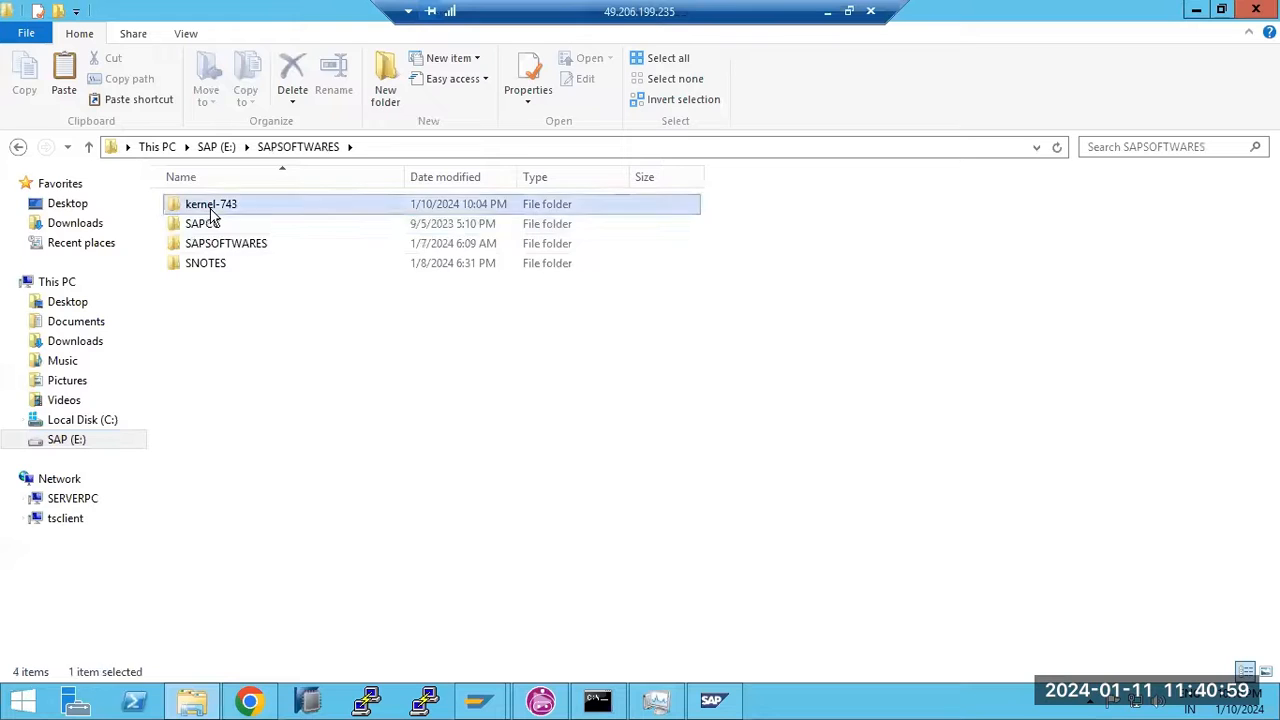
pyautogui.click(243, 344)
pyautogui.hotkey('ctrl', 'a')
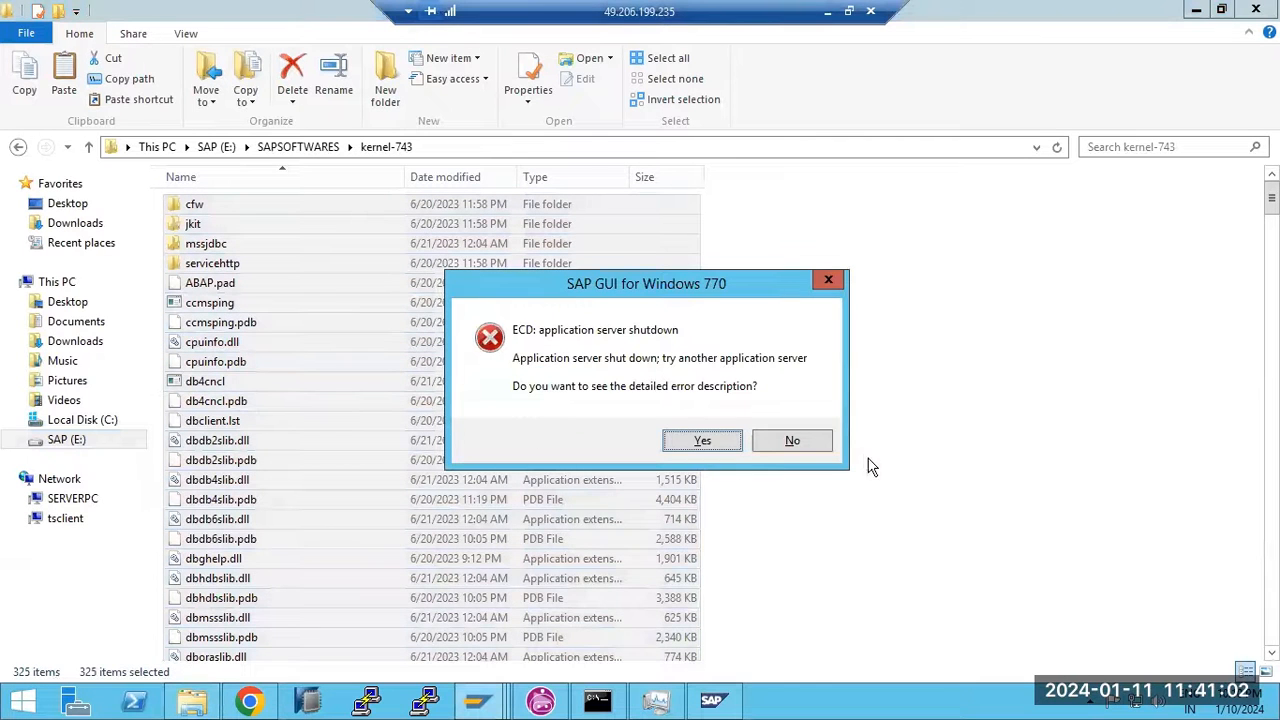
pyautogui.click(817, 440)
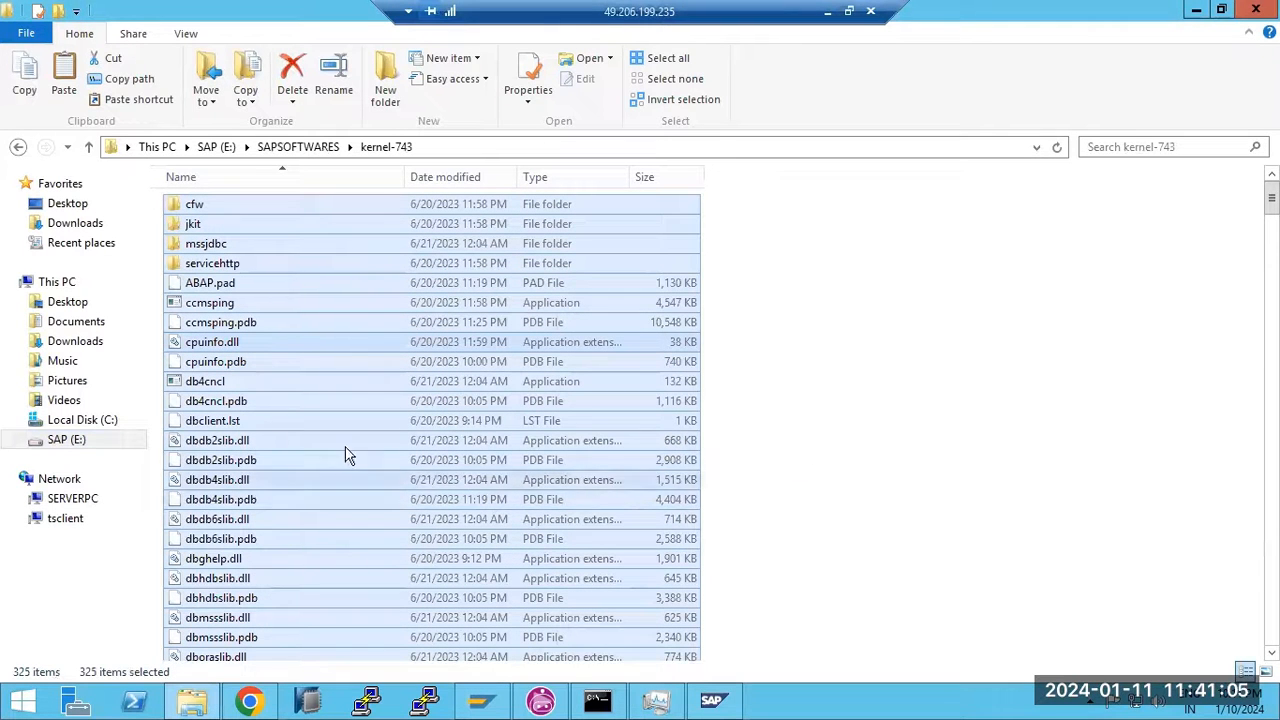
# Paste the kernel-743 files into C:\usr\sap\ECD\D30\exe, replacing the existing files
pyautogui.click(218, 148)
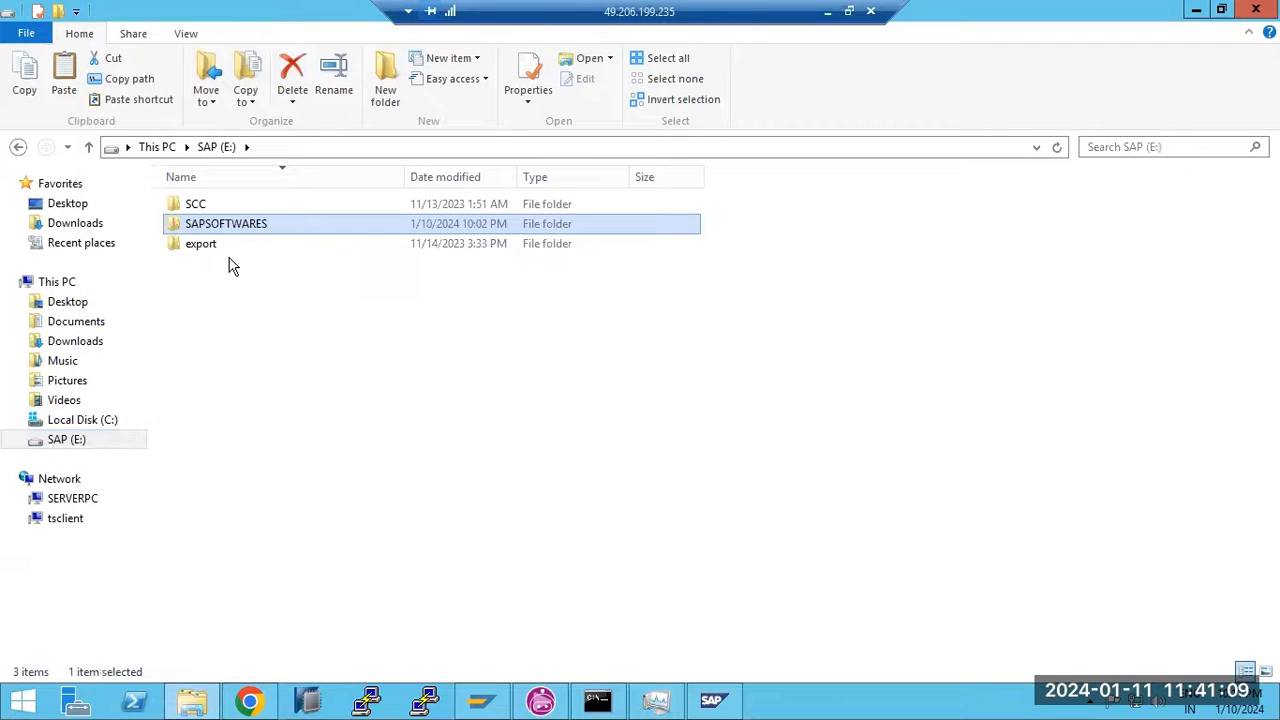
pyautogui.click(62, 421)
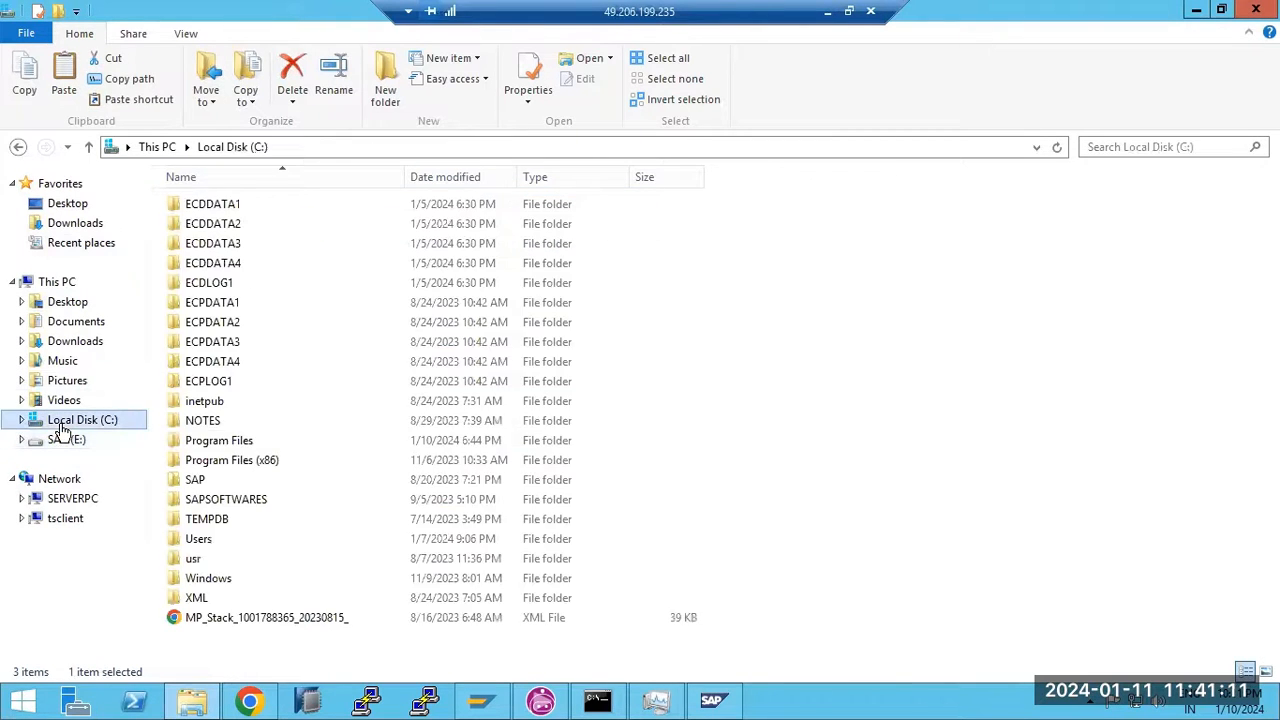
pyautogui.doubleClick(198, 560)
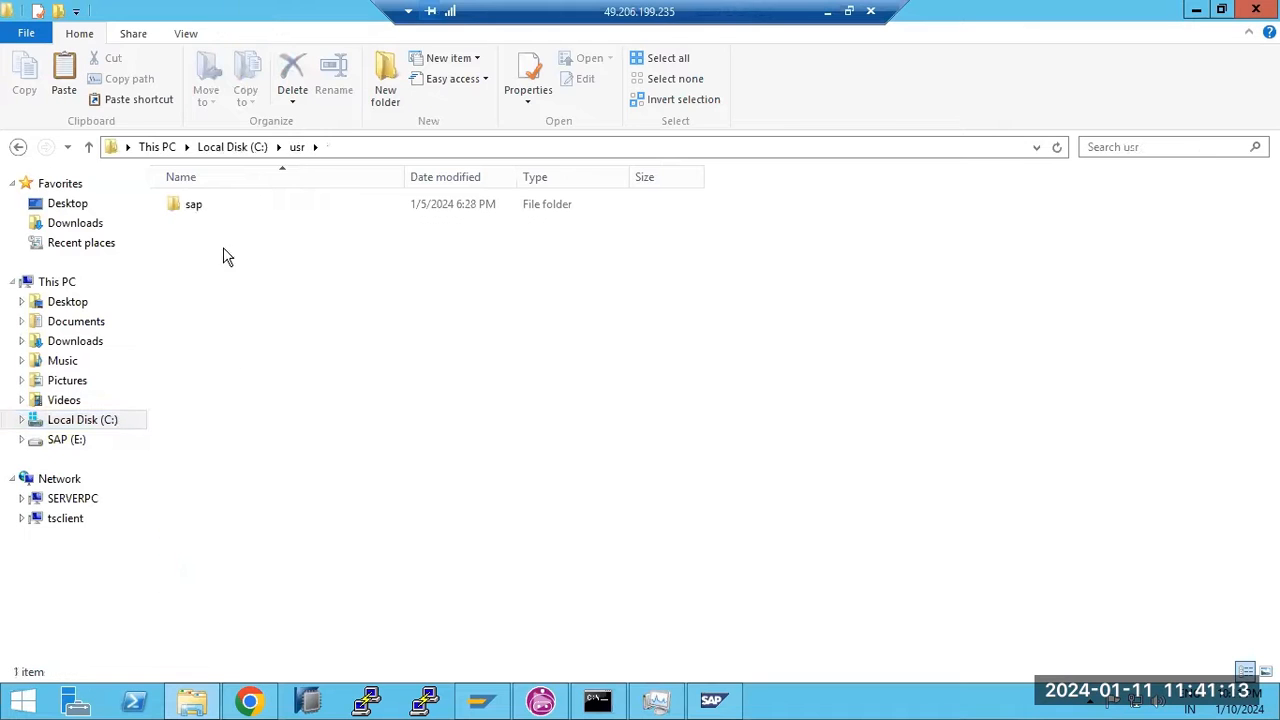
pyautogui.doubleClick(210, 212)
pyautogui.click(203, 229)
pyautogui.doubleClick(205, 232)
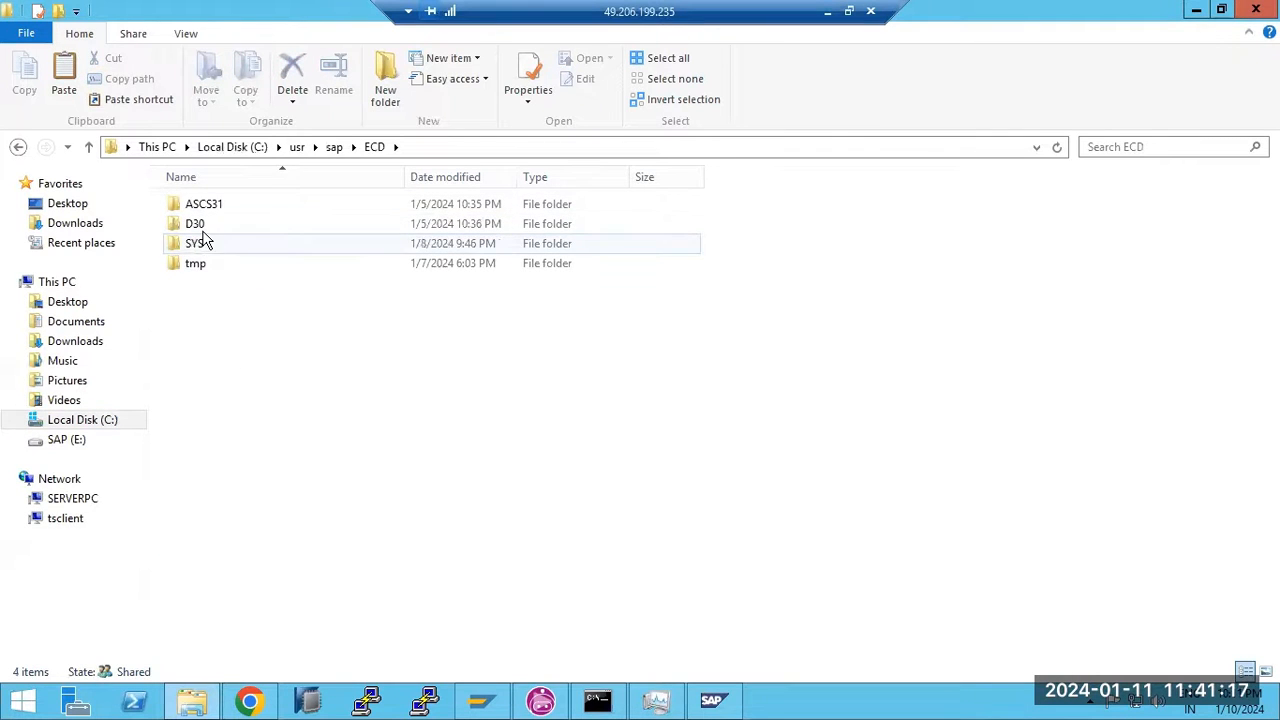
pyautogui.doubleClick(201, 230)
pyautogui.doubleClick(198, 226)
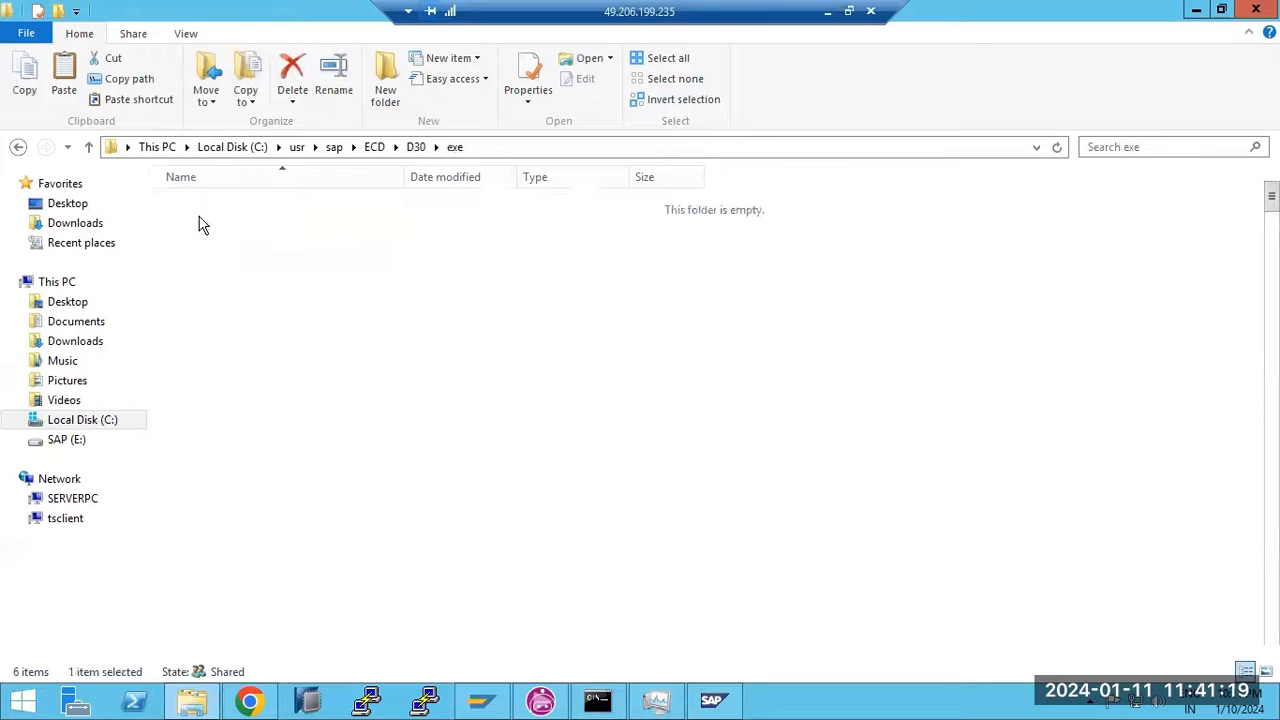
pyautogui.click(896, 440)
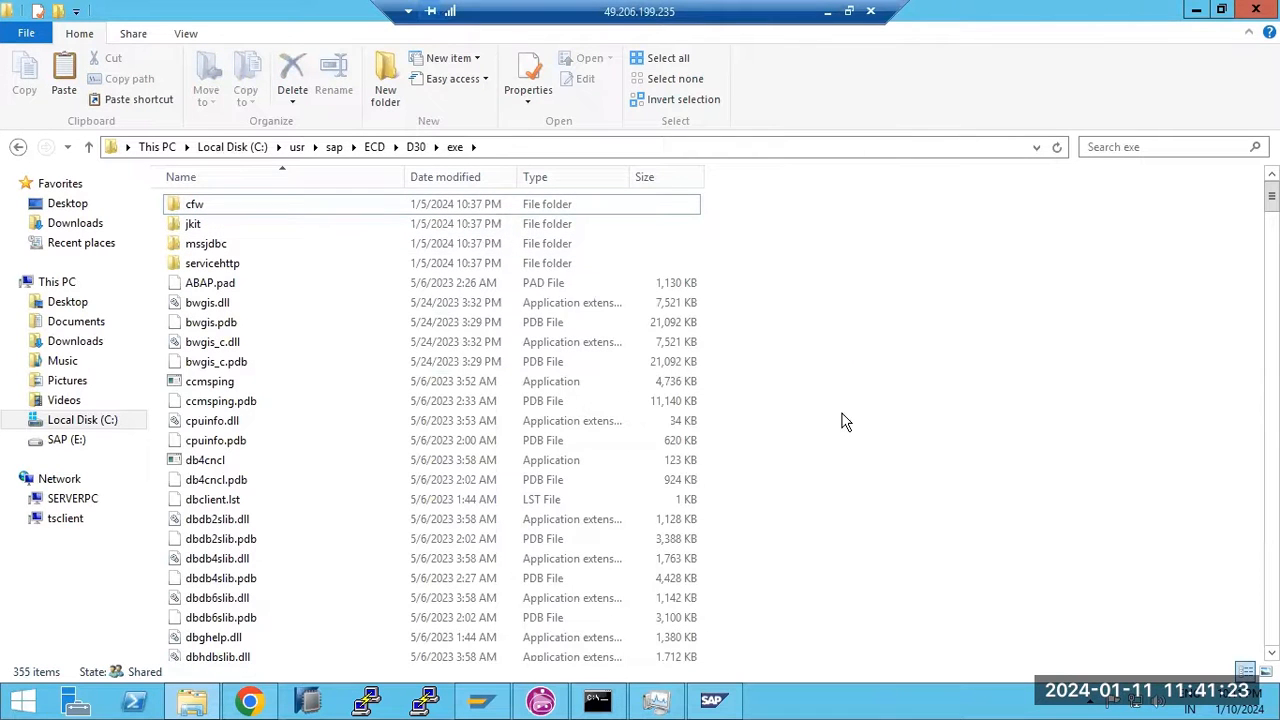
pyautogui.hotkey('ctrl', 'v')
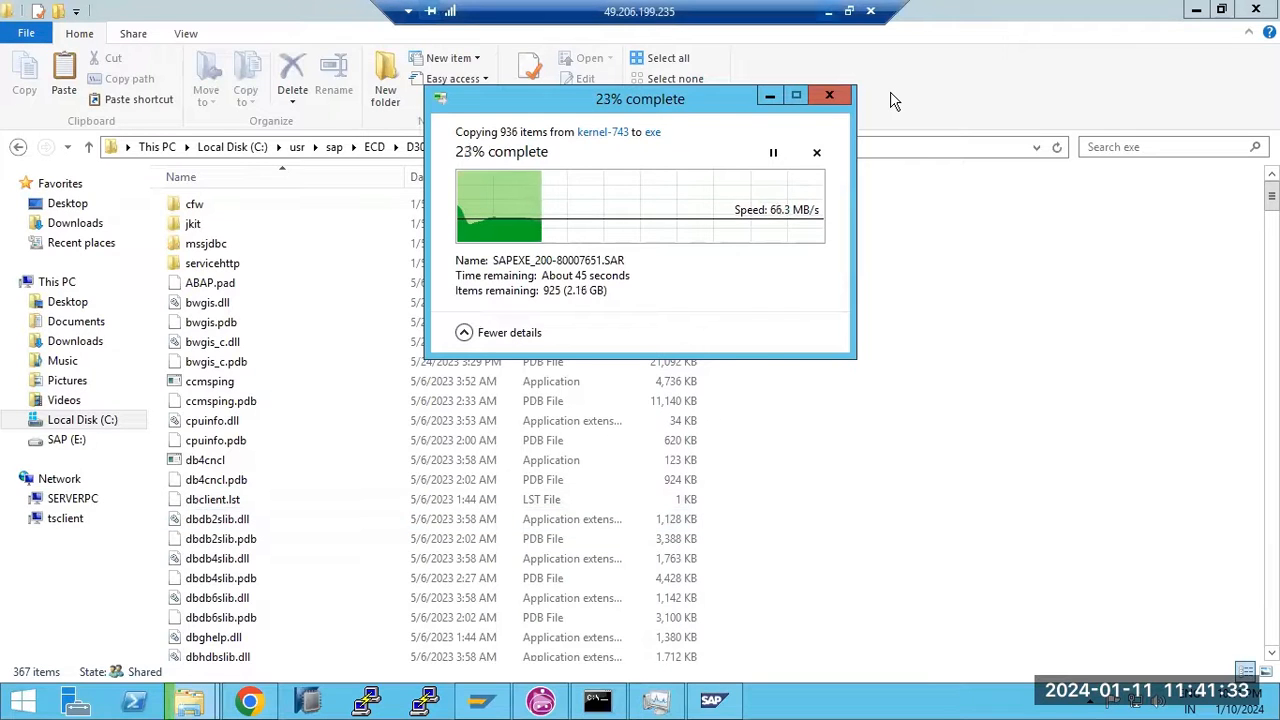
pyautogui.click(827, 11)
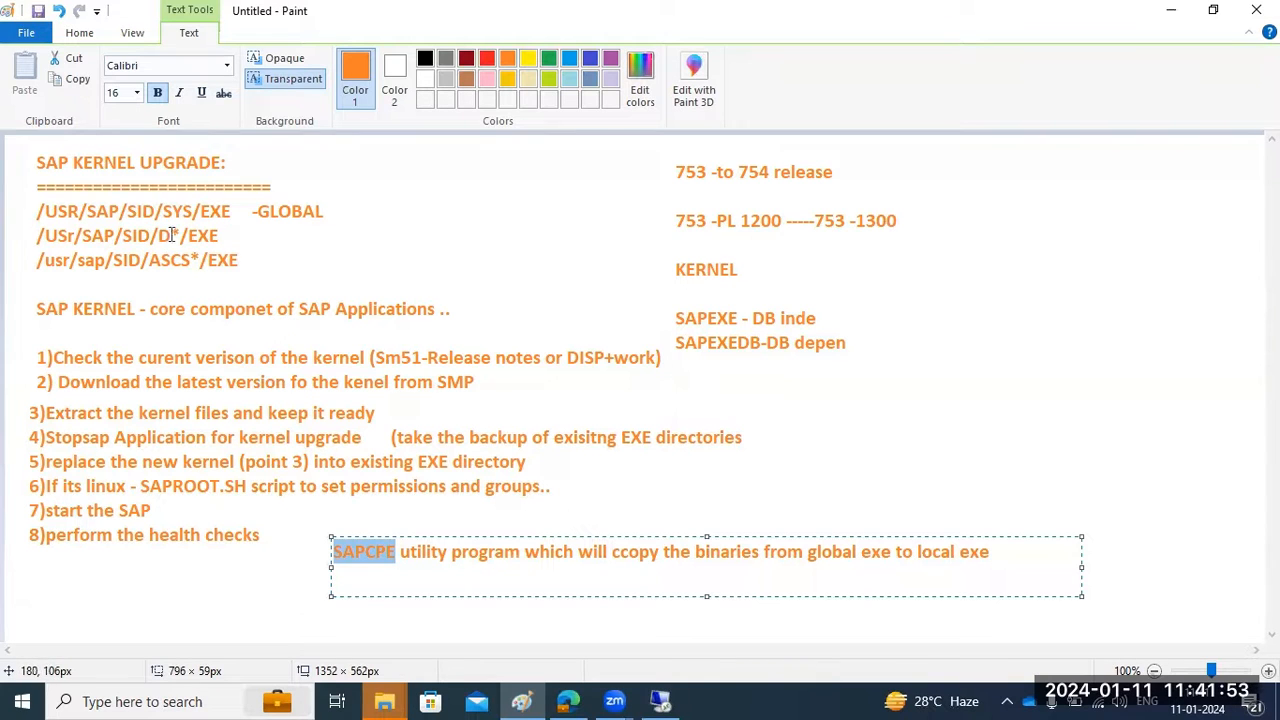
pyautogui.click(660, 701)
pyautogui.click(534, 202)
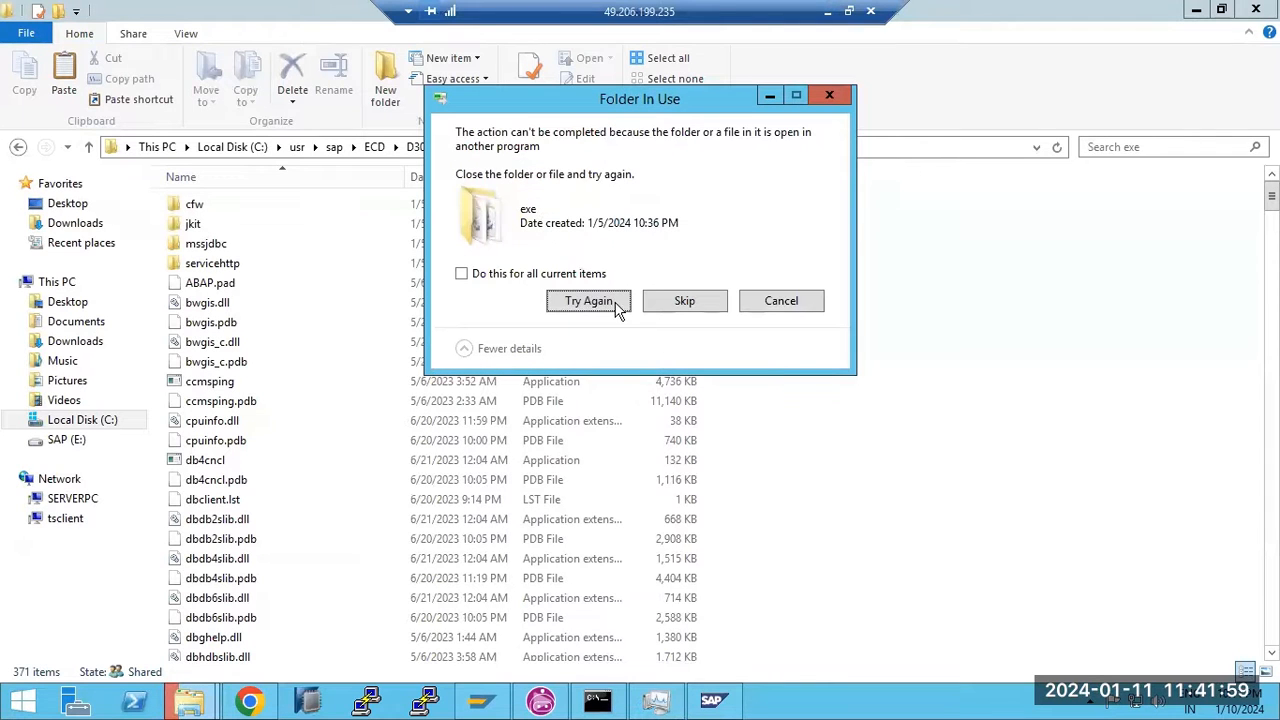
# Stop the SAPECD_31 and SAPECD_30 services and retry the blocked kernel-743 copy into D30 exe
pyautogui.click(657, 695)
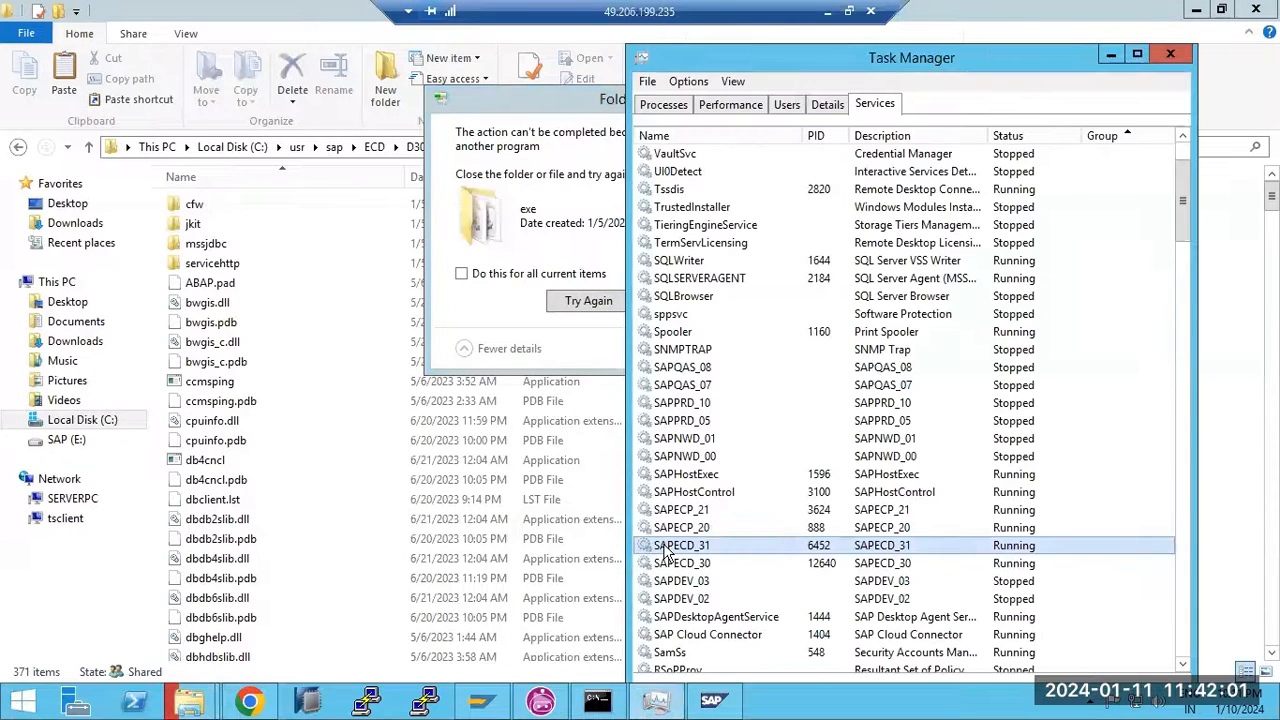
pyautogui.rightClick(667, 552)
pyautogui.click(697, 578)
pyautogui.rightClick(715, 563)
pyautogui.click(730, 466)
pyautogui.click(592, 303)
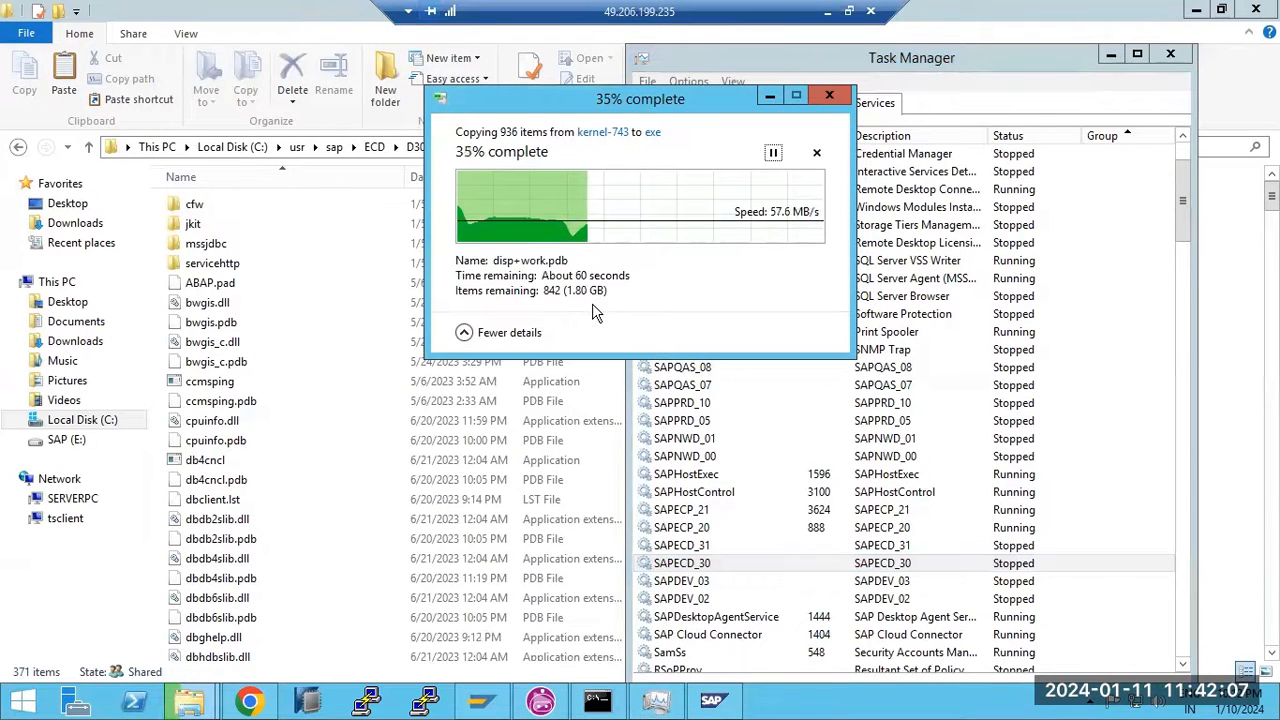
# Paste the kernel-743 files into ECD\ASCS31\exe, then return to the Paint notes
pyautogui.click(378, 150)
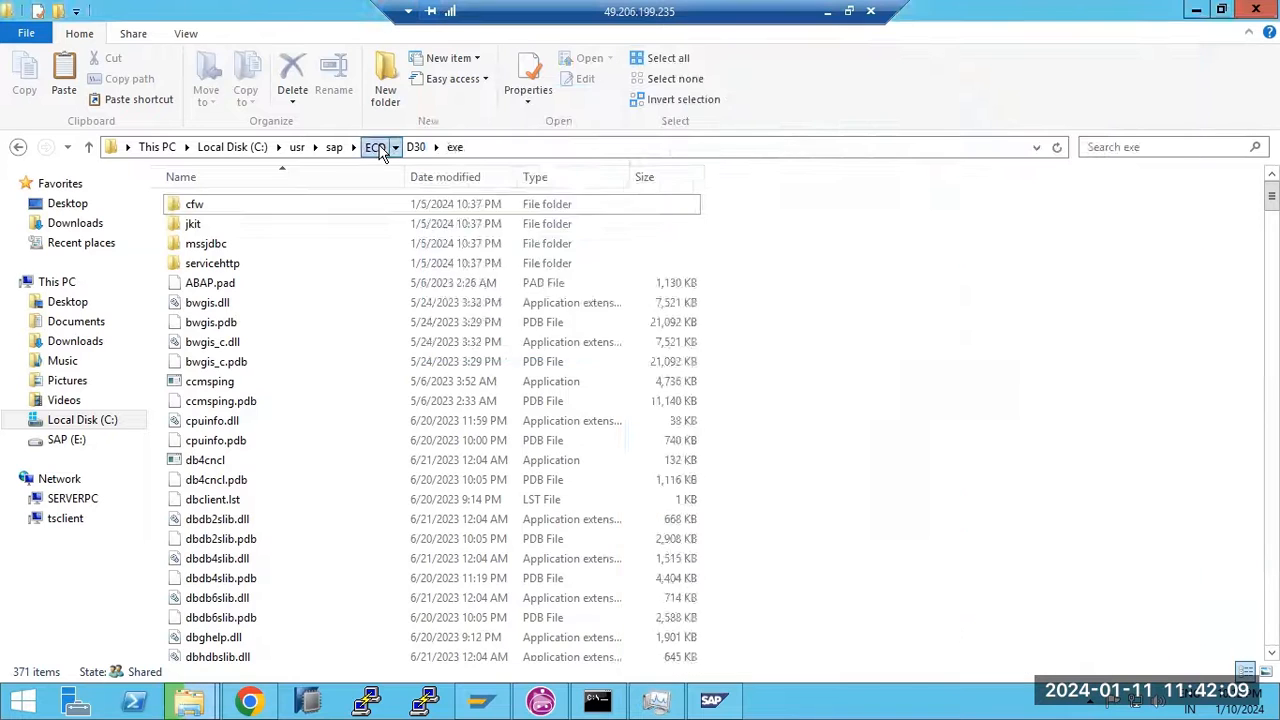
pyautogui.click(378, 150)
pyautogui.click(212, 208)
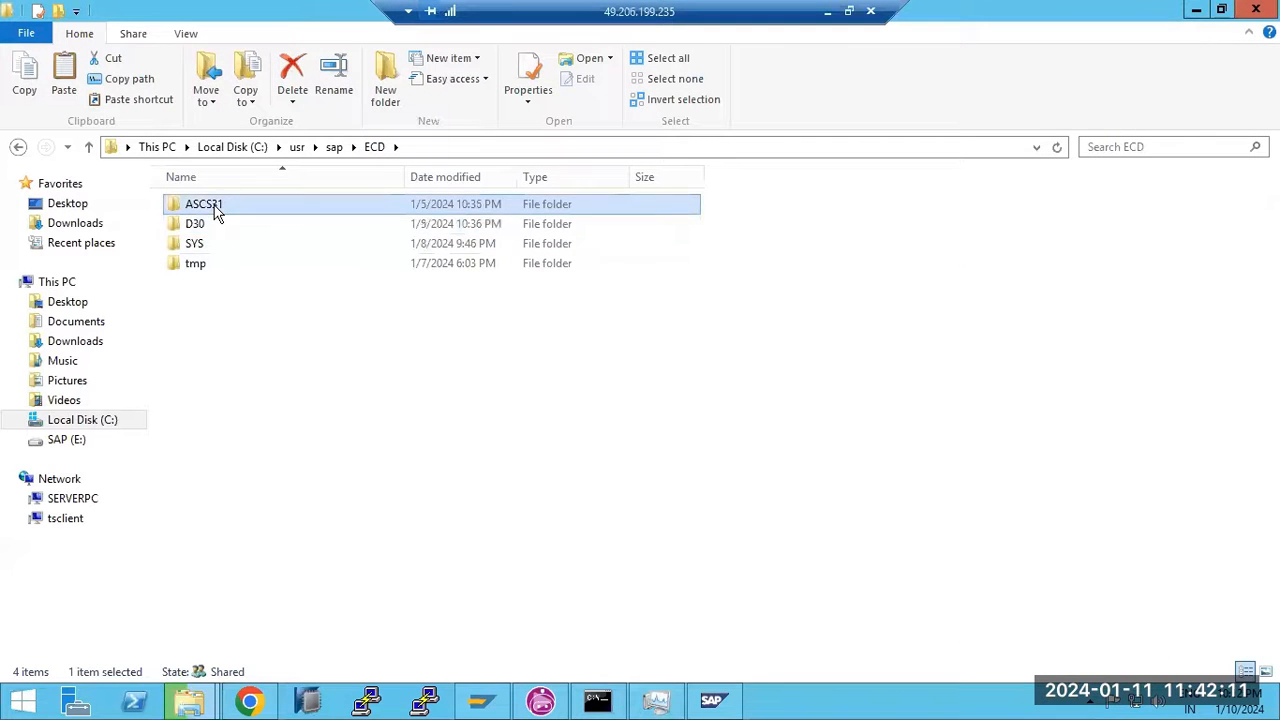
pyautogui.doubleClick(215, 208)
pyautogui.doubleClick(214, 224)
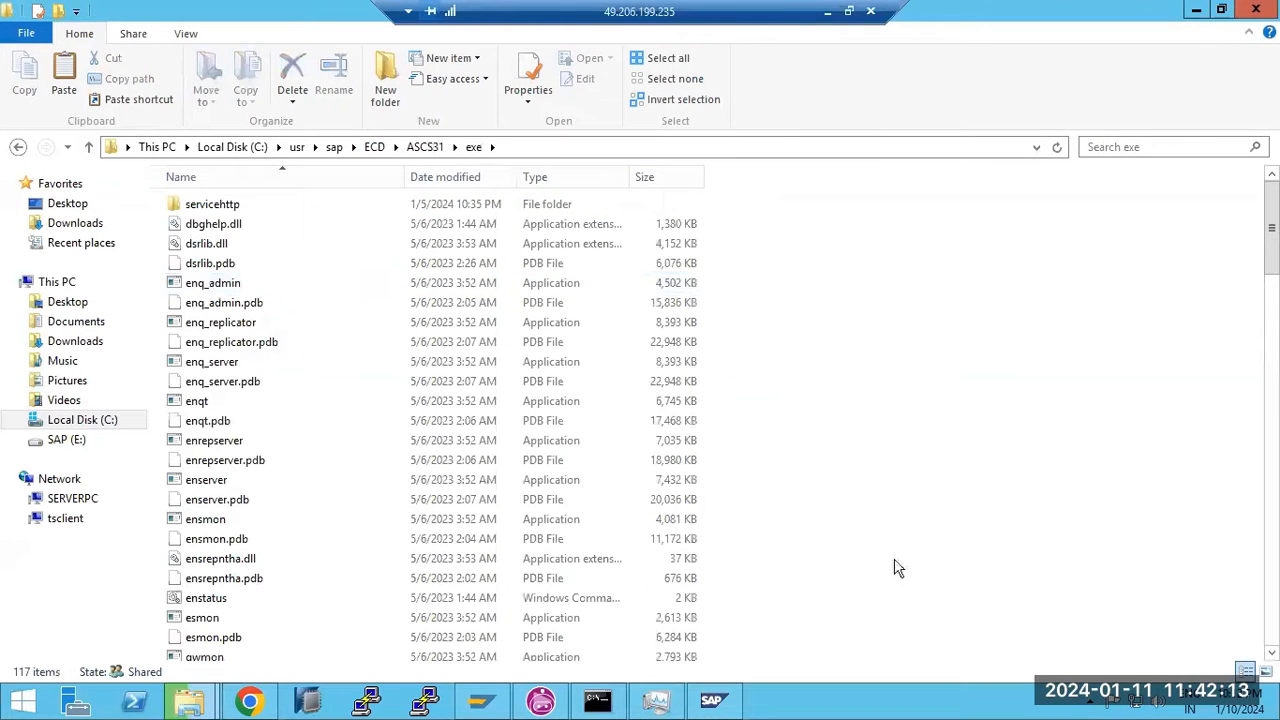
pyautogui.hotkey('ctrl', 'v')
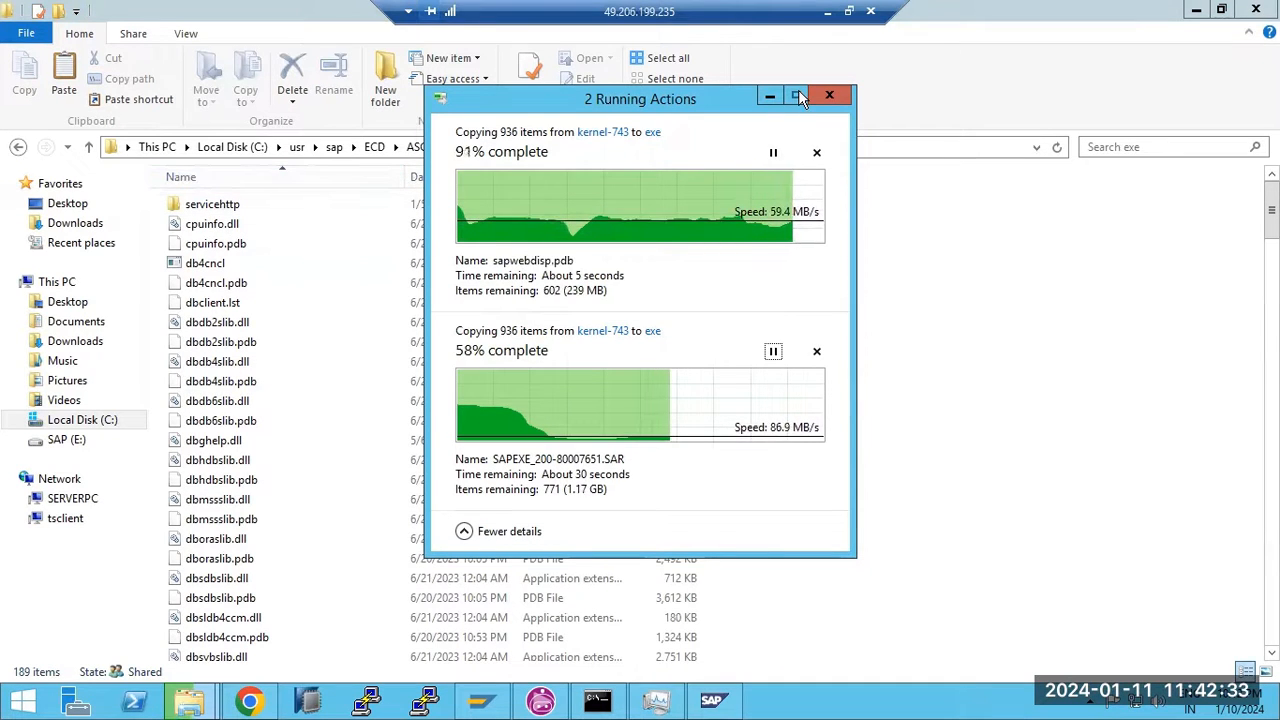
pyautogui.click(827, 12)
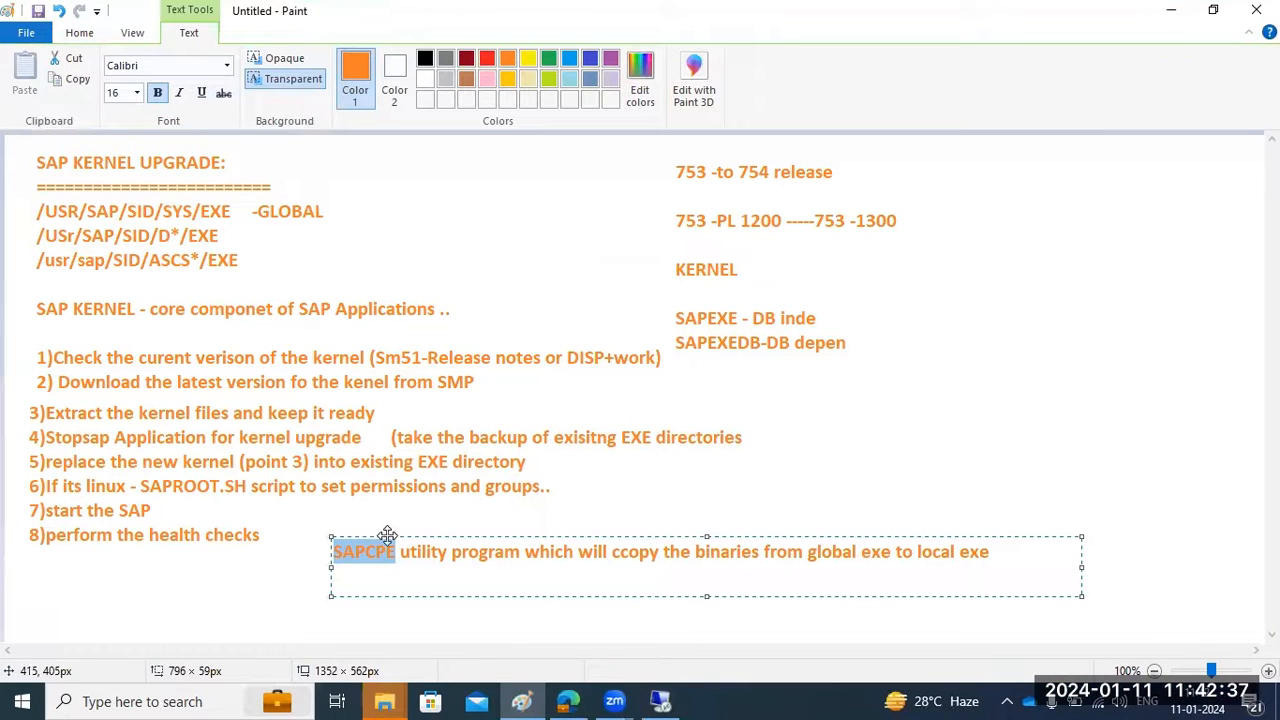
# Dismiss the stray empty text box beside /USR/SAP/SID/SYS/EXE, leaving the SAPCPE line as plain text
pyautogui.moveTo(398, 552); pyautogui.dragTo(330, 550)
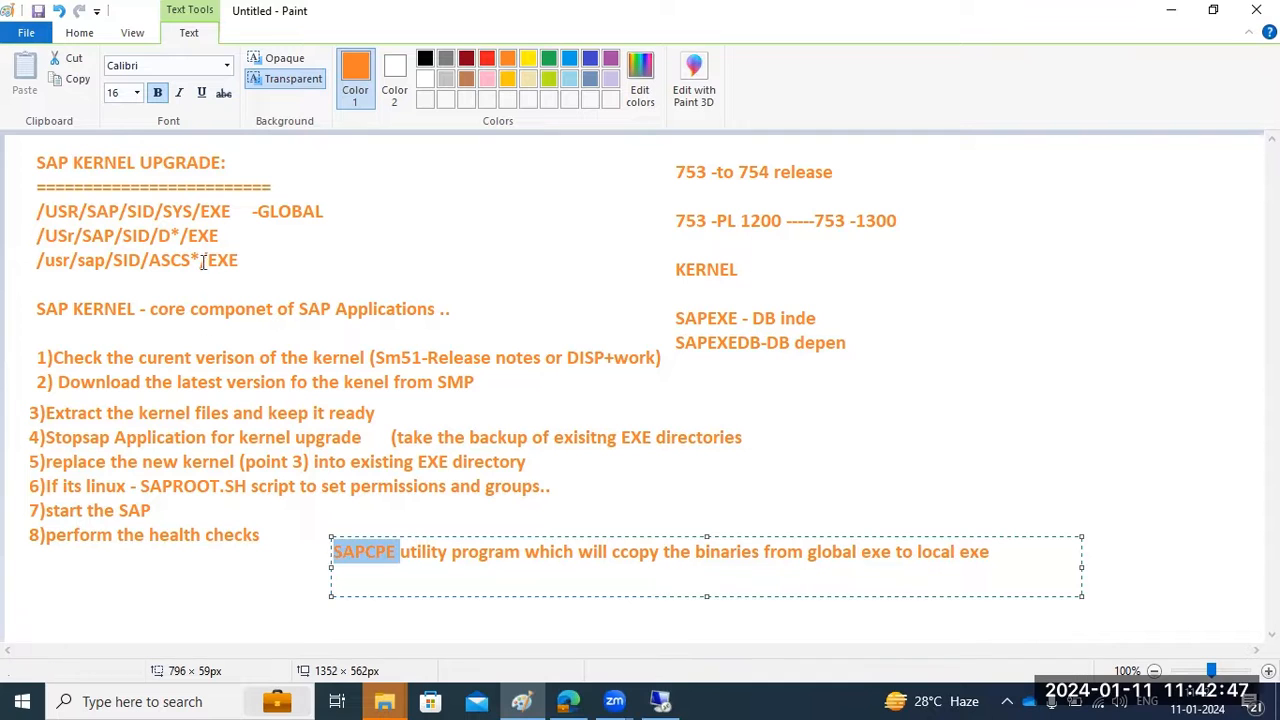
pyautogui.moveTo(185, 205); pyautogui.dragTo(207, 212)
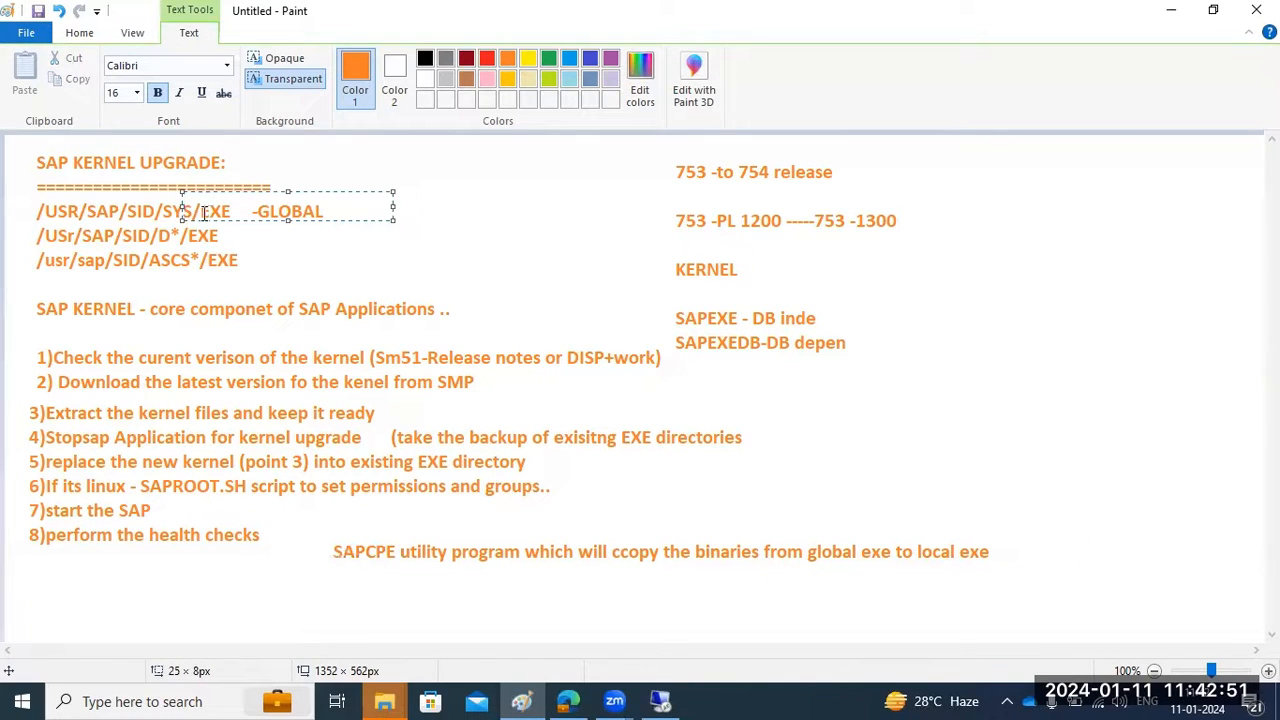
pyautogui.click(185, 208)
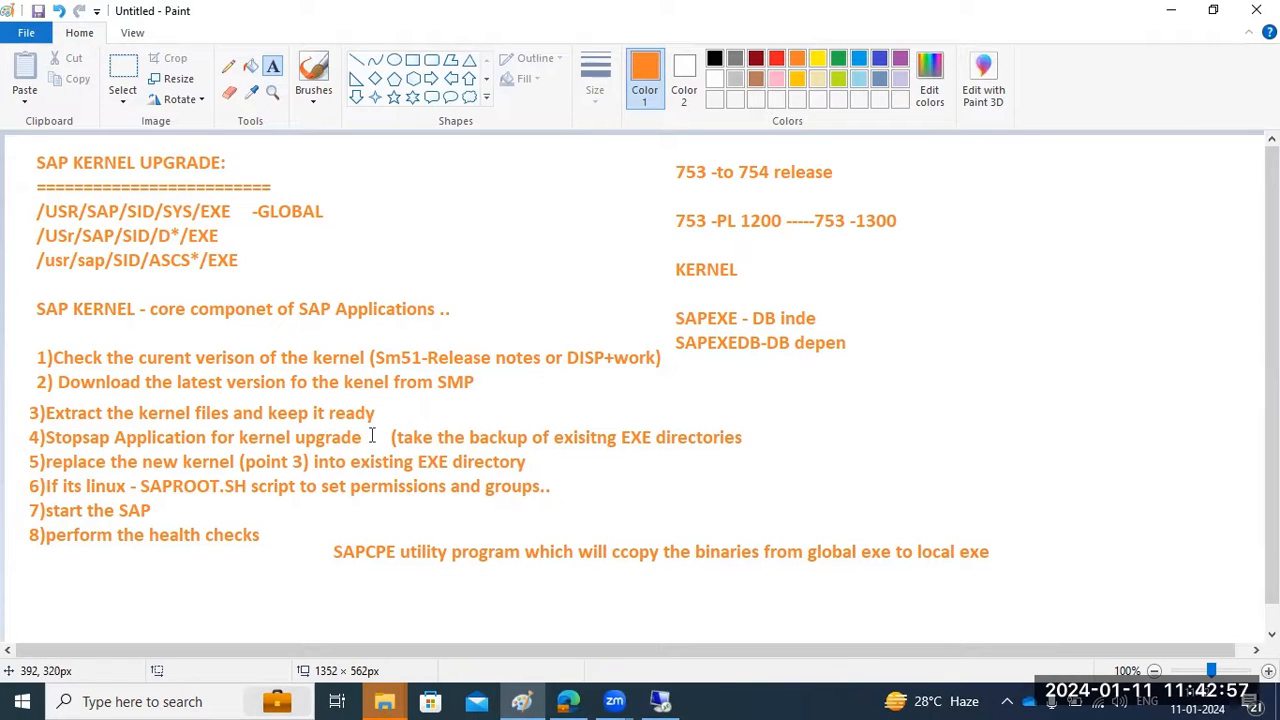
pyautogui.click(660, 701)
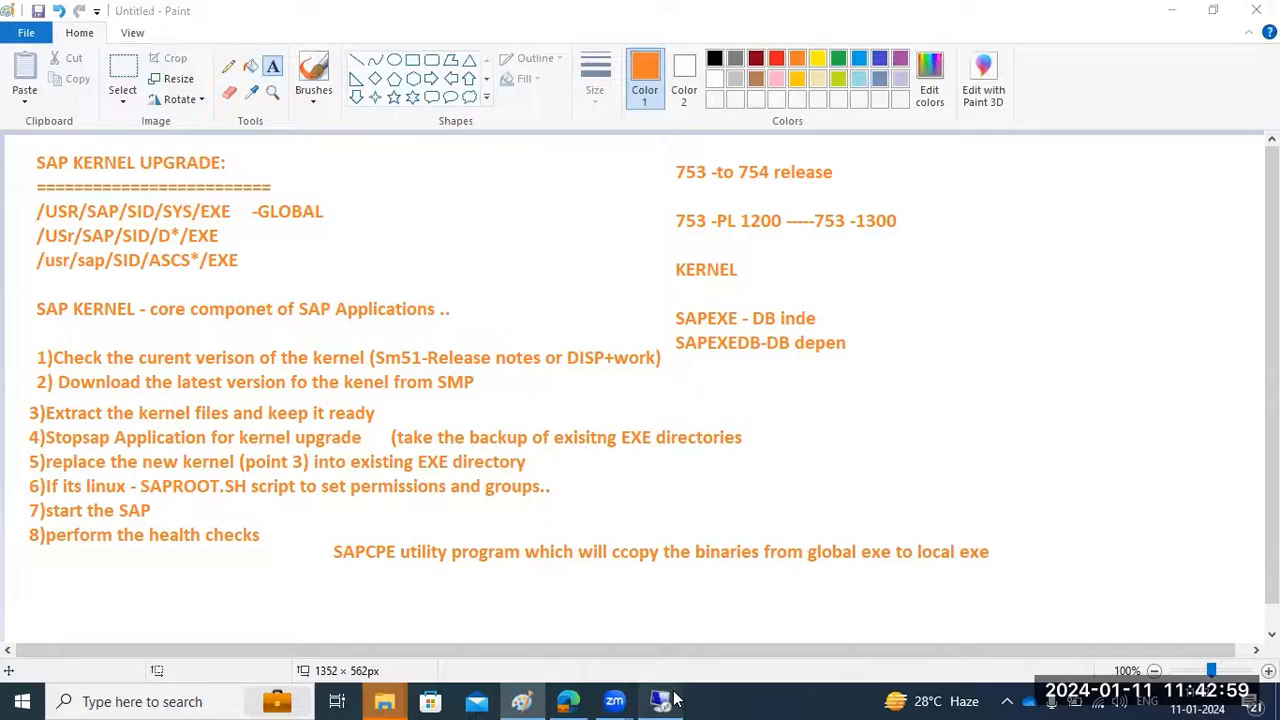
# Replace the existing files with the kernel-743 files and check the ECD\SYS\exe folder
pyautogui.click(568, 200)
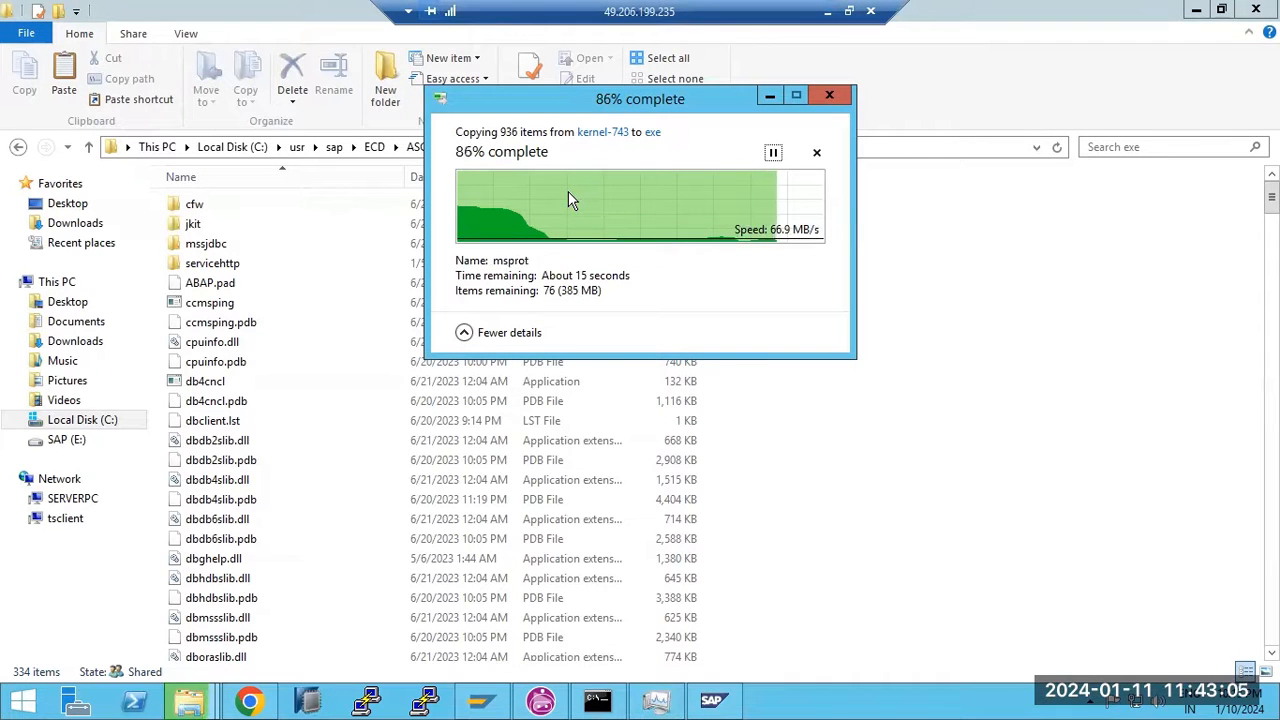
pyautogui.click(374, 147)
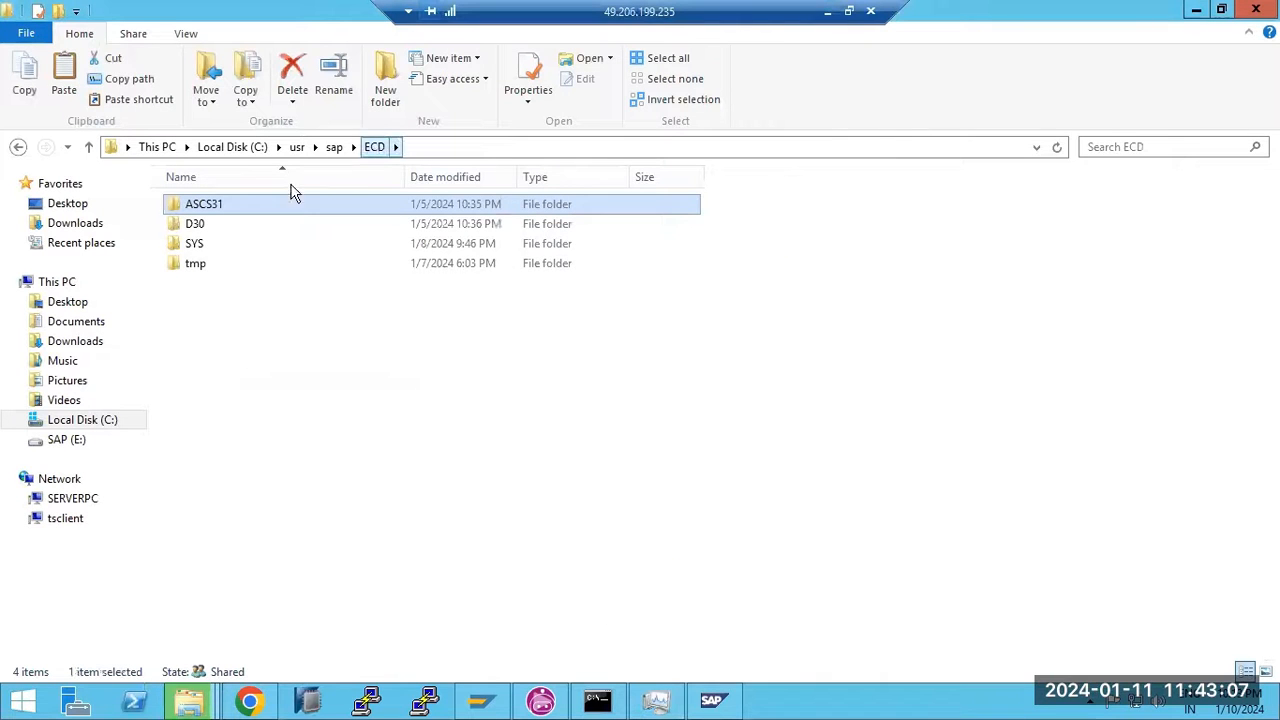
pyautogui.doubleClick(205, 245)
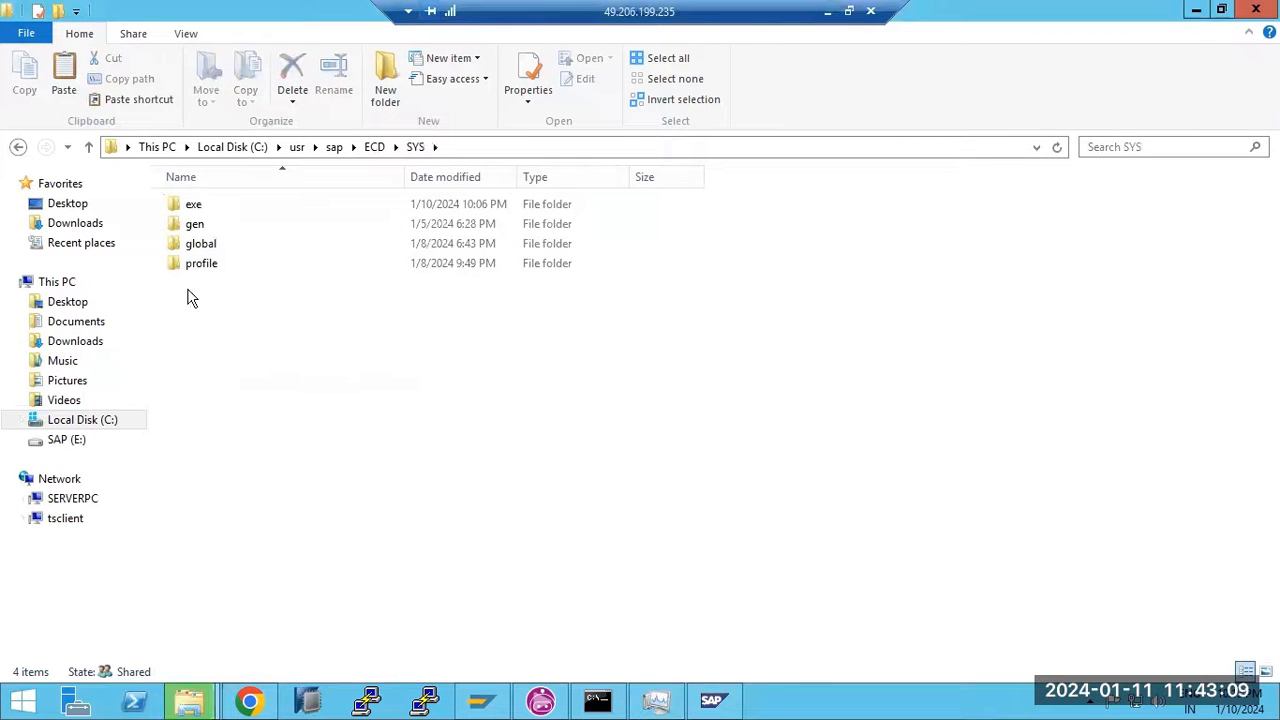
pyautogui.doubleClick(198, 207)
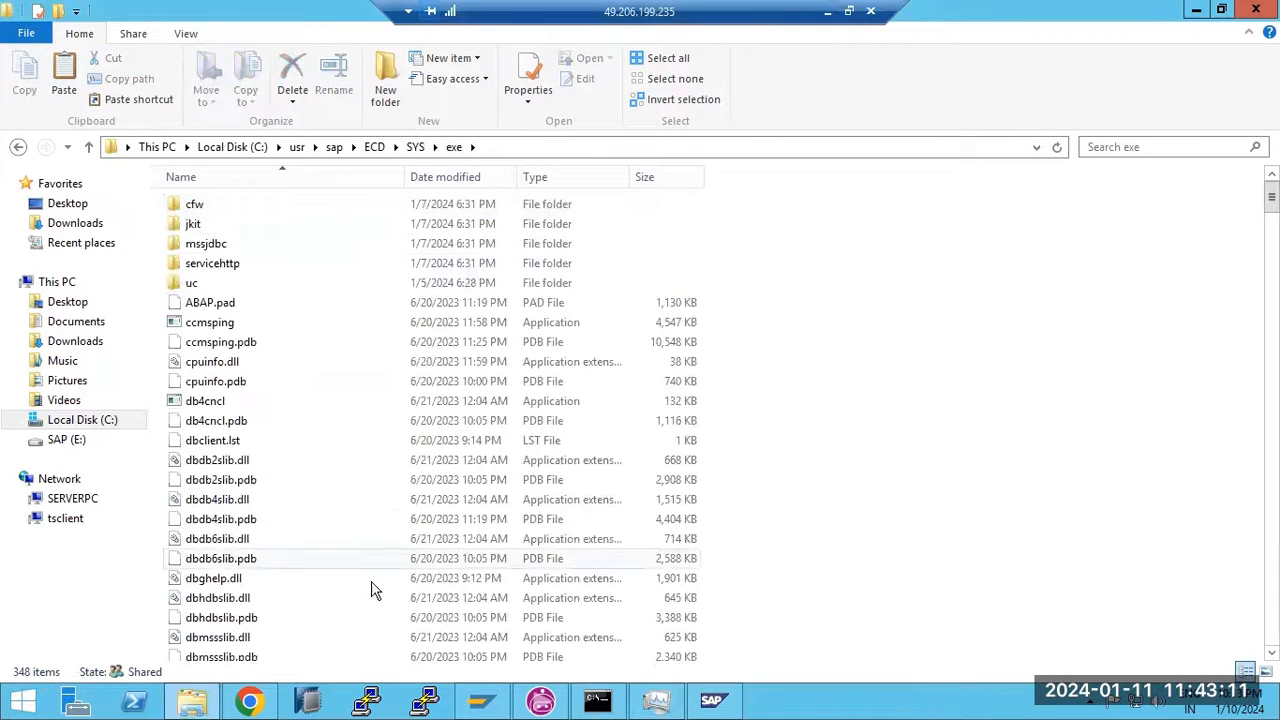
# Open the ECD\D30\exe folder to confirm its 371 kernel files
pyautogui.click(370, 148)
pyautogui.doubleClick(203, 222)
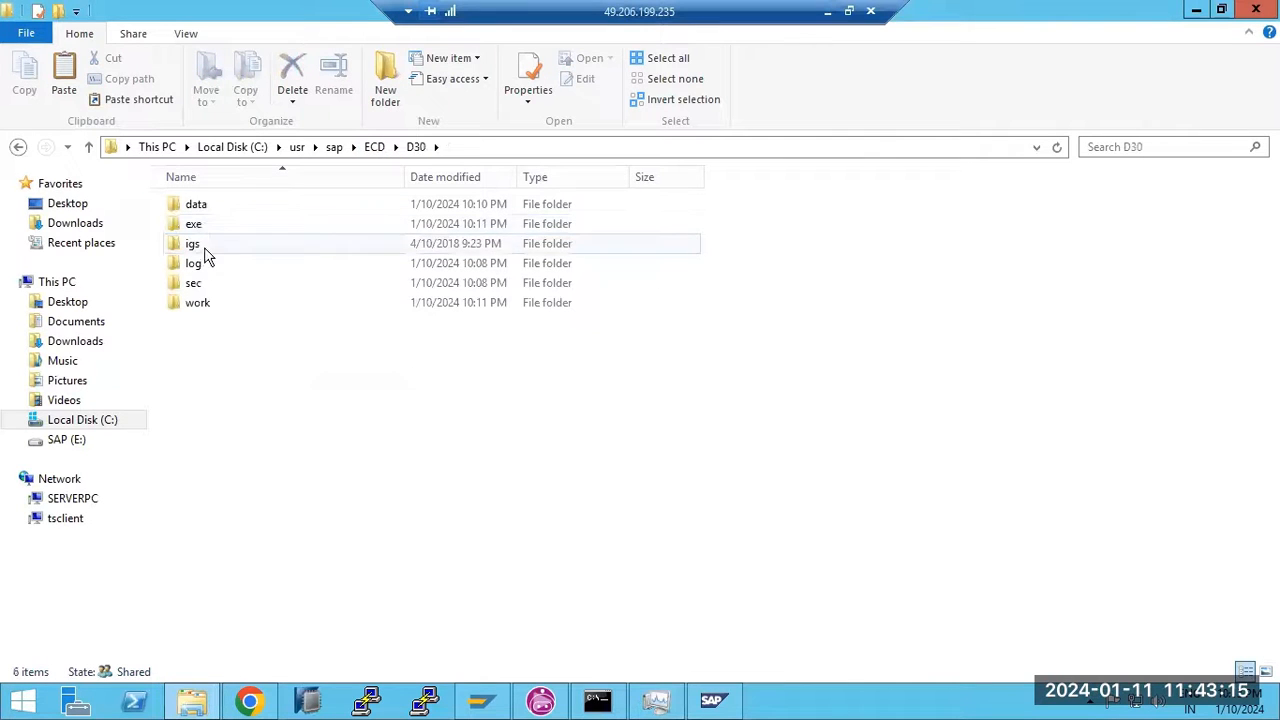
pyautogui.doubleClick(201, 226)
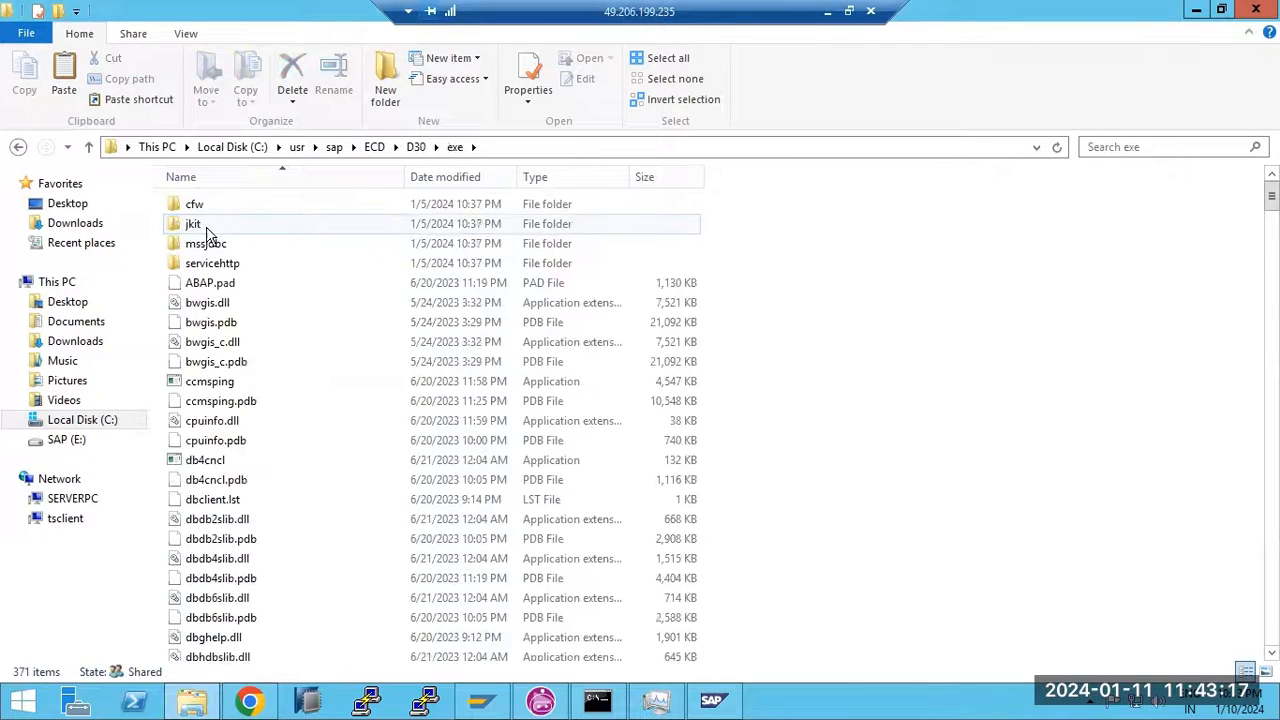
pyautogui.moveTo(505, 707)
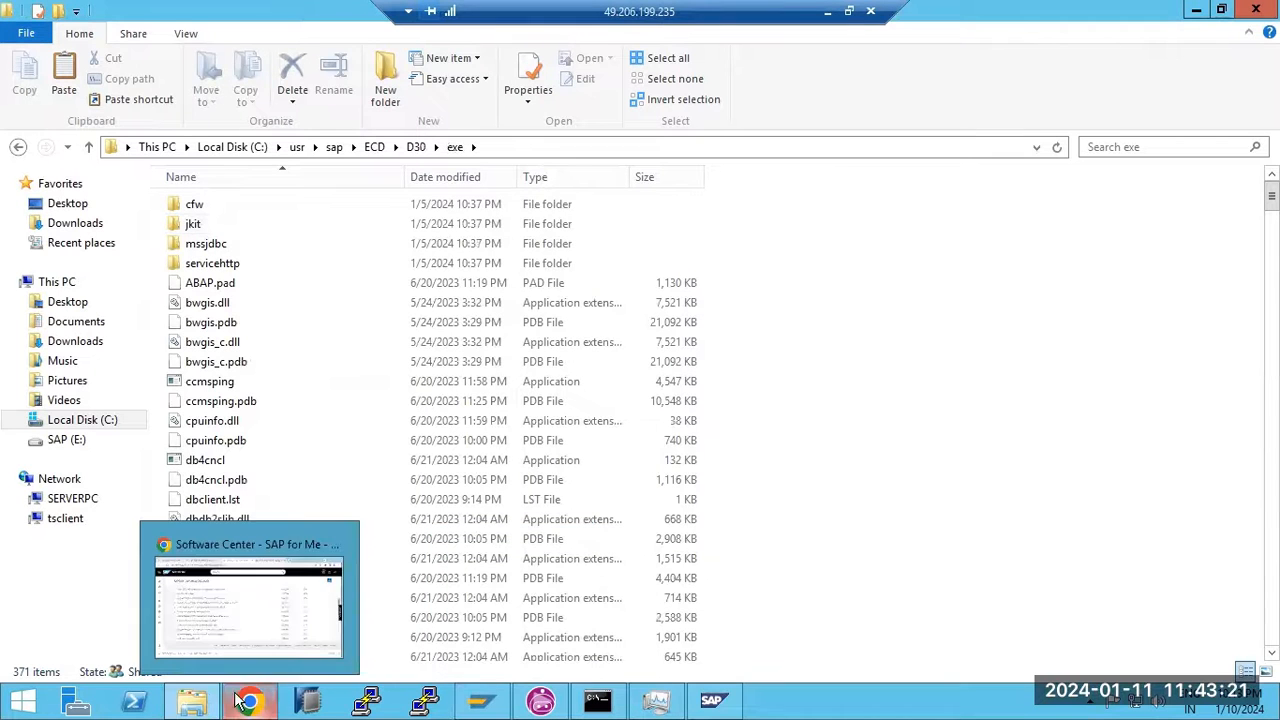
# Start the SAPECD_31 and SAPECD_30 services from the Task Manager services list
pyautogui.click(712, 700)
pyautogui.click(655, 700)
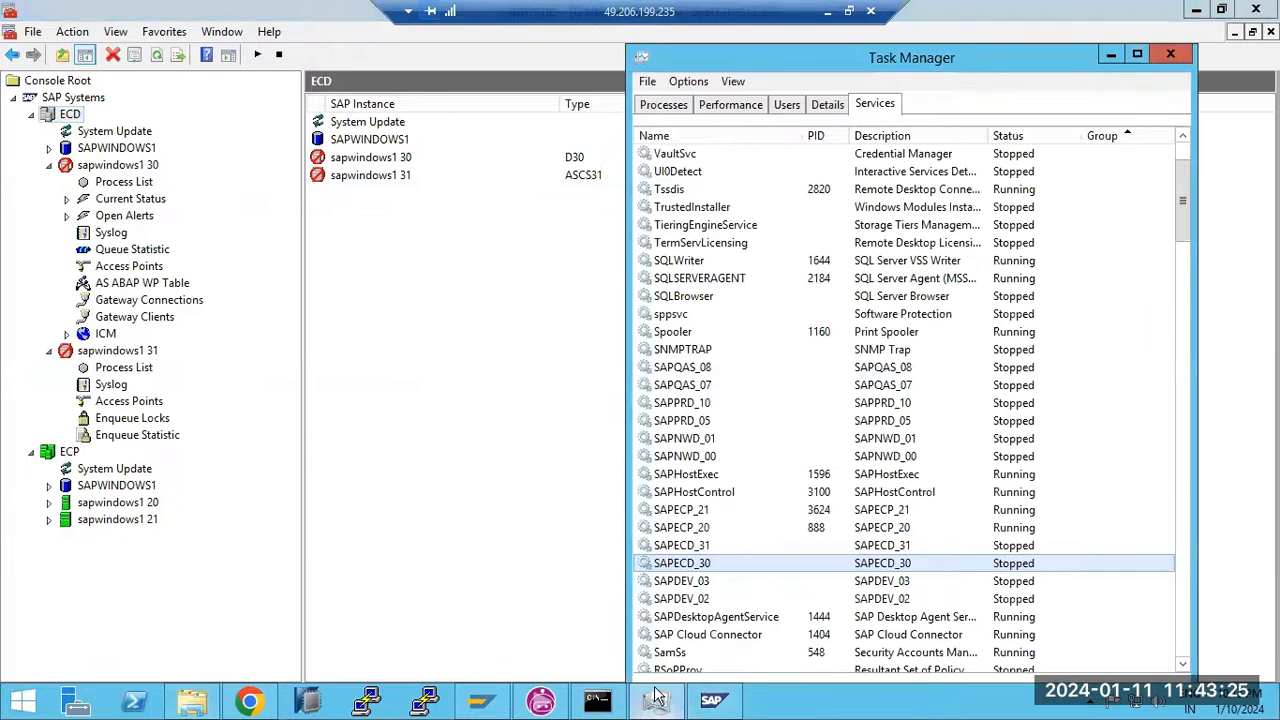
pyautogui.rightClick(683, 549)
pyautogui.click(712, 555)
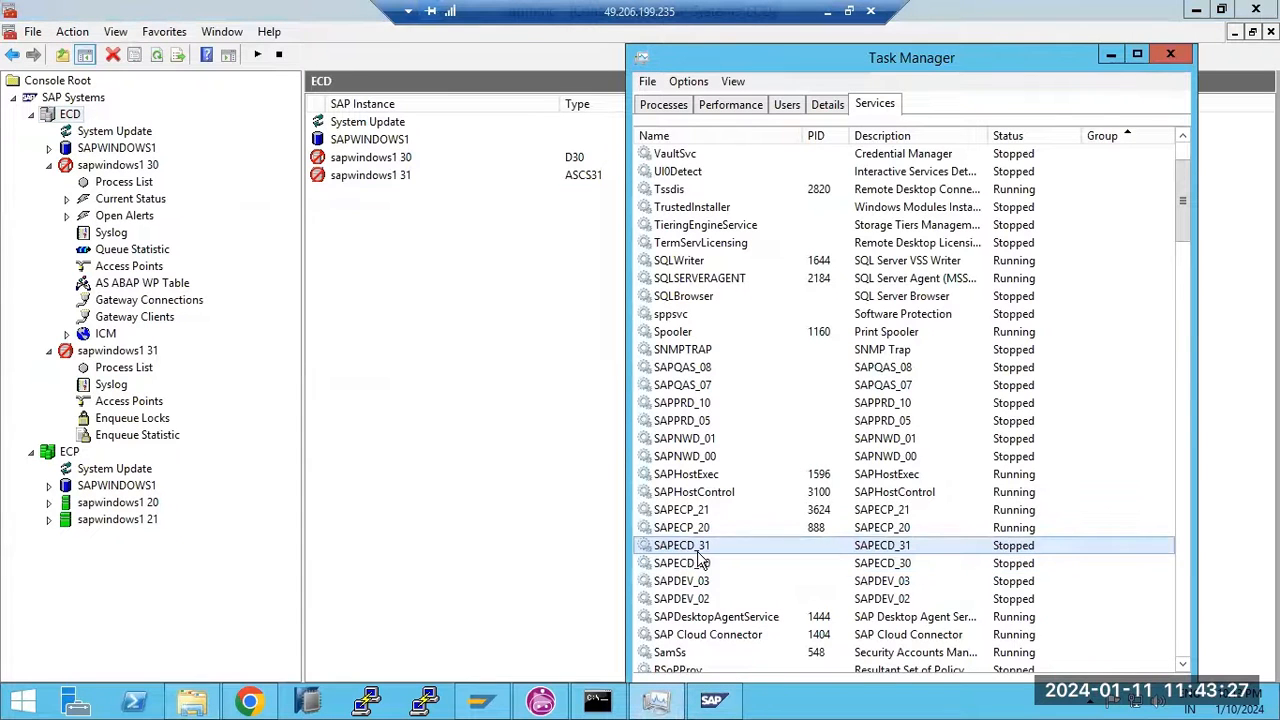
pyautogui.rightClick(697, 566)
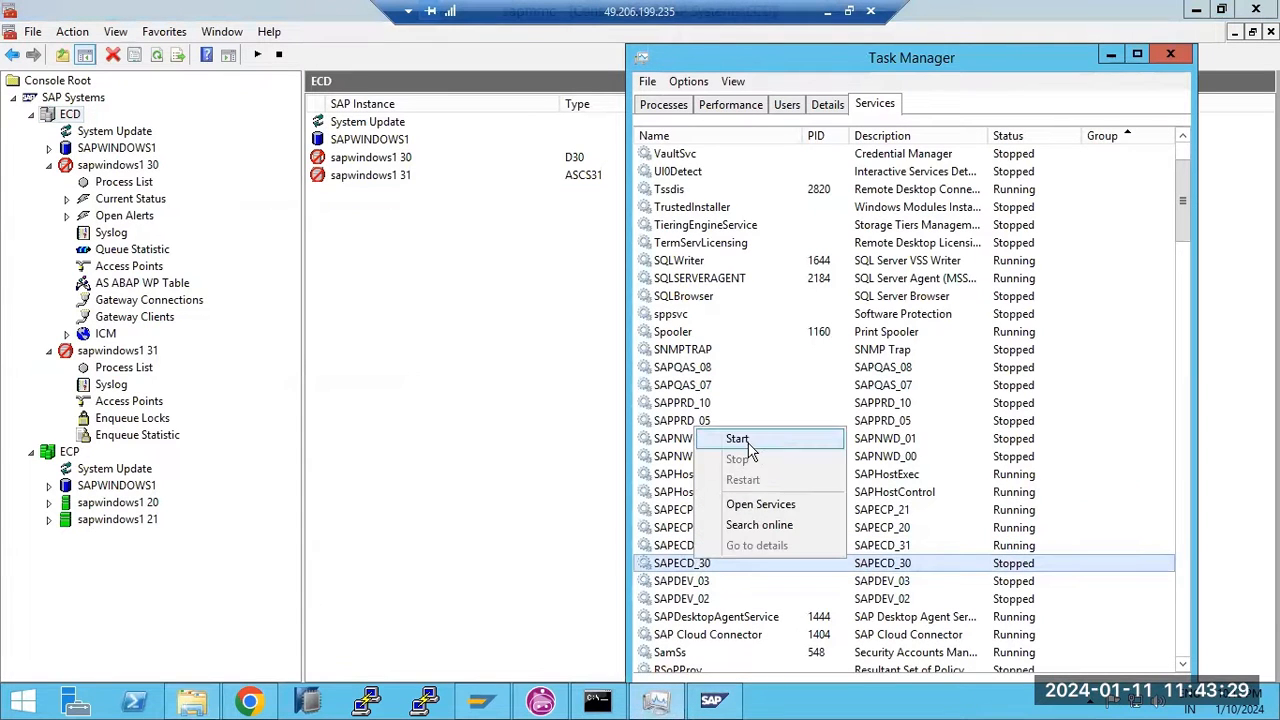
pyautogui.click(742, 436)
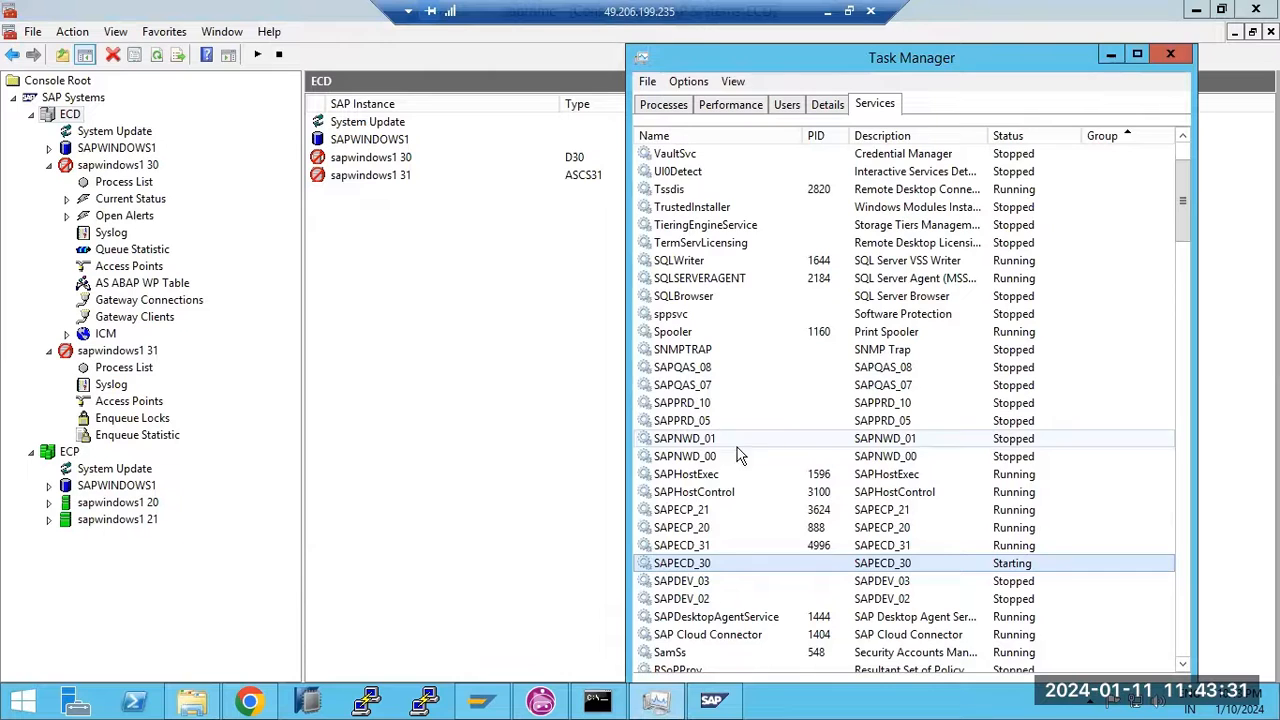
# Close the SAP Management Console without saving and minimise everything to the desktop
pyautogui.click(471, 433)
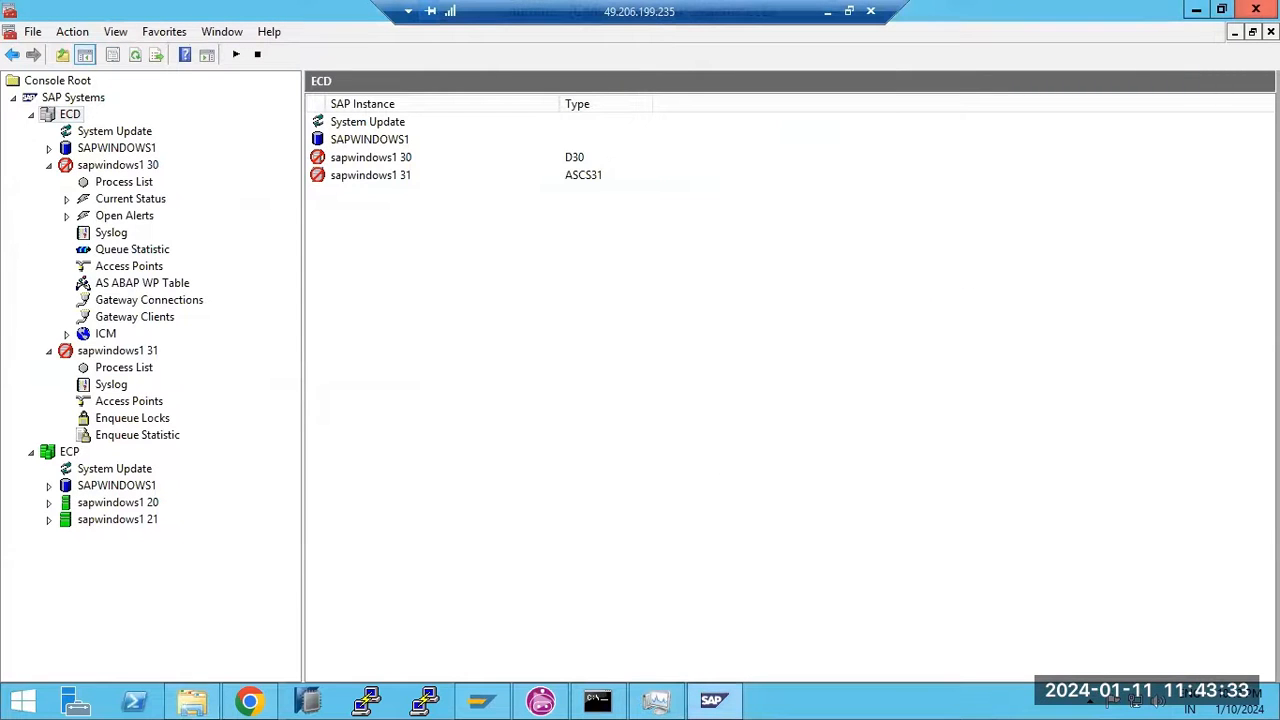
pyautogui.click(1256, 9)
pyautogui.click(652, 392)
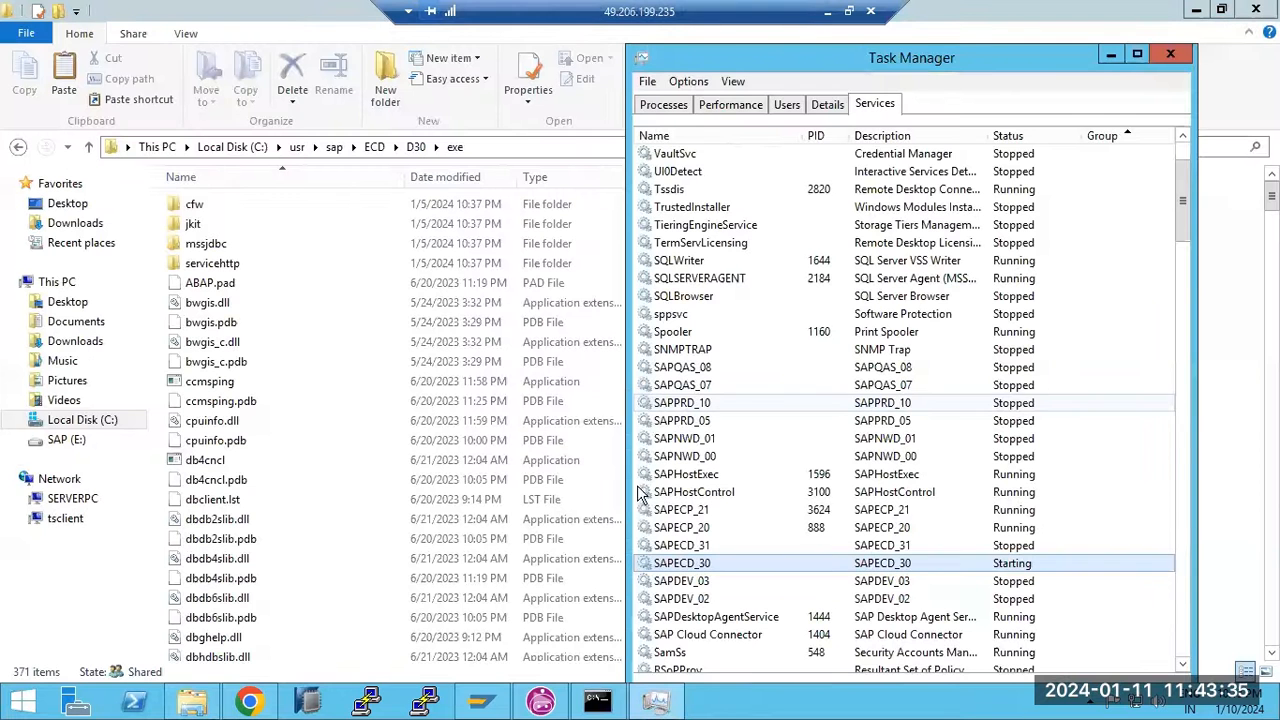
pyautogui.rightClick(757, 704)
pyautogui.click(822, 626)
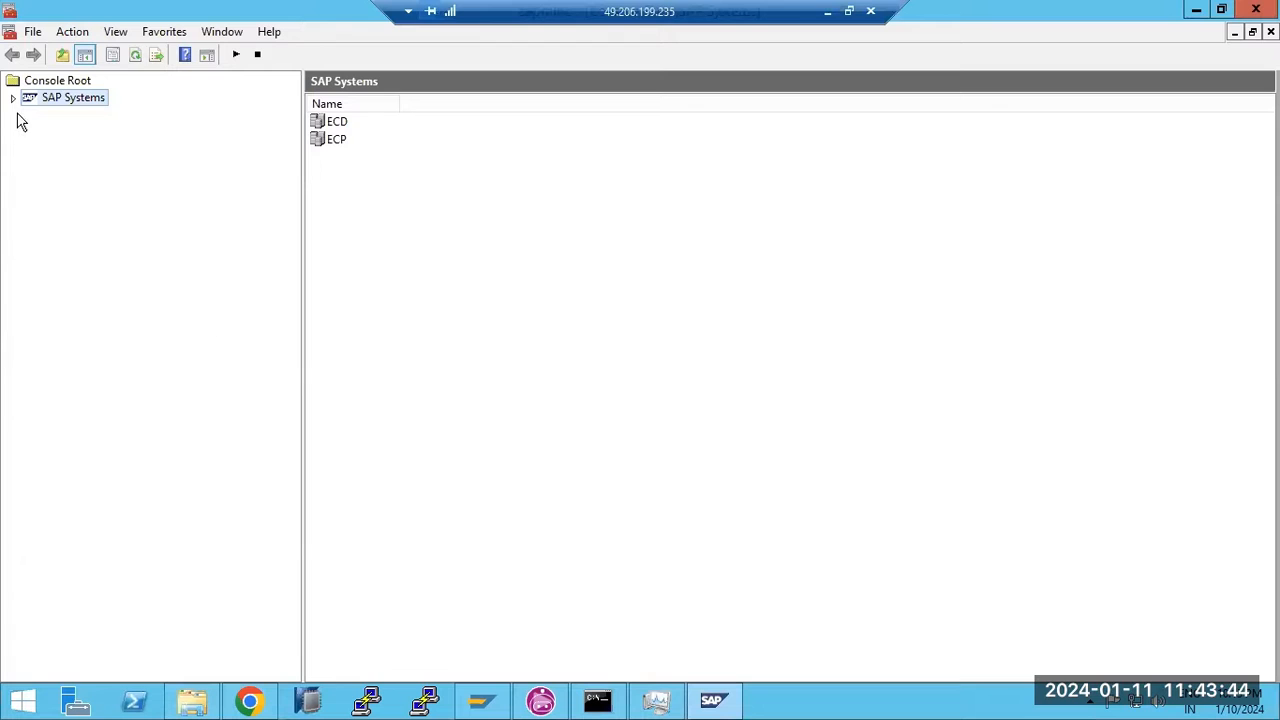
# Expand the ECD system in the SAP systems list and start SAPECD_31 again
pyautogui.click(13, 98)
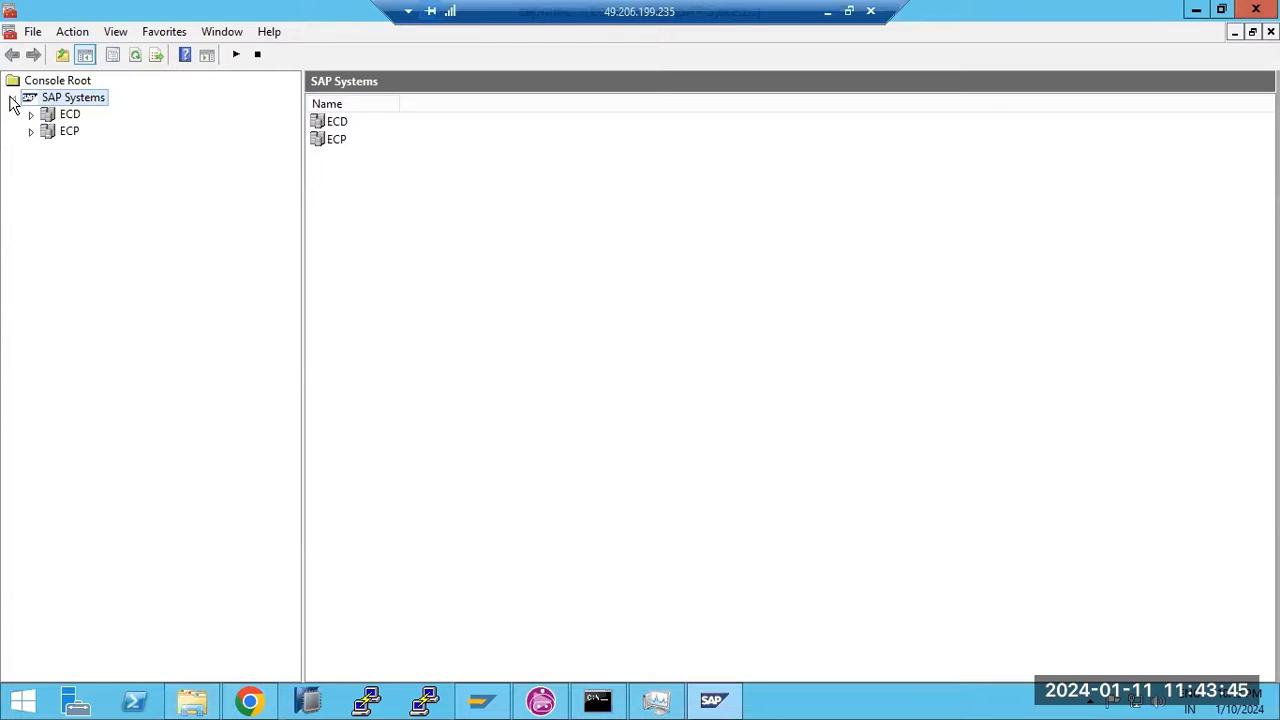
pyautogui.click(31, 132)
pyautogui.click(31, 114)
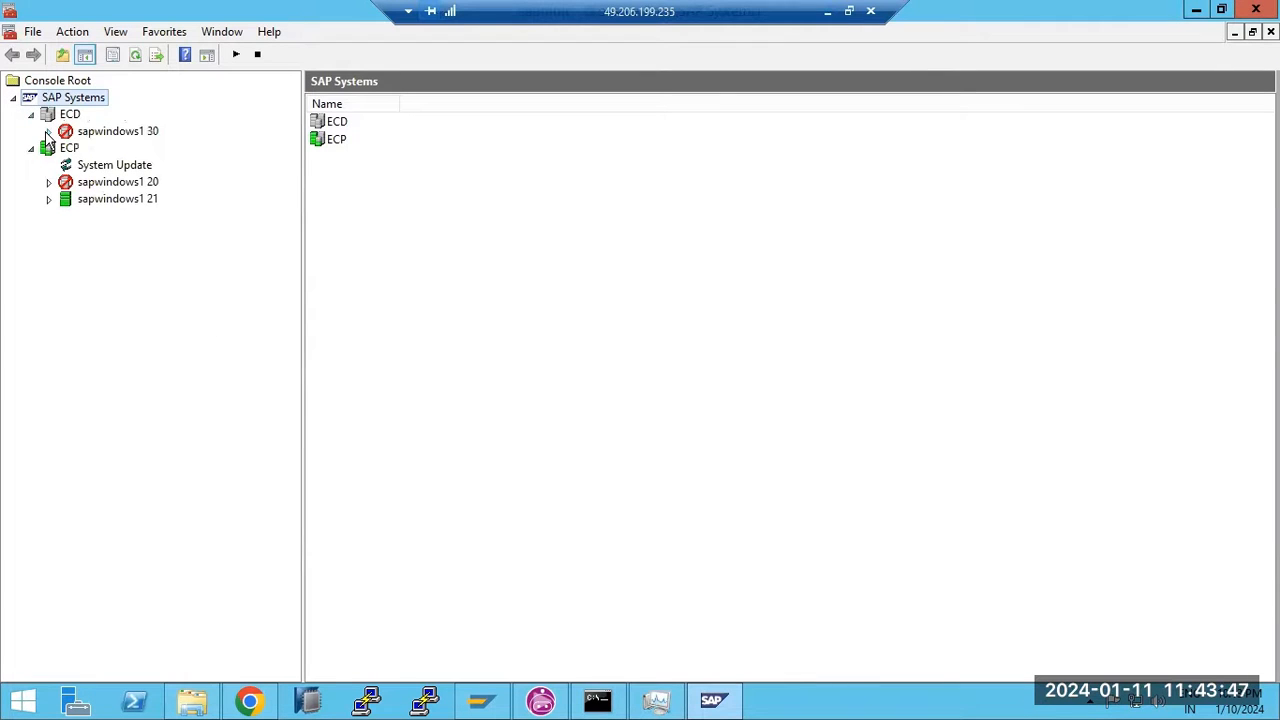
pyautogui.click(655, 700)
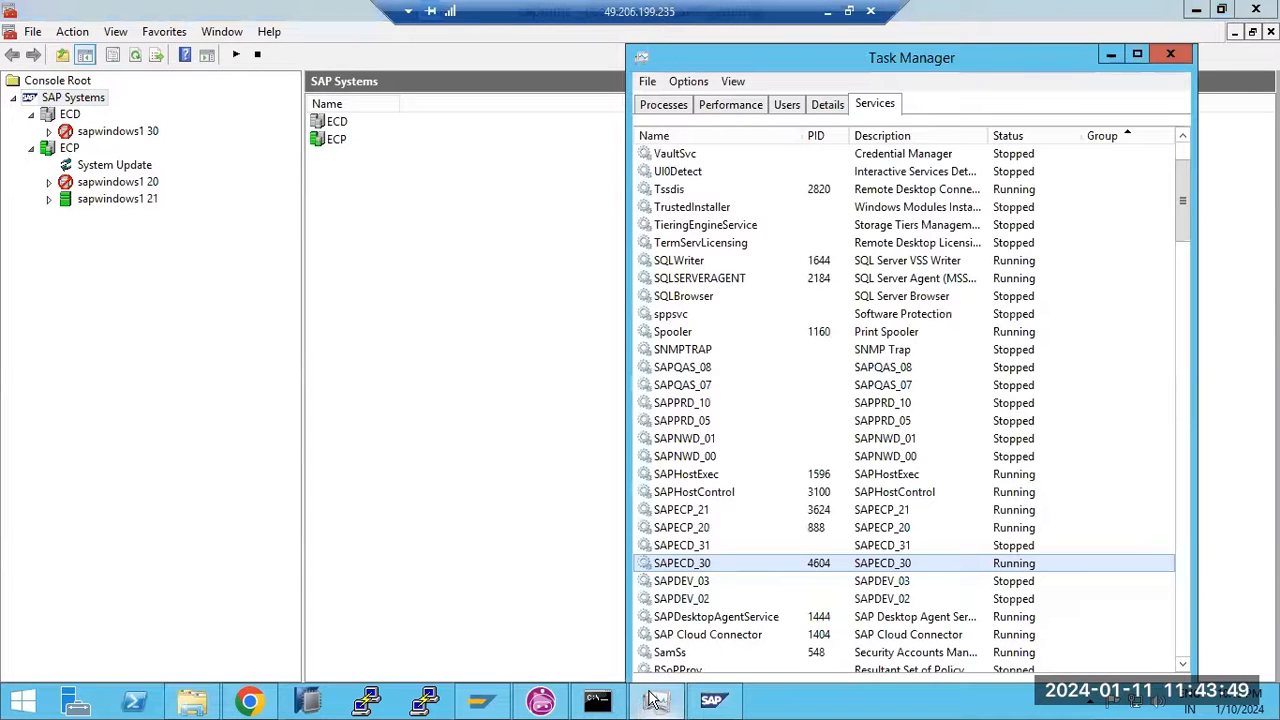
pyautogui.click(703, 546)
pyautogui.rightClick(703, 546)
pyautogui.click(726, 555)
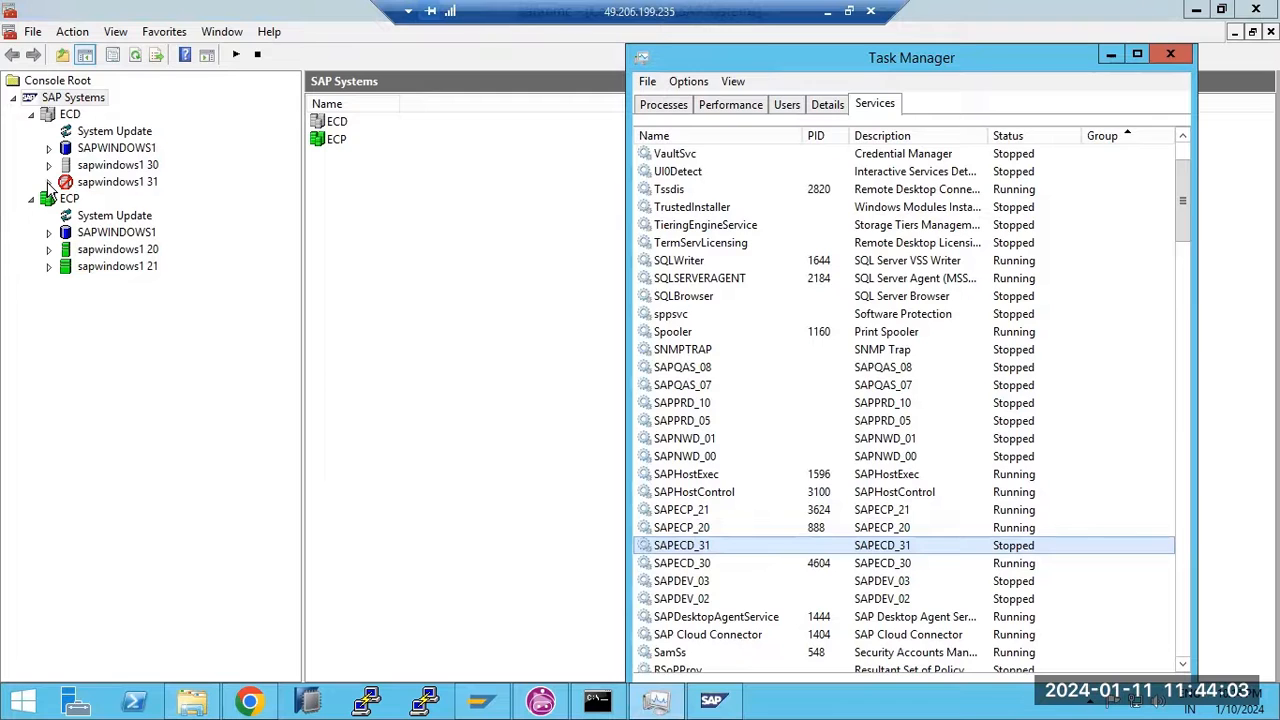
# Check the sapwindows1 31 instance, then close the SAP console and the SAP error window
pyautogui.click(48, 182)
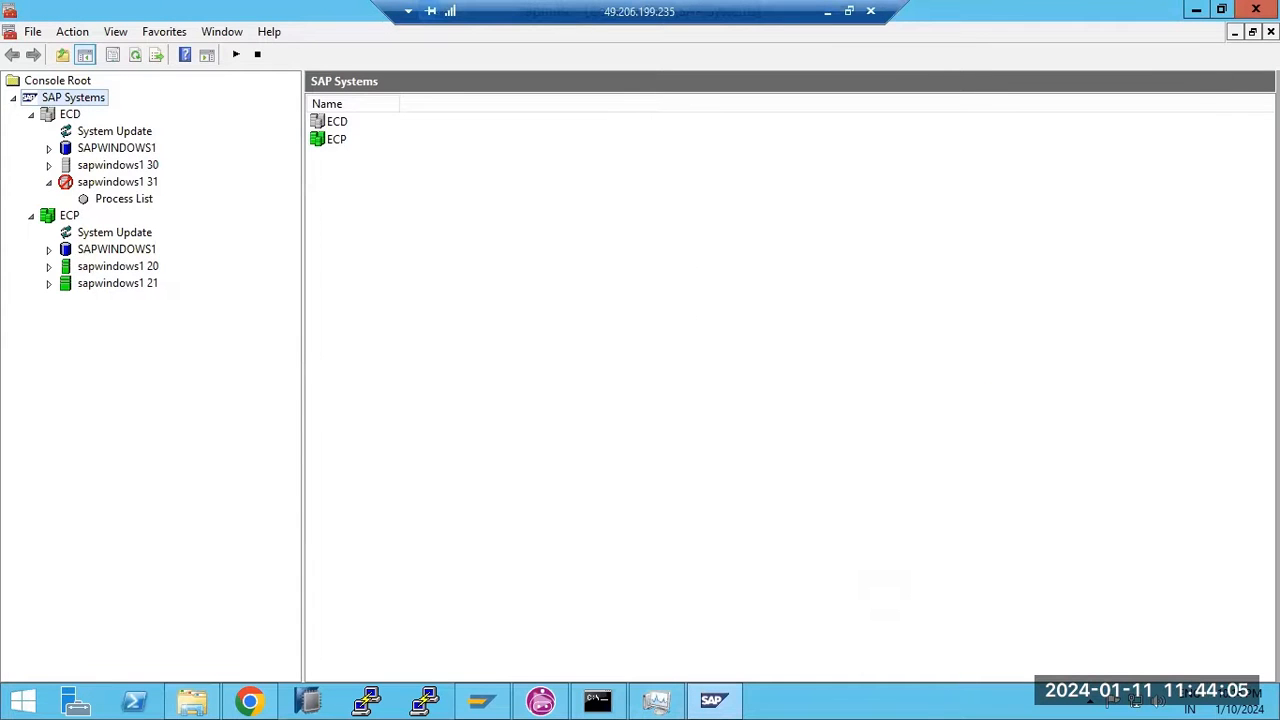
pyautogui.click(1256, 8)
pyautogui.click(508, 157)
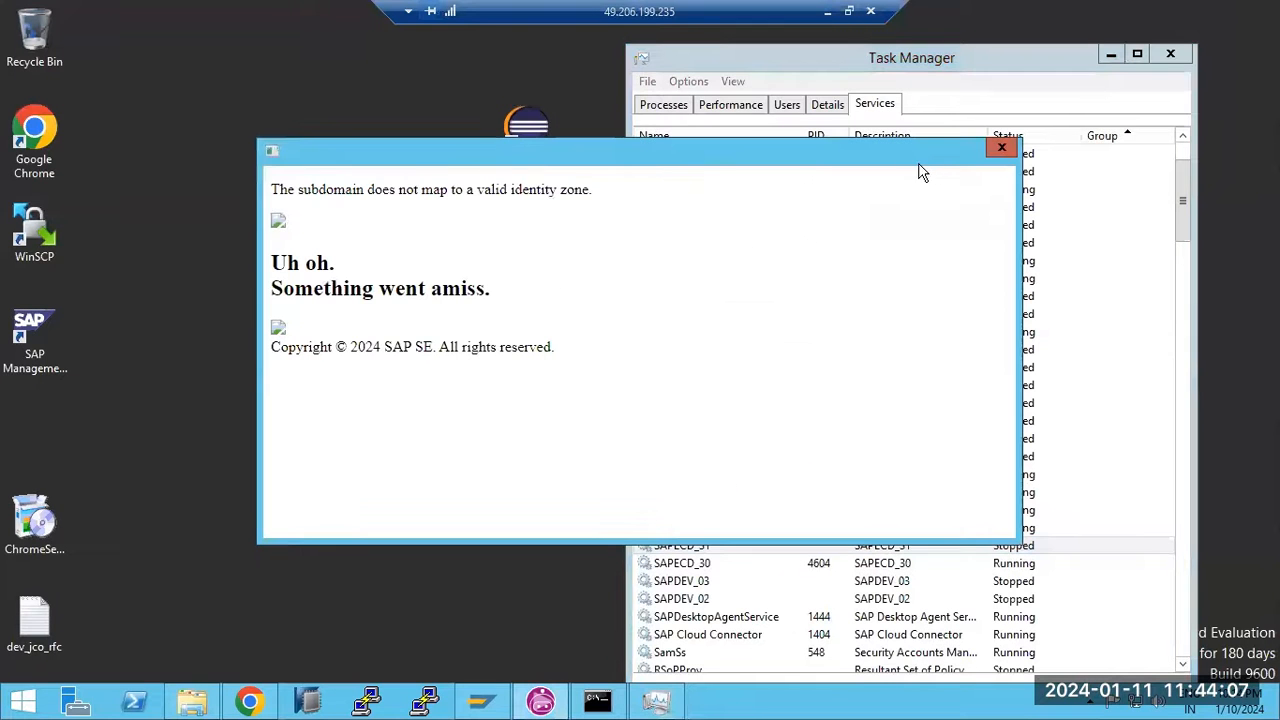
pyautogui.click(1001, 148)
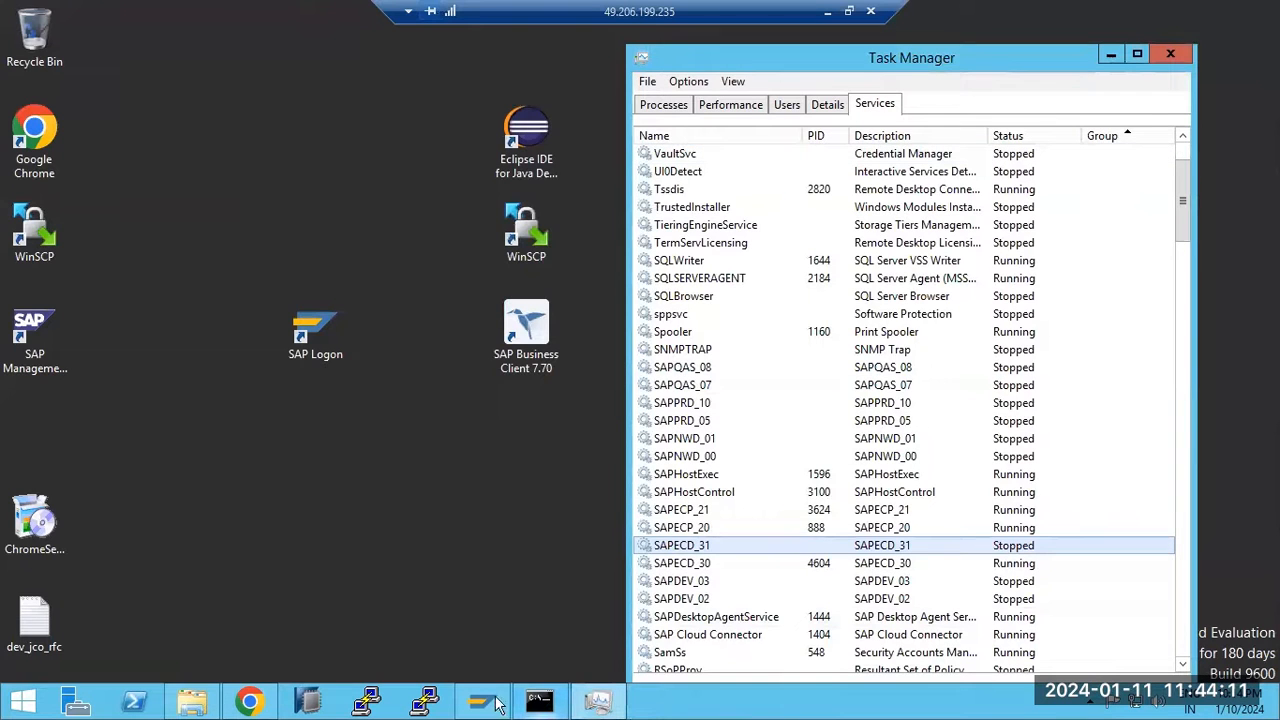
pyautogui.click(192, 703)
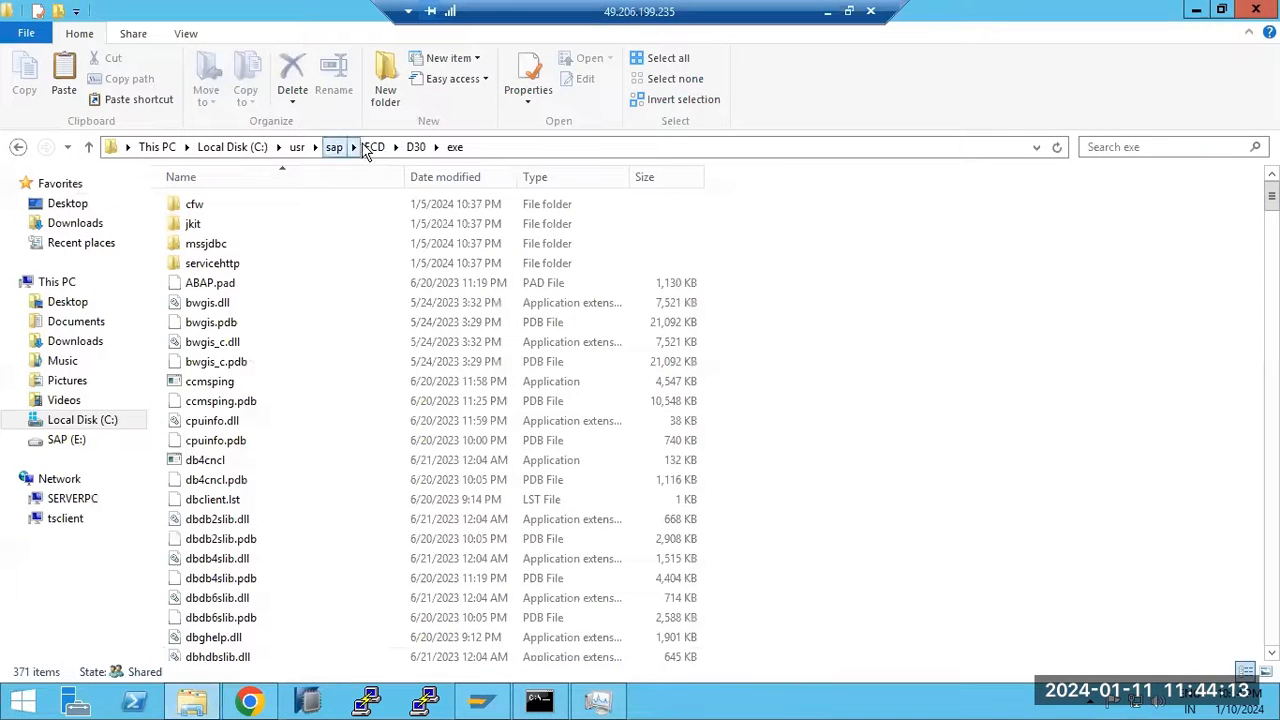
# Open the ECD\ASCS31\exe folder holding 334 items
pyautogui.click(373, 147)
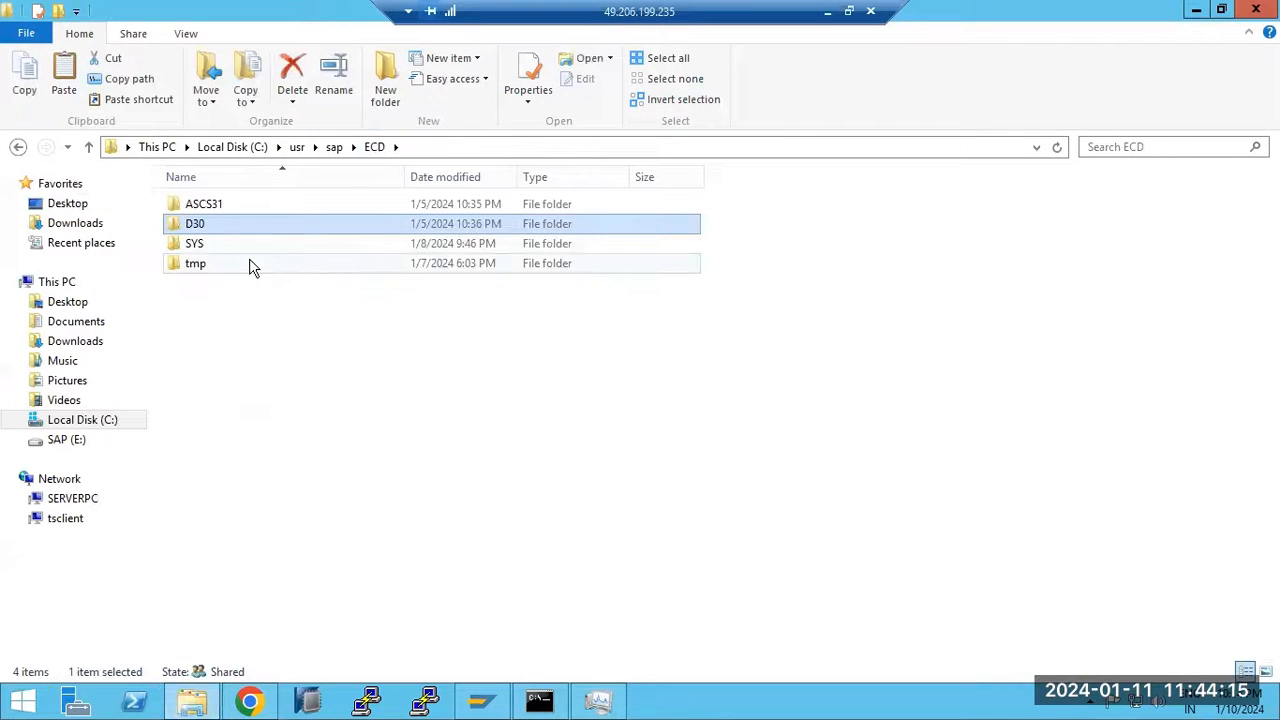
pyautogui.click(204, 212)
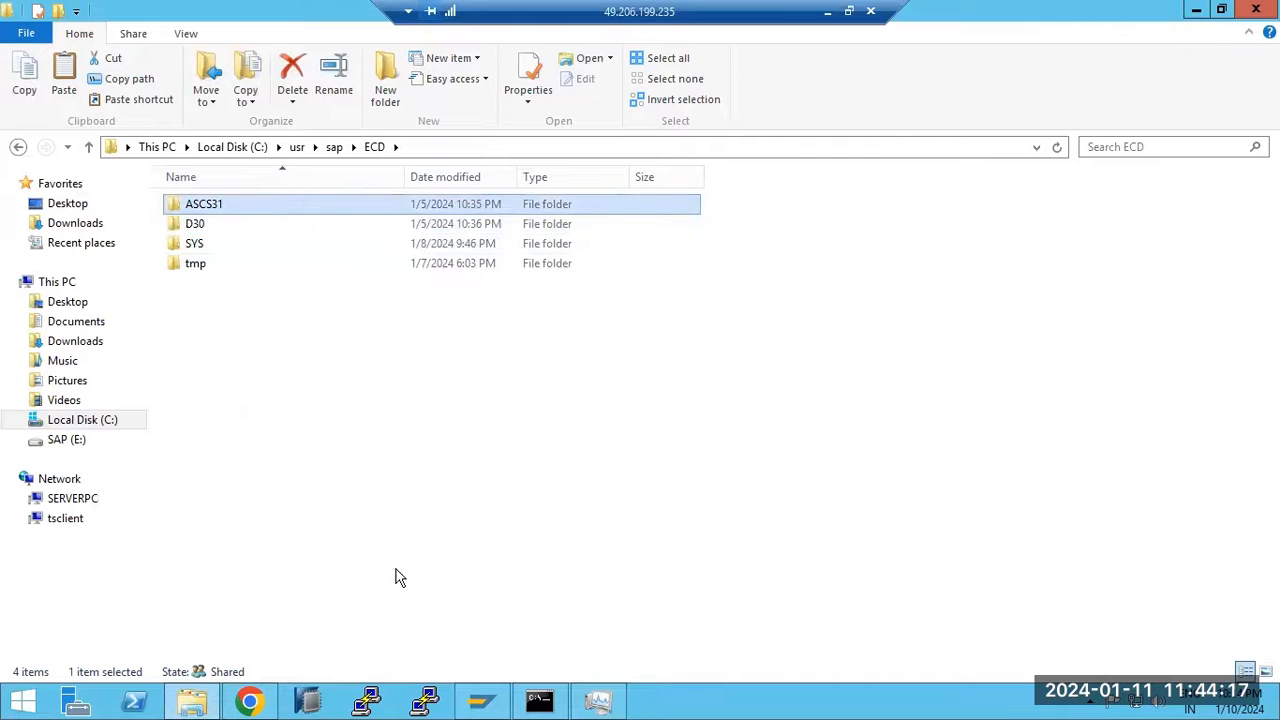
pyautogui.doubleClick(249, 207)
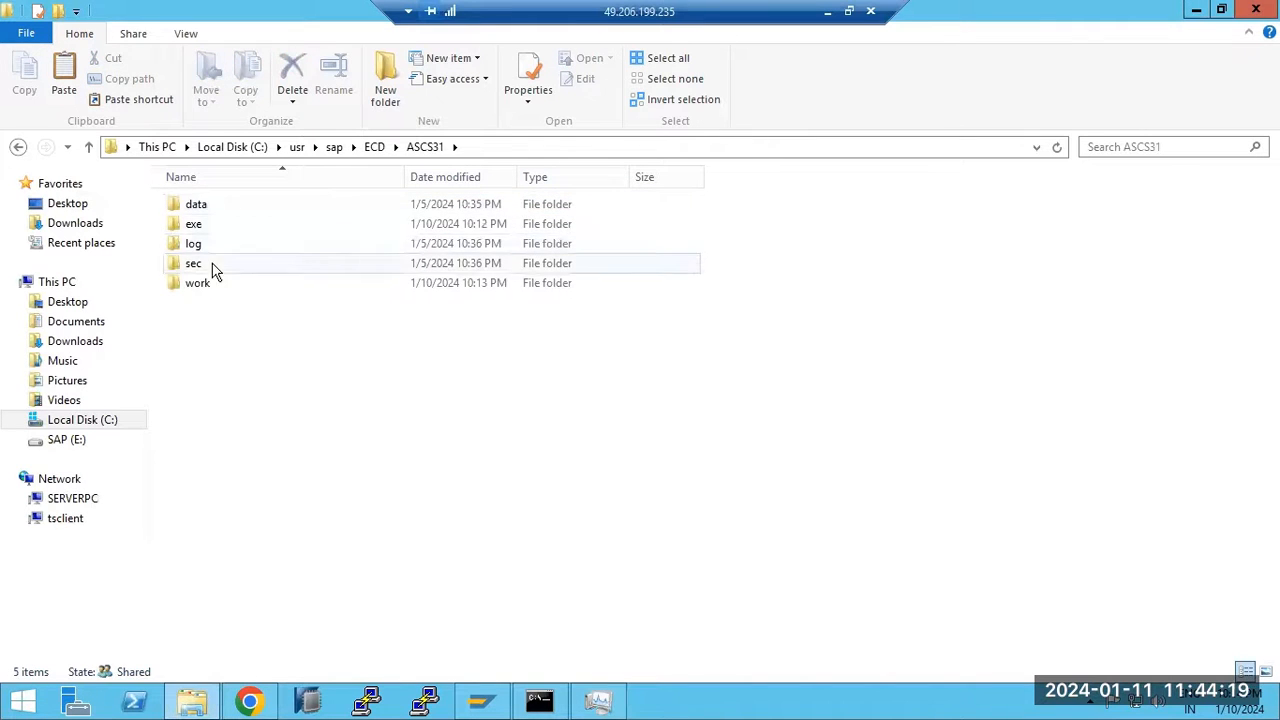
pyautogui.doubleClick(201, 230)
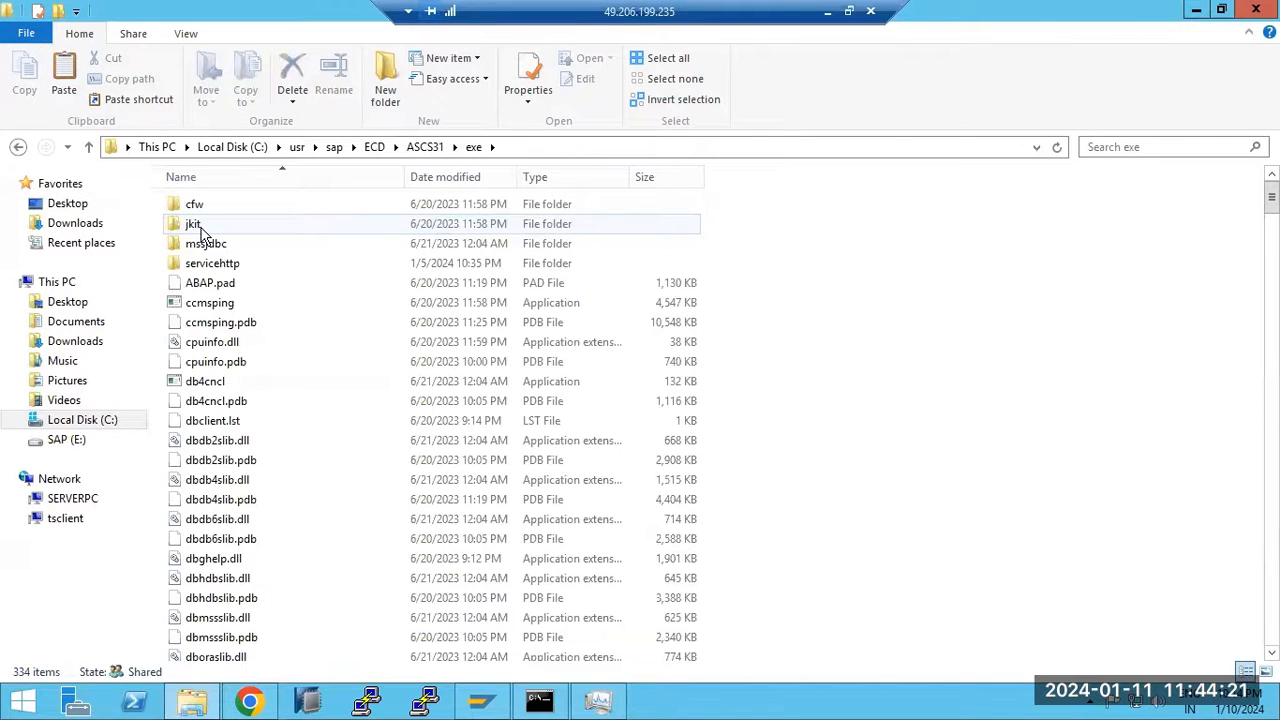
# Try starting SAPECD_31 again, then go up to C:\usr\sap
pyautogui.click(597, 704)
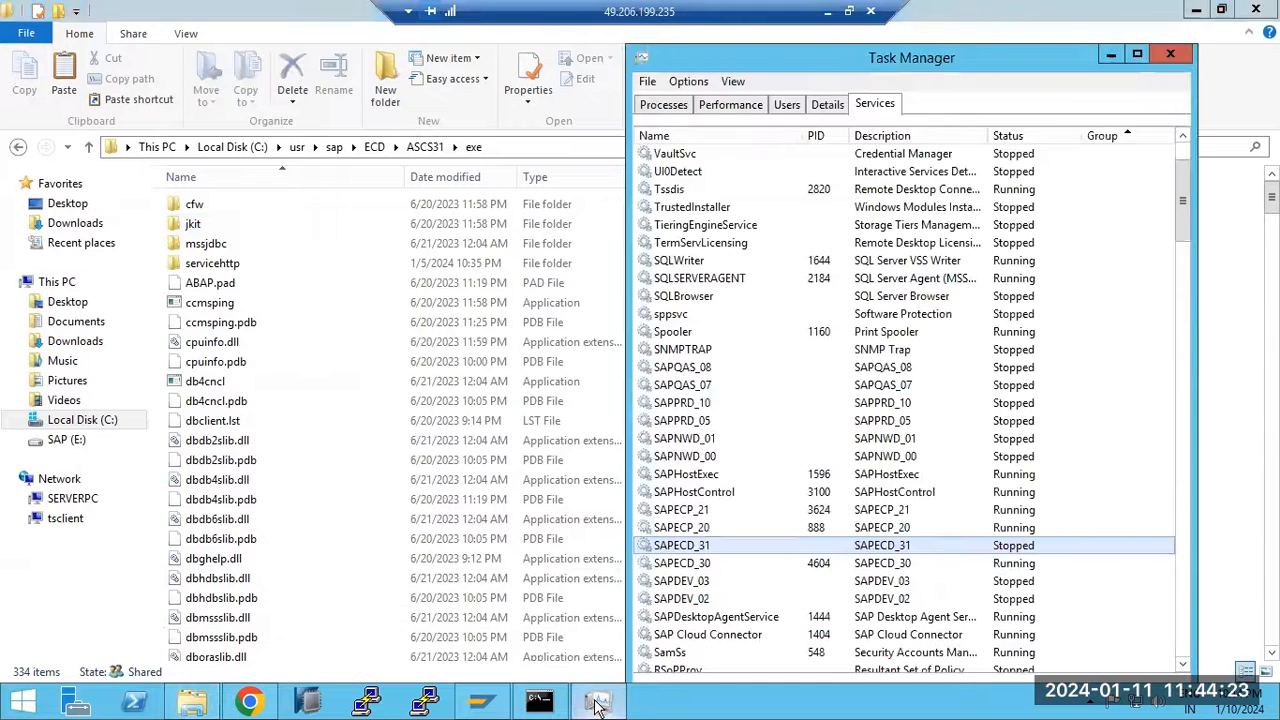
pyautogui.rightClick(699, 548)
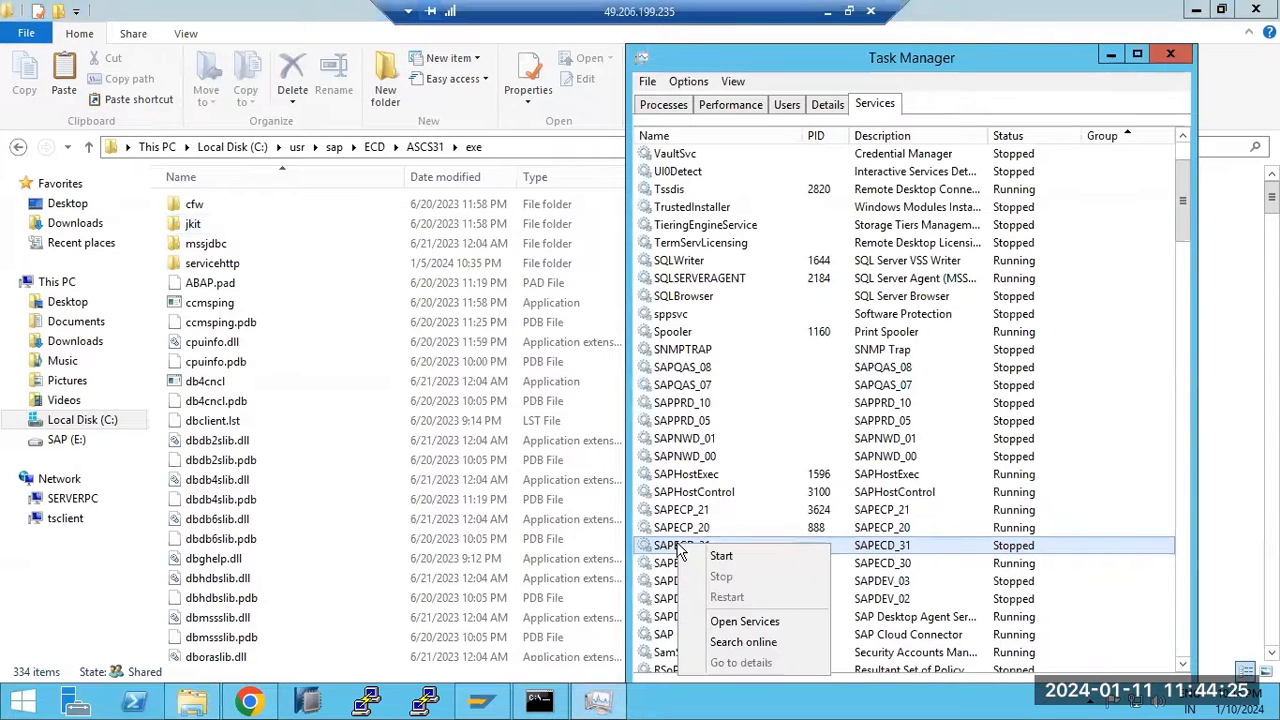
pyautogui.click(705, 559)
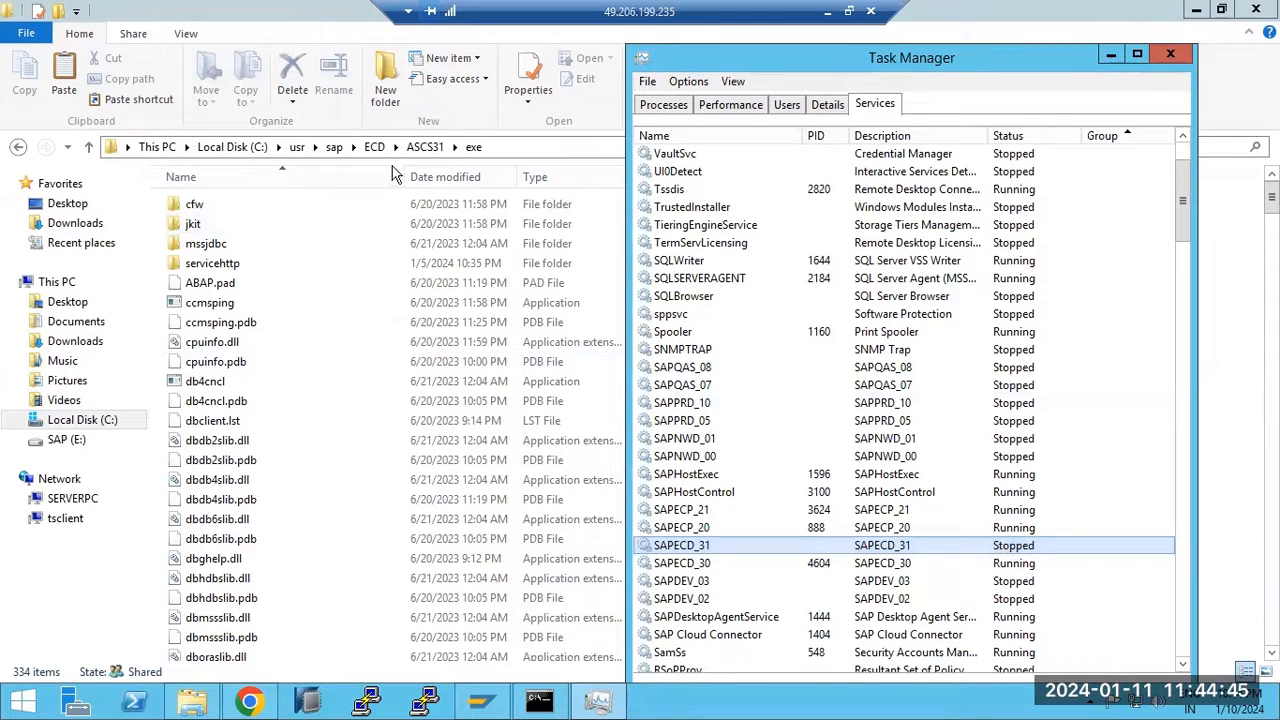
pyautogui.click(424, 147)
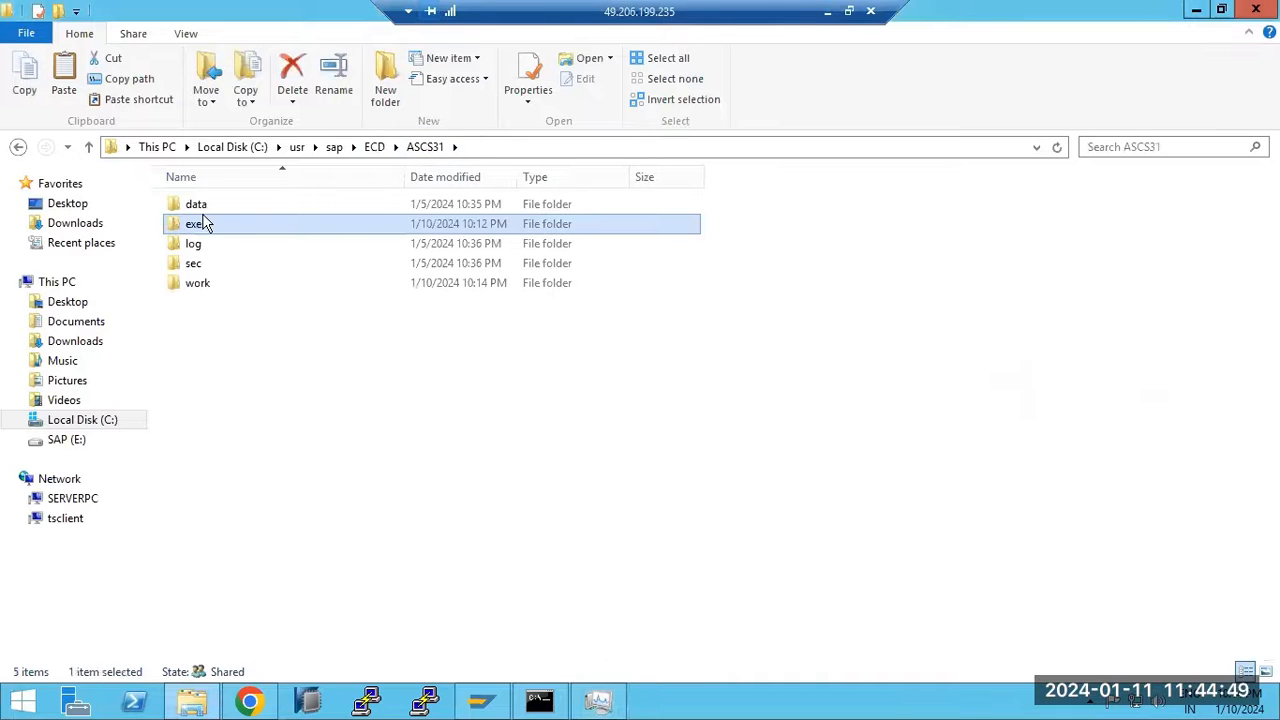
pyautogui.click(334, 147)
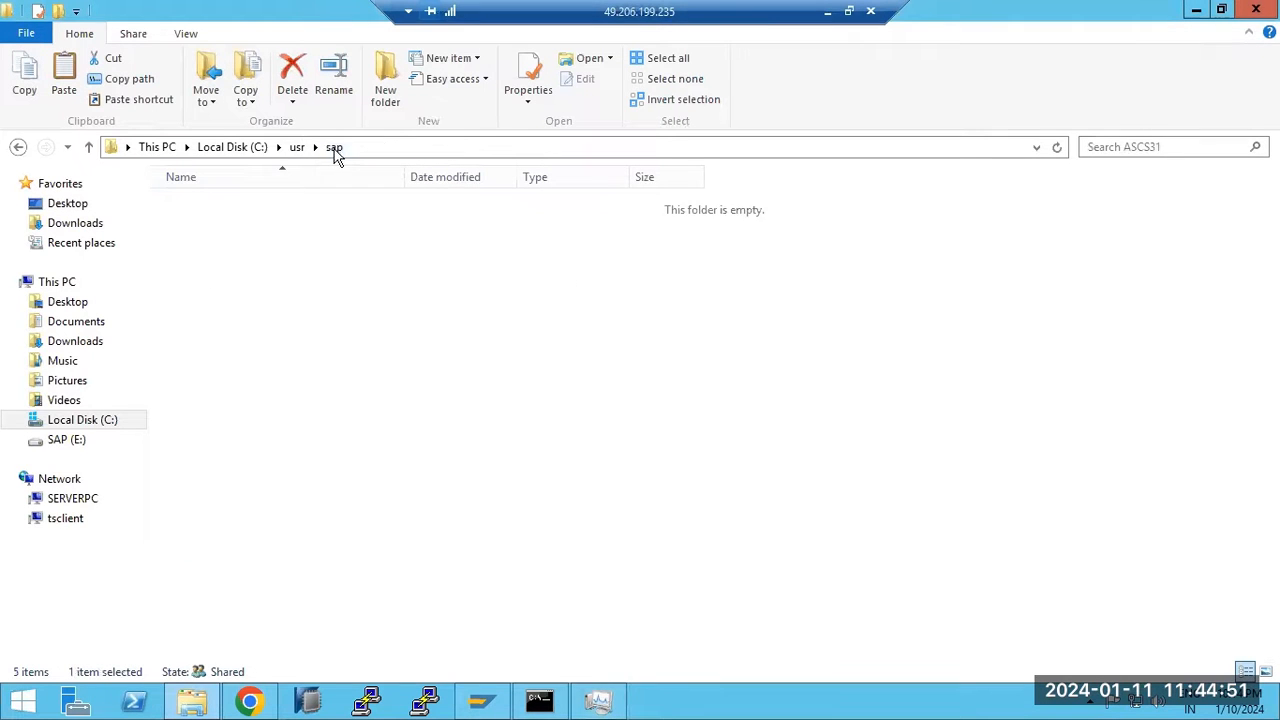
# Open the ECD folder's Security permissions editor and inspect SAP_LocalAdmin's permissions
pyautogui.rightClick(210, 229)
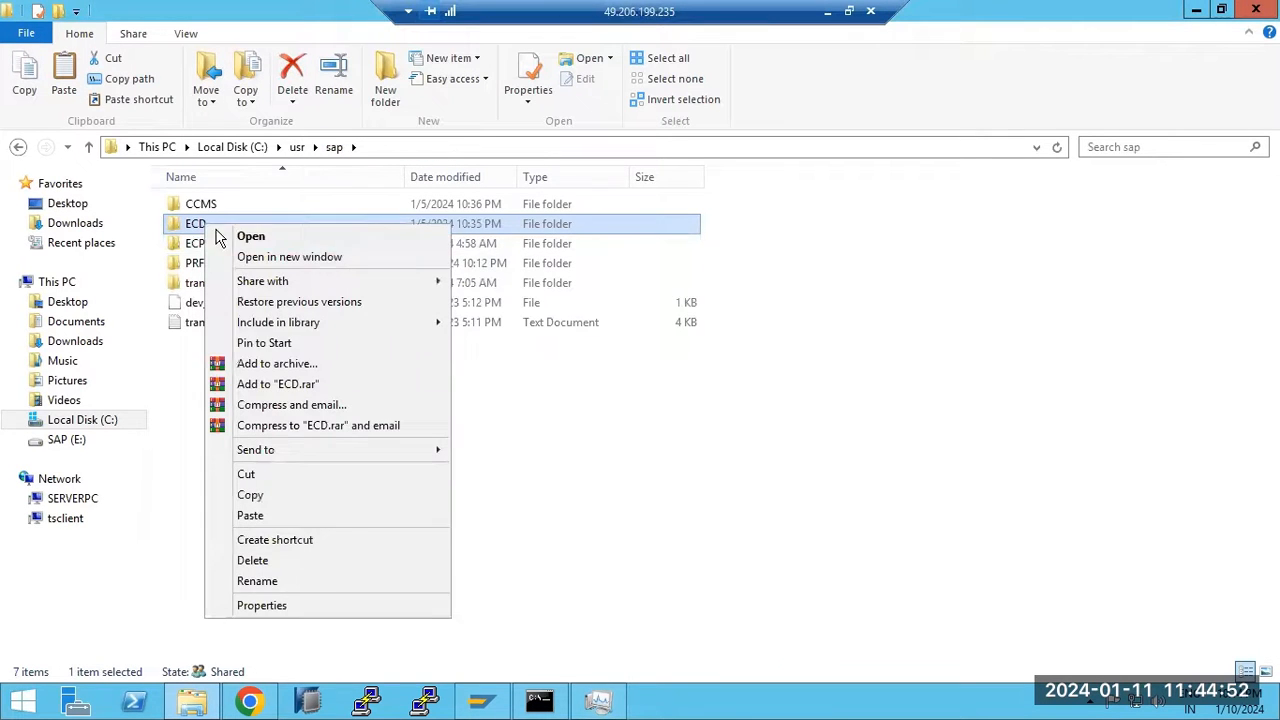
pyautogui.click(257, 603)
pyautogui.click(330, 267)
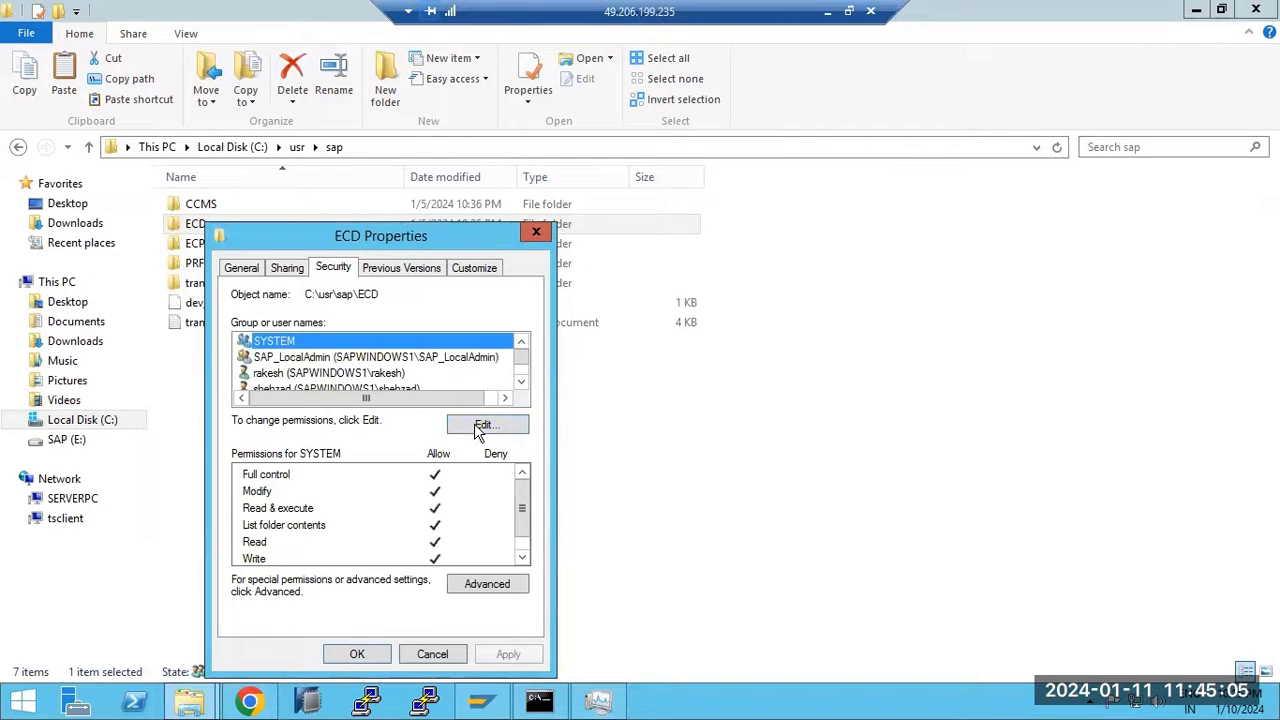
pyautogui.click(482, 425)
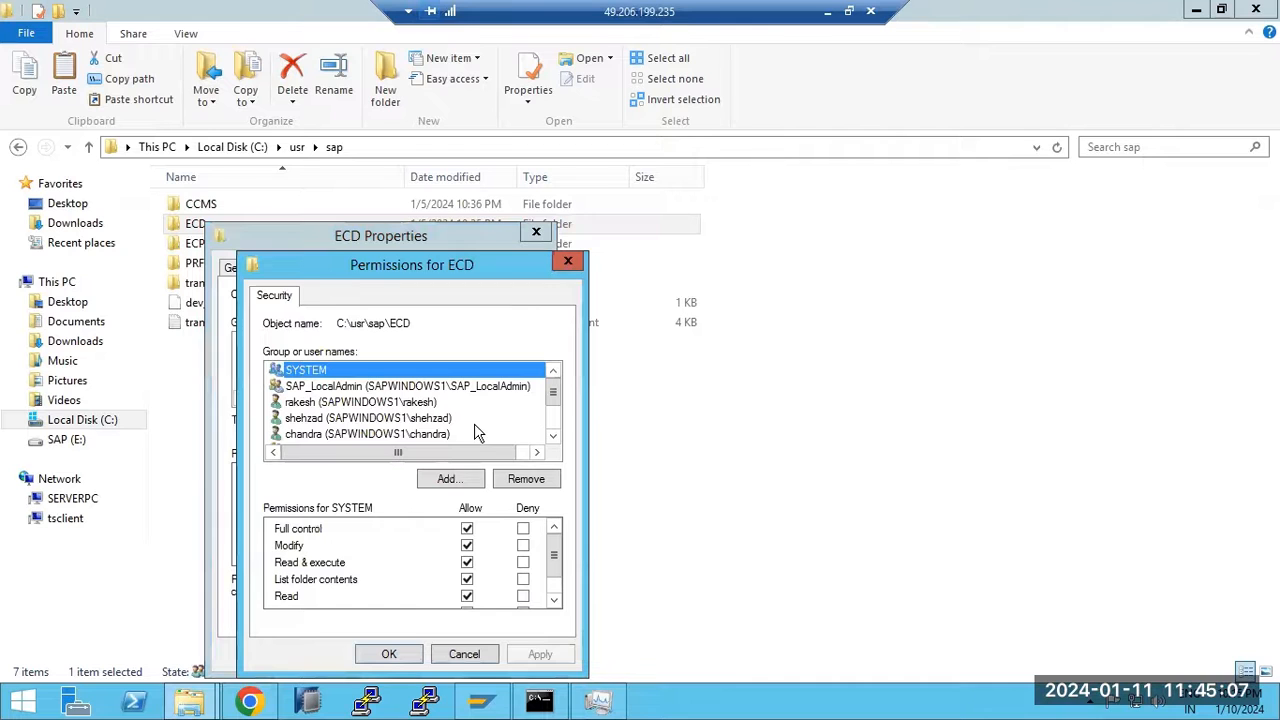
pyautogui.click(484, 390)
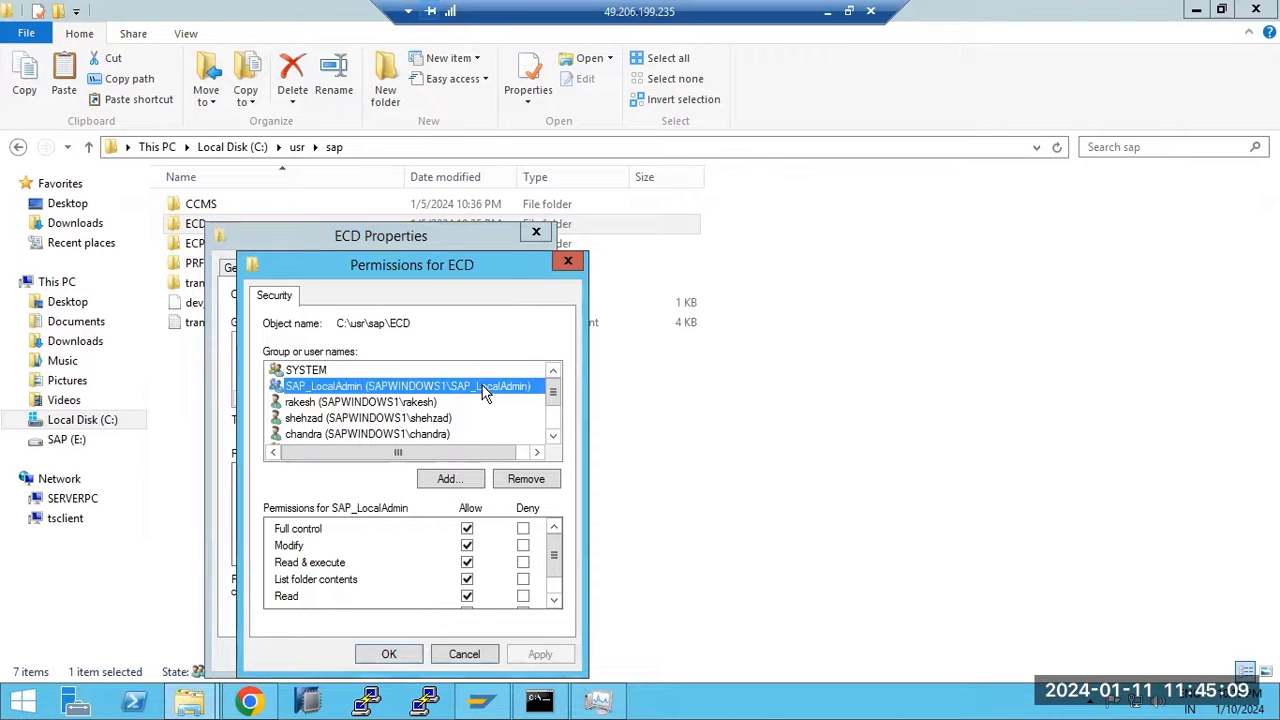
pyautogui.click(553, 436)
pyautogui.click(553, 436)
pyautogui.click(553, 436)
pyautogui.click(553, 436)
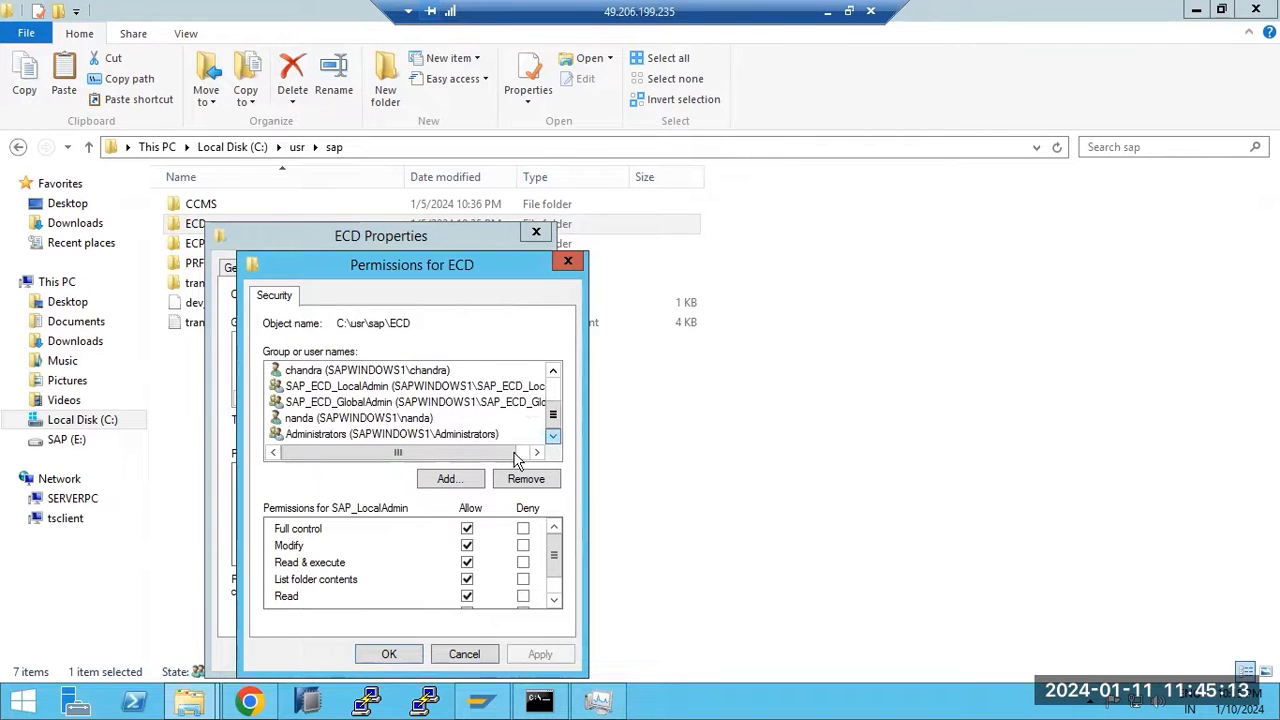
# Add the SAPServiceECD account to the ECD folder and allow it Full control
pyautogui.click(452, 478)
pyautogui.write('e')
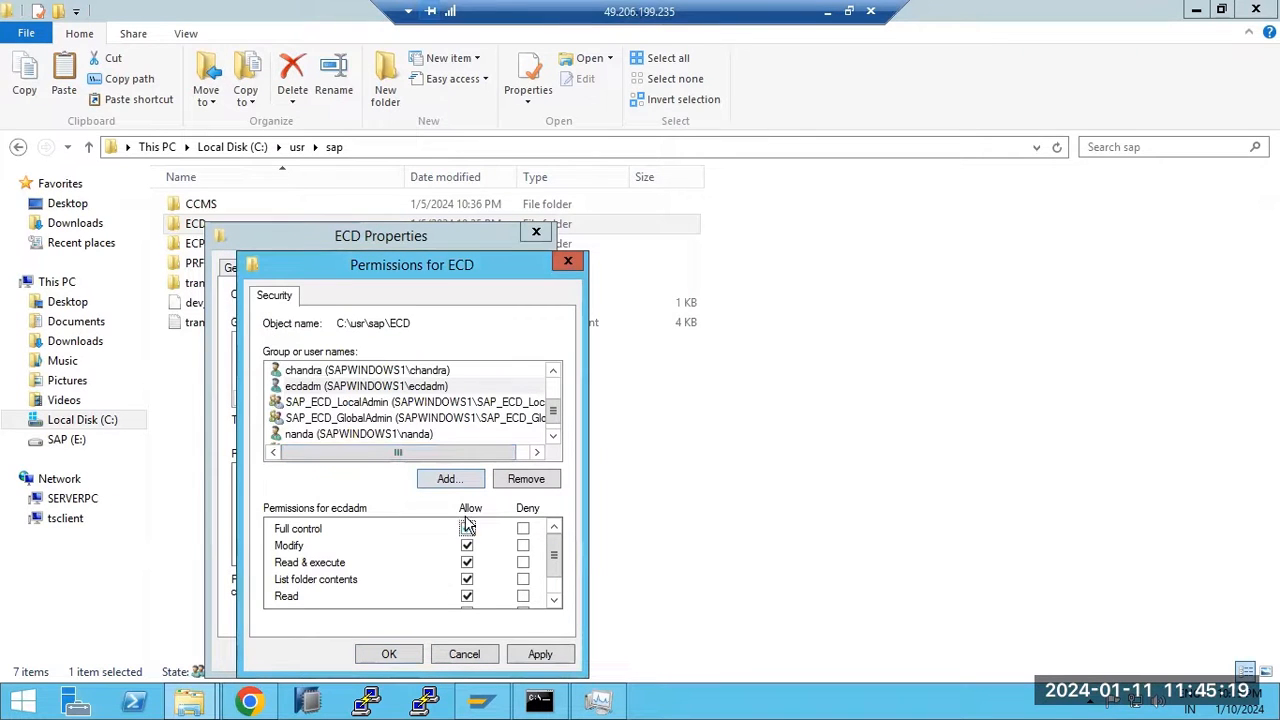
pyautogui.click(448, 479)
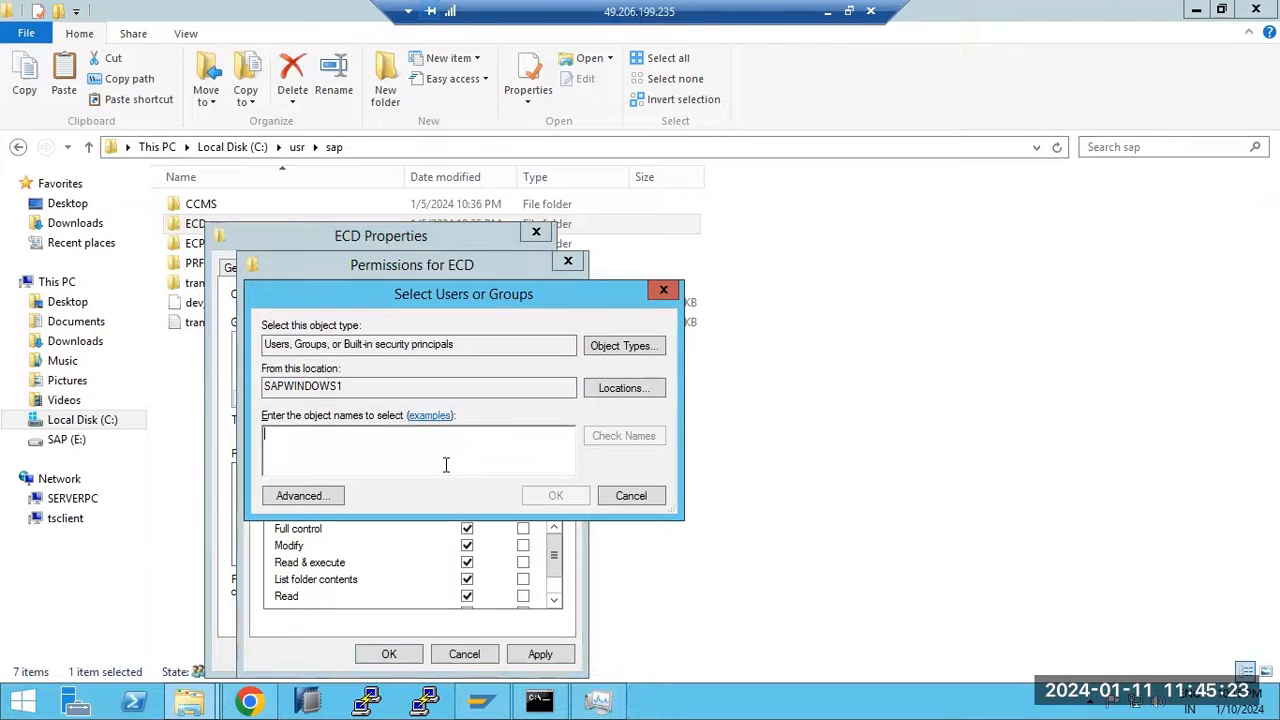
pyautogui.write('SP')
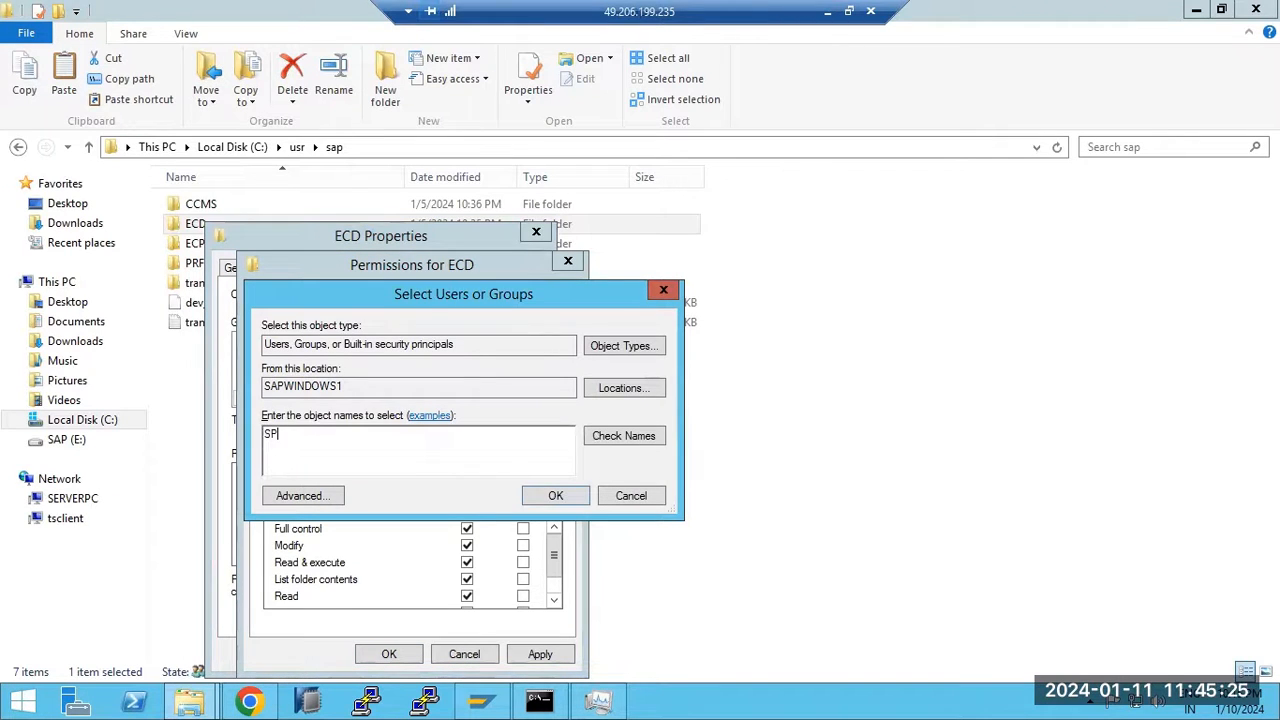
pyautogui.write('P')
pyautogui.write('CD')
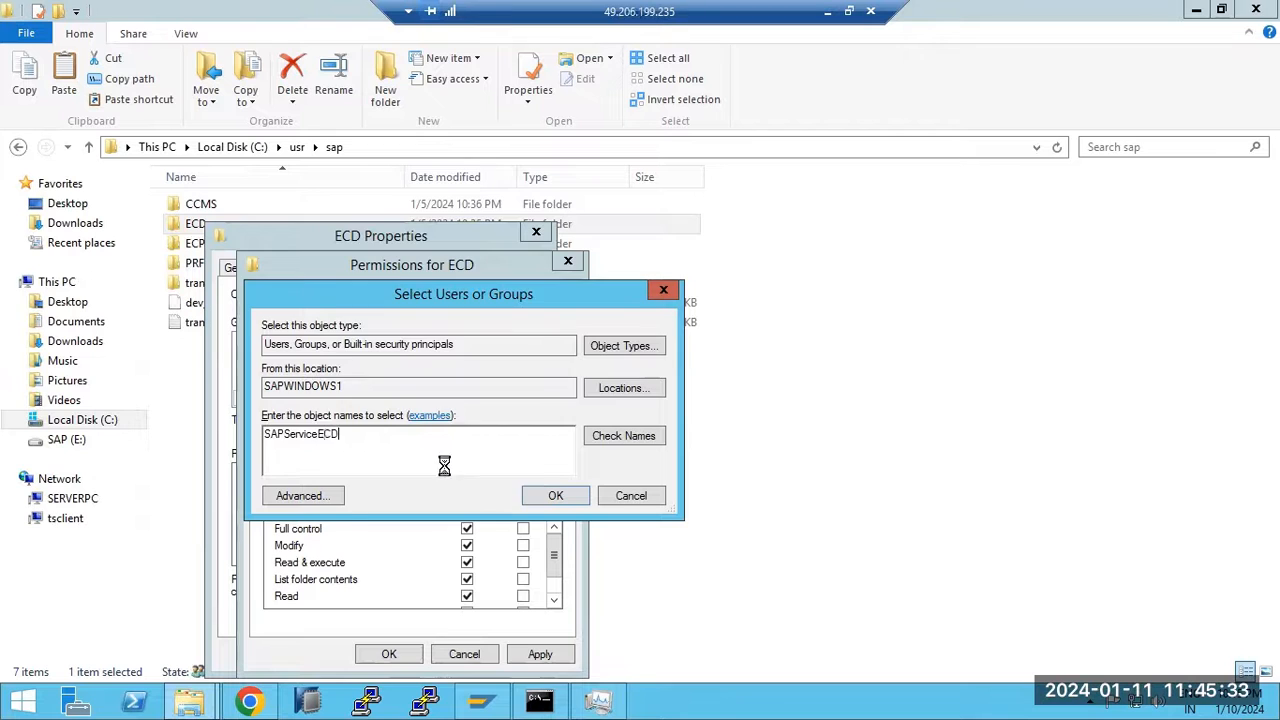
pyautogui.press('Return')
pyautogui.click(467, 528)
# Apply the permission changes across the ECD folder tree and close the Properties dialogs
pyautogui.click(443, 420)
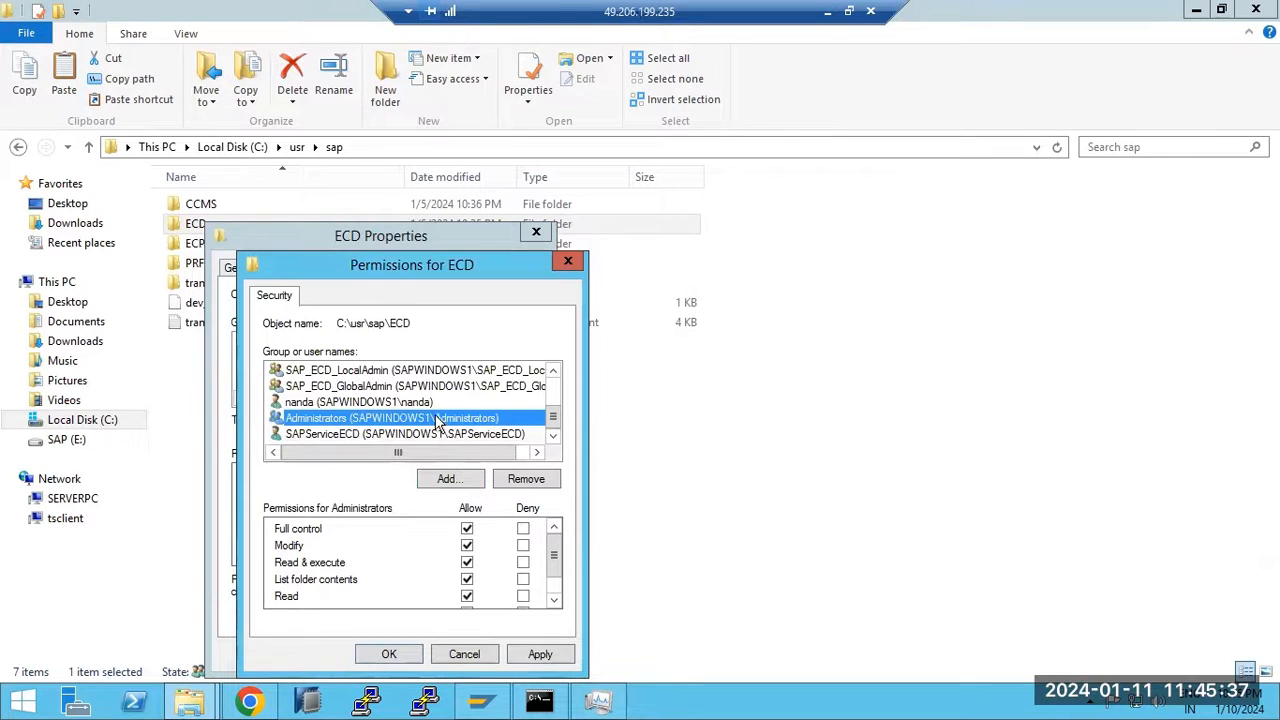
pyautogui.click(412, 655)
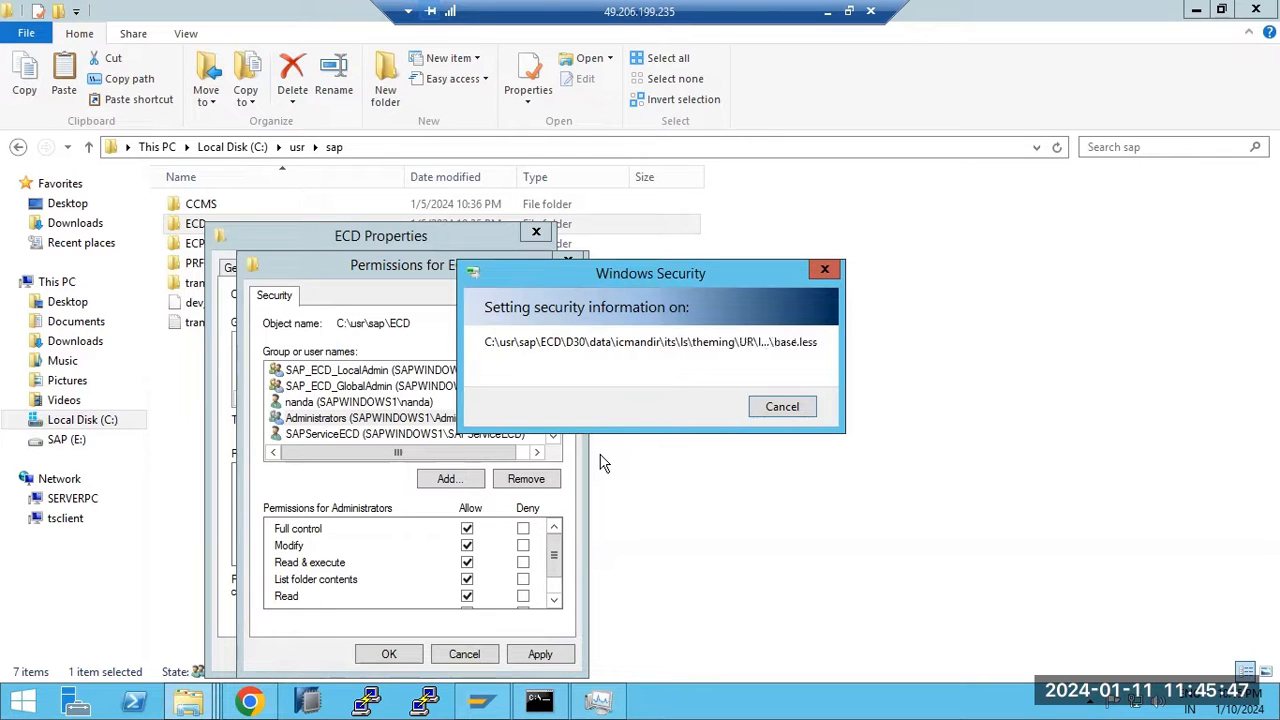
pyautogui.click(416, 660)
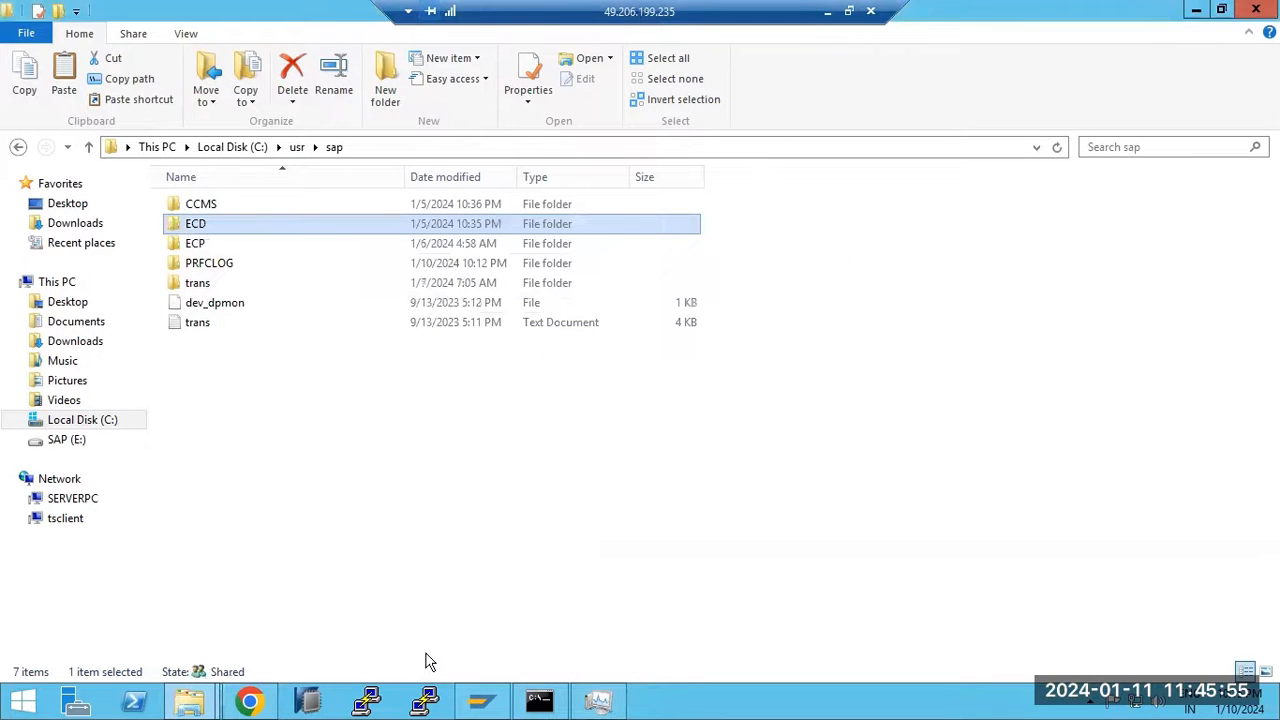
pyautogui.click(211, 701)
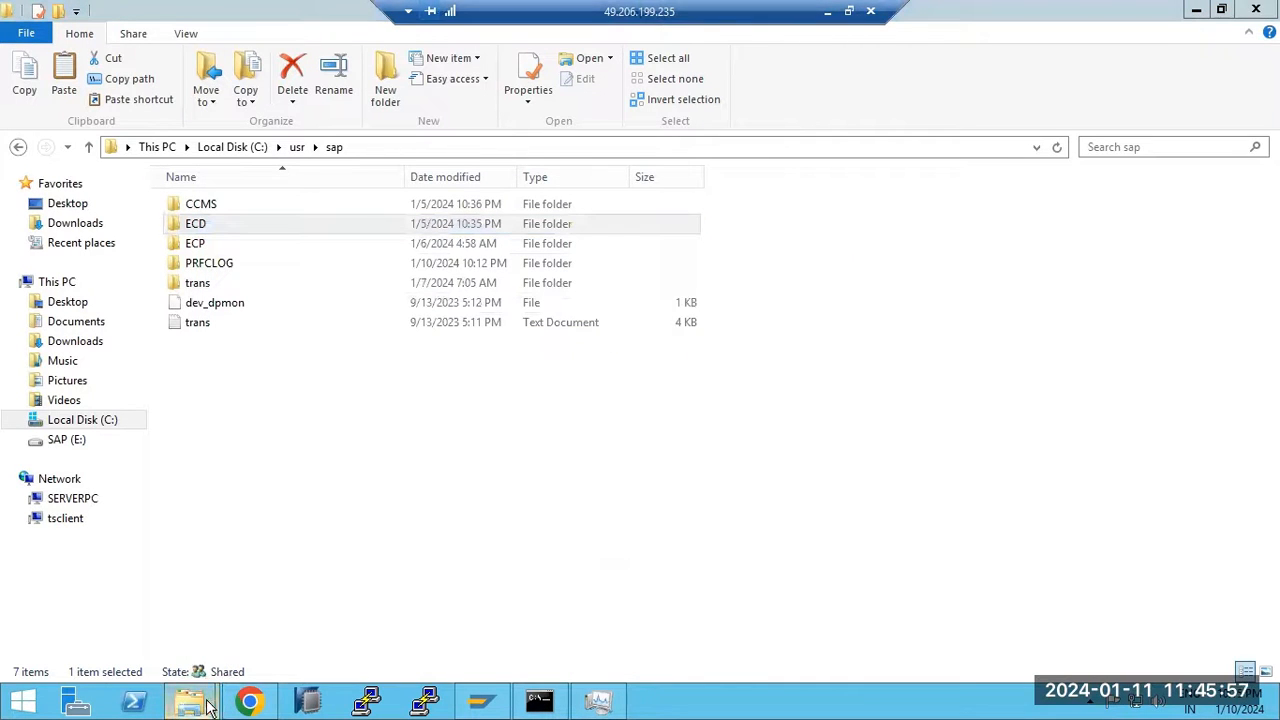
pyautogui.click(330, 636)
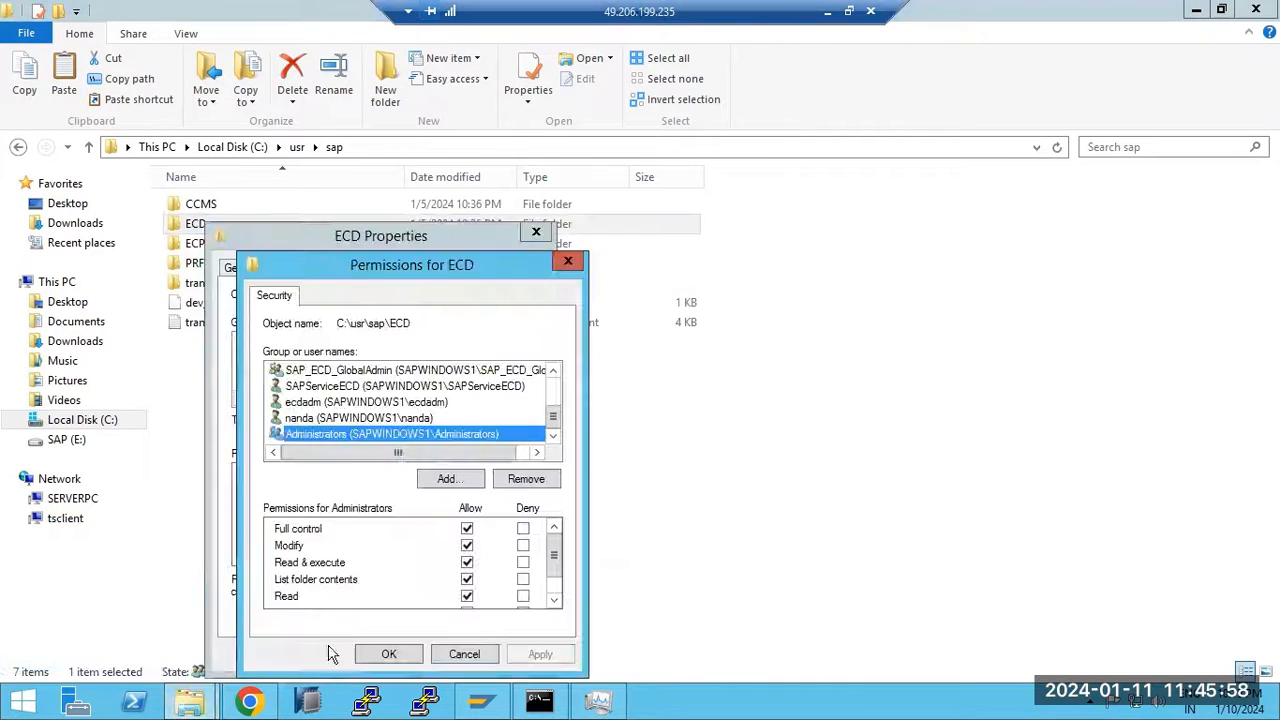
pyautogui.click(389, 656)
pyautogui.click(373, 654)
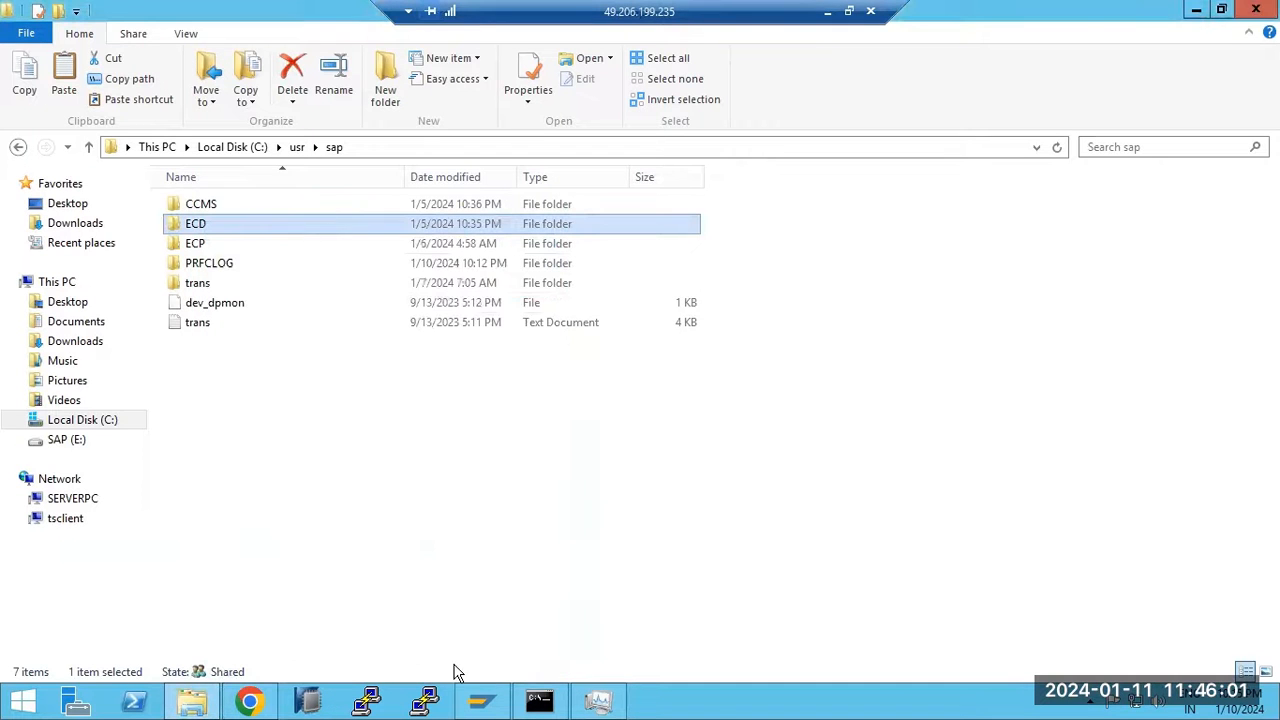
# Try starting SAPECD_31 from the Task Manager services list
pyautogui.click(600, 700)
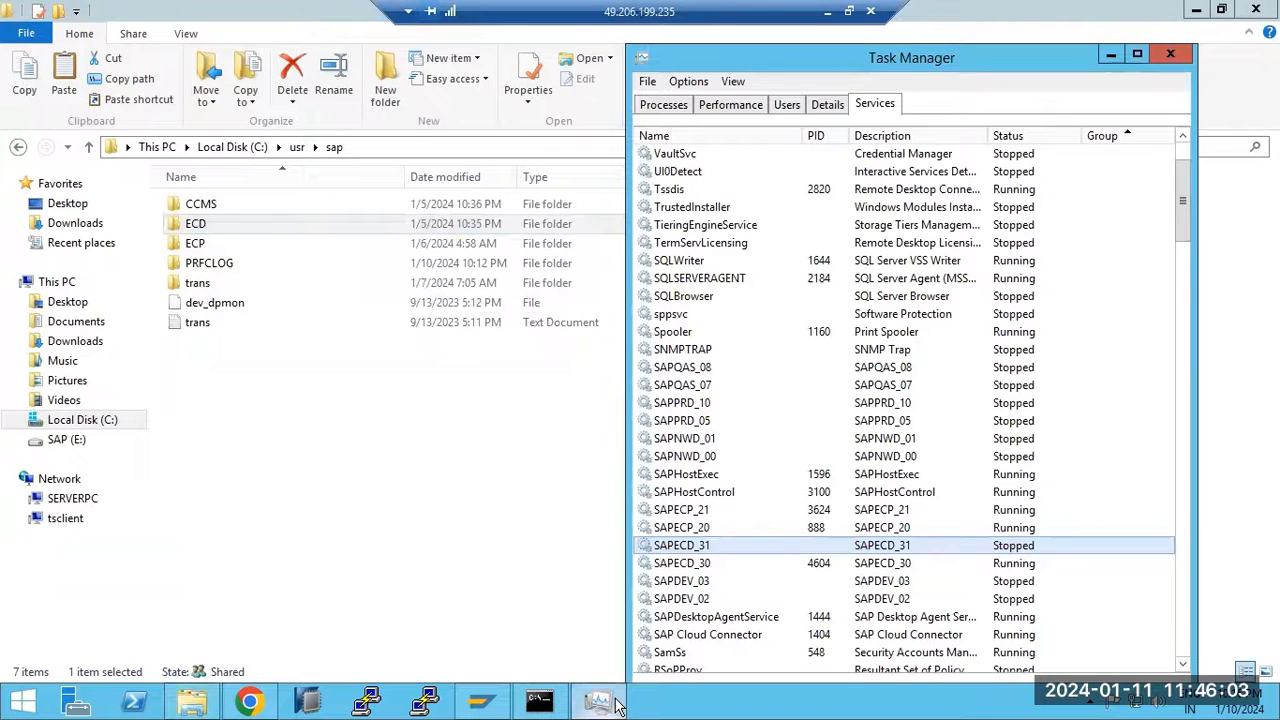
pyautogui.rightClick(686, 545)
pyautogui.click(714, 549)
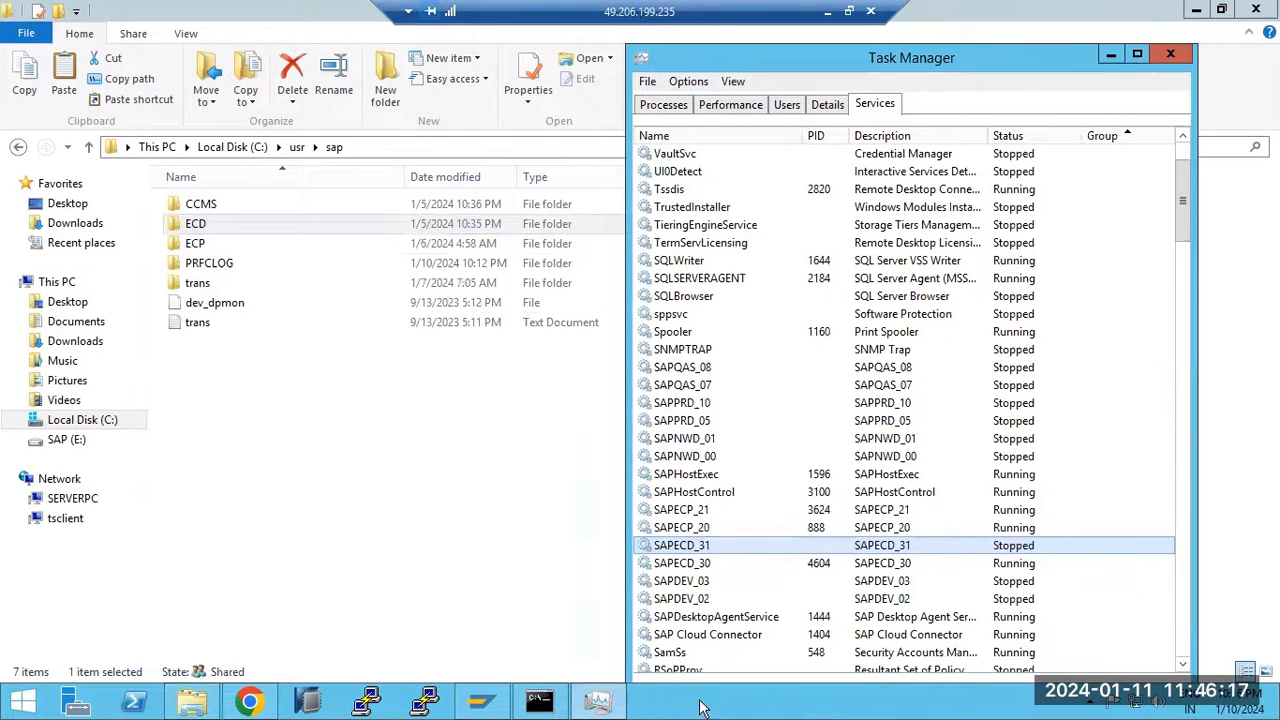
# Open the full Windows Services console from SAPECD_31's context menu
pyautogui.rightClick(703, 545)
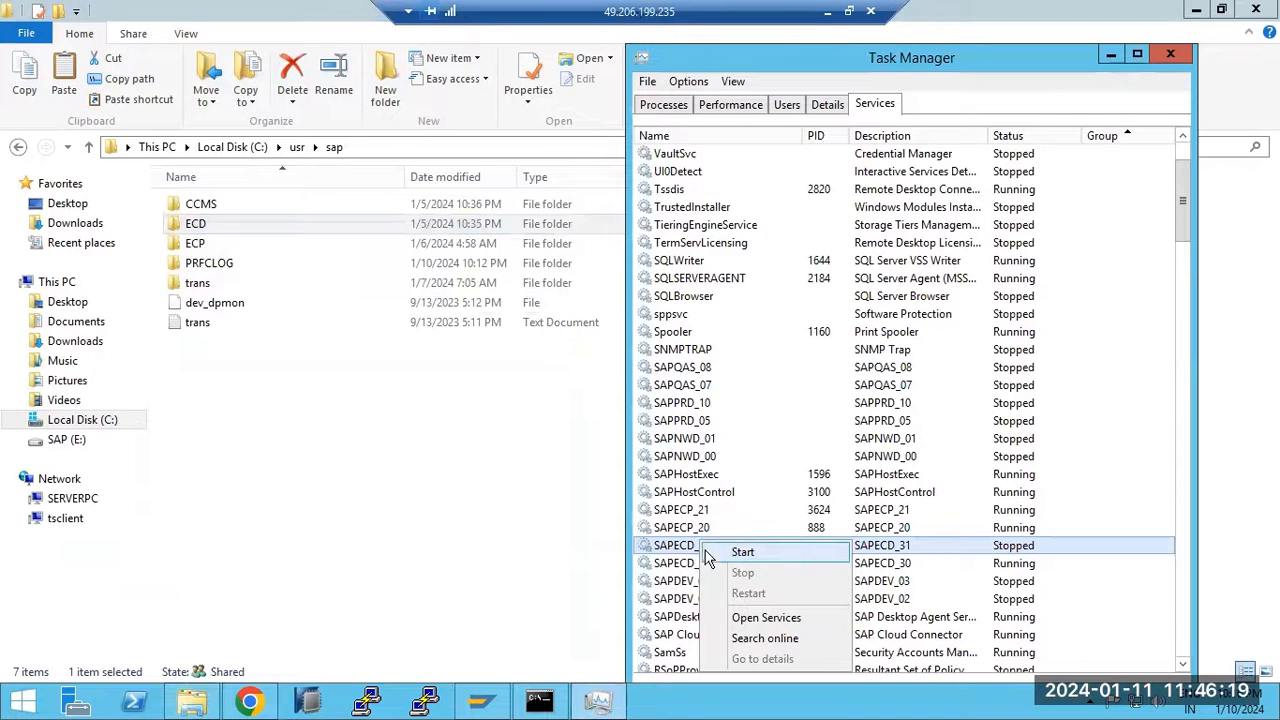
pyautogui.click(755, 638)
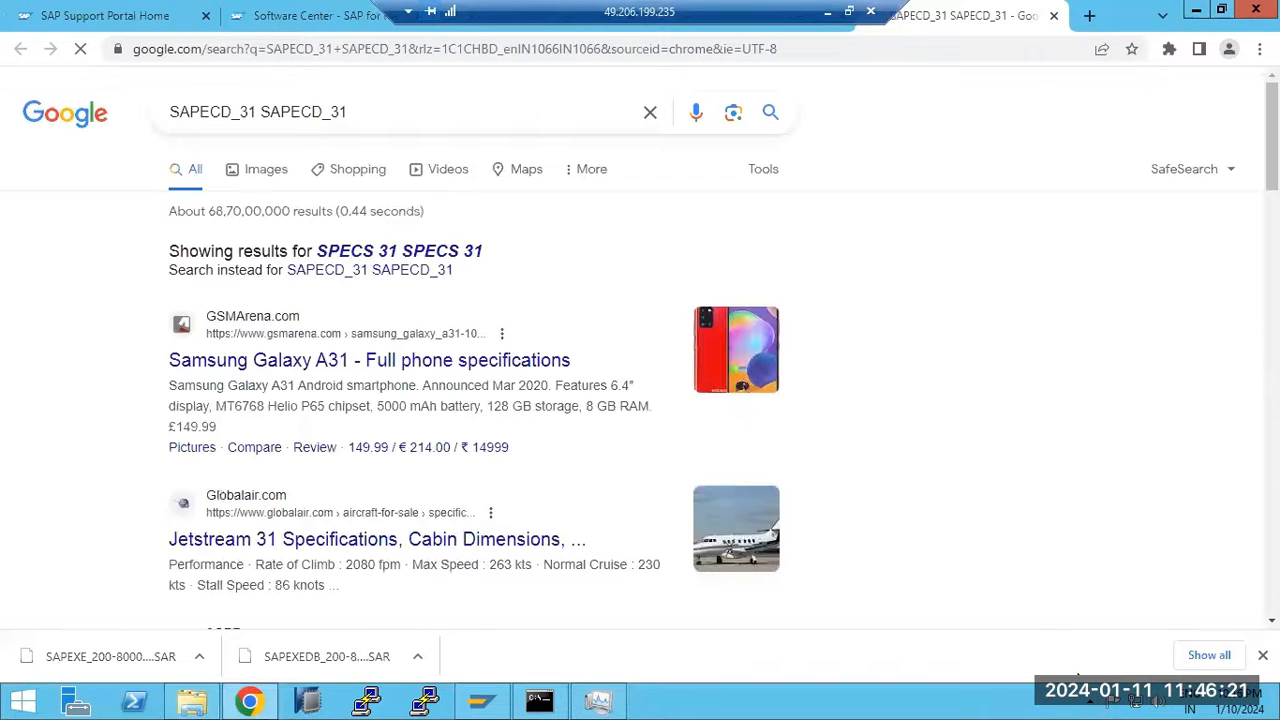
pyautogui.click(1198, 20)
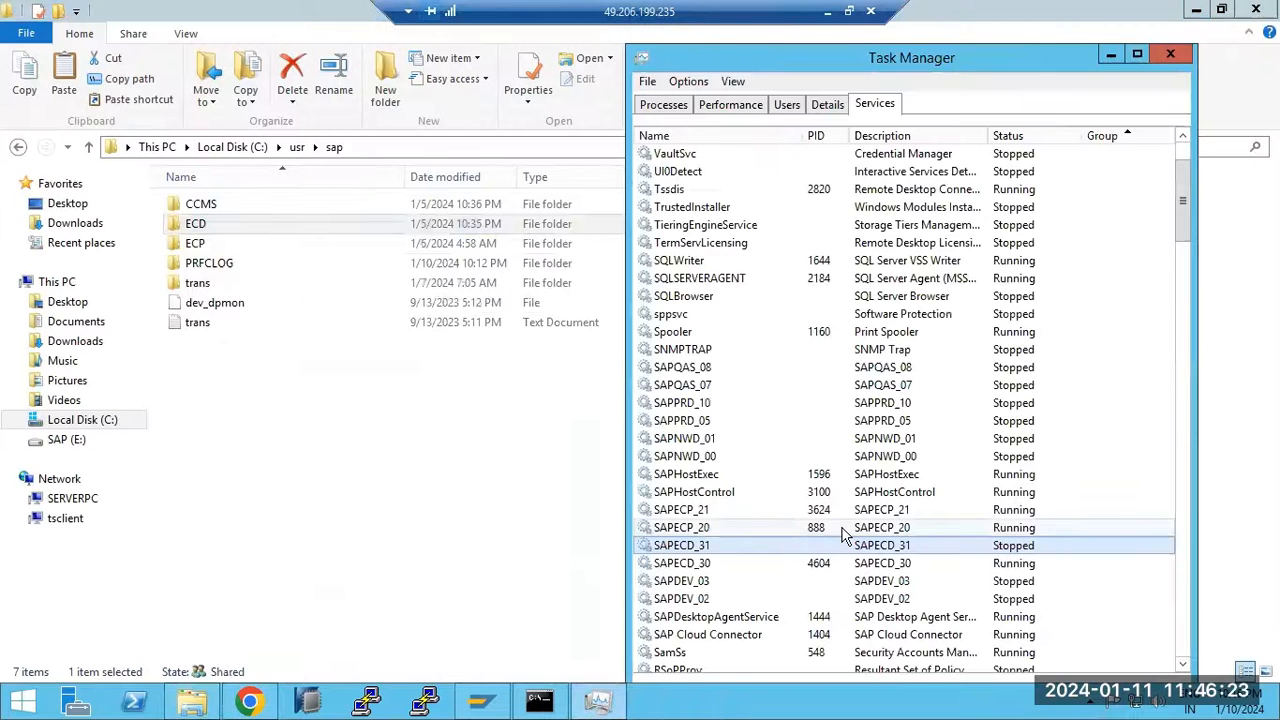
pyautogui.rightClick(841, 545)
pyautogui.click(905, 620)
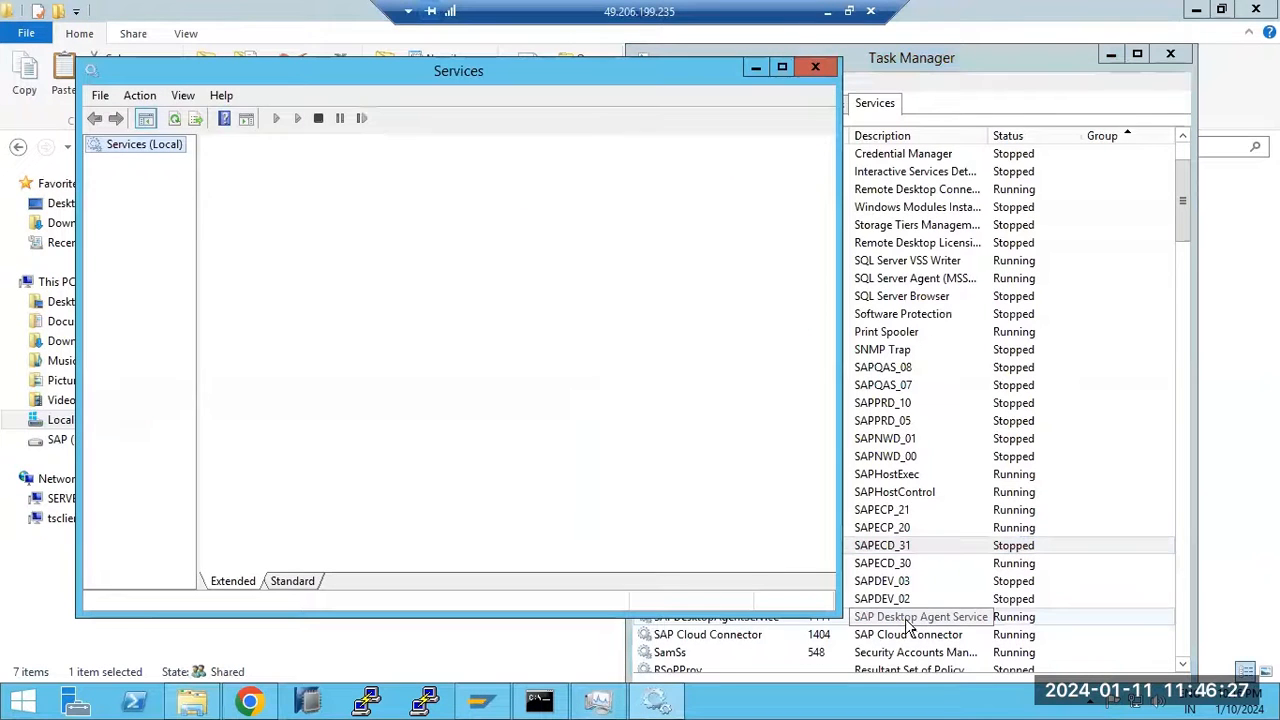
# Start SAPECD_31 in the Services console and refresh until it shows stopped again
pyautogui.click(488, 440)
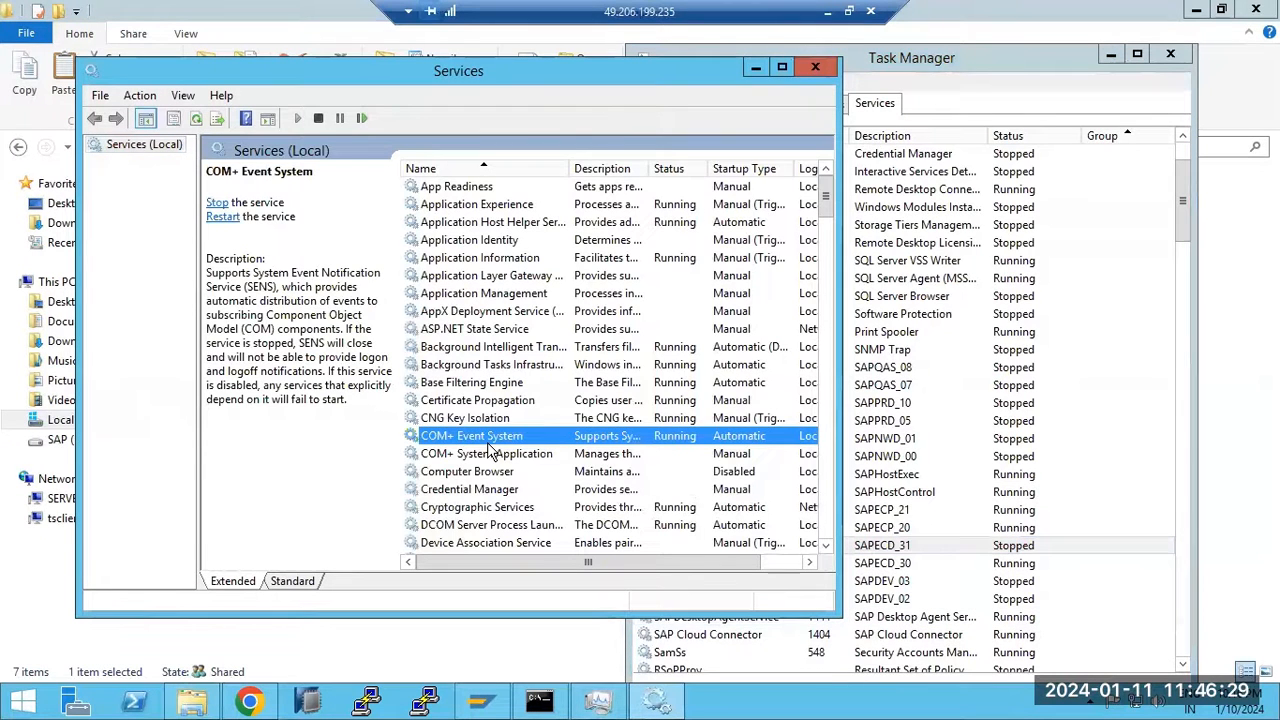
pyautogui.press('s')
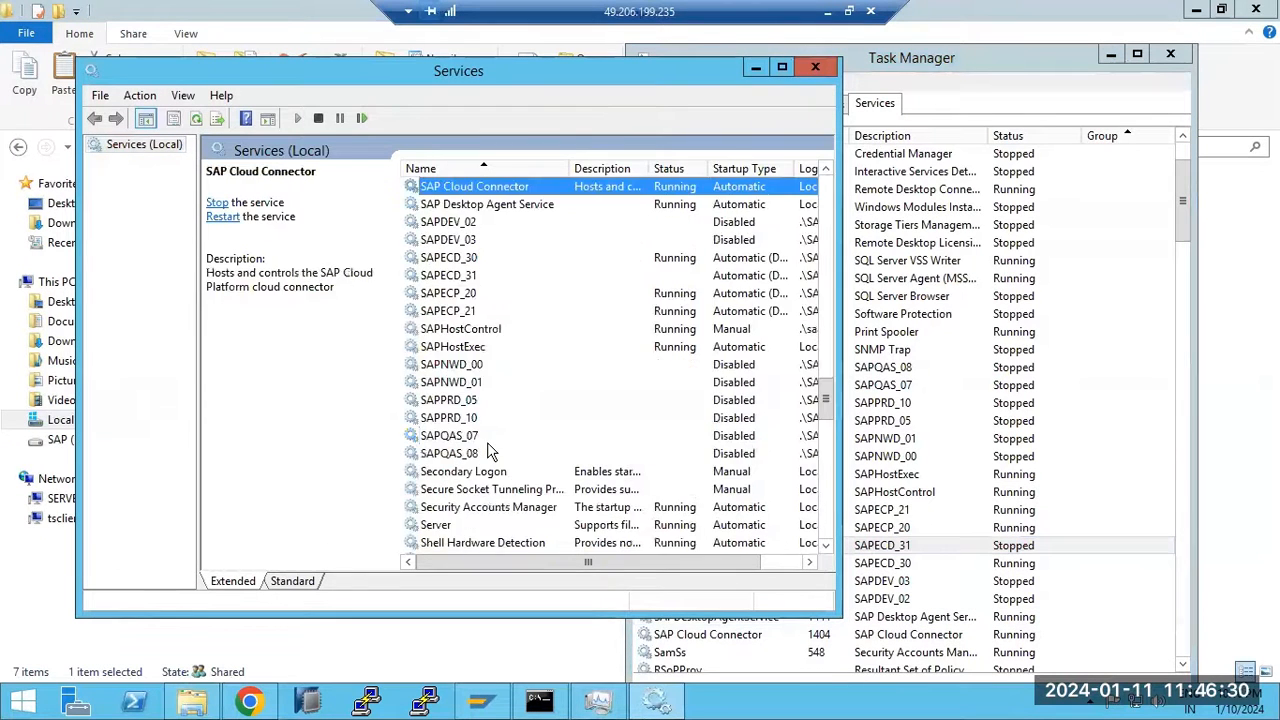
pyautogui.click(468, 276)
pyautogui.rightClick(465, 276)
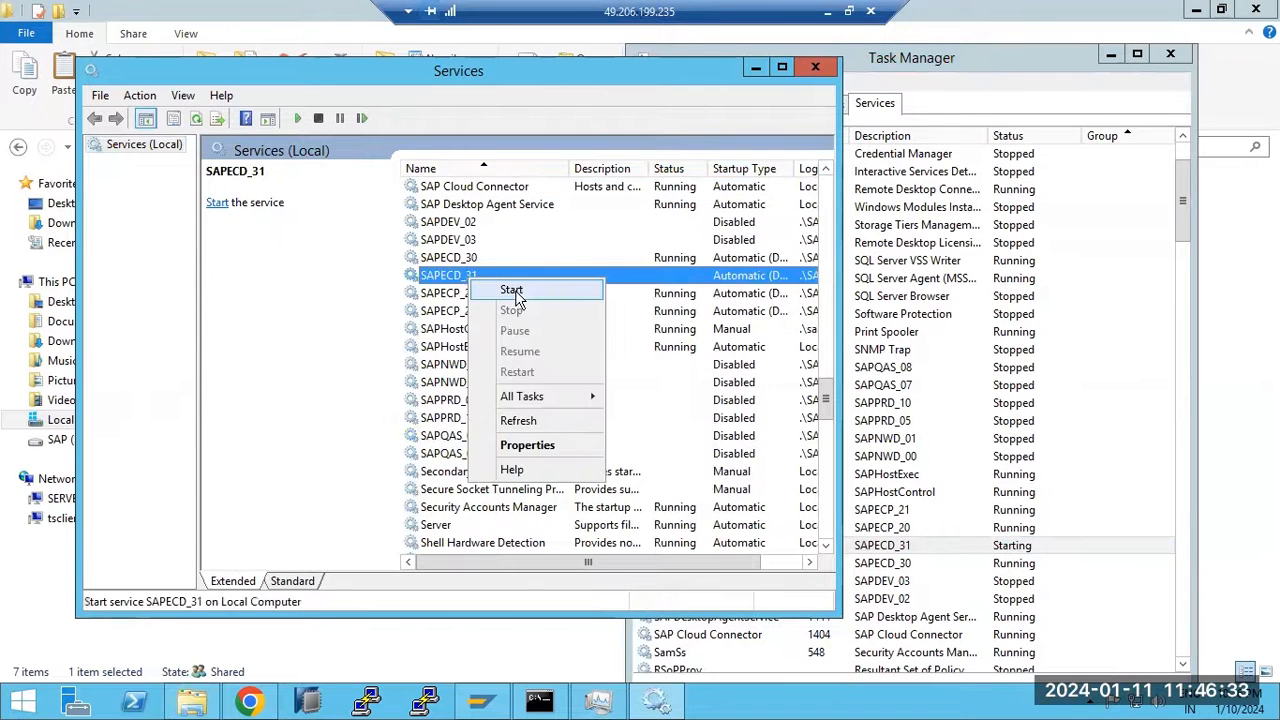
pyautogui.click(519, 290)
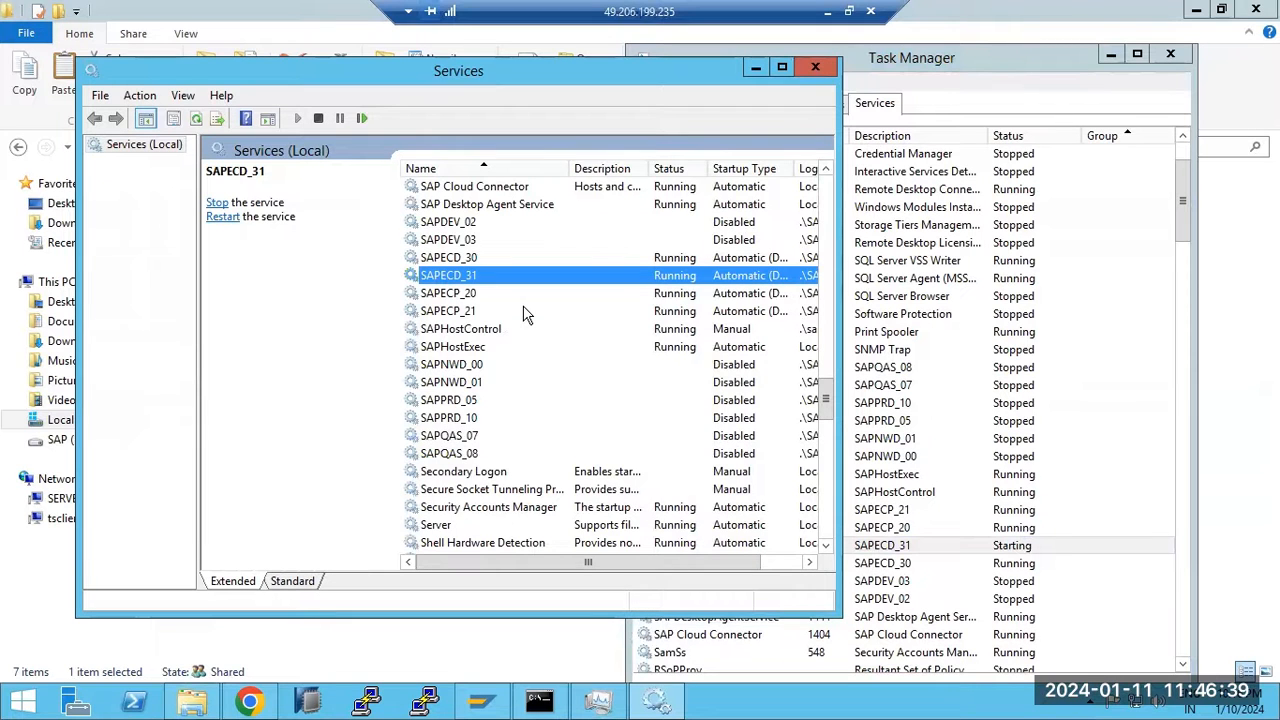
pyautogui.click(195, 122)
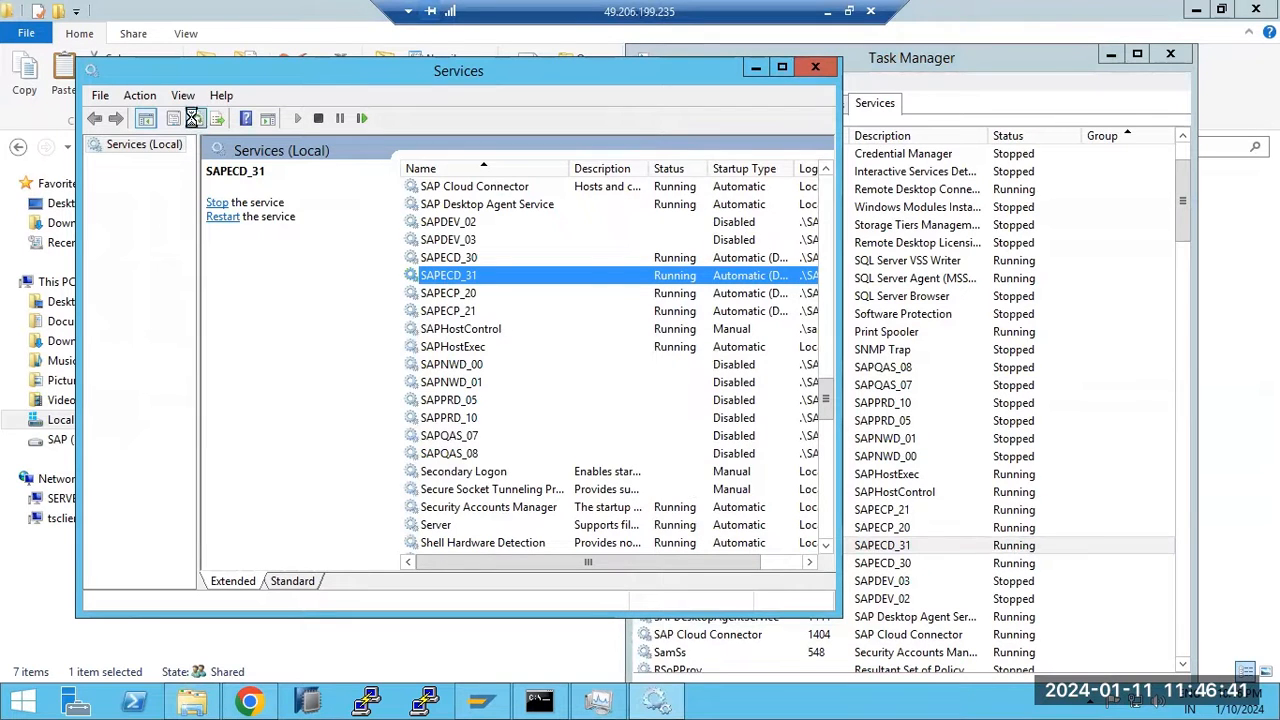
pyautogui.click(195, 122)
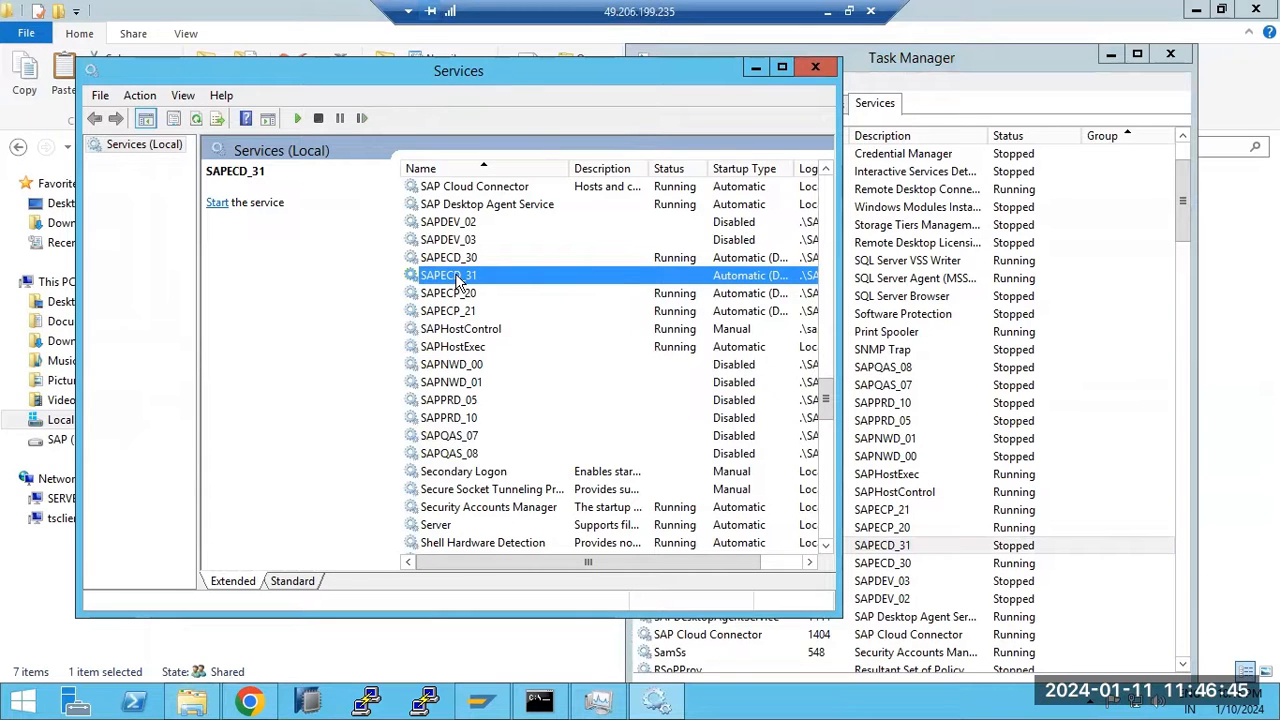
pyautogui.click(22, 700)
# Search 'event' to launch Event Viewer and open the Windows Logs Application log
pyautogui.click(1218, 80)
pyautogui.write('event')
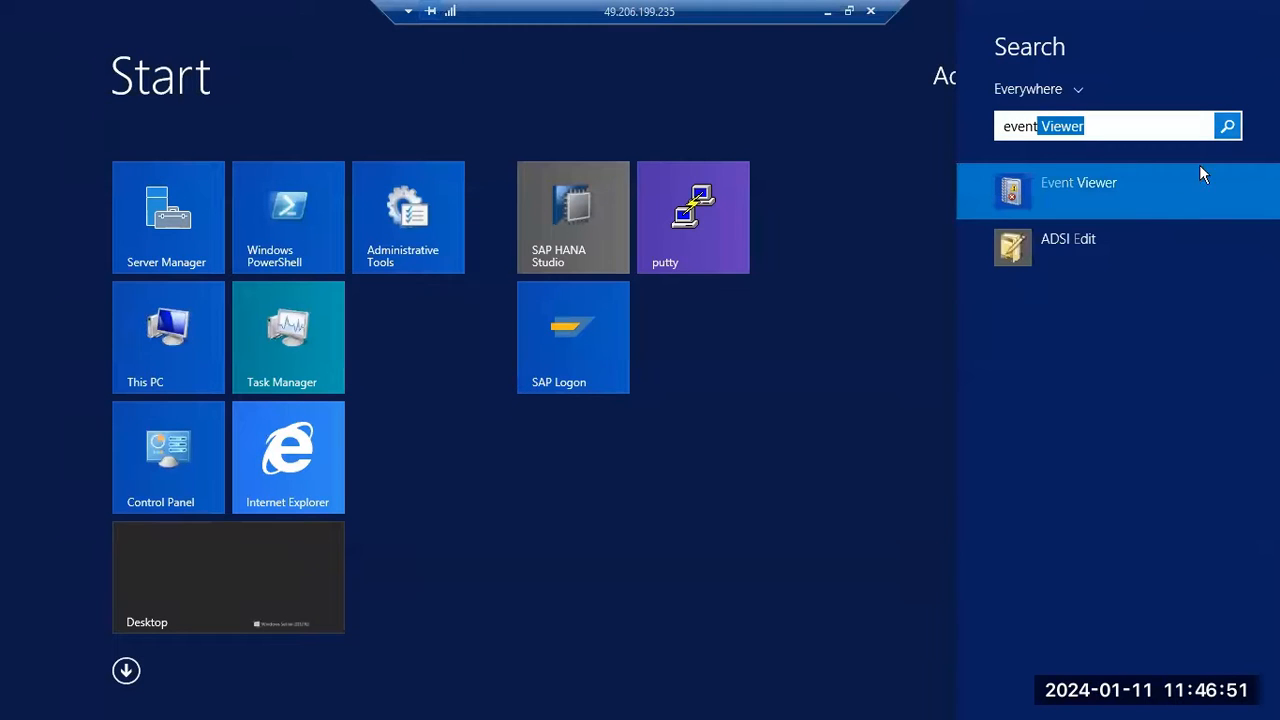
pyautogui.click(1107, 185)
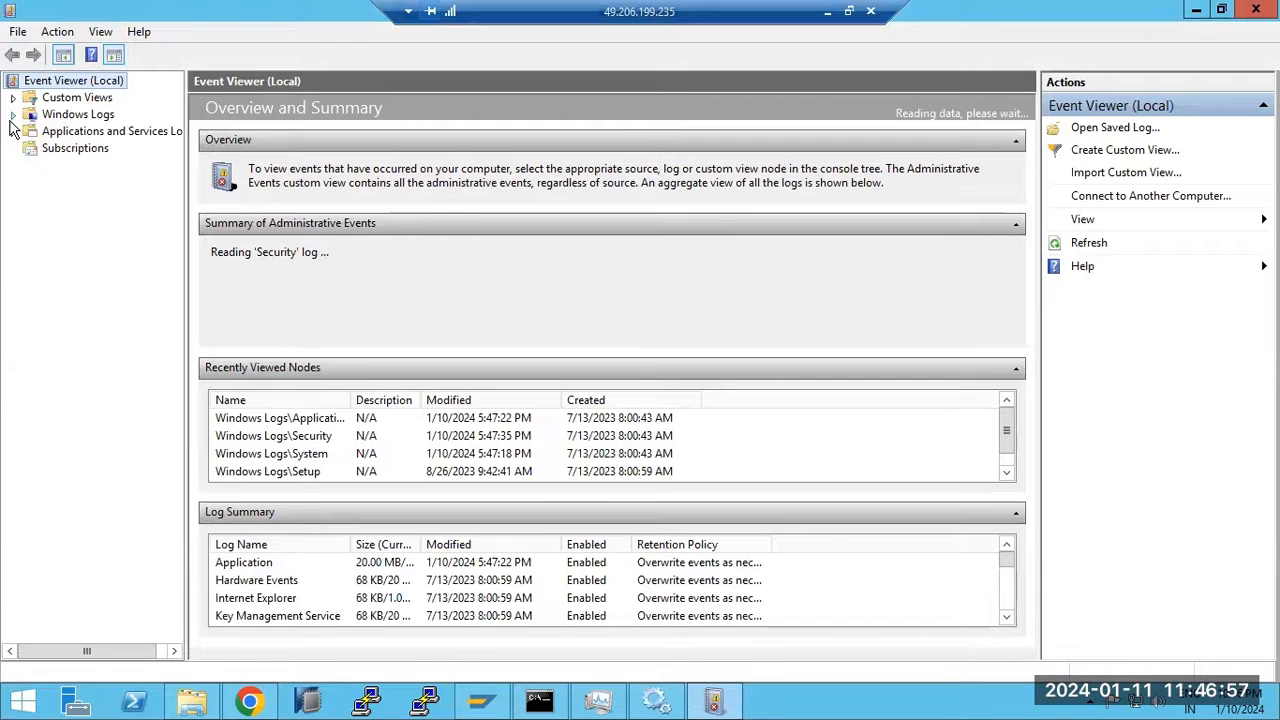
pyautogui.click(13, 114)
pyautogui.click(70, 134)
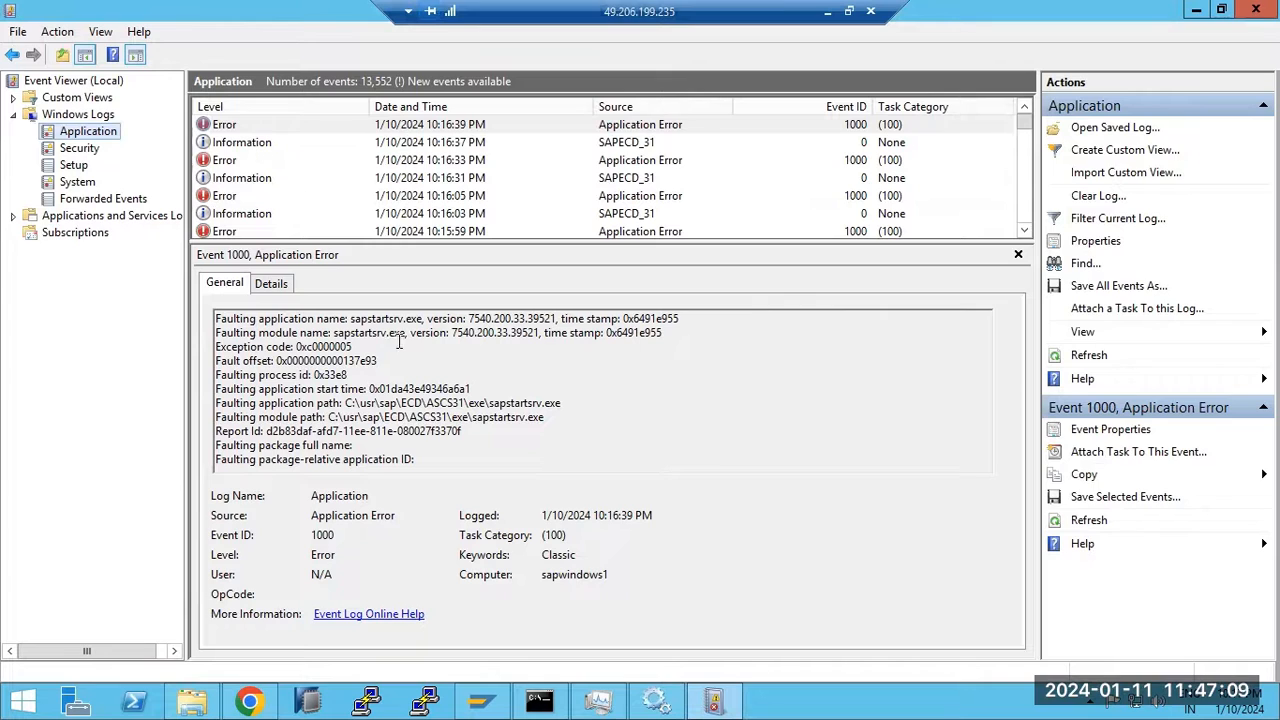
# Select sapstartsrv.exe in the Event 1000 faulting application path under ECD\ASCS31\exe
pyautogui.click(443, 403)
pyautogui.doubleClick(505, 402)
pyautogui.click(505, 402)
pyautogui.moveTo(490, 402); pyautogui.dragTo(565, 402)
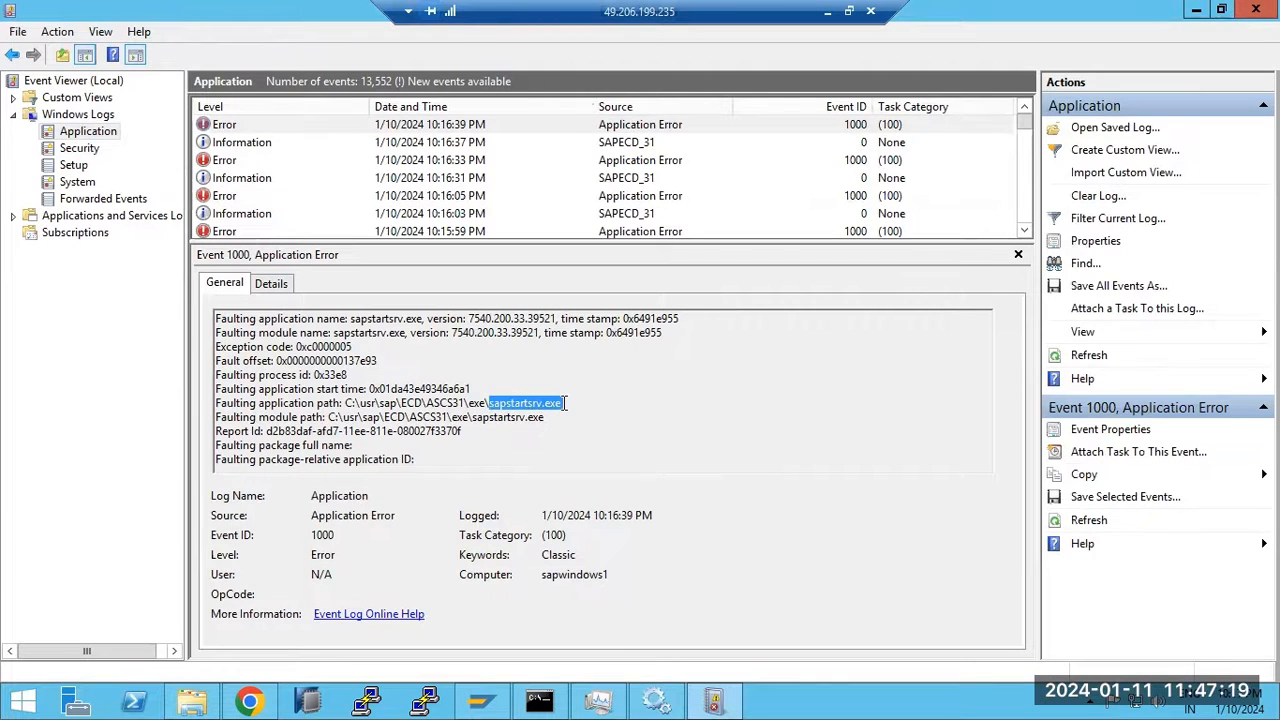
pyautogui.click(597, 700)
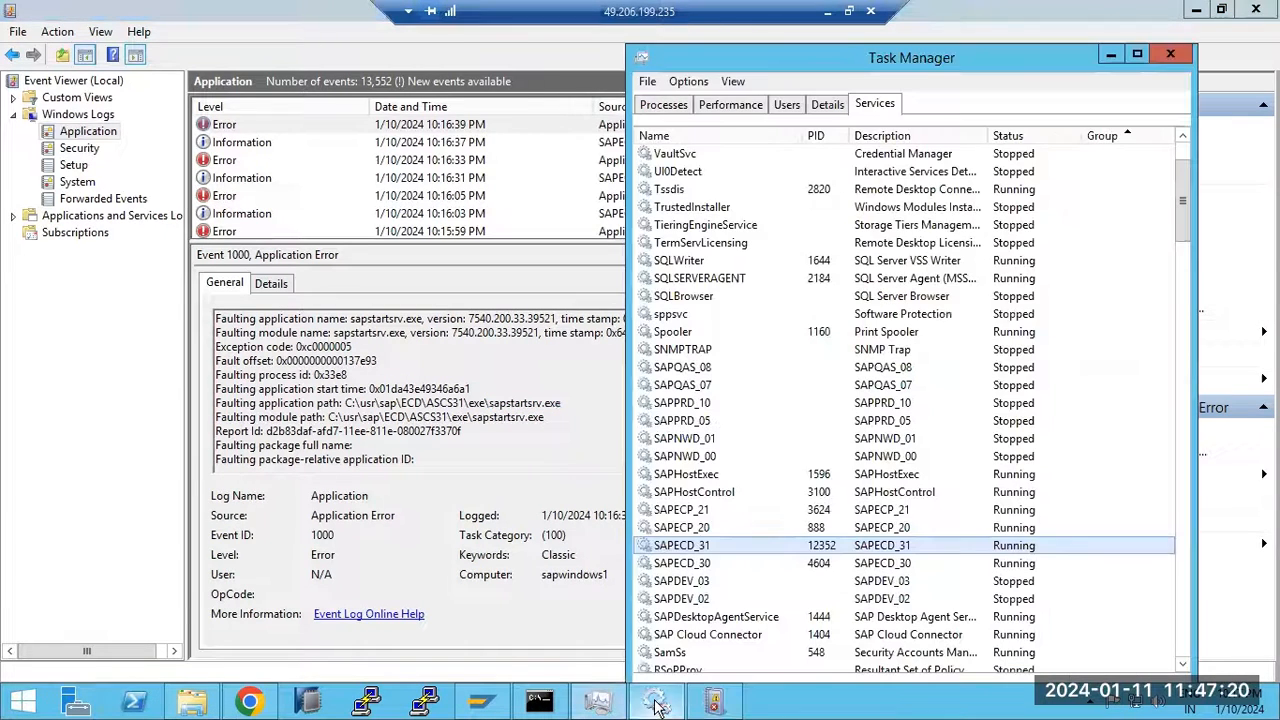
# On the Details tab, sort processes by a widened User name column to find ECD's sapstartsrv.exe
pyautogui.click(838, 108)
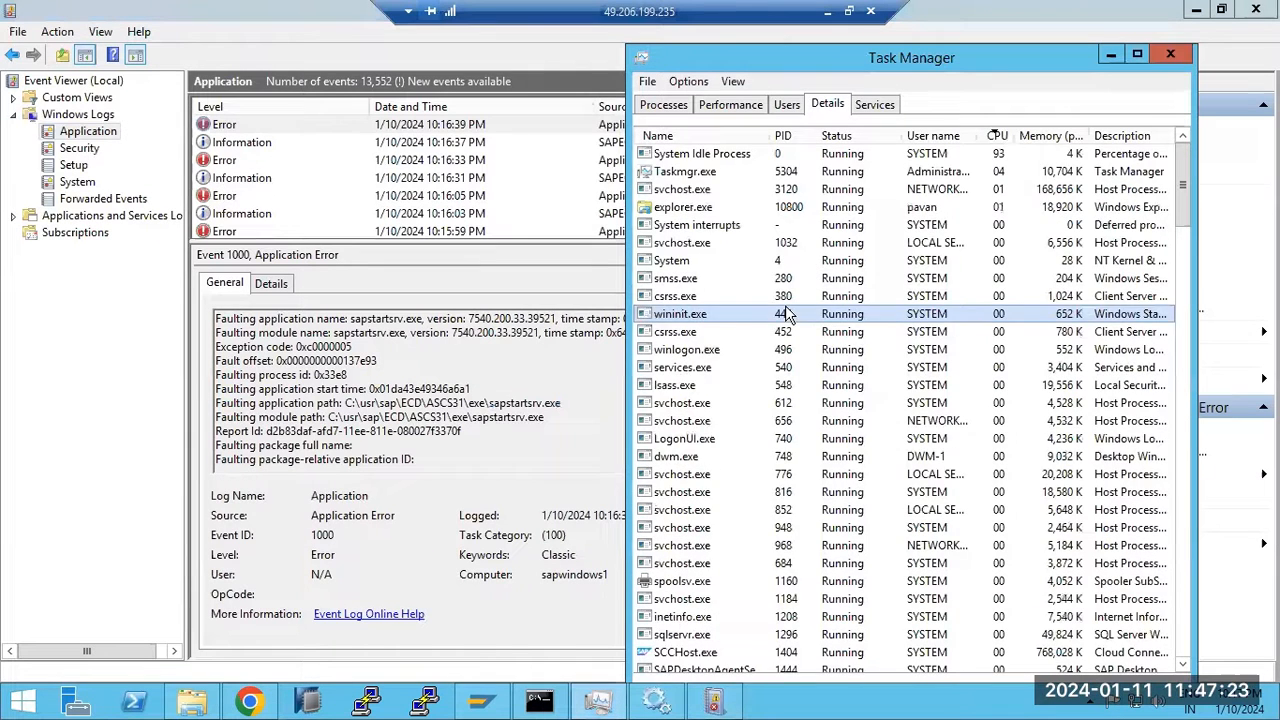
pyautogui.write('saps')
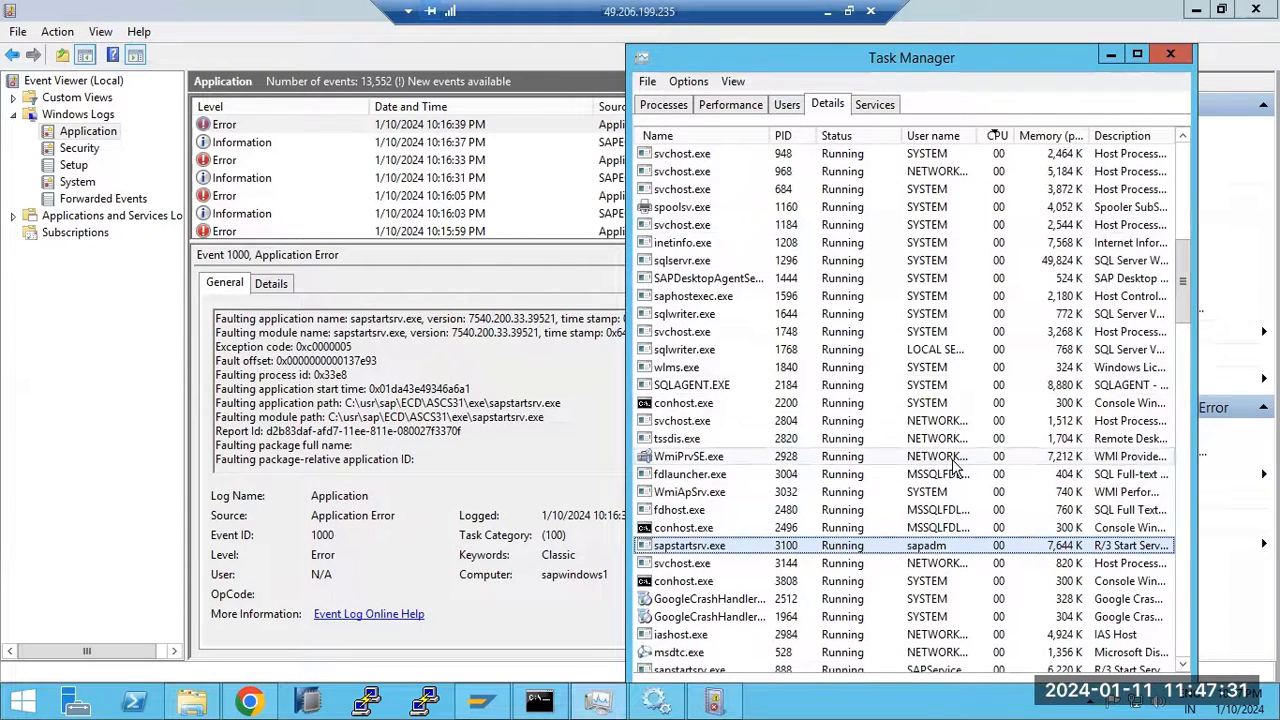
pyautogui.scroll(-6, 955, 480)
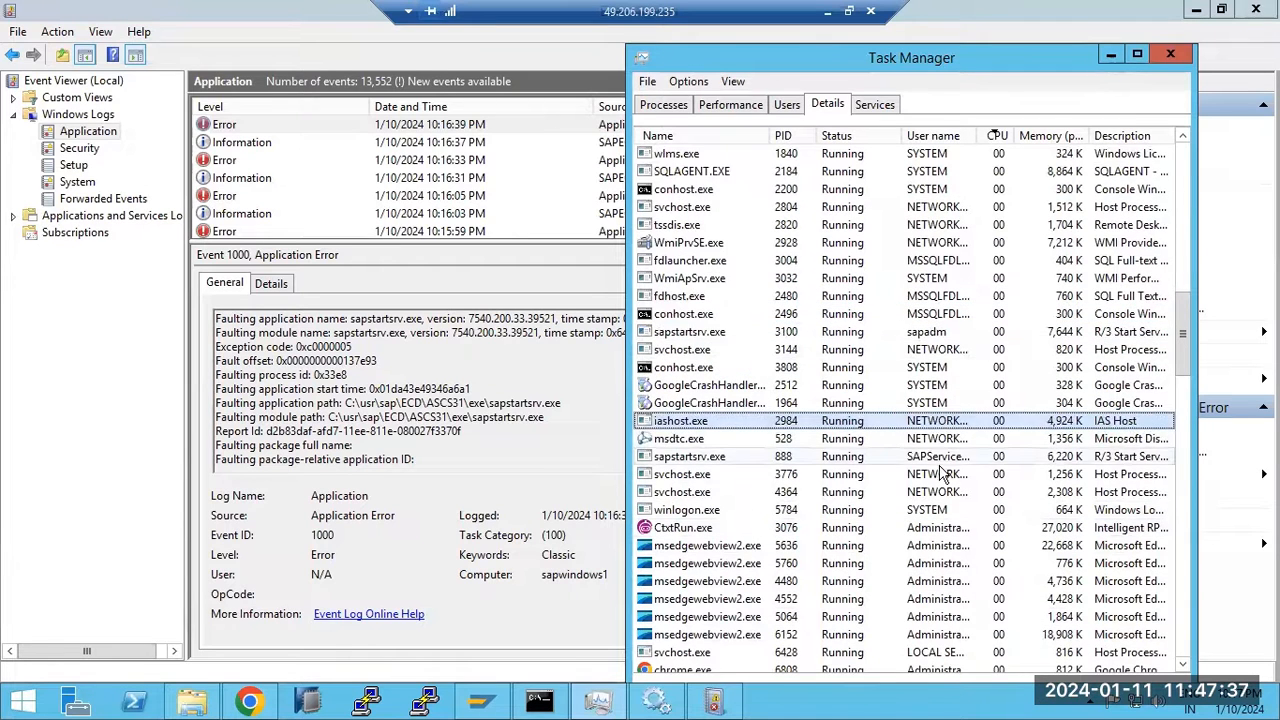
pyautogui.click(937, 462)
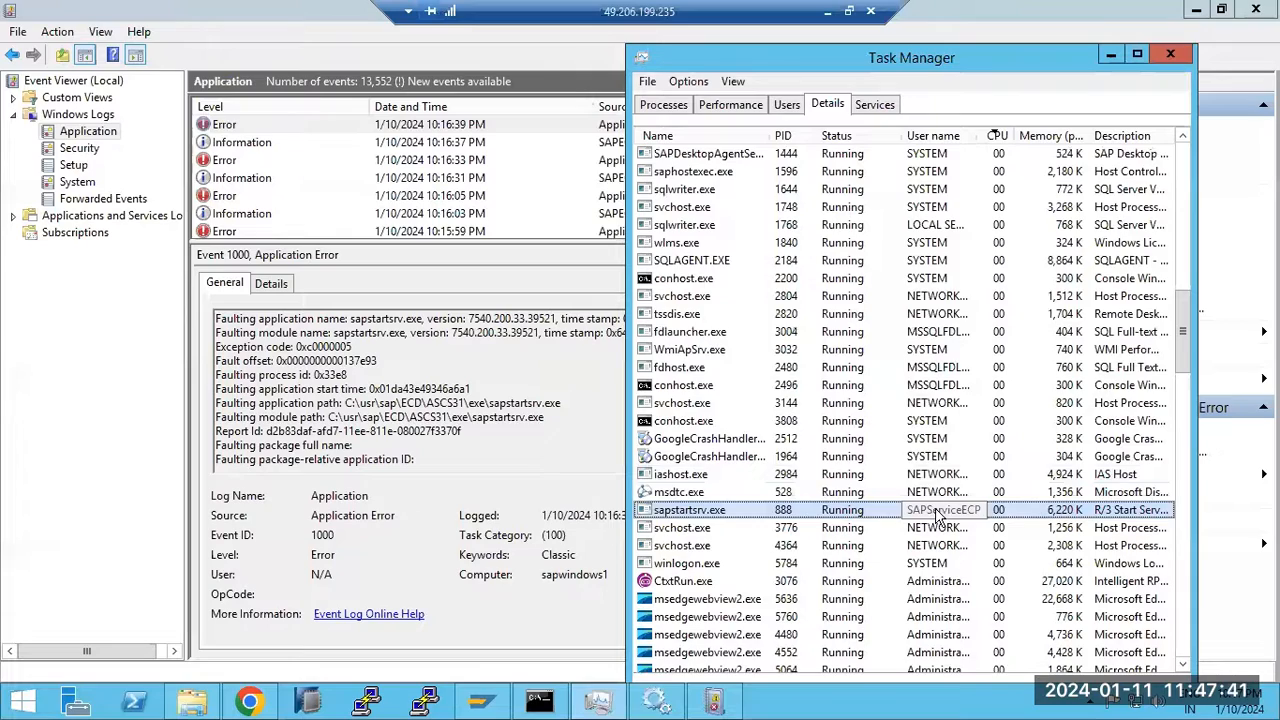
pyautogui.click(930, 137)
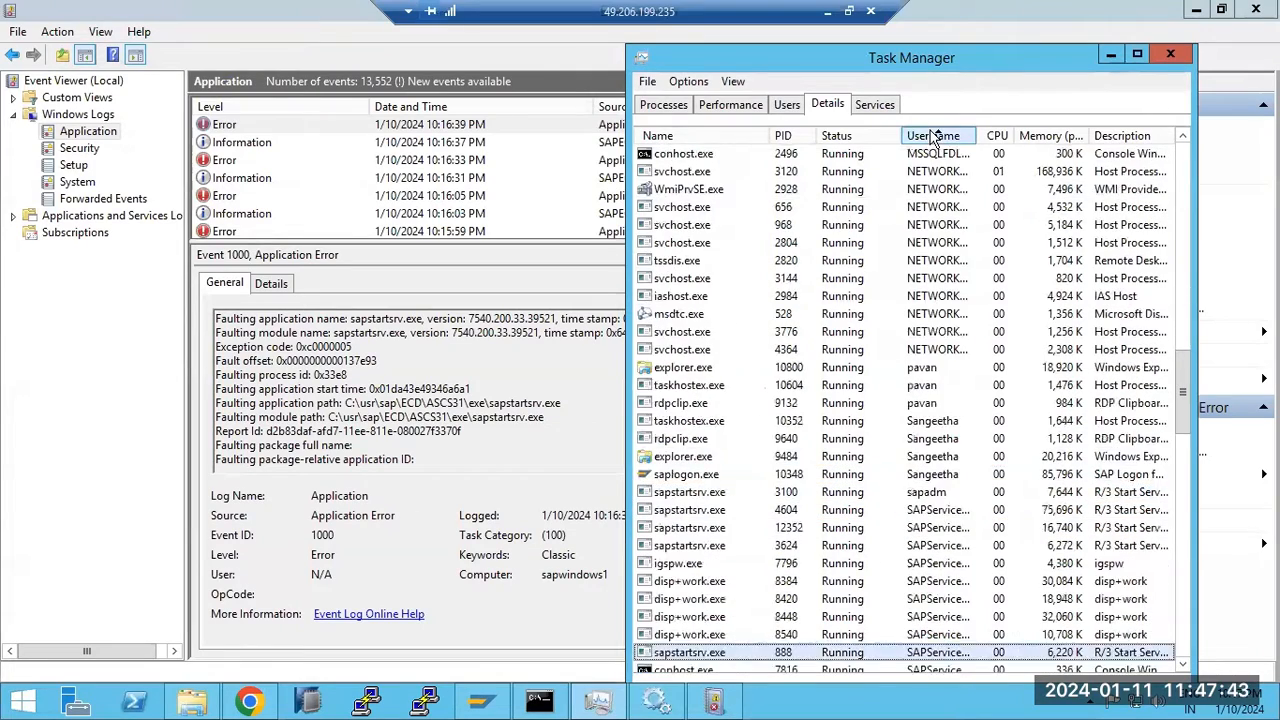
pyautogui.scroll(10, 925, 316)
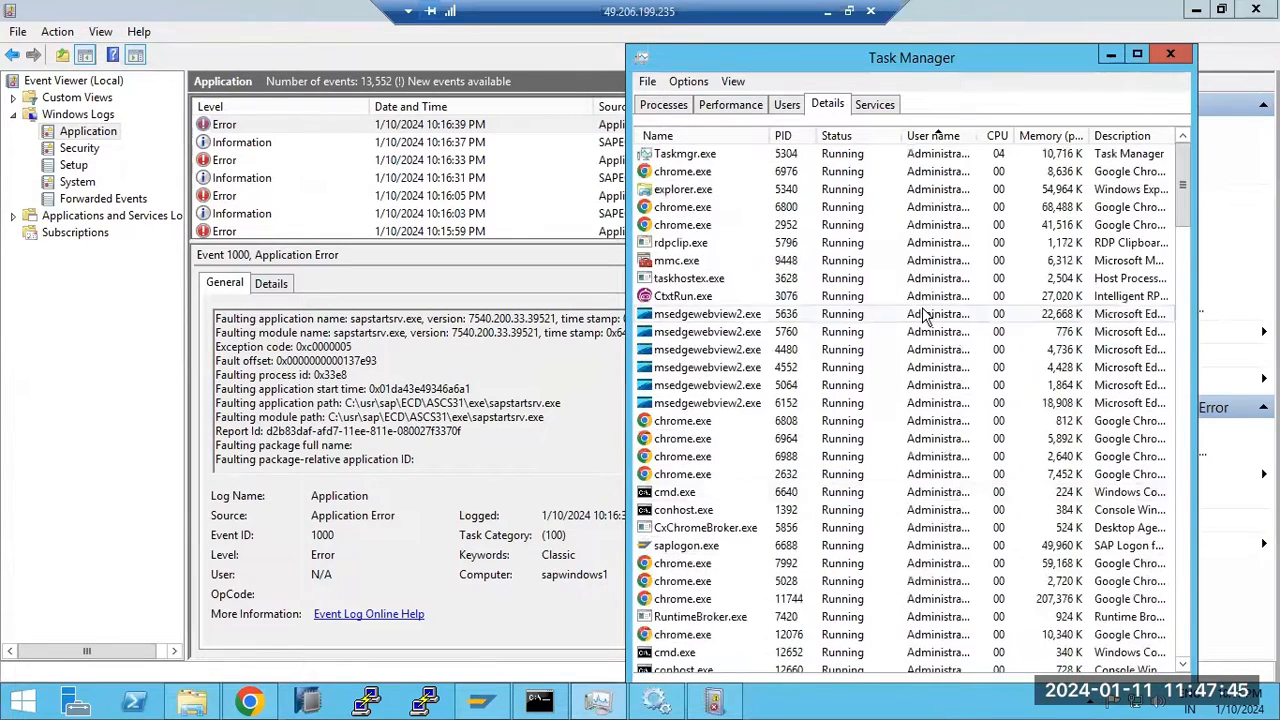
pyautogui.scroll(-10, 925, 316)
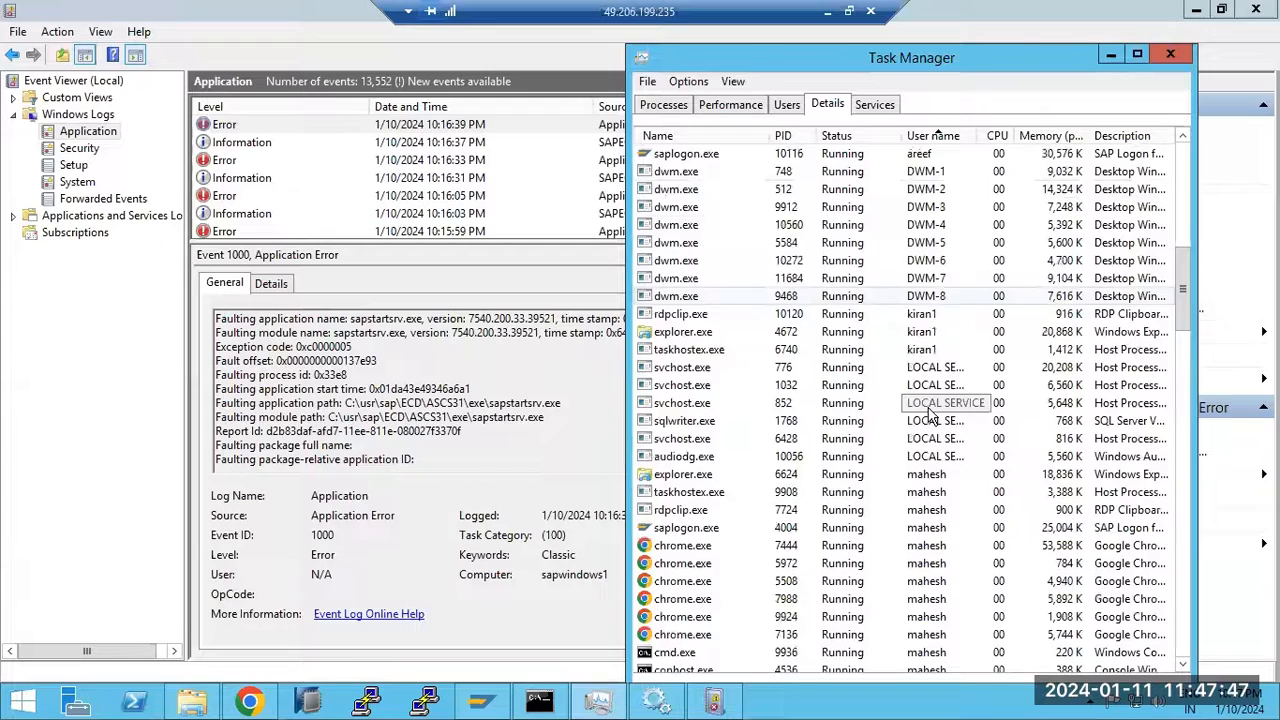
pyautogui.scroll(-9, 930, 415)
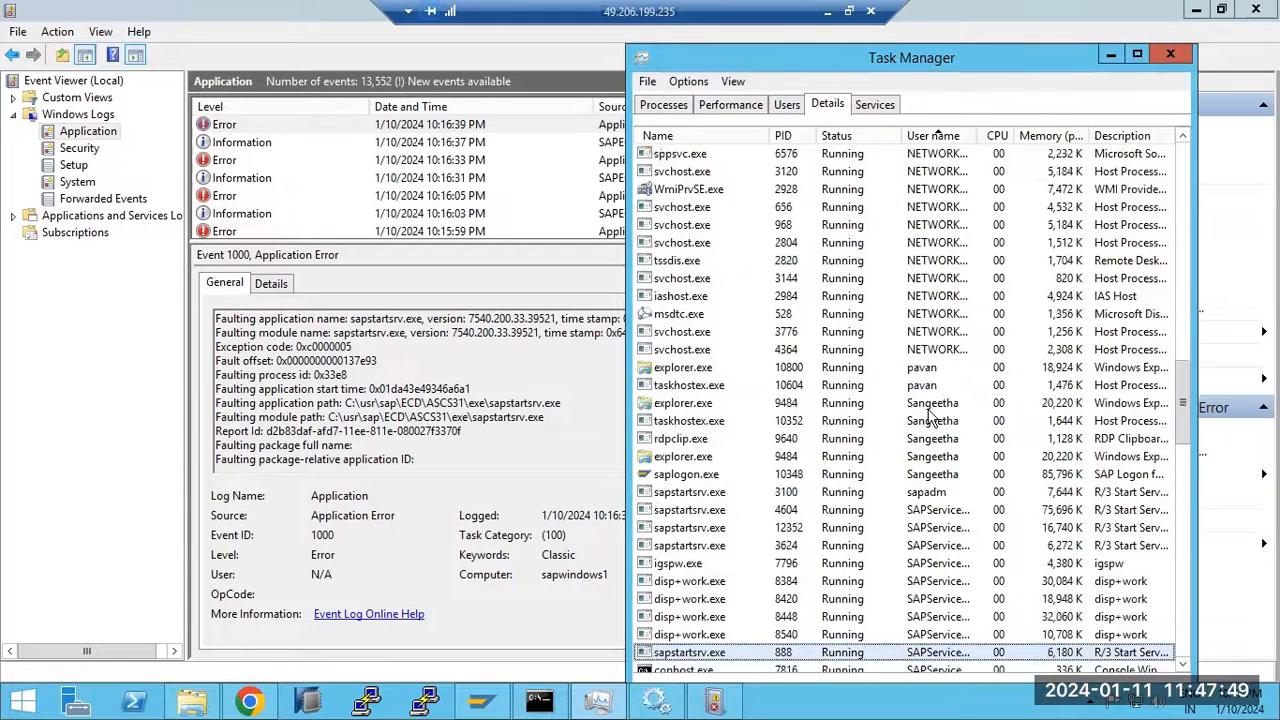
pyautogui.moveTo(1013, 137); pyautogui.dragTo(1040, 137)
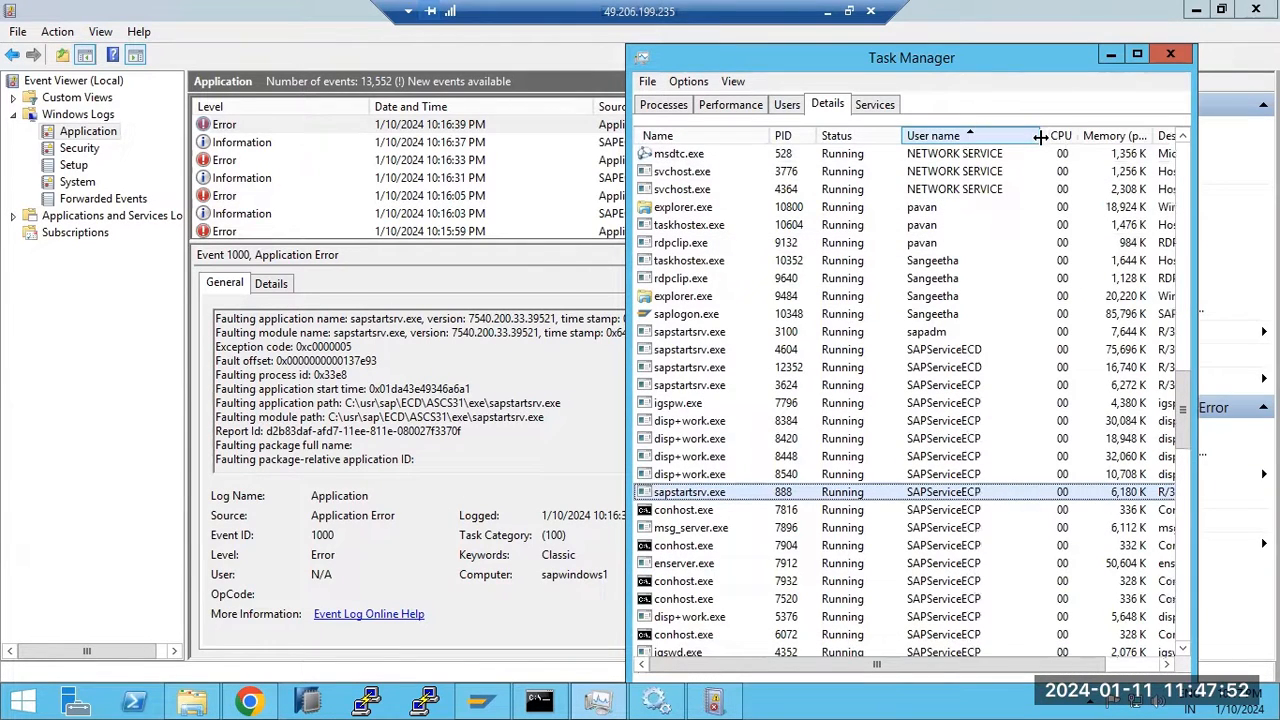
pyautogui.click(924, 352)
# End the process trees of sapstartsrv.exe PIDs 4604 and 12352, then close Task Manager
pyautogui.rightClick(921, 347)
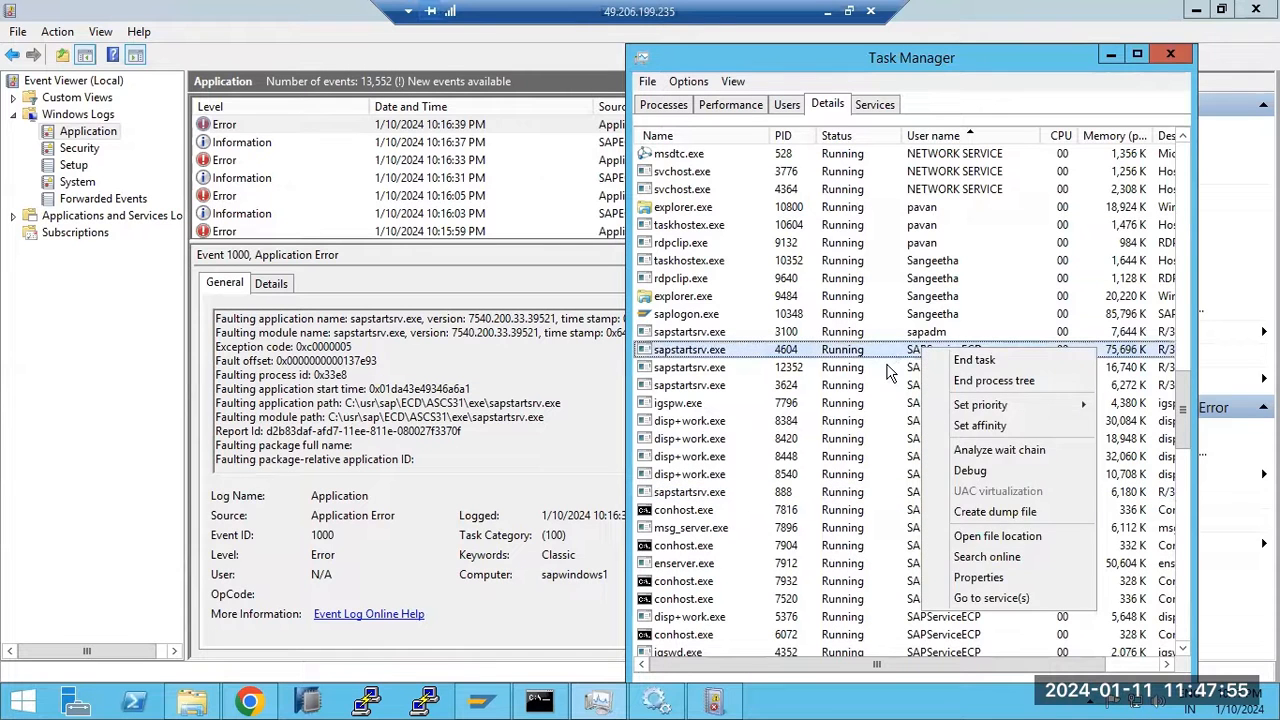
pyautogui.click(887, 370)
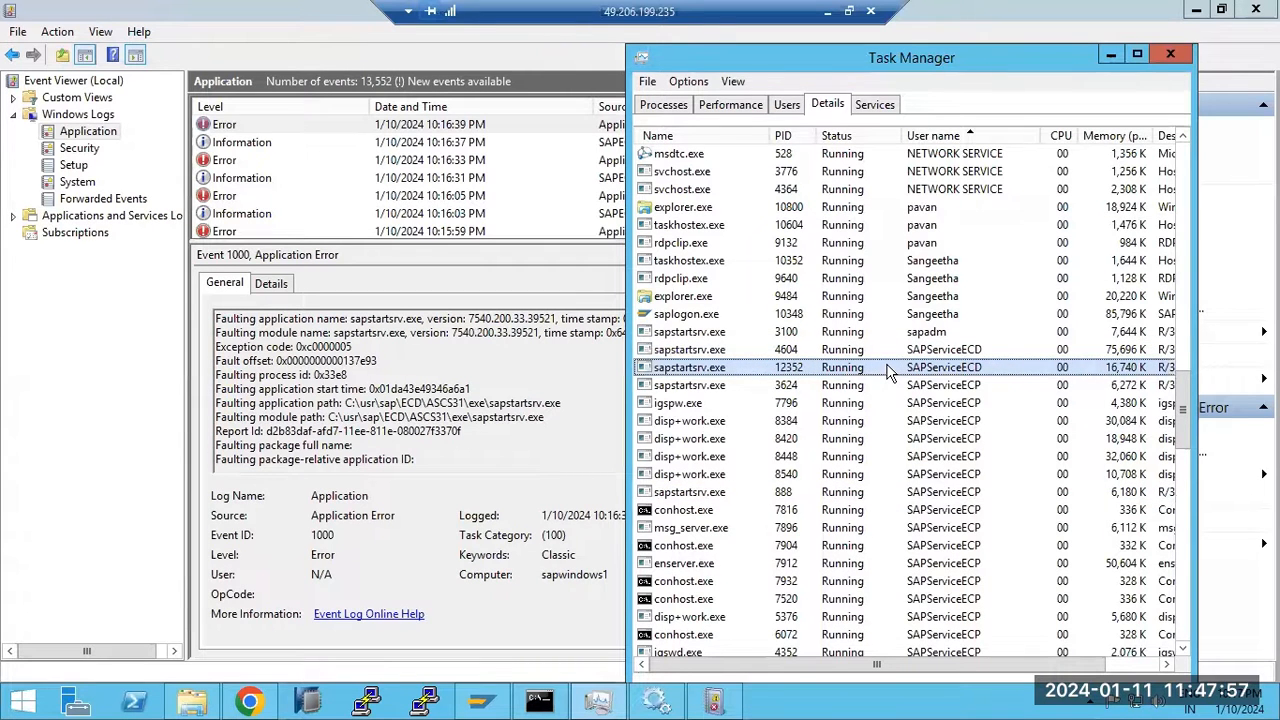
pyautogui.scroll(-8, 887, 372)
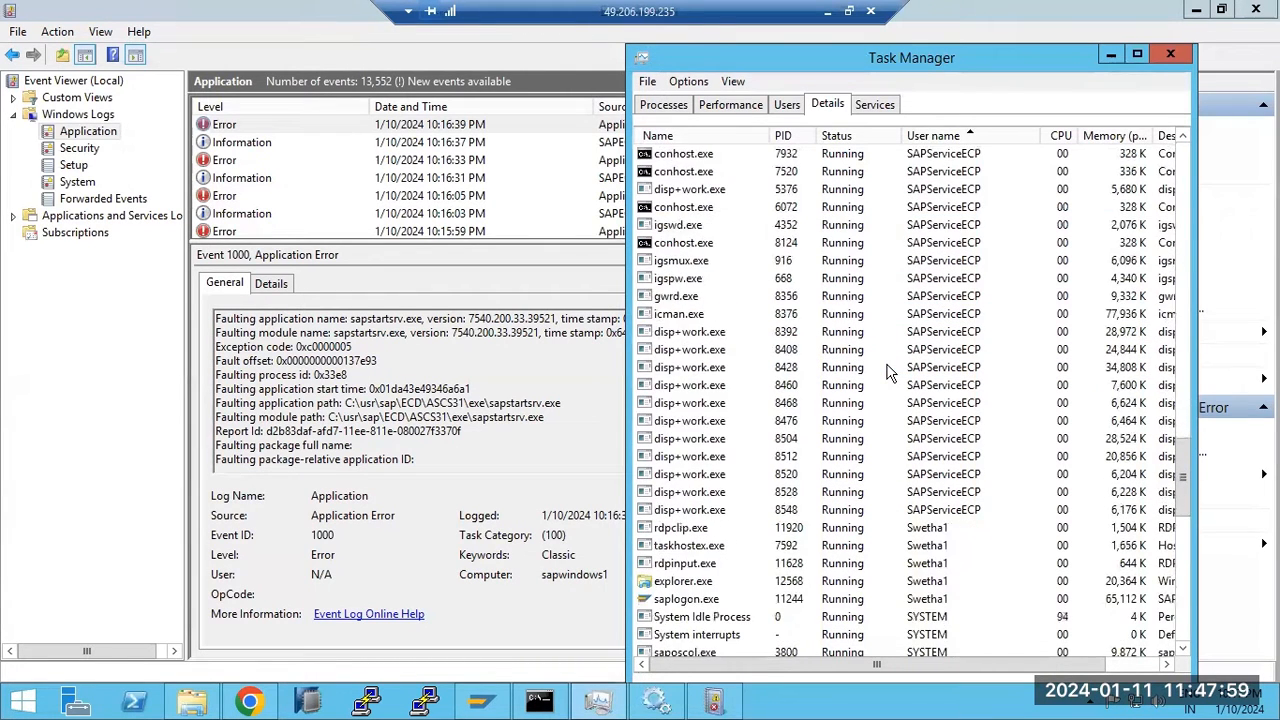
pyautogui.scroll(7, 887, 372)
pyautogui.click(892, 296)
pyautogui.rightClick(892, 296)
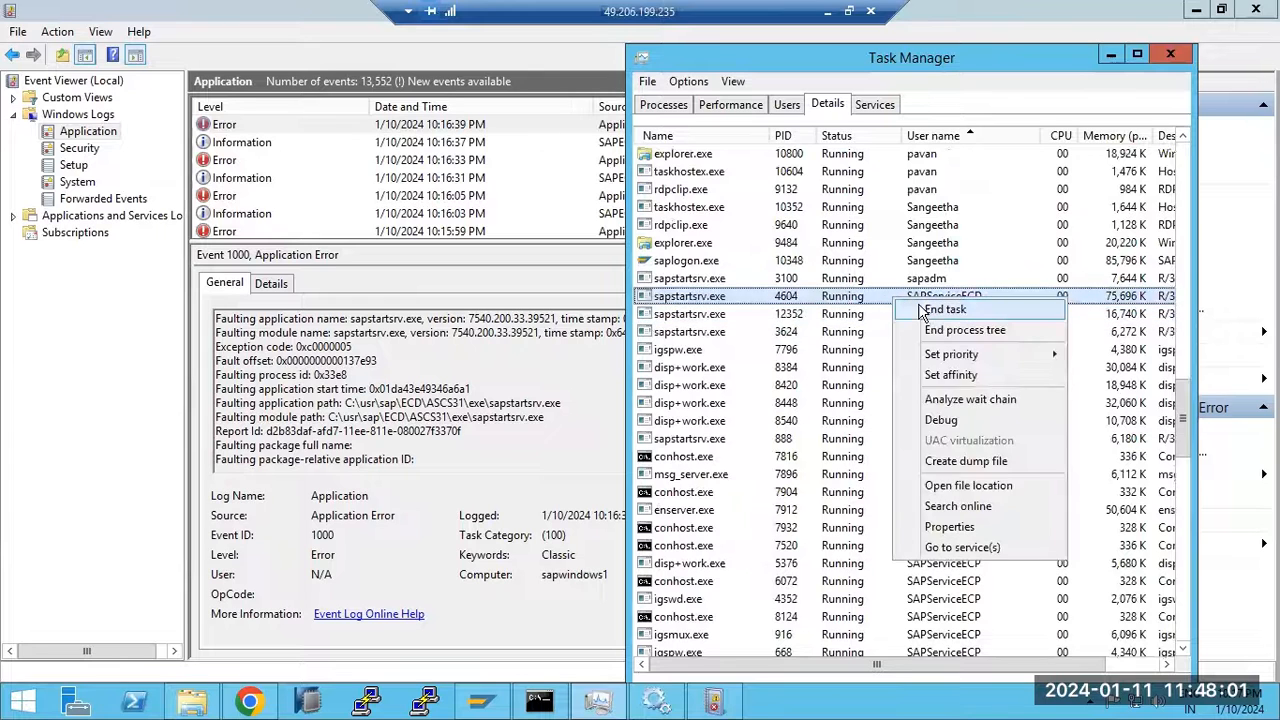
pyautogui.click(940, 329)
pyautogui.click(662, 390)
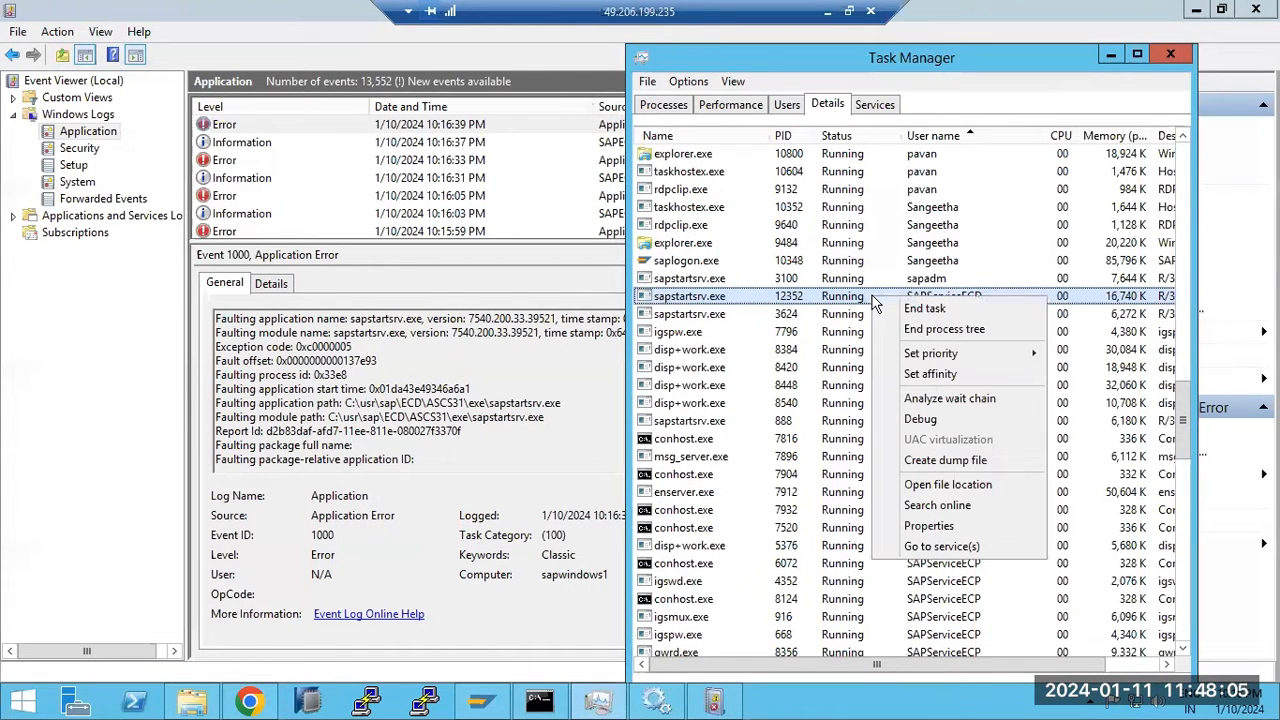
pyautogui.click(926, 329)
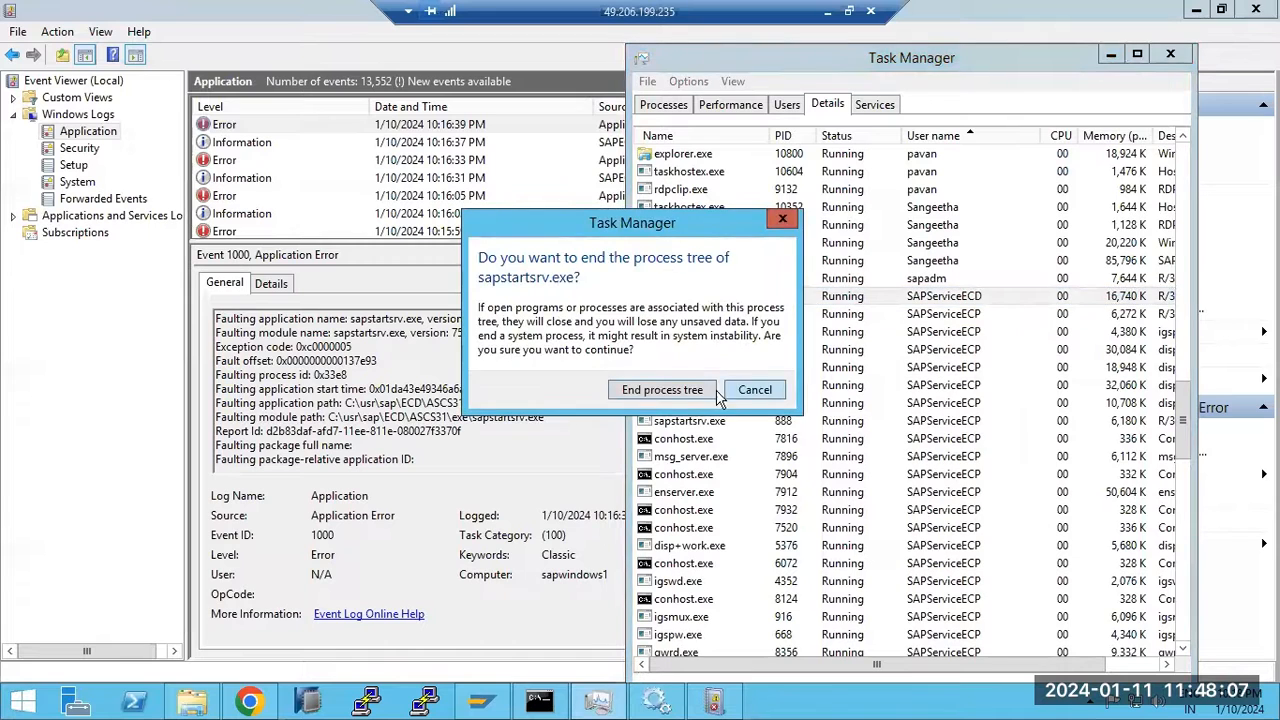
pyautogui.click(662, 390)
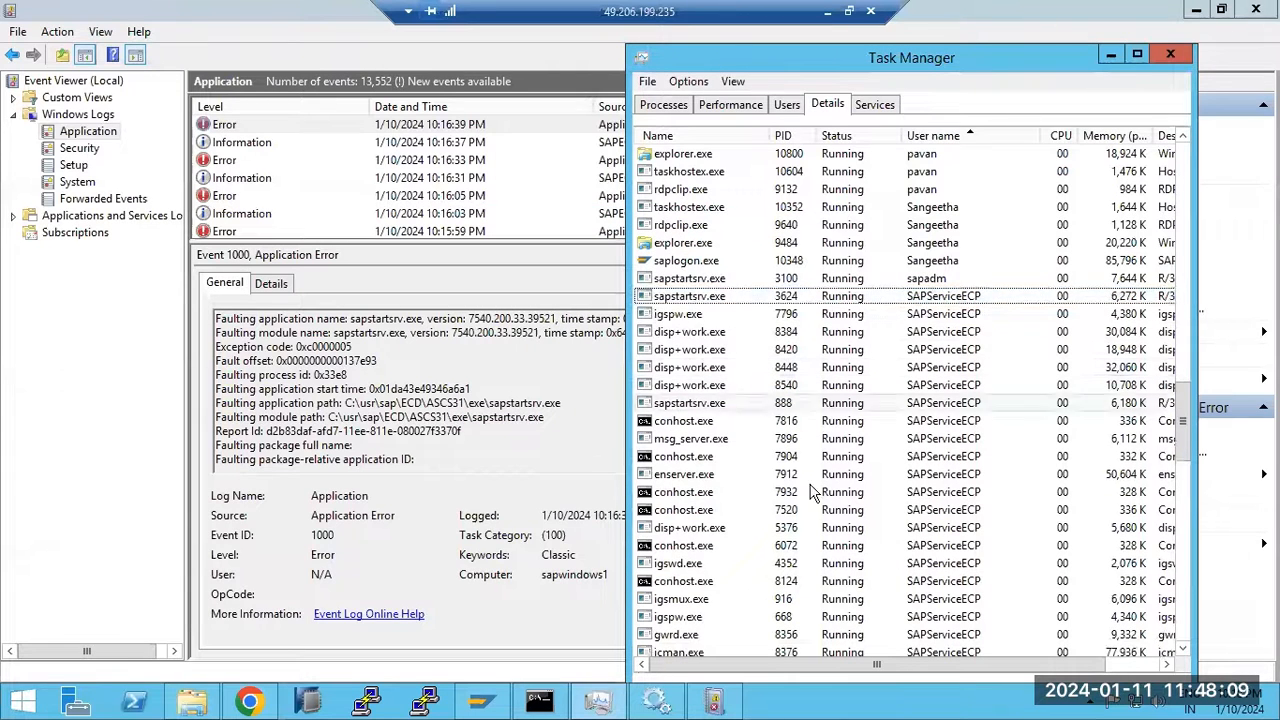
pyautogui.scroll(-6, 877, 458)
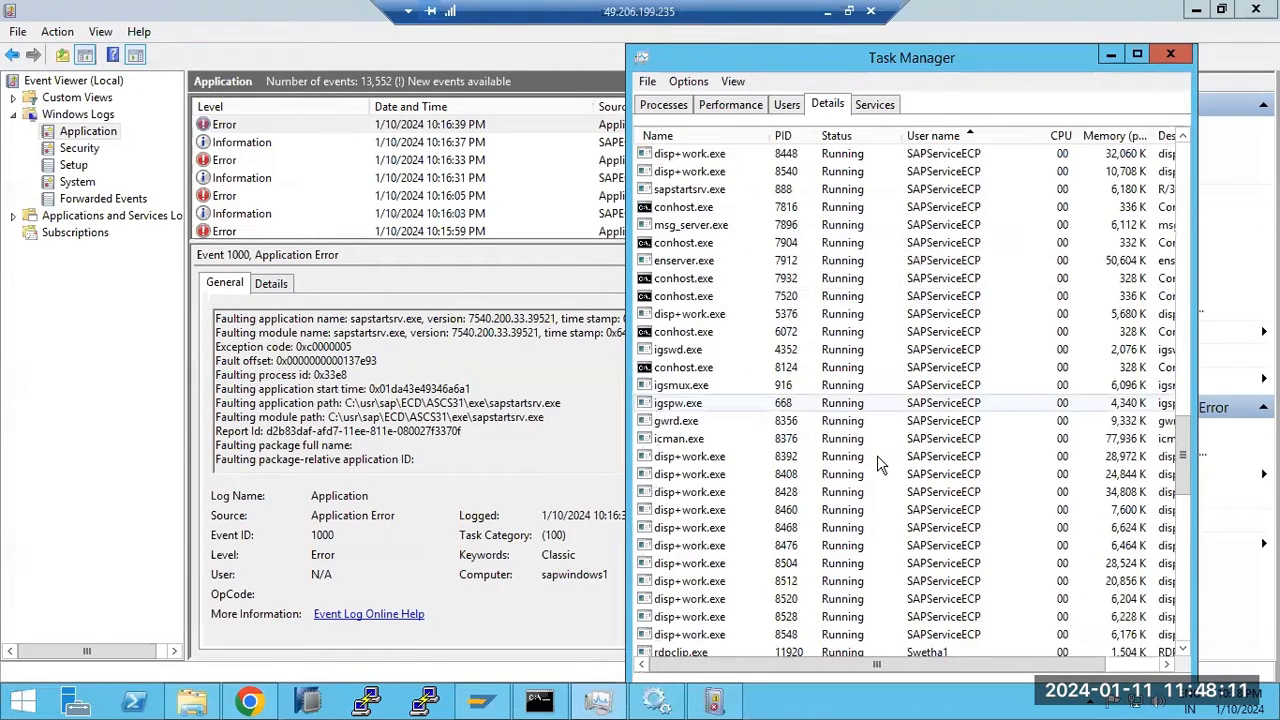
pyautogui.click(1165, 52)
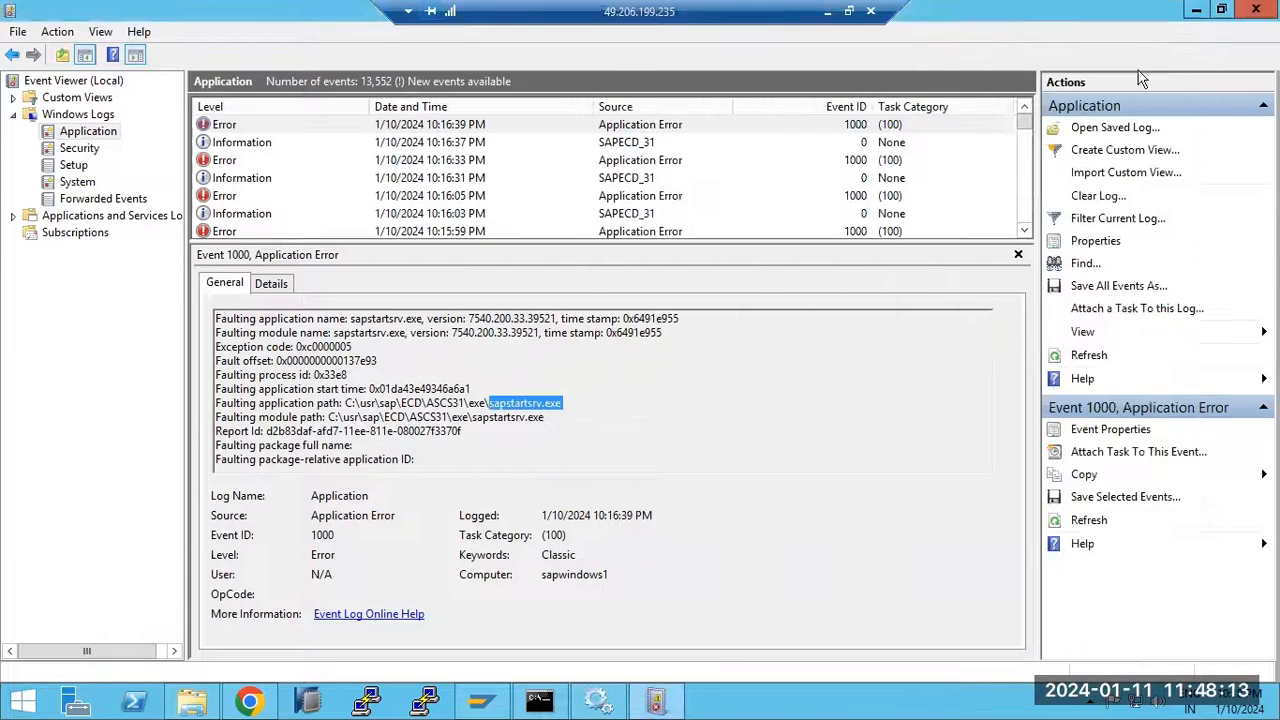
# Close Event Viewer, the Services console and File Explorer, then reopen Task Manager
pyautogui.click(1250, 12)
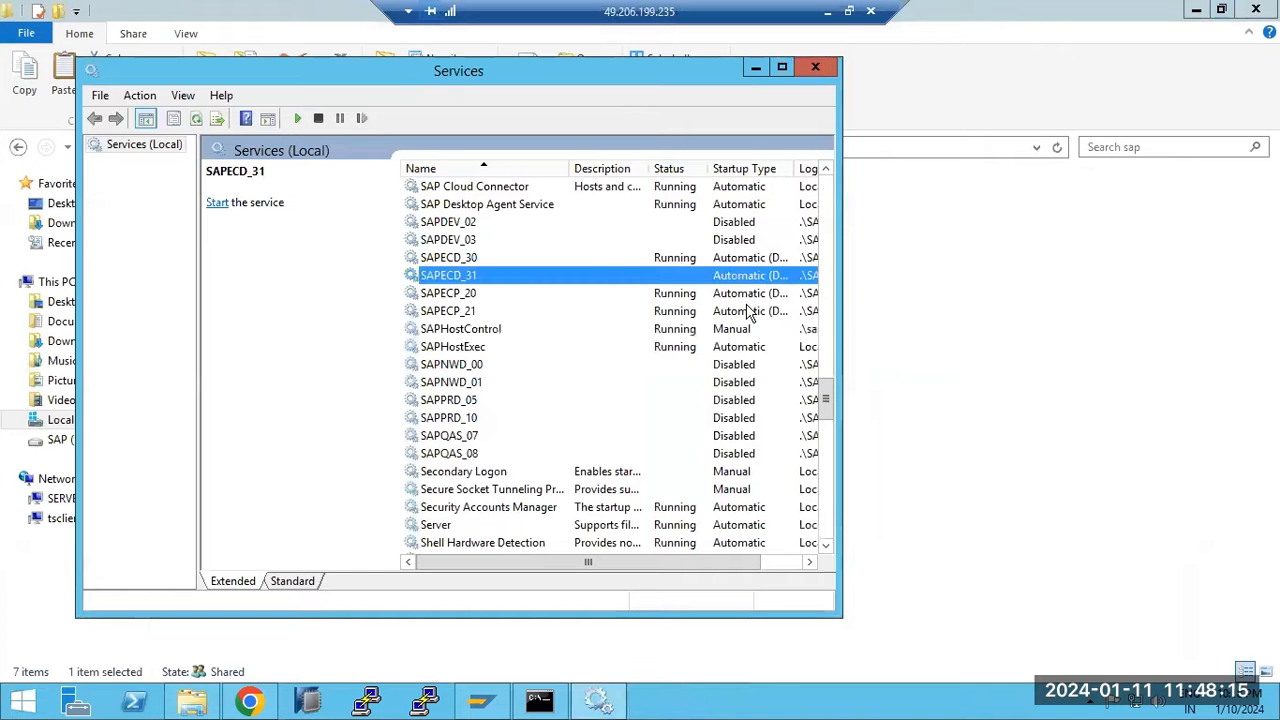
pyautogui.click(815, 67)
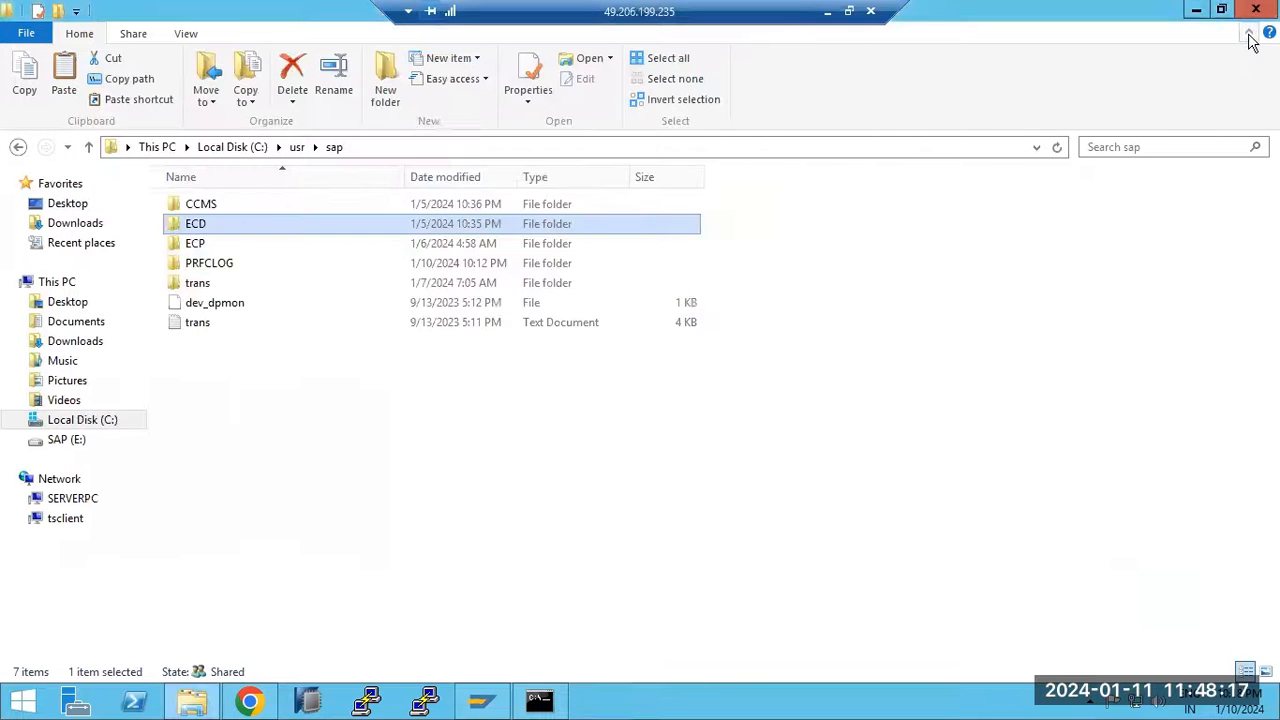
pyautogui.click(1256, 9)
pyautogui.rightClick(652, 705)
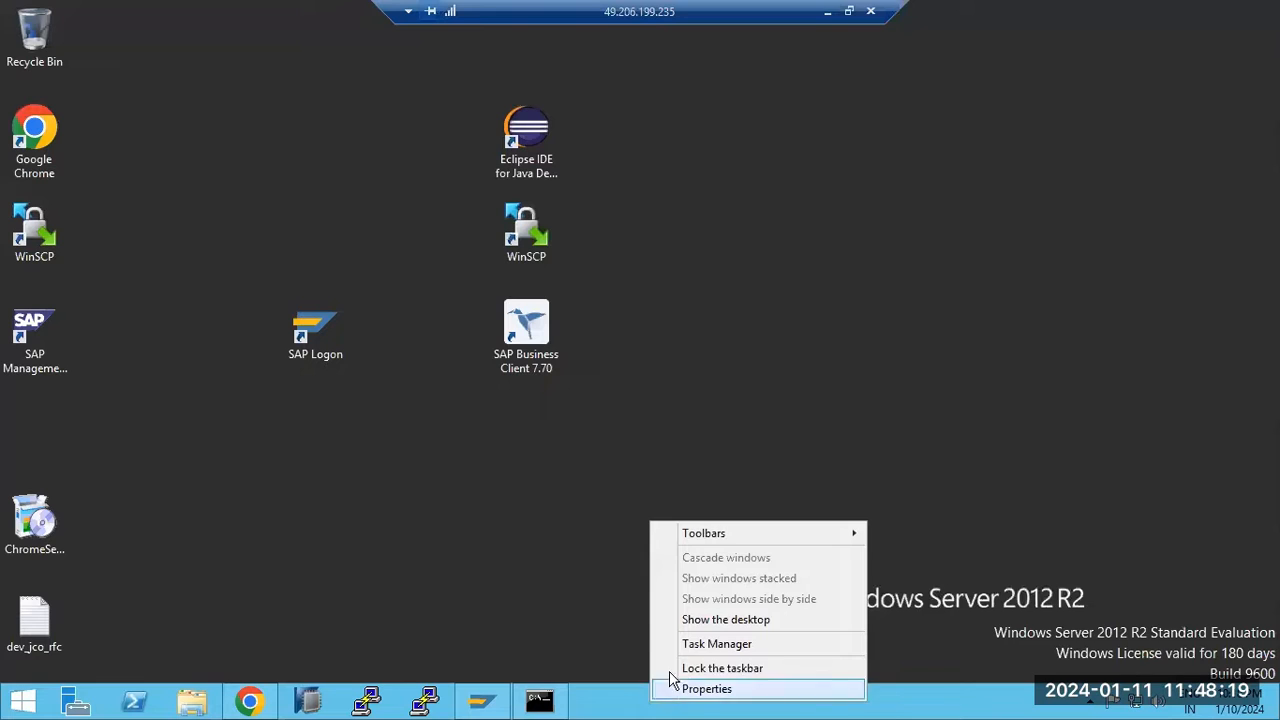
pyautogui.click(697, 646)
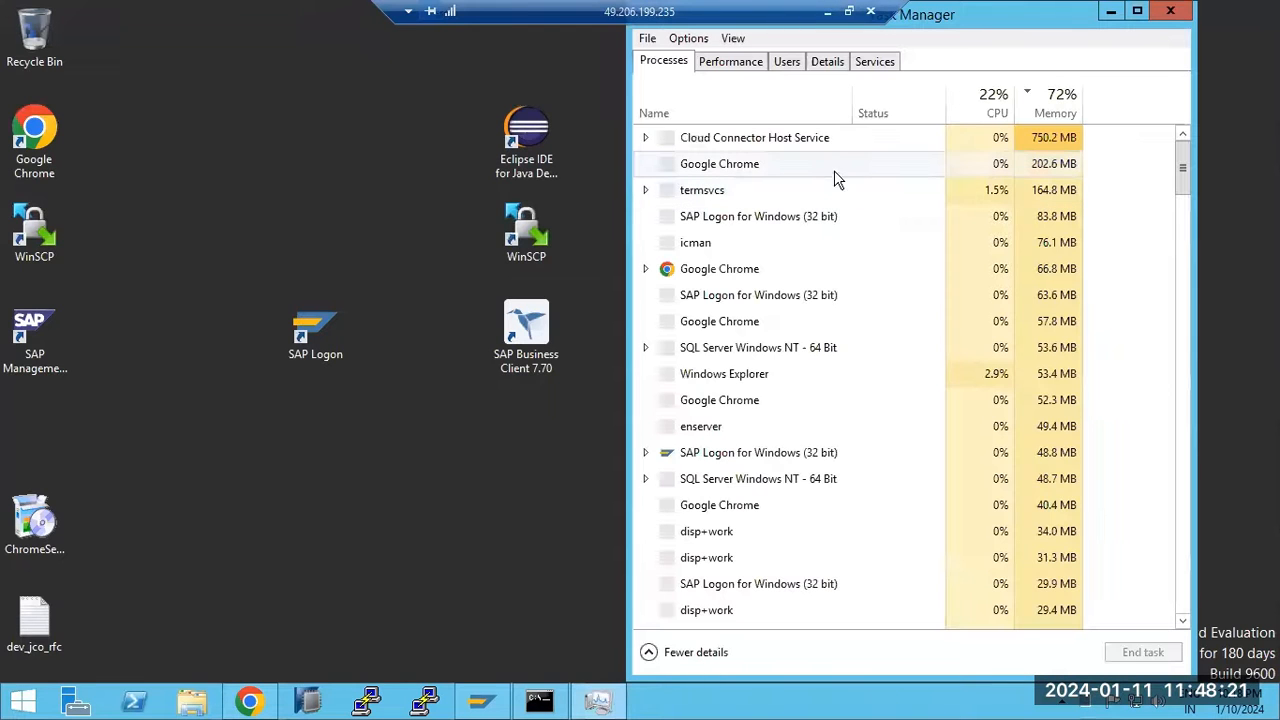
# Start the SAPECD_31 service from Task Manager's Services list
pyautogui.click(875, 61)
pyautogui.click(734, 450)
pyautogui.scroll(-2, 734, 484)
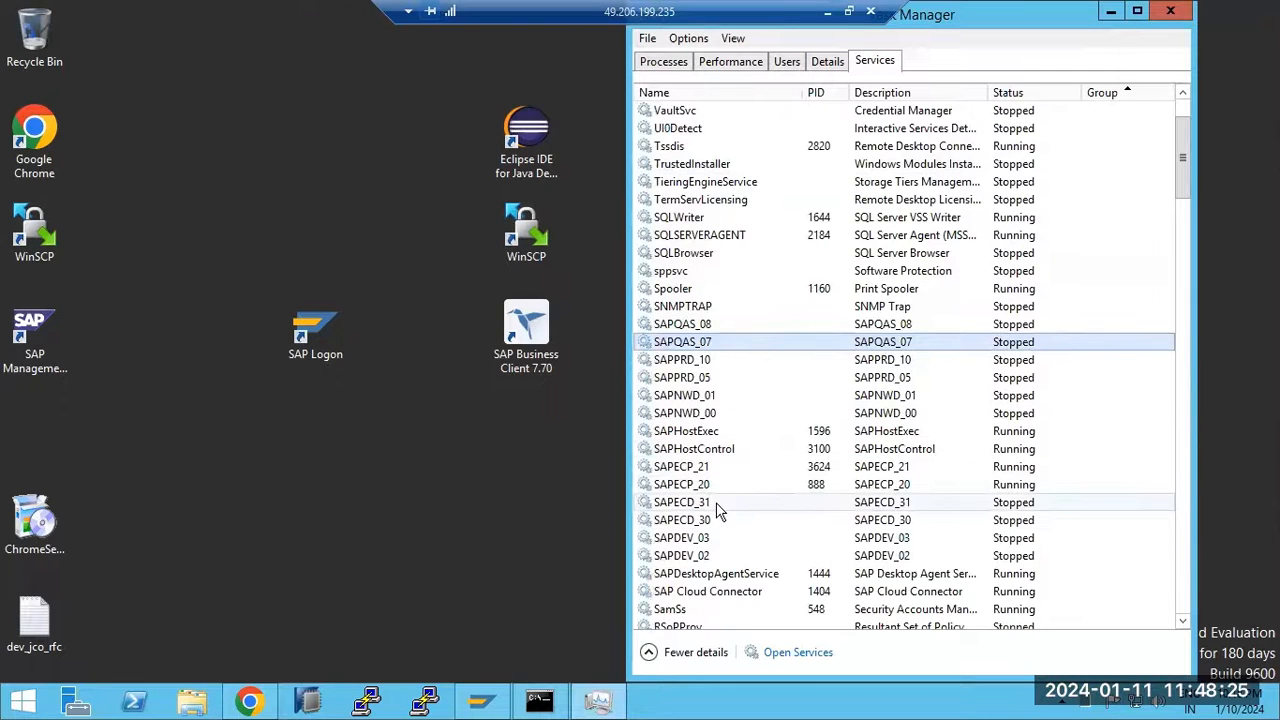
pyautogui.rightClick(714, 505)
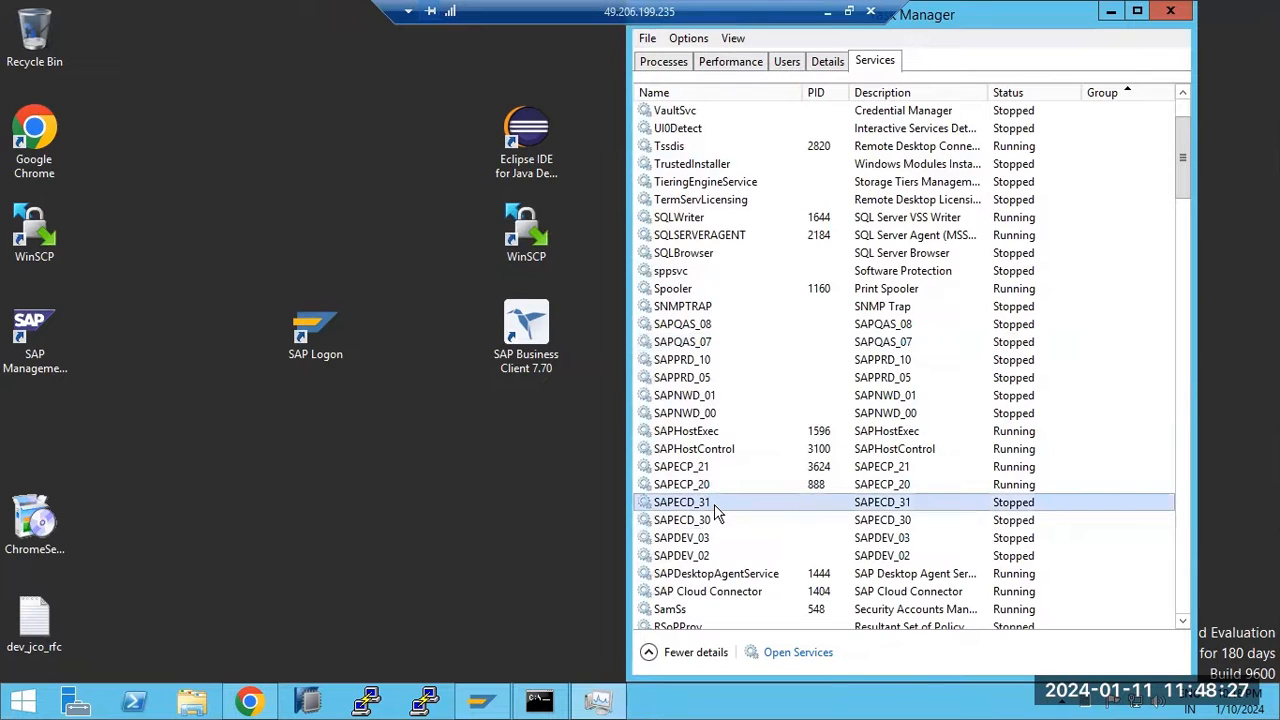
pyautogui.click(755, 518)
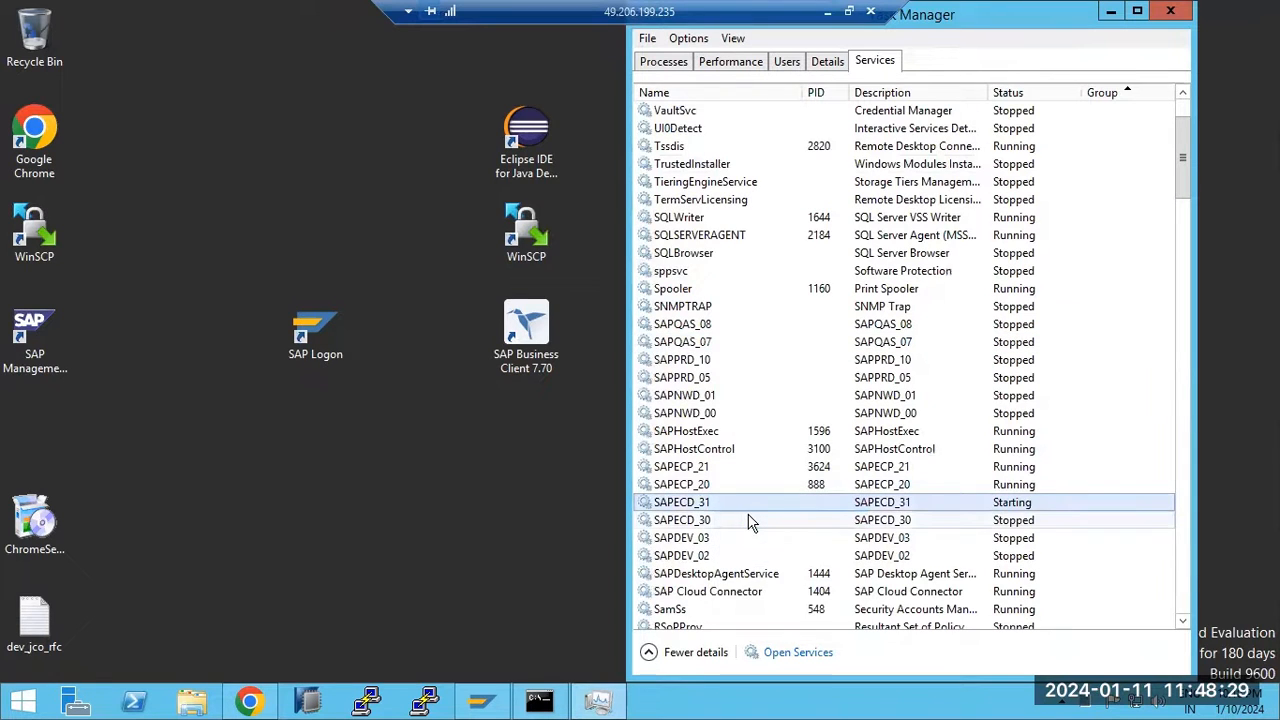
# Bring up the actions for the SAPECD_30 service, then set Task Manager aside
pyautogui.click(735, 523)
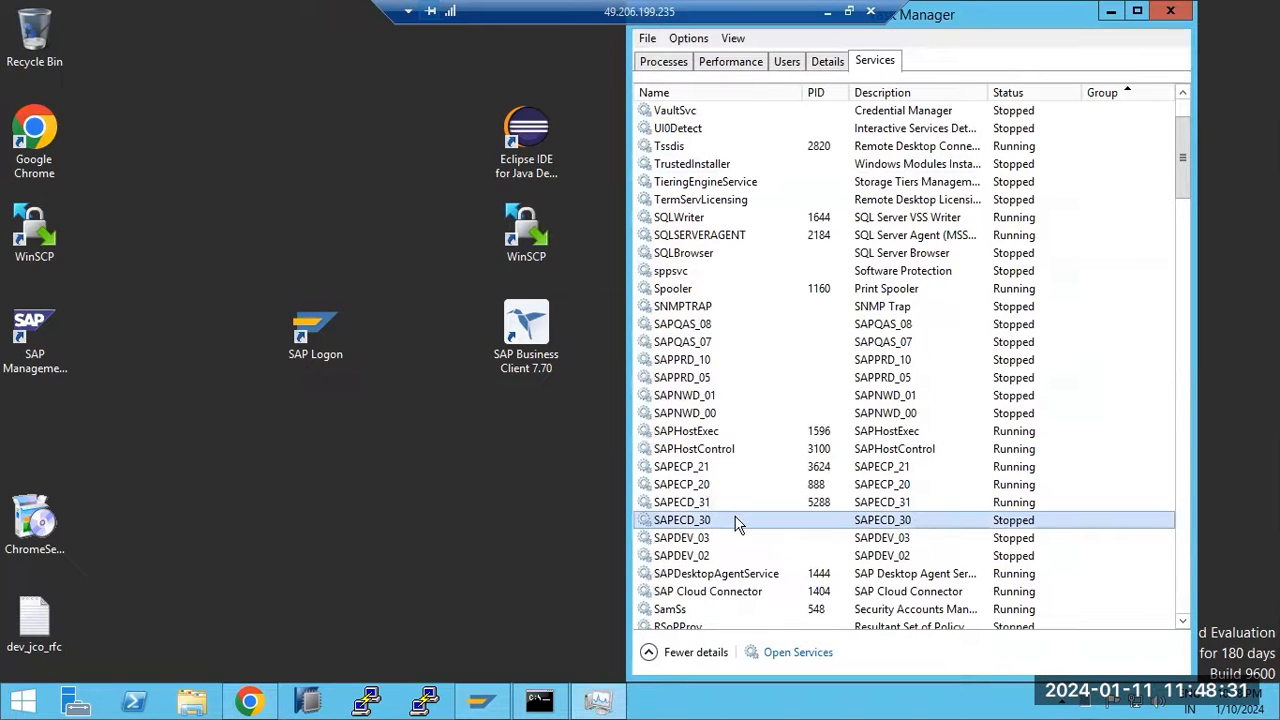
pyautogui.rightClick(737, 525)
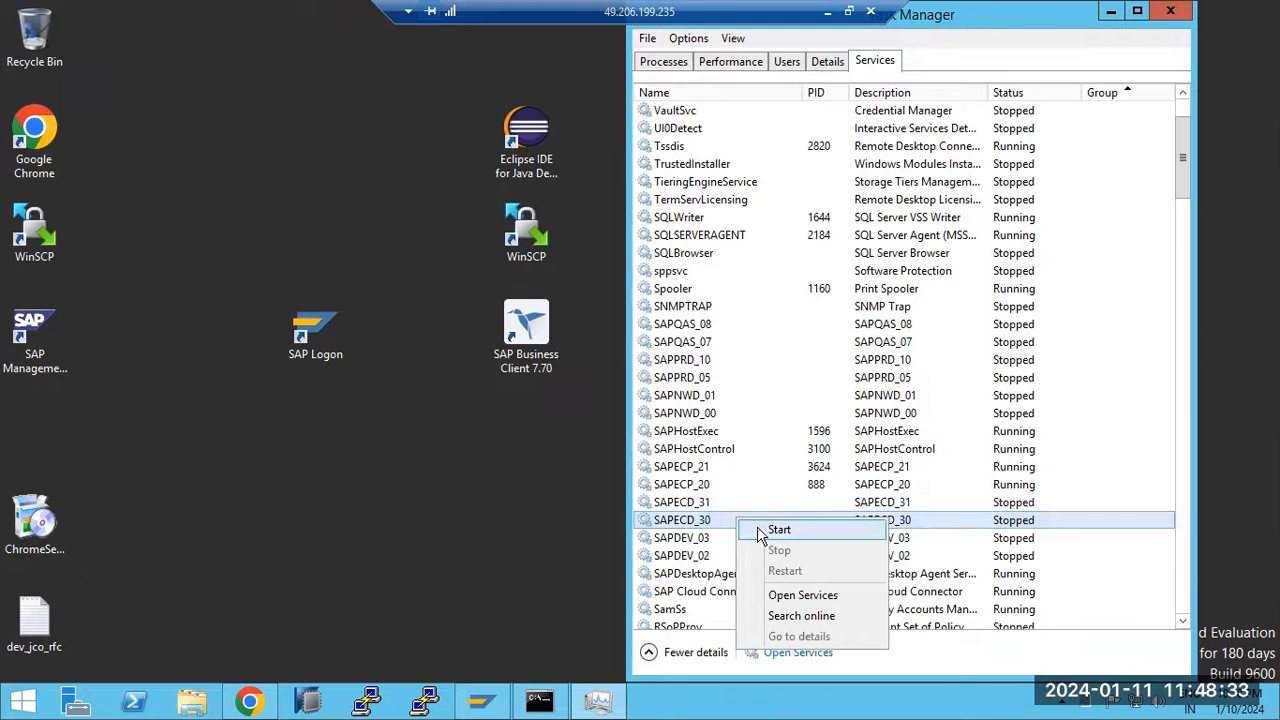
pyautogui.click(600, 700)
# Open SAP (E:) > SAPSOFTWARES > kernel-743 and select all of its files for copying
pyautogui.click(195, 703)
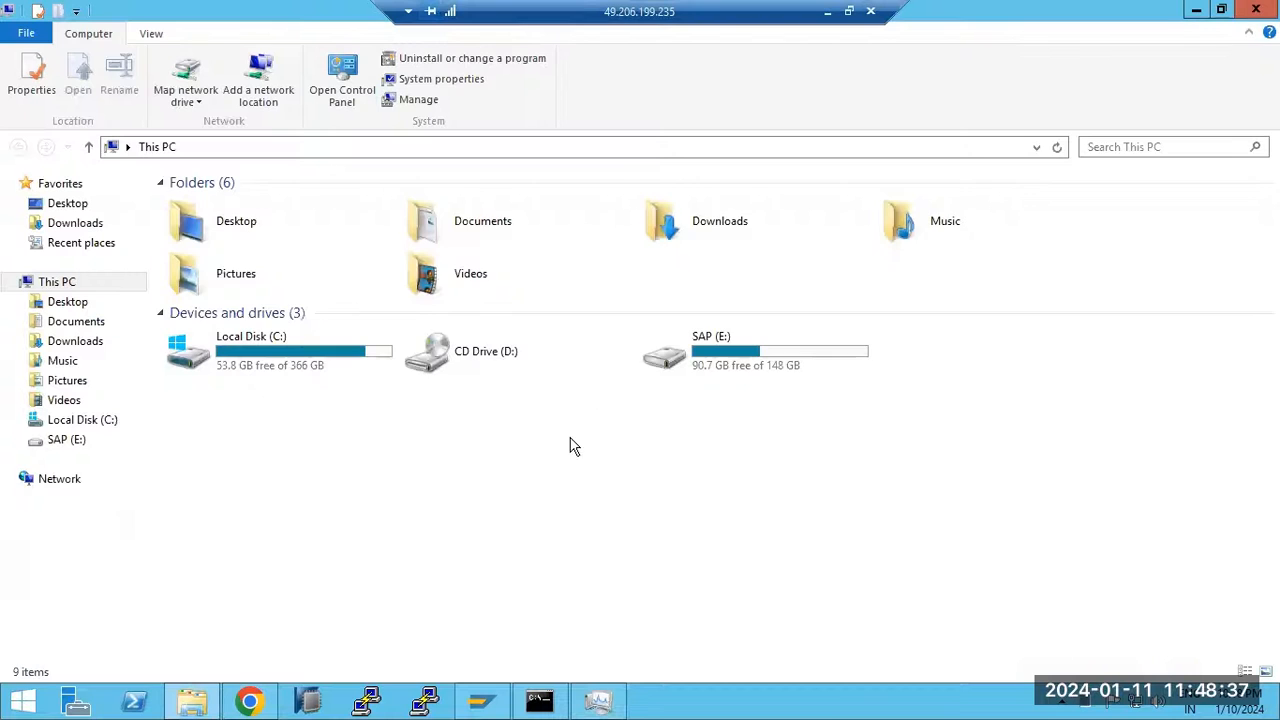
pyautogui.click(734, 357)
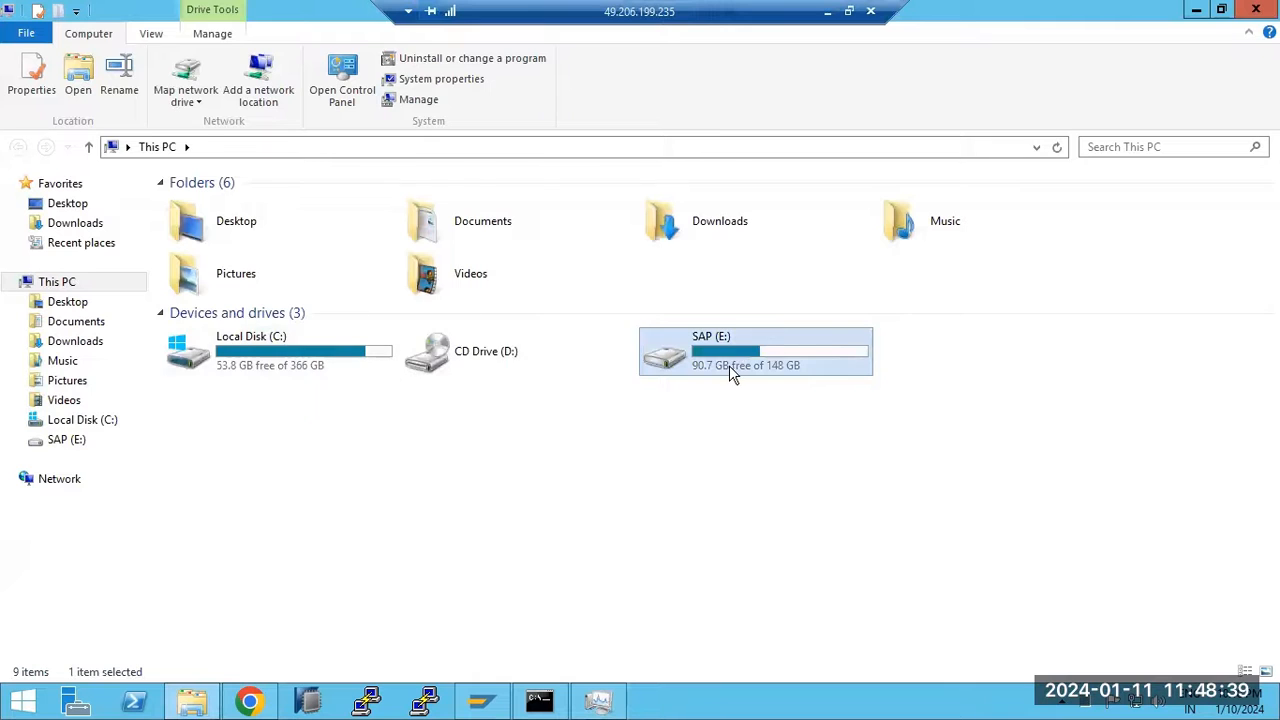
pyautogui.doubleClick(724, 370)
pyautogui.click(192, 228)
pyautogui.doubleClick(192, 228)
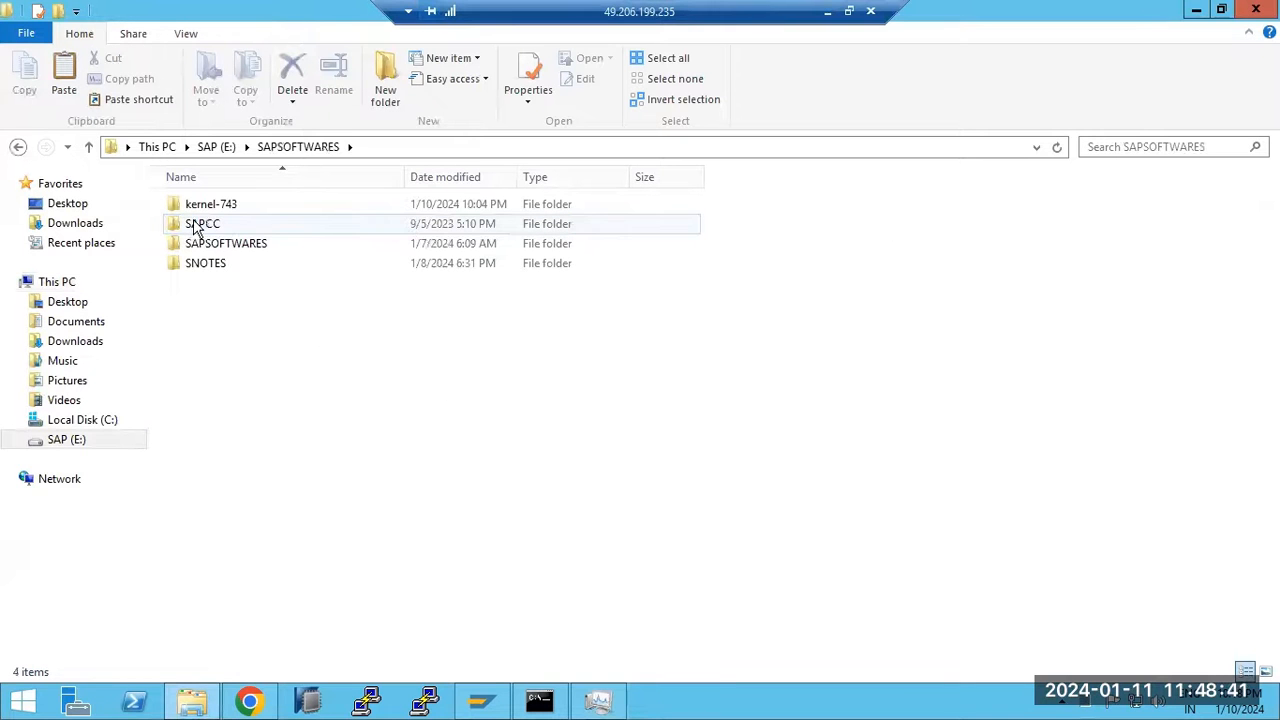
pyautogui.click(213, 207)
pyautogui.doubleClick(213, 207)
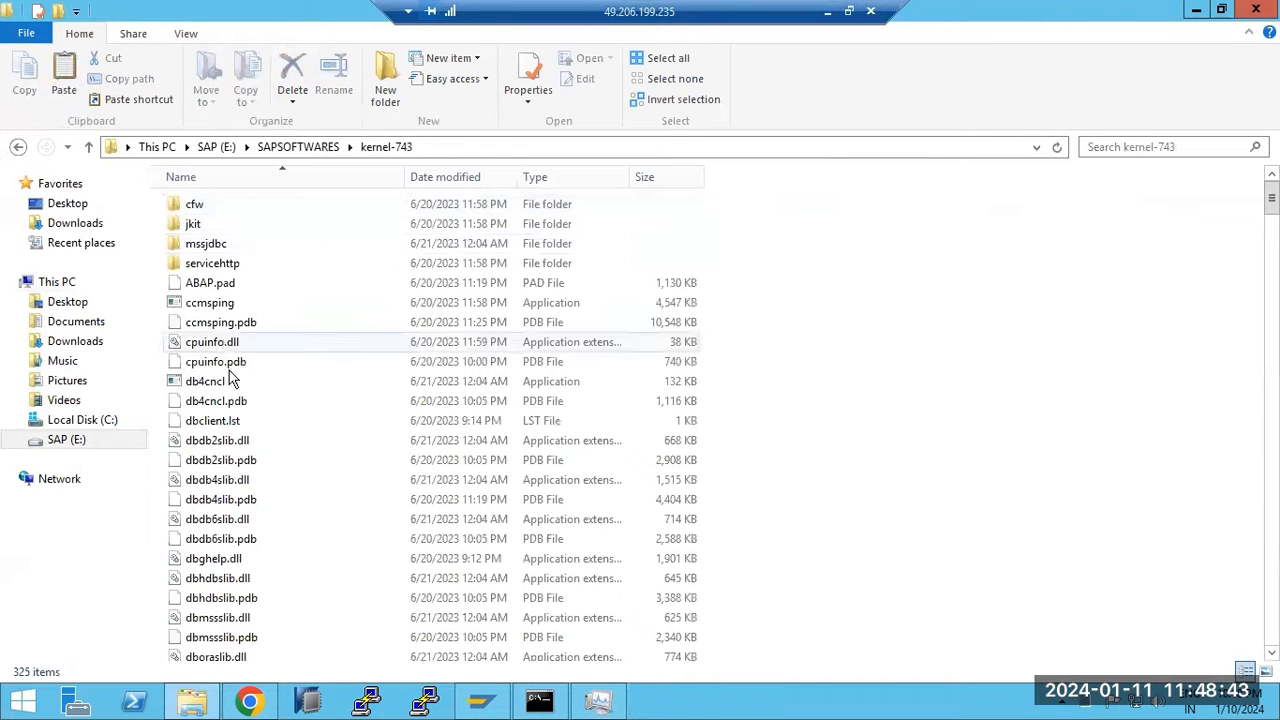
pyautogui.click(232, 385)
pyautogui.hotkey('ctrl', 'a')
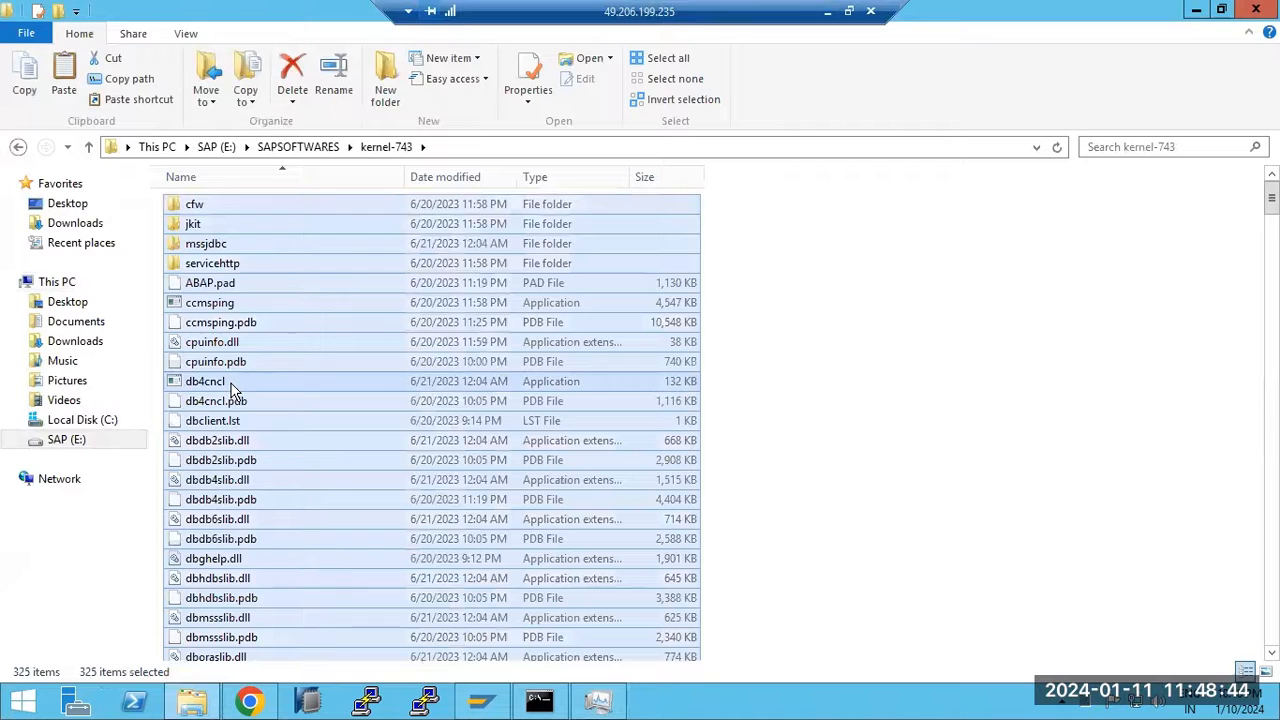
# Paste the kernel-743 files into C:\usr\sap\ECD\ASCS31\exe
pyautogui.click(72, 422)
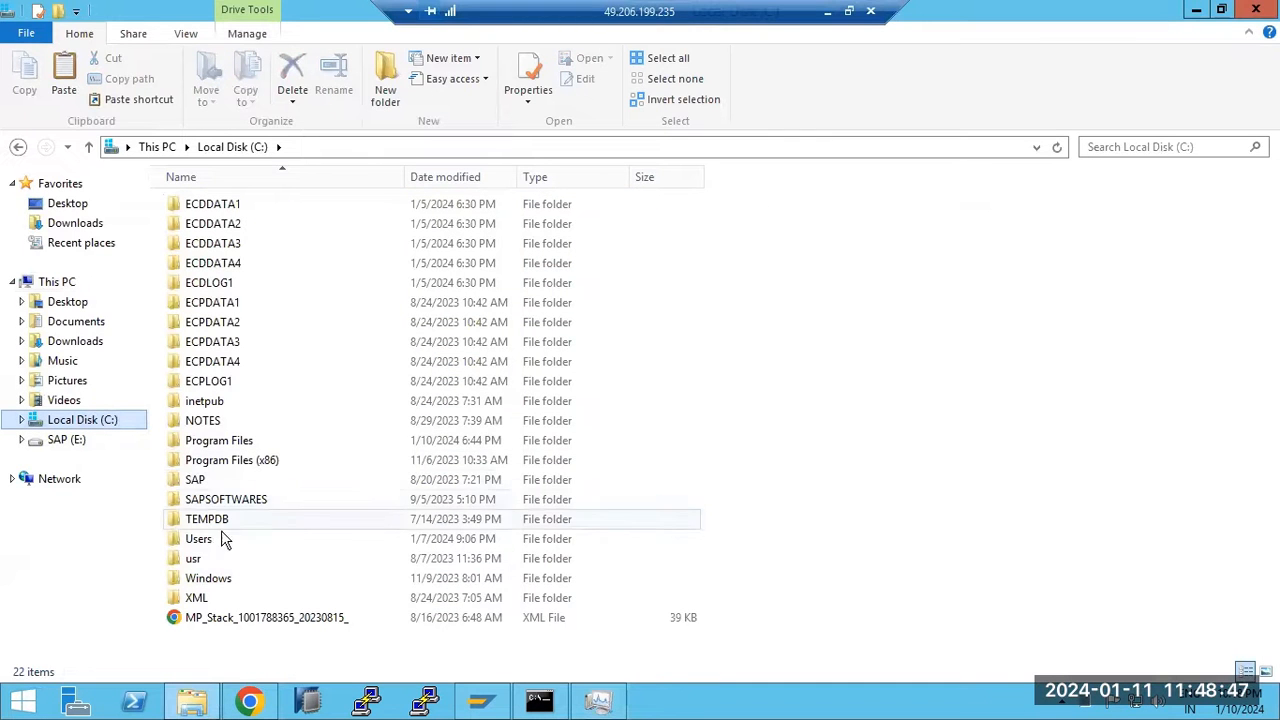
pyautogui.doubleClick(196, 561)
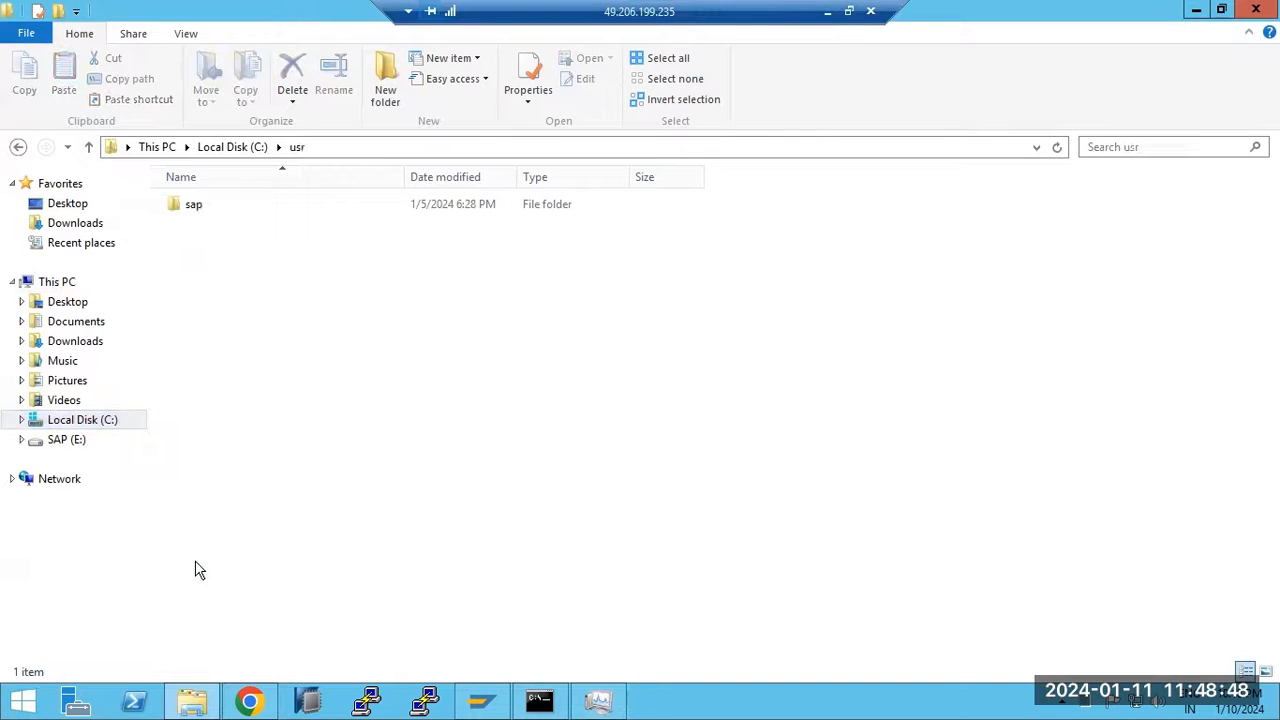
pyautogui.doubleClick(190, 207)
pyautogui.doubleClick(208, 223)
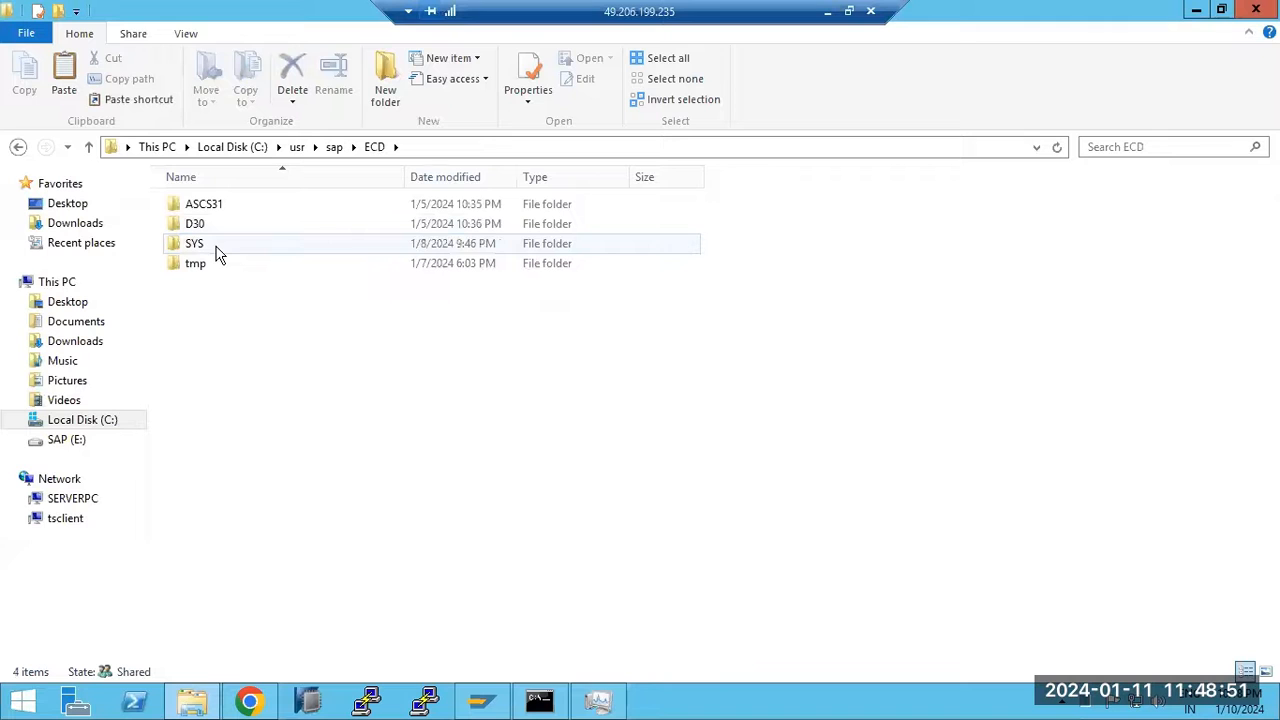
pyautogui.doubleClick(211, 206)
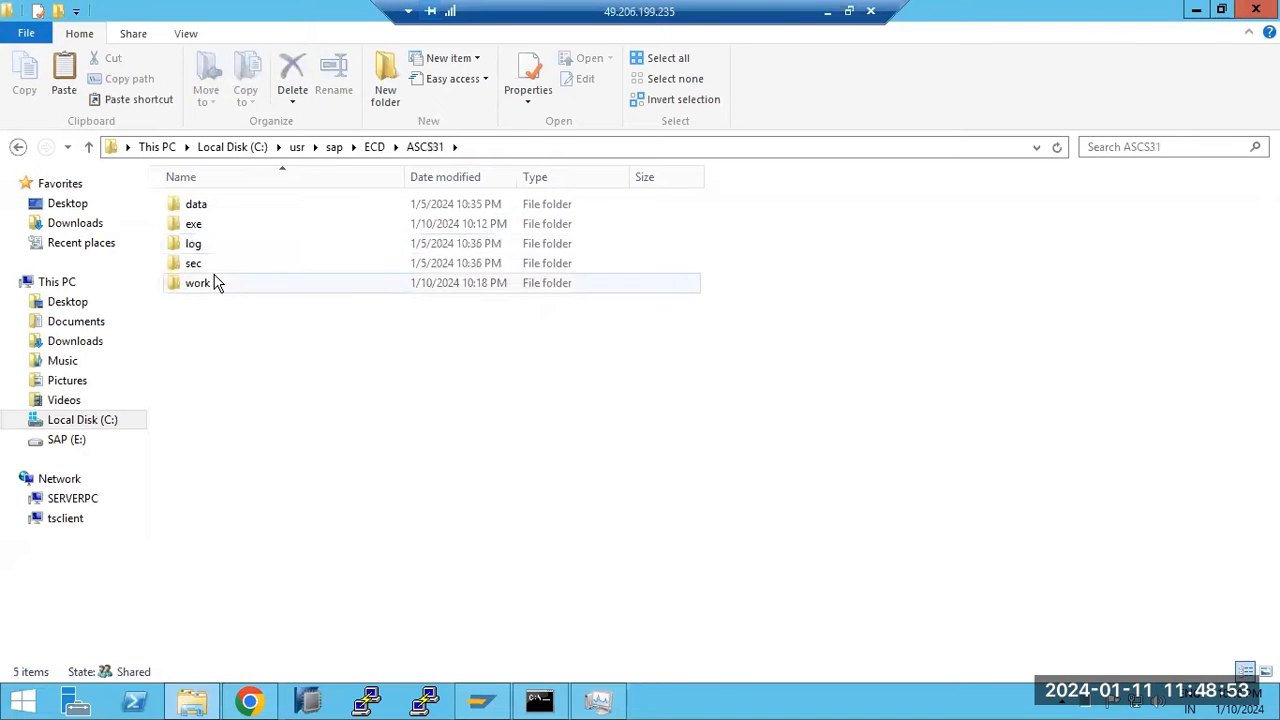
pyautogui.doubleClick(203, 226)
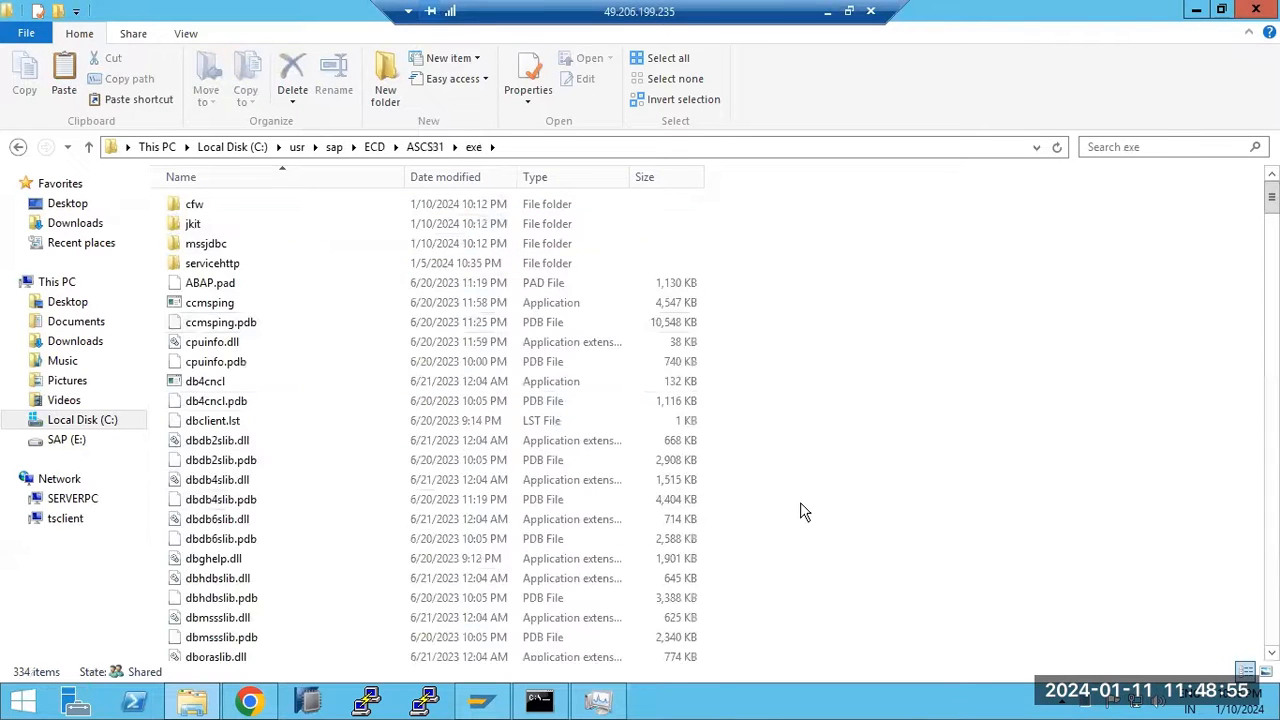
pyautogui.hotkey('ctrl', 'v')
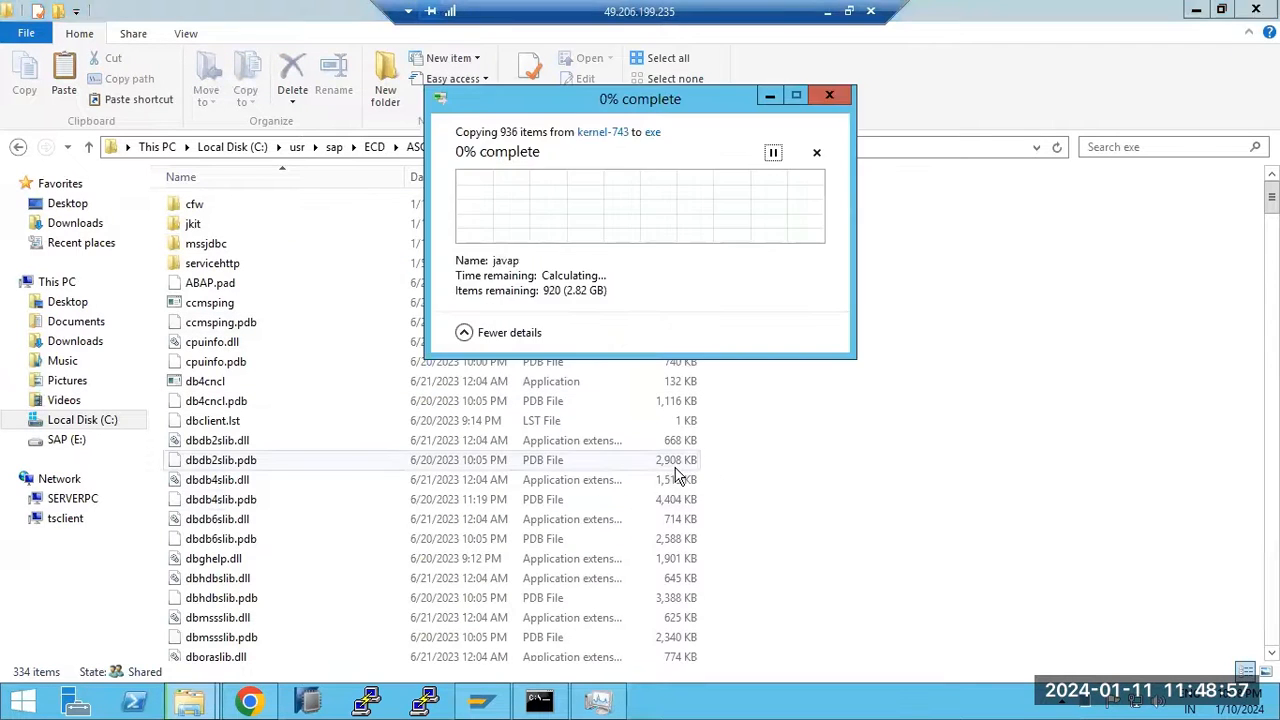
# Replace the same-named exe files with the kernel-743 versions, then return to the Paint notes
pyautogui.click(598, 700)
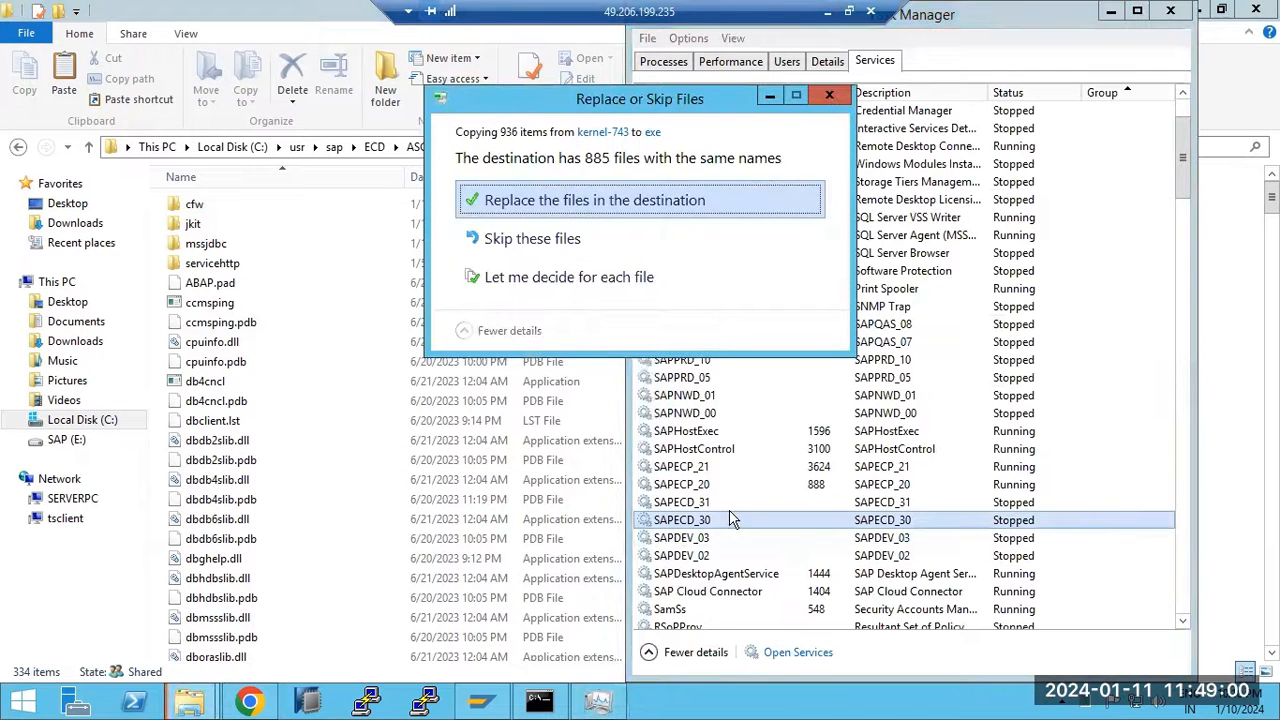
pyautogui.click(527, 201)
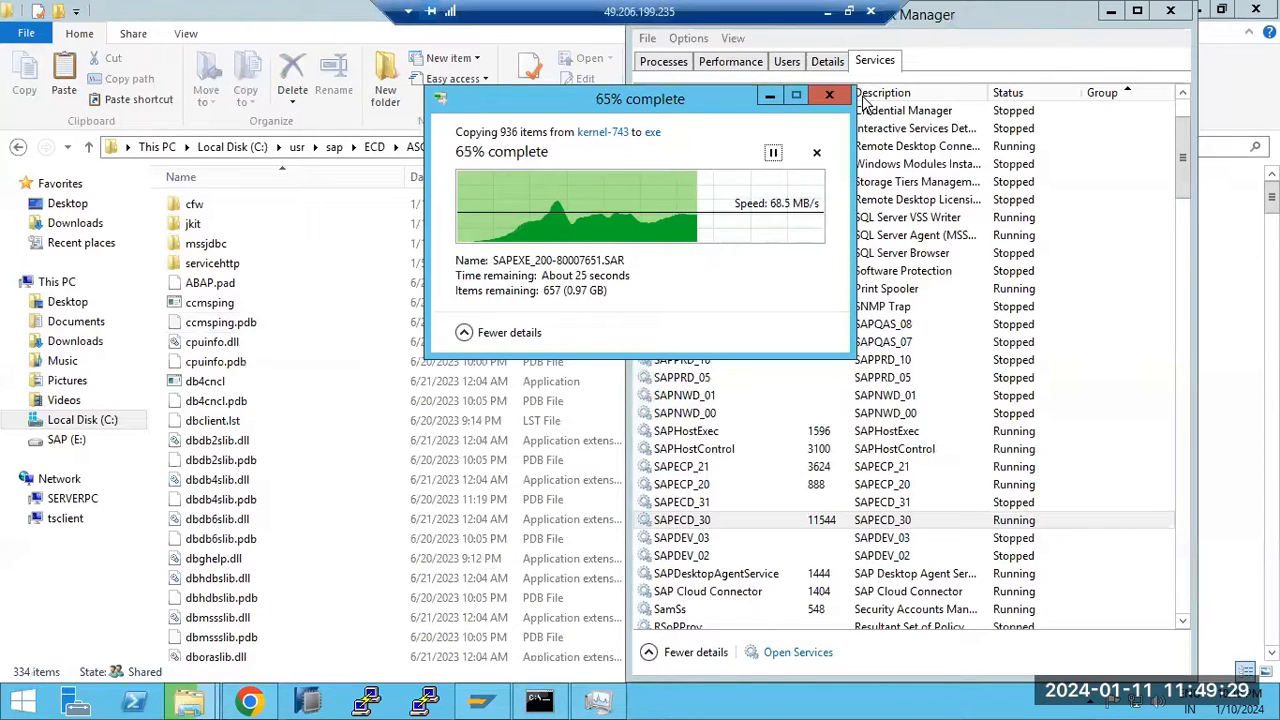
pyautogui.click(828, 12)
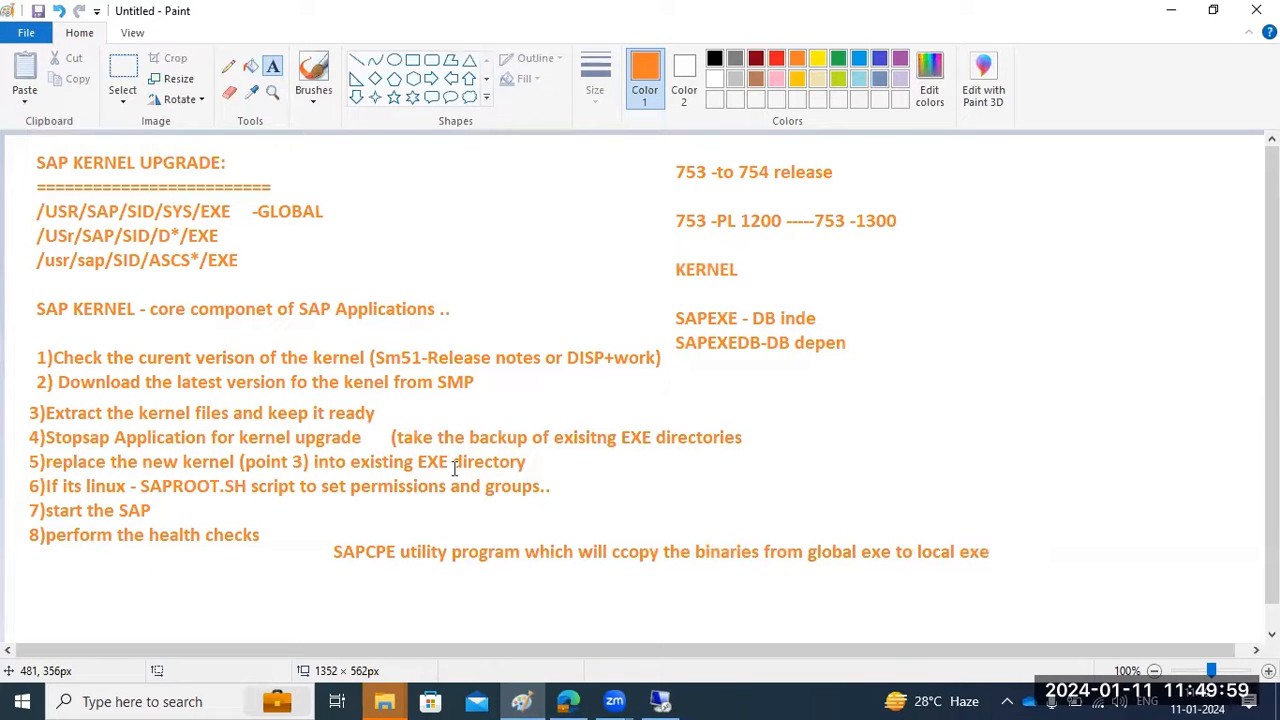
# Go back up to the ECD folder and start the SAPECD_31 service again
pyautogui.click(659, 700)
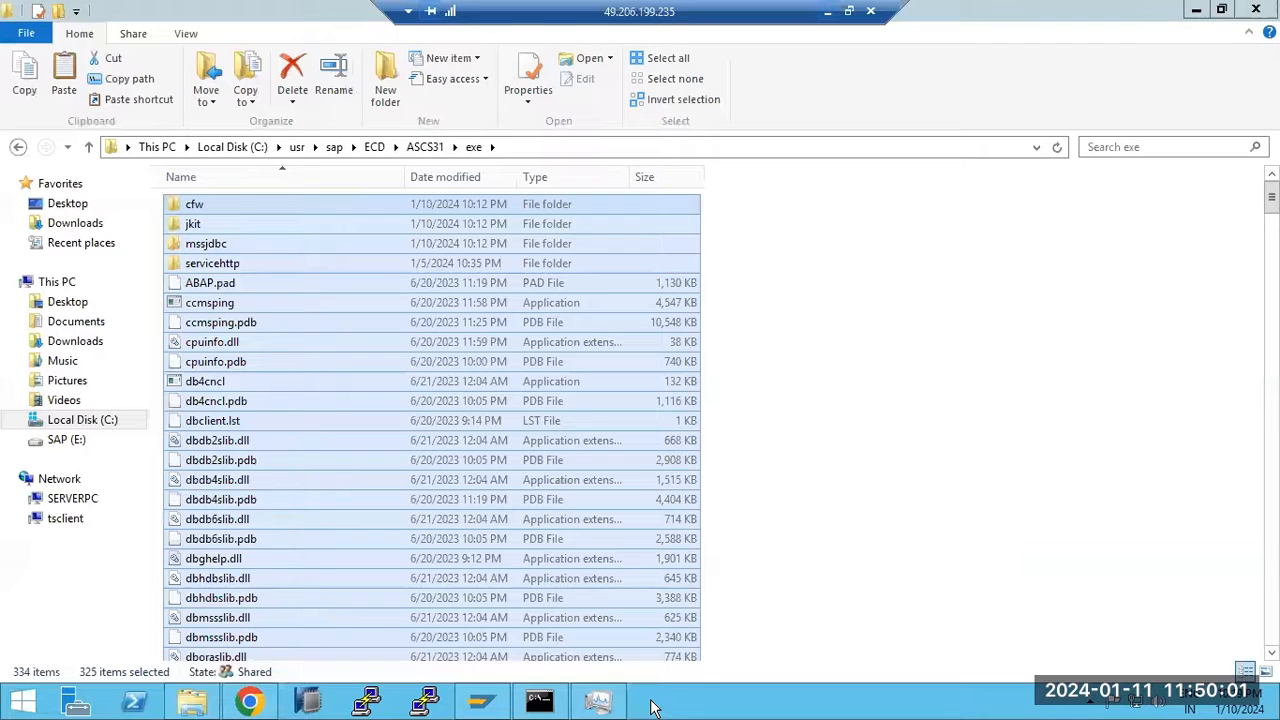
pyautogui.click(377, 150)
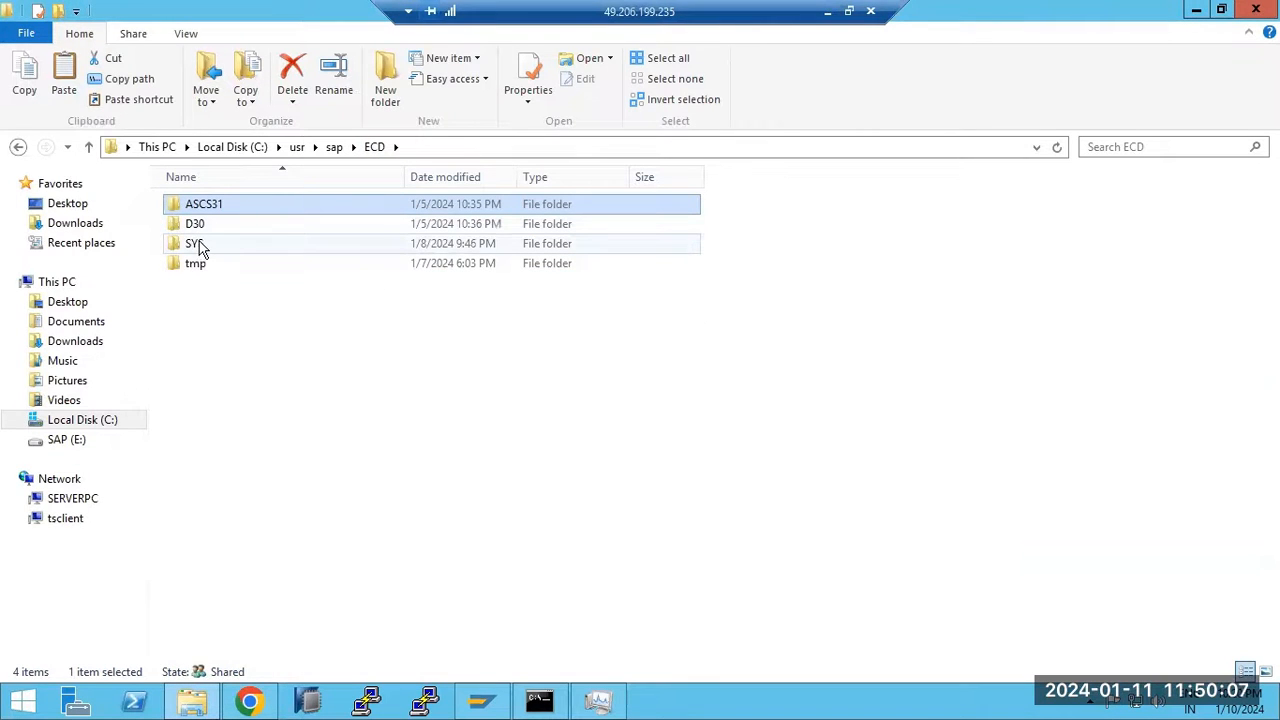
pyautogui.click(598, 700)
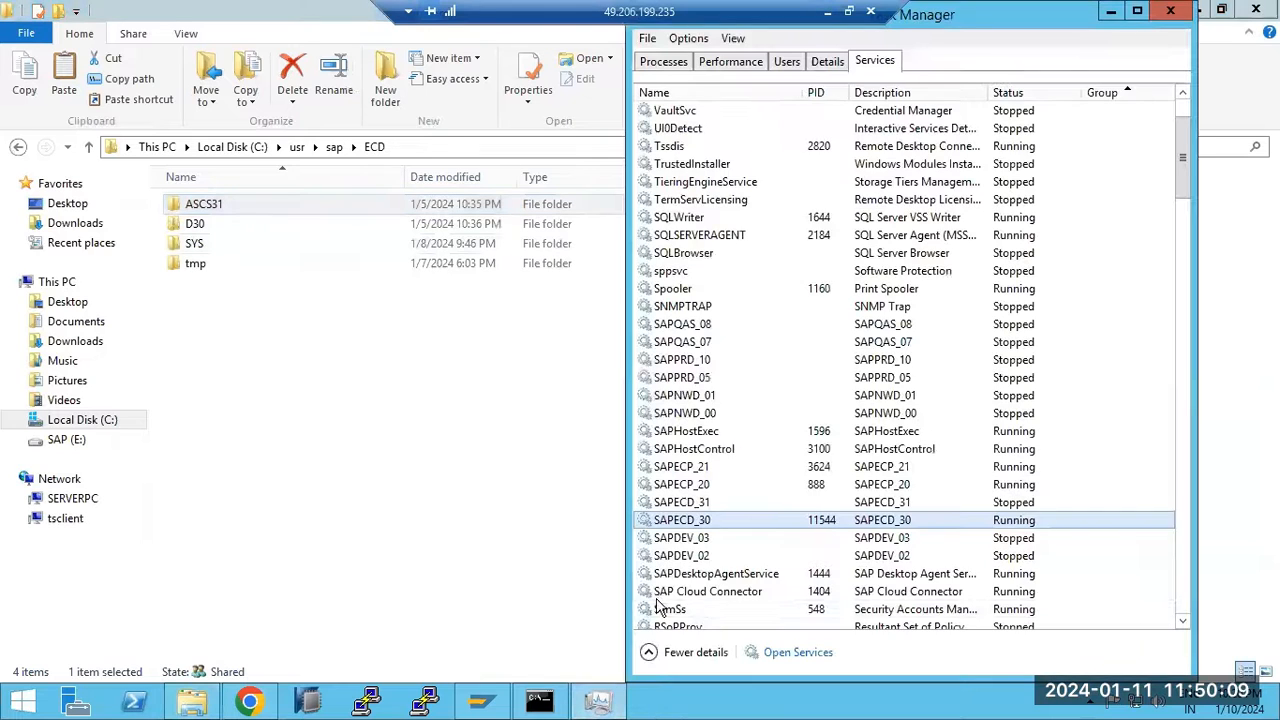
pyautogui.rightClick(781, 504)
pyautogui.click(786, 507)
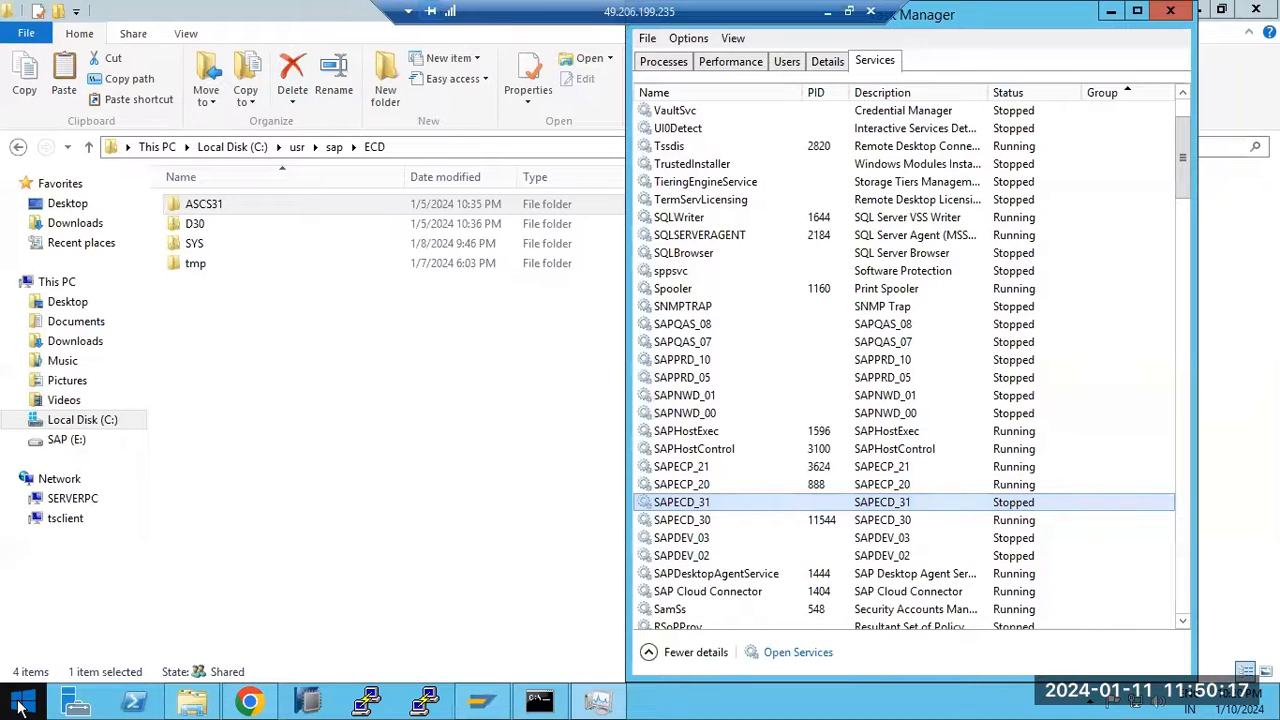
pyautogui.click(22, 703)
# Restart the remote server from the power options, continuing past the shutdown warnings
pyautogui.click(1160, 88)
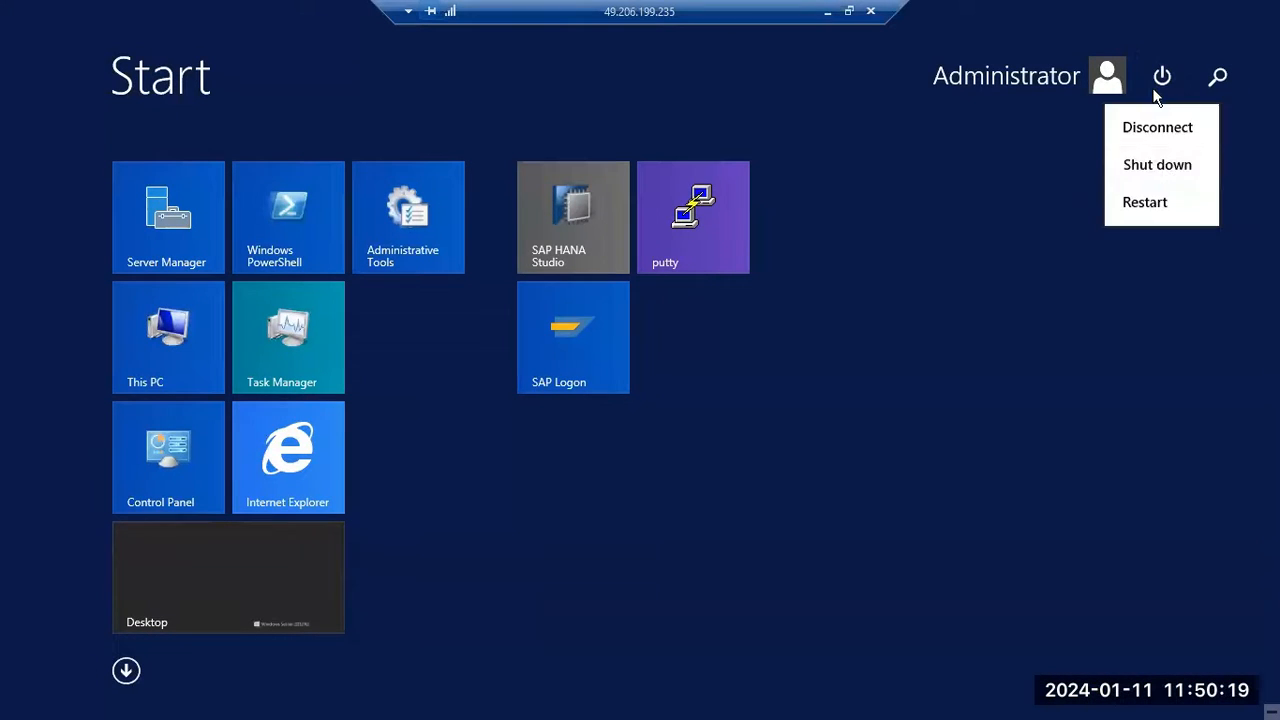
pyautogui.click(1157, 166)
pyautogui.click(1203, 232)
pyautogui.click(1198, 210)
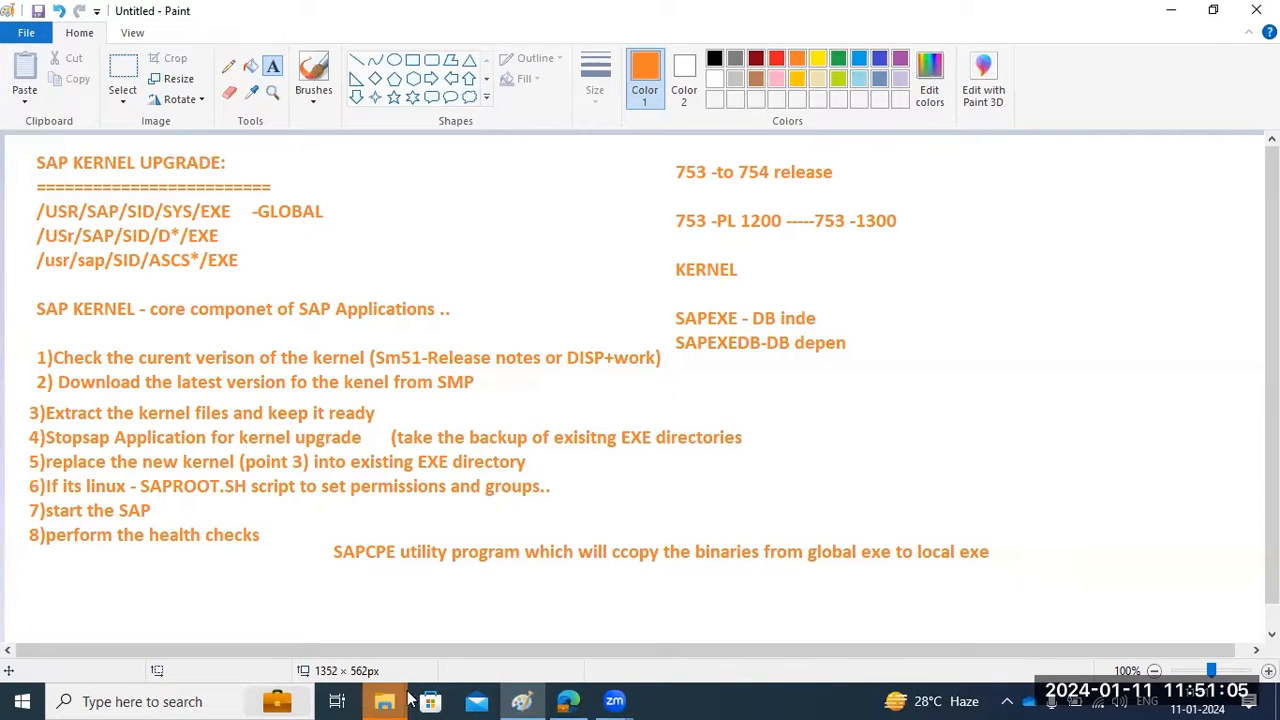
# Minimize the Paint notes to return to the restarted server's Server Manager
pyautogui.click(519, 699)
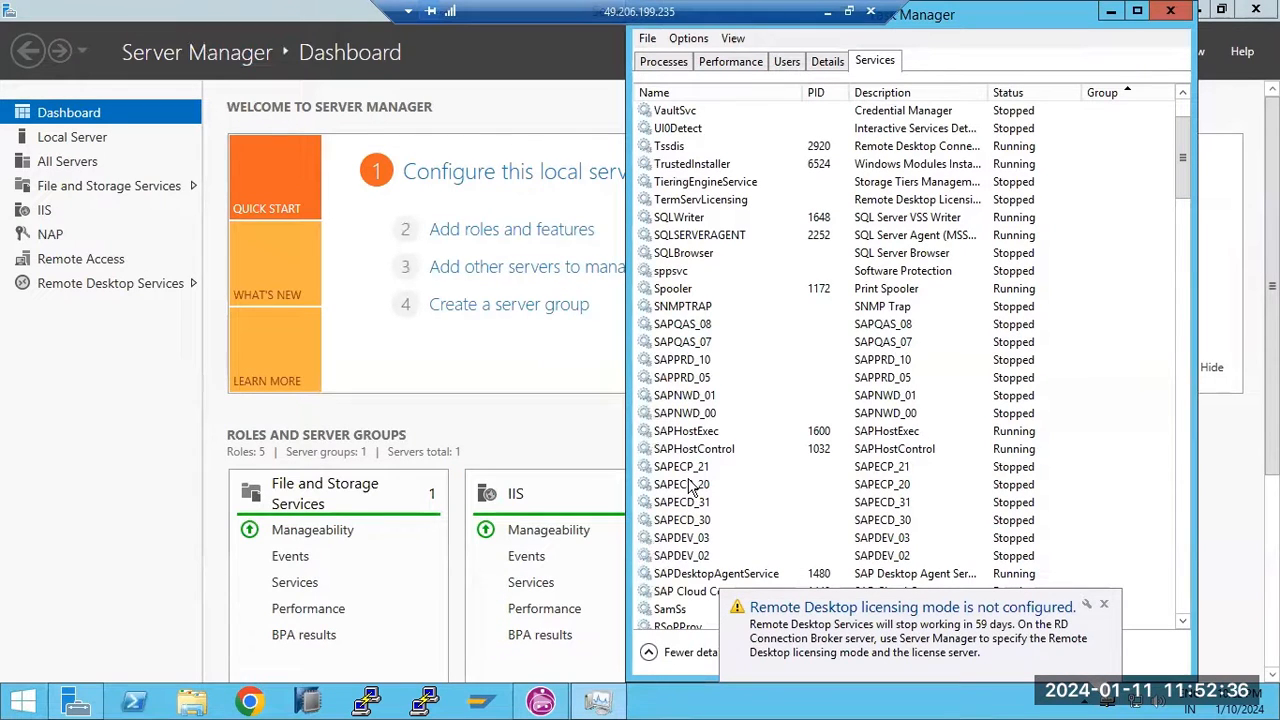
# Dismiss the RD licensing notification, then start the SAPECP_21 and SAPECP_20 services
pyautogui.click(1104, 604)
pyautogui.click(705, 505)
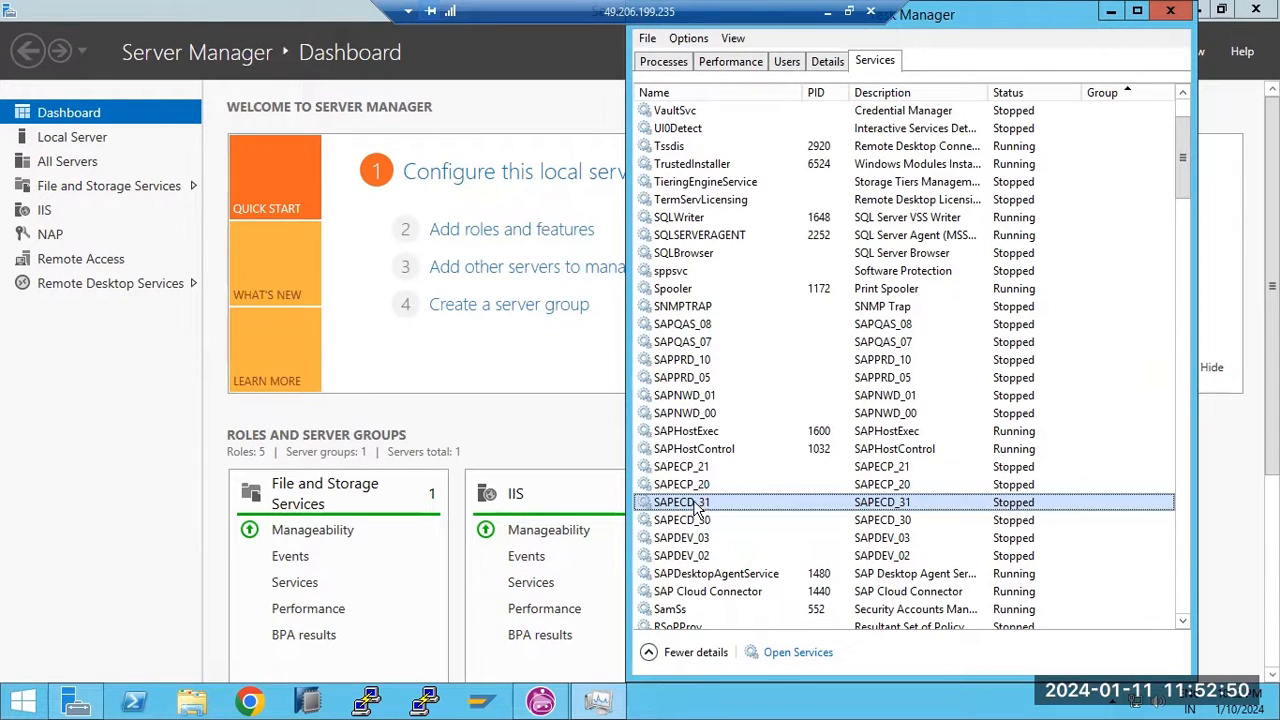
pyautogui.click(714, 466)
pyautogui.rightClick(742, 467)
pyautogui.click(745, 477)
pyautogui.click(731, 485)
pyautogui.rightClick(731, 485)
pyautogui.click(752, 497)
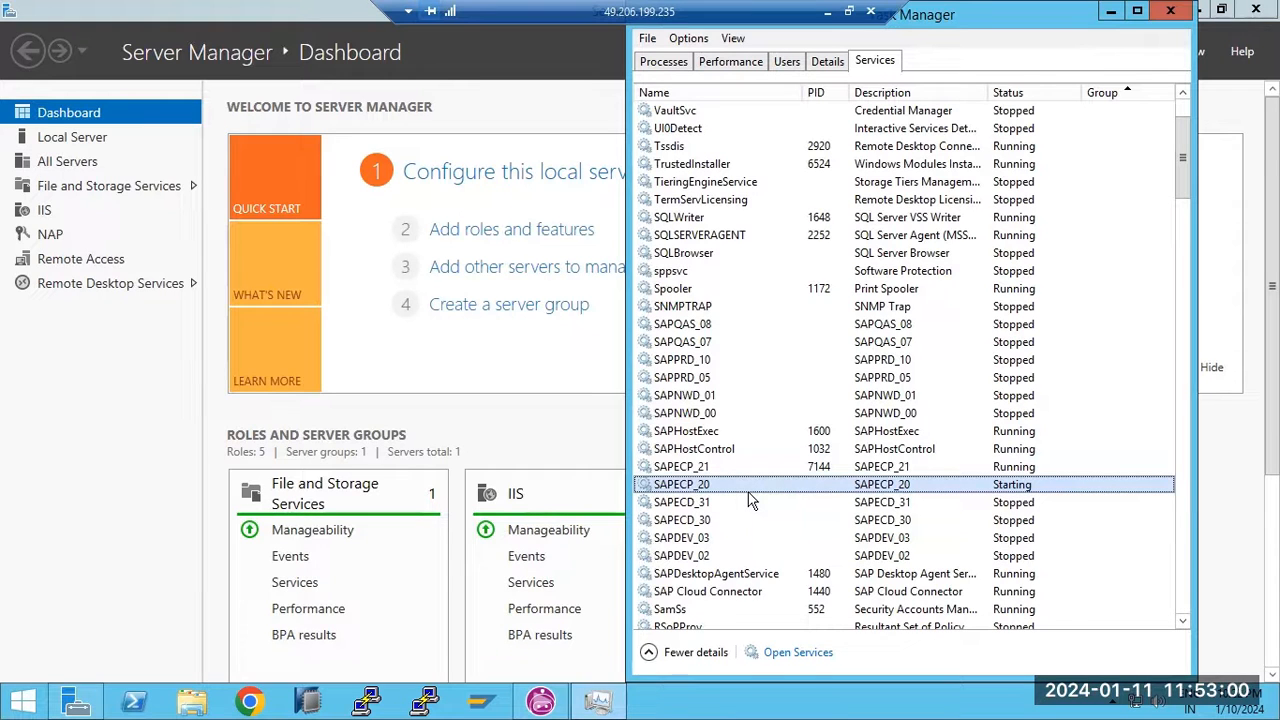
pyautogui.click(198, 701)
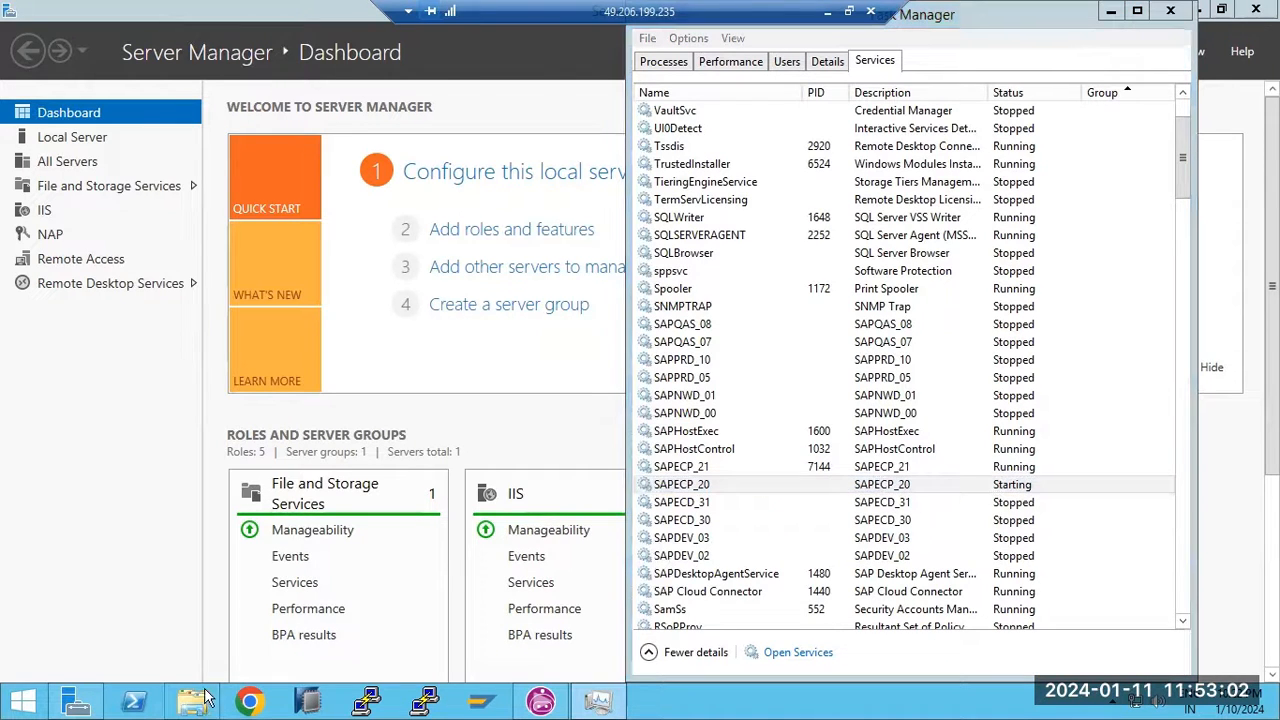
# Browse to C:\usr\sap\ECD\SYS\profile in File Explorer, then minimize it
pyautogui.doubleClick(285, 364)
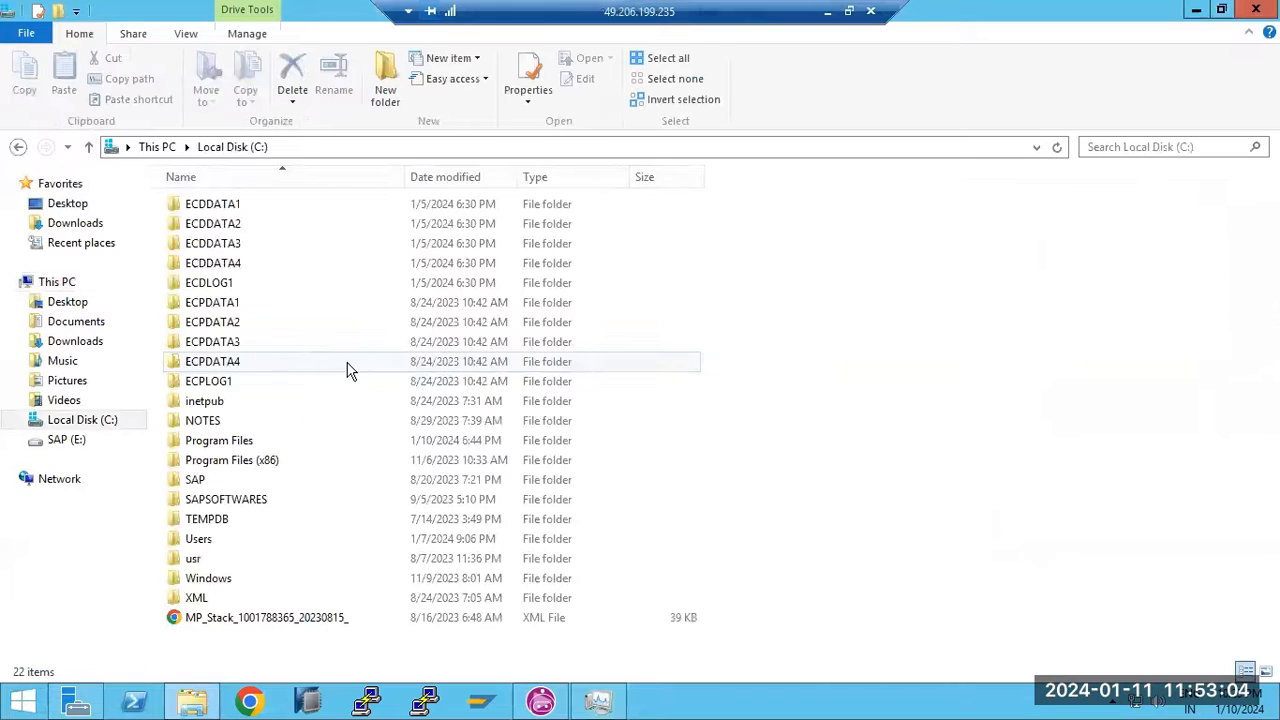
pyautogui.doubleClick(194, 560)
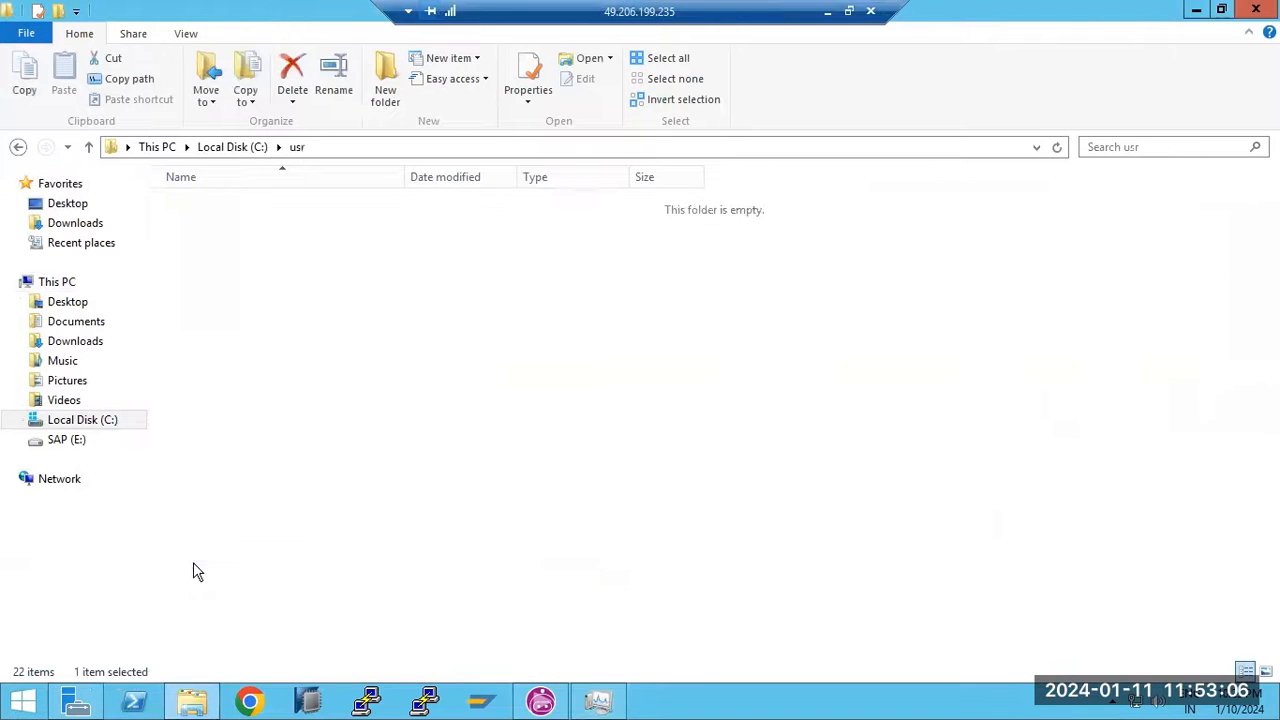
pyautogui.doubleClick(195, 205)
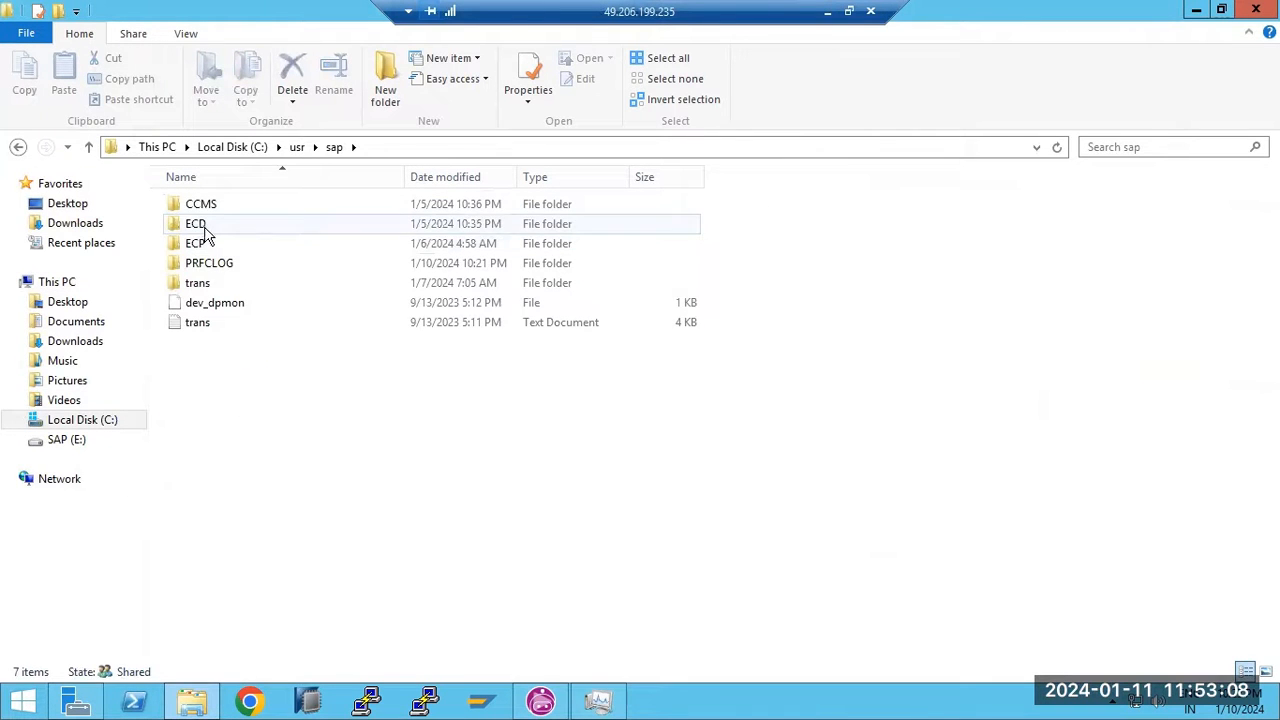
pyautogui.doubleClick(197, 224)
pyautogui.doubleClick(200, 243)
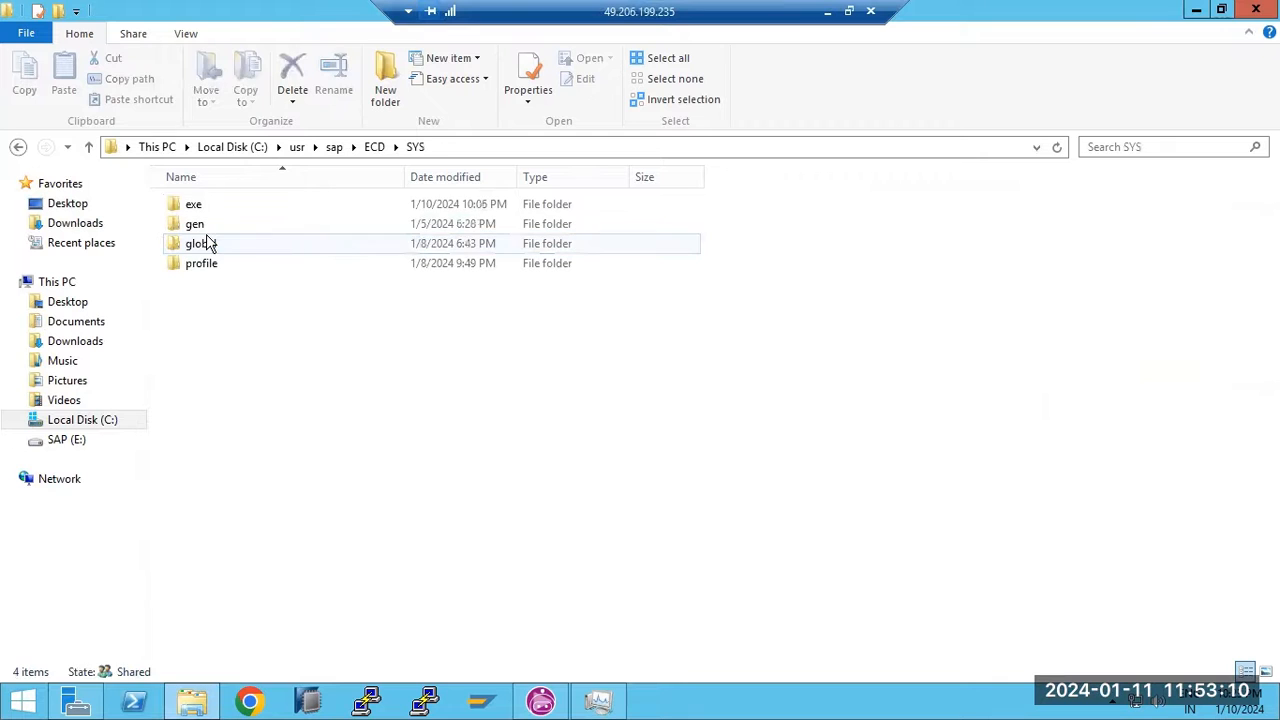
pyautogui.click(216, 265)
pyautogui.doubleClick(218, 265)
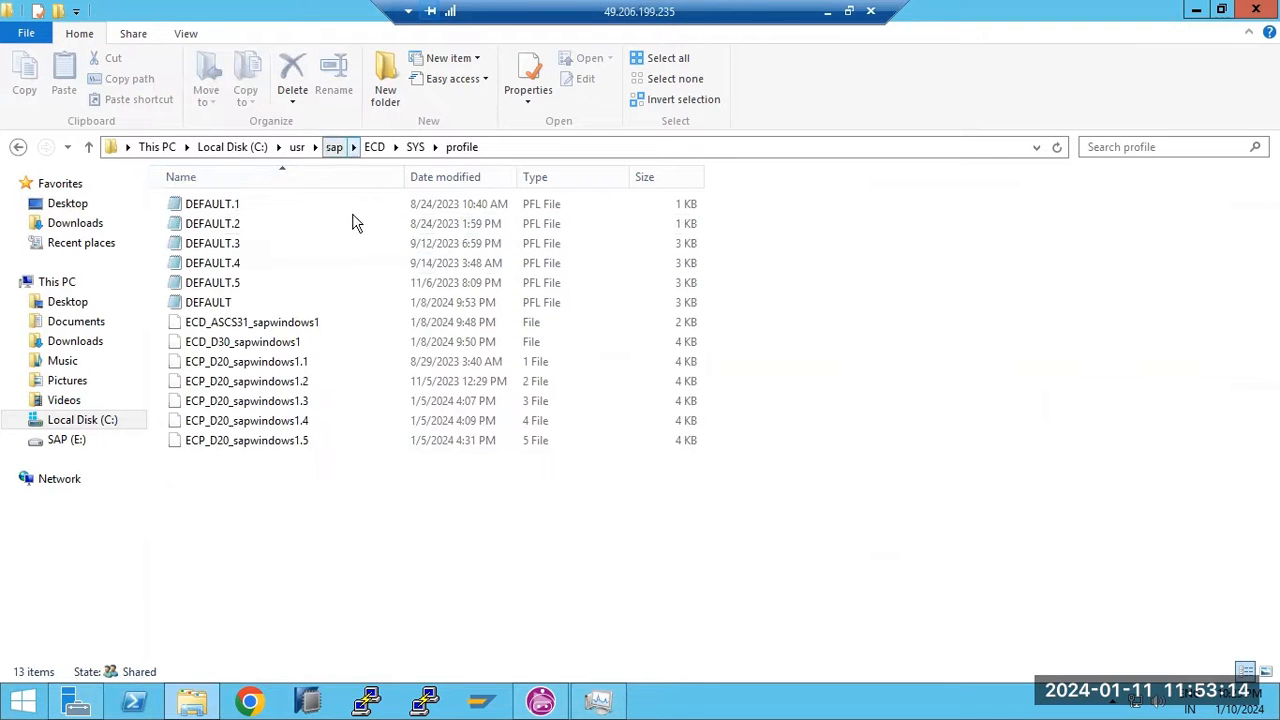
pyautogui.click(195, 700)
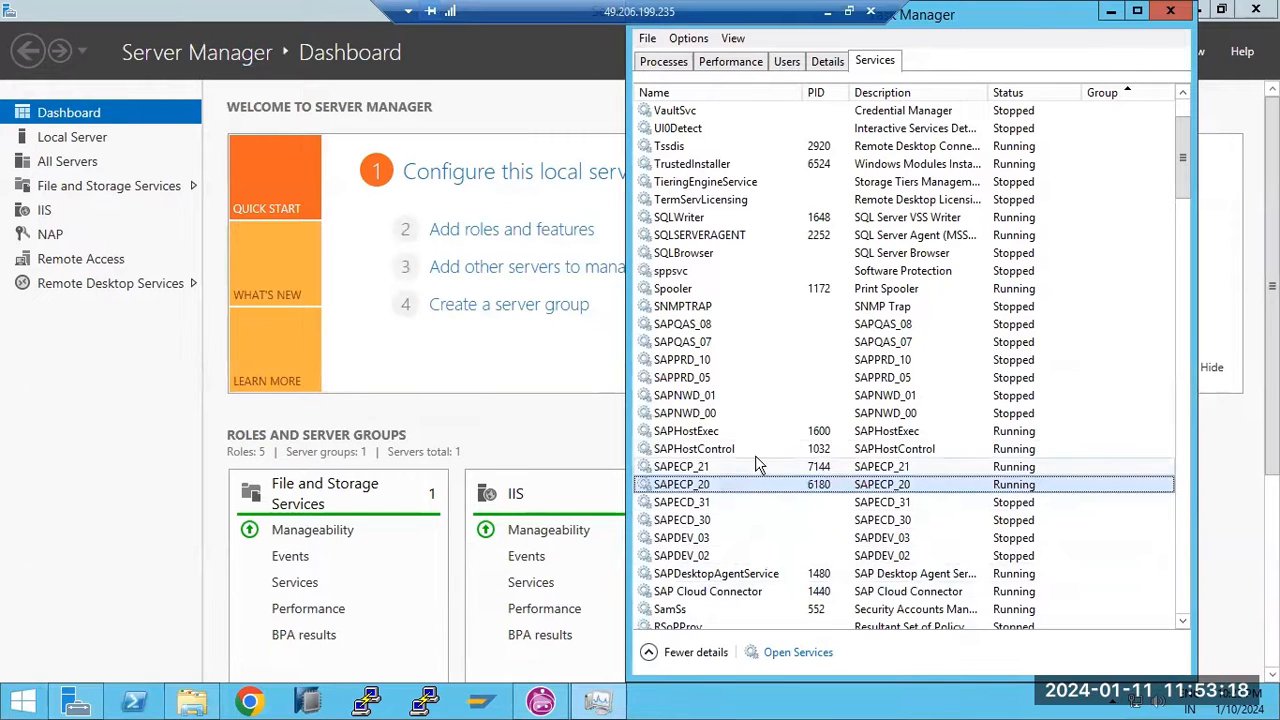
# Get SAPECD_30 running as PID 2340, close Server Manager, and select SAPECD_31
pyautogui.click(706, 516)
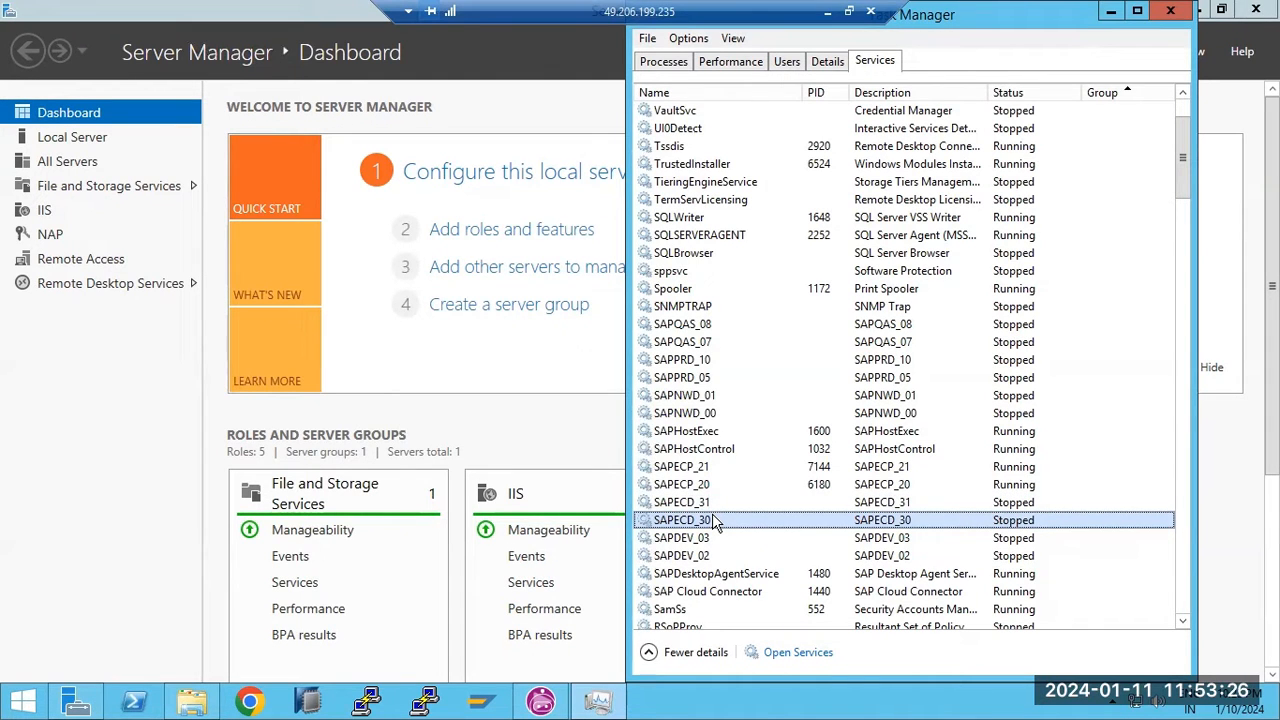
pyautogui.click(1255, 12)
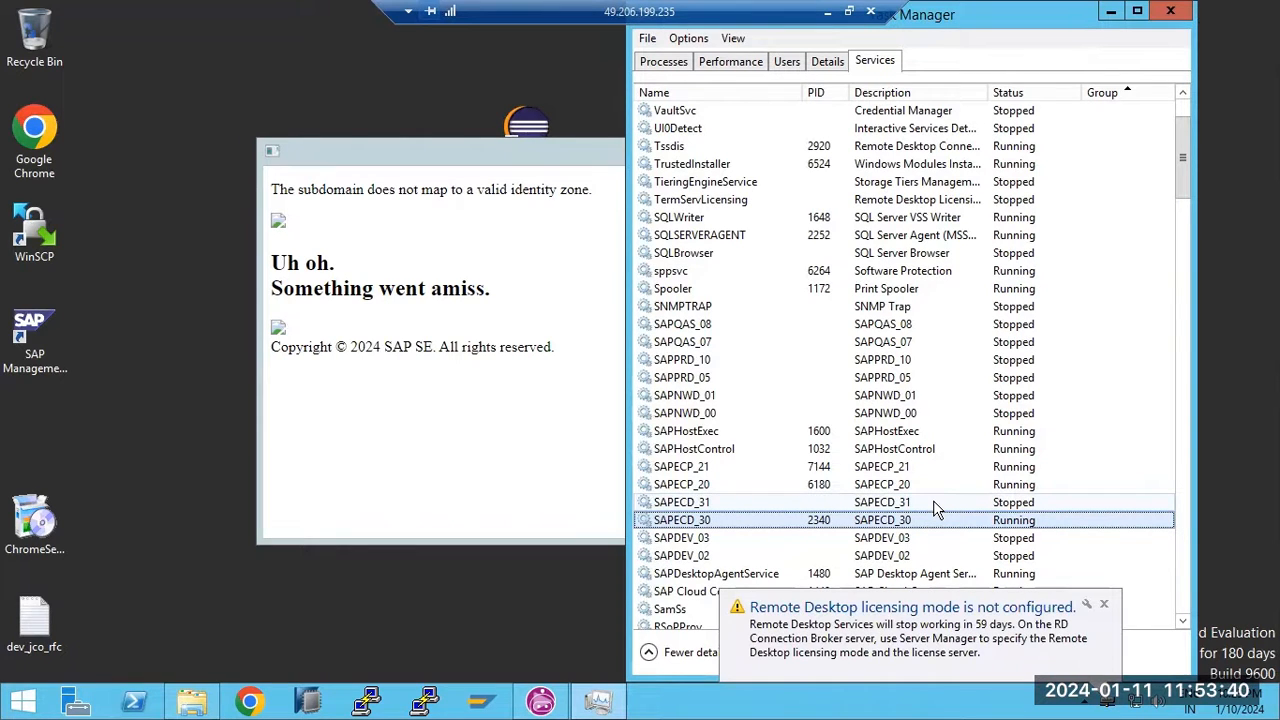
pyautogui.click(933, 503)
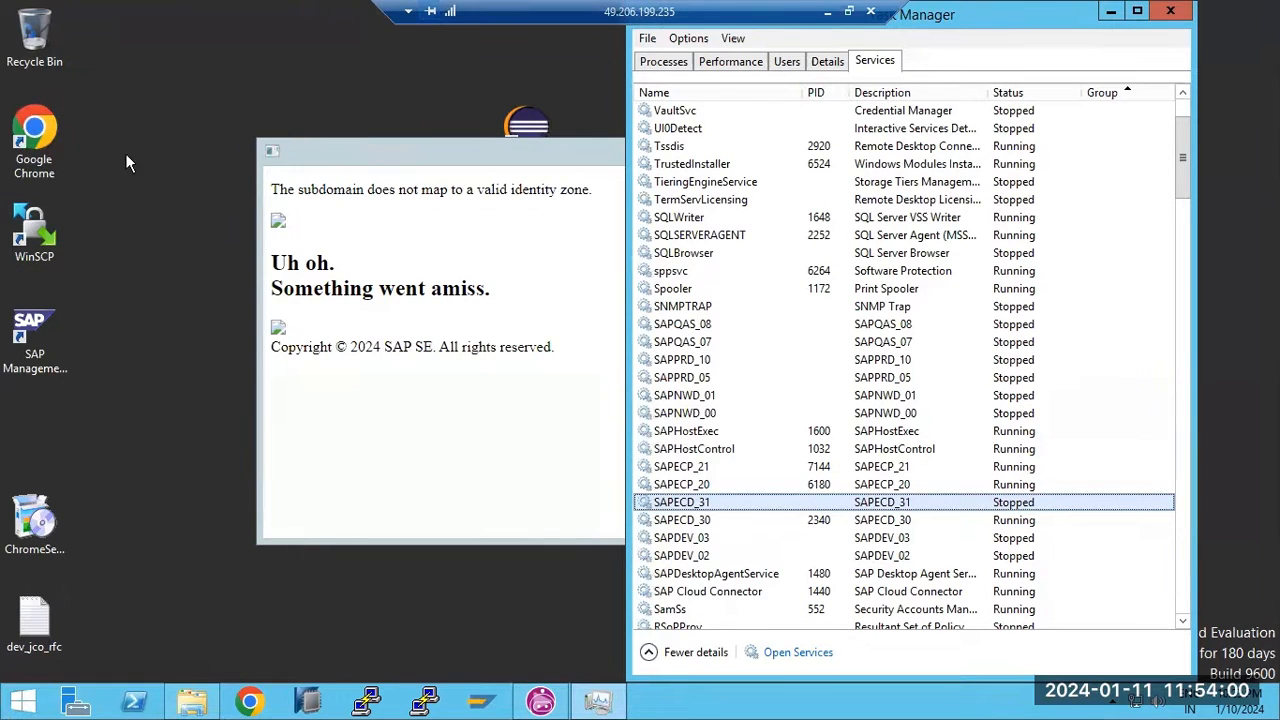
# Go back up to the sap folder, then minimize all windows to show the desktop
pyautogui.click(192, 703)
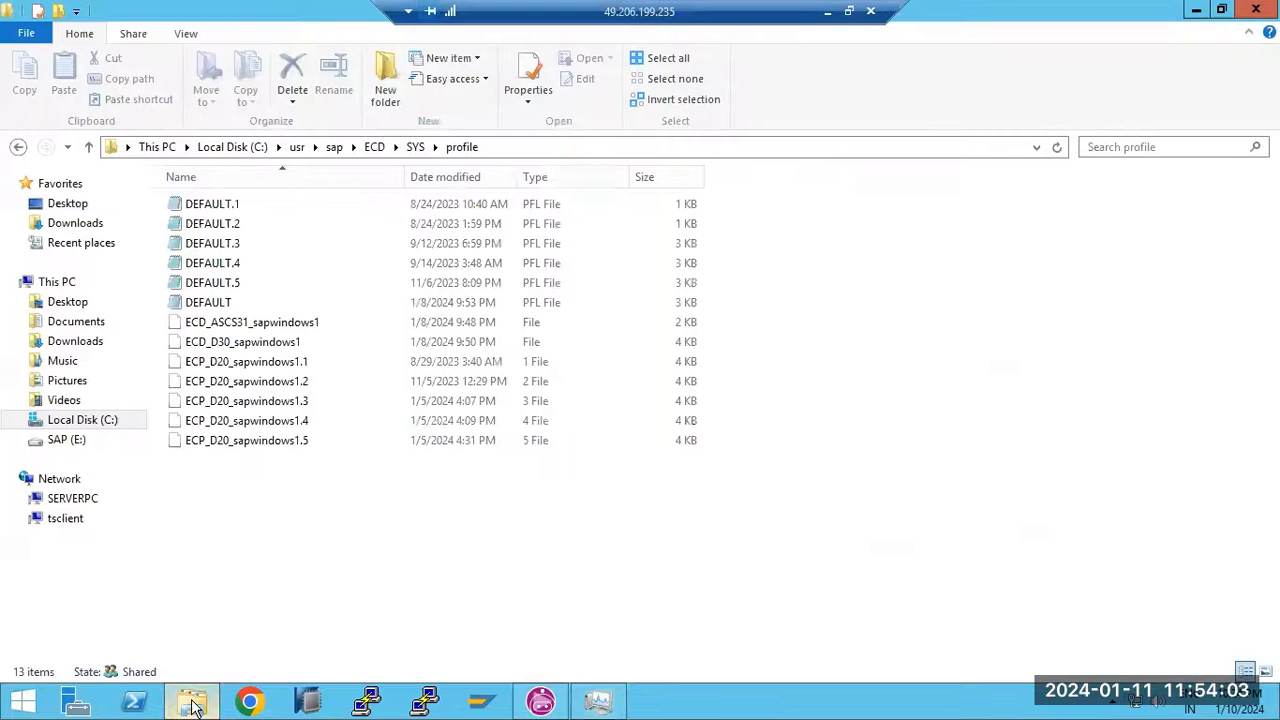
pyautogui.click(330, 148)
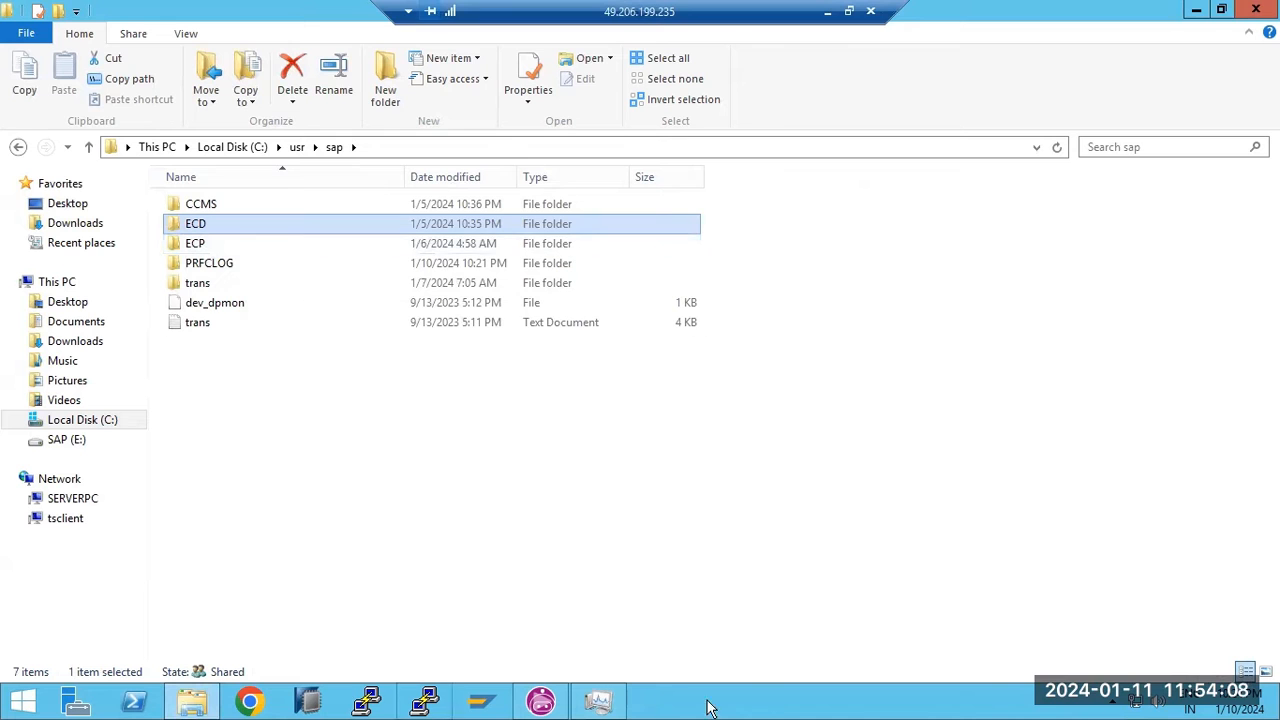
pyautogui.click(778, 708)
pyautogui.rightClick(778, 708)
pyautogui.click(830, 626)
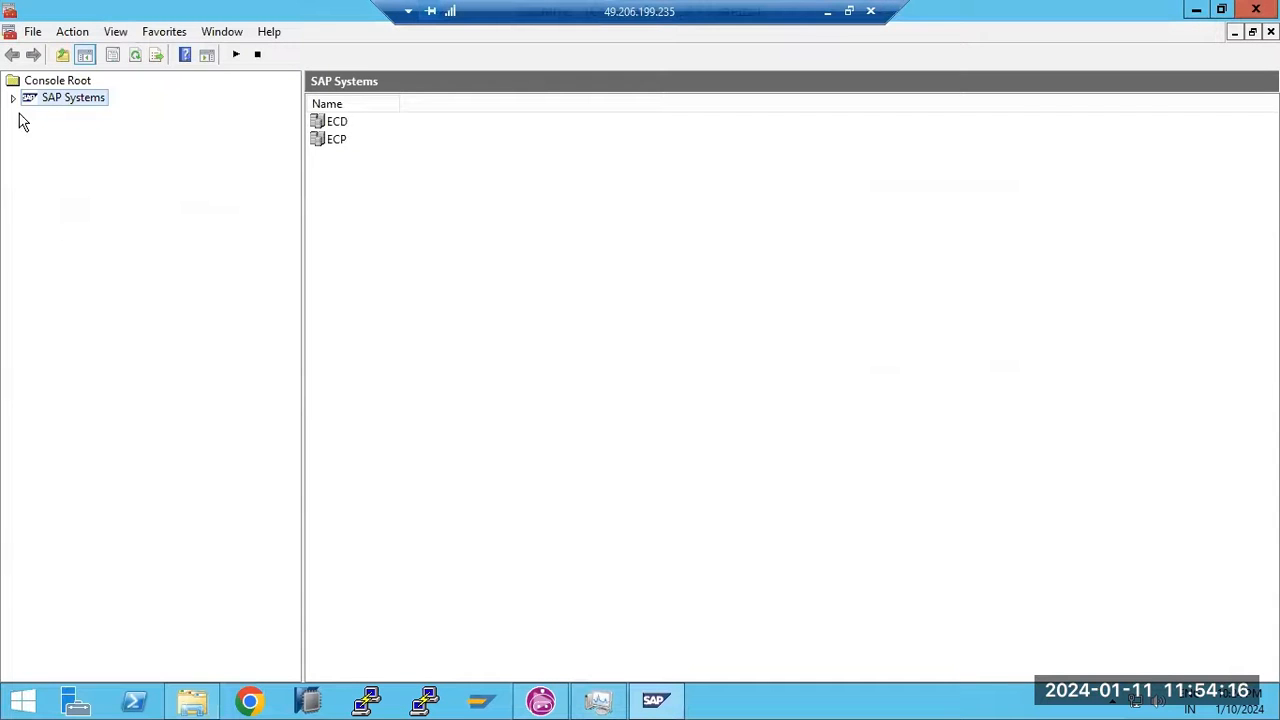
# Expand SAP Systems and the ECP (sapwindows1 20) and ECD (sapwindows1 31) instance trees
pyautogui.click(13, 98)
pyautogui.click(31, 131)
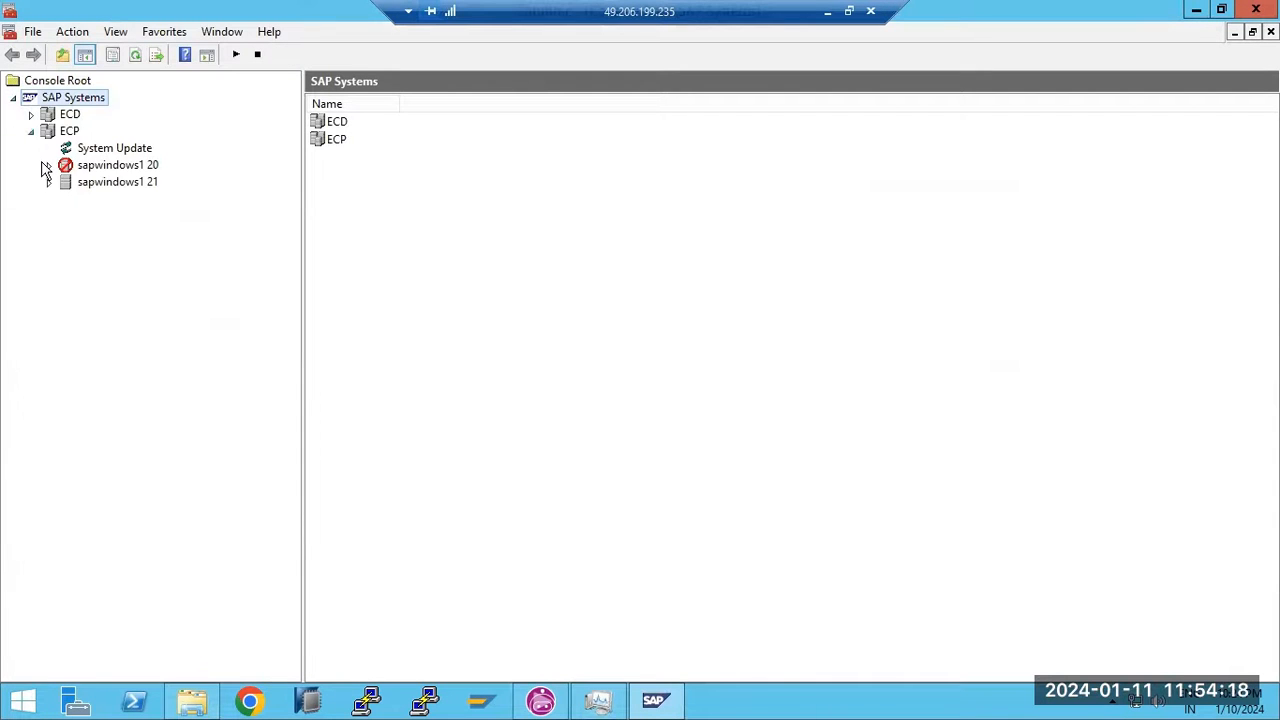
pyautogui.click(47, 166)
pyautogui.click(31, 114)
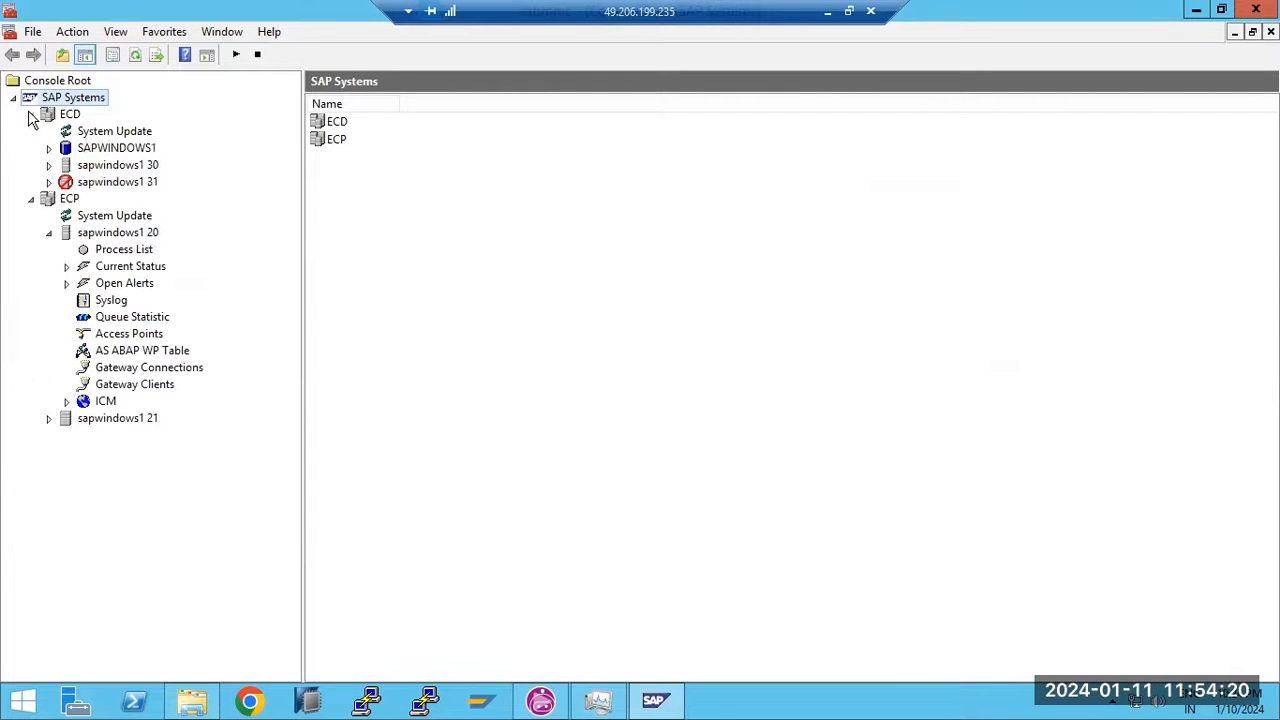
pyautogui.click(48, 182)
# Stop the SAPECD_30 service from Task Manager
pyautogui.rightClick(760, 703)
pyautogui.click(810, 644)
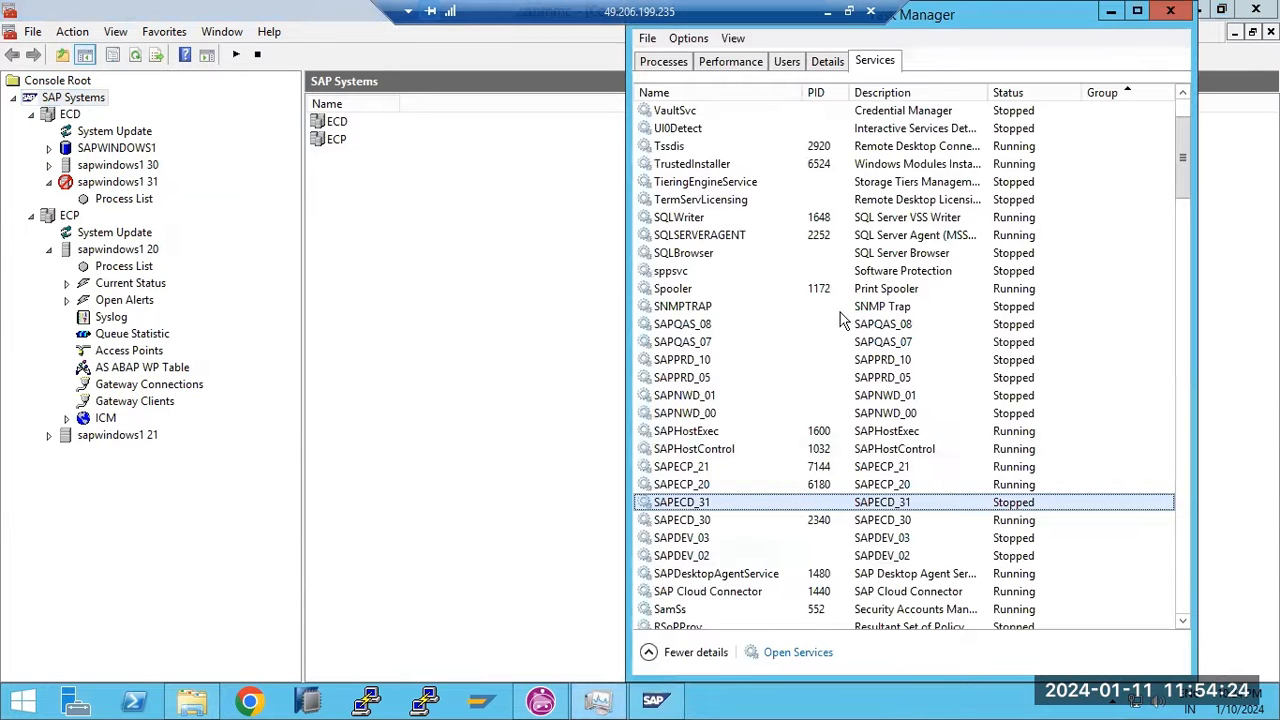
pyautogui.rightClick(722, 520)
pyautogui.click(738, 550)
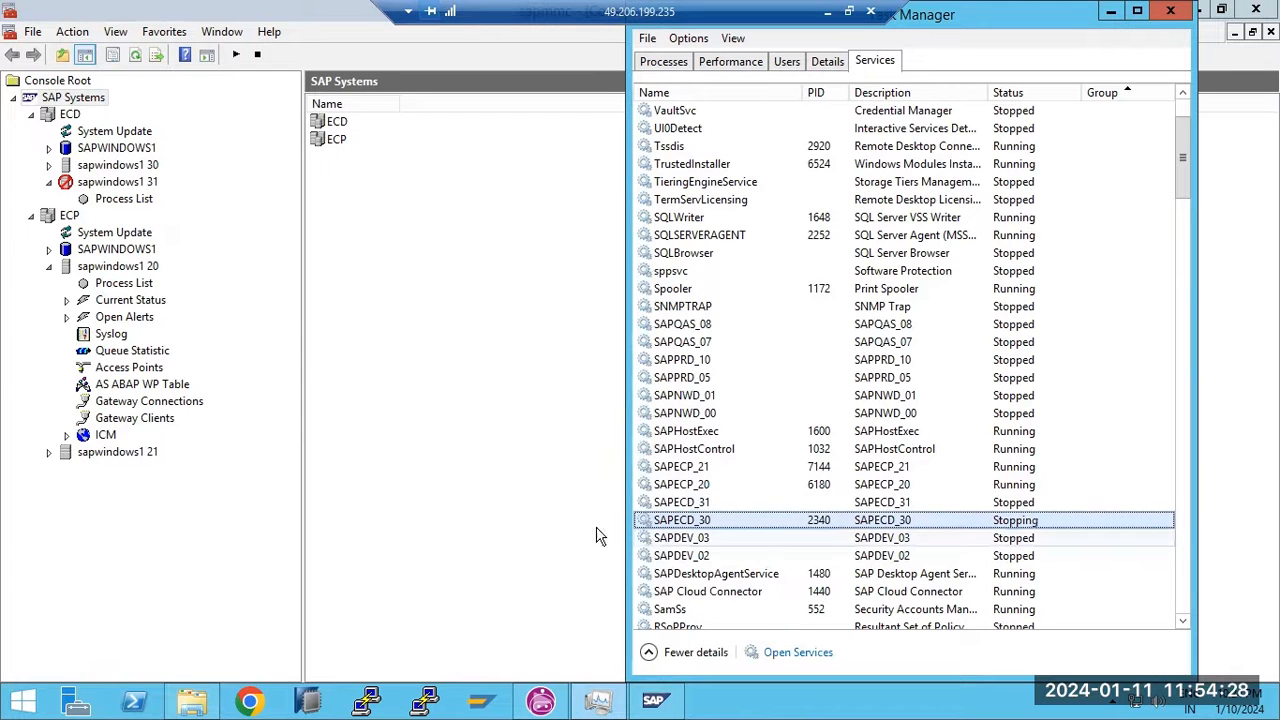
# Close the SAP Management Console and return to File Explorer
pyautogui.click(165, 540)
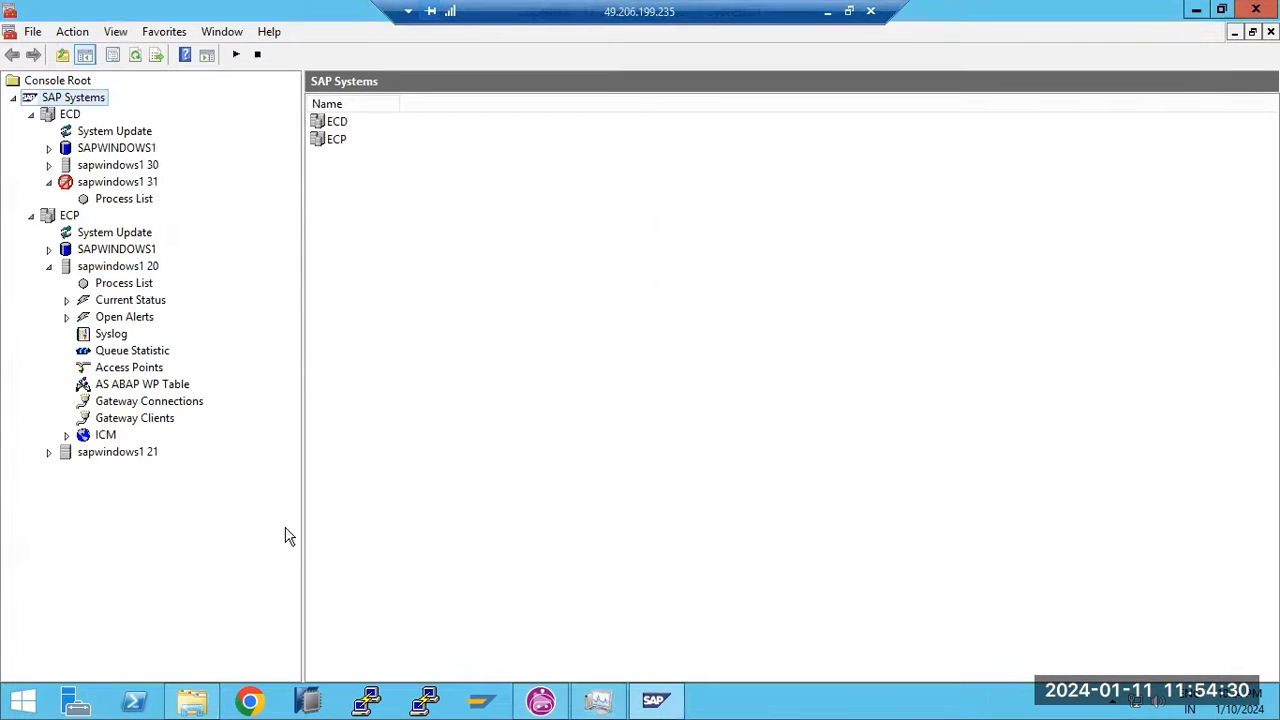
pyautogui.click(1256, 10)
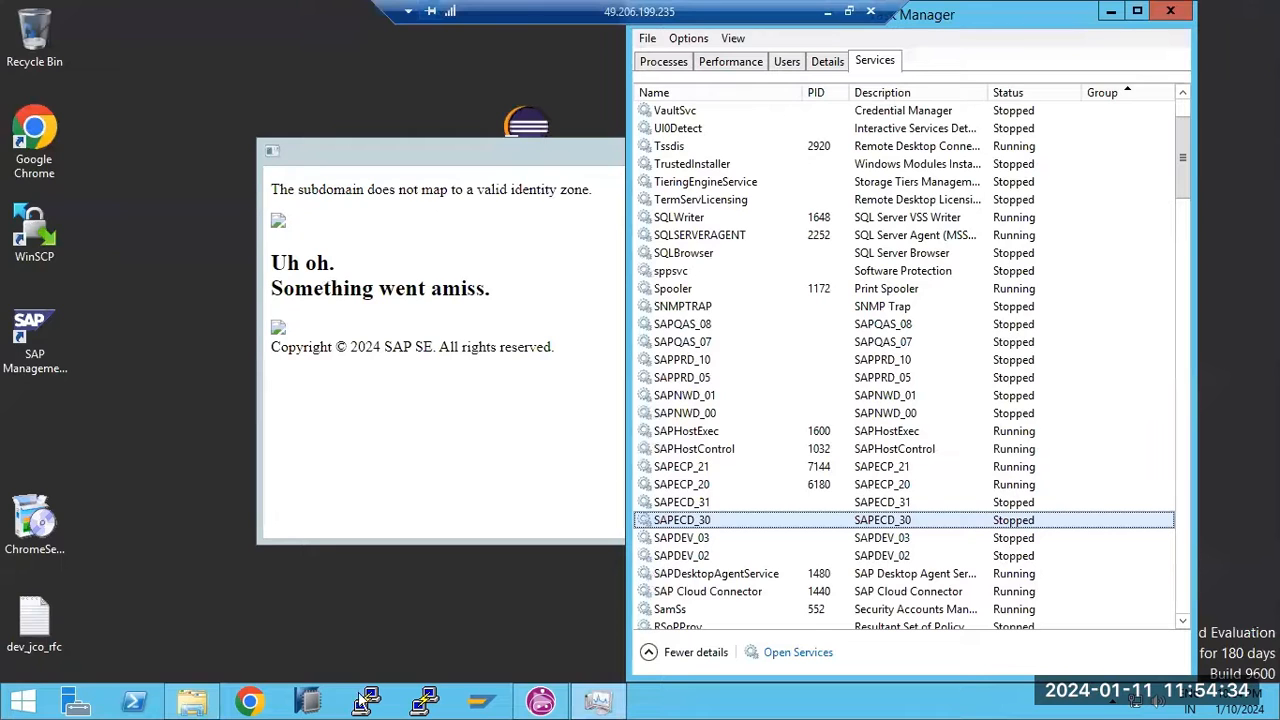
pyautogui.click(192, 702)
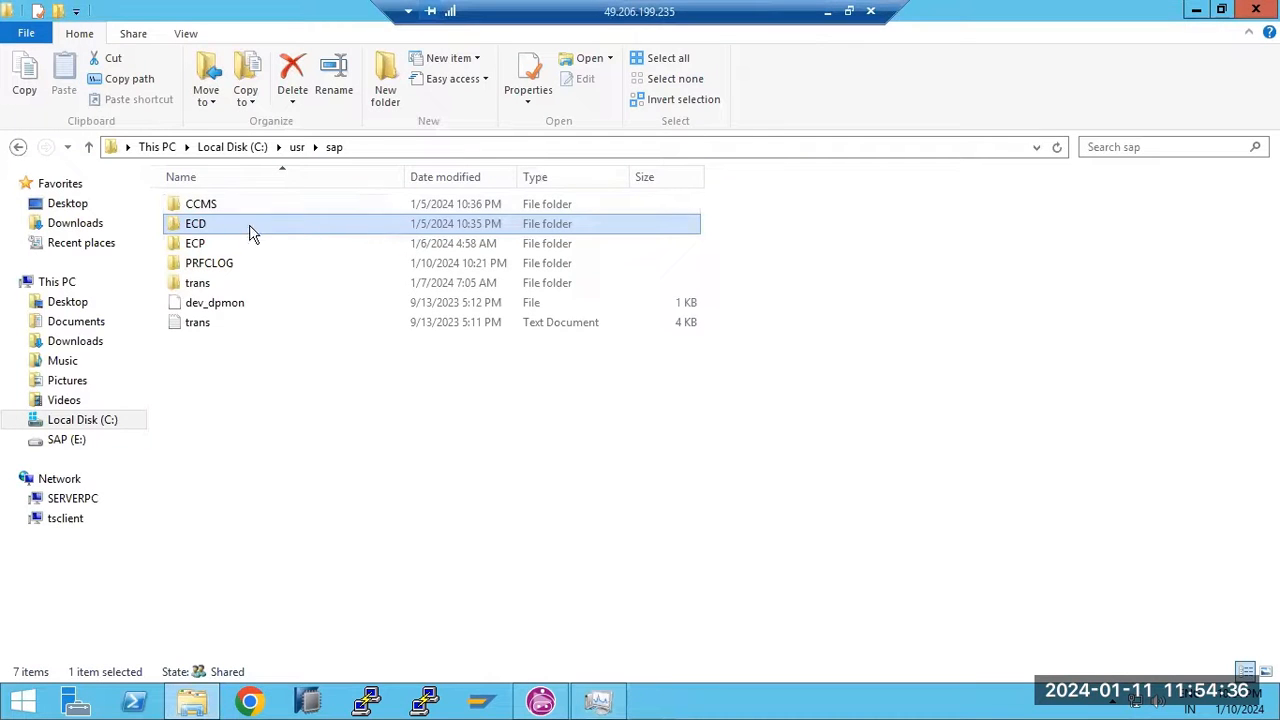
# Browse into ECP\SYS\exe\uc, then go back up to C:\usr\sap
pyautogui.doubleClick(197, 242)
pyautogui.doubleClick(199, 246)
pyautogui.click(195, 209)
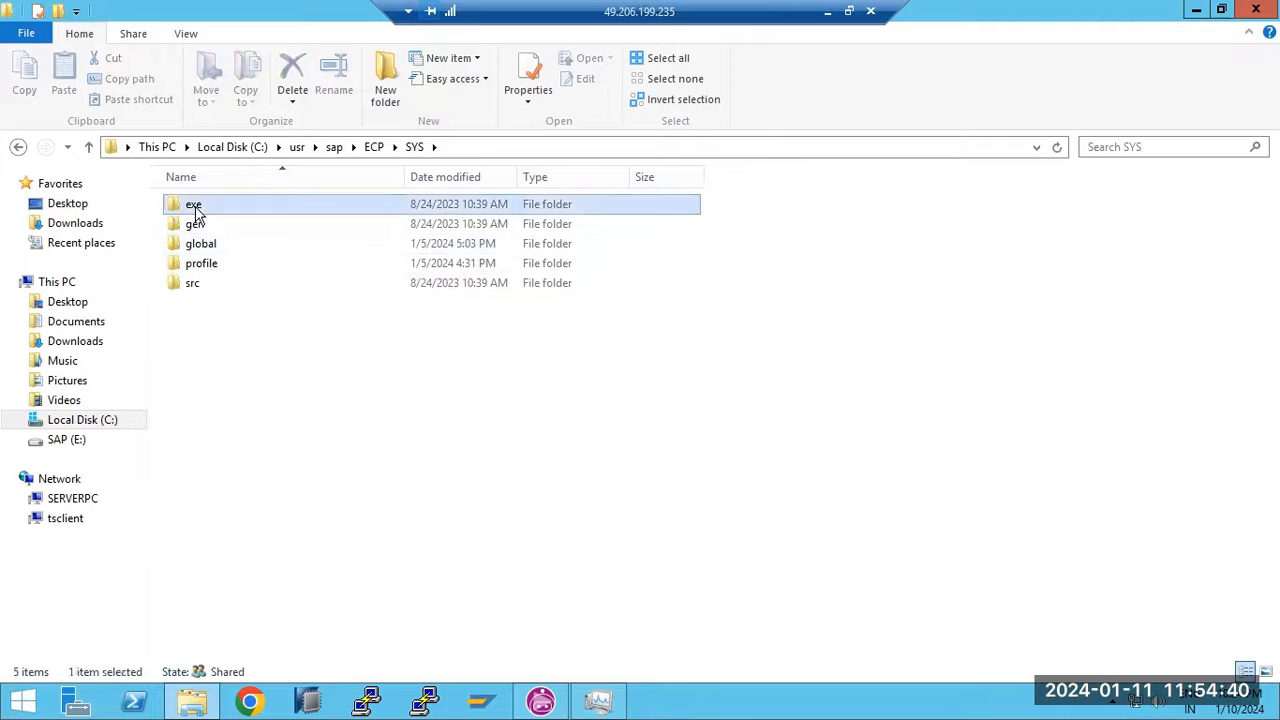
pyautogui.doubleClick(195, 209)
pyautogui.doubleClick(200, 212)
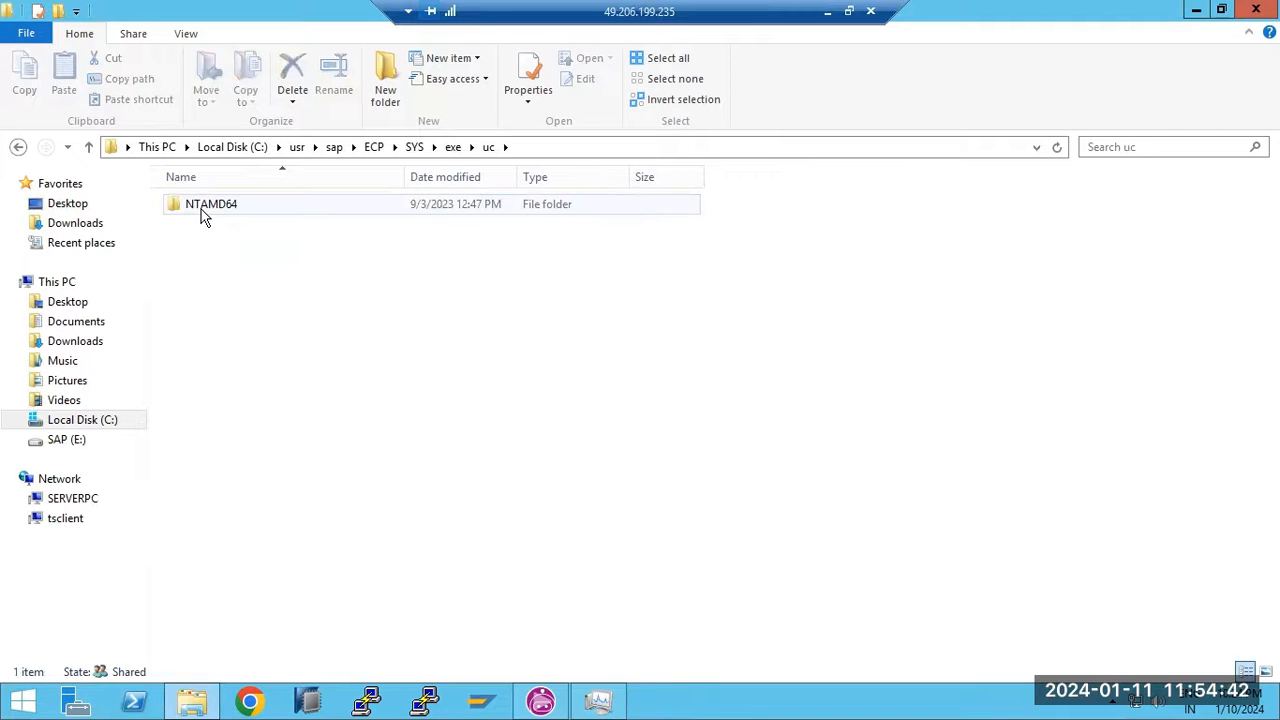
pyautogui.click(374, 148)
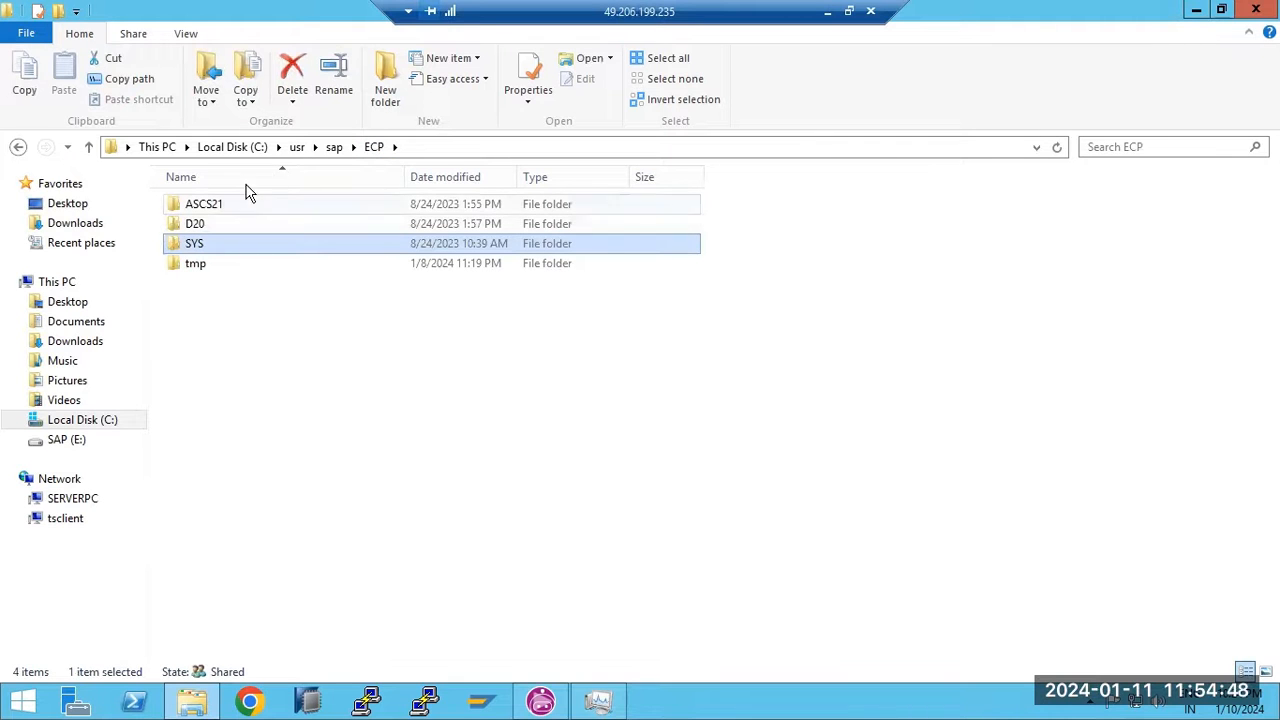
pyautogui.click(333, 148)
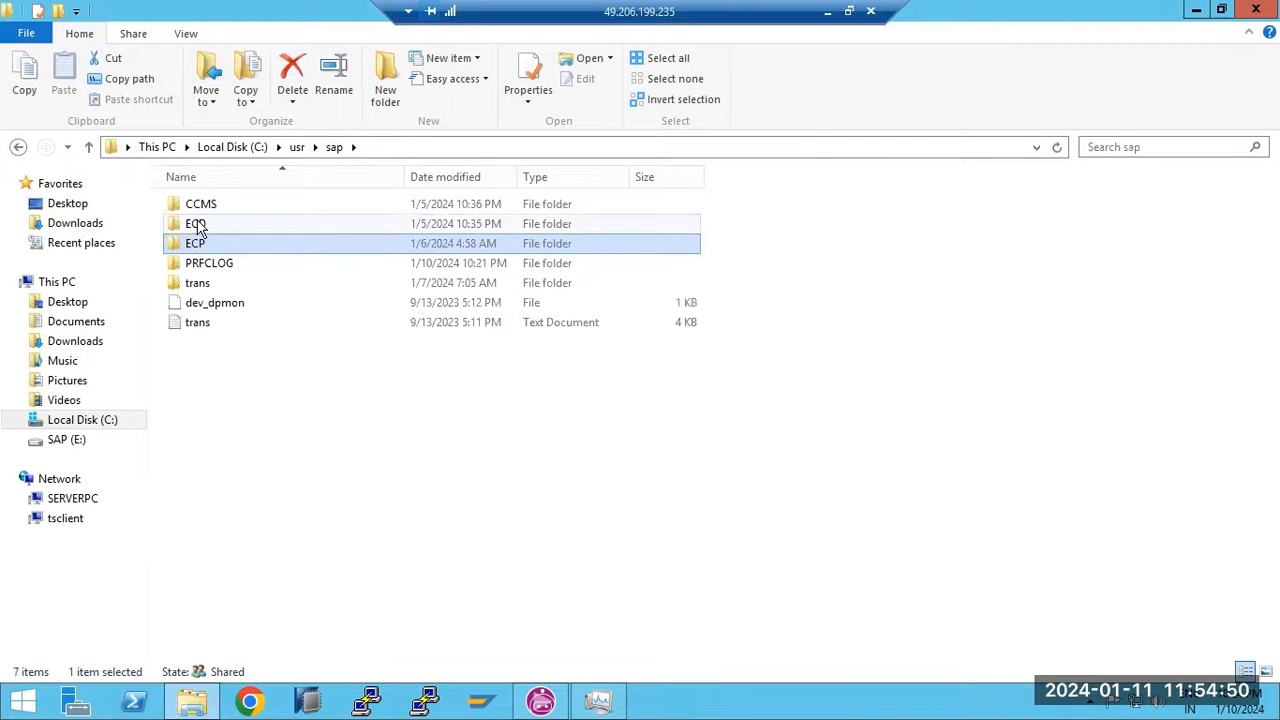
# View the 358 items in ECD\SYS\exe\uc\NTAMD64, then return up to the SYS folder
pyautogui.doubleClick(199, 226)
pyautogui.doubleClick(201, 247)
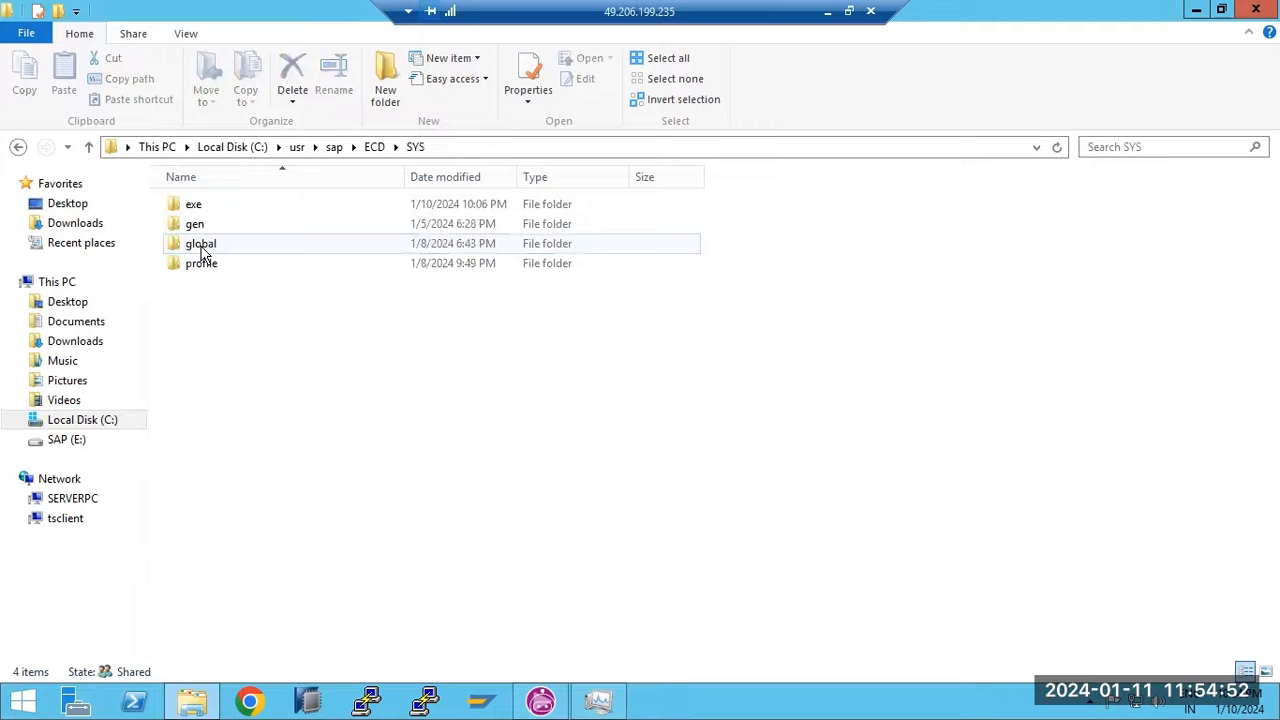
pyautogui.doubleClick(200, 206)
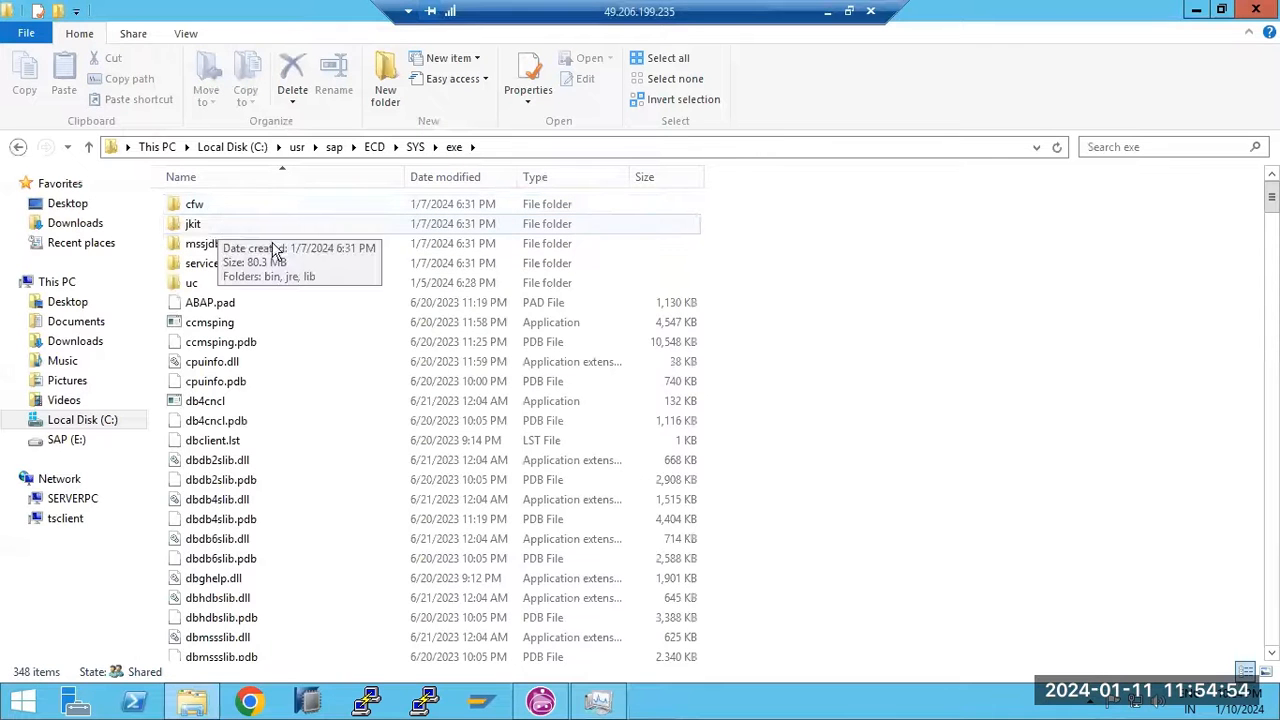
pyautogui.doubleClick(193, 287)
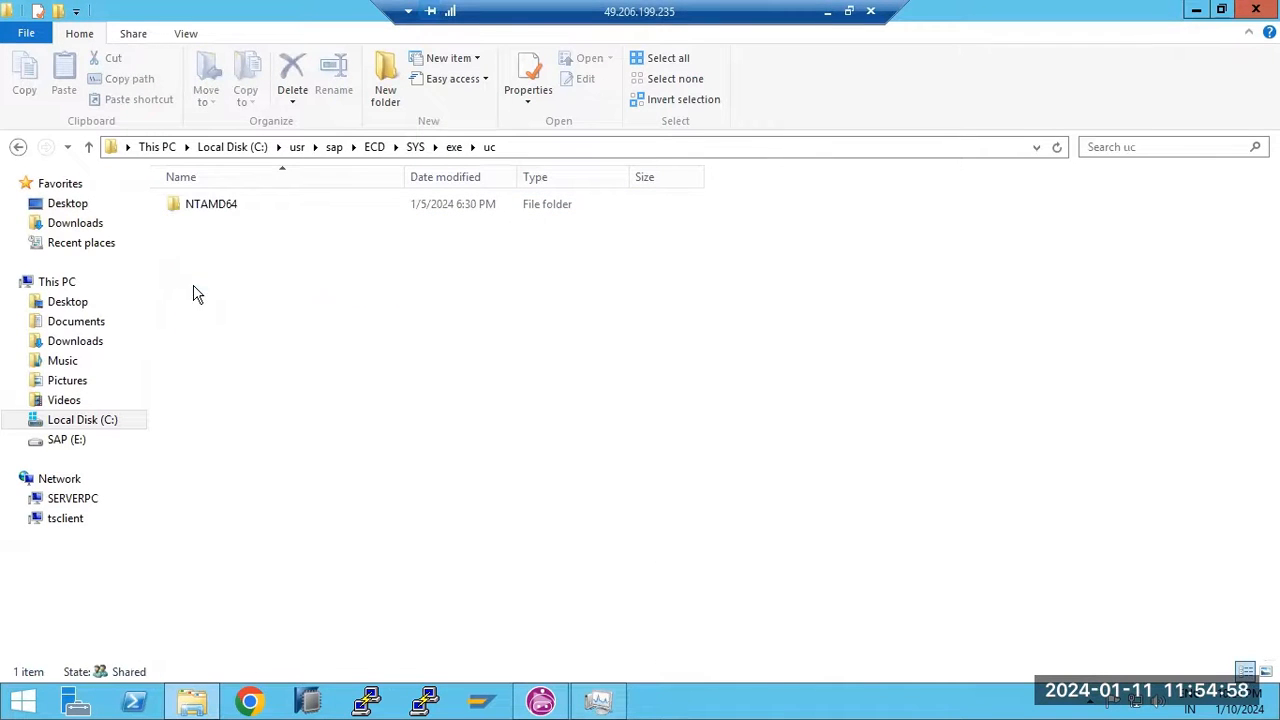
pyautogui.doubleClick(210, 206)
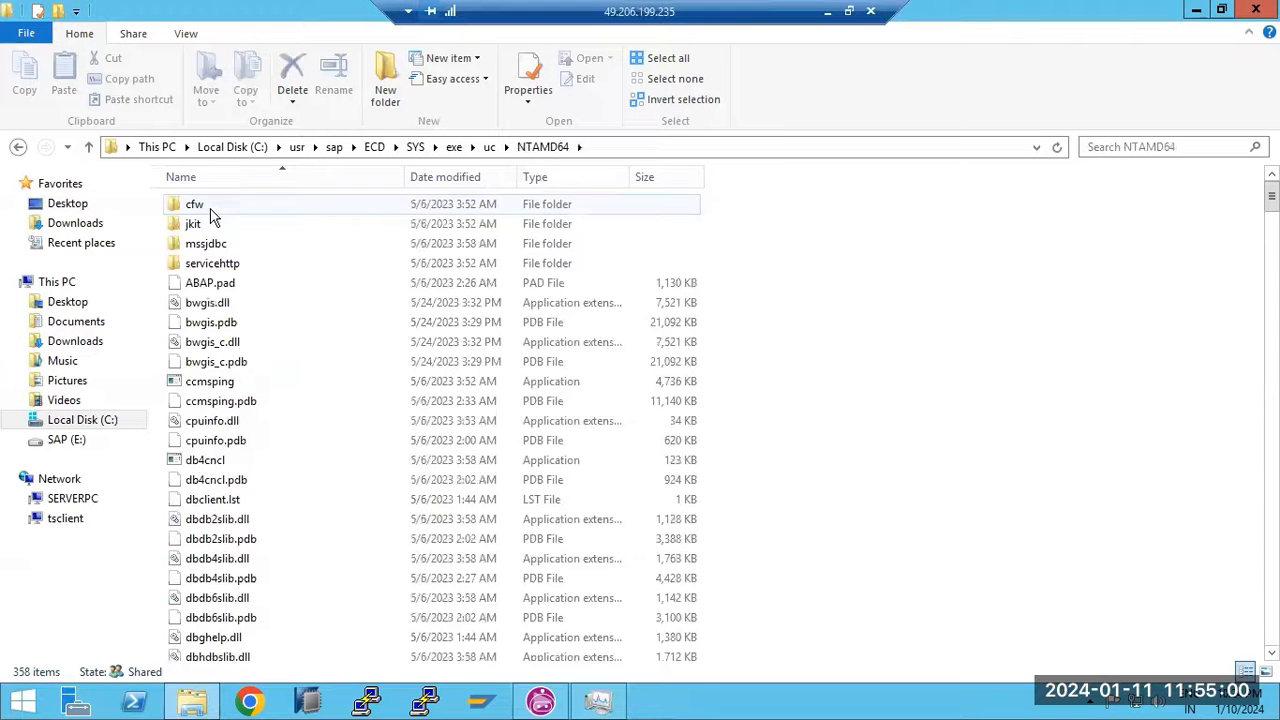
pyautogui.click(597, 705)
pyautogui.click(597, 705)
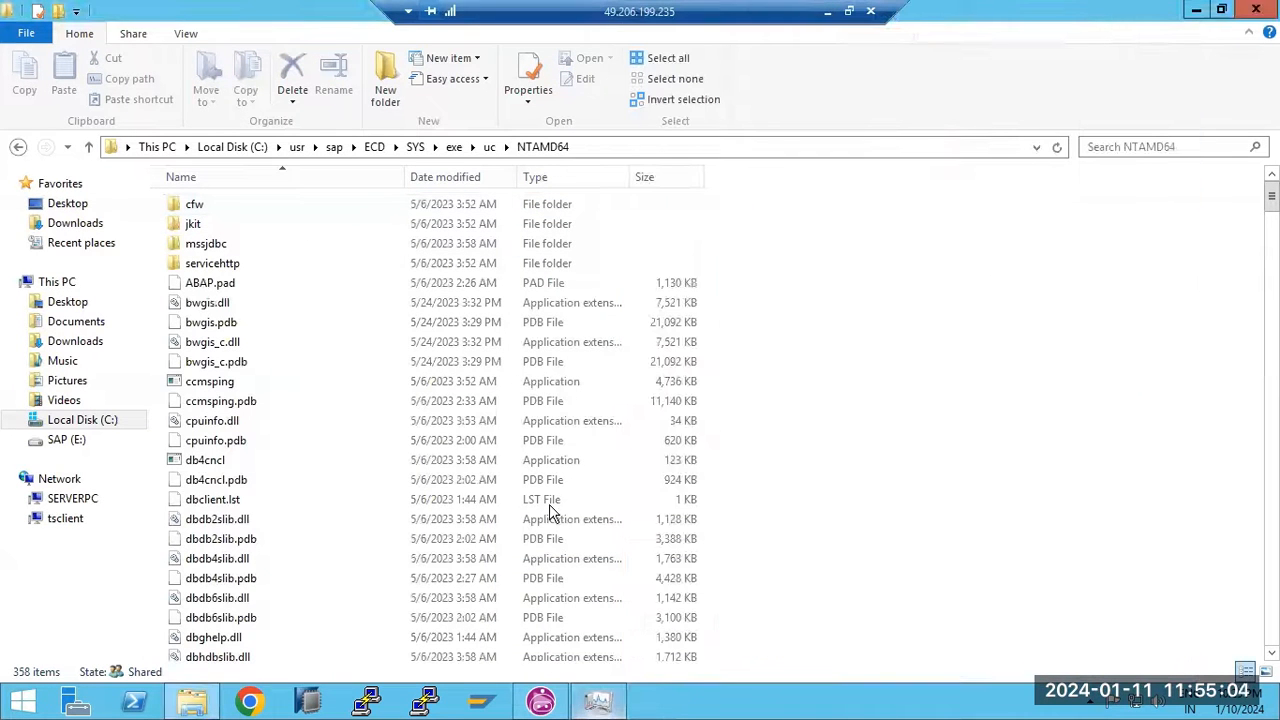
pyautogui.click(415, 147)
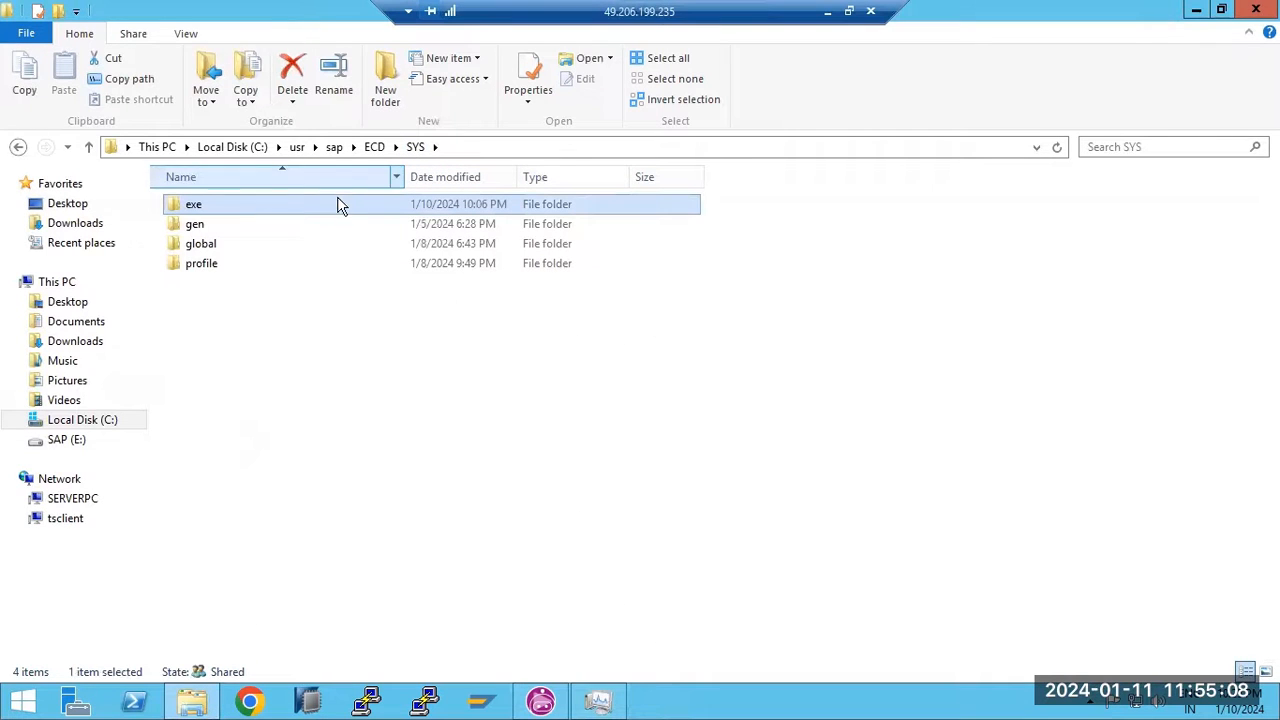
# Move every exe item except uc into exe\uc\NTAMD64, replacing the same-named files
pyautogui.doubleClick(204, 212)
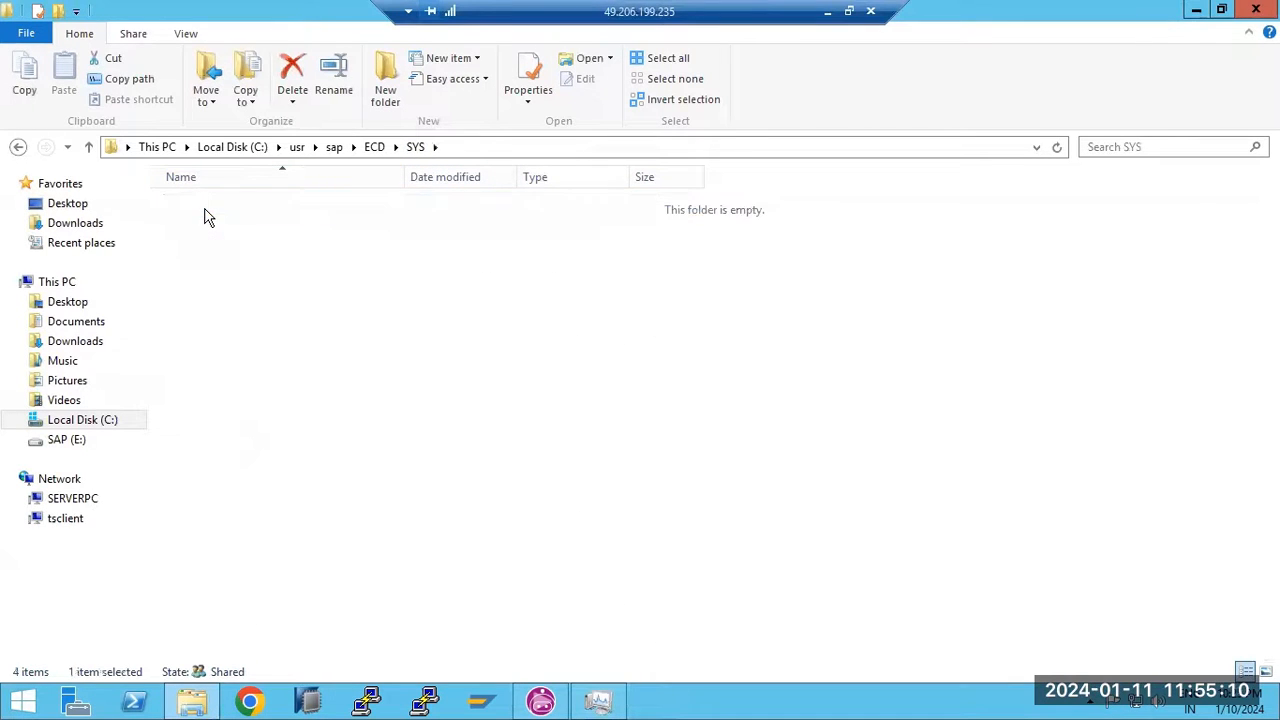
pyautogui.click(213, 460)
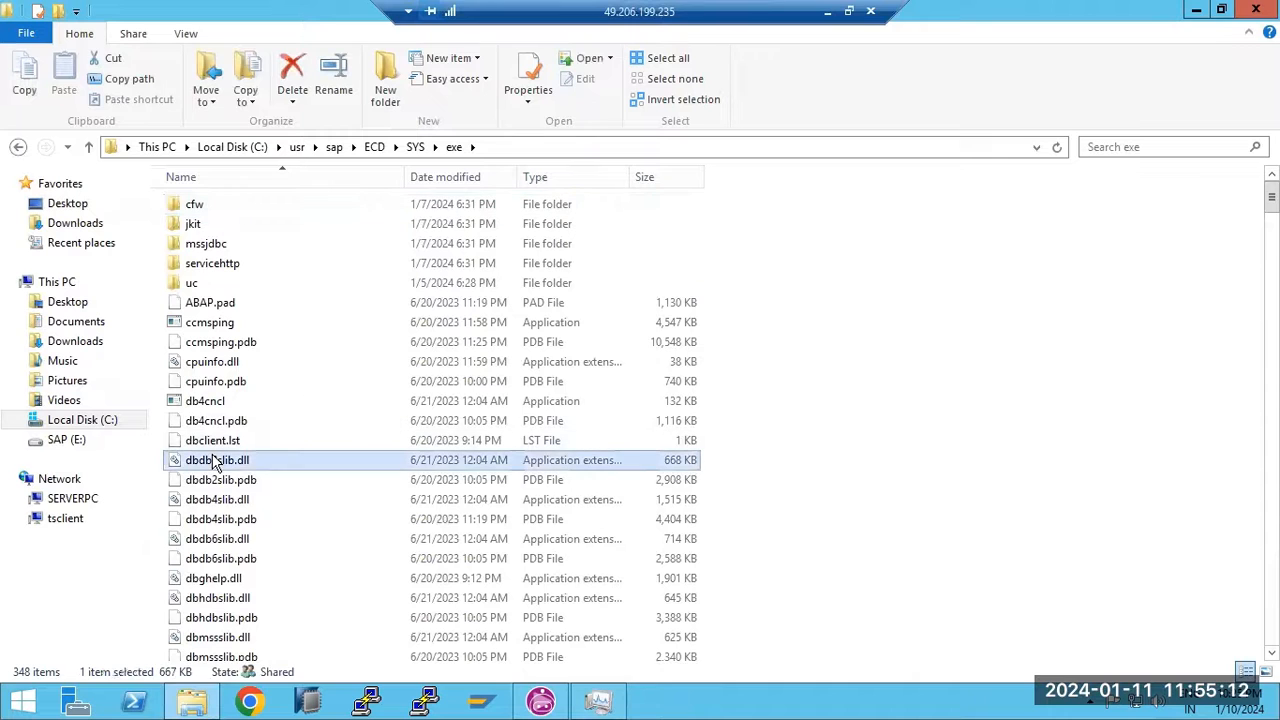
pyautogui.hotkey('ctrl', 'a')
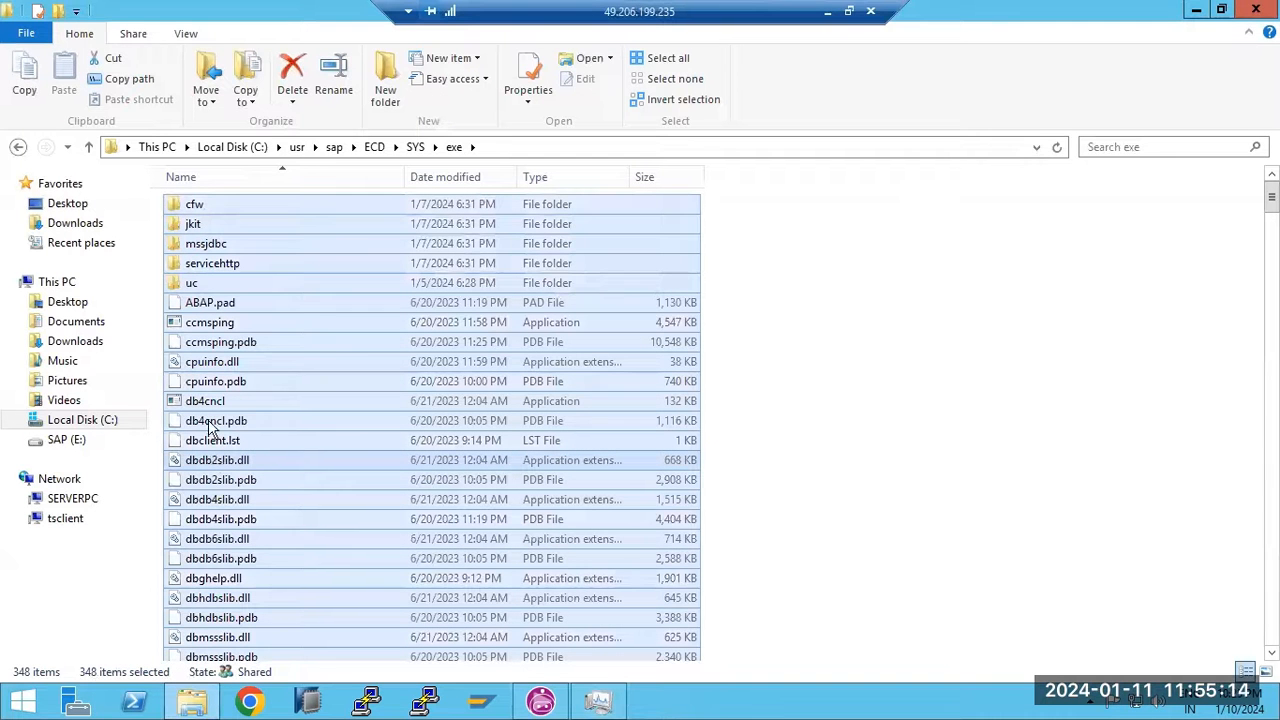
pyautogui.keyDown('ctrl'); pyautogui.click(187, 285); pyautogui.keyUp('ctrl')
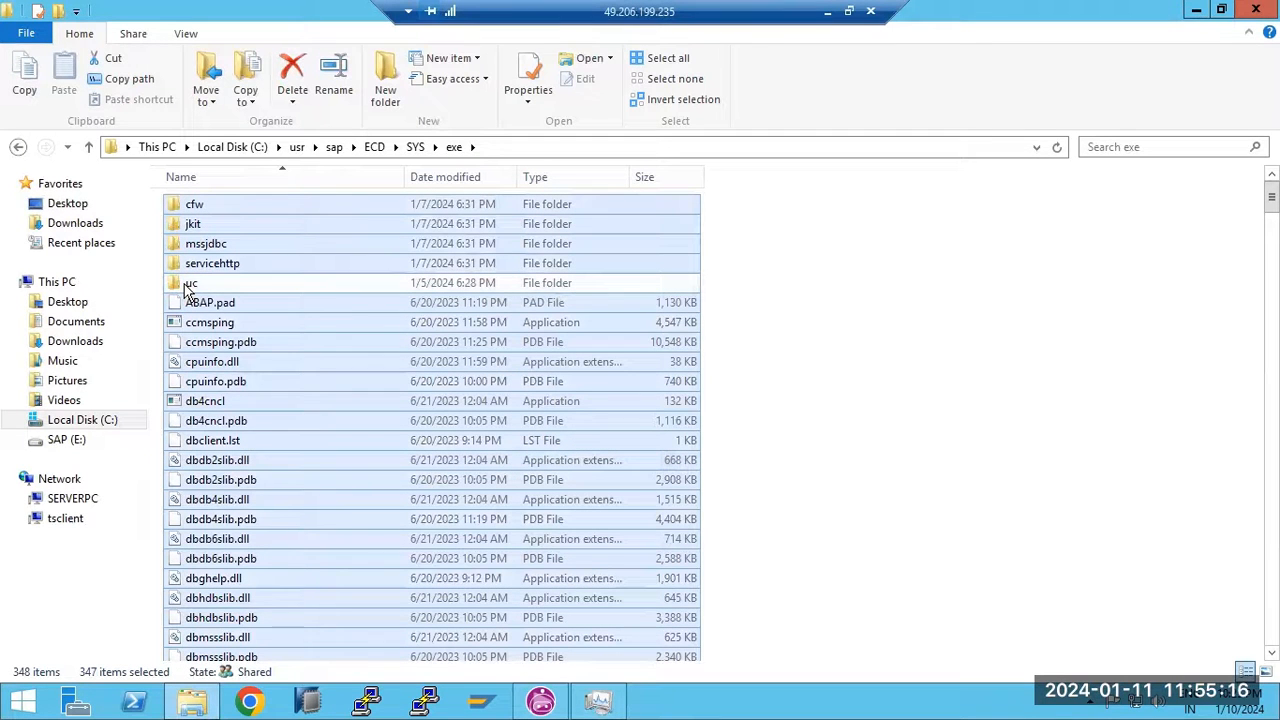
pyautogui.doubleClick(185, 286)
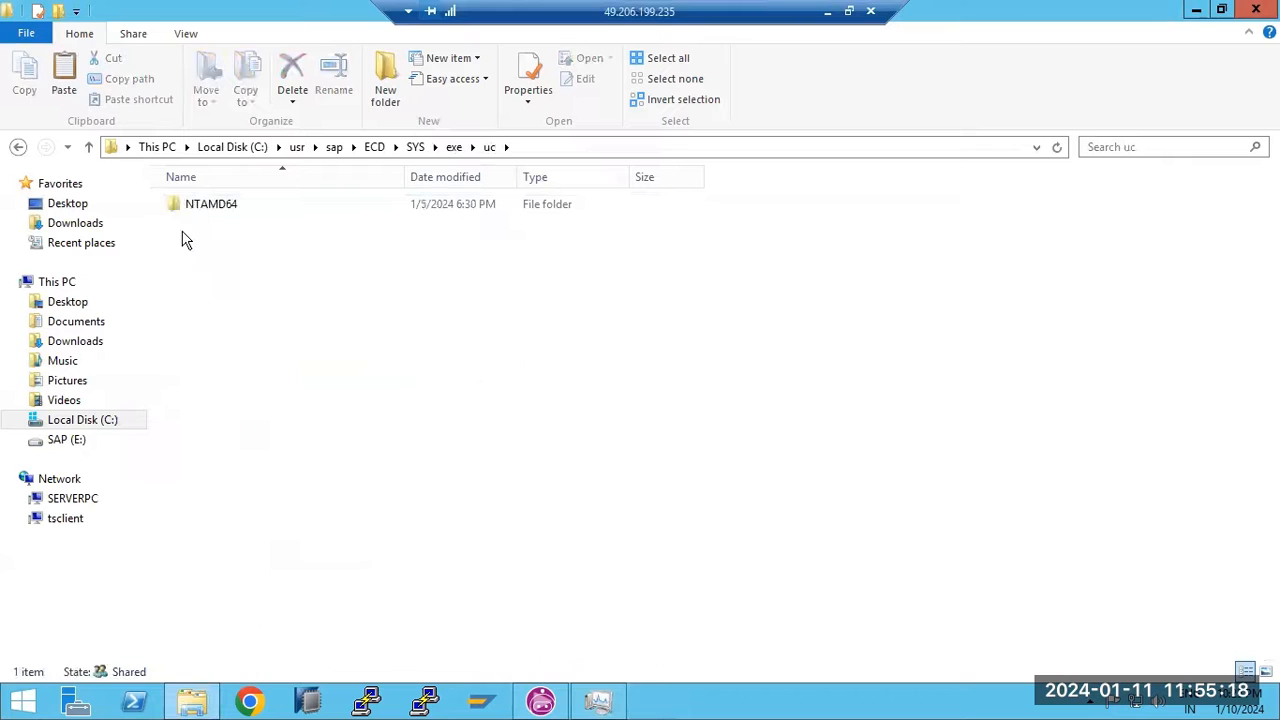
pyautogui.doubleClick(191, 206)
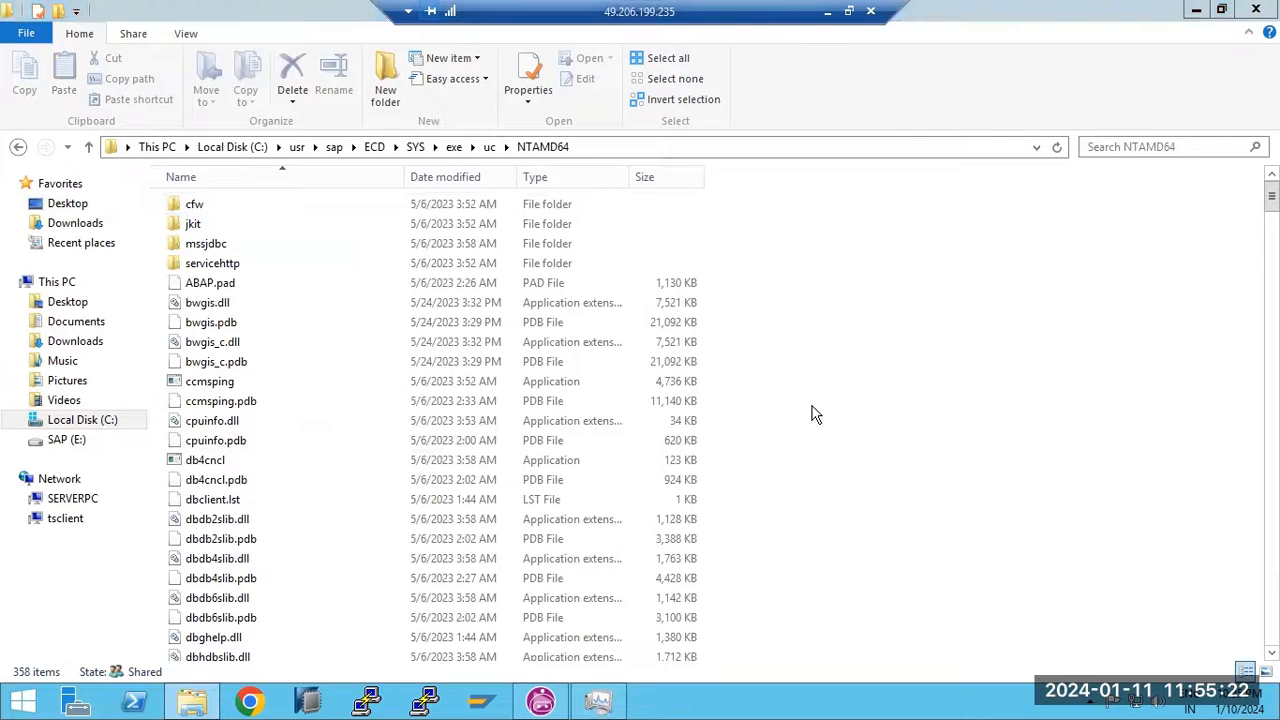
pyautogui.hotkey('ctrl', 'v')
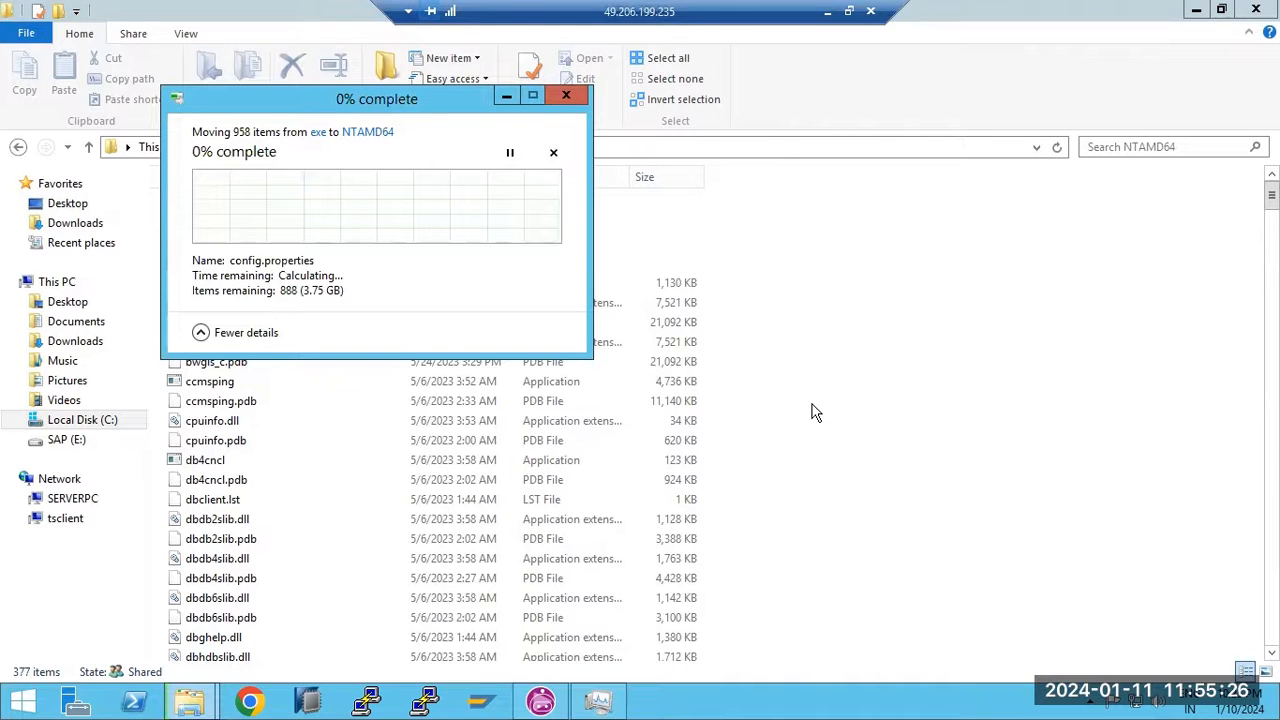
pyautogui.click(330, 202)
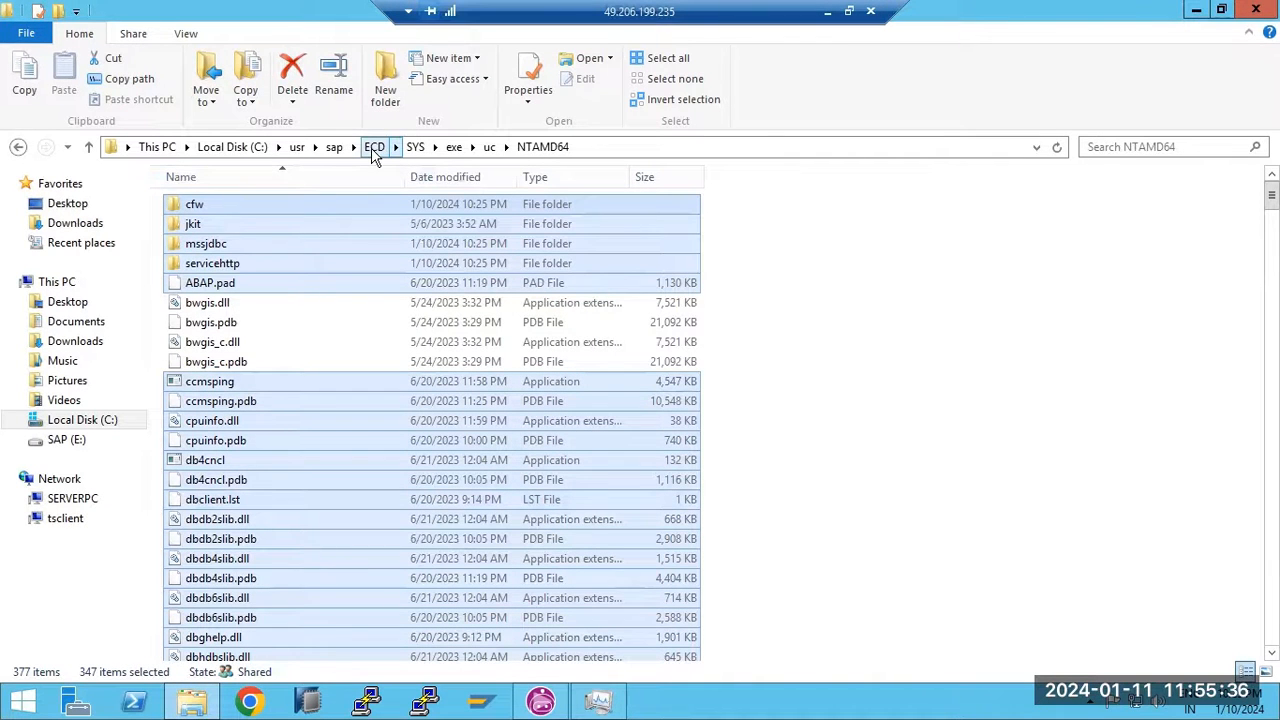
# Look inside the ECD D30 instance folder, then return to the ECD folder
pyautogui.click(373, 147)
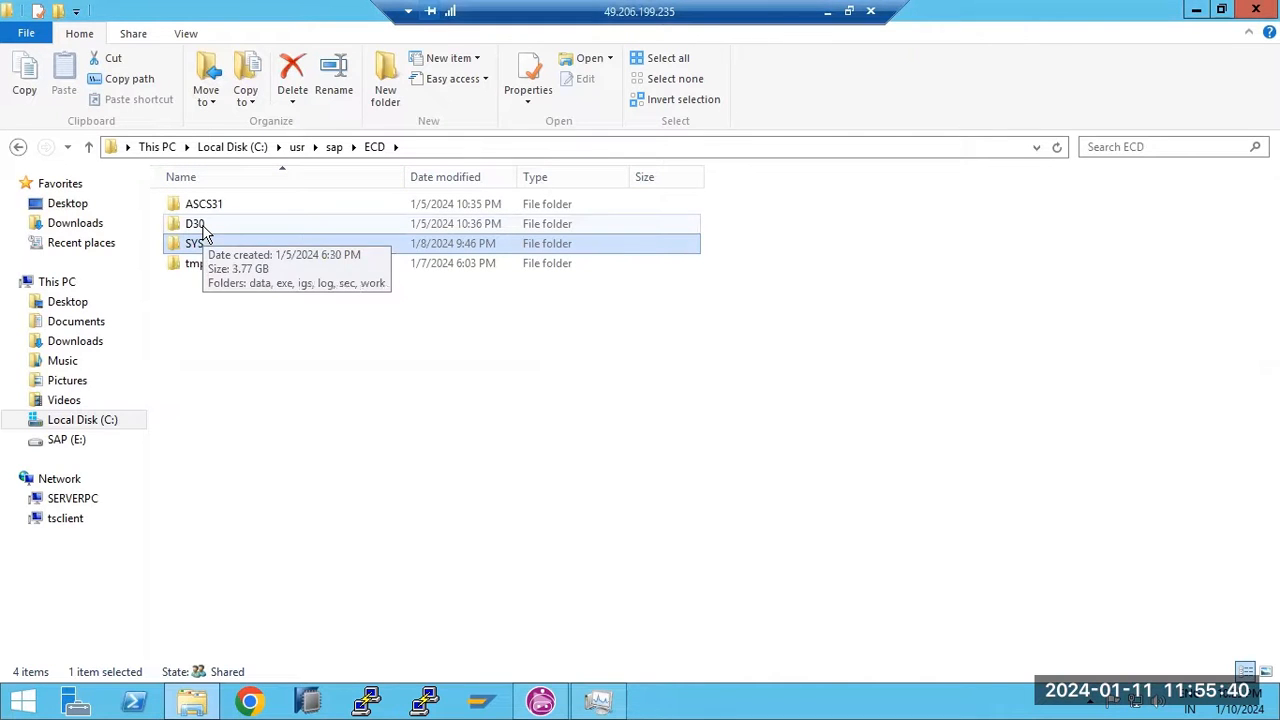
pyautogui.click(335, 147)
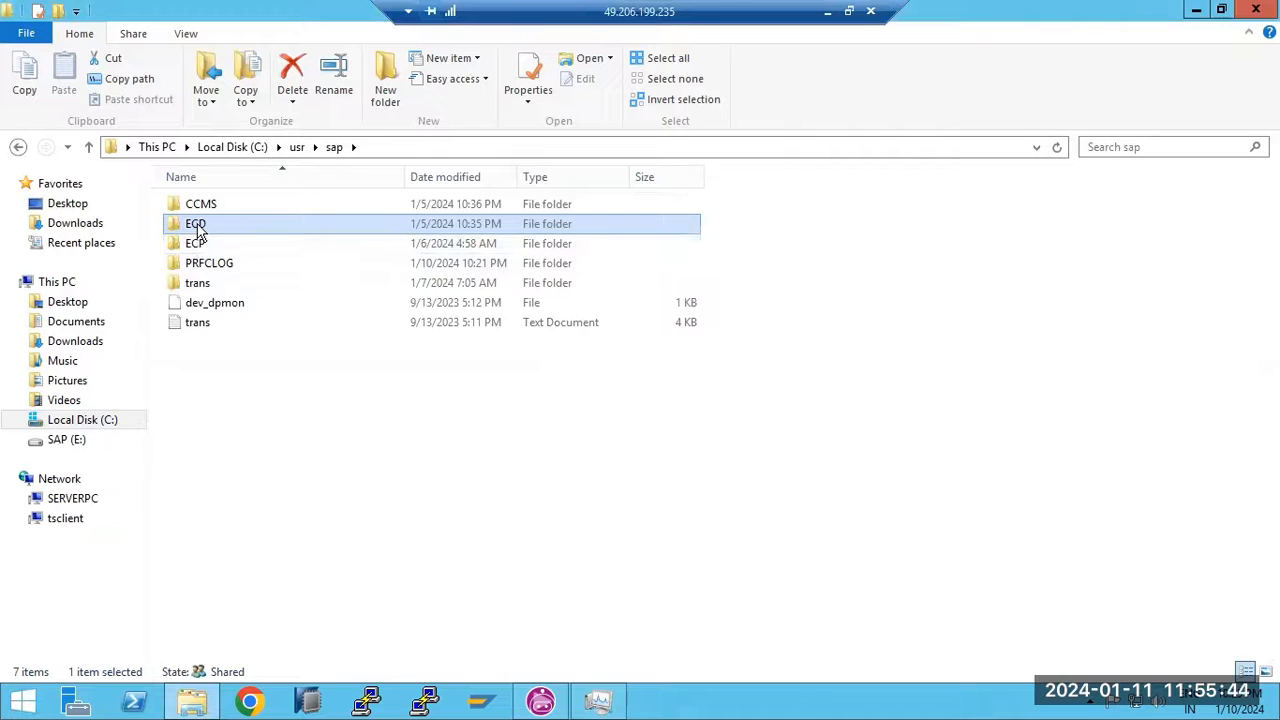
pyautogui.doubleClick(196, 226)
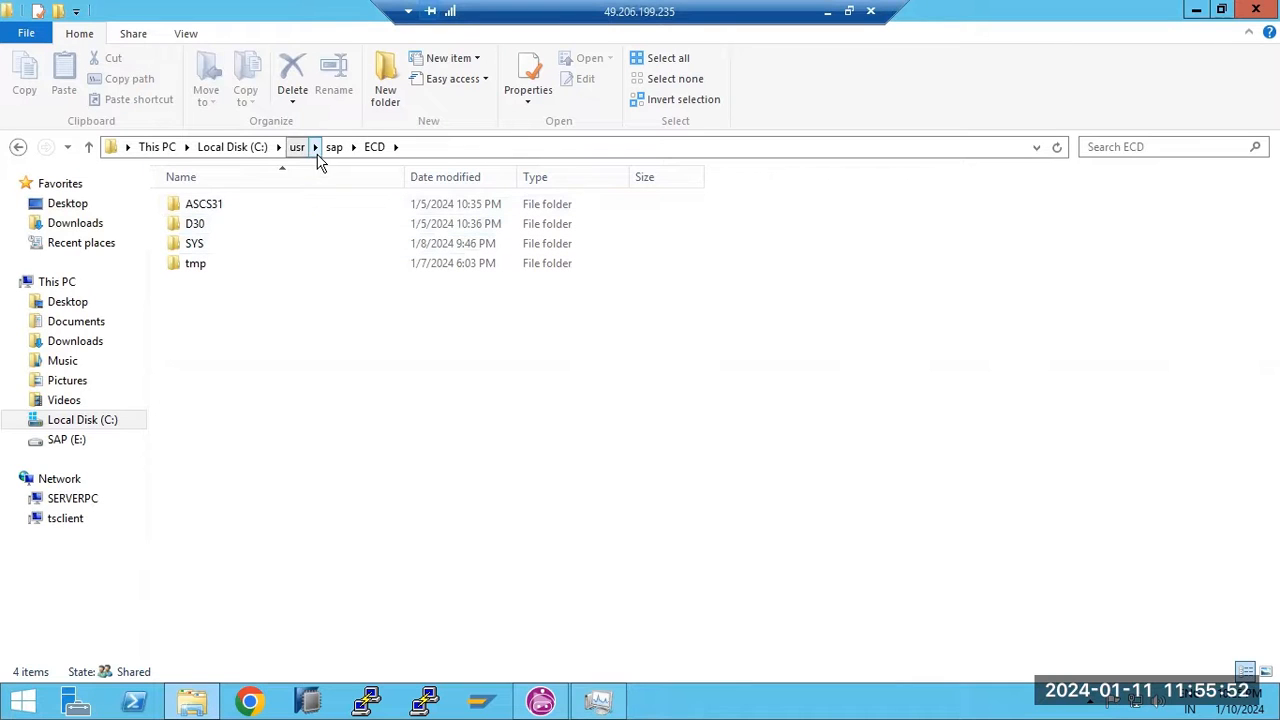
pyautogui.doubleClick(194, 225)
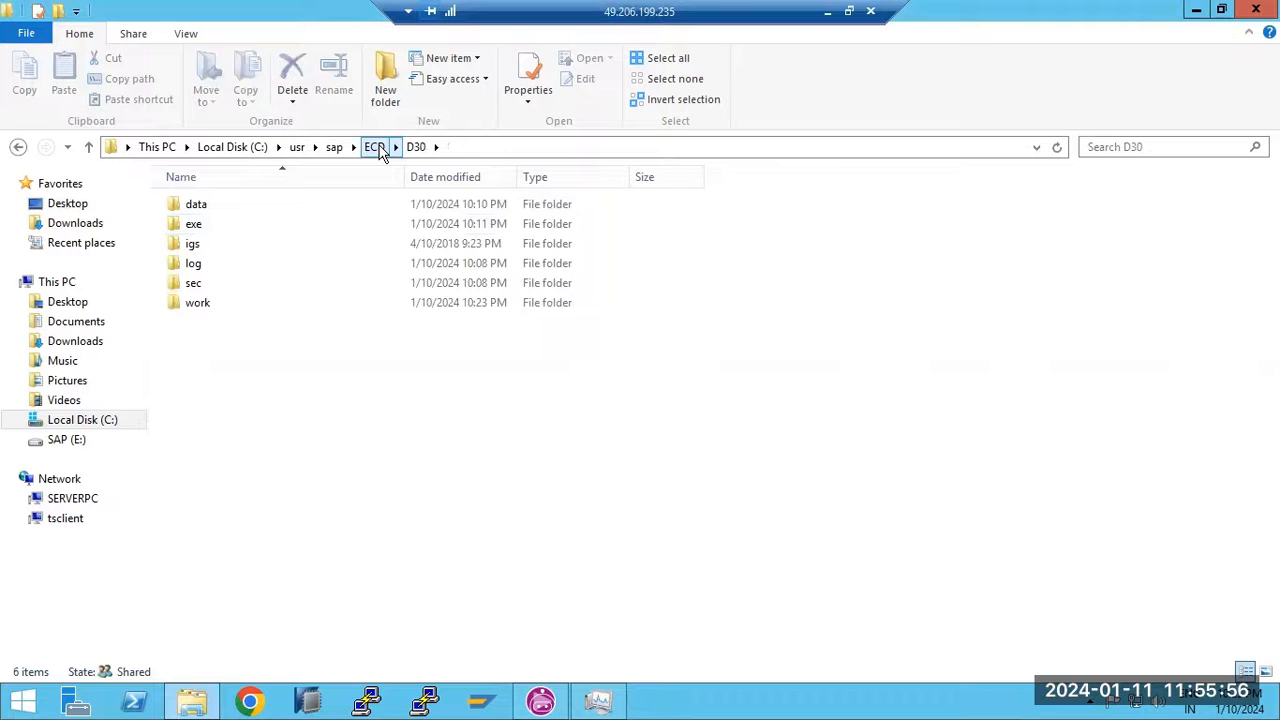
pyautogui.click(376, 148)
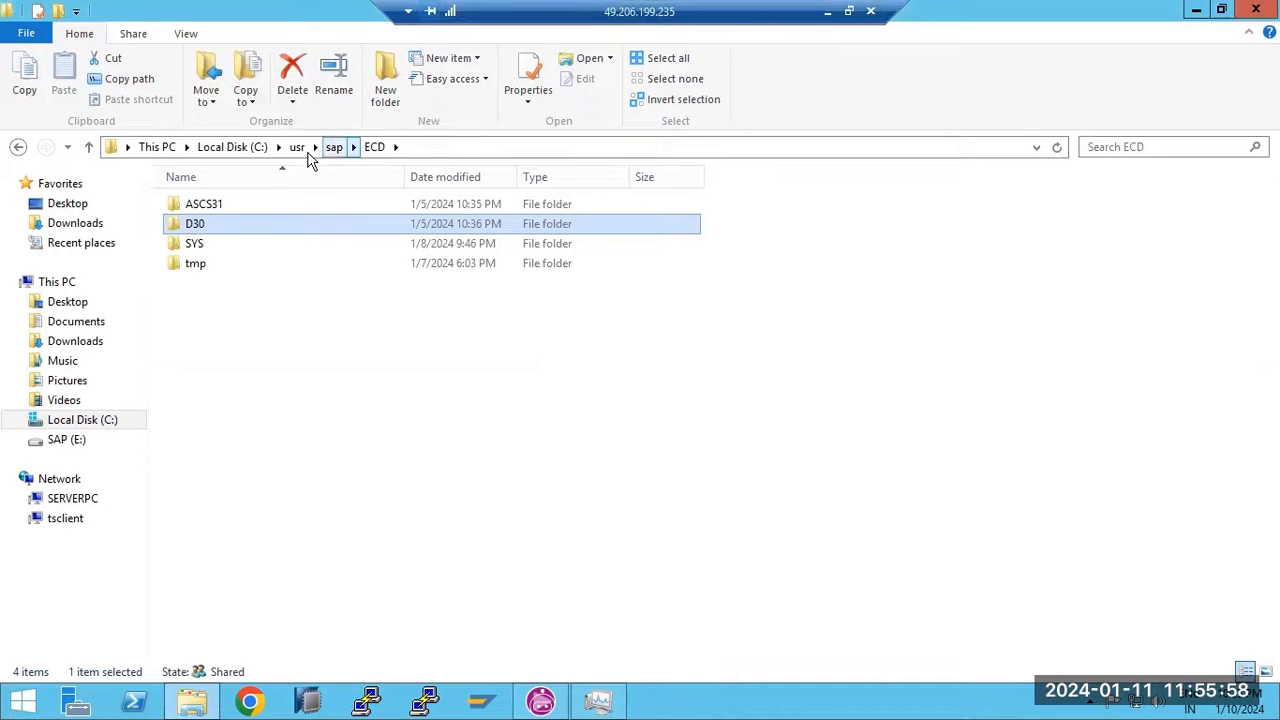
# Select all 325 items in E:\SAPSOFTWARES\kernel-743 for copying
pyautogui.click(157, 147)
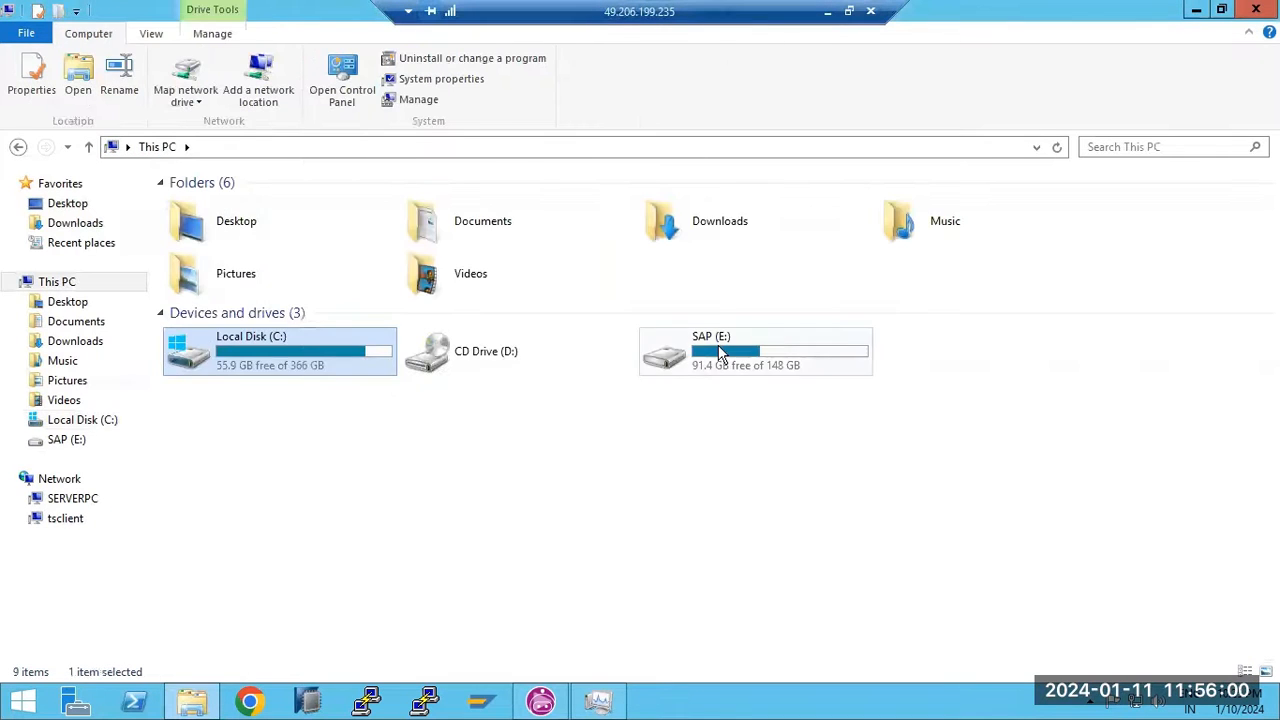
pyautogui.doubleClick(716, 352)
pyautogui.click(230, 228)
pyautogui.doubleClick(230, 228)
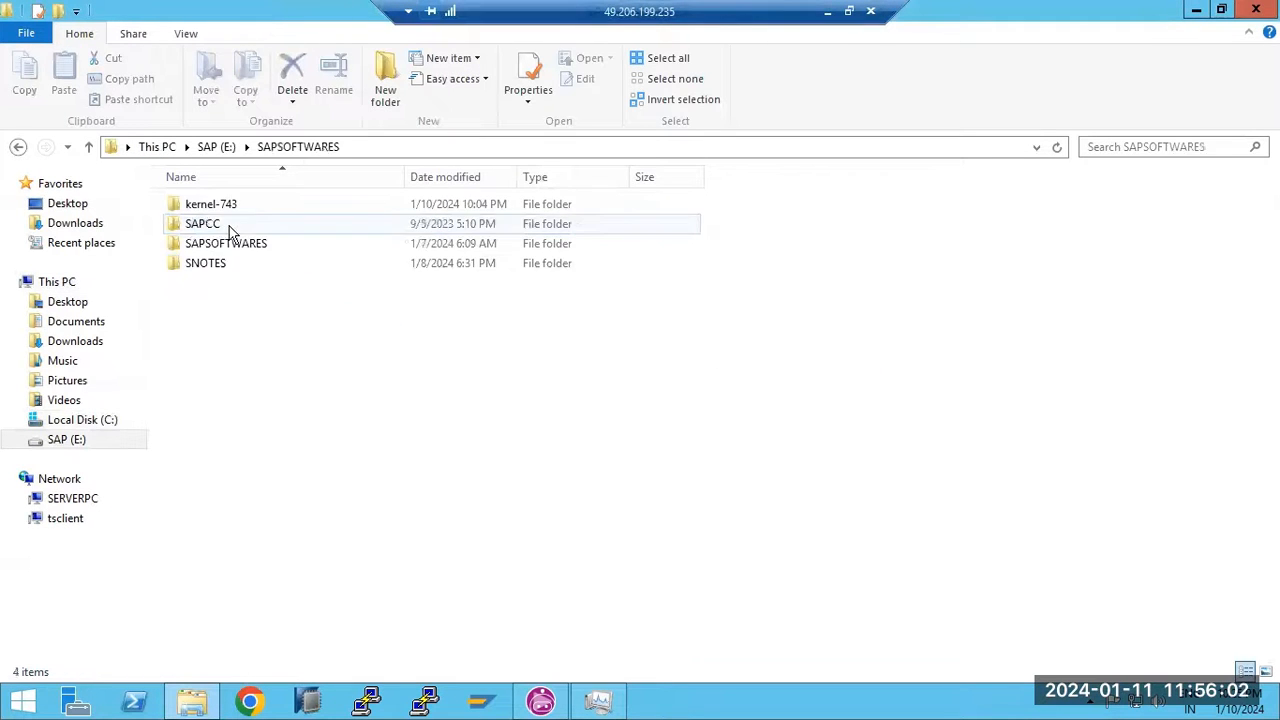
pyautogui.click(208, 206)
pyautogui.doubleClick(208, 206)
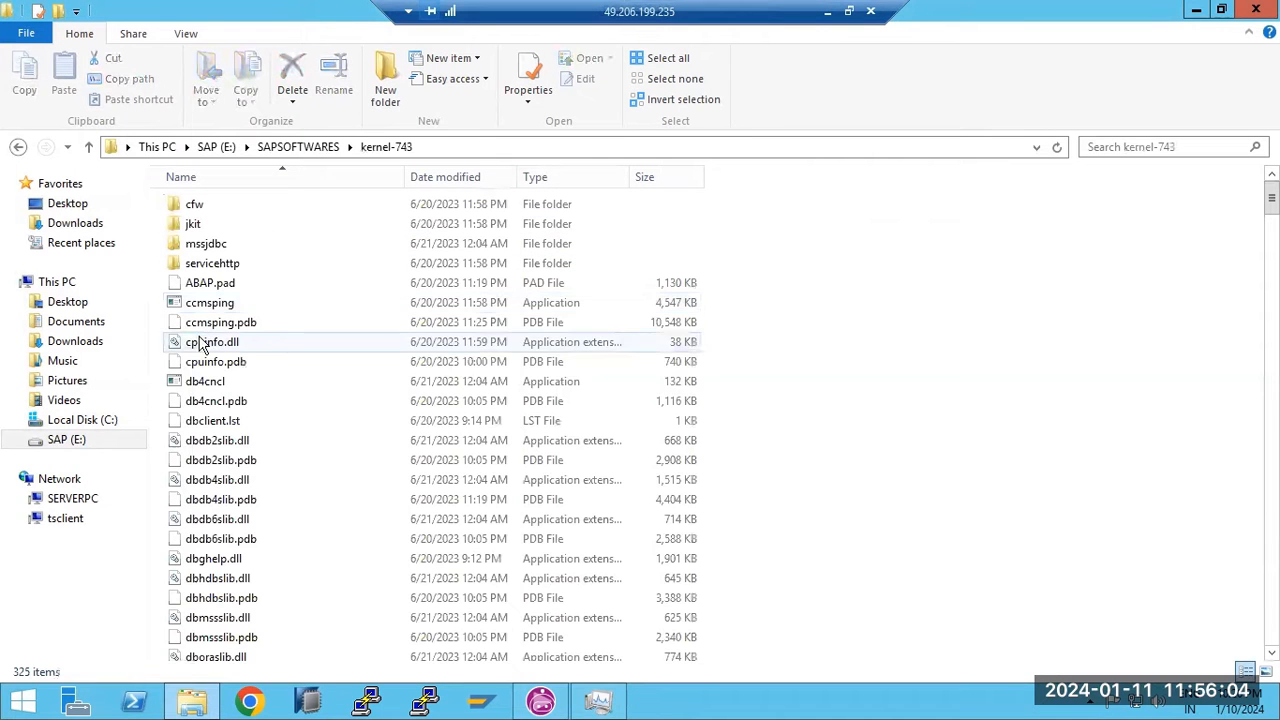
pyautogui.click(205, 342)
pyautogui.hotkey('ctrl', 'a')
# Navigate to C:\usr\sap\ECD\SYS\exe\uc\NTAMD64
pyautogui.click(152, 147)
pyautogui.doubleClick(309, 352)
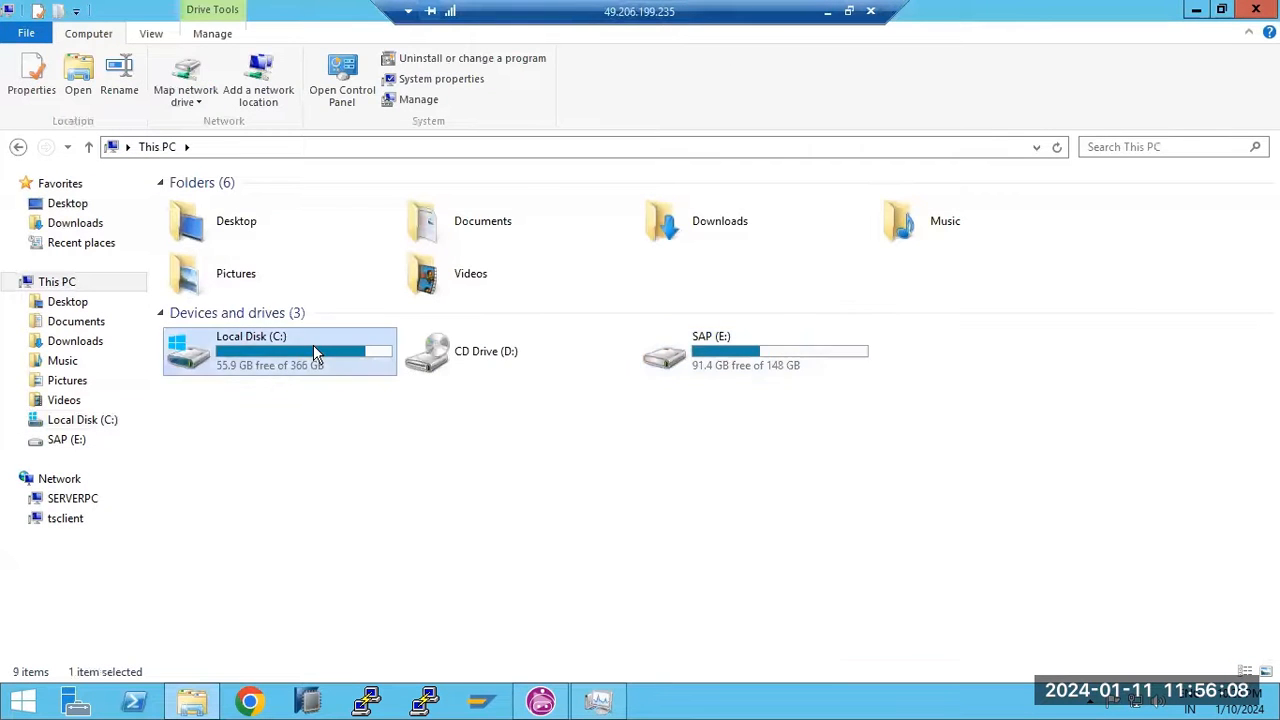
pyautogui.doubleClick(180, 557)
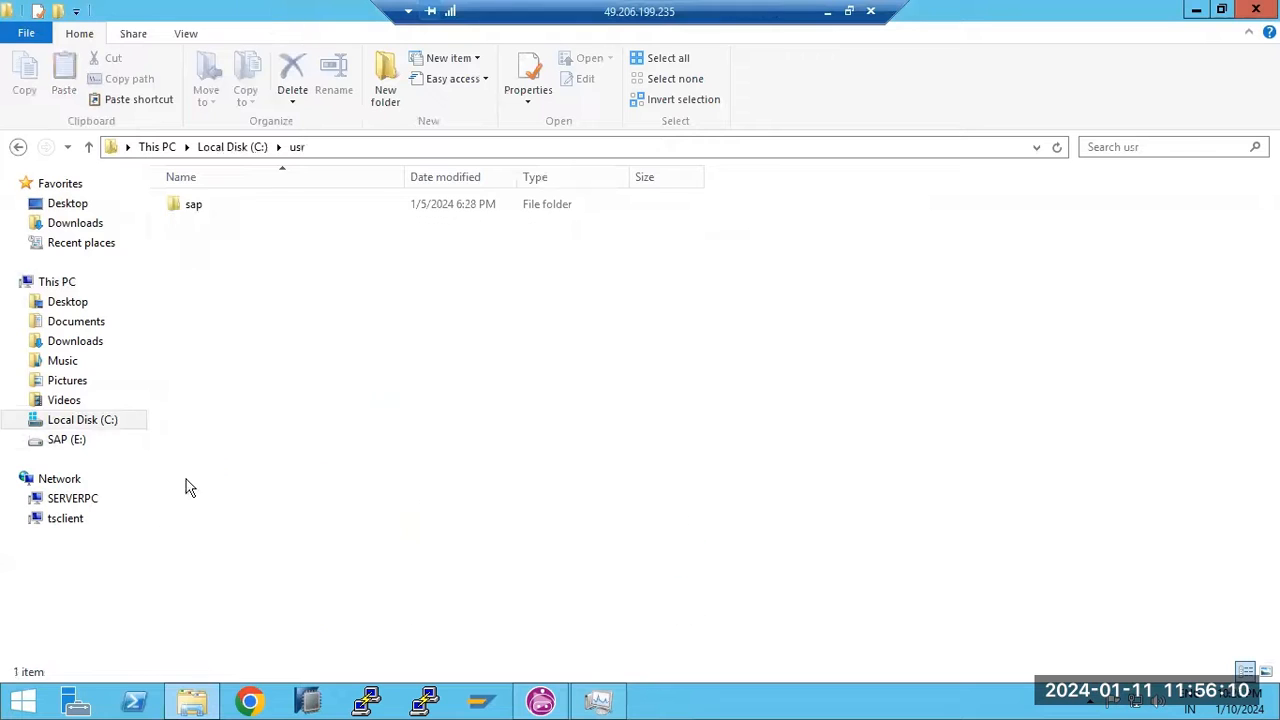
pyautogui.click(200, 216)
pyautogui.doubleClick(199, 207)
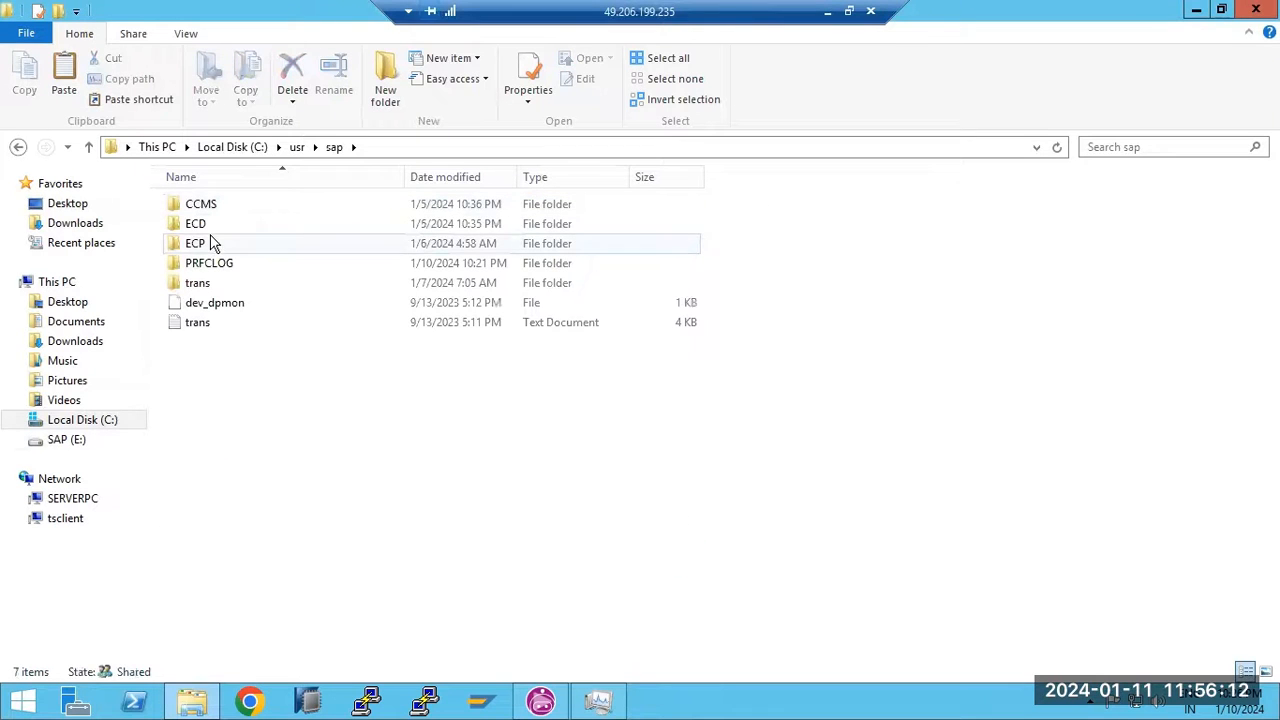
pyautogui.click(205, 230)
pyautogui.doubleClick(205, 230)
pyautogui.doubleClick(200, 246)
pyautogui.doubleClick(193, 208)
pyautogui.doubleClick(206, 206)
pyautogui.doubleClick(212, 207)
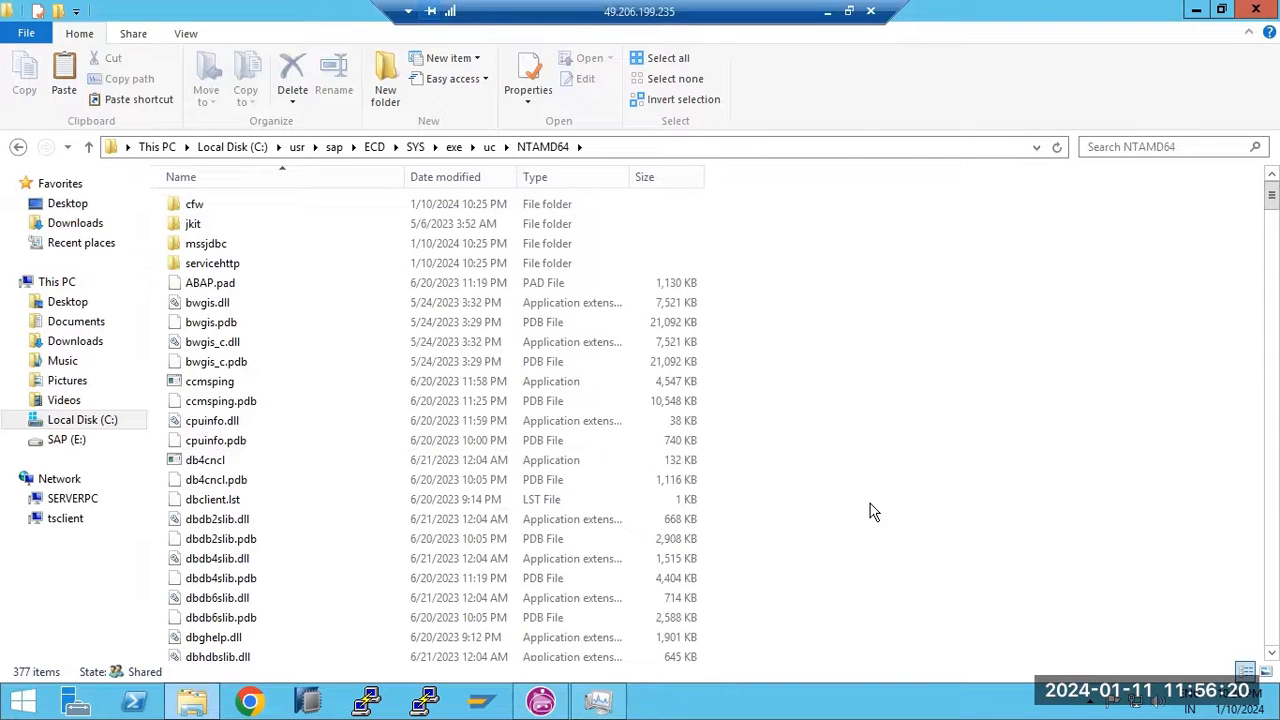
# Paste the kernel-743 files into NTAMD64, replacing the 885 same-named files
pyautogui.hotkey('ctrl', 'v')
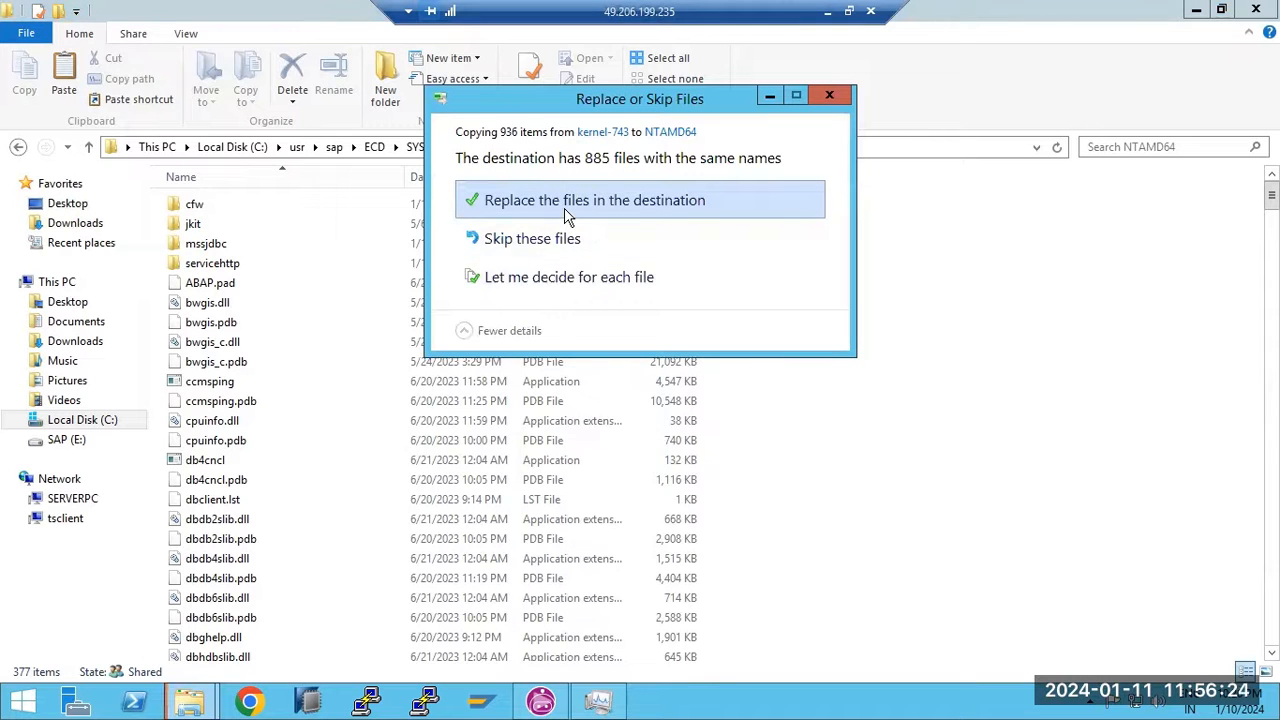
pyautogui.click(566, 215)
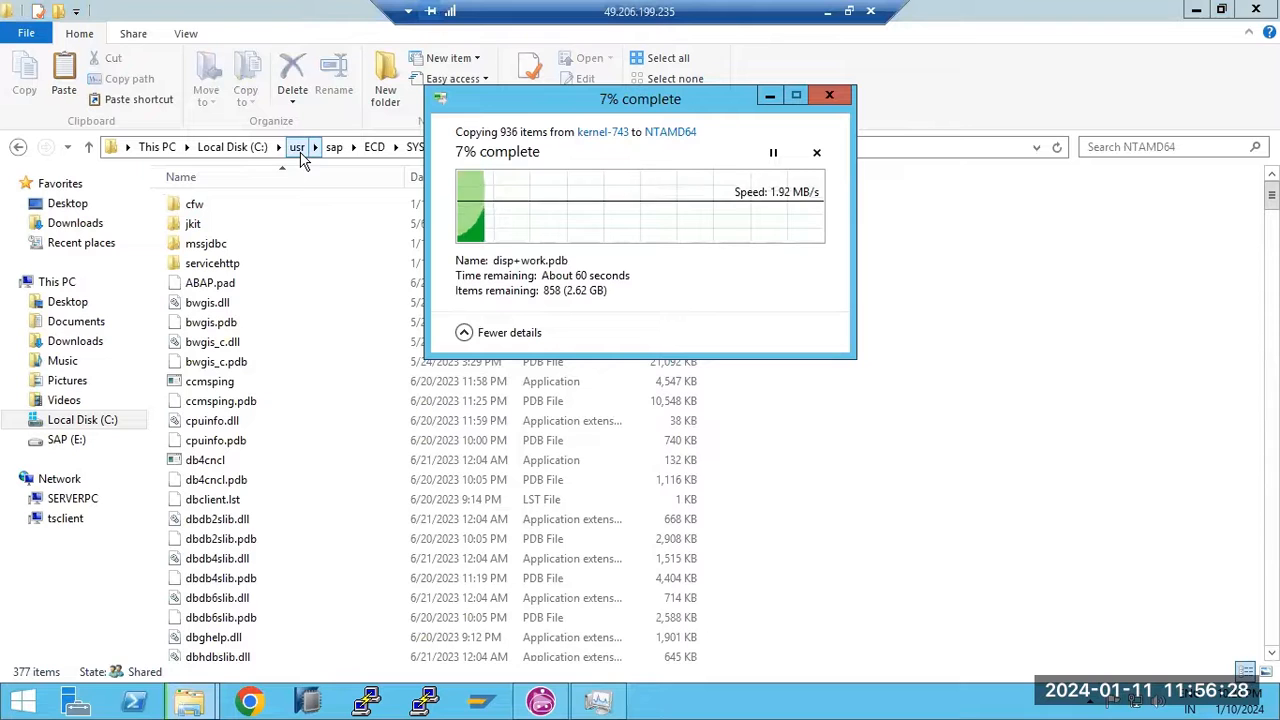
pyautogui.click(598, 702)
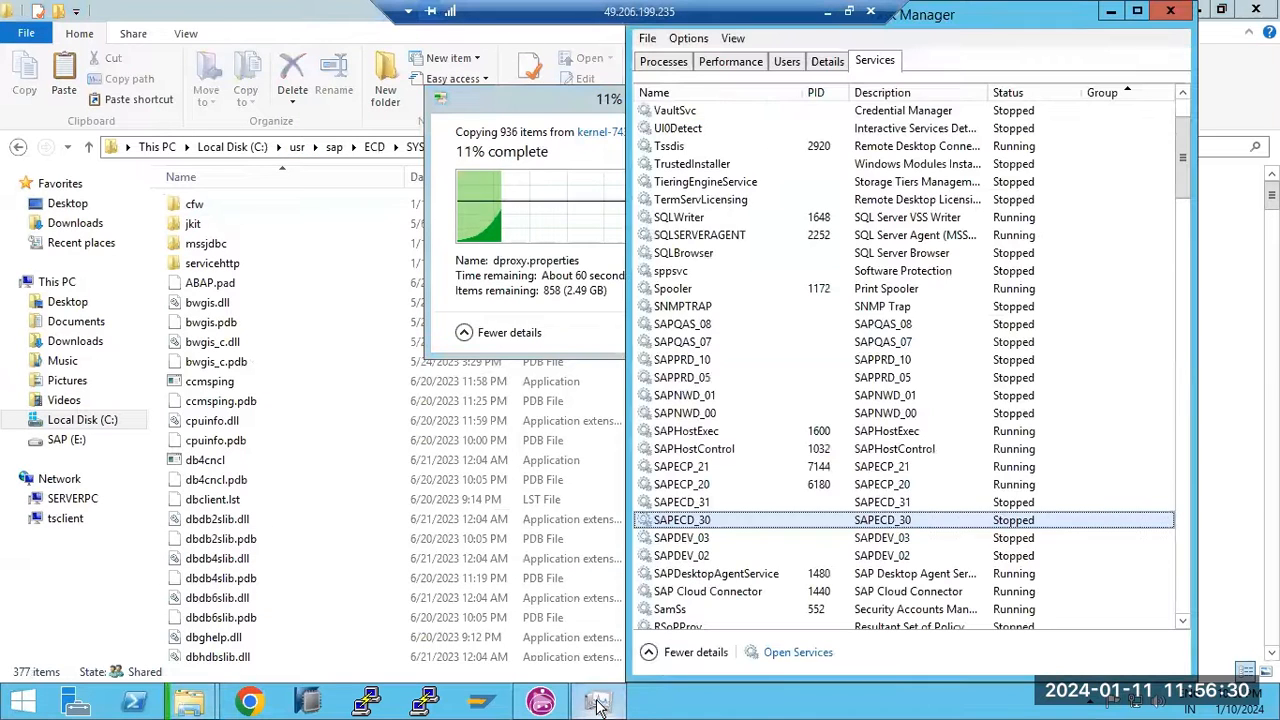
pyautogui.click(598, 702)
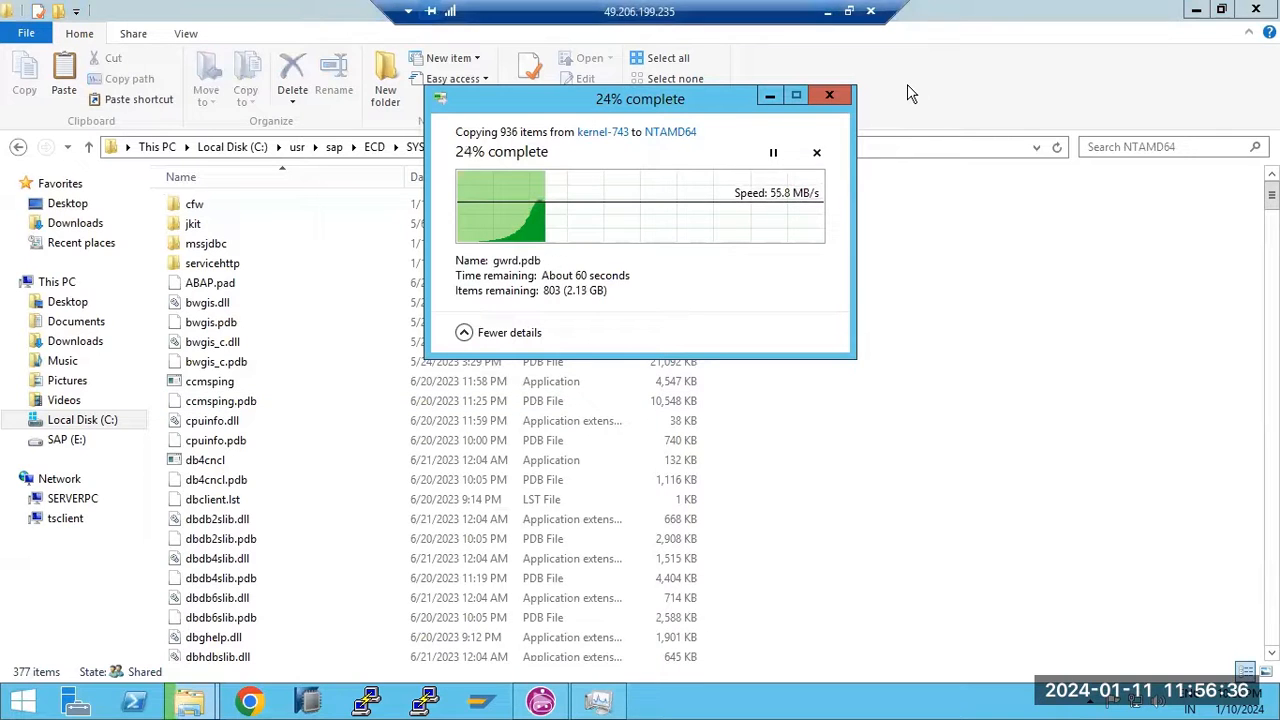
# Mark step 5 in the kernel upgrade notes in Paint while the copy runs
pyautogui.click(828, 12)
pyautogui.click(521, 701)
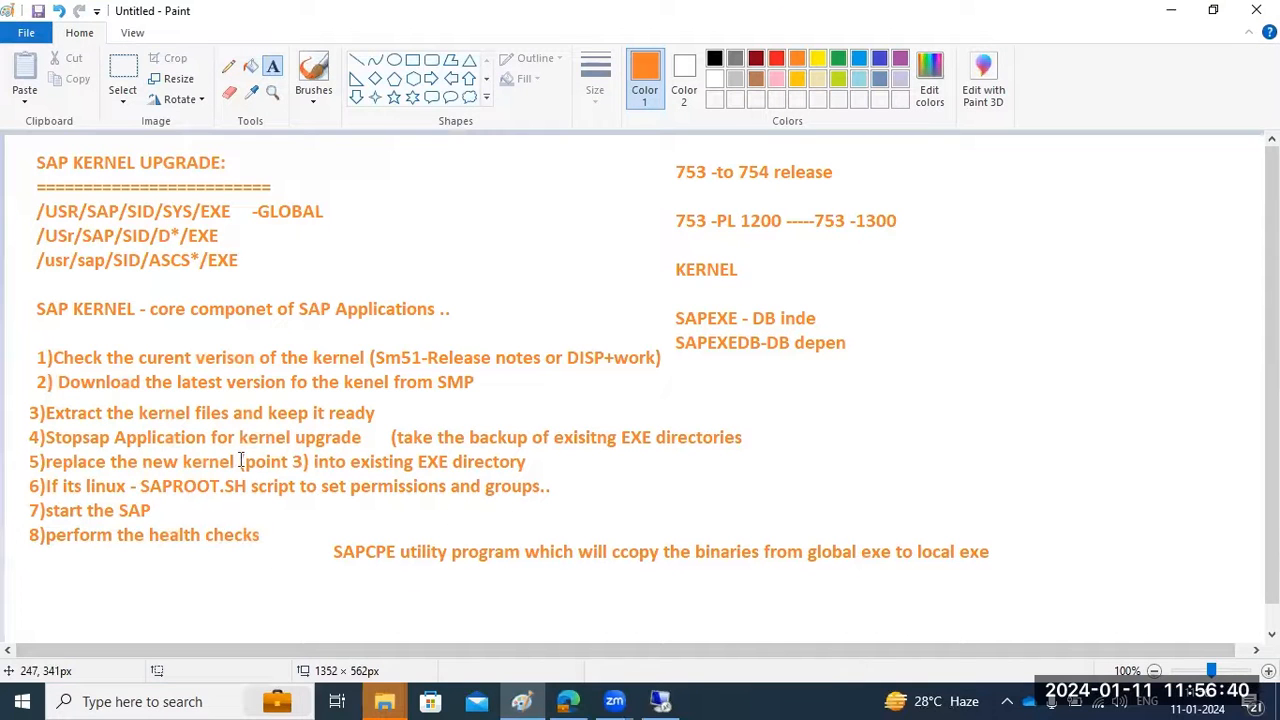
pyautogui.moveTo(133, 463); pyautogui.dragTo(244, 463)
pyautogui.click(674, 699)
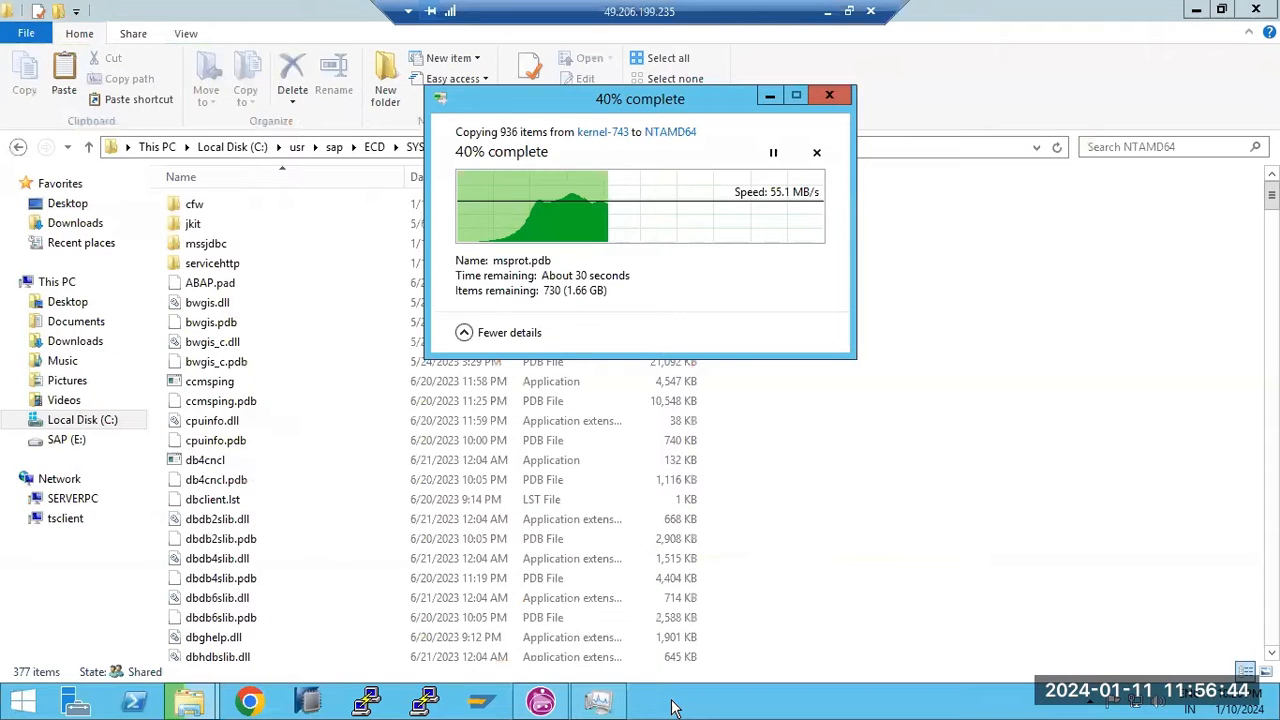
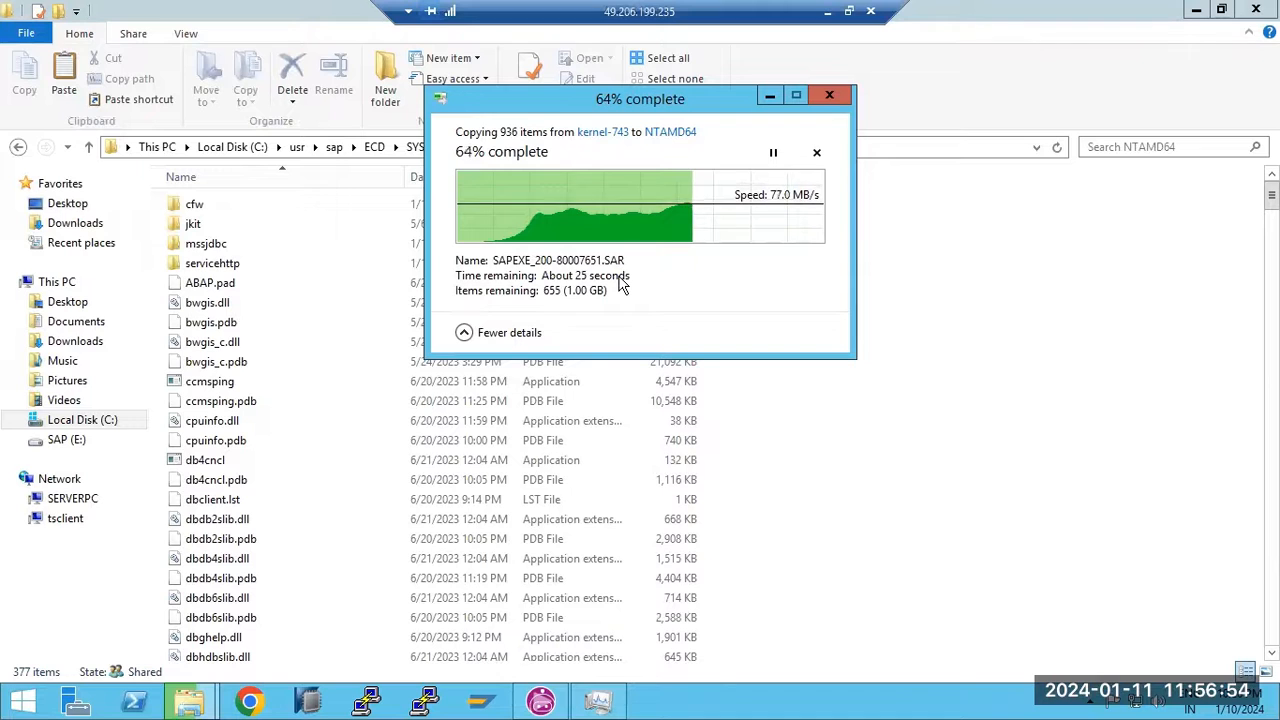
# Bring the NTAMD64 kernel folder window forward and select its path while the copy runs
pyautogui.click(935, 336)
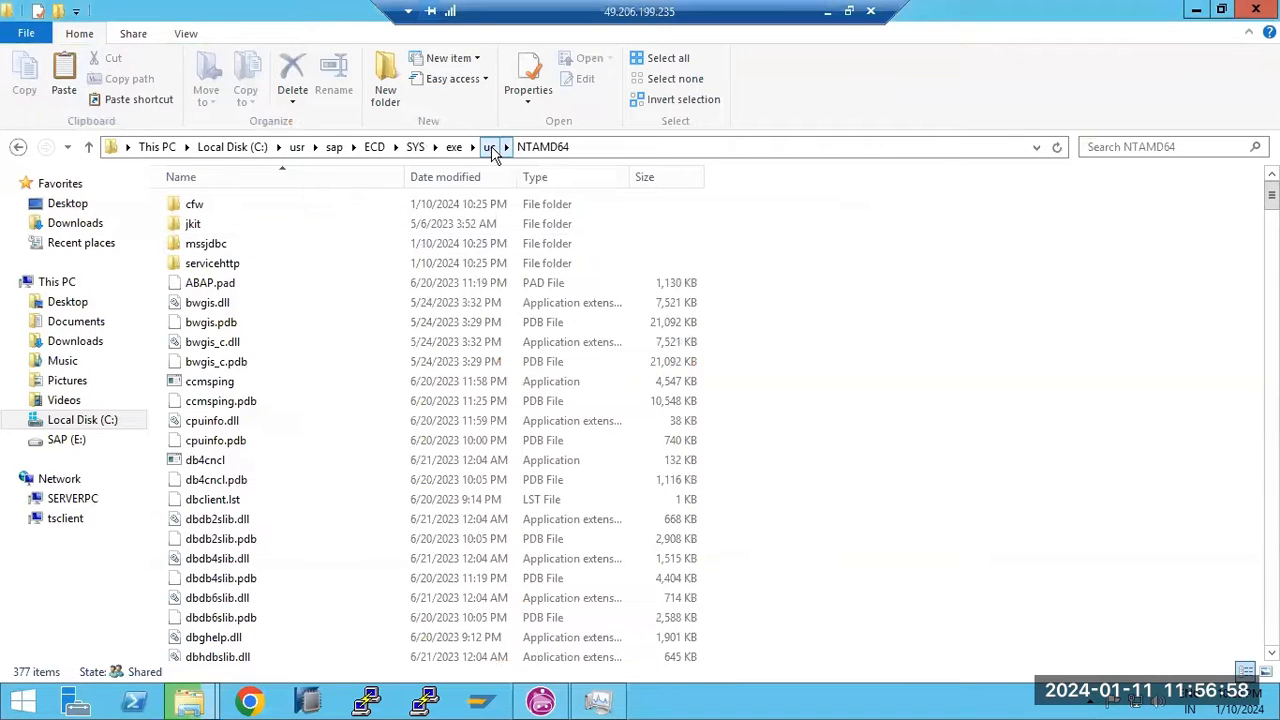
pyautogui.click(588, 148)
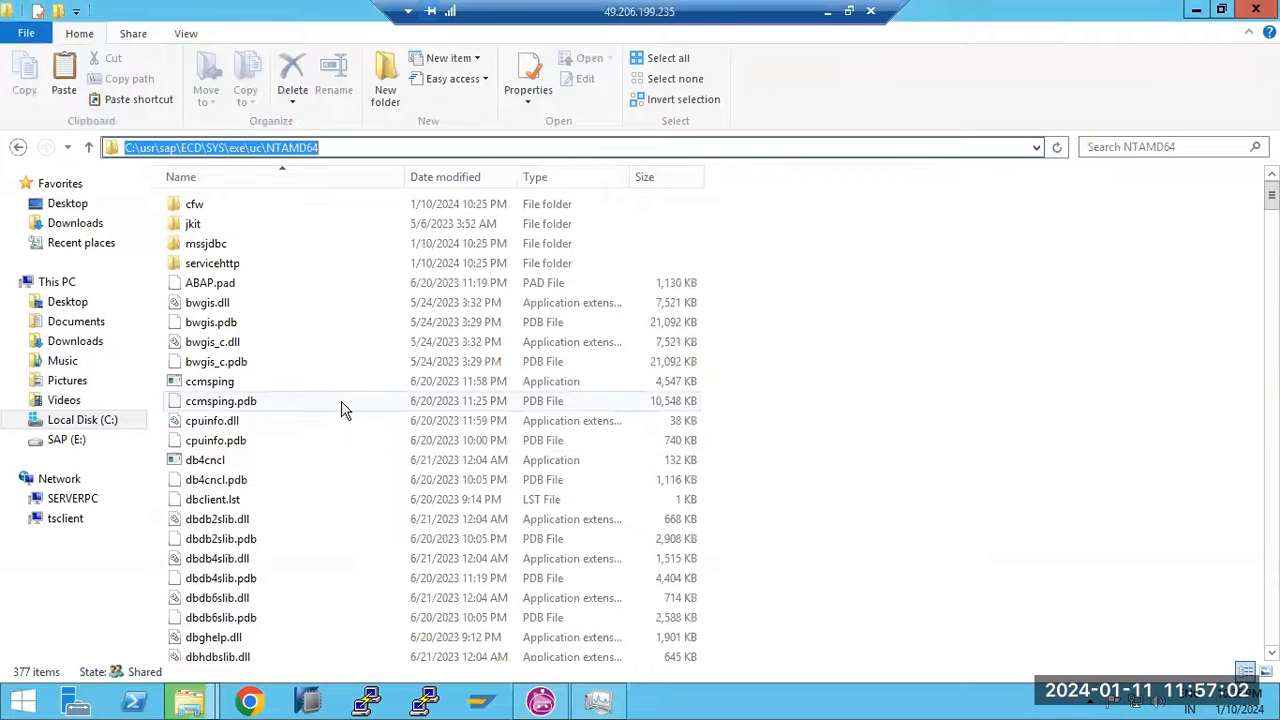
pyautogui.click(598, 705)
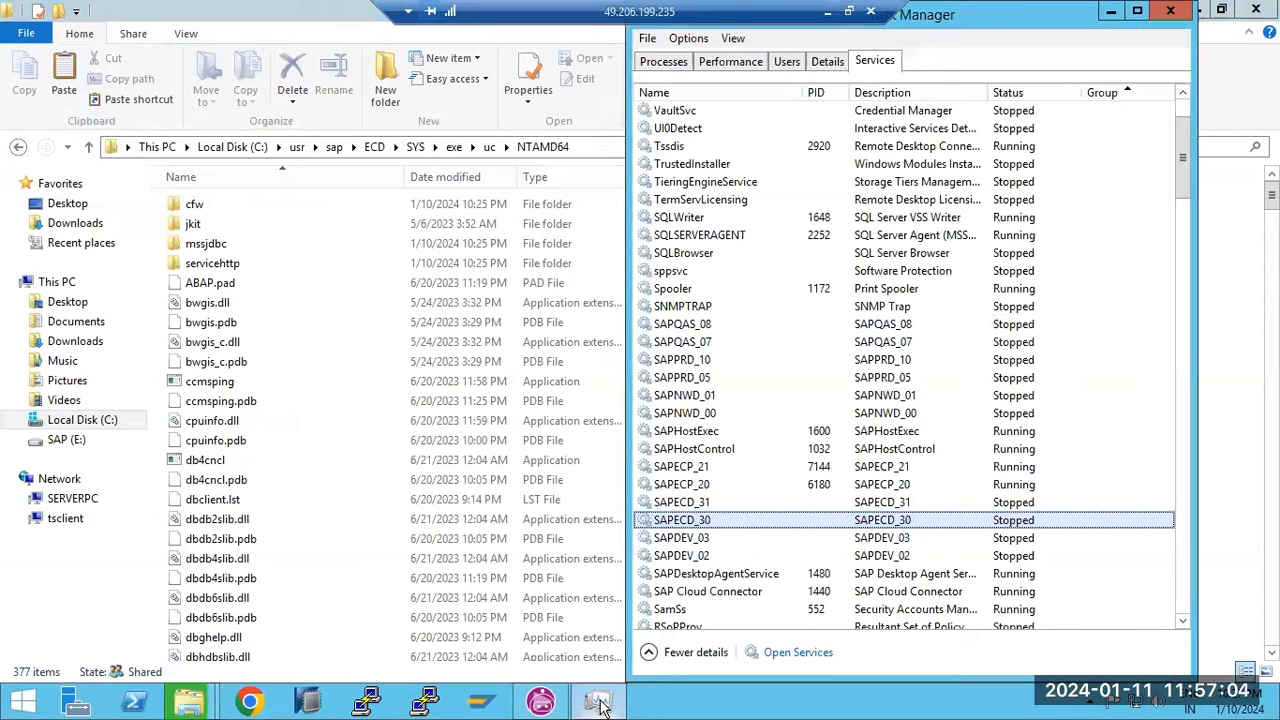
# Check the kernel copy progress, then return to Task Manager's services list
pyautogui.click(189, 701)
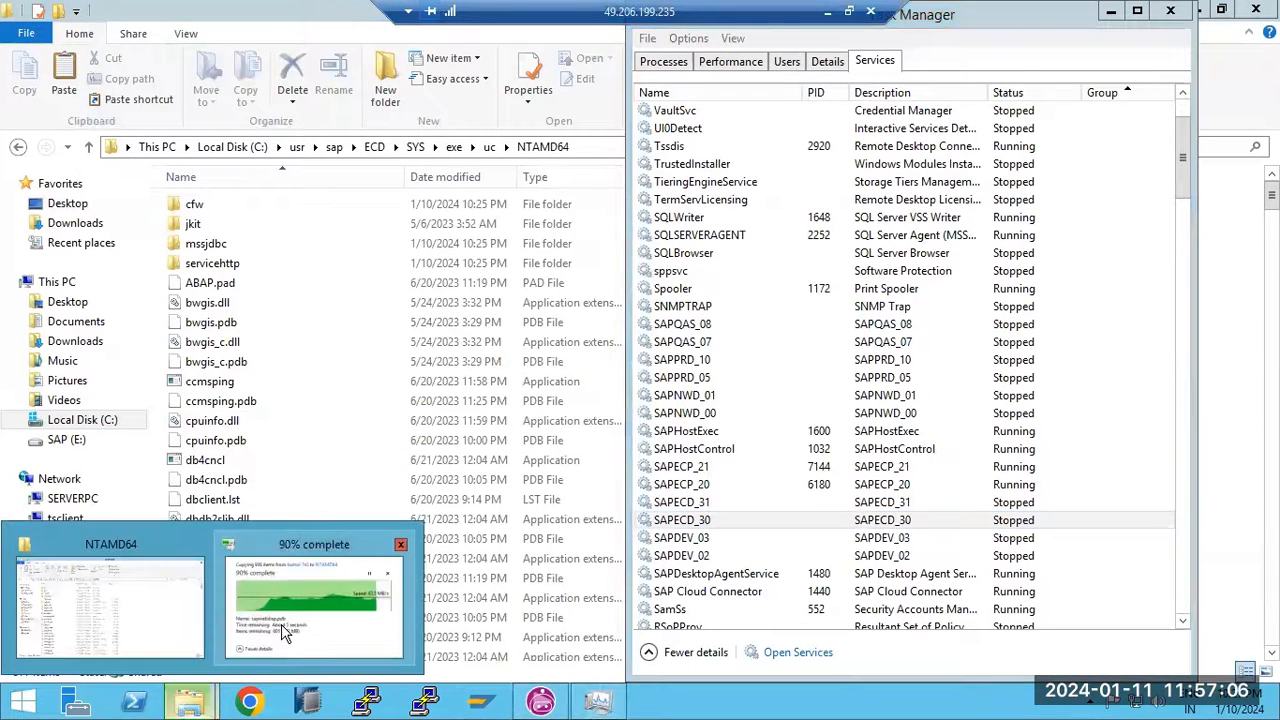
pyautogui.click(281, 624)
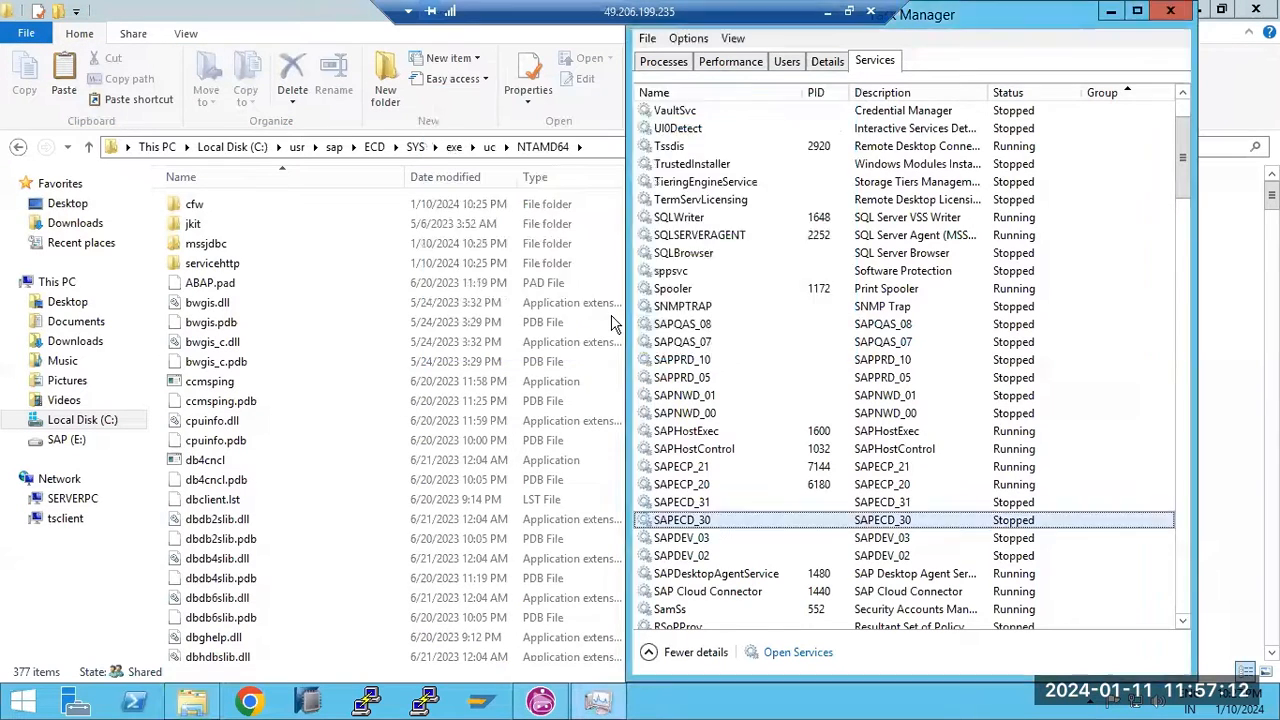
pyautogui.click(612, 324)
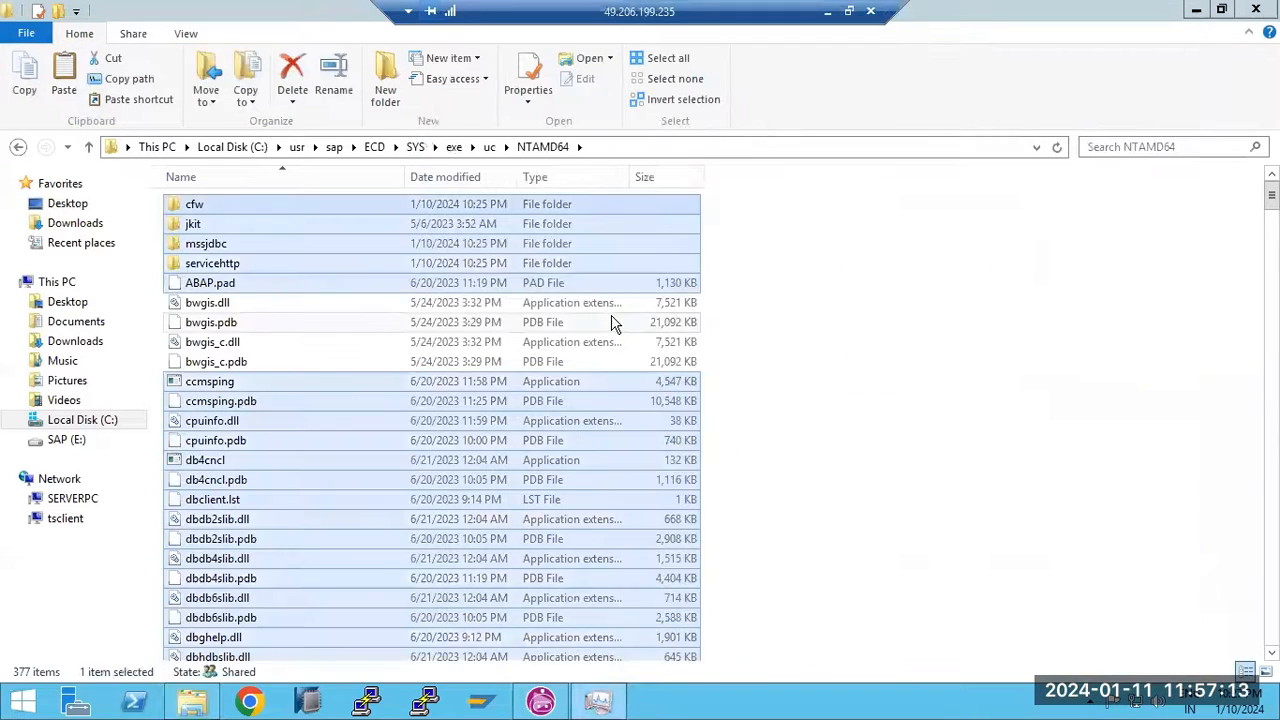
pyautogui.click(605, 704)
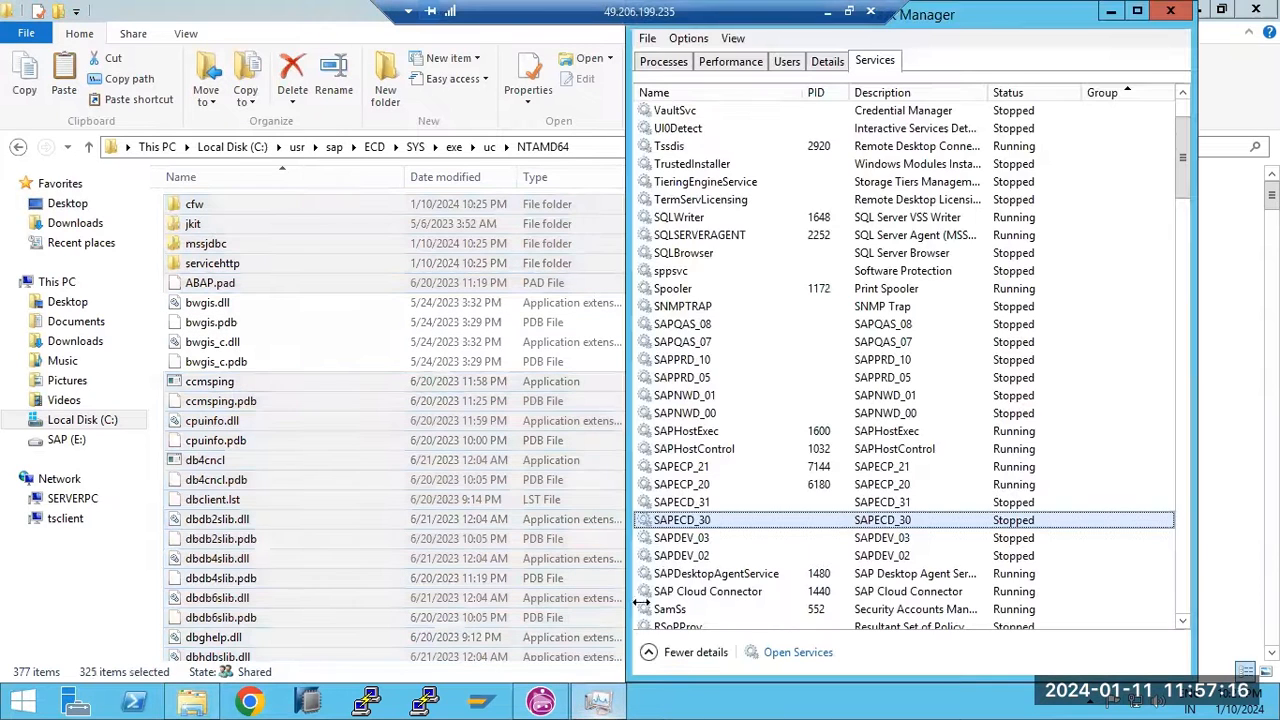
# Start the SAPECD_31 and SAPECD_30 services, confirm they run, and show the desktop
pyautogui.rightClick(700, 506)
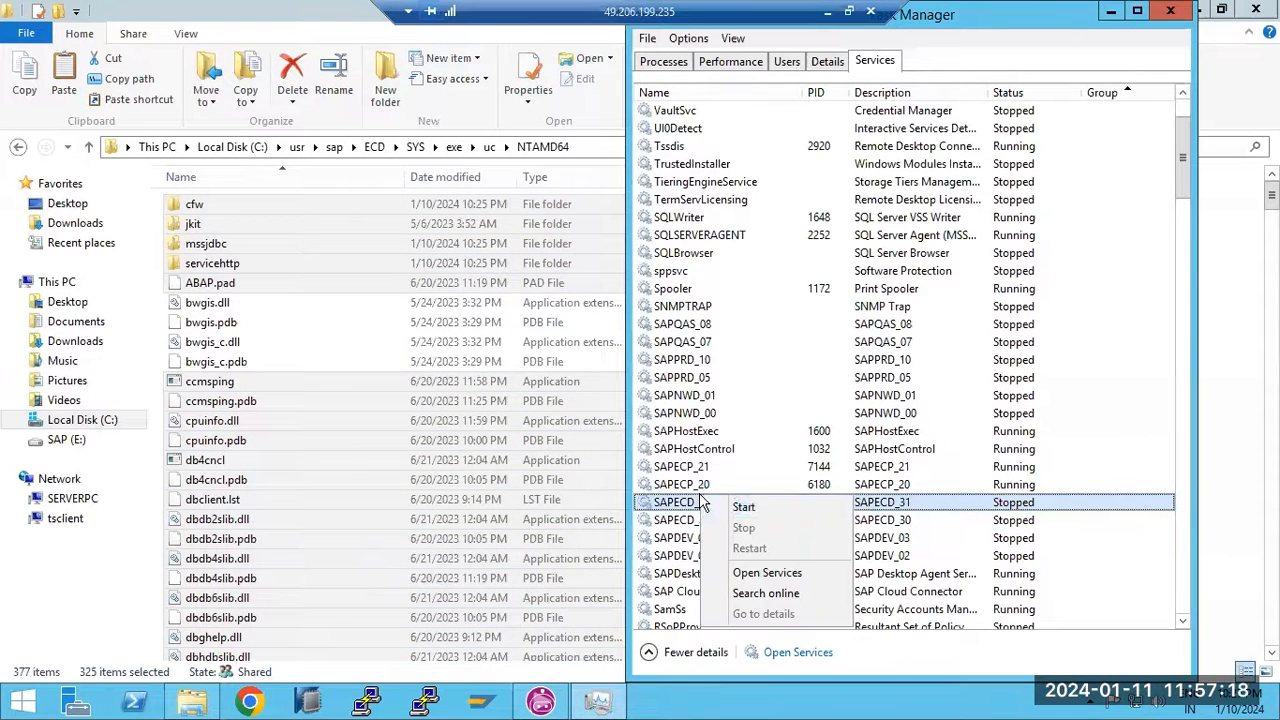
pyautogui.click(718, 508)
pyautogui.click(712, 517)
pyautogui.rightClick(712, 517)
pyautogui.click(742, 535)
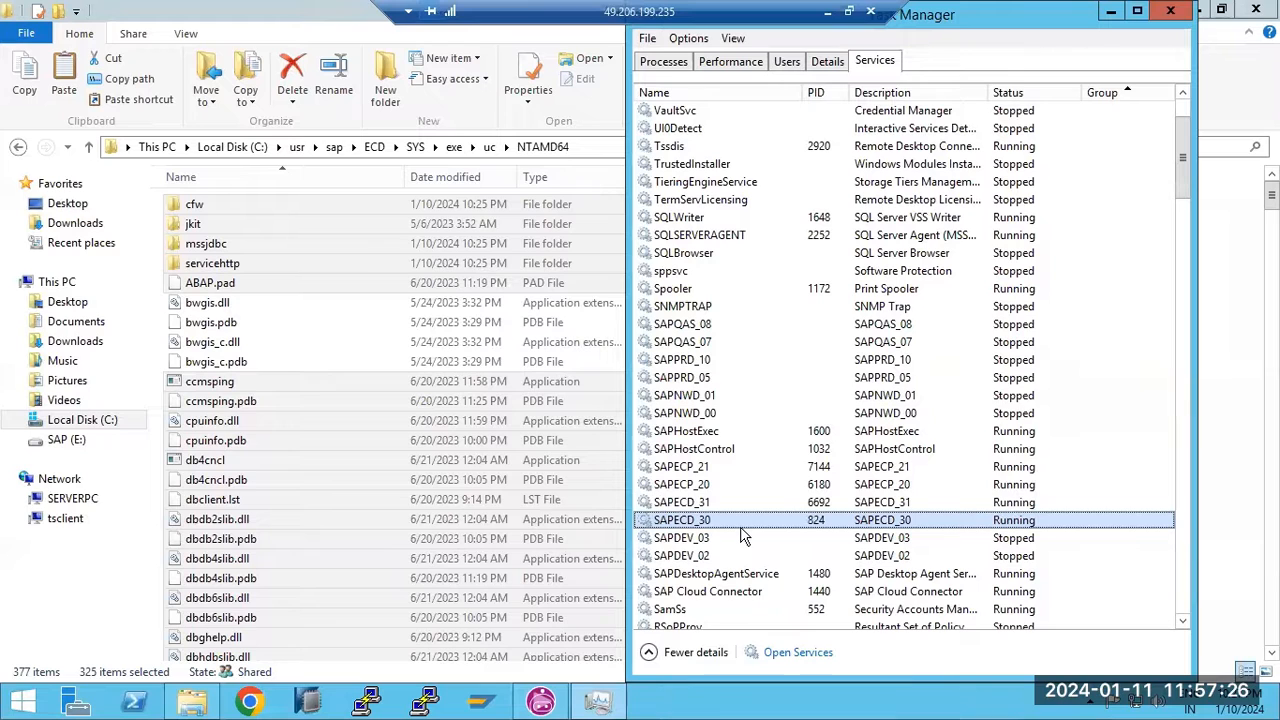
pyautogui.click(1008, 505)
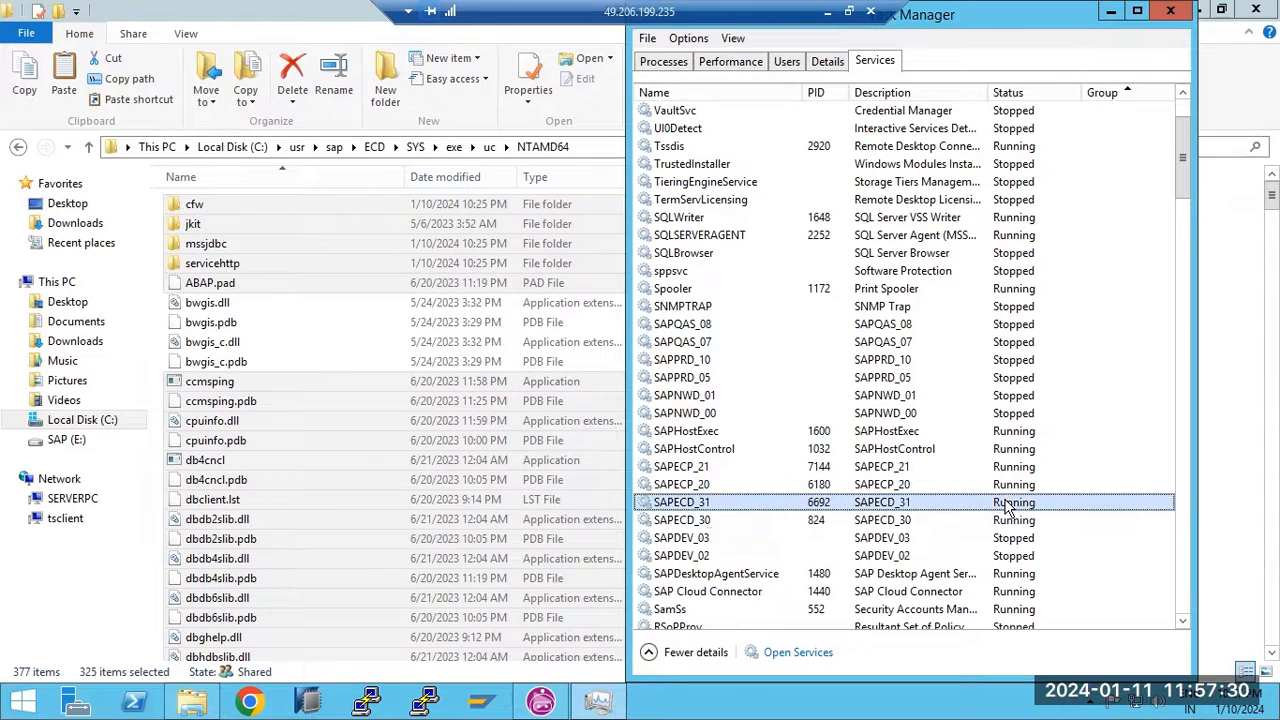
pyautogui.rightClick(730, 701)
pyautogui.click(806, 630)
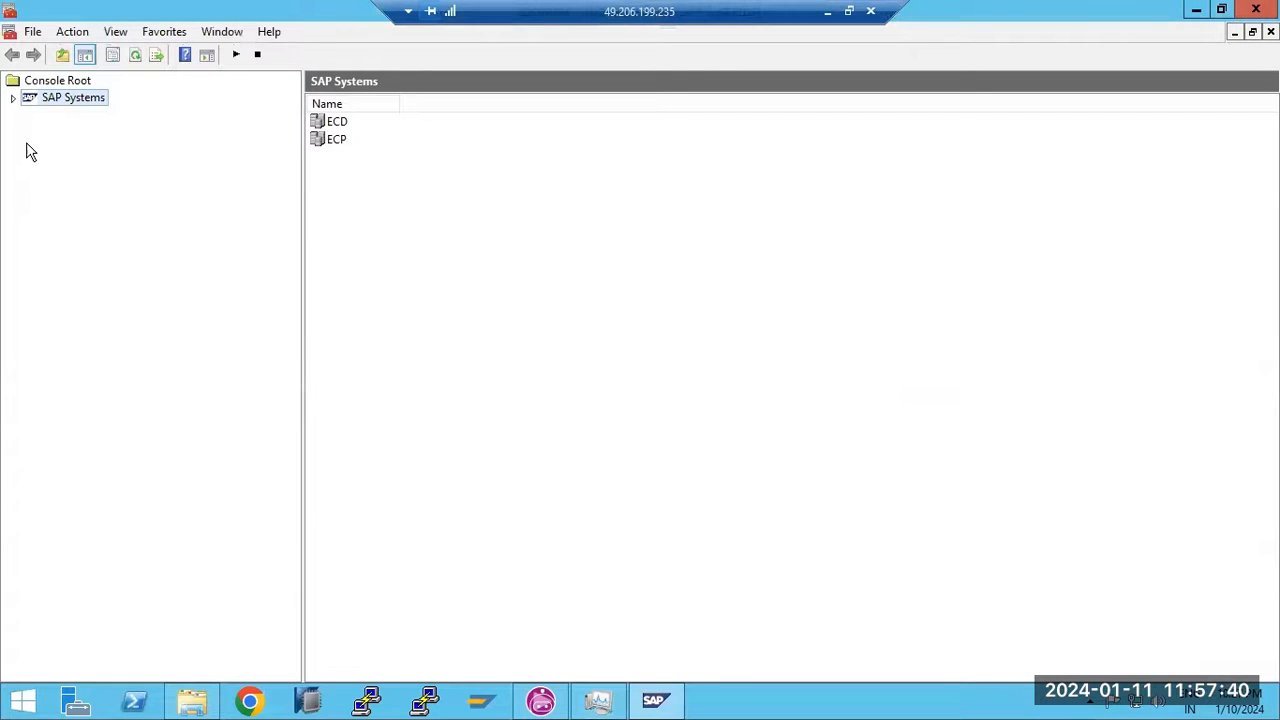
# Expand SAP Systems to show the ECP and ECD systems and their instances
pyautogui.click(14, 98)
pyautogui.click(31, 132)
pyautogui.click(31, 114)
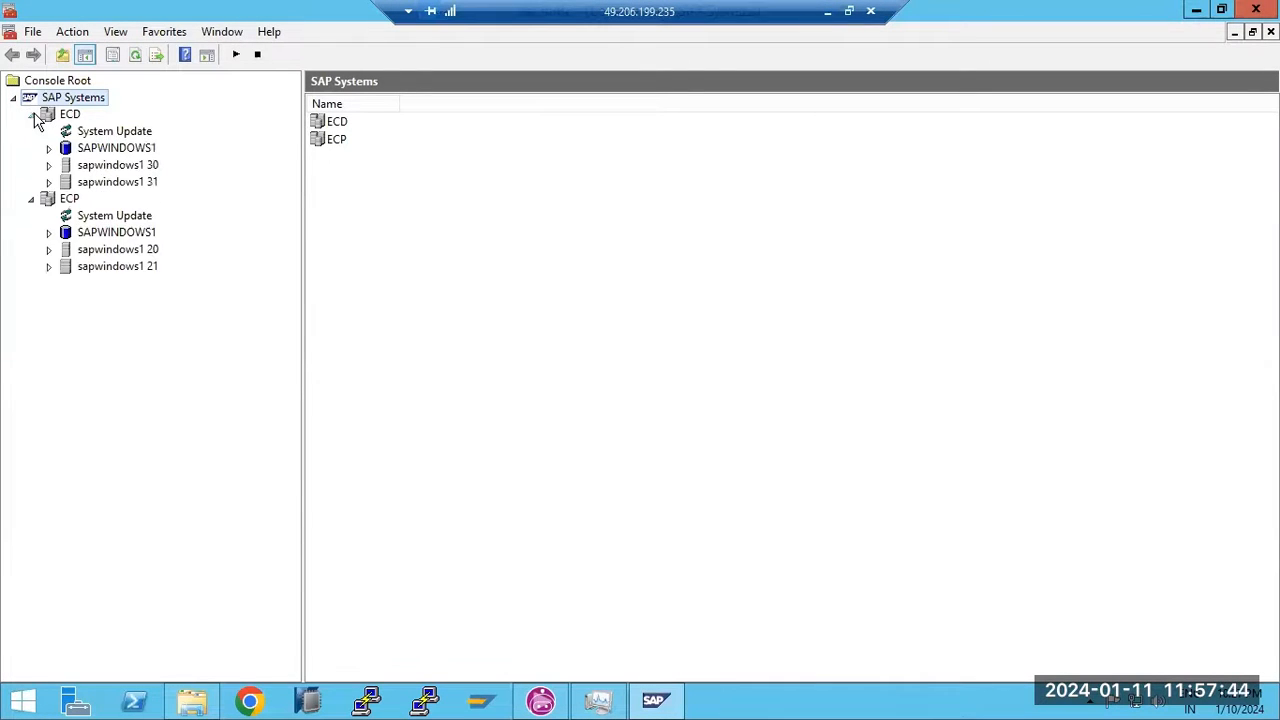
pyautogui.rightClick(68, 116)
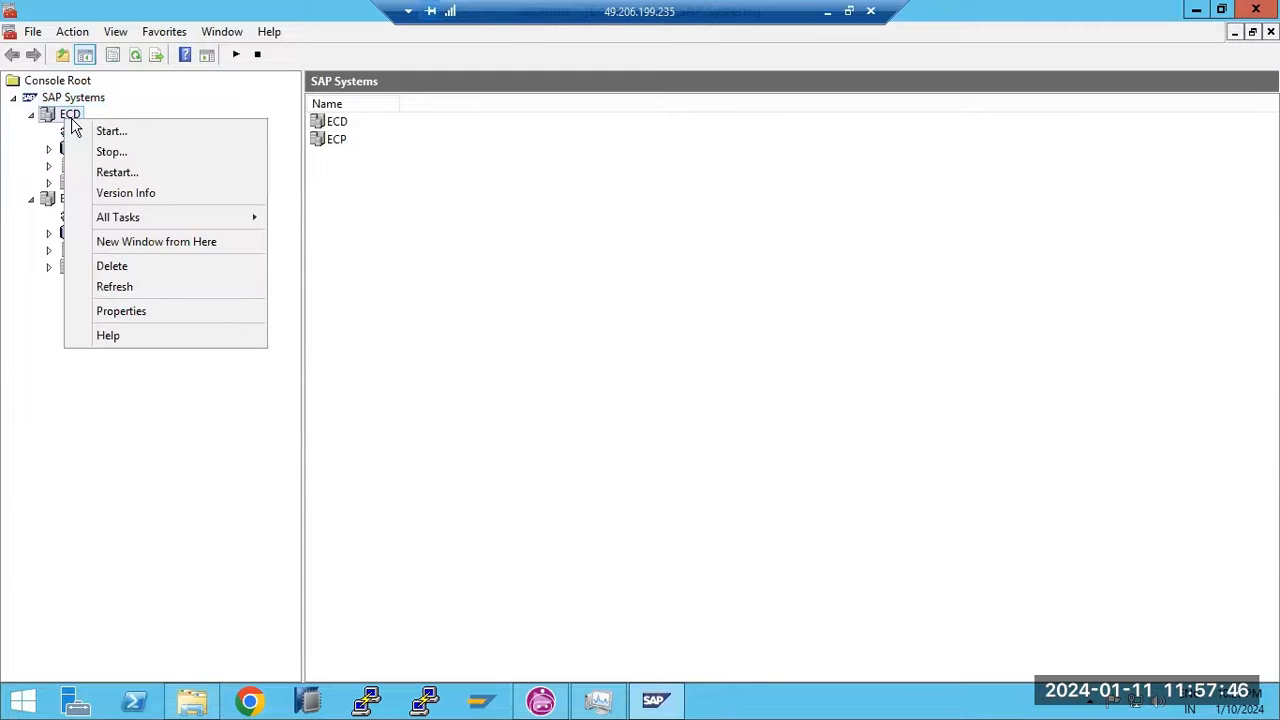
# Start the ECP system with the 300-second timeout, supplying the OS password
pyautogui.click(50, 200)
pyautogui.rightClick(52, 199)
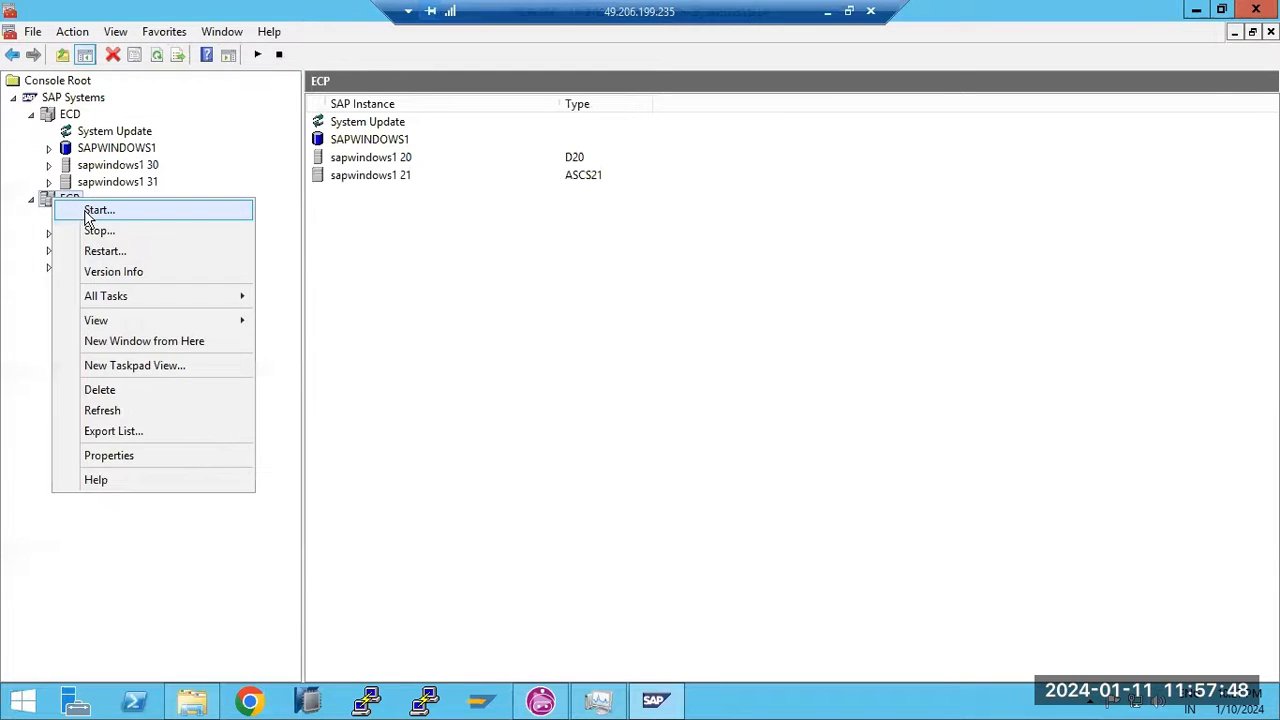
pyautogui.click(95, 210)
pyautogui.click(556, 397)
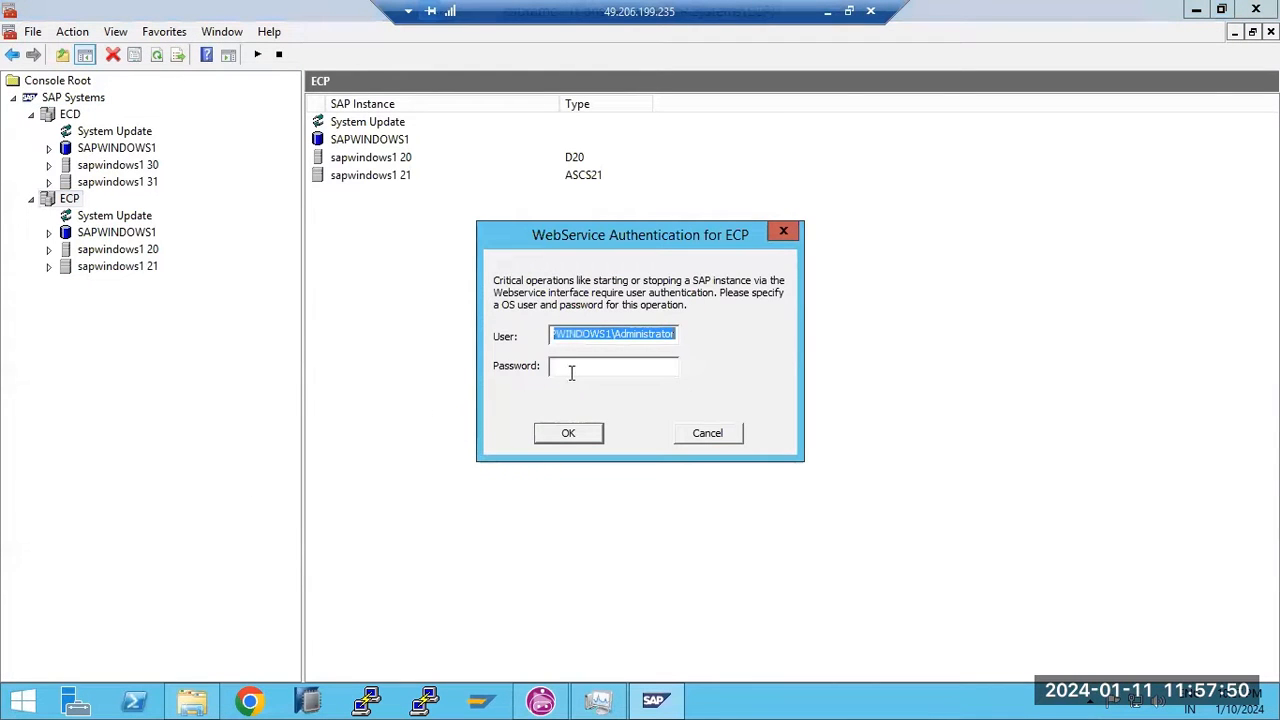
pyautogui.click(571, 372)
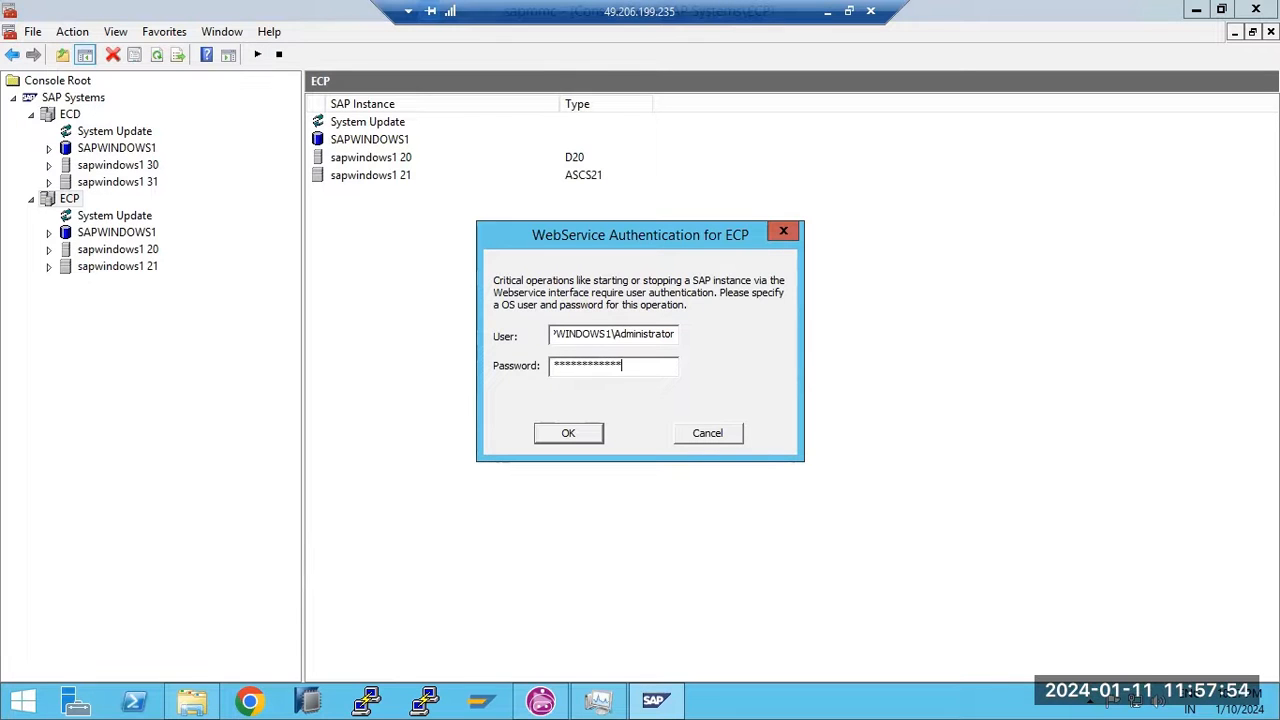
pyautogui.press('Return')
# Start the ECD system with the 300-second timeout
pyautogui.click(70, 97)
pyautogui.click(66, 114)
pyautogui.rightClick(62, 112)
pyautogui.click(104, 122)
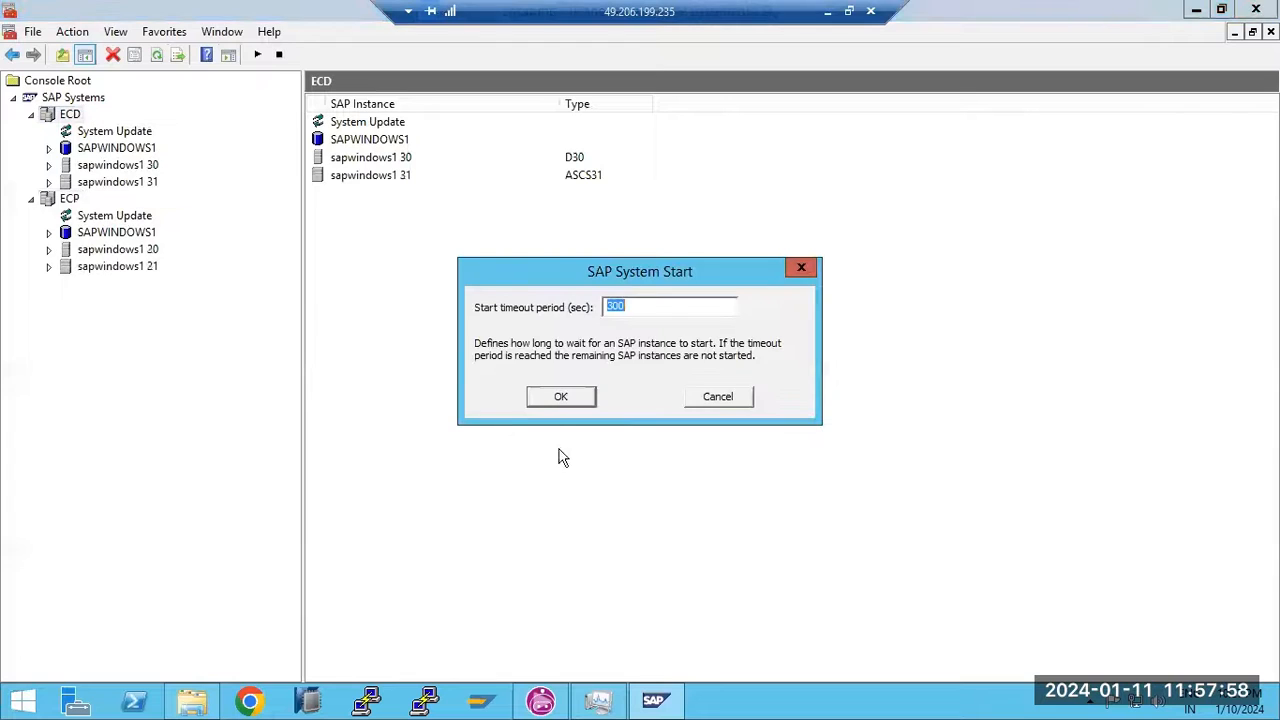
pyautogui.click(561, 398)
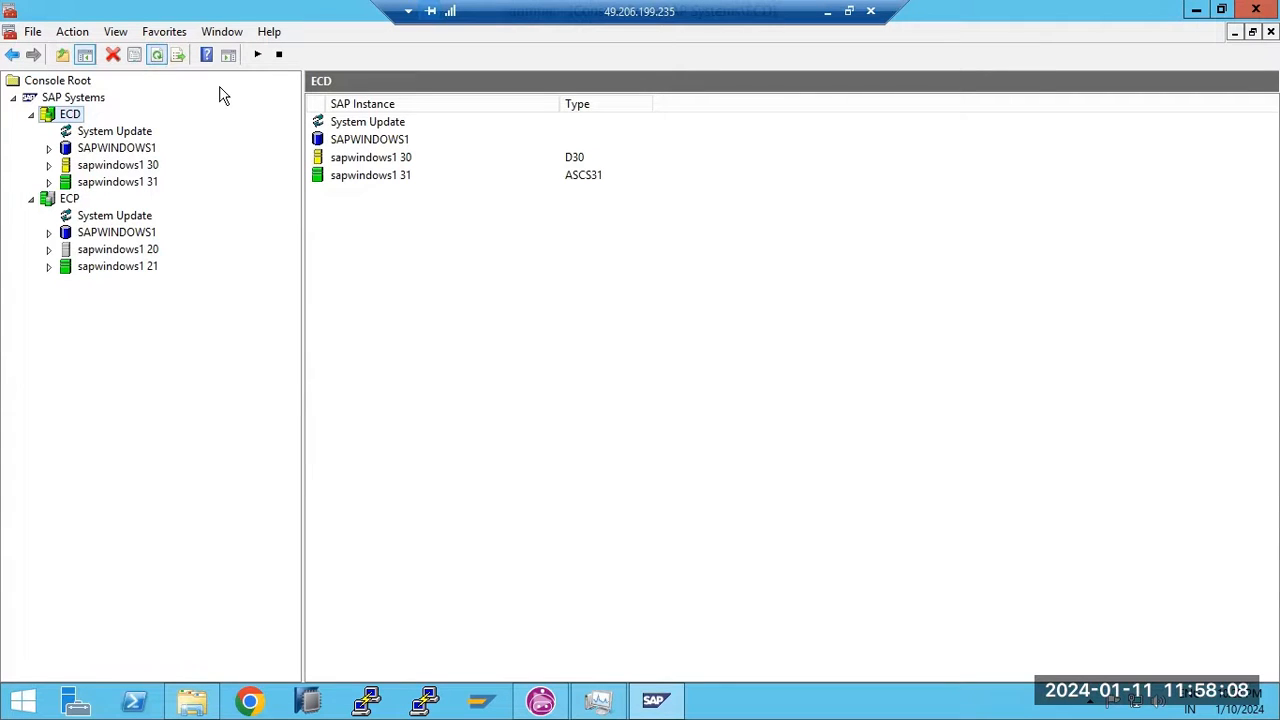
# Show the process lists of sapwindows1 30 (ECD) and sapwindows1 20 (ECP)
pyautogui.click(48, 165)
pyautogui.click(100, 185)
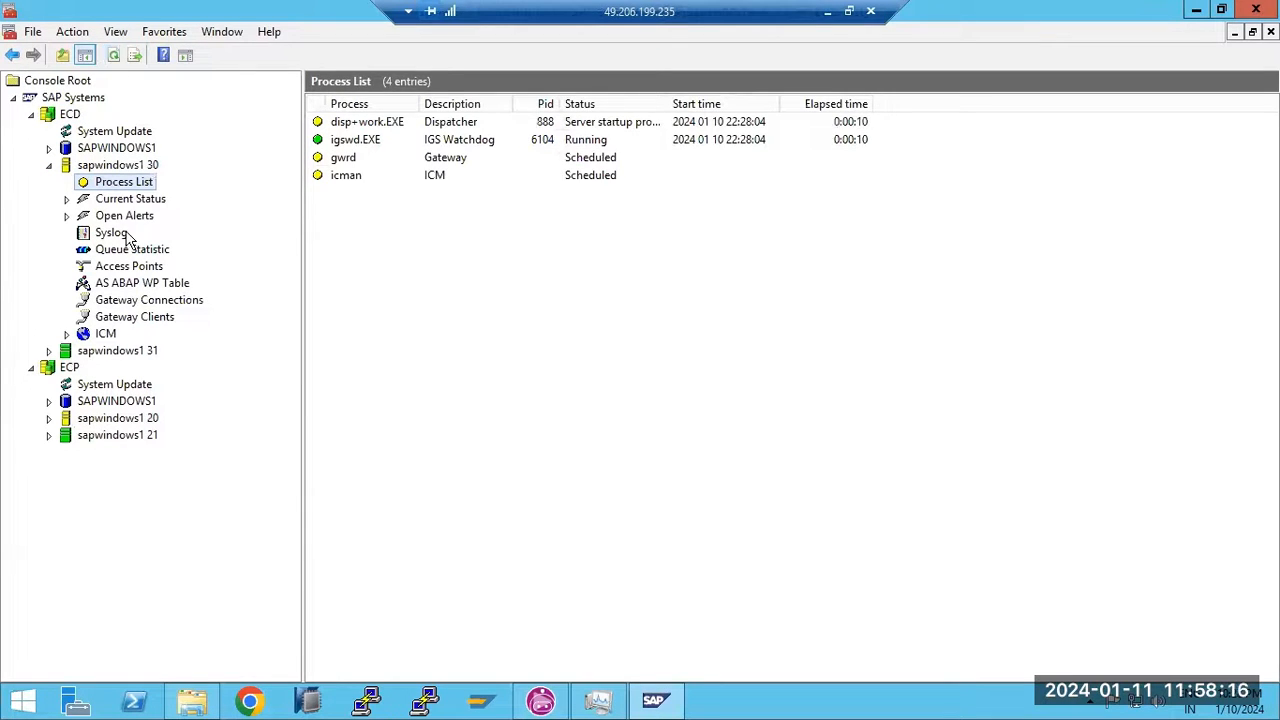
pyautogui.click(48, 418)
pyautogui.click(115, 436)
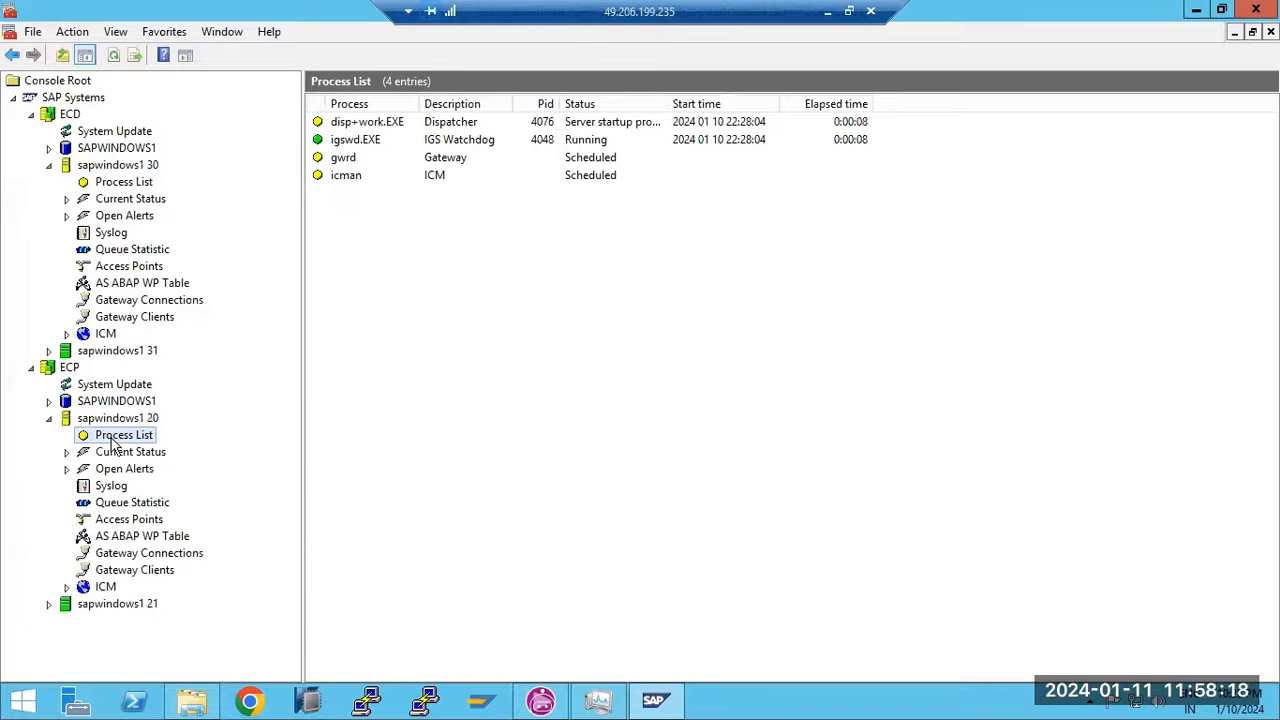
pyautogui.click(654, 700)
# Dismiss the Something went amiss error and return to the local Paint upgrade notes
pyautogui.click(1005, 143)
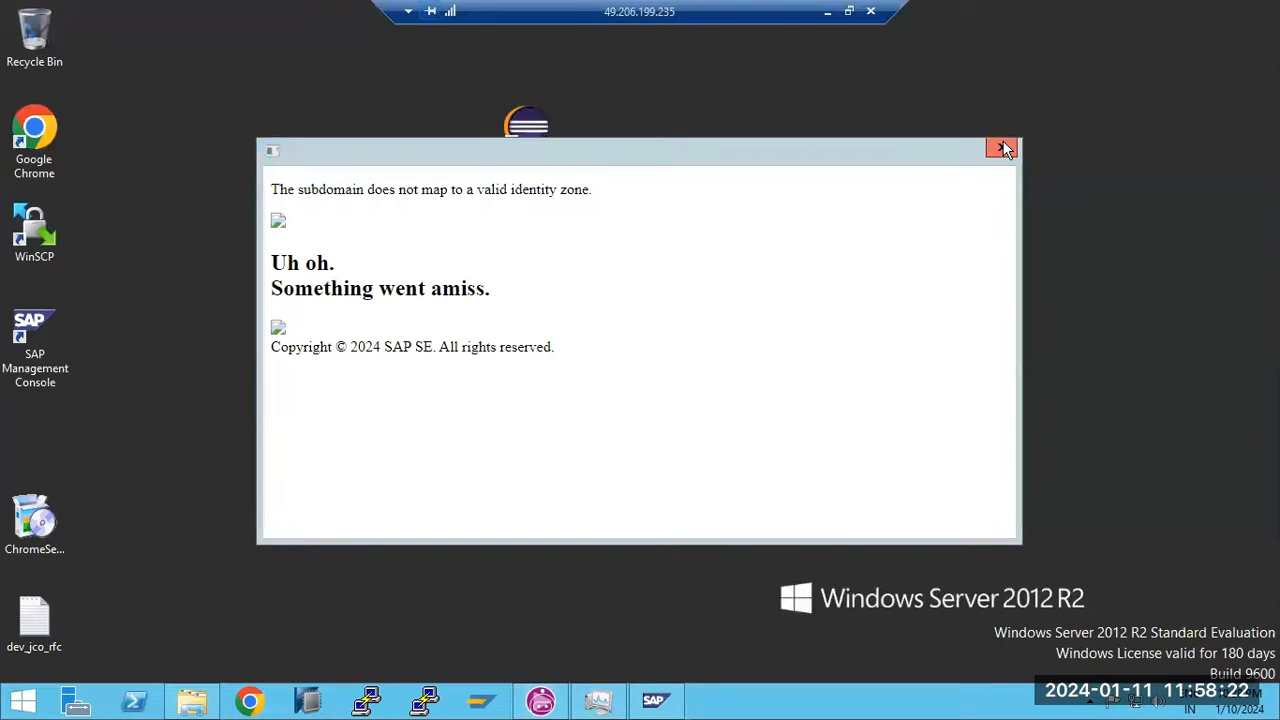
pyautogui.click(540, 702)
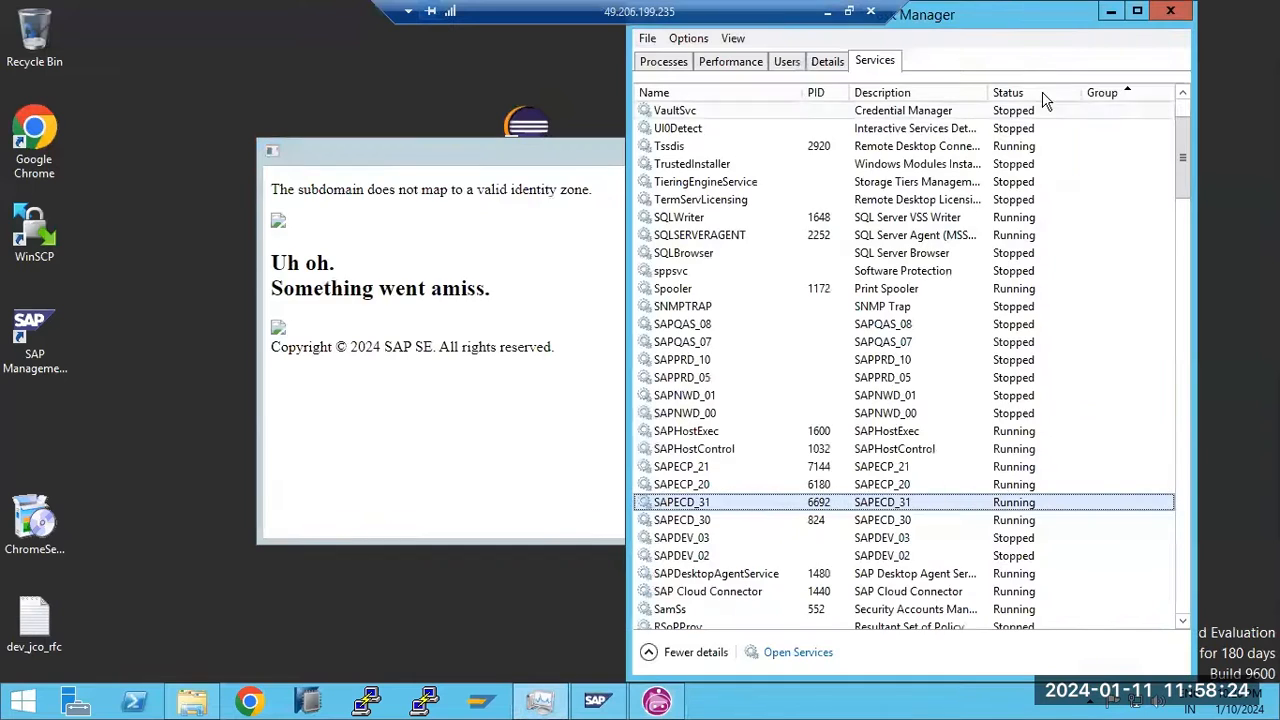
pyautogui.click(1171, 12)
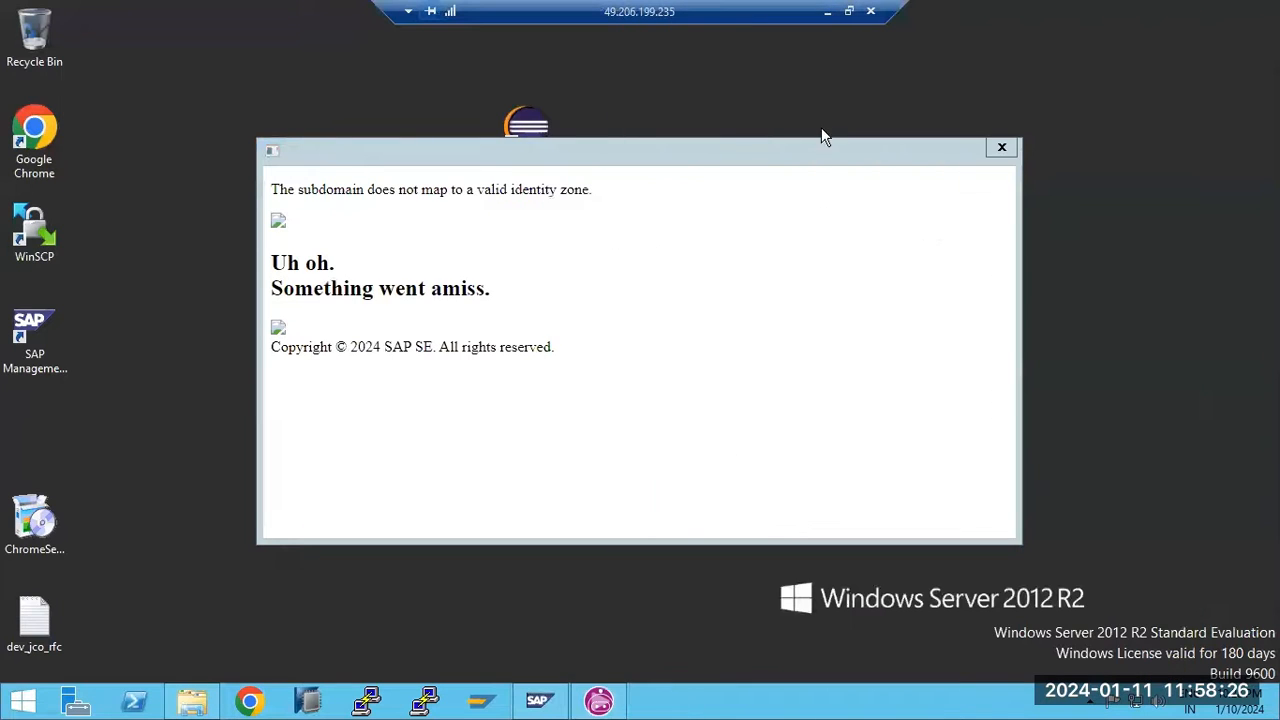
pyautogui.click(1000, 149)
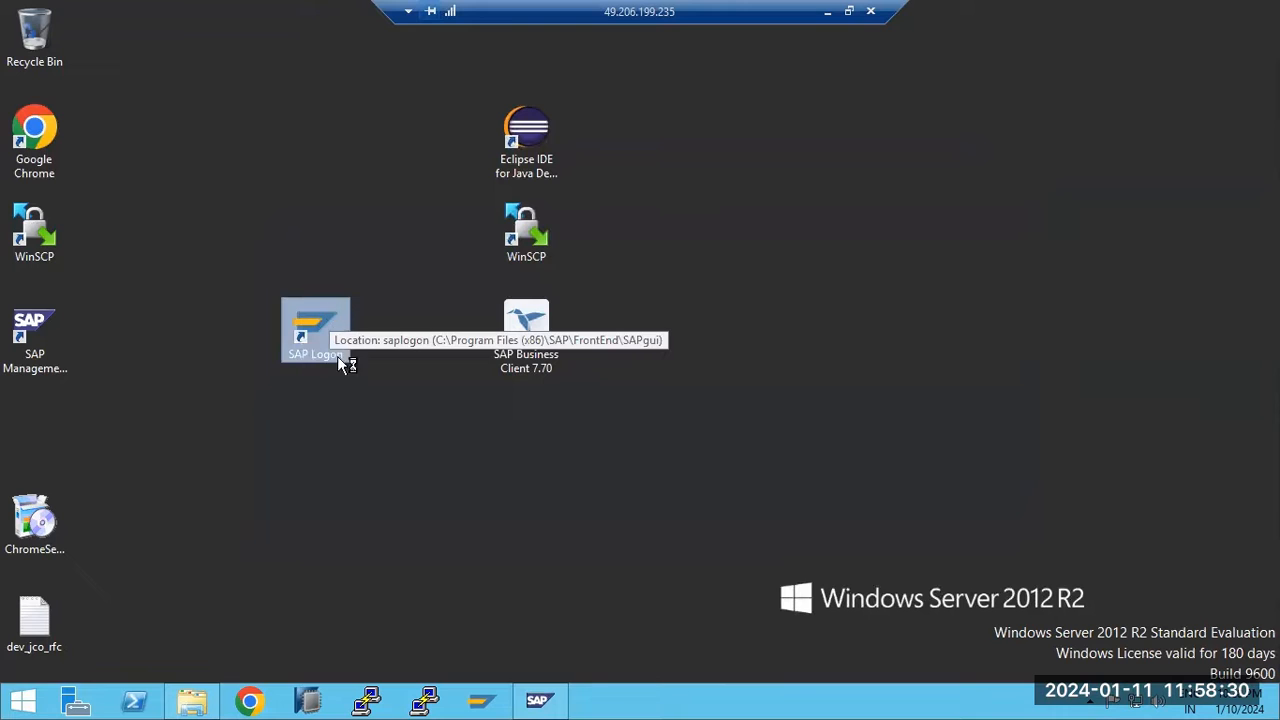
pyautogui.click(828, 12)
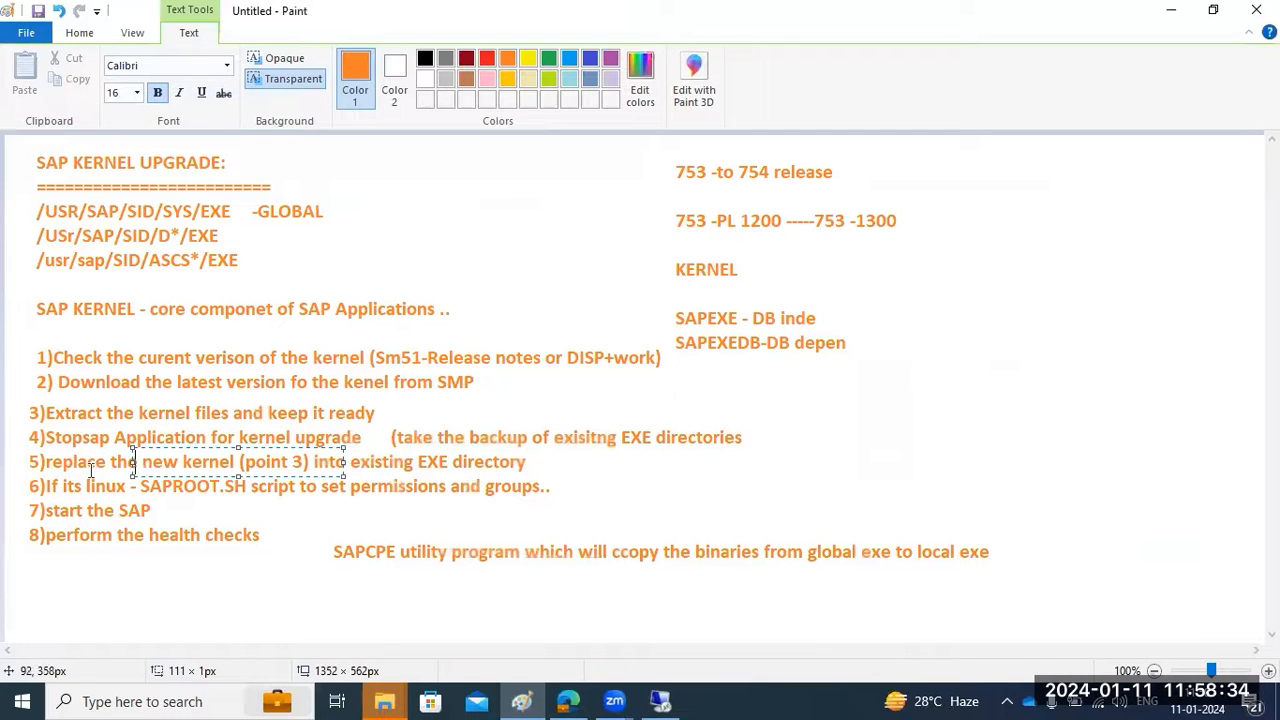
pyautogui.click(120, 540)
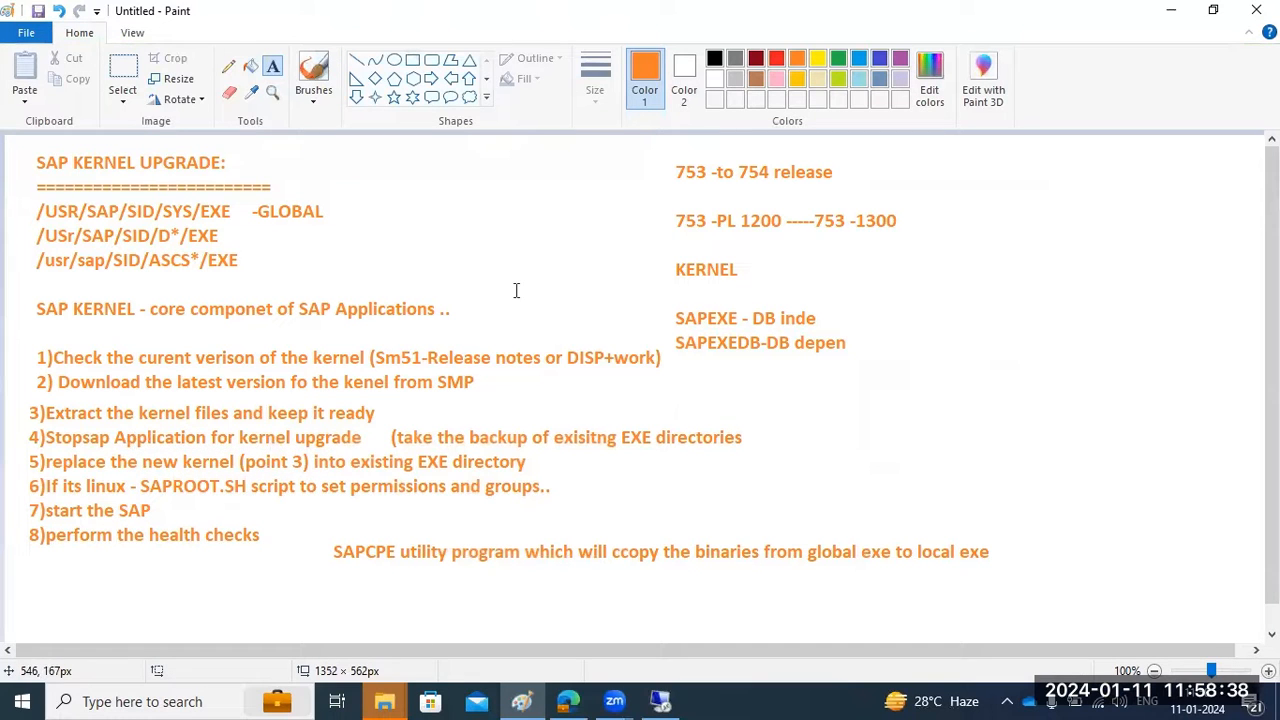
# On the remote server, check the ECD instance's AS ABAP WP Table in the management console
pyautogui.click(659, 700)
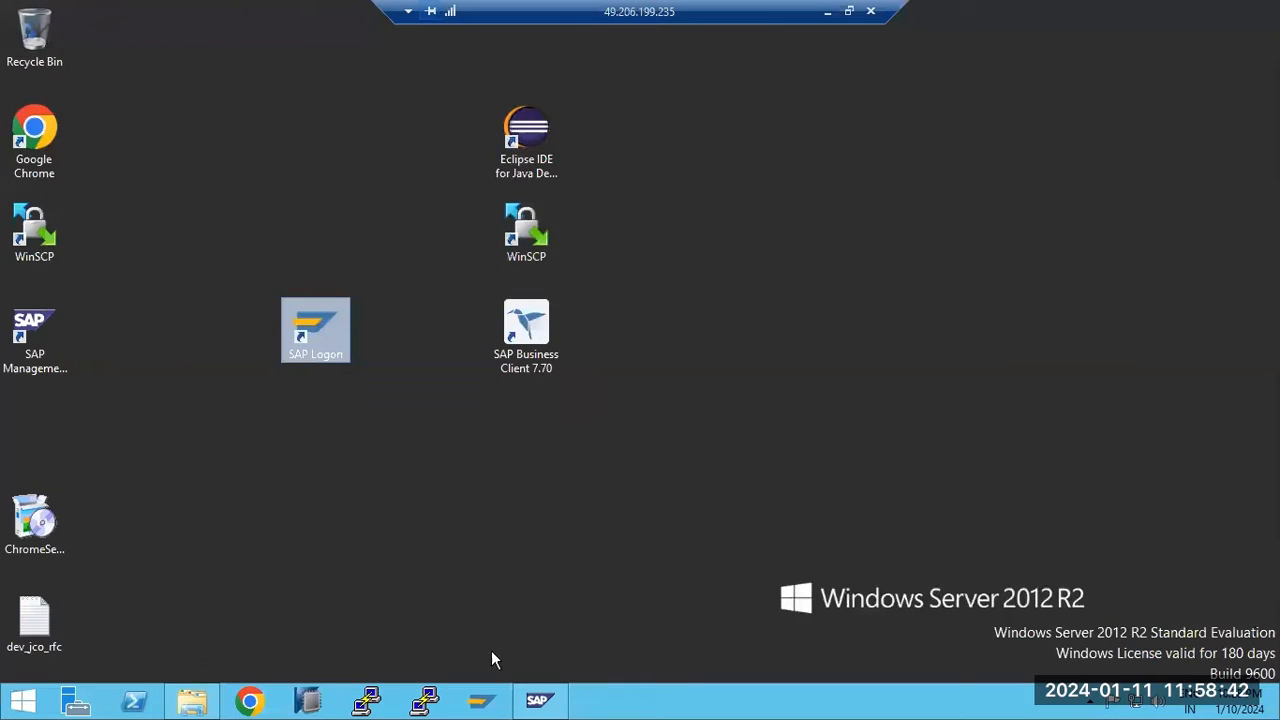
pyautogui.click(491, 703)
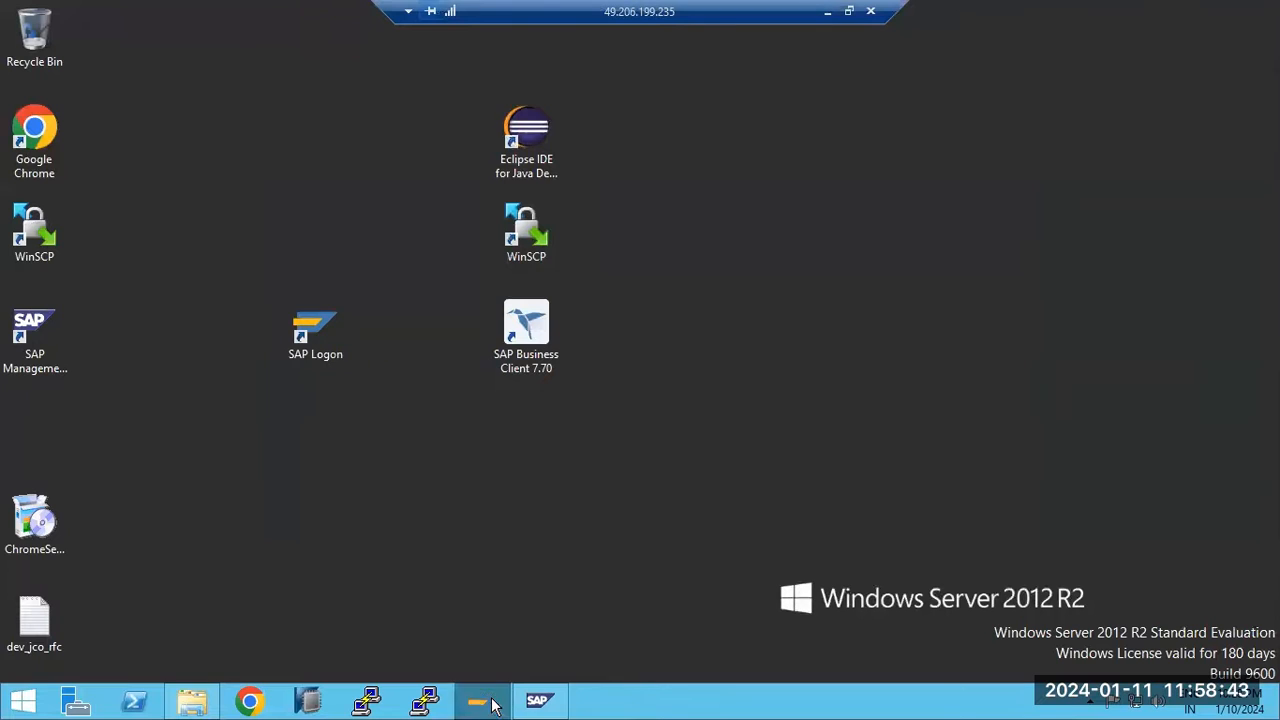
pyautogui.click(557, 703)
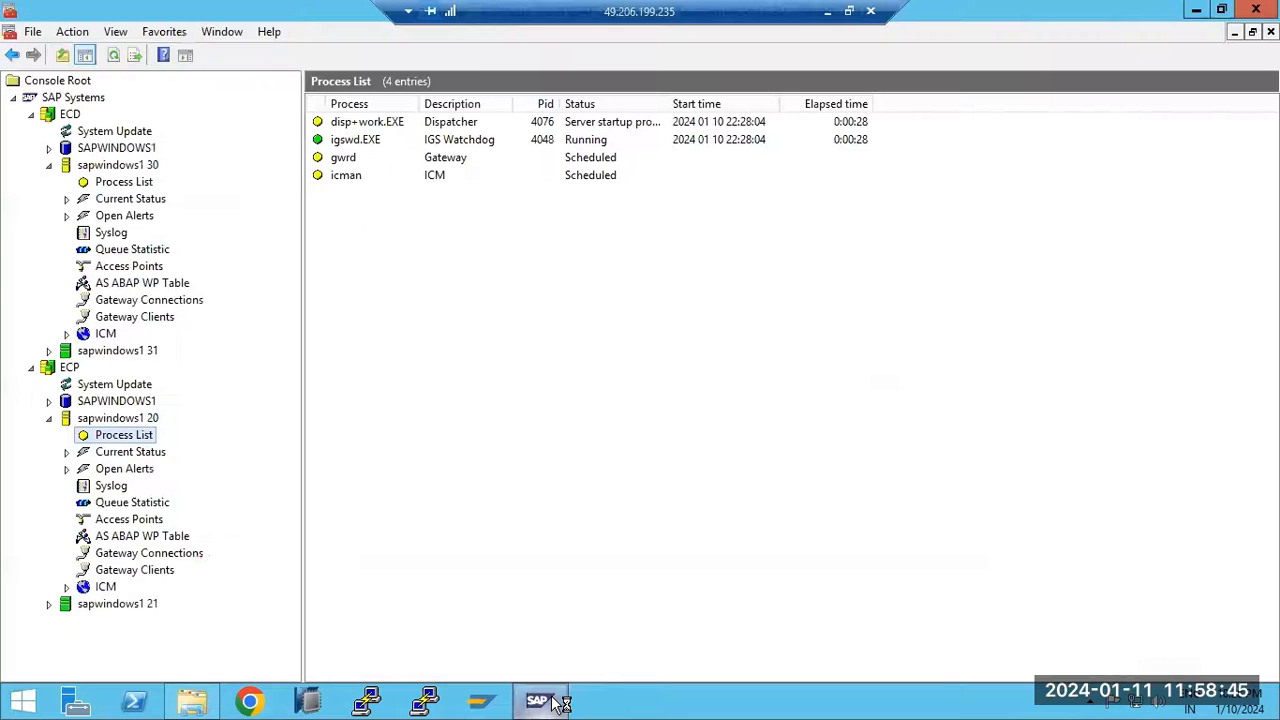
pyautogui.click(160, 284)
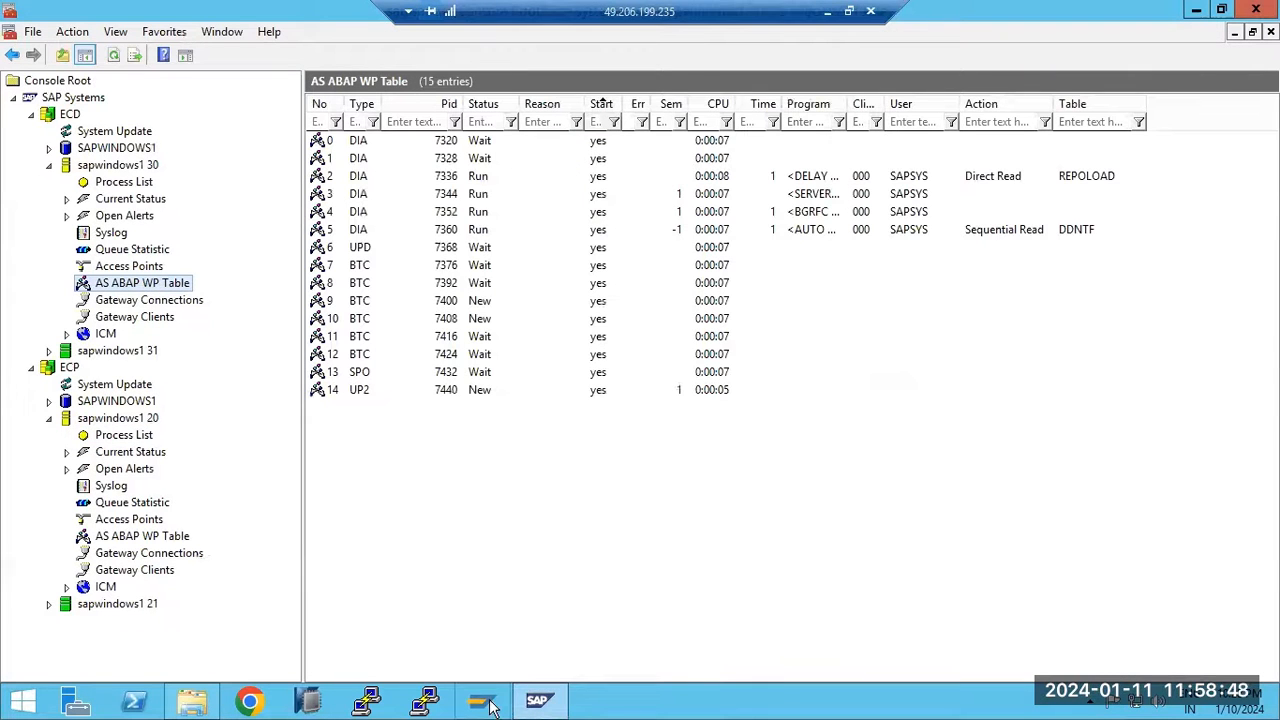
pyautogui.click(537, 704)
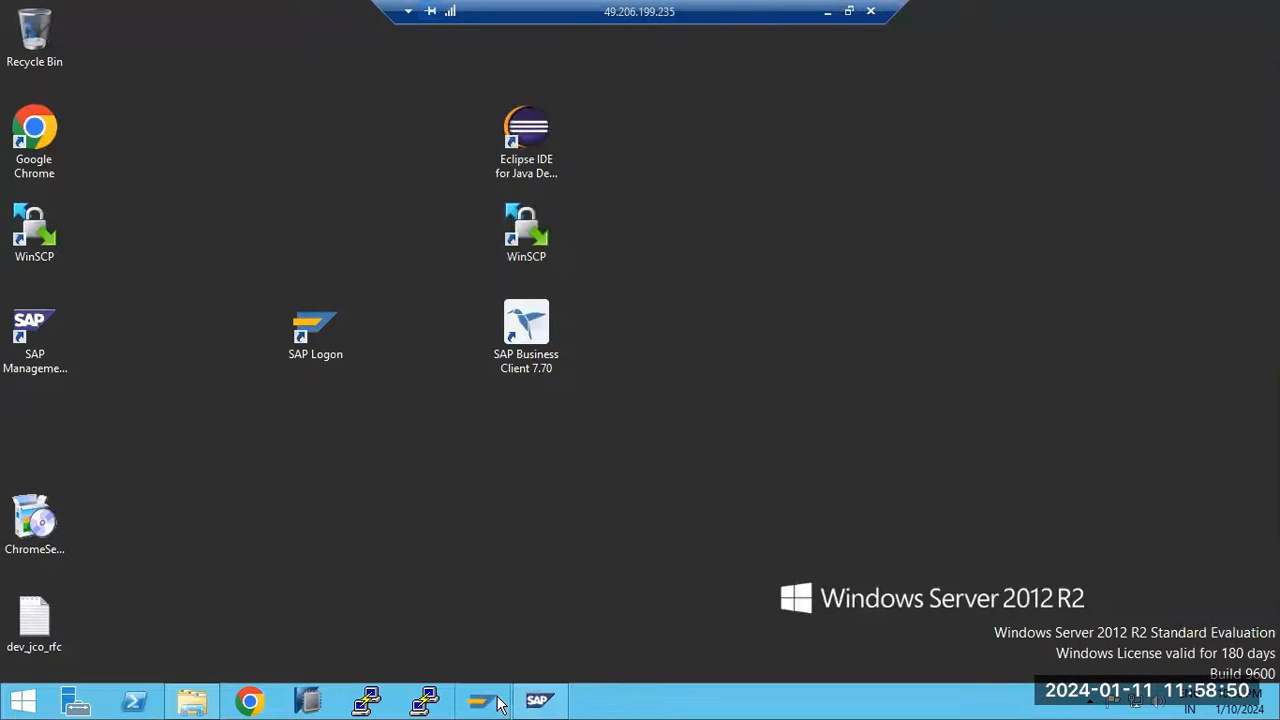
# Launch SAP Logon on the remote server
pyautogui.click(498, 701)
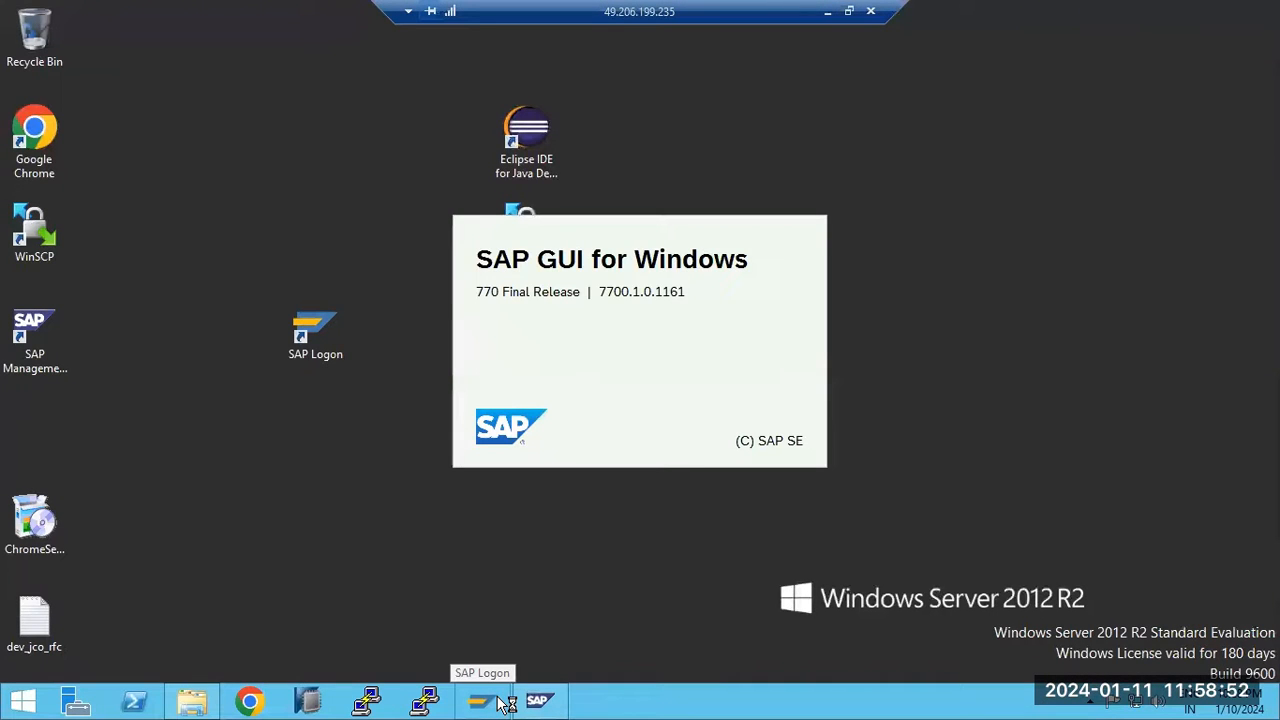
pyautogui.click(828, 12)
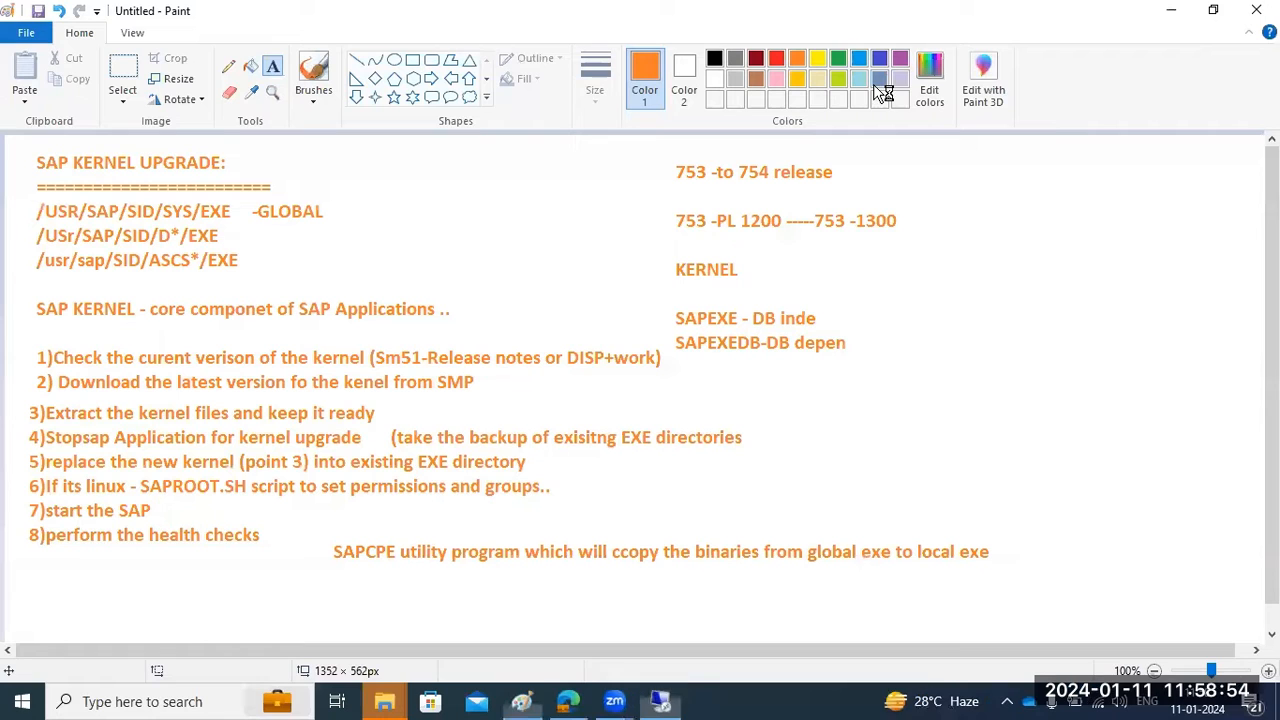
pyautogui.click(660, 701)
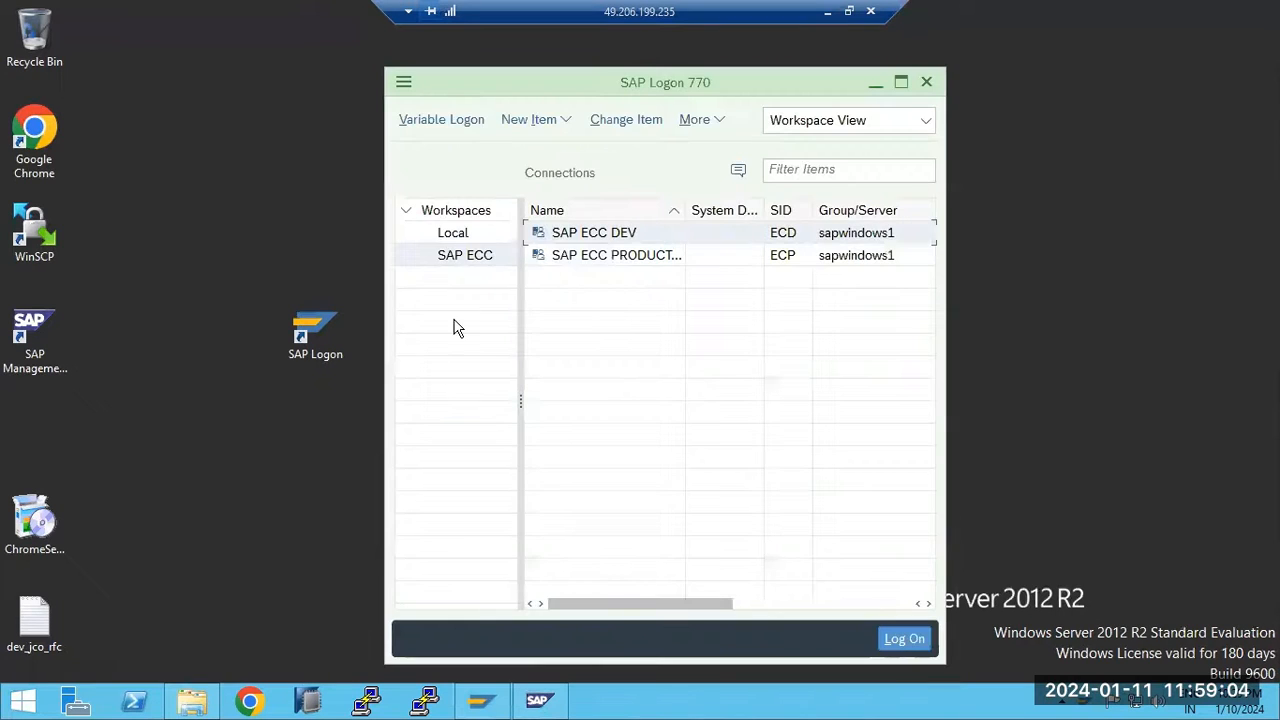
# Connect to SAP ECC DEV, closing the ECP screen, and recheck ECD's process list and work processes
pyautogui.doubleClick(597, 237)
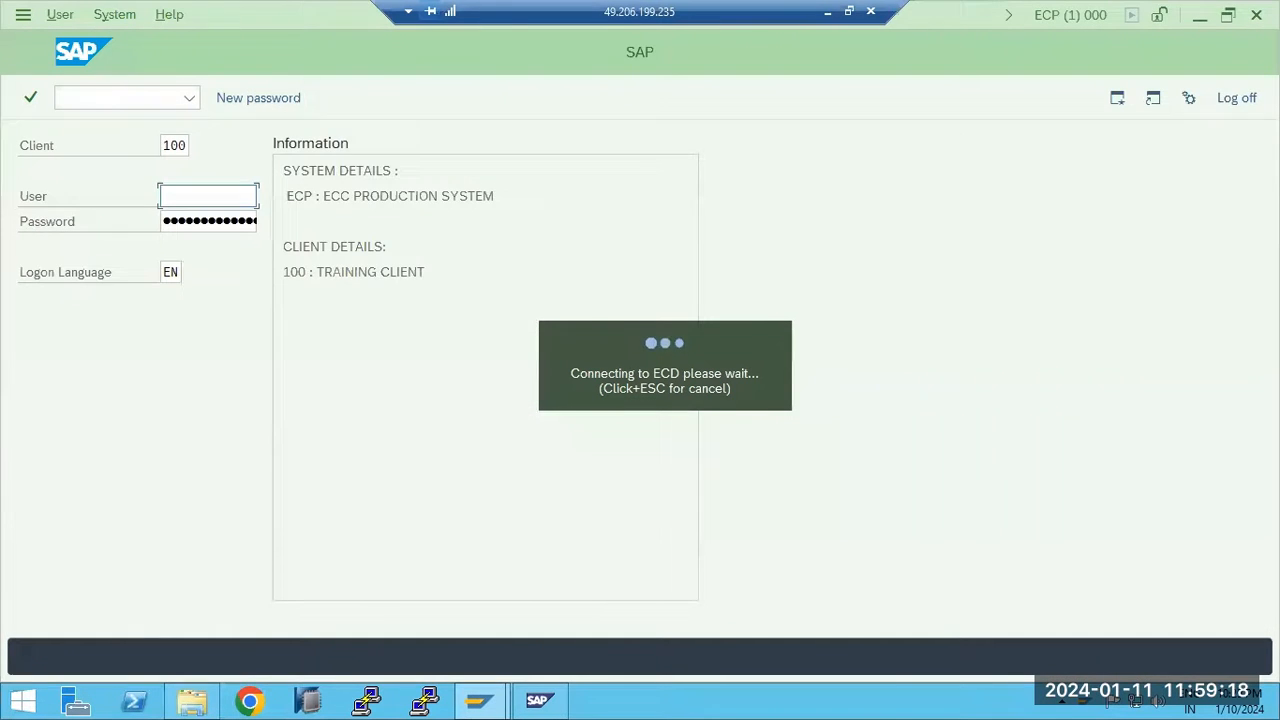
pyautogui.click(1240, 97)
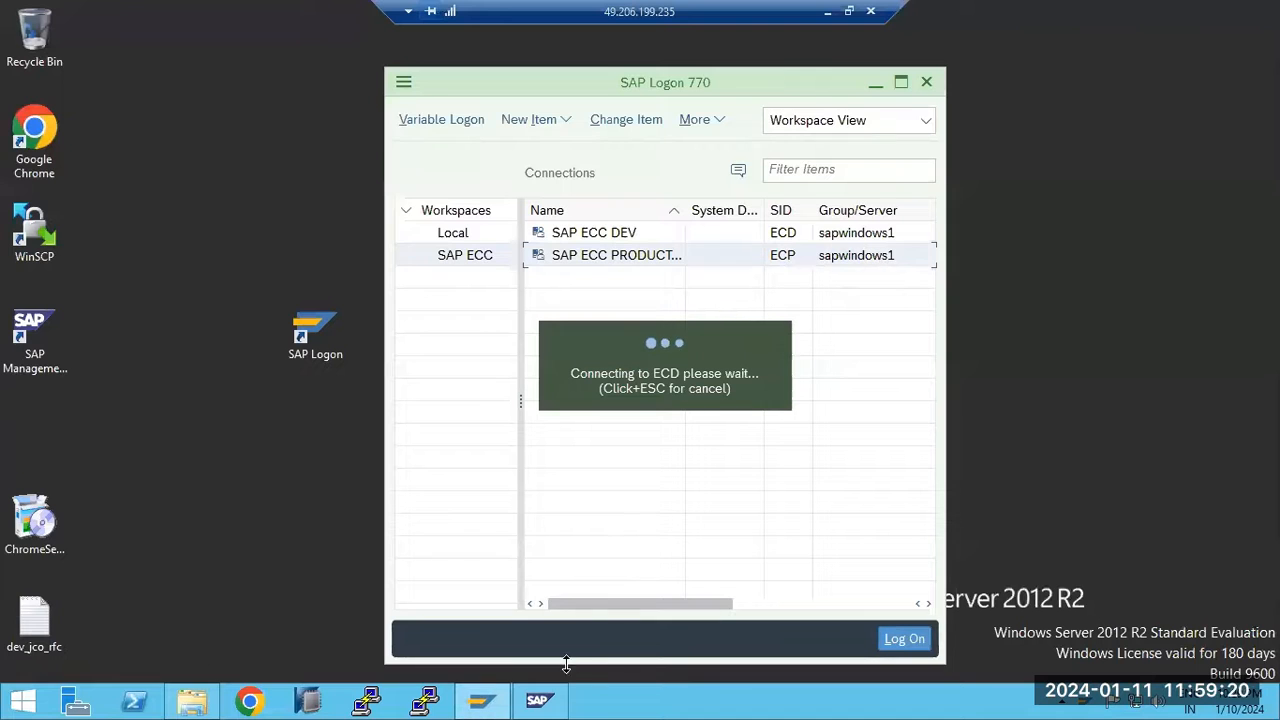
pyautogui.click(538, 700)
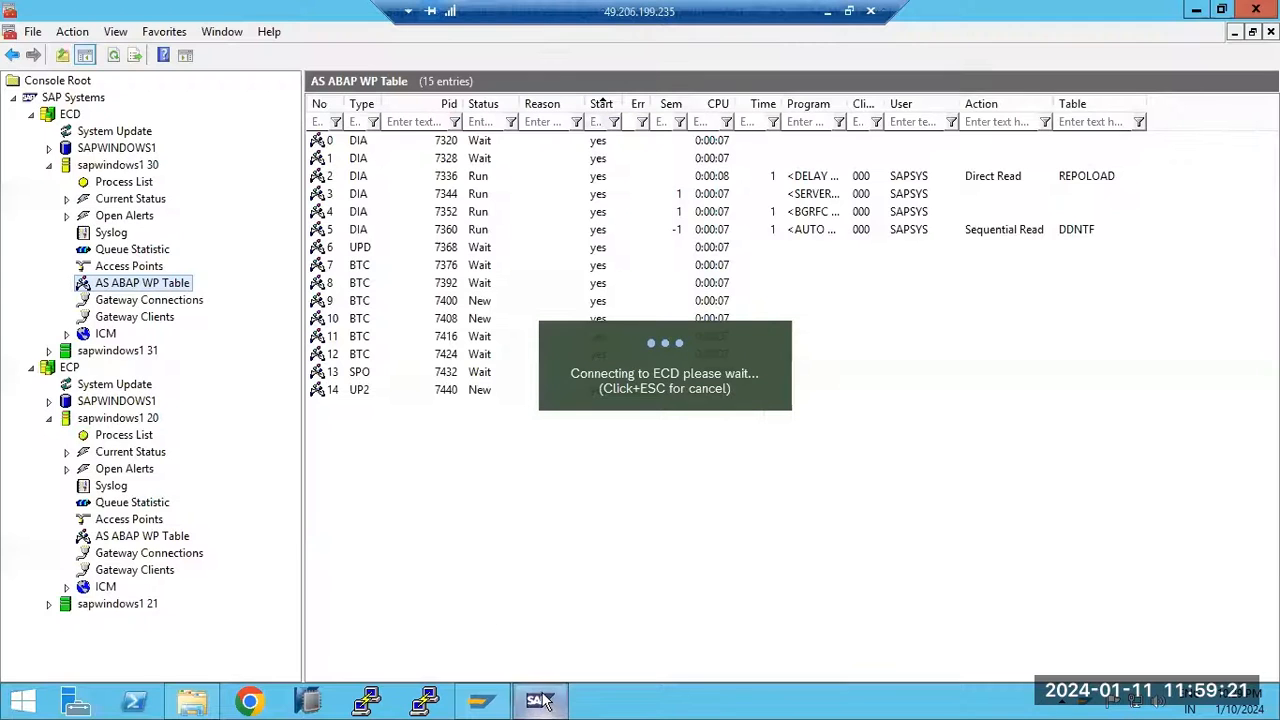
pyautogui.click(92, 182)
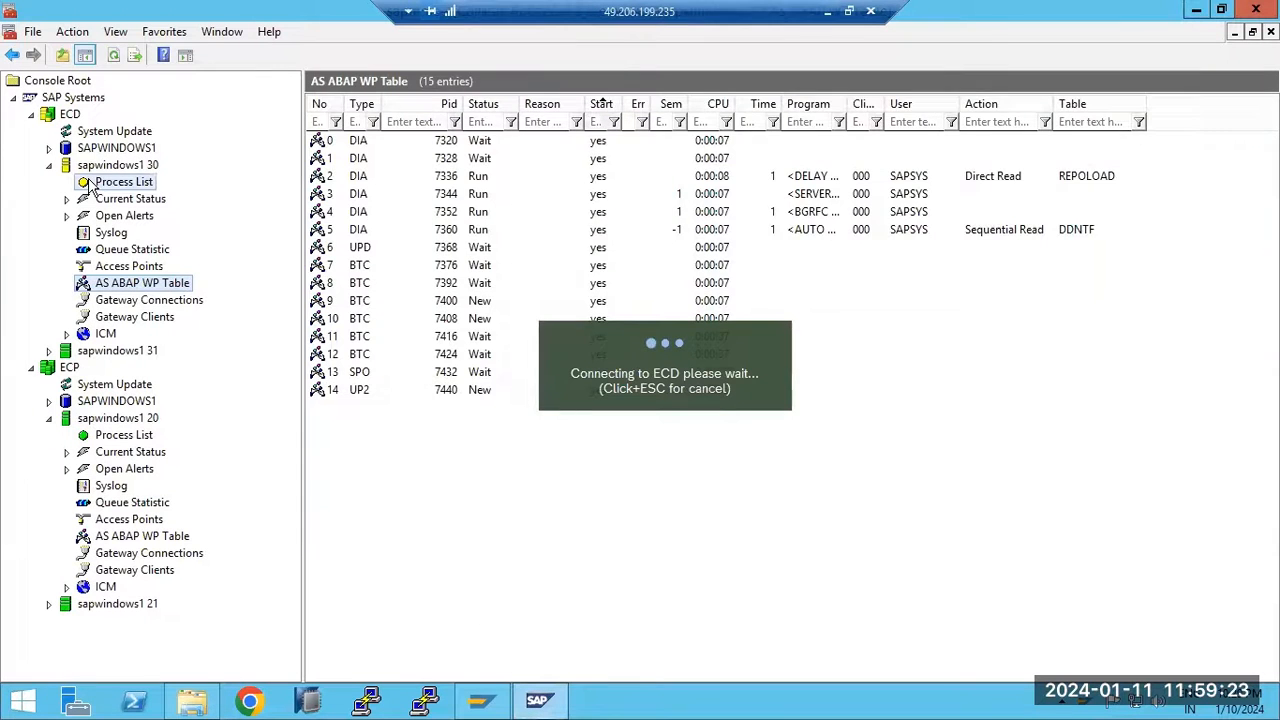
pyautogui.click(124, 286)
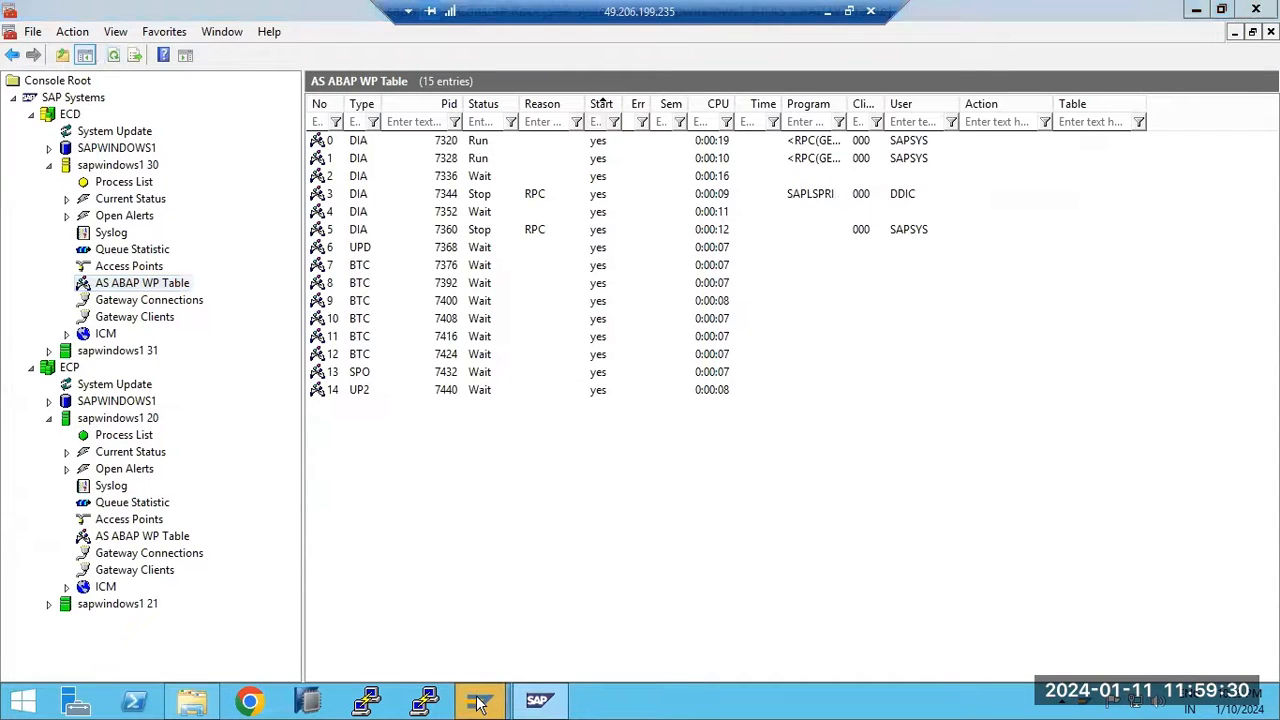
# Fill in the user name and password on the ECD logon screen
pyautogui.moveTo(480, 700)
pyautogui.click(543, 623)
pyautogui.click(191, 192)
pyautogui.write('b')
pyautogui.click(180, 223)
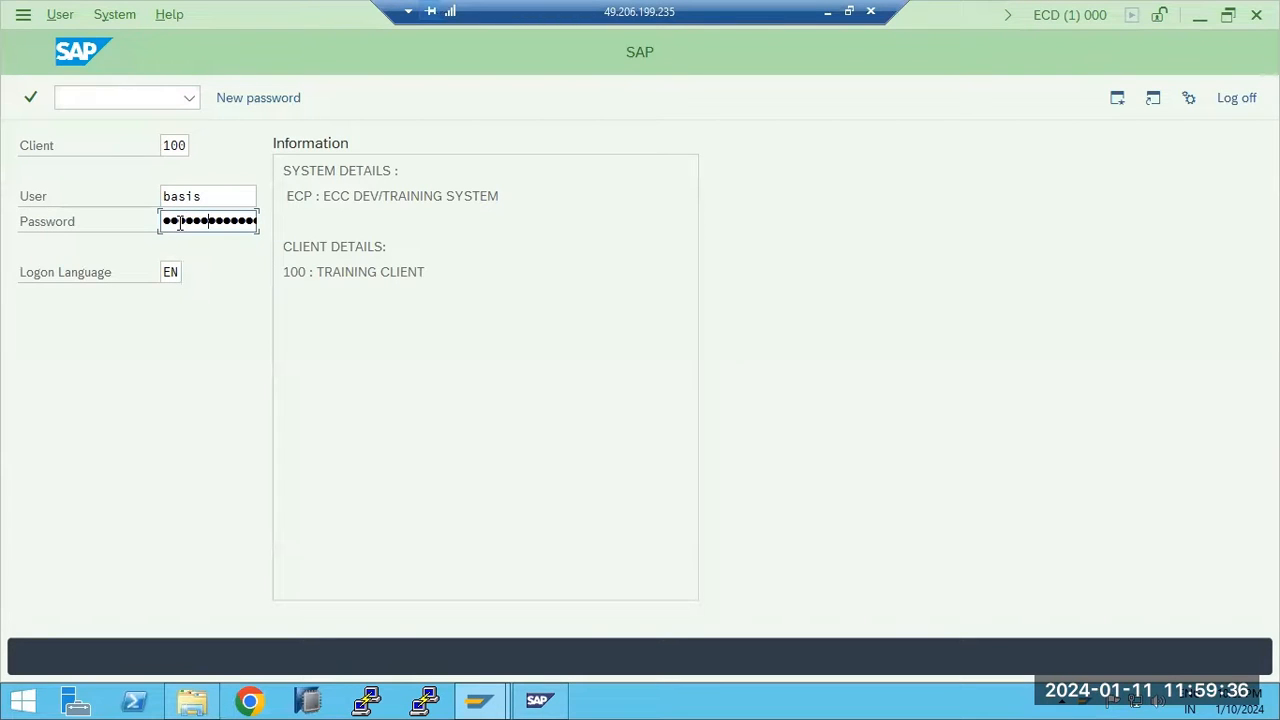
# Submit the ECD client 100 logon and wait for SAP Easy Access to load
pyautogui.press('Return')
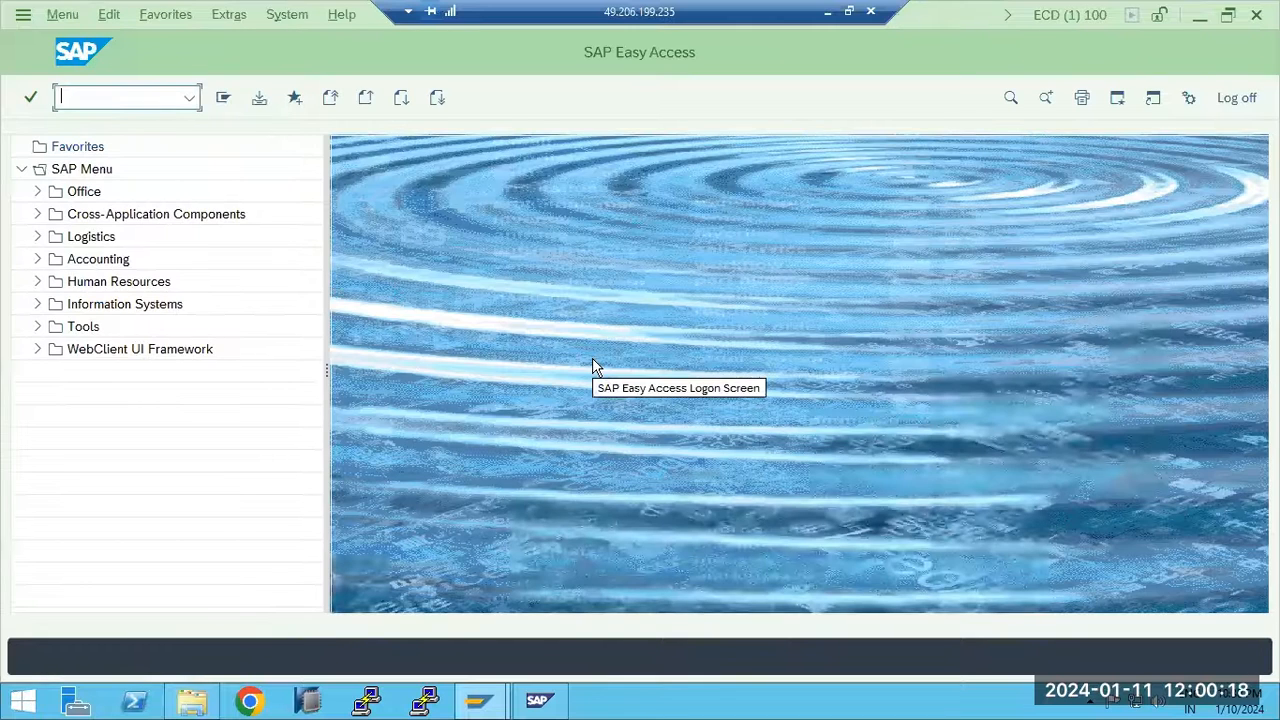
# Run SM51, dismiss the Internet Explorer warning, and open release notes for sapwindows1_ECD_30
pyautogui.write('51')
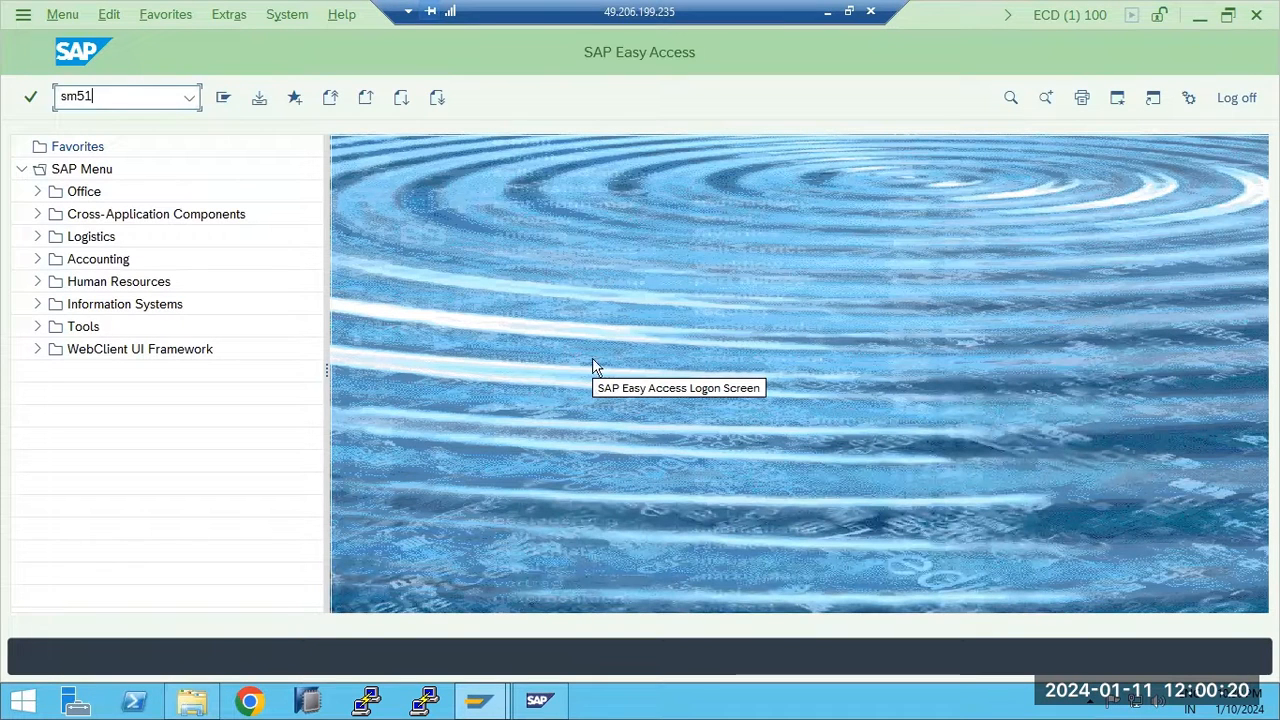
pyautogui.press('Return')
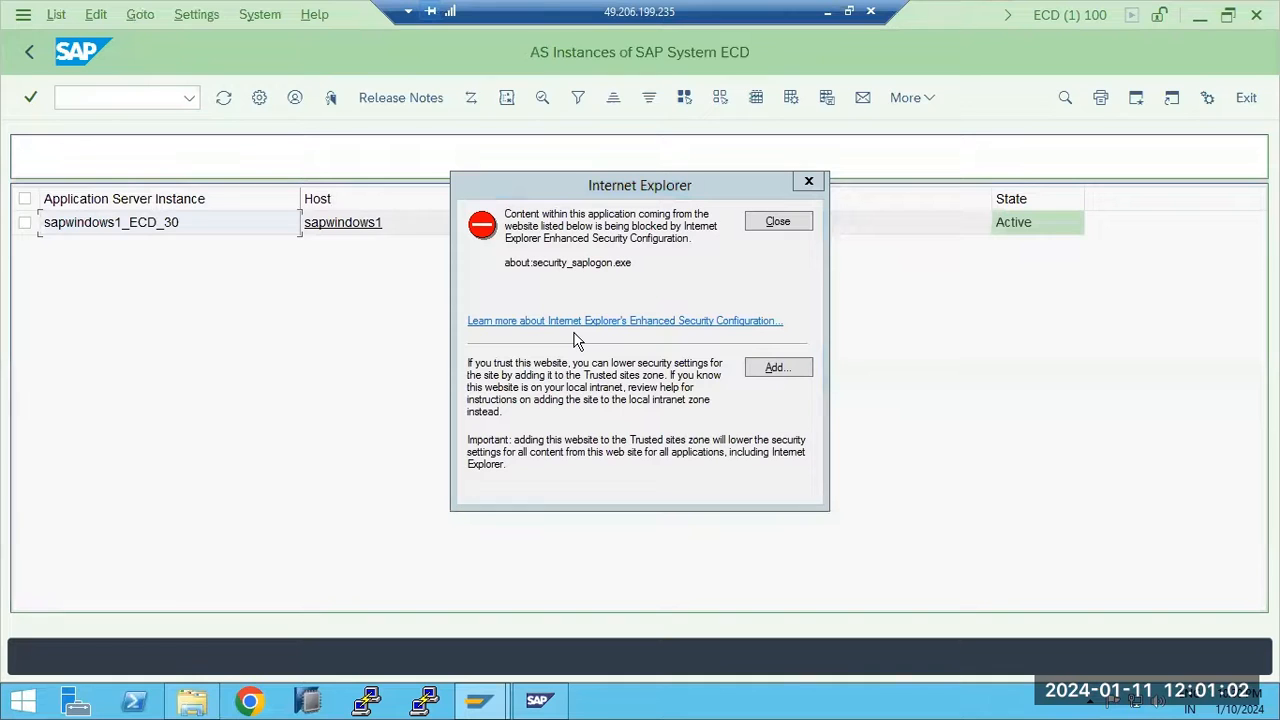
pyautogui.click(775, 221)
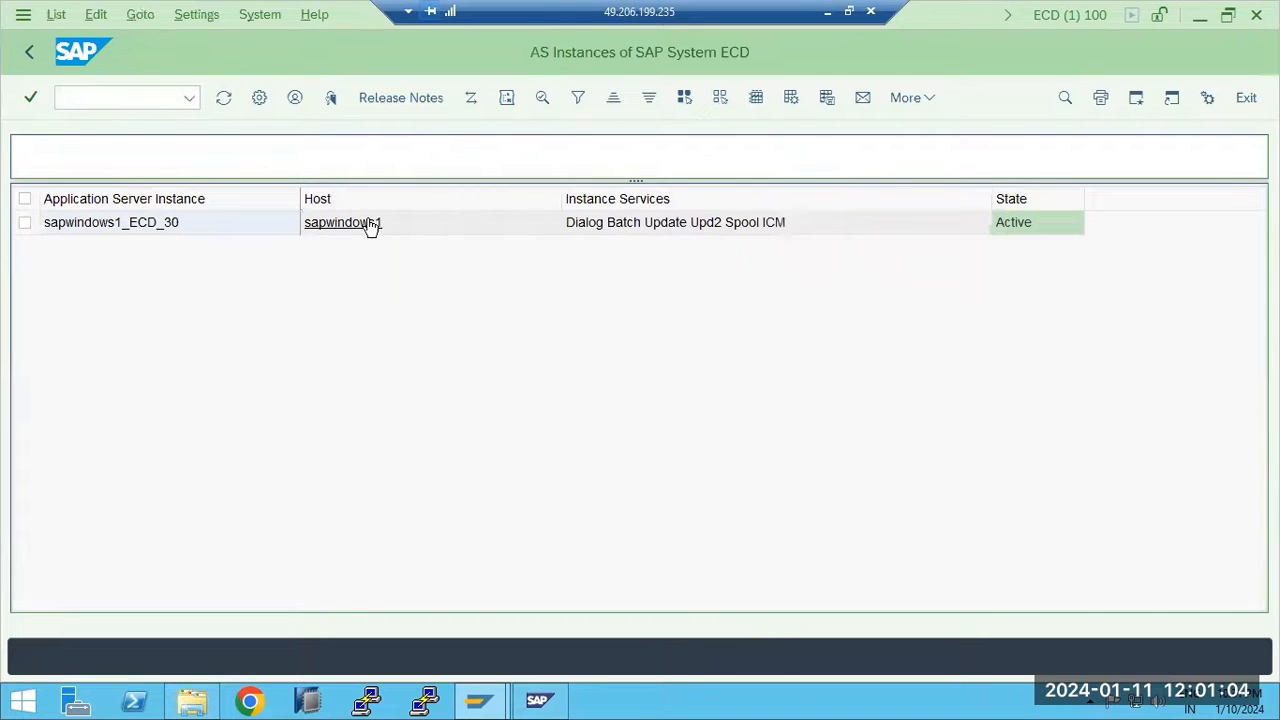
pyautogui.click(408, 97)
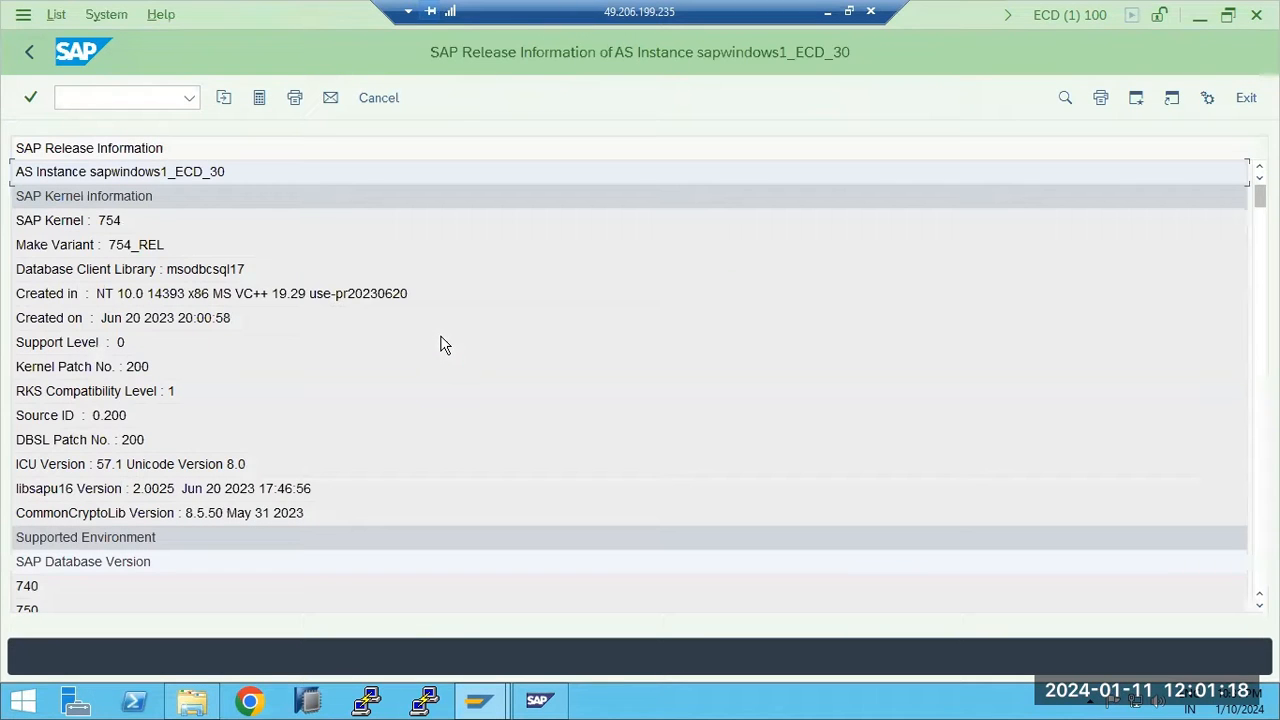
# Verify the SAP Kernel line shows release 754 and the kernel patch number is 200
pyautogui.click(118, 222)
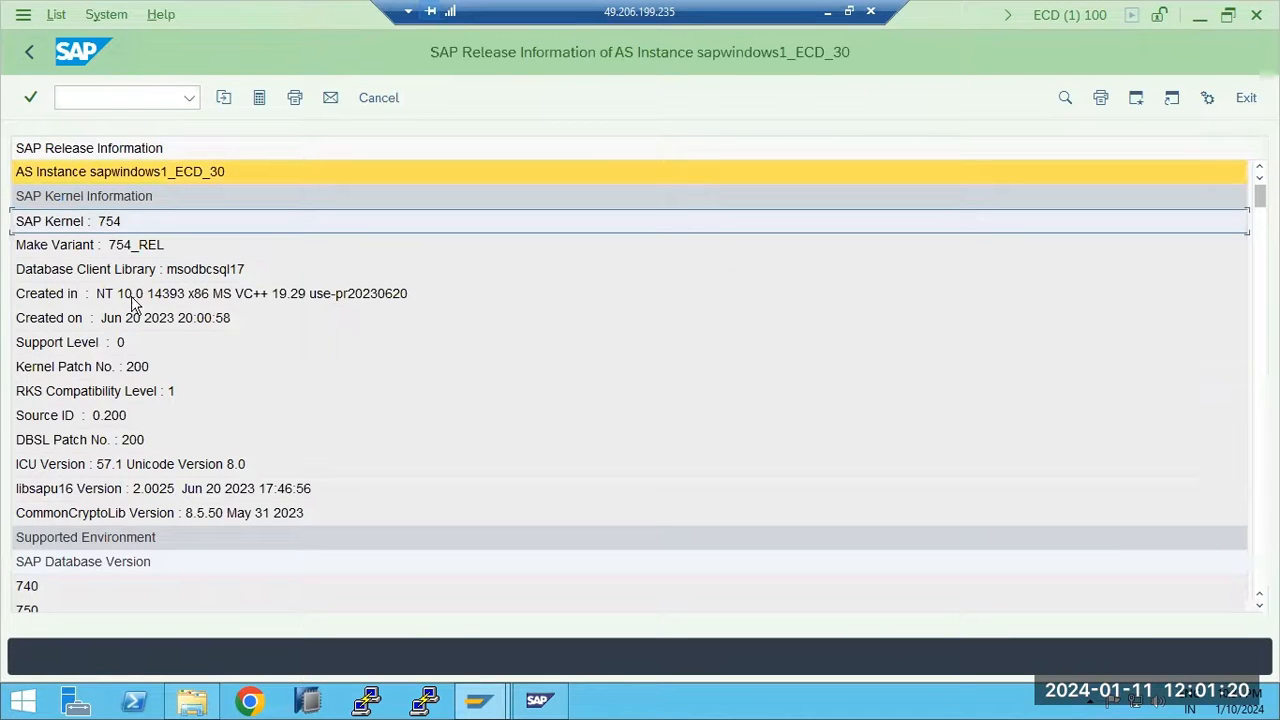
pyautogui.click(129, 378)
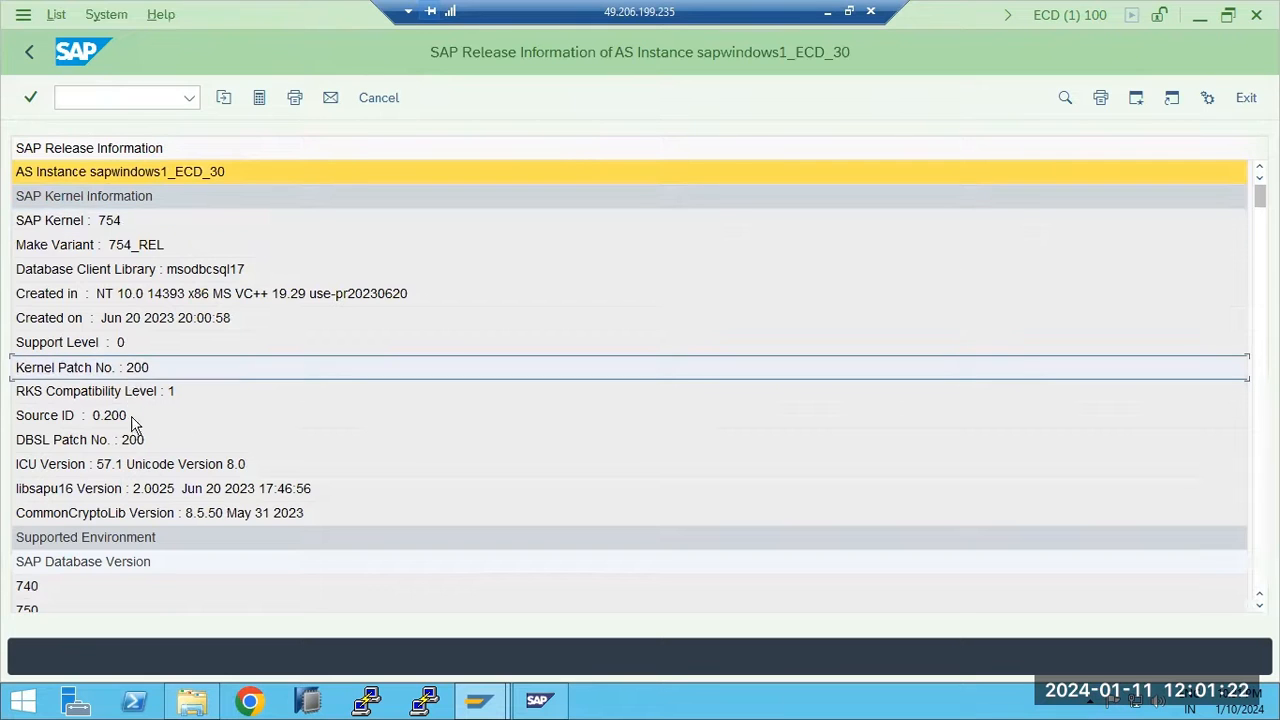
pyautogui.click(139, 350)
pyautogui.click(129, 226)
pyautogui.click(129, 377)
pyautogui.click(123, 225)
pyautogui.click(126, 378)
pyautogui.click(117, 223)
pyautogui.click(140, 372)
# Leave the release information, go back to SAP Easy Access, and log off ECD
pyautogui.click(1246, 97)
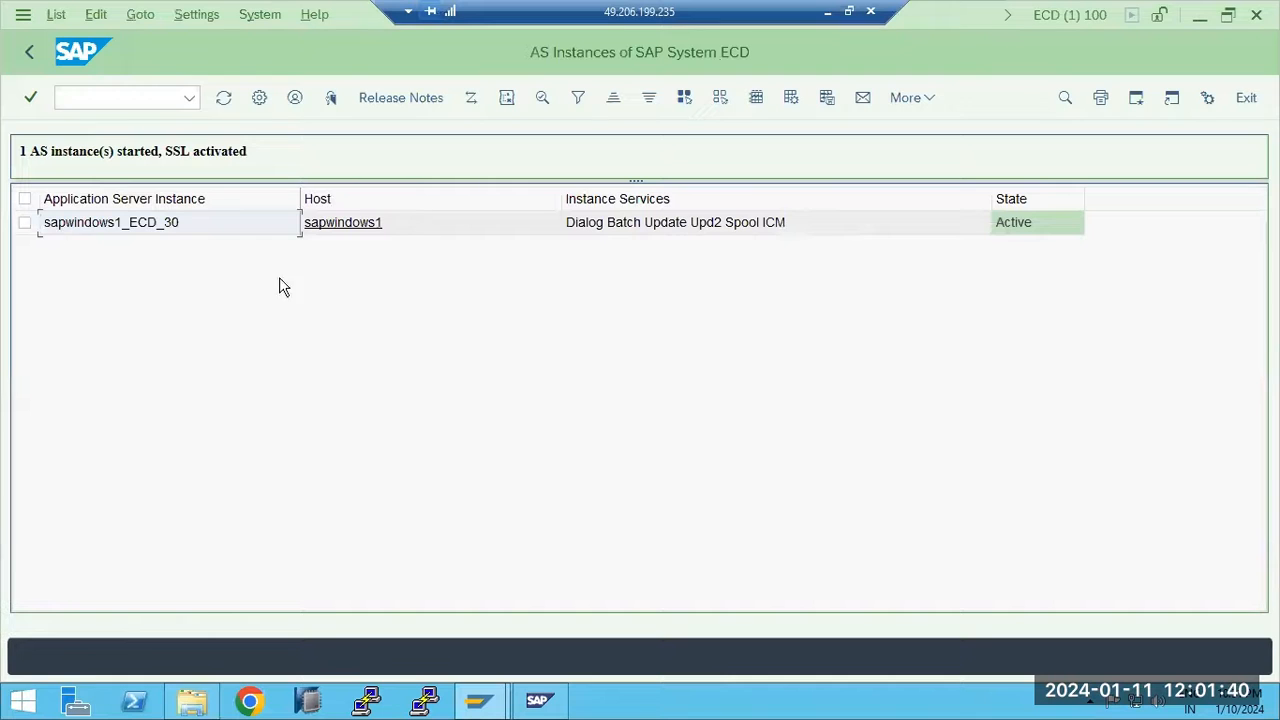
pyautogui.click(30, 52)
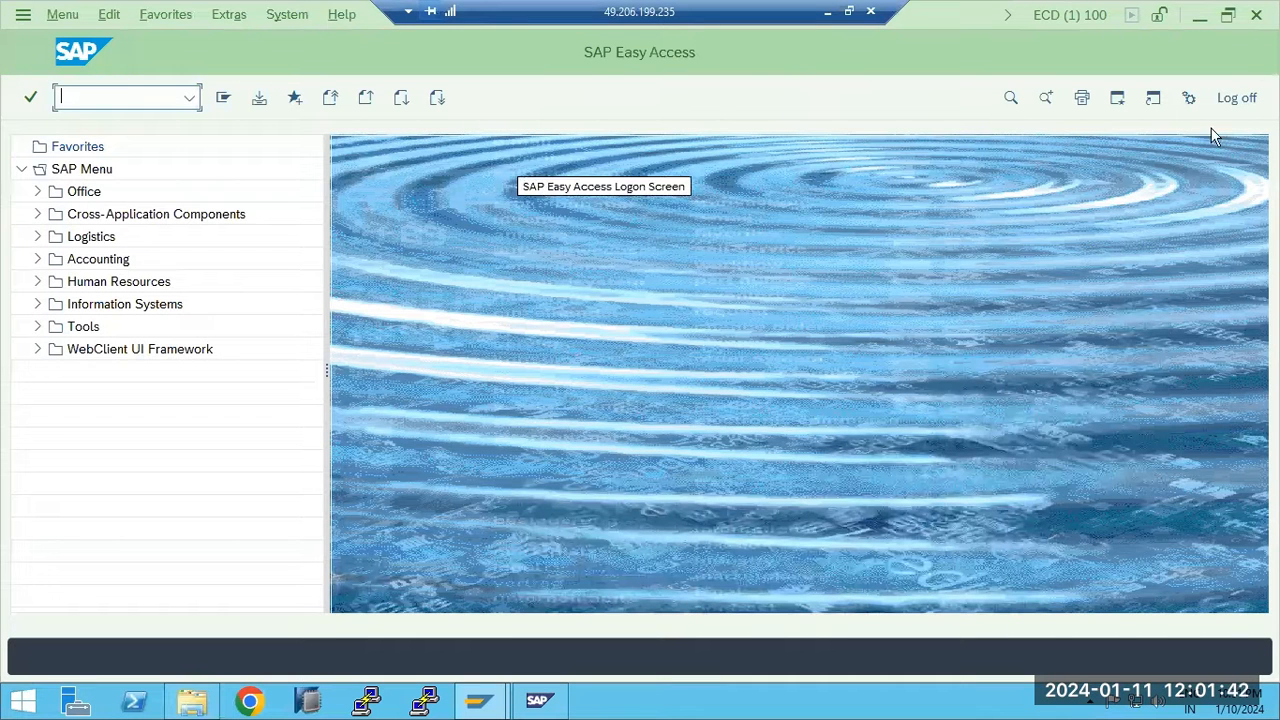
pyautogui.click(1226, 96)
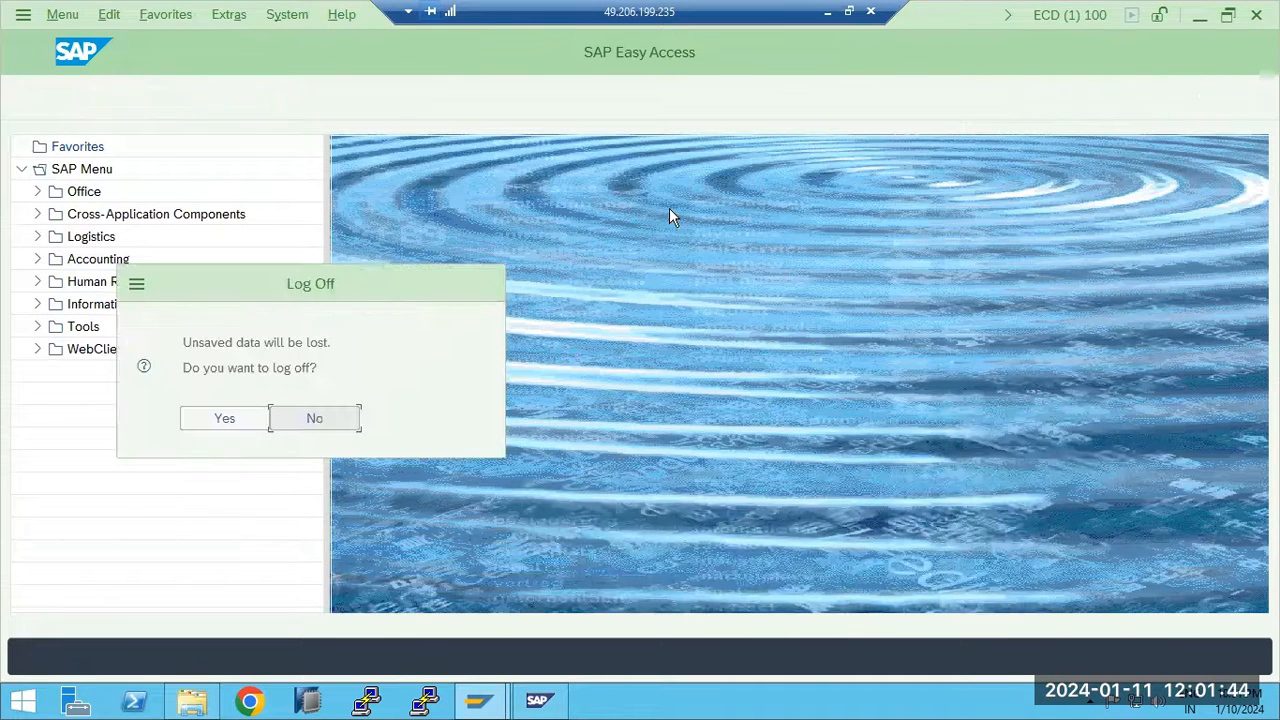
pyautogui.click(229, 432)
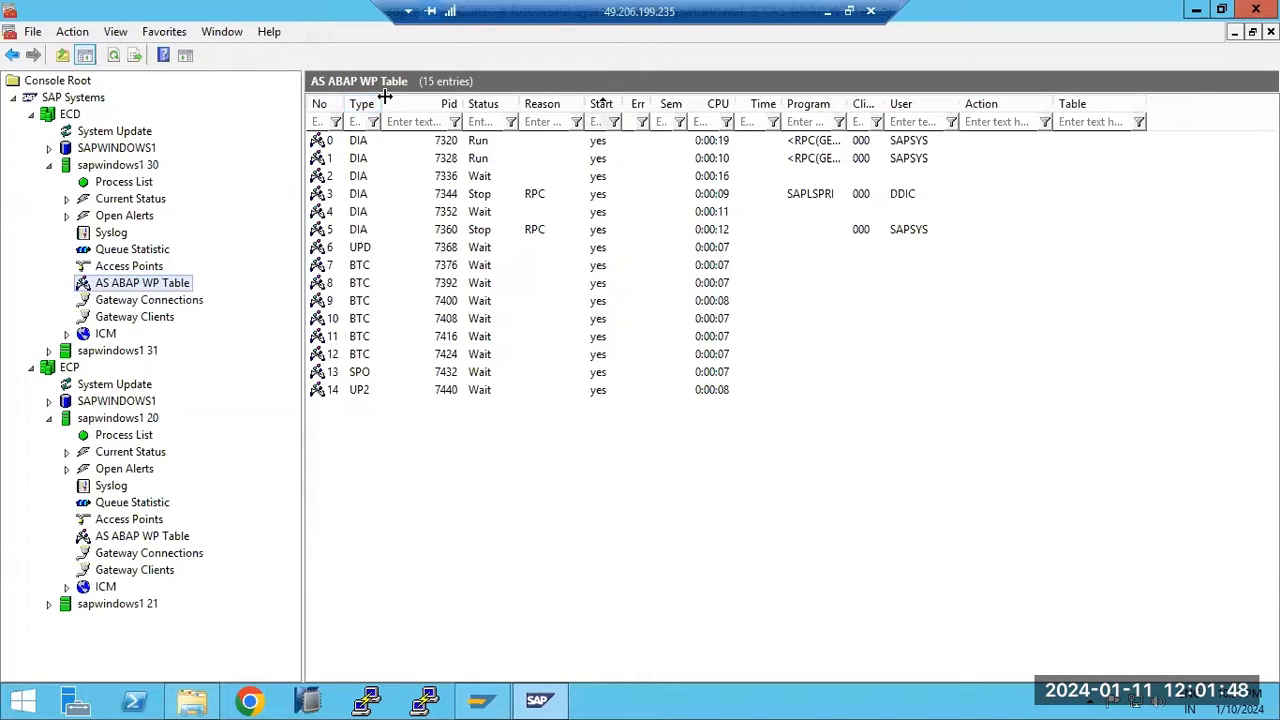